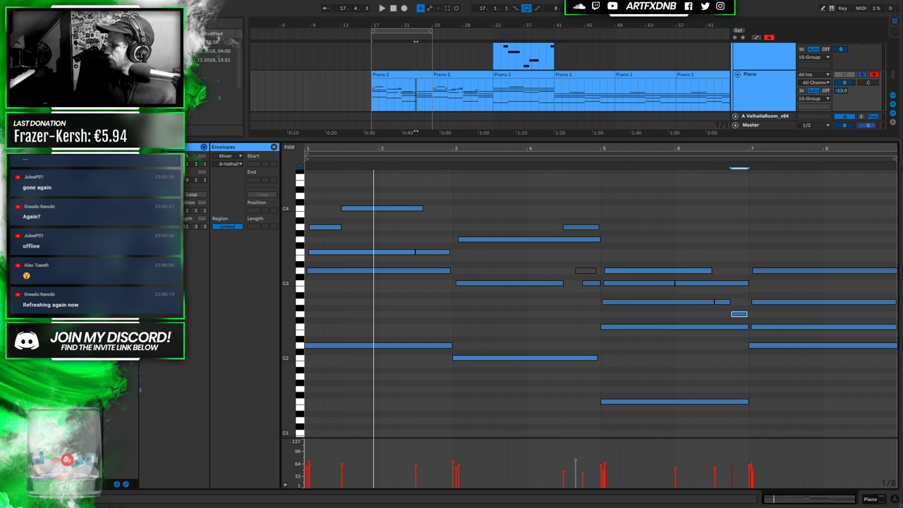
key("super+d")
key("super+d")
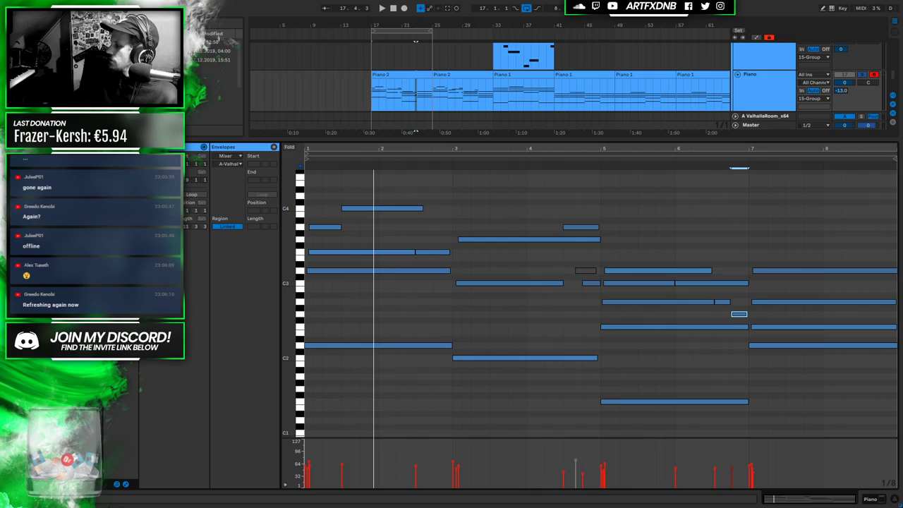
key("super+d")
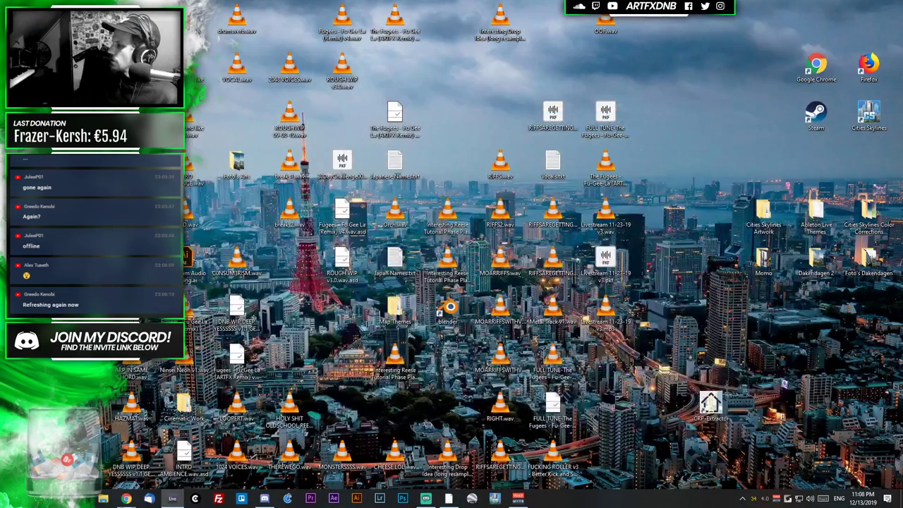
key("super+d")
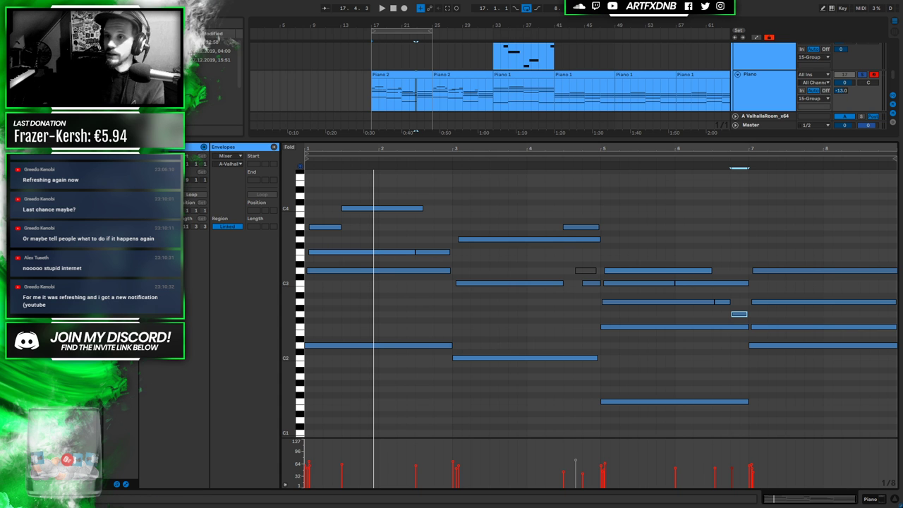
Exit full-screen mode and enlarge the arrangement area so more tracks show above the MIDI note editor
key("F11")
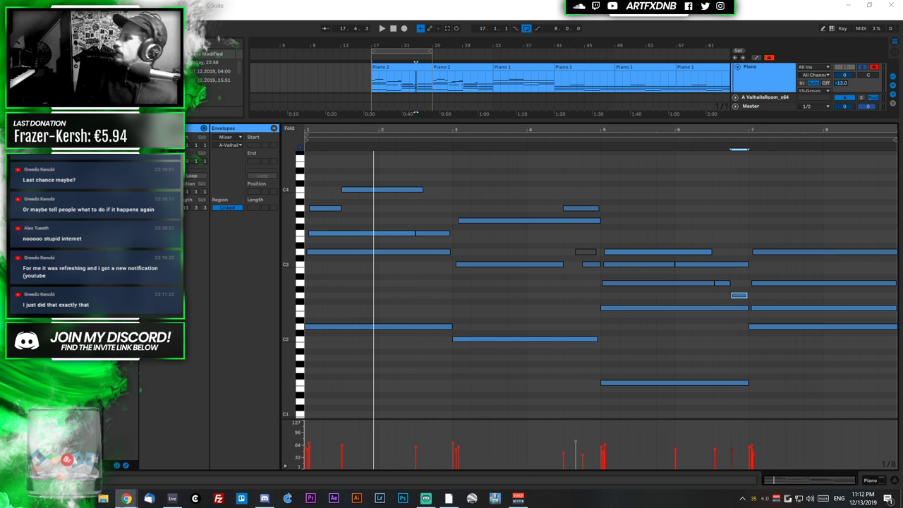
key("alt+Tab")
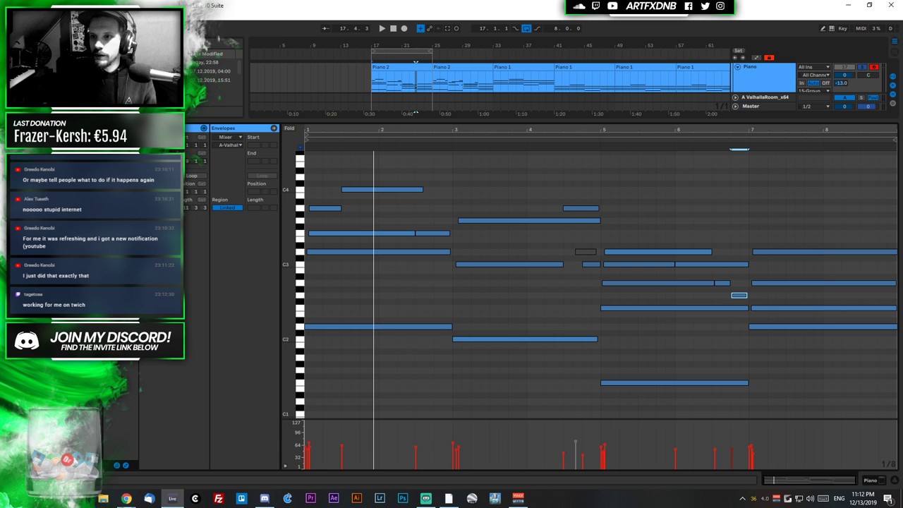
left_click_drag(650, 121, 640, 282)
mouse_move(286, 338)
left_mouse_down()
mouse_move(275, 342)
mouse_move(300, 330)
left_mouse_up()
Take the Piano track out of solo and play the looped section starting at bar 17
left_click(861, 143)
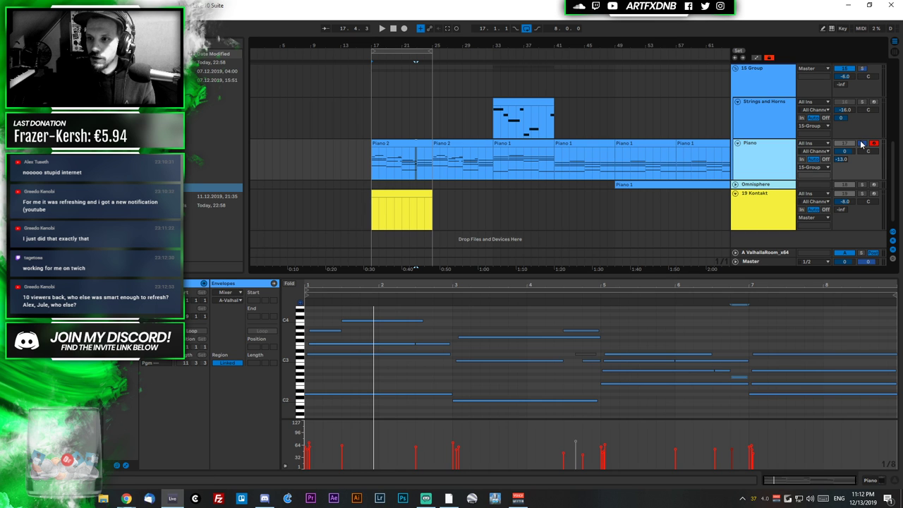
left_click(860, 144)
key("space")
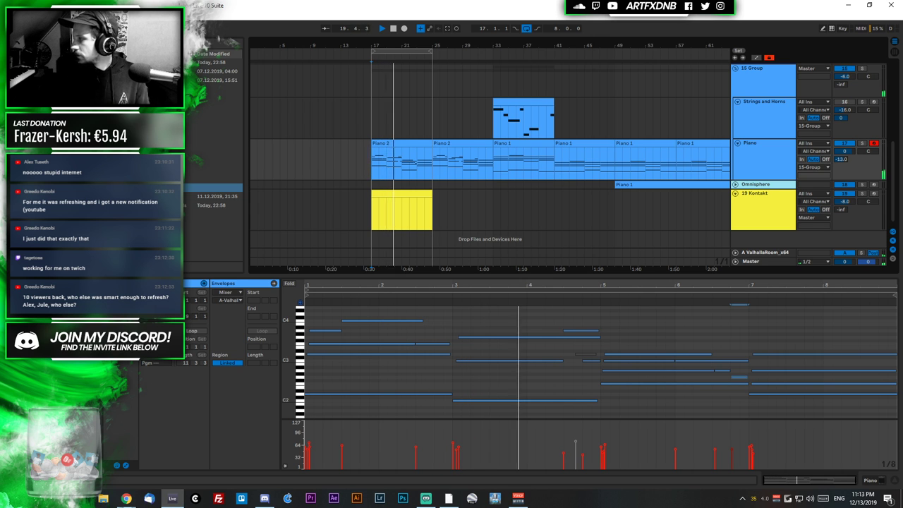
key("plus")
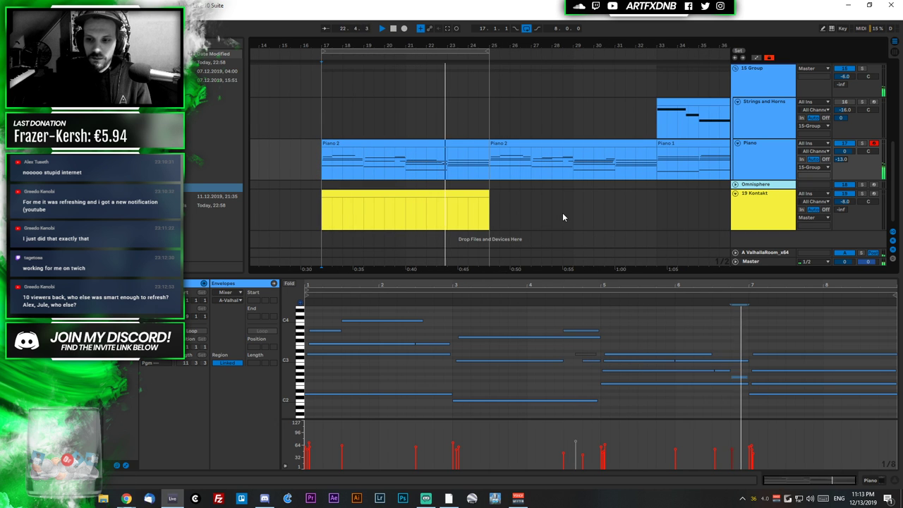
Add a G3 note about half a bar long at the end of bar 8 in the first Piano 2 clip
left_click(462, 142)
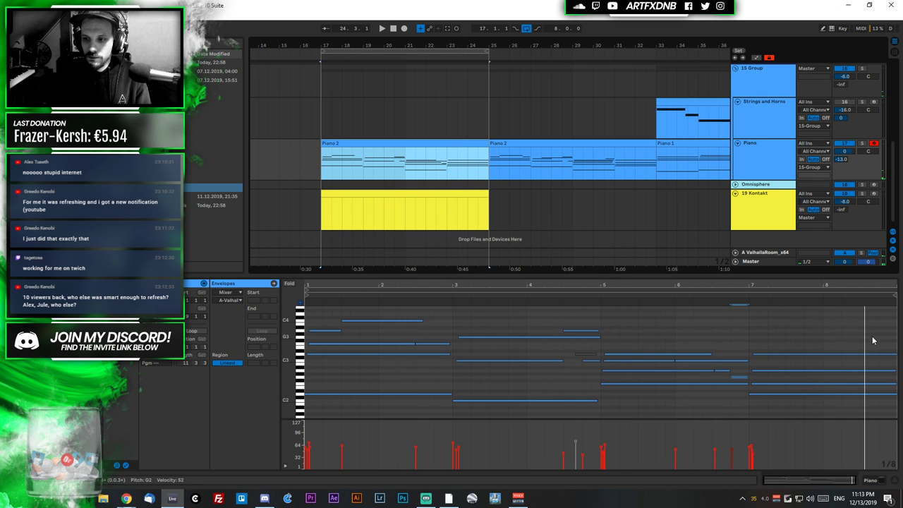
mouse_move(896, 349)
left_mouse_down()
mouse_move(892, 336)
mouse_move(873, 336)
mouse_move(889, 343)
left_mouse_up()
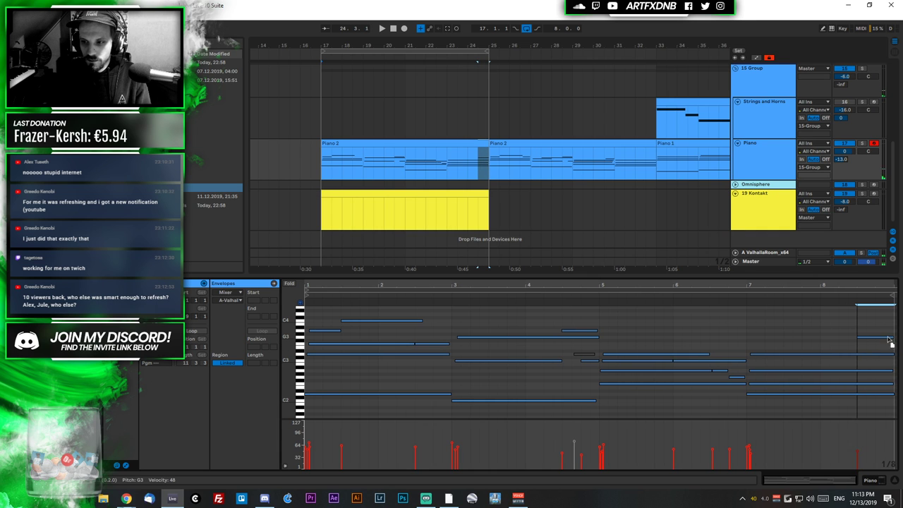
left_click(479, 177)
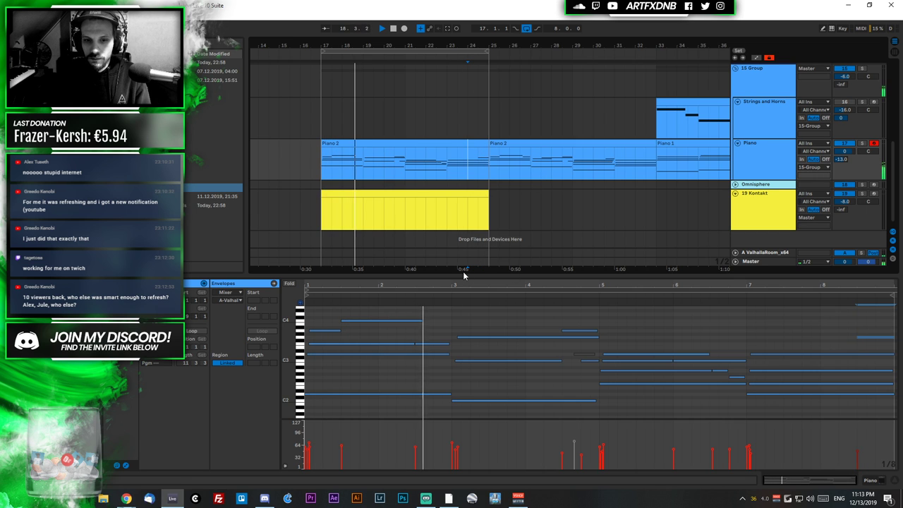
Stop playback and delete the second Piano 2 clip, which starts at bar 25
key("space")
left_click(450, 152)
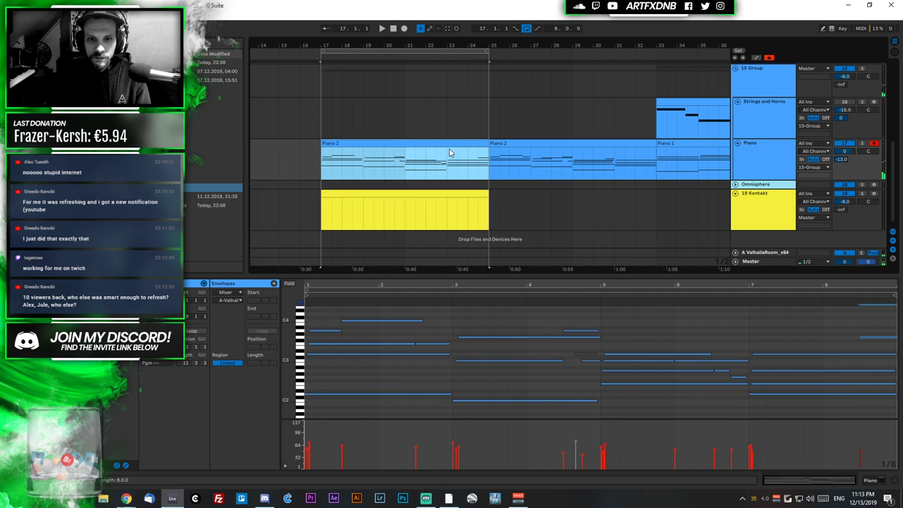
key("minus")
key("minus")
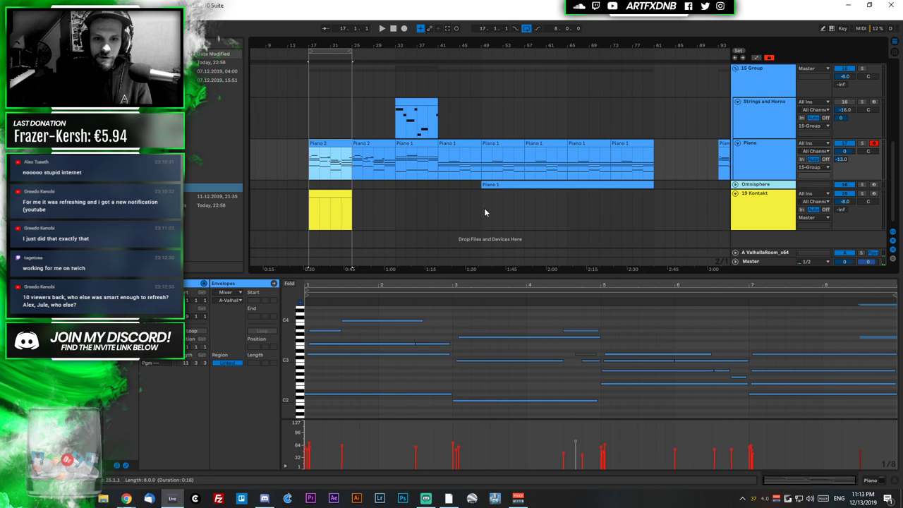
left_click(379, 163)
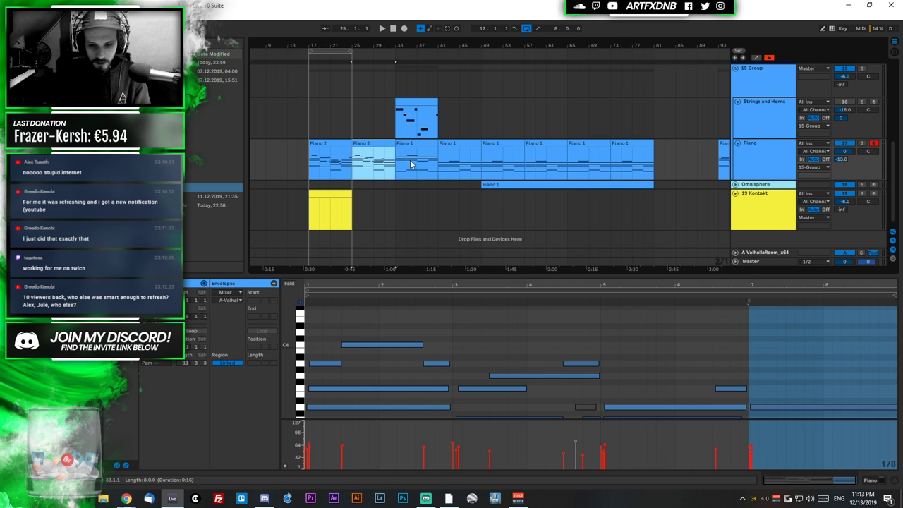
key("Delete")
Duplicate the edited Piano 2 clip to bar 25 and consolidate both clips into one 16-bar clip
left_click(331, 152)
key("space")
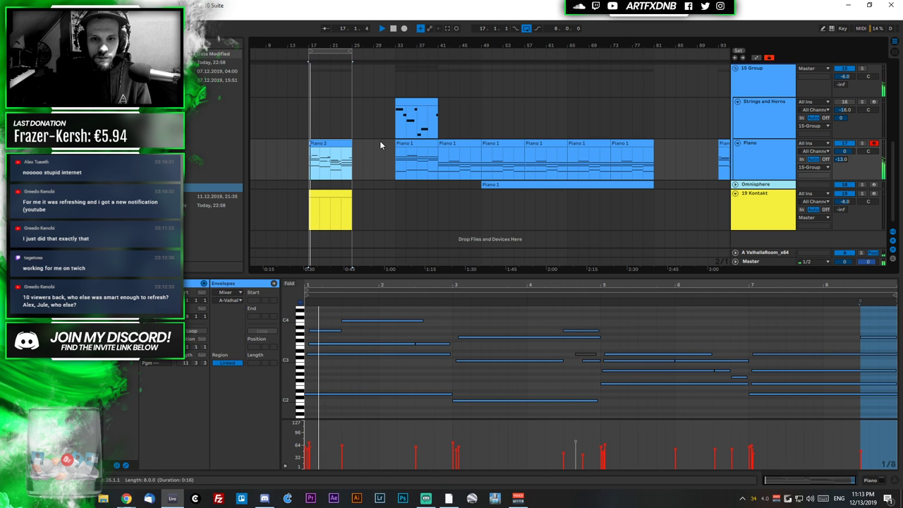
key("ctrl+d")
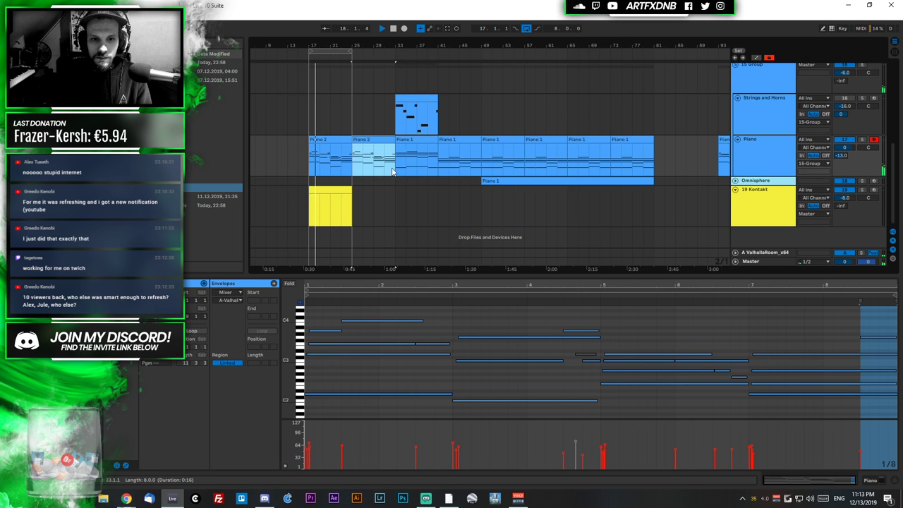
scroll(383, 177, "up", 3)
scroll(383, 177, "down", 3)
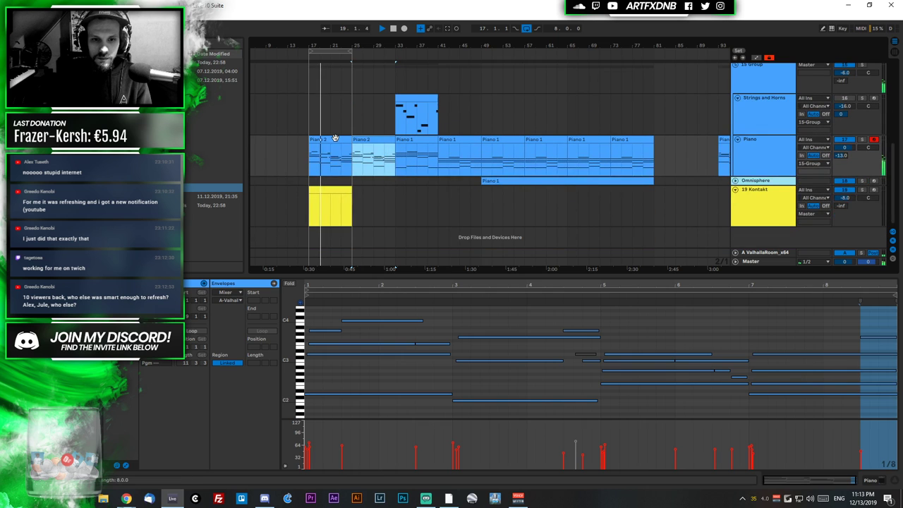
left_click(339, 141)
key("ctrl+j")
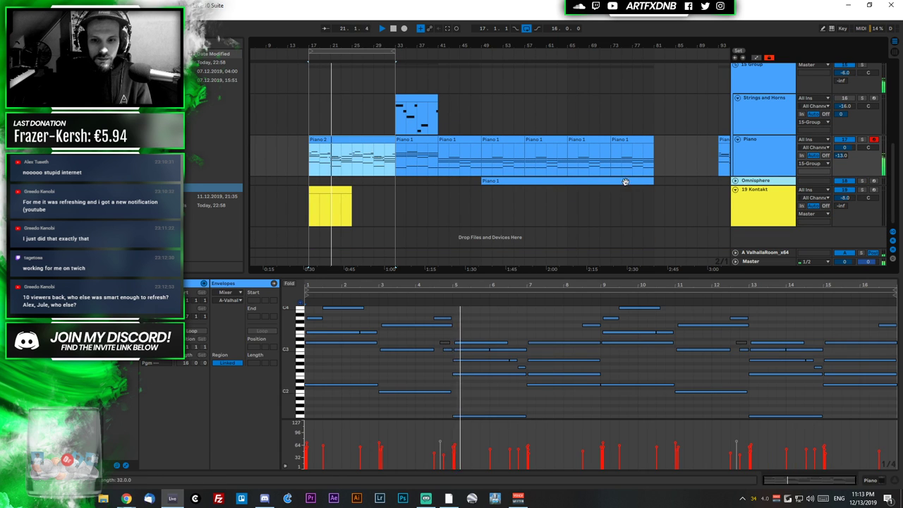
Delete the two deactivated notes near the ends of bars 4 and 12 in the consolidated Piano 2 clip
left_click(439, 314)
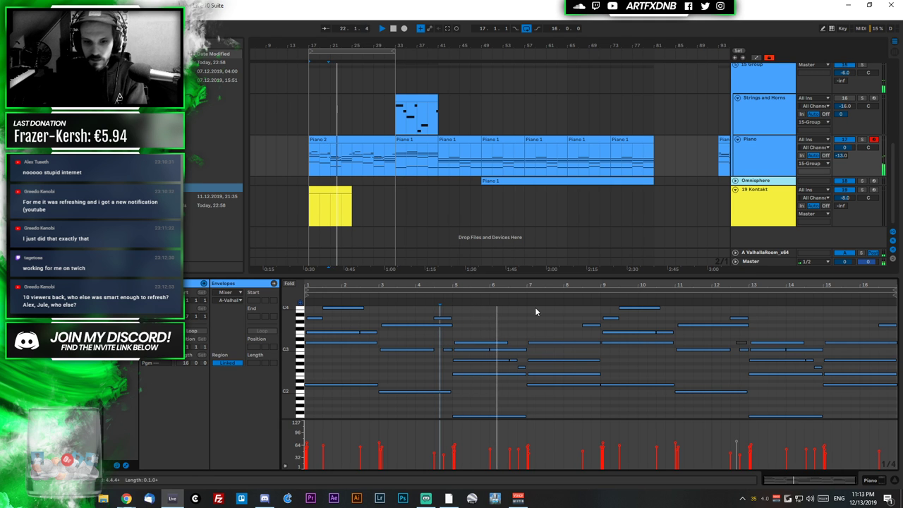
left_click(741, 345)
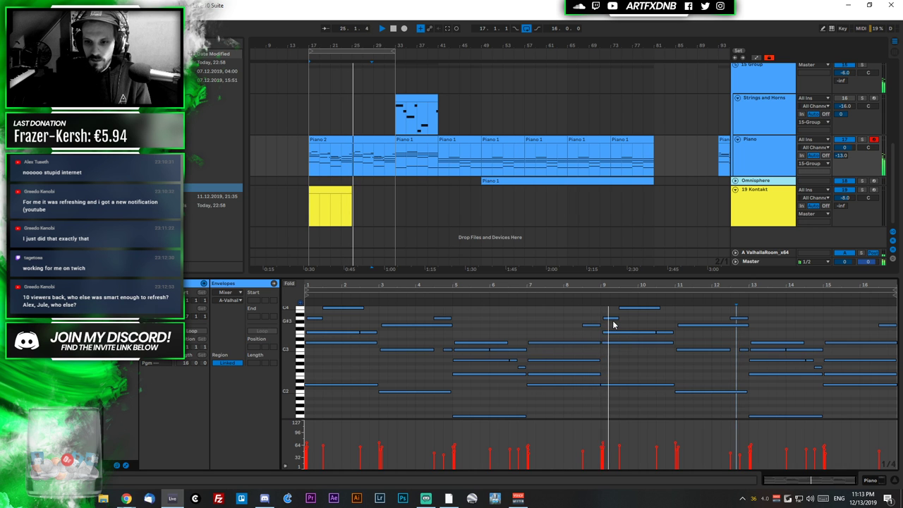
scroll(357, 160, "up", 5)
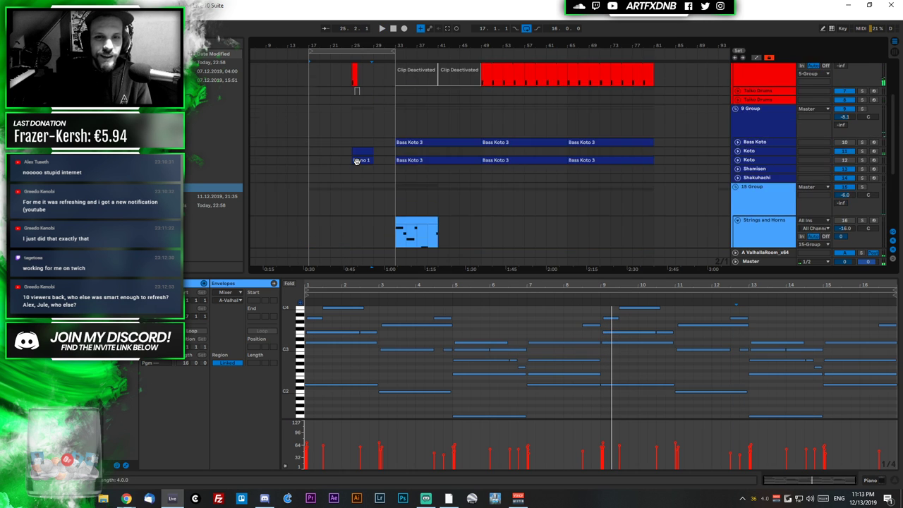
scroll(357, 161, "up", 2)
scroll(357, 161, "down", 8)
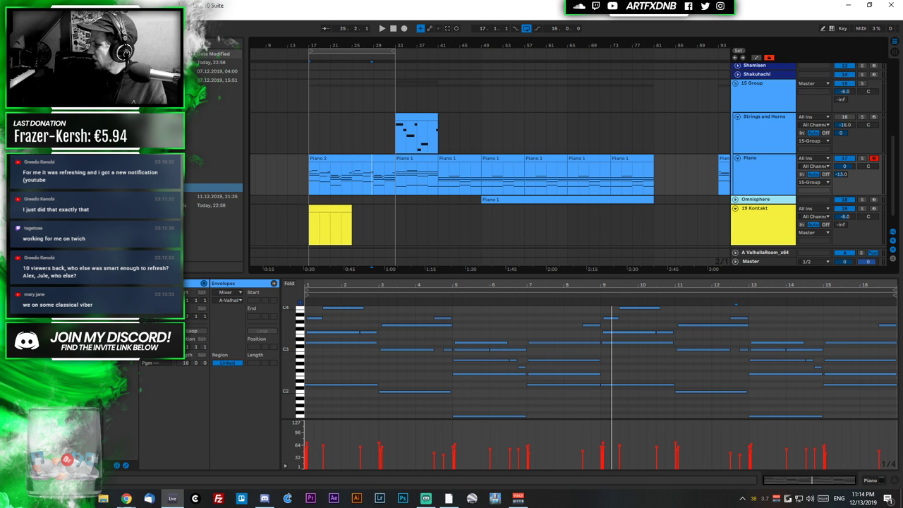
Move the 16-bar arrangement loop so it spans bars 49 to 65
left_click(342, 159)
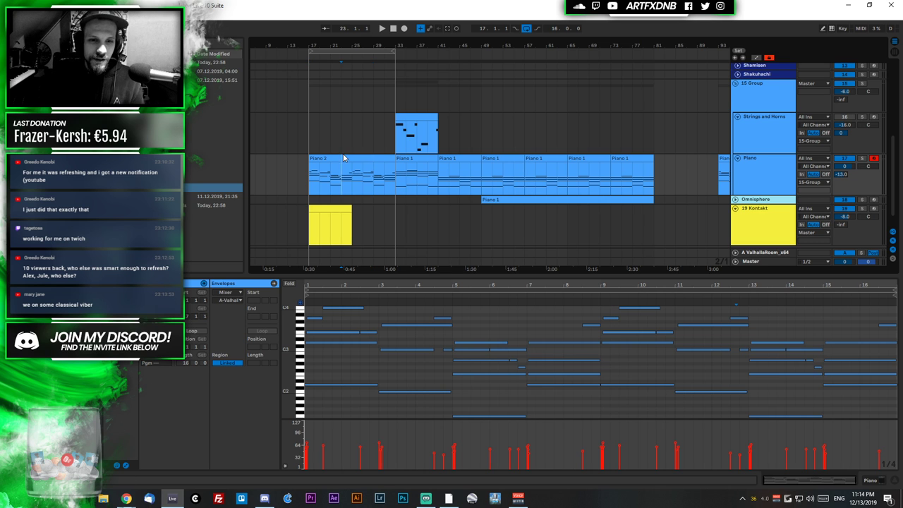
left_click(342, 157)
left_click_drag(343, 51, 431, 51)
left_click(417, 169)
scroll(434, 141, "down", 1)
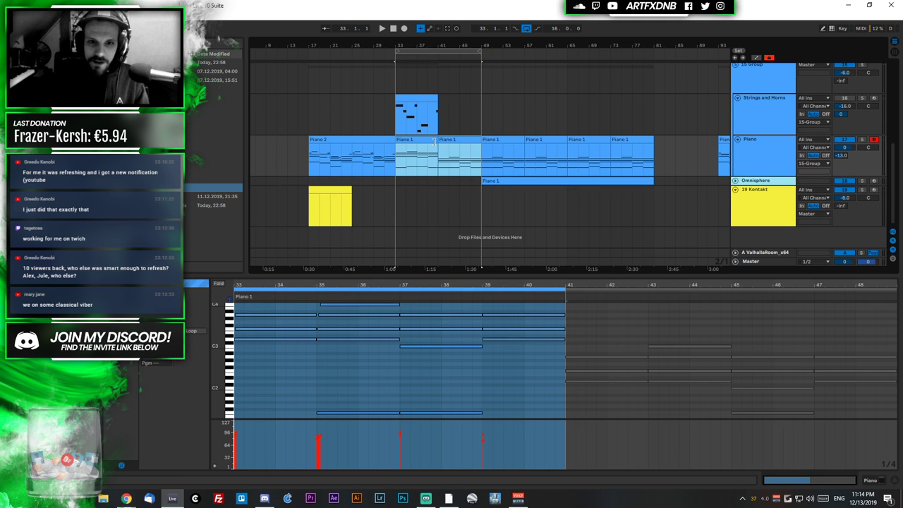
left_click(381, 140)
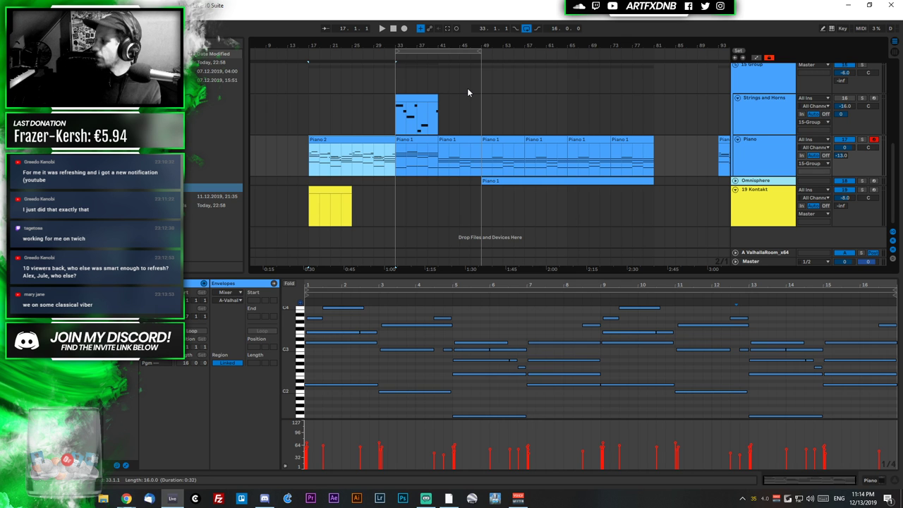
left_click_drag(437, 49, 530, 66)
Play the arrangement from bar 49 to hear the existing Piano 1 section
left_click(501, 143)
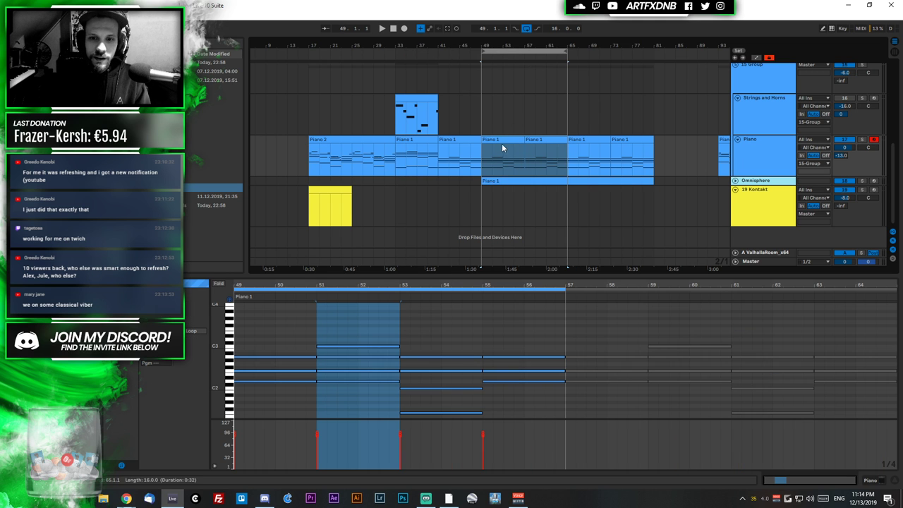
scroll(496, 193, "up", 2)
scroll(496, 193, "up", 3)
key("space")
scroll(497, 193, "down", 4)
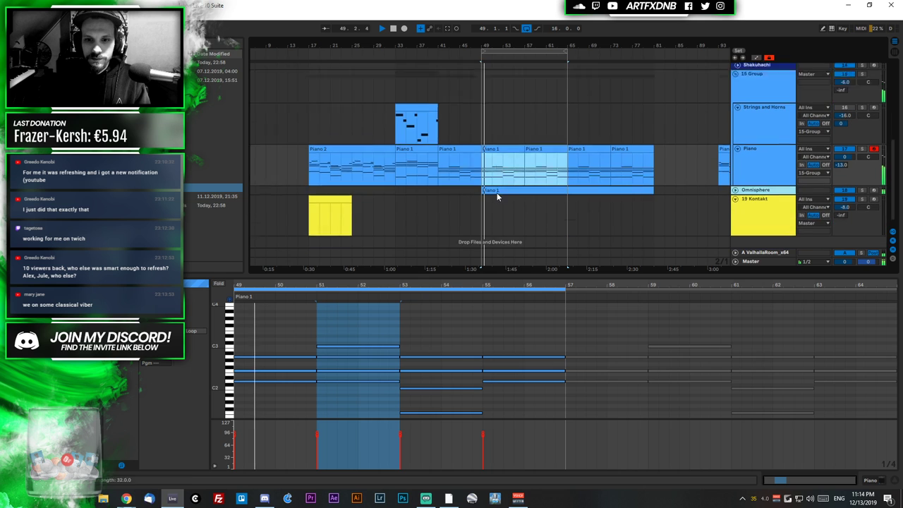
Copy the 16-bar Piano 2 clip to bar 33, replacing the two Piano 1 clips there
scroll(496, 192, "up", 1)
left_click(362, 188)
mouse_move(326, 186)
left_mouse_down()
mouse_move(499, 196)
mouse_move(328, 201)
left_mouse_up()
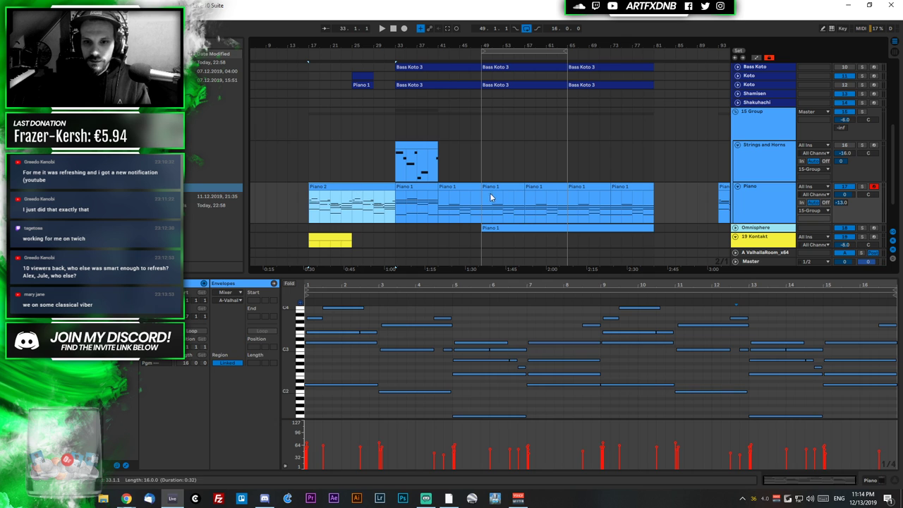
left_click(492, 187)
left_click_drag(347, 187, 434, 196)
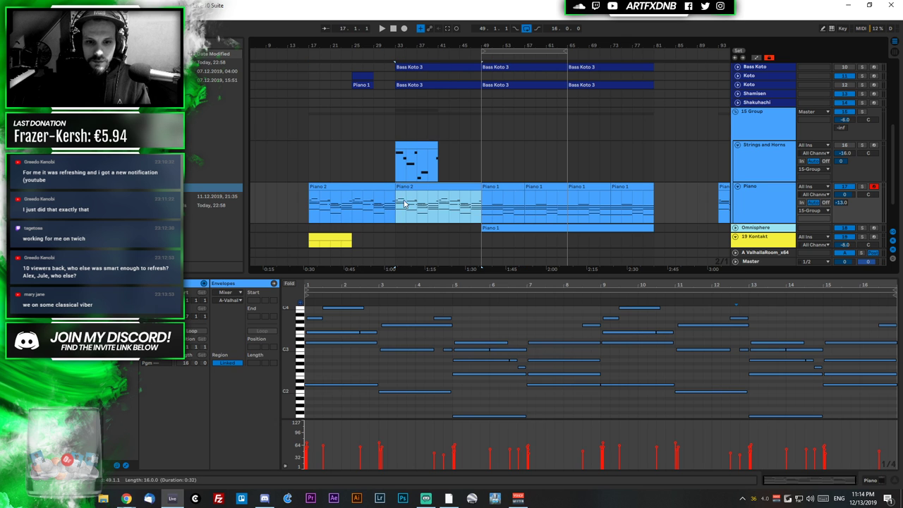
Play the copied Piano 2 clip from bar 33 and look over the other tracks
scroll(520, 196, "up", 5)
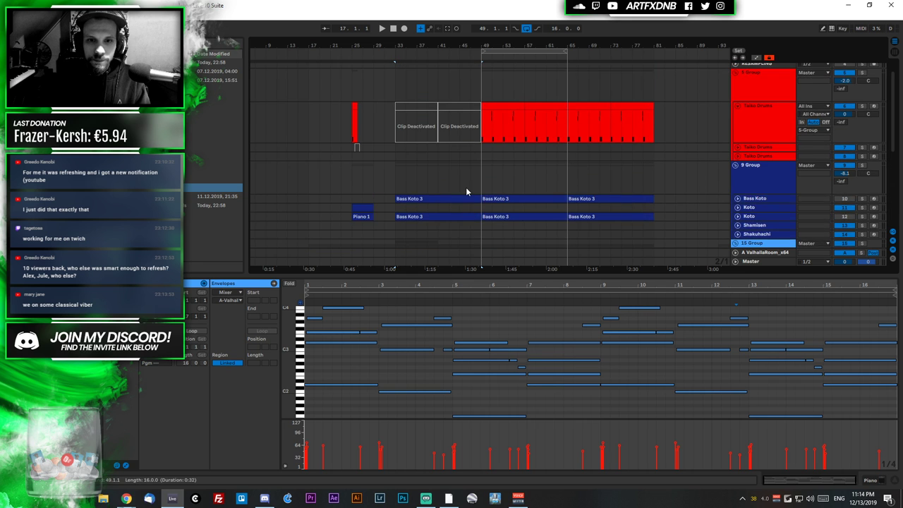
scroll(466, 187, "down", 5)
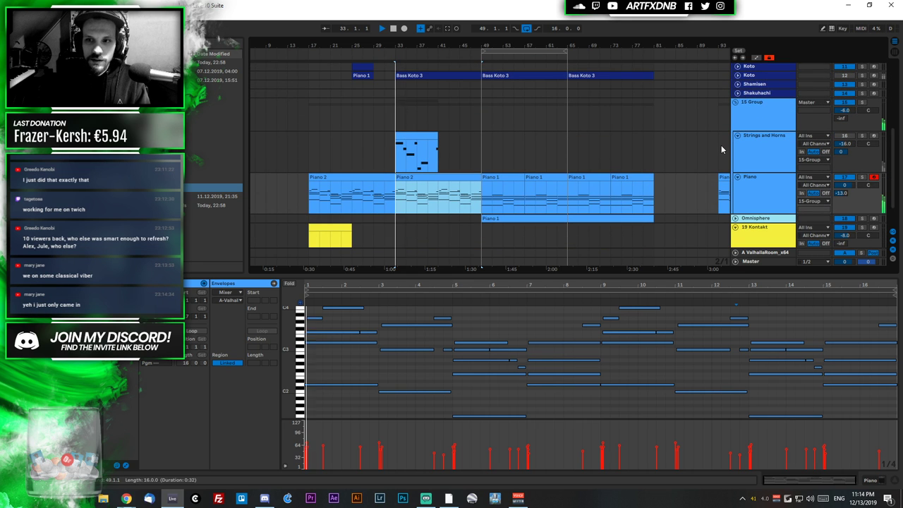
scroll(770, 184, "up", 2)
scroll(808, 201, "down", 2)
scroll(809, 170, "up", 3)
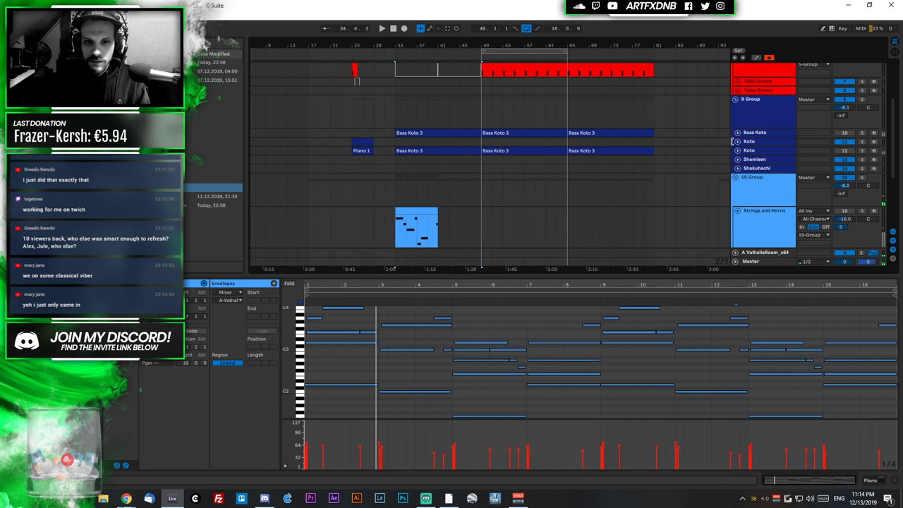
Unfold the second Koto track and lower its volume to -10.2 dB while playing from bar 33
left_click(737, 150)
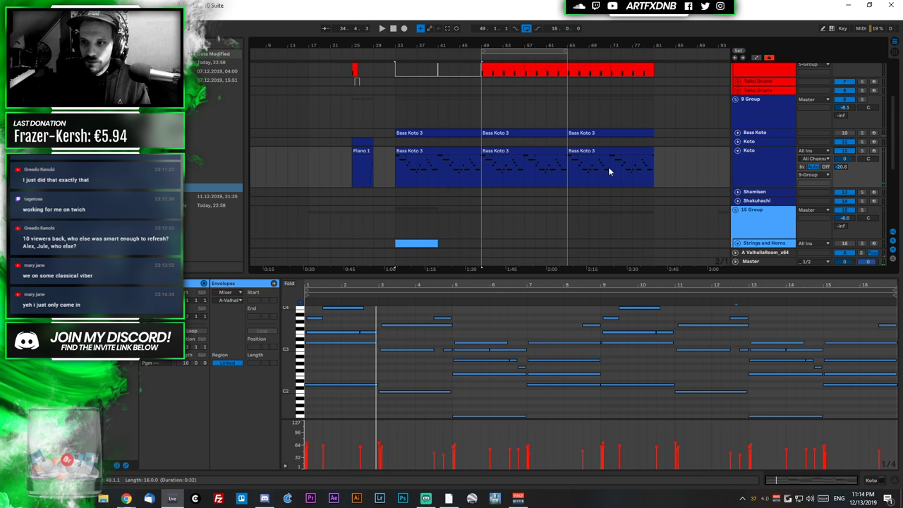
left_click(396, 171)
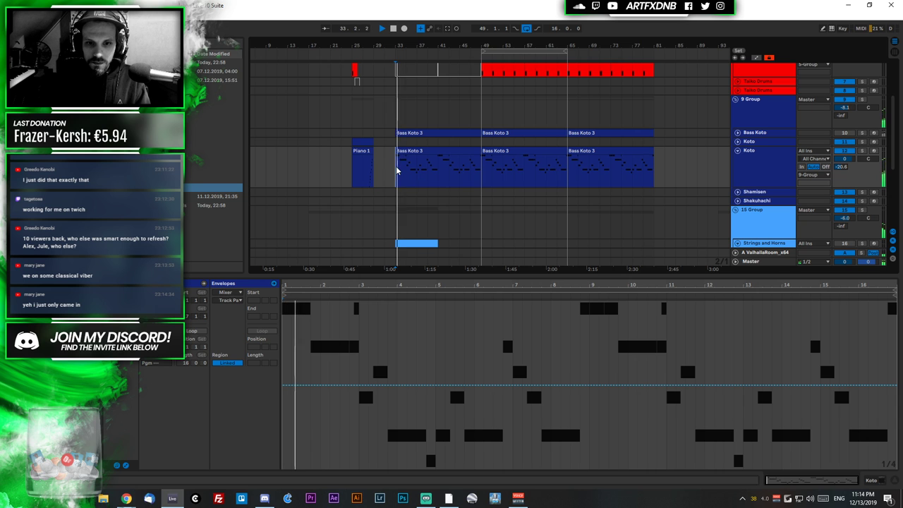
scroll(702, 184, "down", 3)
scroll(712, 185, "down", 2)
scroll(682, 171, "up", 3)
left_click_drag(852, 136, 852, 161)
scroll(649, 145, "down", 5)
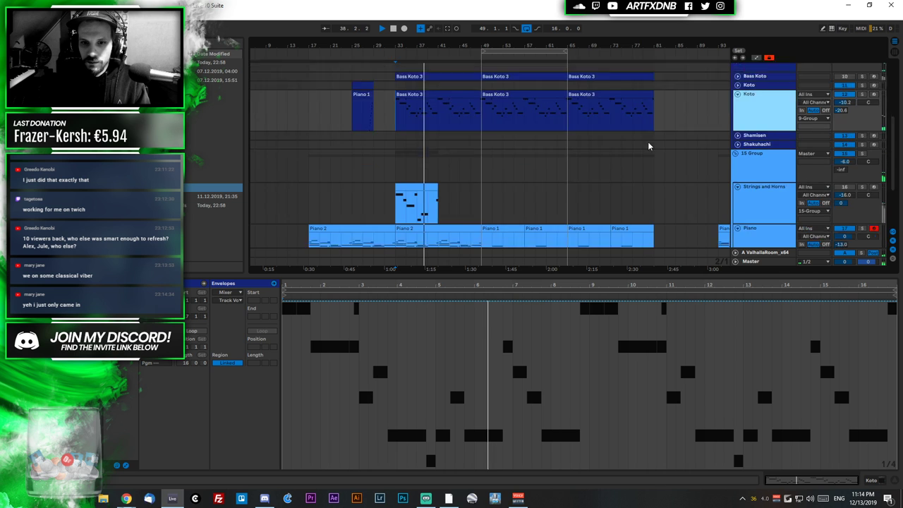
Solo the Piano track and open its Kontakt instrument, The Gentleman, to look over the piano settings
left_click(865, 145)
left_click(863, 144)
key("space")
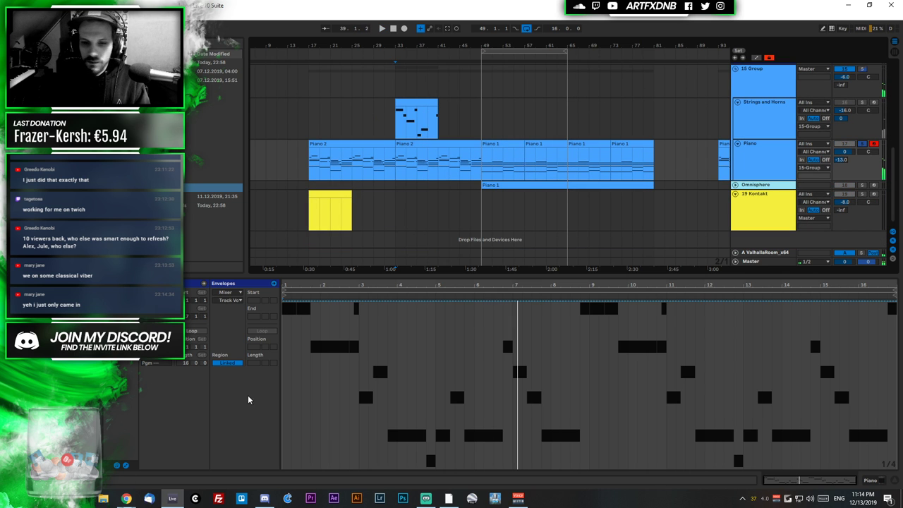
left_click(872, 484)
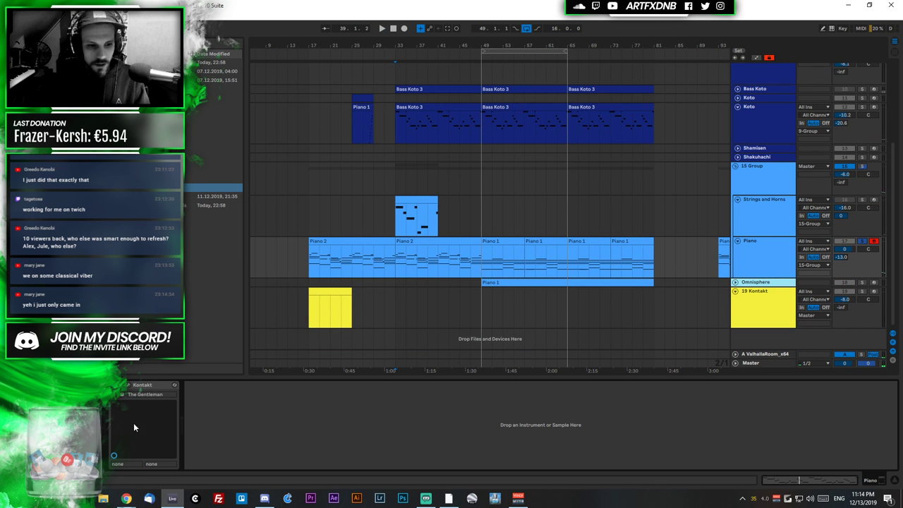
left_click(129, 386)
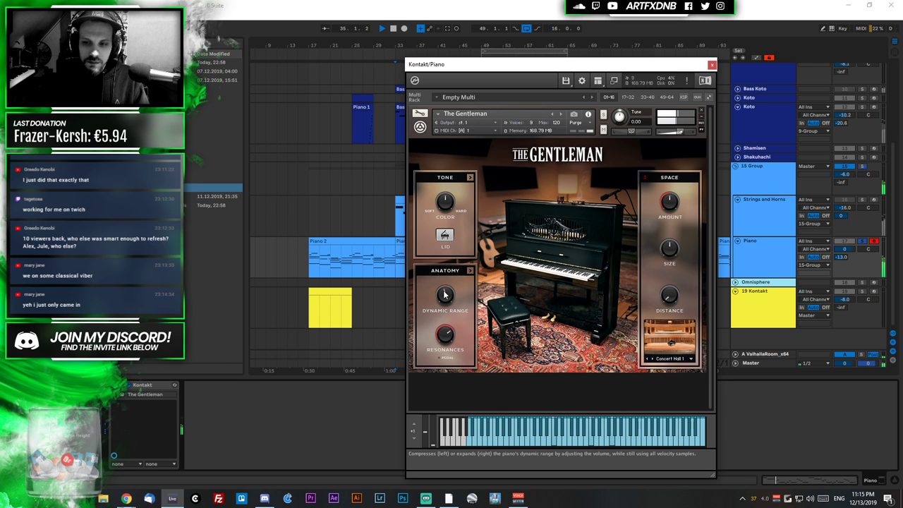
left_click(712, 64)
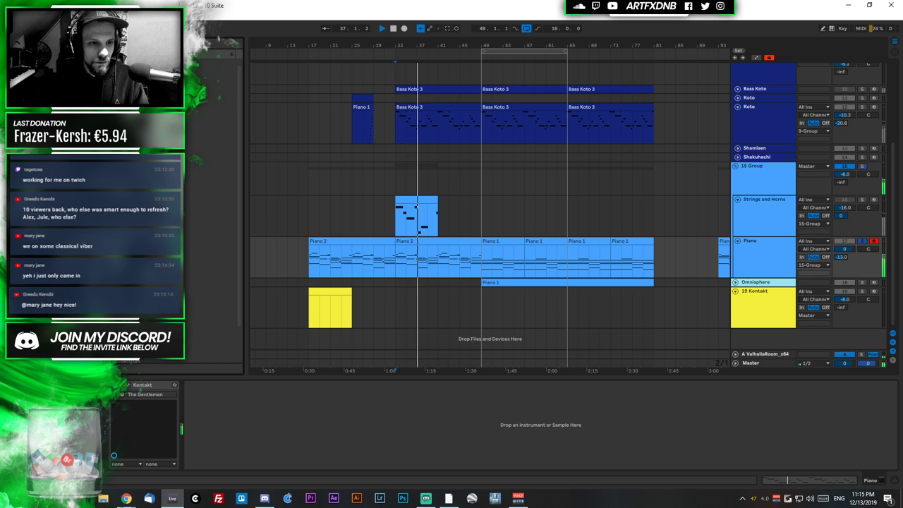
Add a Glue Compressor to the Piano track with the threshold at -27.3 dB and makeup gain at 5.24 dB
key("space")
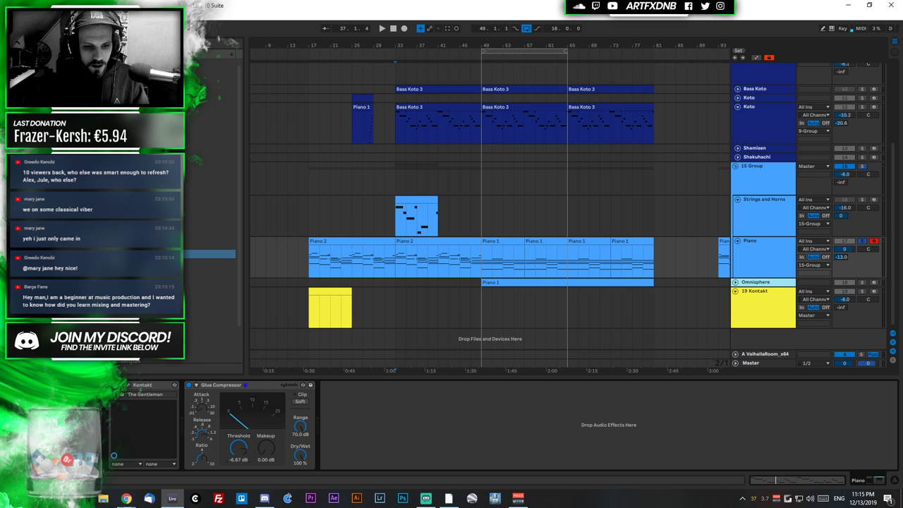
key("space")
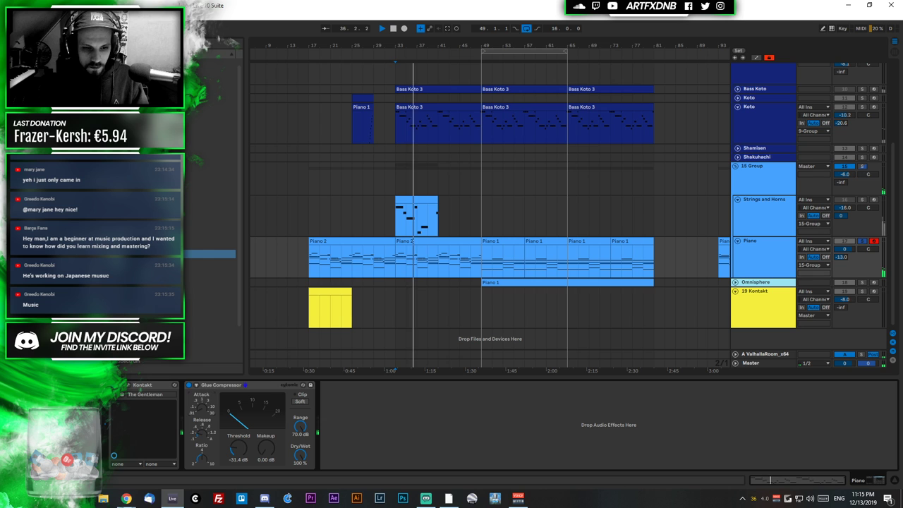
mouse_move(238, 451)
left_mouse_down()
mouse_move(238, 423)
mouse_move(237, 464)
left_mouse_up()
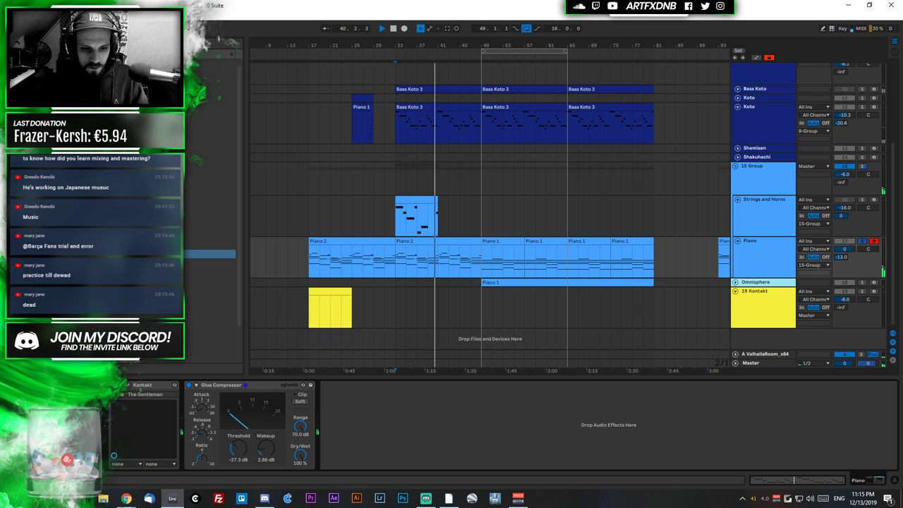
left_click_drag(266, 448, 265, 438)
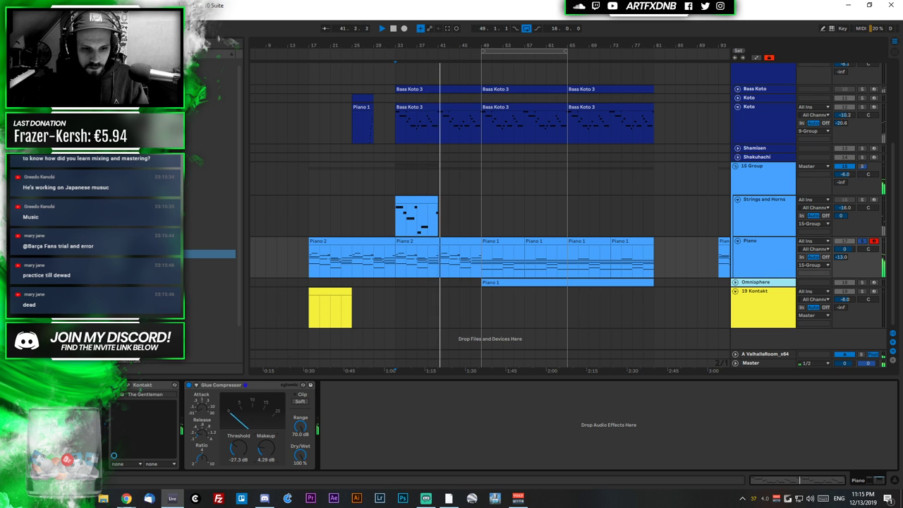
left_click_drag(266, 439, 266, 439)
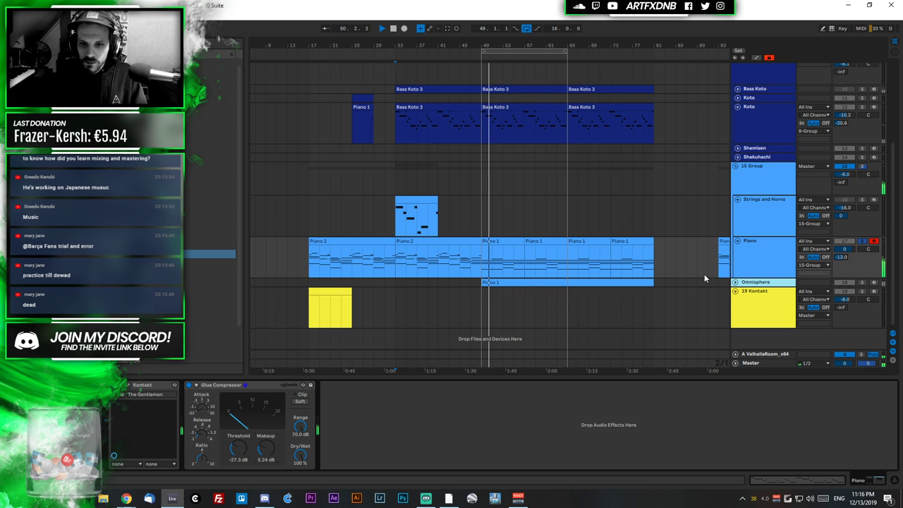
Copy the 16-bar Piano 2 clip to bar 49, replacing the two Piano 1 clips there
key("space")
left_click(501, 245)
left_click_drag(501, 246, 514, 251)
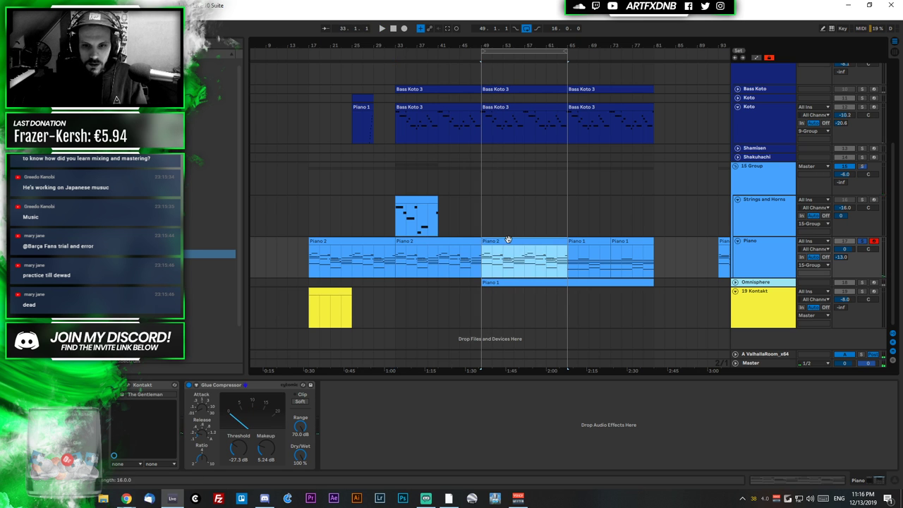
Raise the velocities of all notes in the Piano 2 clip at bar 49 to between about 55 and 102
double_click(508, 240)
left_click_drag(342, 276, 346, 157)
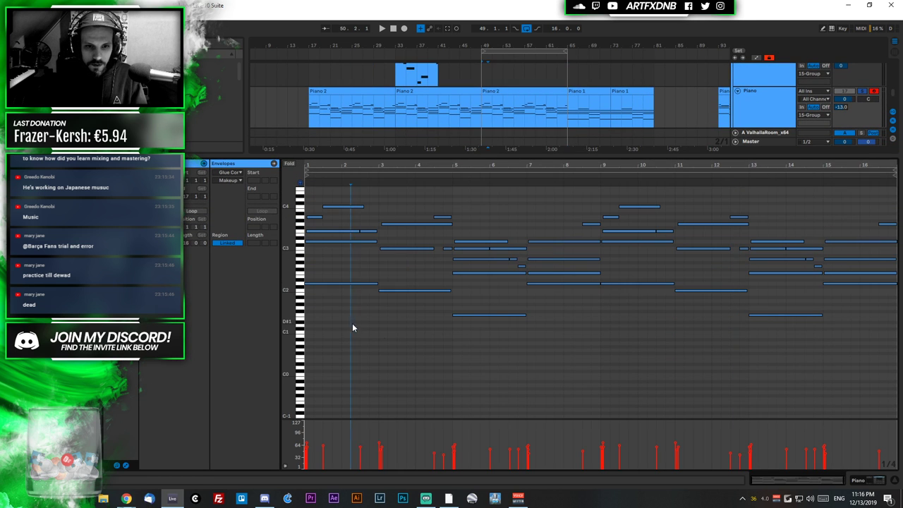
key("ctrl+a")
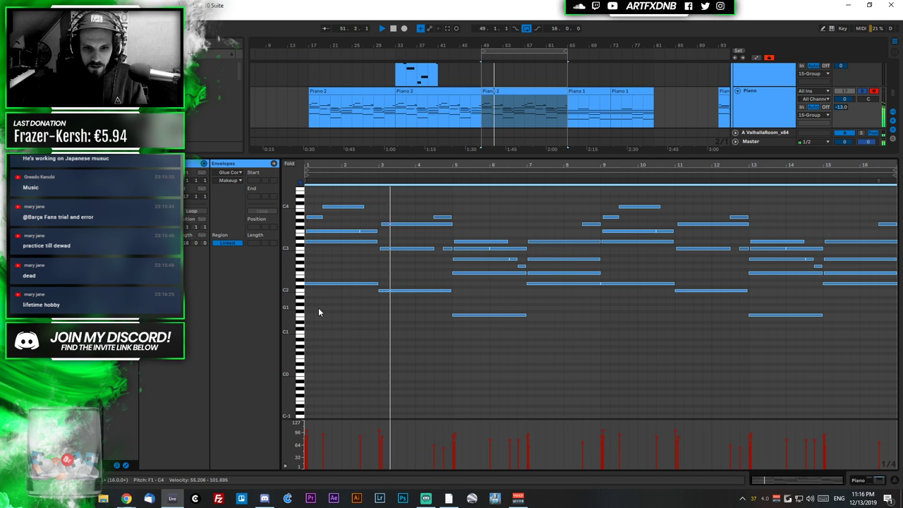
left_click(341, 268)
scroll(333, 282, "up", 3)
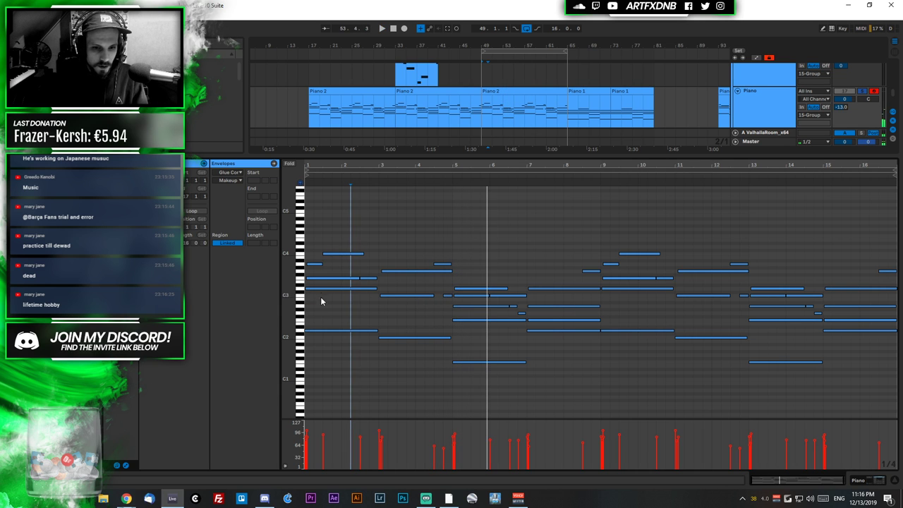
Duplicate the low notes of the clip's first two chords upward, adding A2 from bar 1 and G2 from bar 3
key("space")
left_click_drag(317, 331, 324, 311)
key("space")
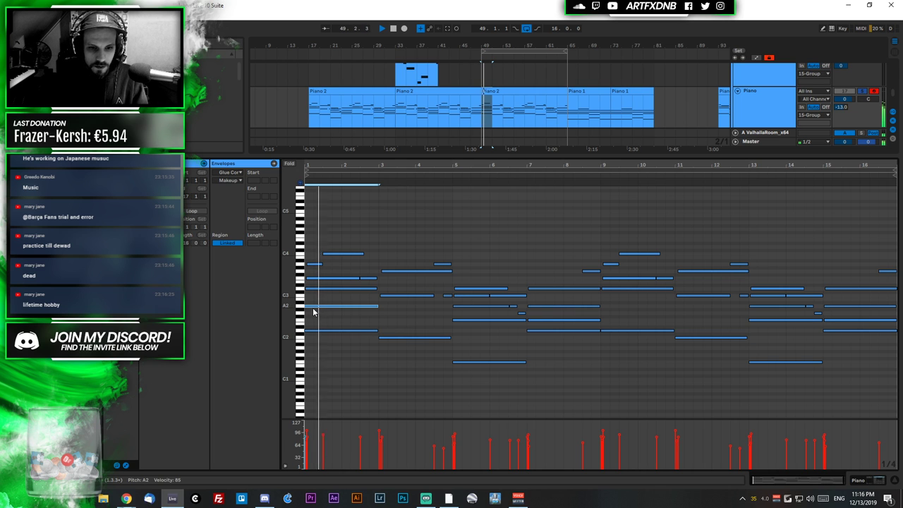
left_click_drag(397, 338, 402, 317)
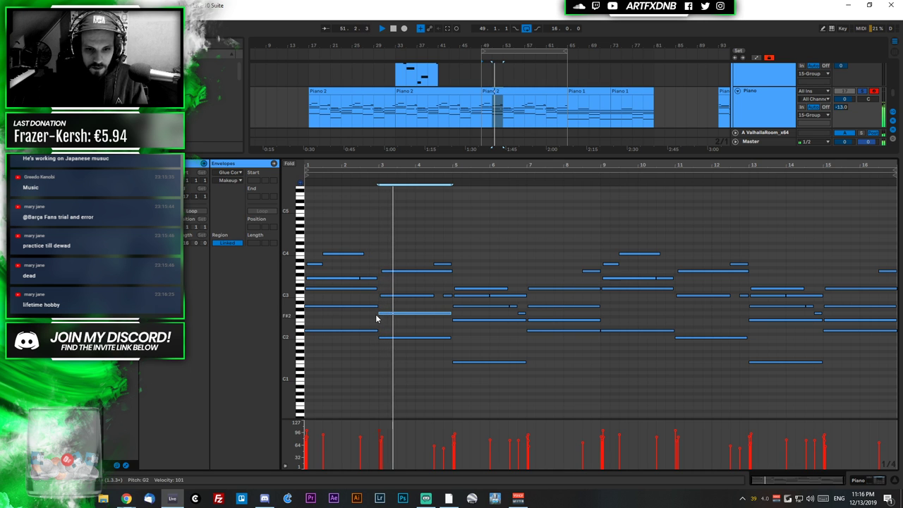
Add a D3 note to the bar 3 chord and start the G2 and D3 notes slightly later than the bass note
left_click_drag(380, 167, 436, 304)
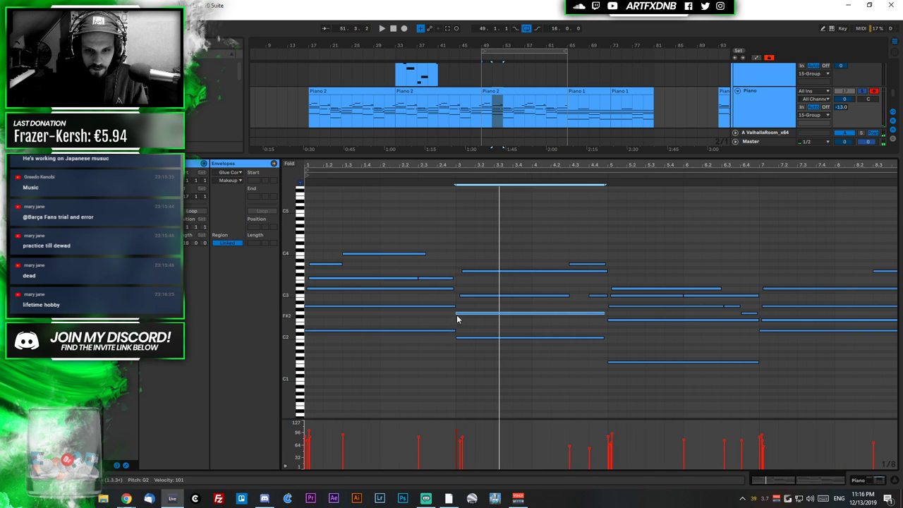
left_click(457, 314)
left_click_drag(465, 297, 464, 291)
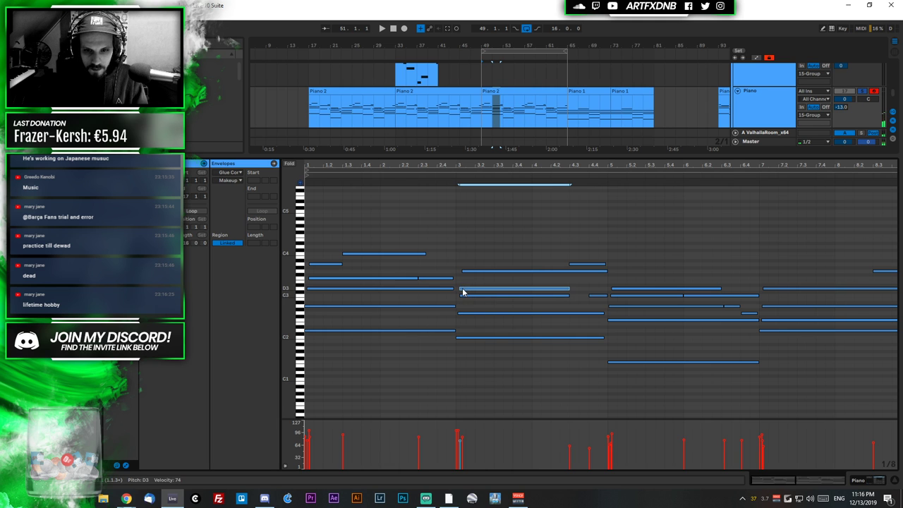
left_click_drag(462, 290, 463, 289)
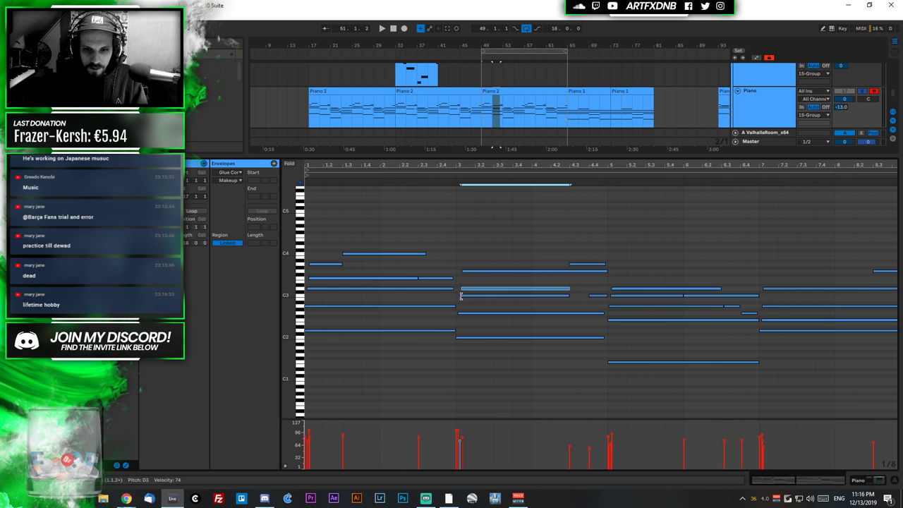
left_click(463, 339)
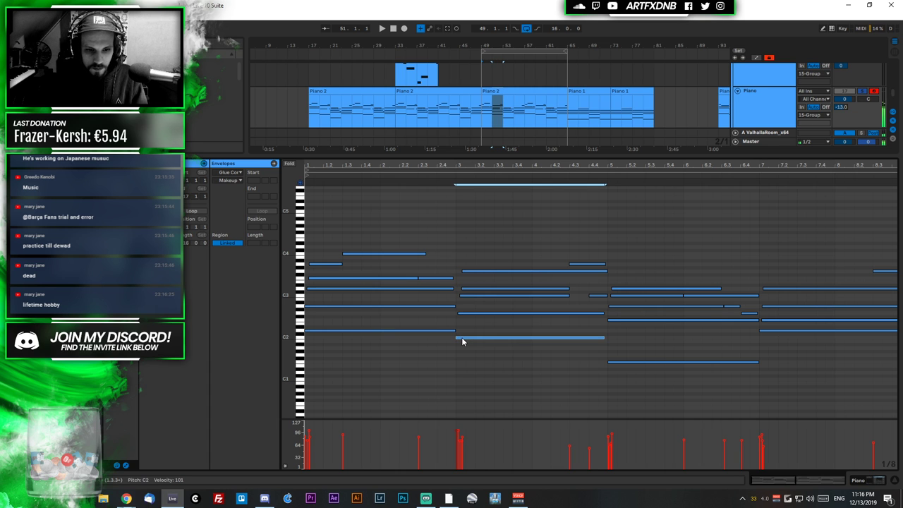
key("space")
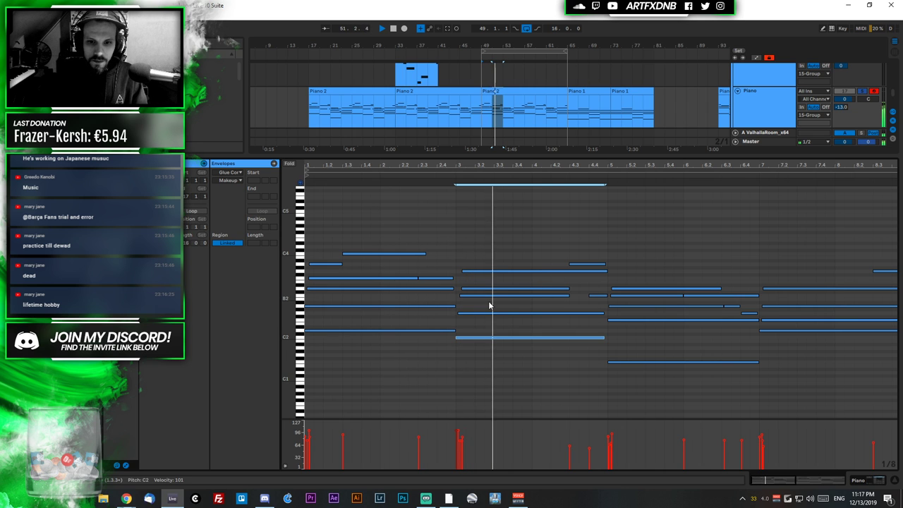
Replace the added D3 with a fresh copy of the bar 3 C3 note and set the C2 bass note's velocity to 84
left_click(460, 295)
key("space")
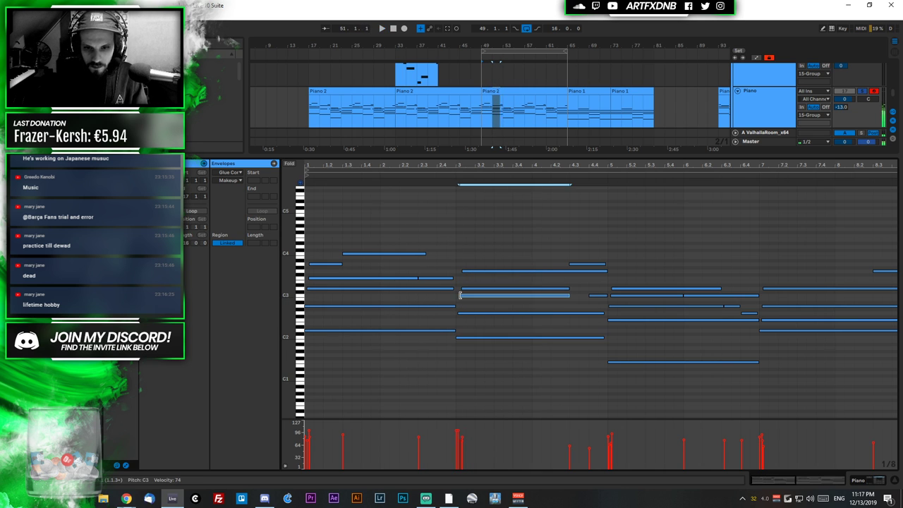
left_click_drag(459, 295, 462, 289)
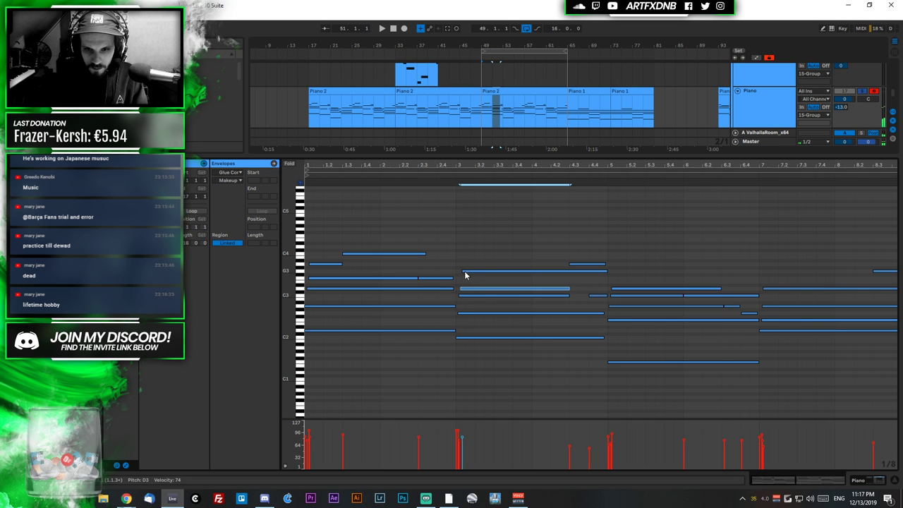
left_click(463, 271)
left_click(460, 433)
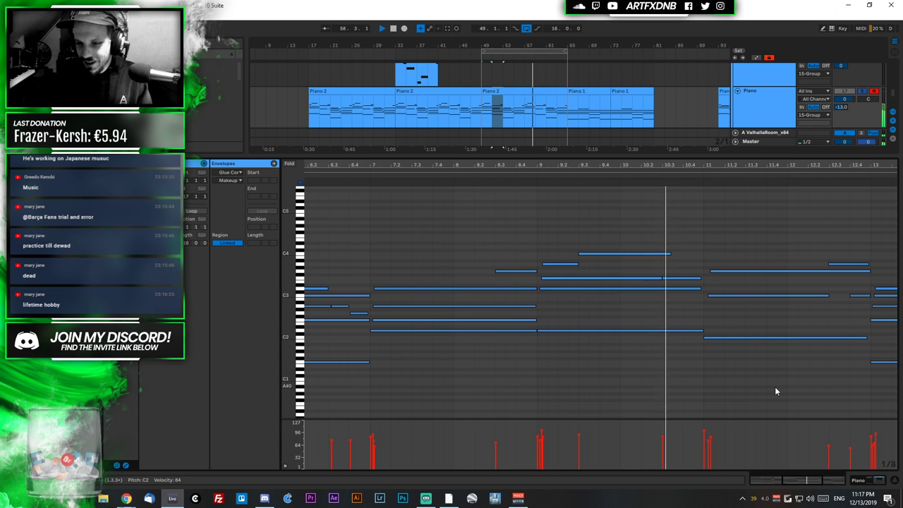
Clear the solo and play the full arrangement from bar 49 and from bar 33
left_click(856, 482)
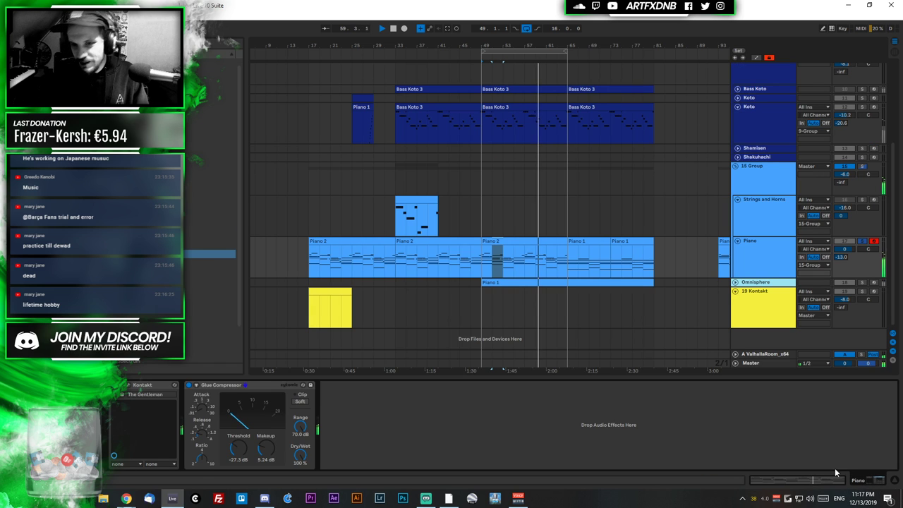
key("space")
left_click_drag(482, 263, 517, 263)
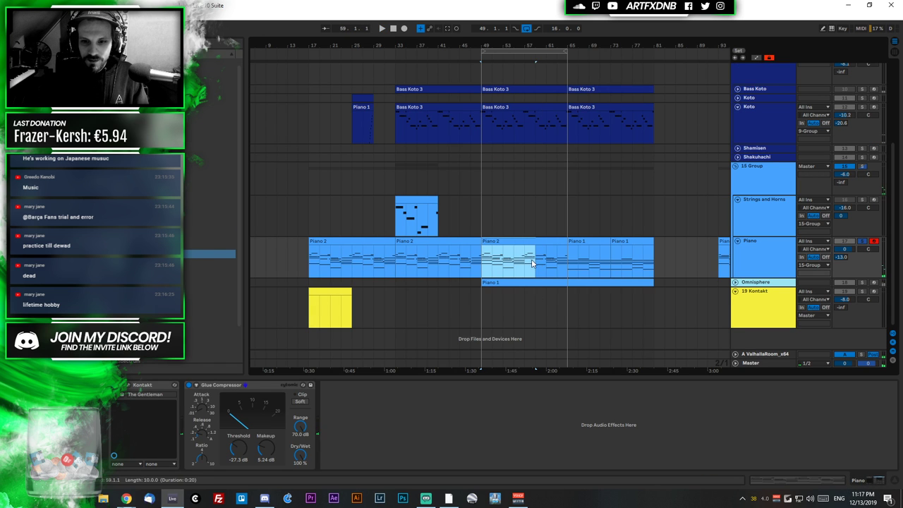
key("space")
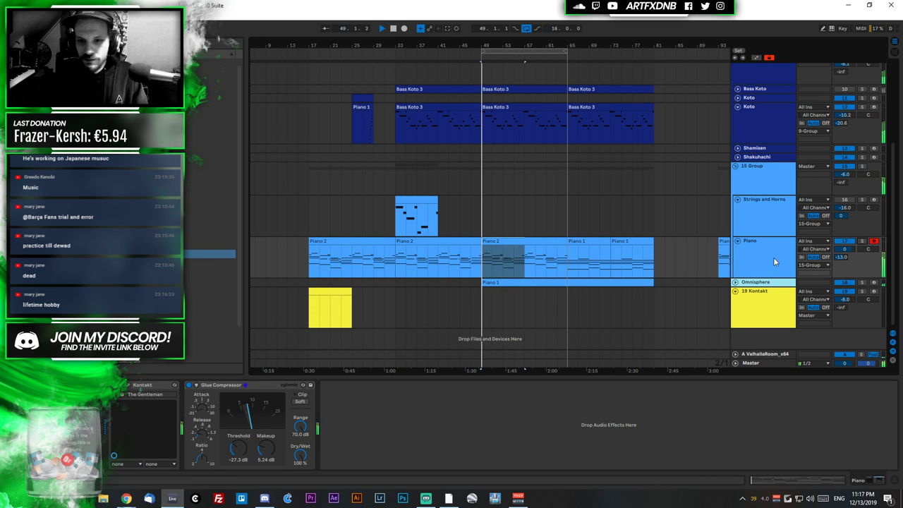
left_click(398, 259)
key("space")
Examine the notes of the Piano 2 clip at bar 33 and play it with the strings and Koto from bar 36
key("plus")
key("plus")
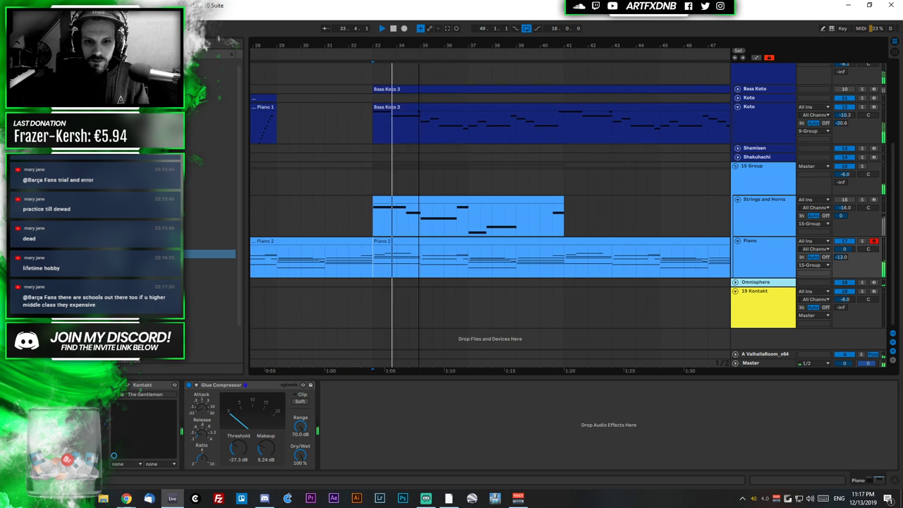
scroll(449, 157, "up", 2)
scroll(428, 221, "up", 2)
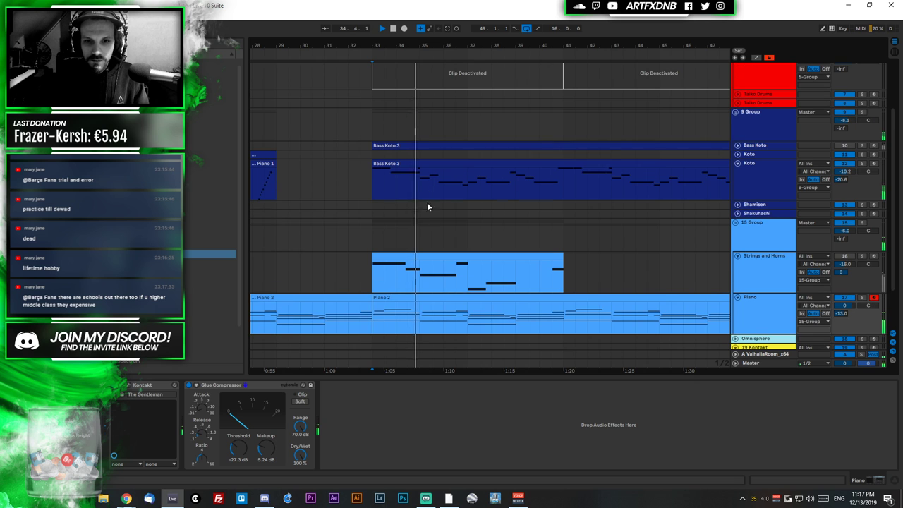
double_click(443, 311)
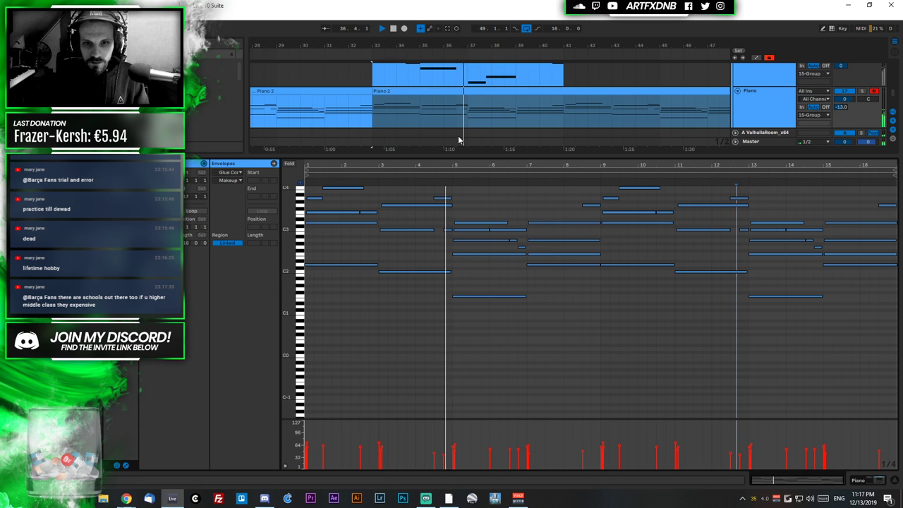
left_click_drag(300, 229, 290, 231)
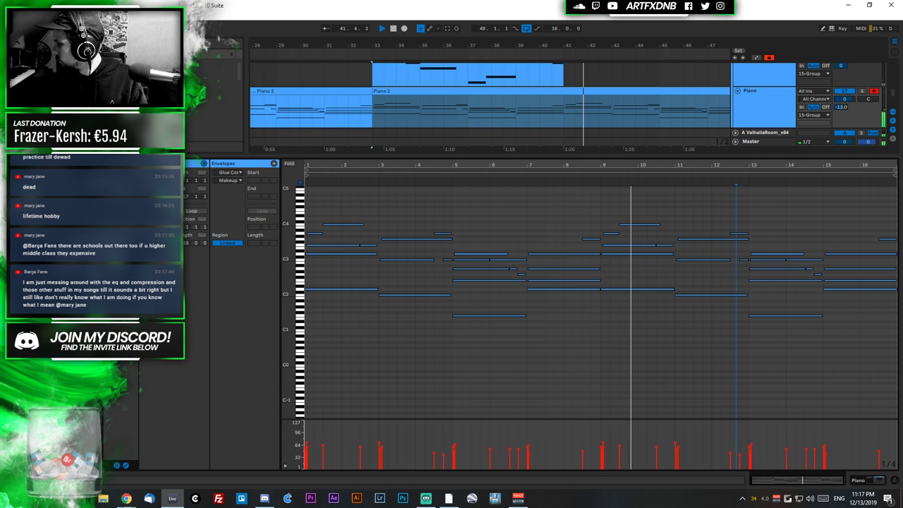
left_click(867, 480)
left_click(443, 262)
key("space")
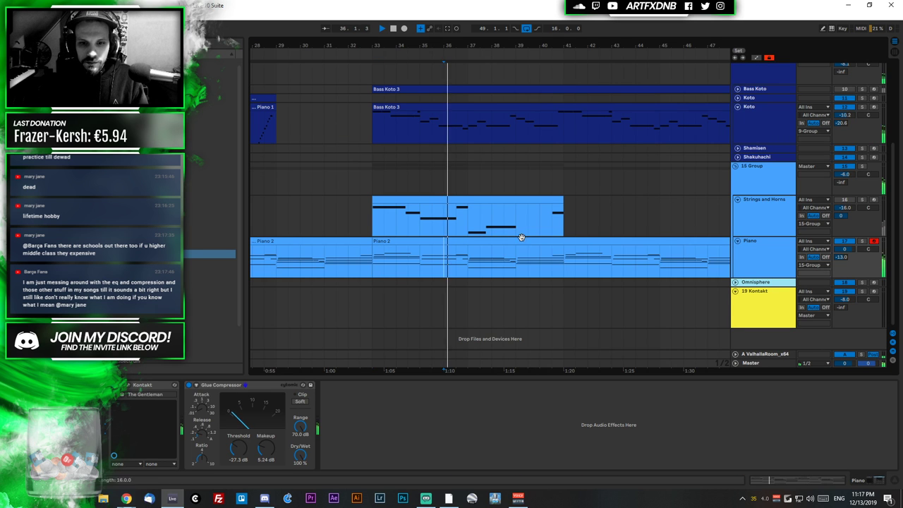
Open the Bass Koto 3 clip on the unfolded Koto track, hide its envelopes and check its notes during playback
left_click_drag(524, 52, 541, 74)
key("space")
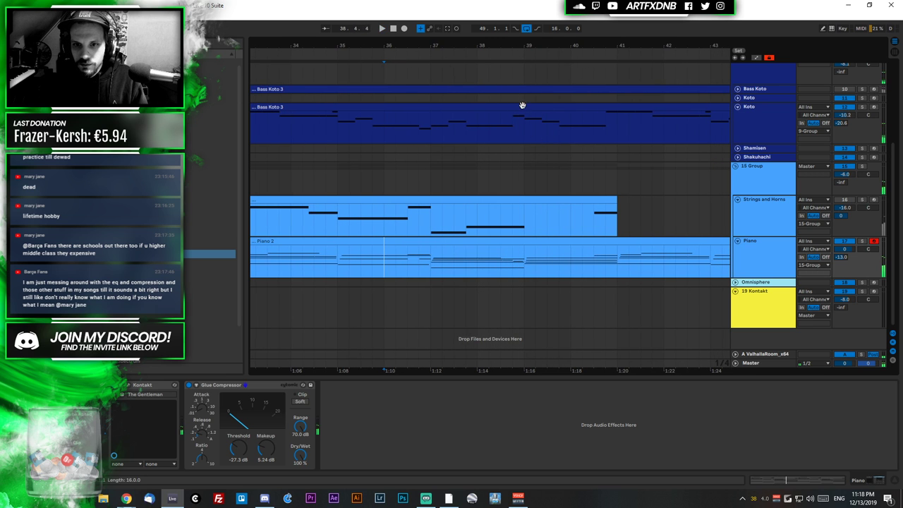
left_click(520, 106)
double_click(540, 106)
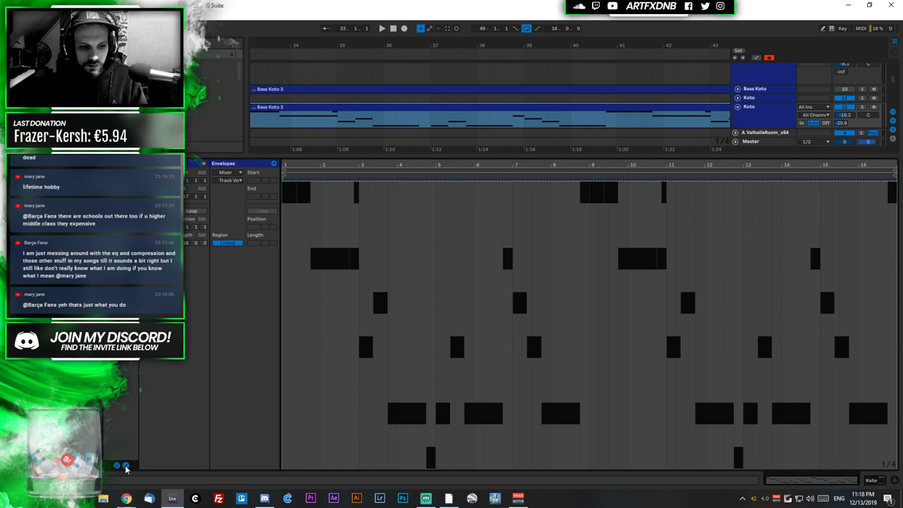
left_click(125, 466)
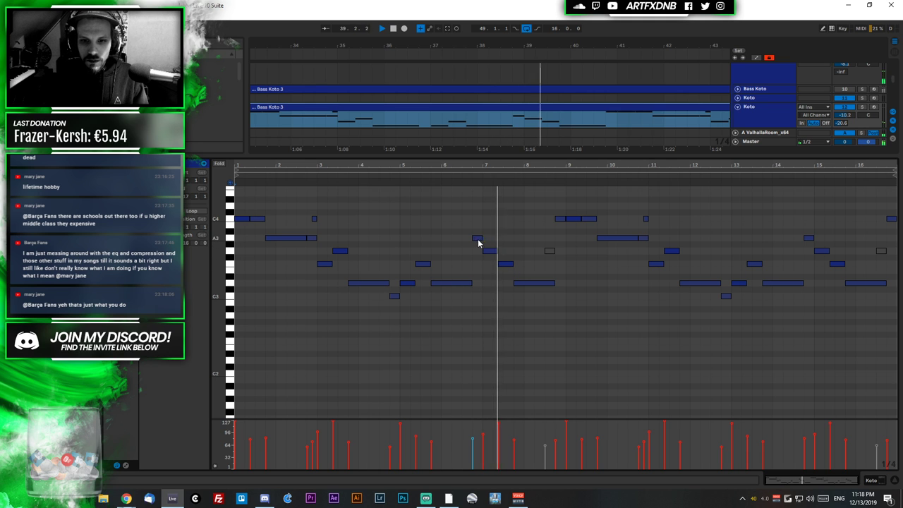
key("space")
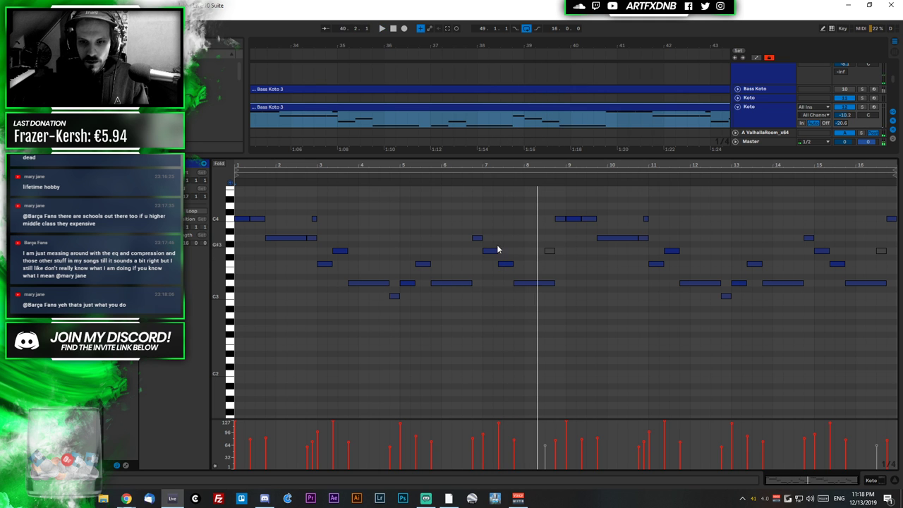
Raise the Koto note at bar 7 to A3, lower the short note before it to G3 and play from bar 37
left_click_drag(489, 254, 492, 288)
left_click(503, 272)
left_click(494, 284)
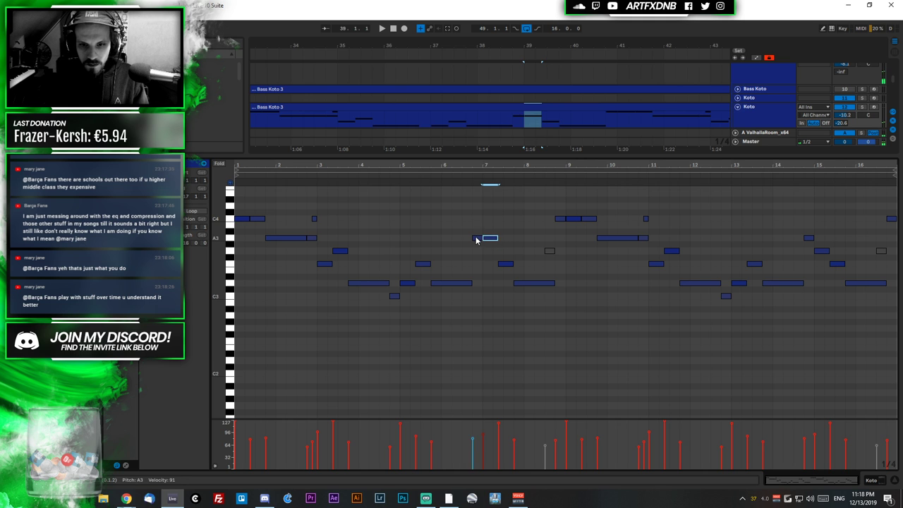
left_click_drag(476, 241, 477, 258)
left_click(500, 263)
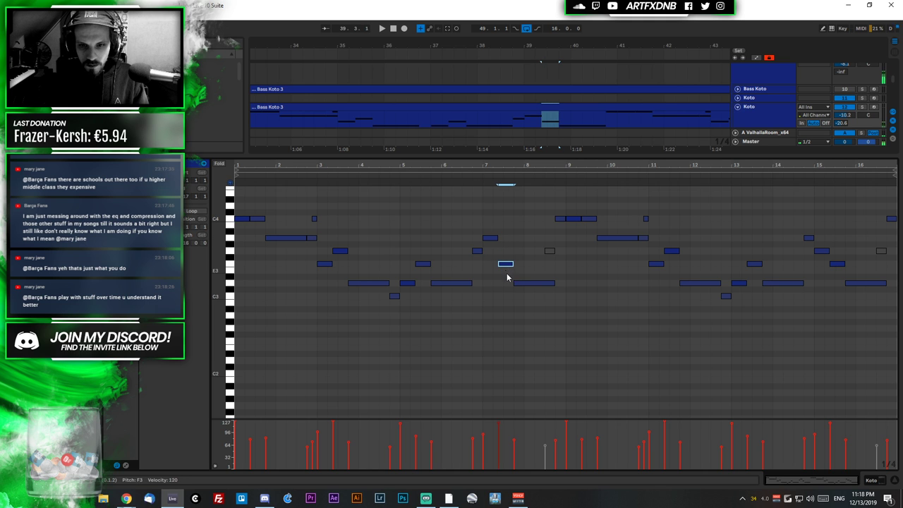
left_click(529, 284)
left_click(430, 125)
key("space")
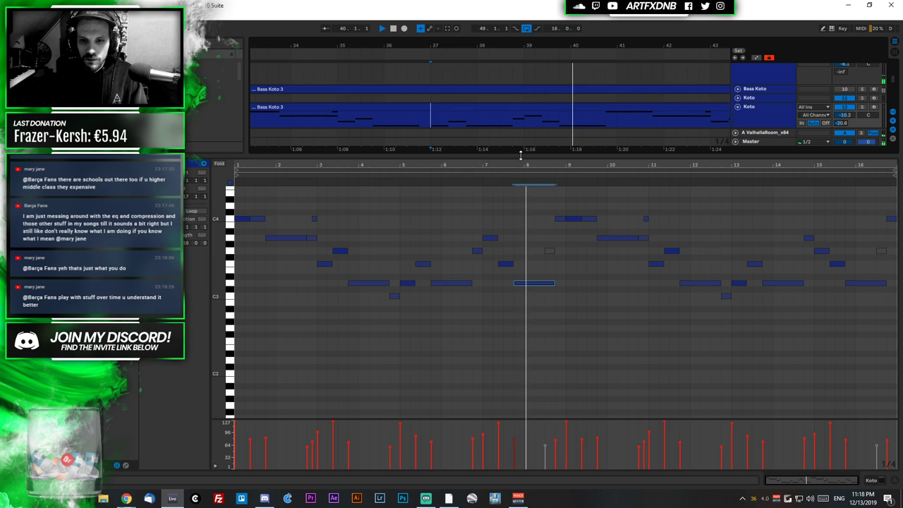
Set the velocity of the bar 7 A3 Koto note to 118 and of the following F3 note to 80
key("space")
left_click(489, 237)
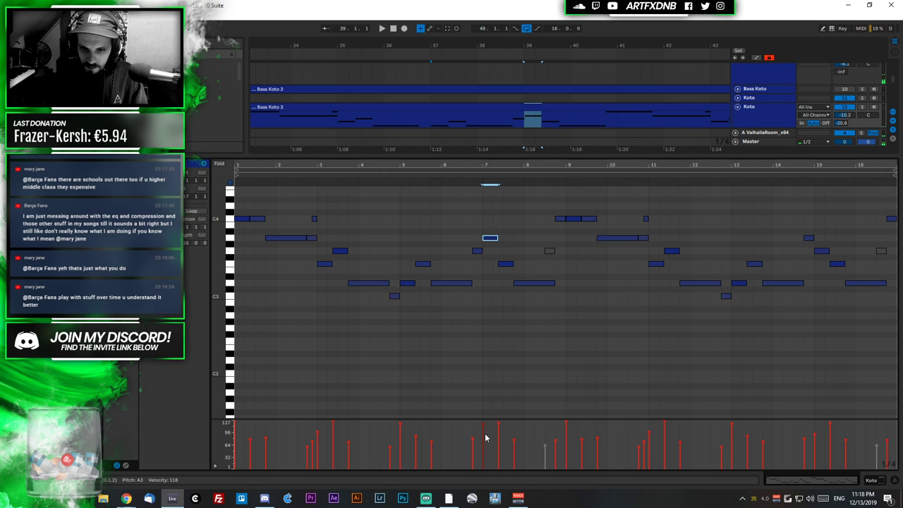
left_click_drag(499, 426, 498, 433)
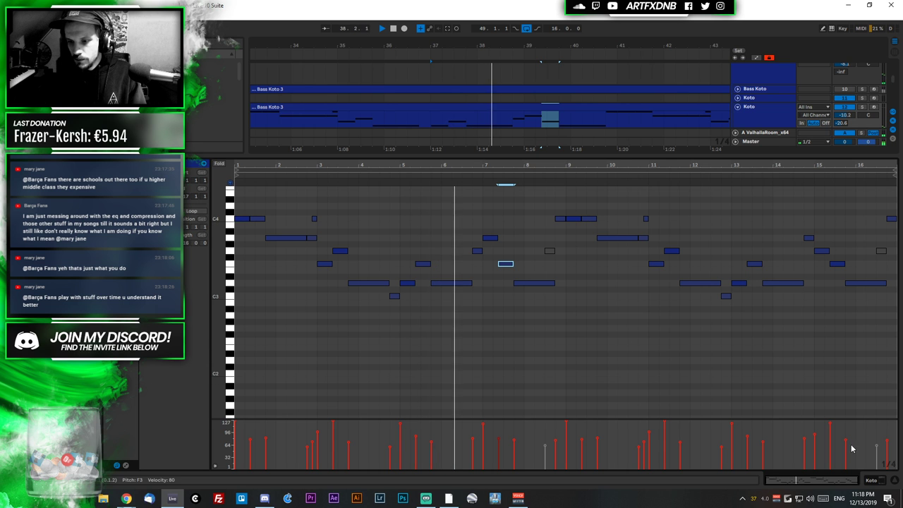
Return to the device view and check the Koto clip at bars 33 to 49 during playback
key("shift+Tab")
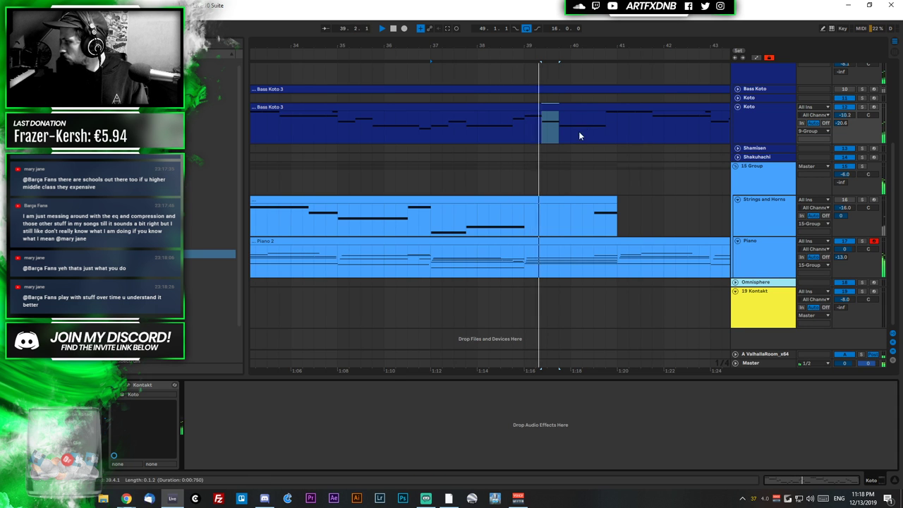
left_click_drag(559, 46, 556, 21)
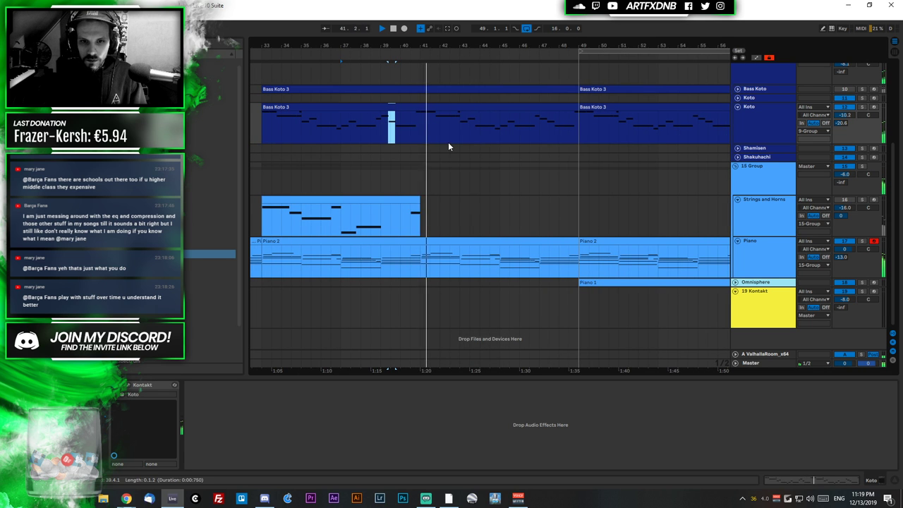
left_click(448, 105)
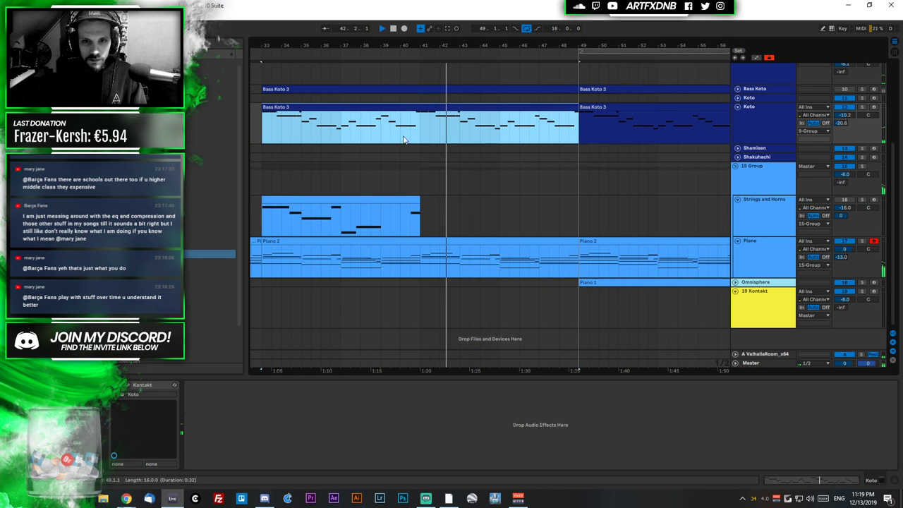
left_click(421, 122)
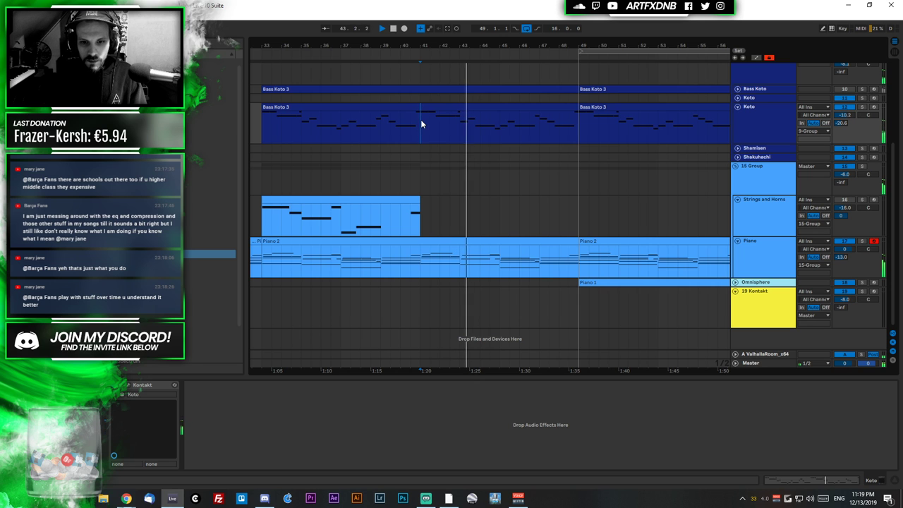
left_click(496, 132)
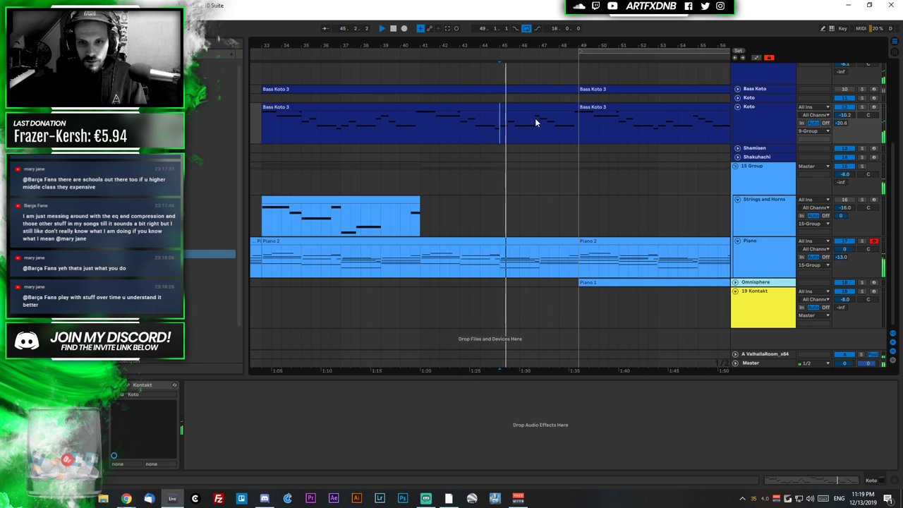
left_click(530, 132)
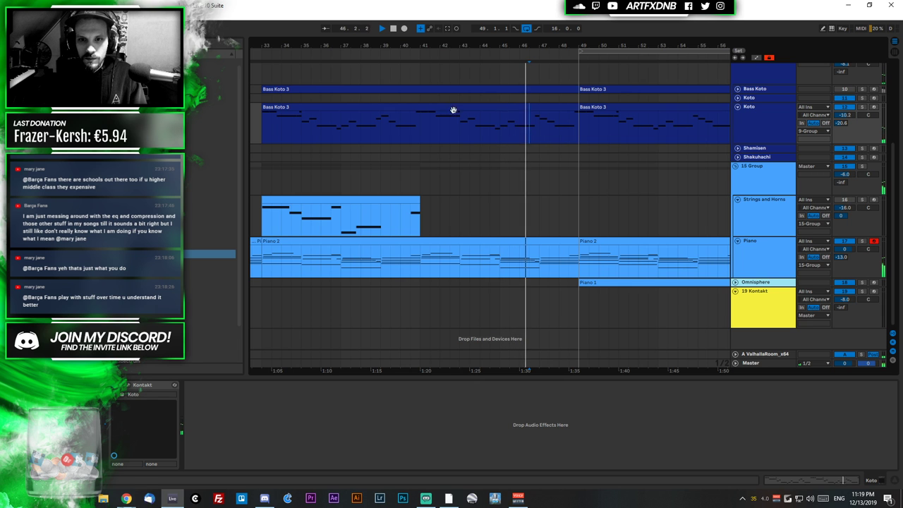
Examine the Piano 2 and Koto clips from bar 33 against the rest of the arrangement
key("minus")
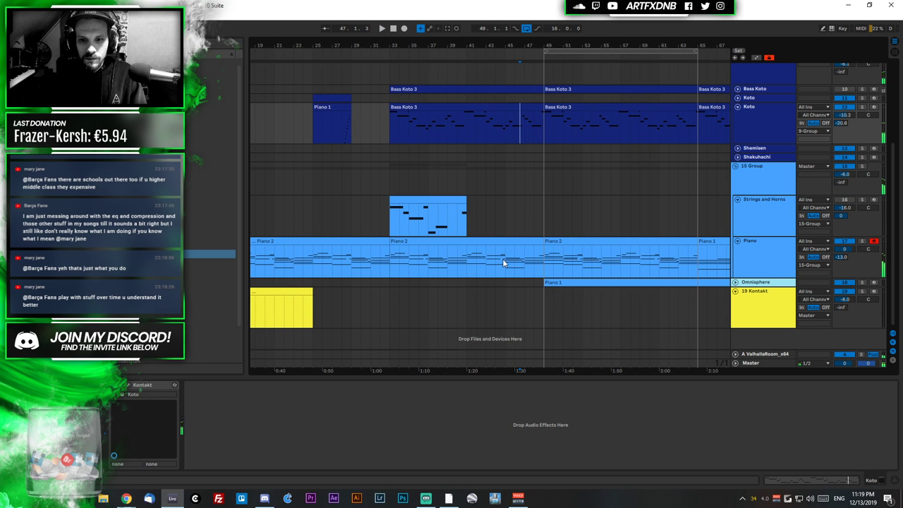
left_click_drag(390, 257, 542, 261)
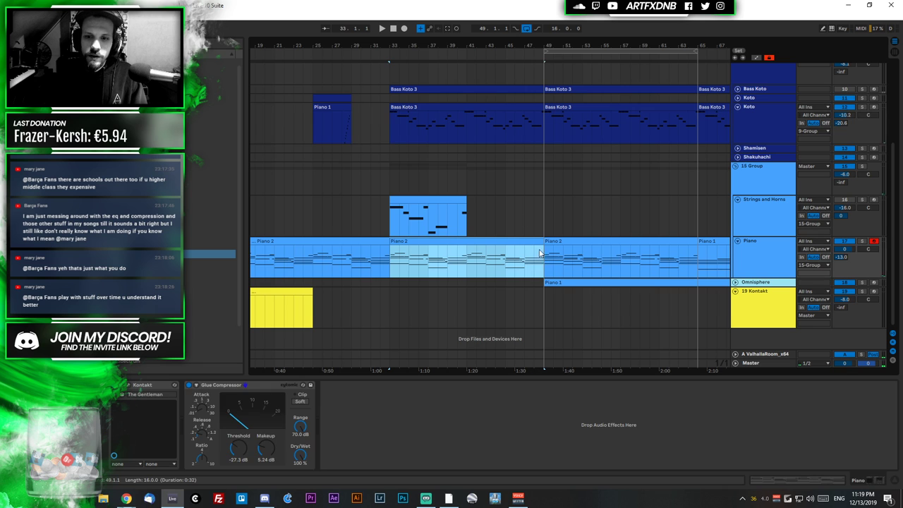
left_click_drag(393, 123, 543, 134)
left_click(393, 130)
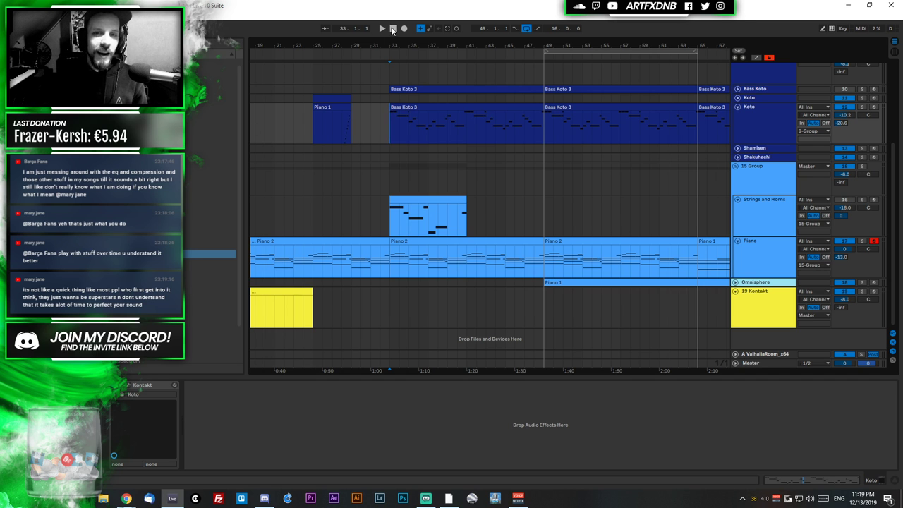
left_click(412, 251)
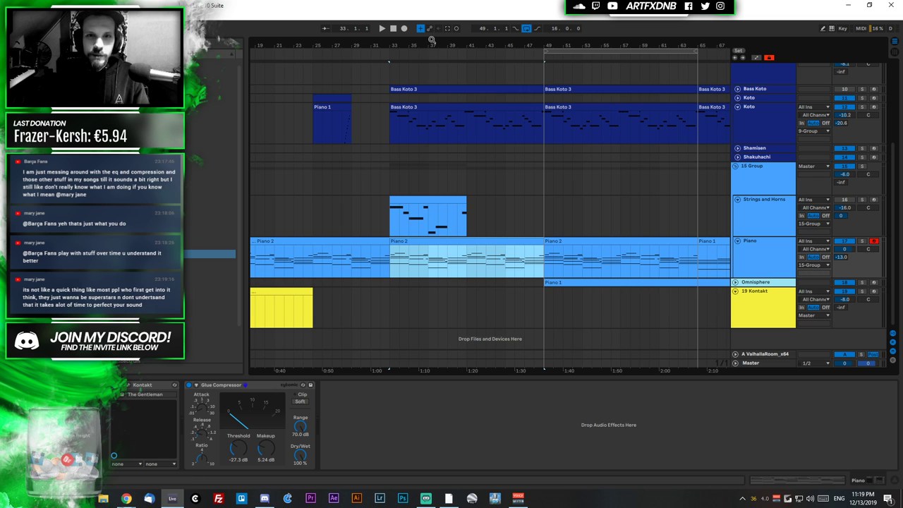
left_click_drag(407, 45, 408, 40)
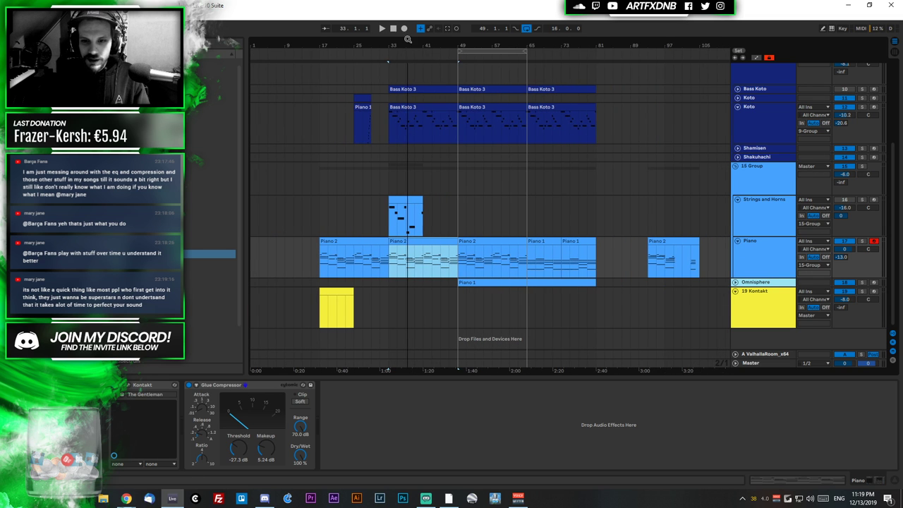
left_click(493, 243)
left_click(418, 242)
scroll(438, 243, "up", 5)
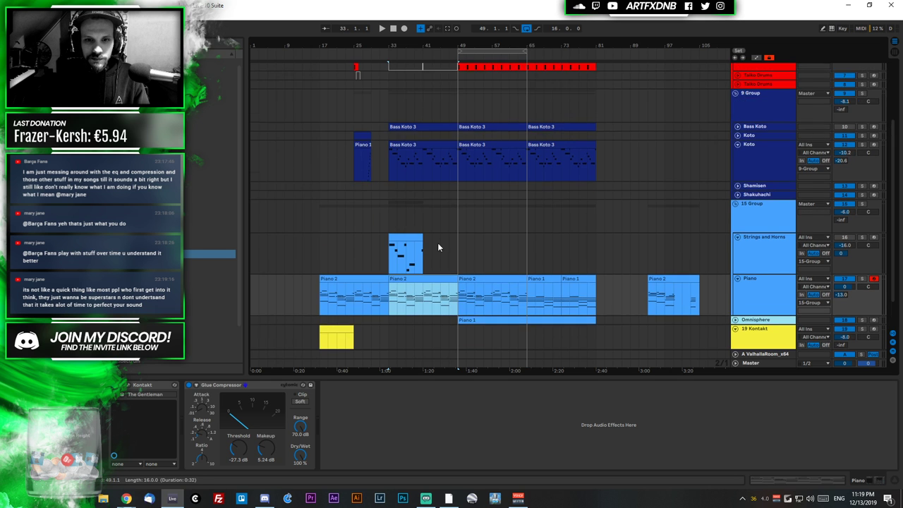
scroll(437, 250, "down", 5)
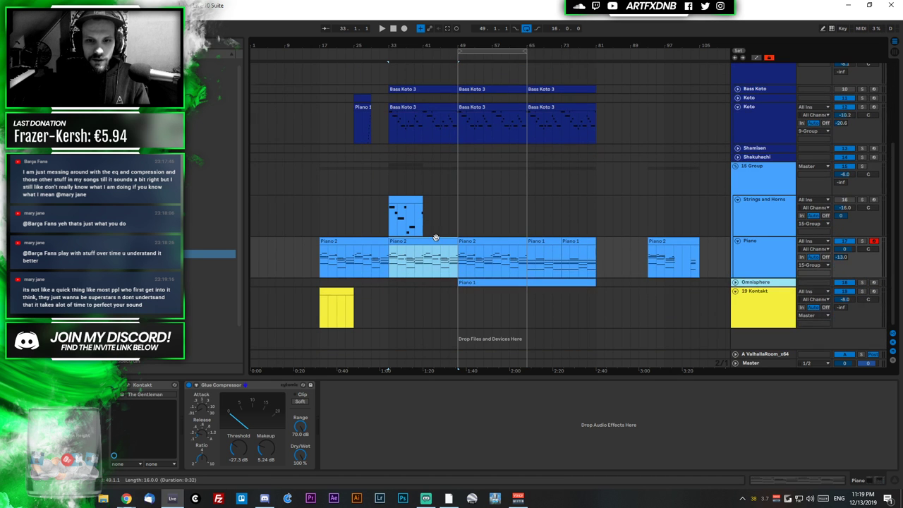
Duplicate the Piano 2 clip at bars 49 to 65 onto bars 65 to 81, replacing the Piano 1 clips
left_click(452, 264)
scroll(452, 265, "up", 5)
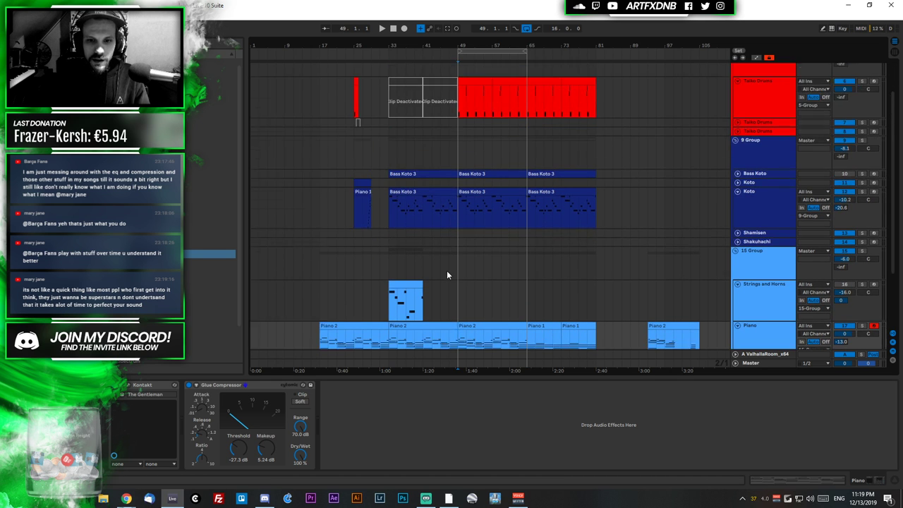
scroll(452, 266, "down", 4)
left_click_drag(459, 268, 548, 275)
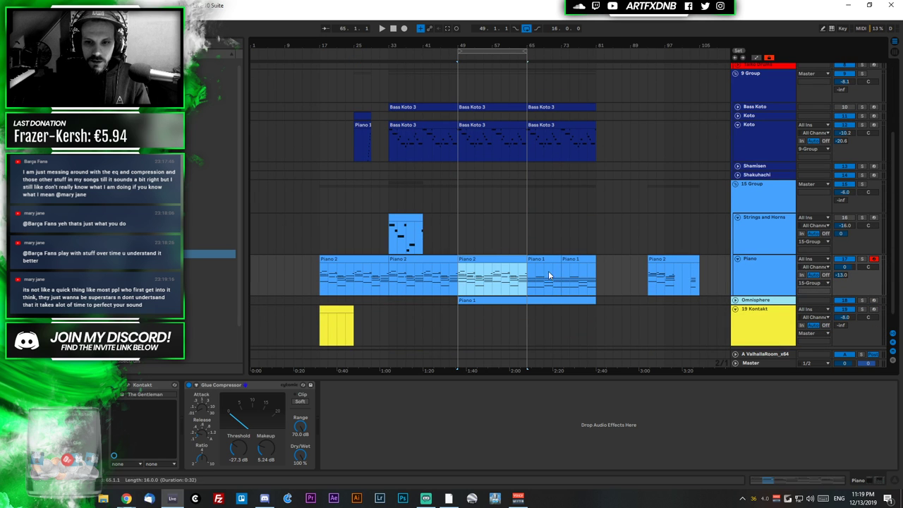
key("ctrl+d")
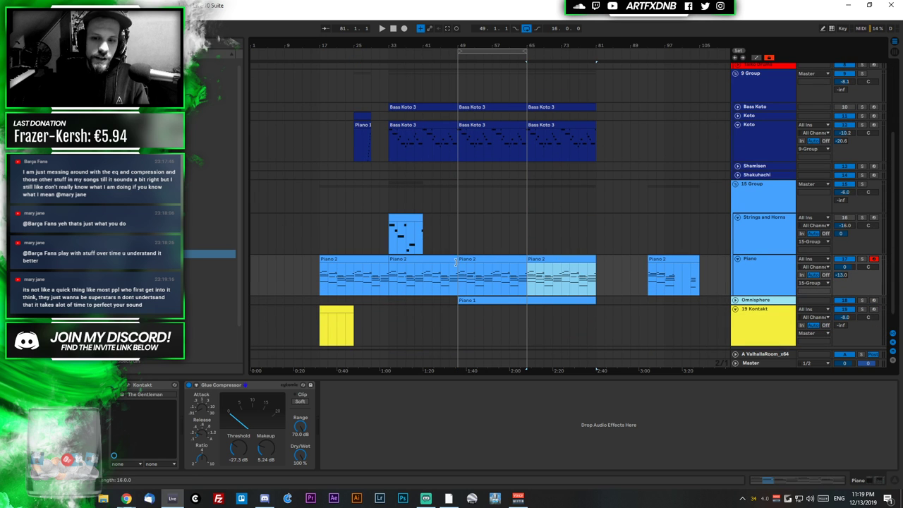
left_click(407, 262)
scroll(488, 288, "down", 1)
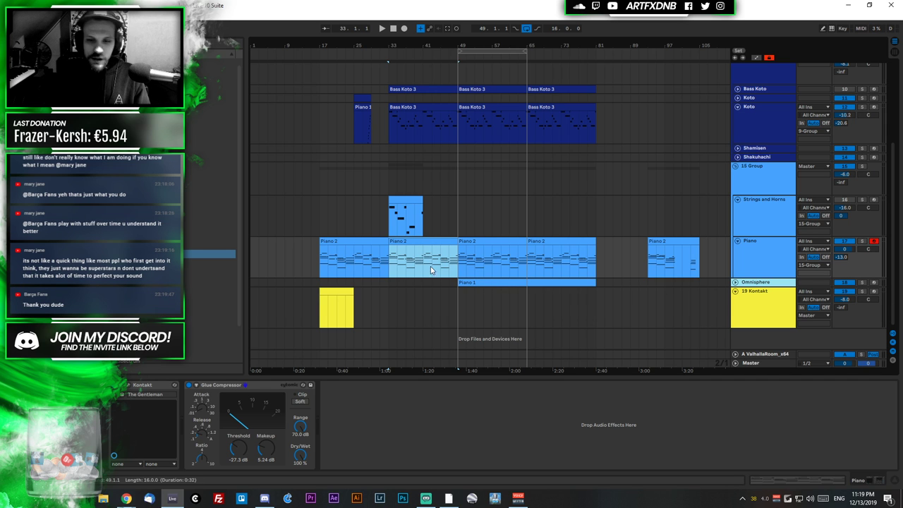
Unfold the Omnisphere track, play from bar 49 and set the track's volume to -18.0 dB
left_click(736, 282)
left_click(485, 284)
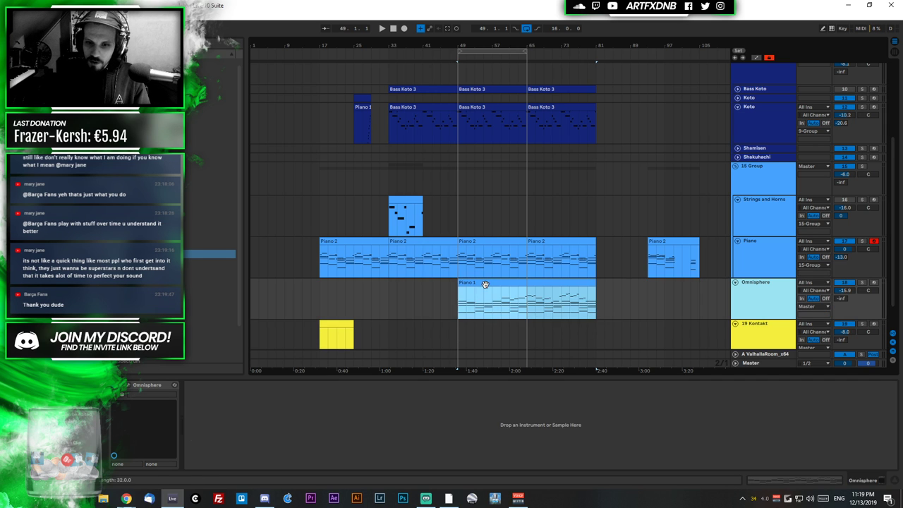
left_click(458, 310)
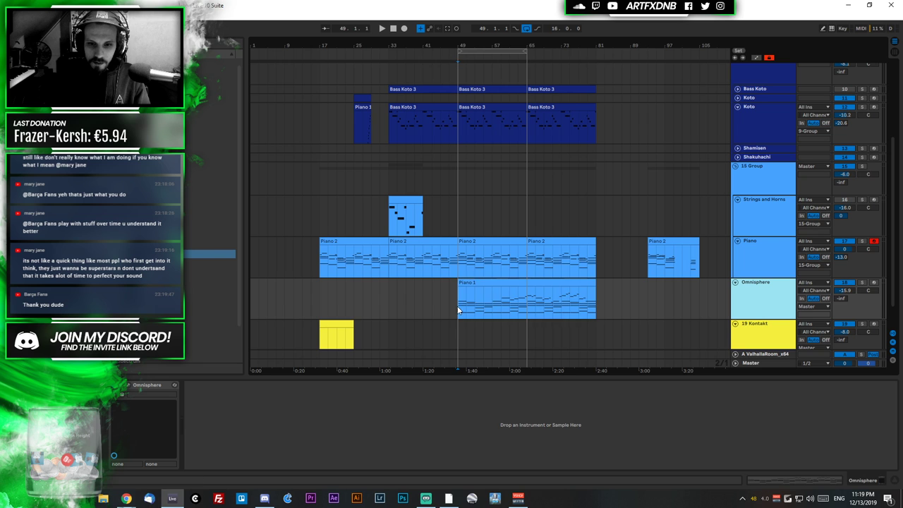
left_click(458, 266)
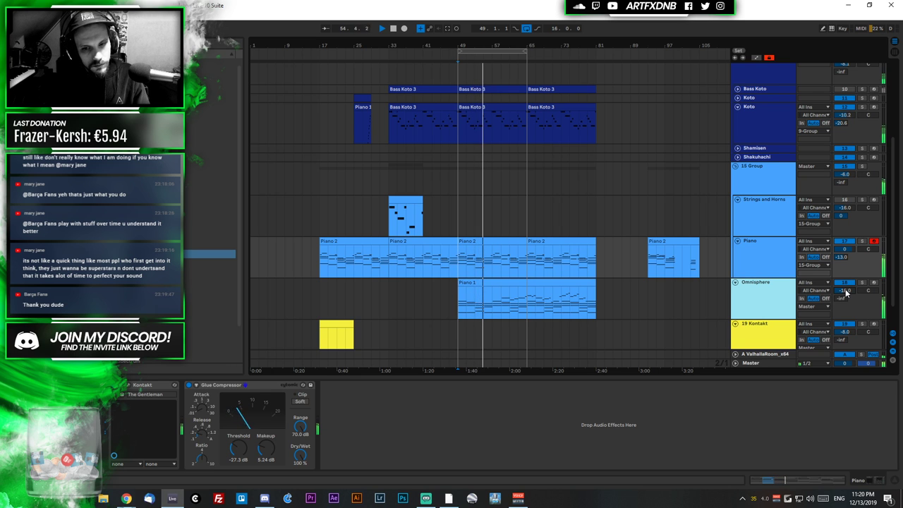
Unfold and activate the Bass Koto track and play it from bar 49
scroll(481, 194, "up", 3)
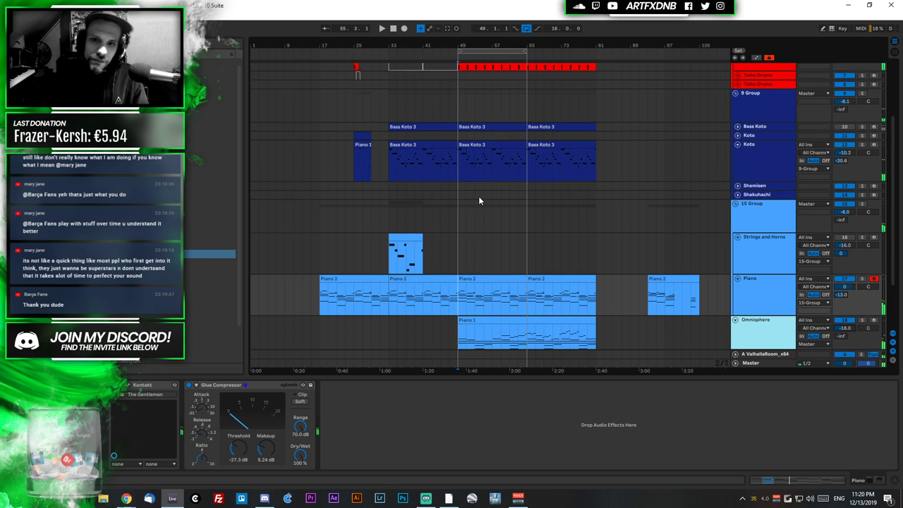
left_click(510, 165)
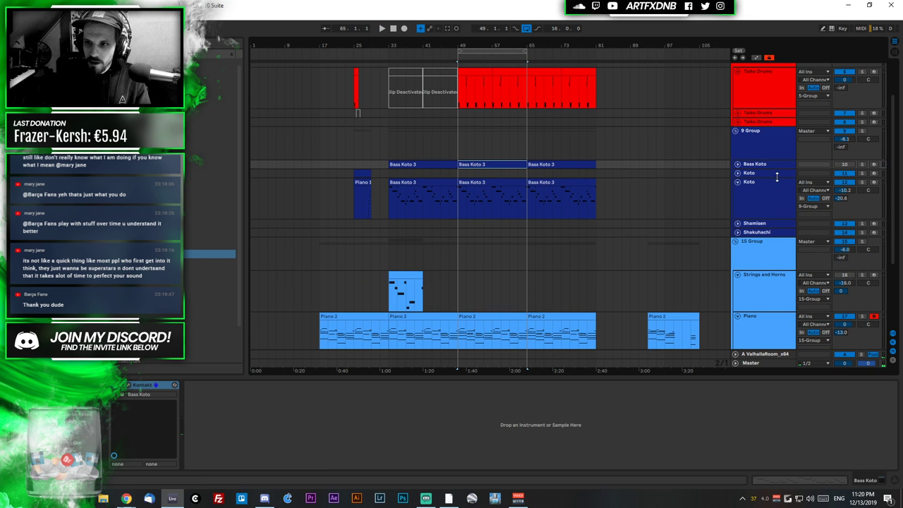
left_click(737, 165)
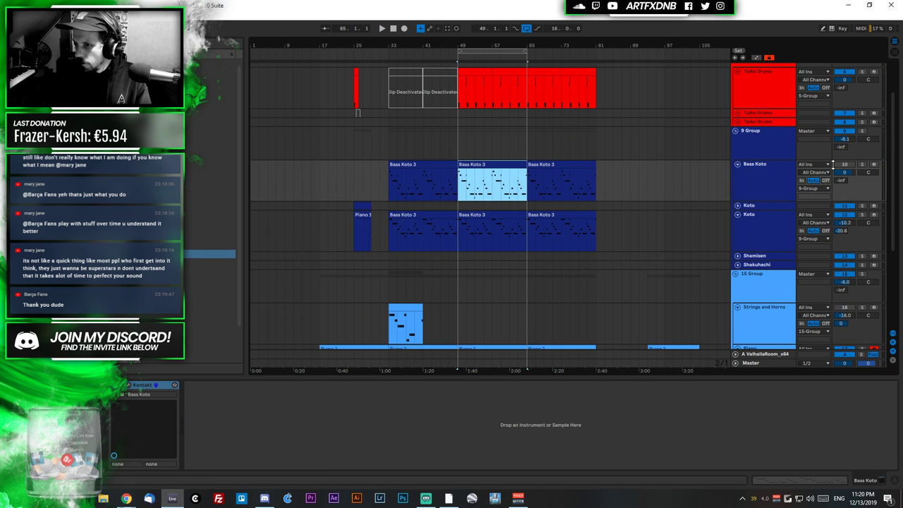
left_click(808, 177)
left_click(460, 188)
key("space")
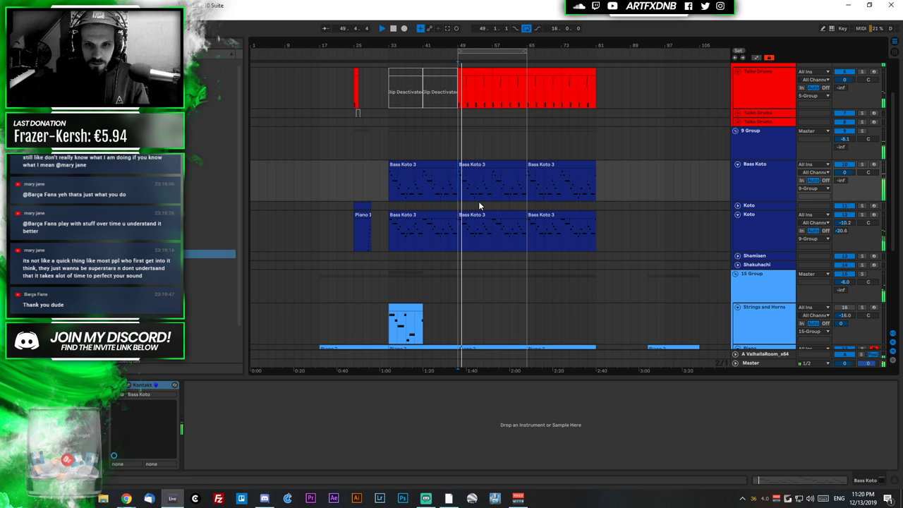
Deactivate the Koto track's clip at bar 49 and the Bass Koto track's clip at bar 33
left_click(479, 212)
key("0")
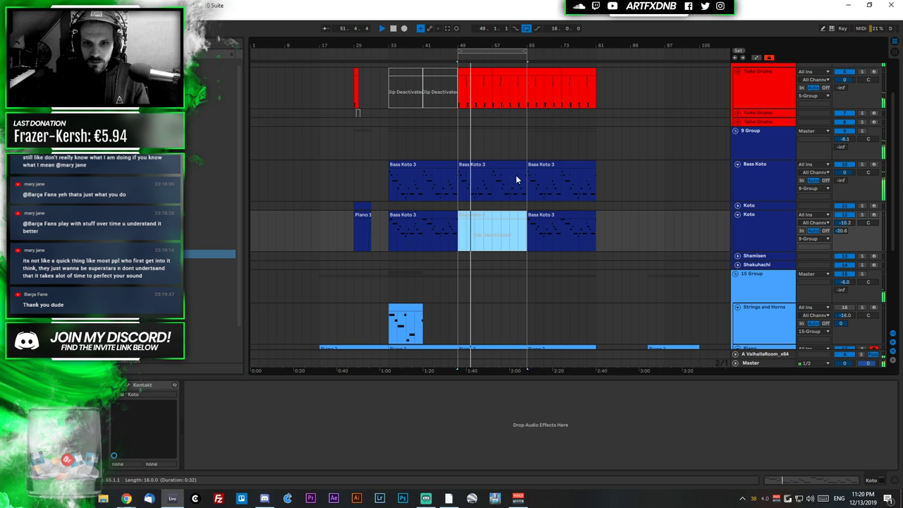
key("Up")
key("Left")
key("0")
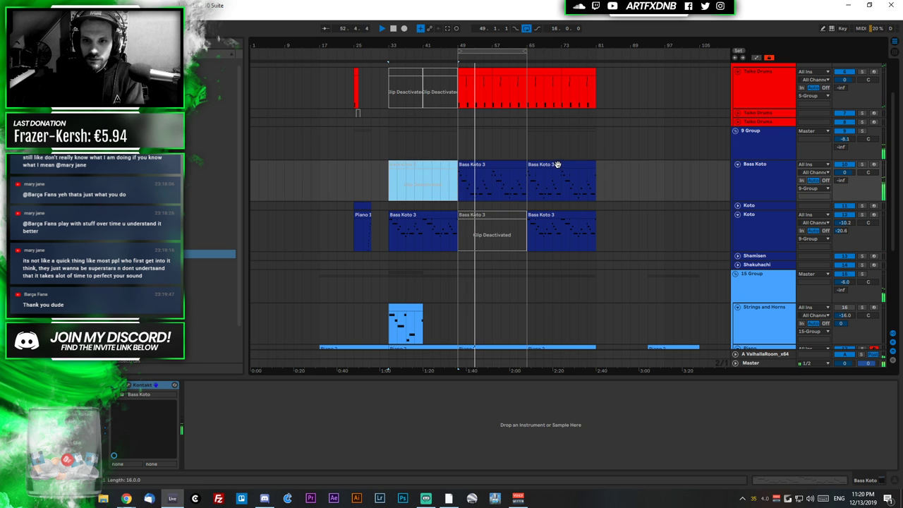
Try deactivating the Bass Koto track's clip at bar 65 and reactivate it
left_click(556, 164)
key("0")
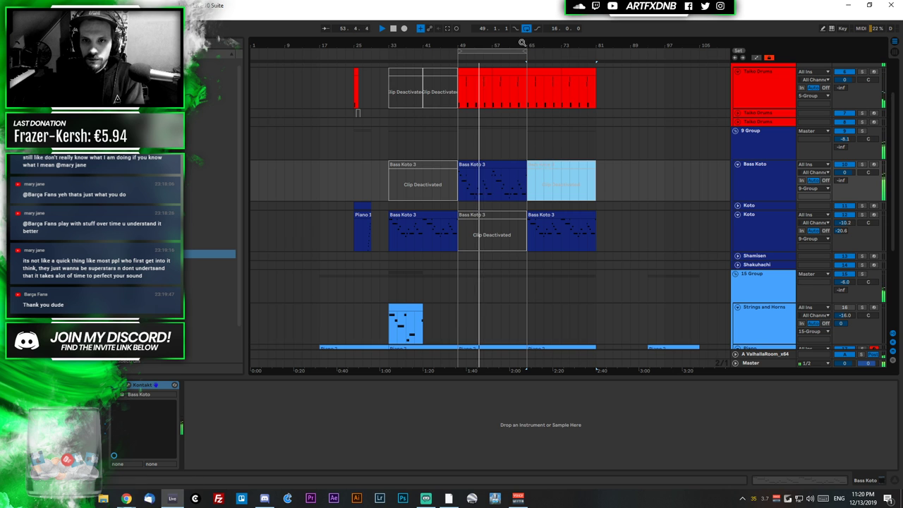
key("0")
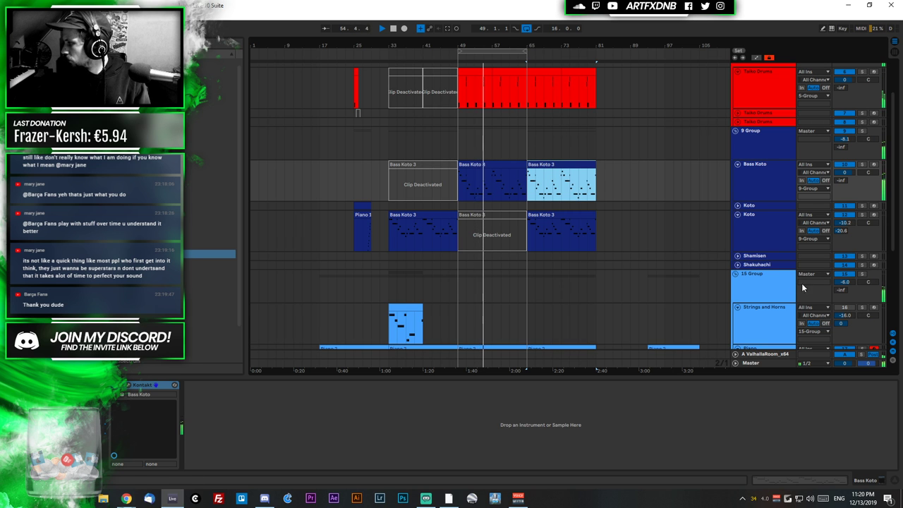
Check the arrangement during playback and place the start position at bar 49 on the Bass Koto track
scroll(401, 230, "down", 5)
scroll(418, 212, "up", 3)
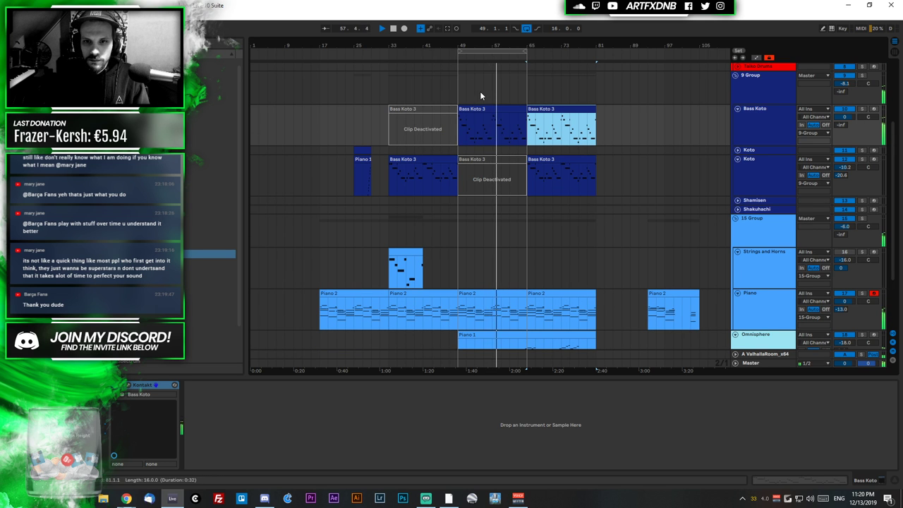
left_click(457, 128)
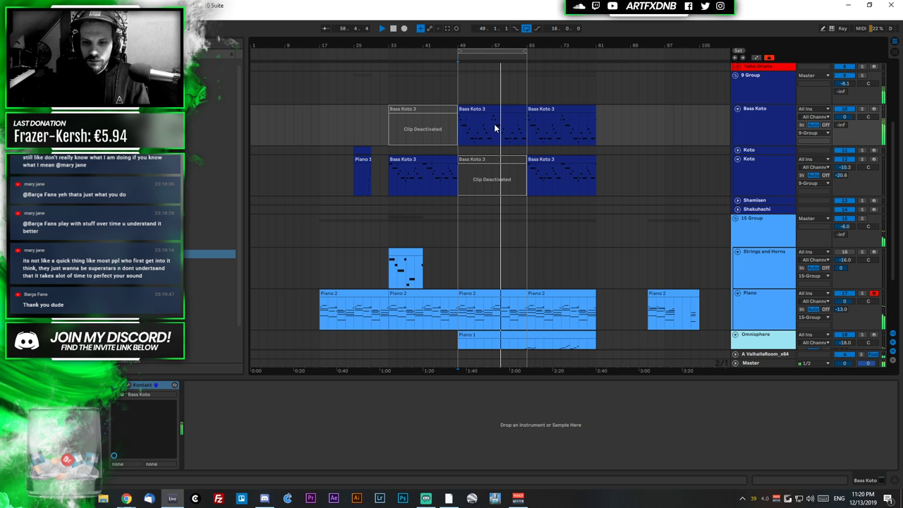
Stop playback and fold all the track groups and tracks in the arrangement
scroll(494, 128, "down", 4)
scroll(496, 131, "up", 3)
key("space")
scroll(496, 131, "up", 5)
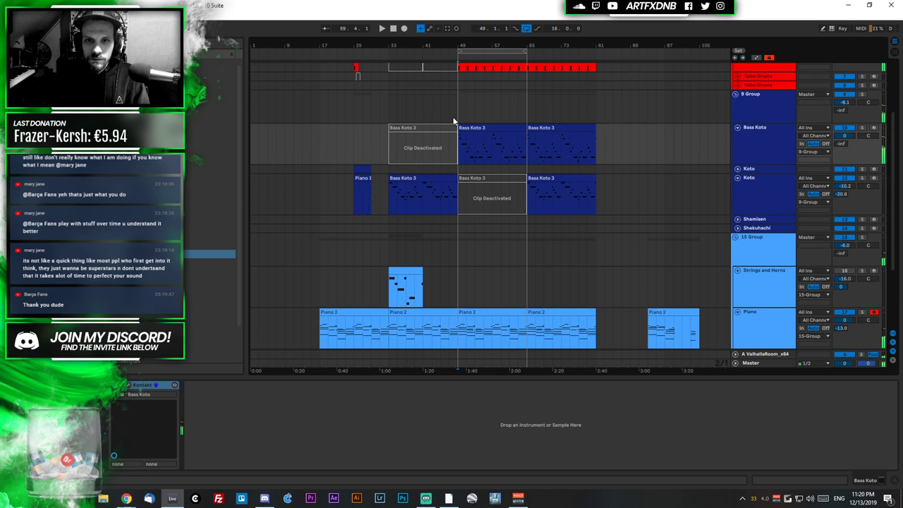
scroll(476, 188, "up", 1)
left_click(738, 128)
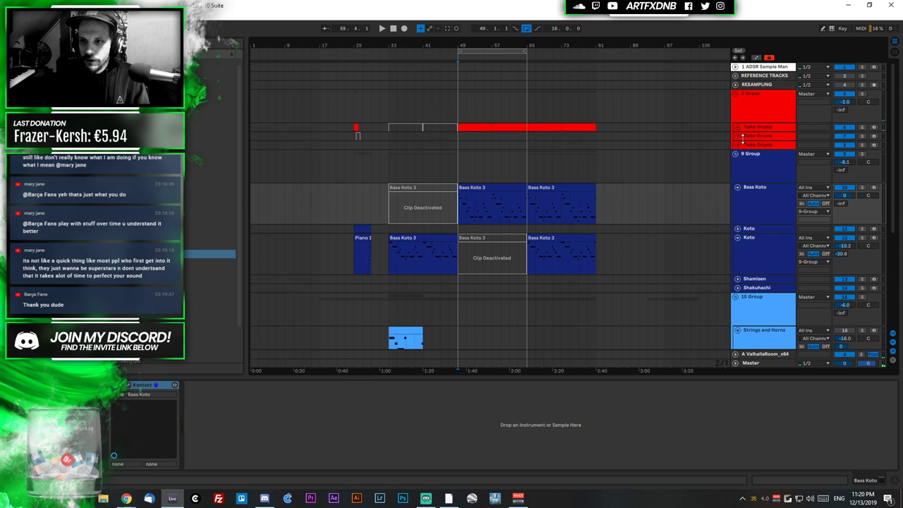
left_click(736, 153, "alt")
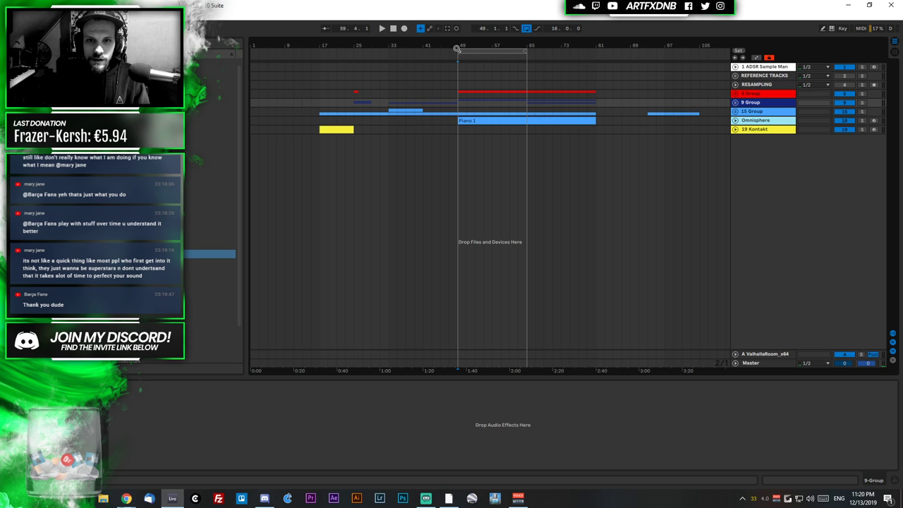
Extend the loop region to span bars 33 to 81 and unfold the 15 Group
left_click_drag(446, 52, 390, 52)
left_click_drag(534, 57, 596, 57)
left_click(735, 112)
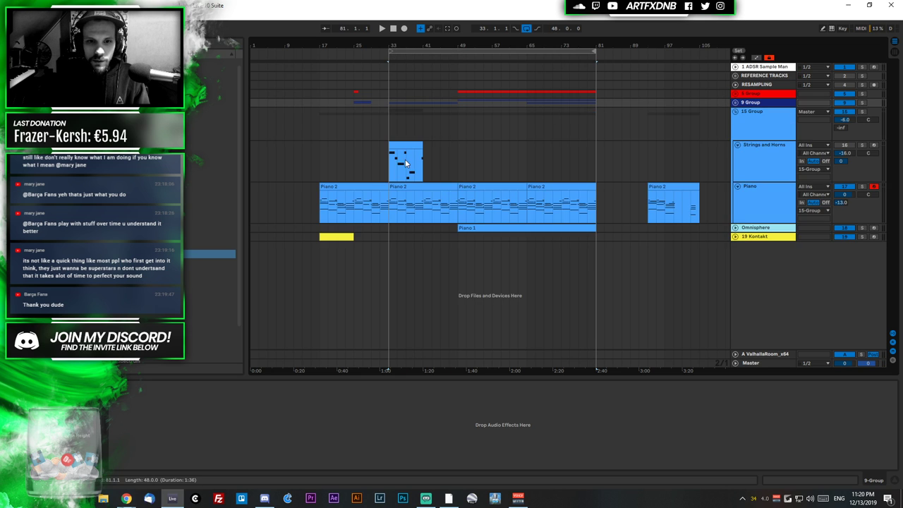
Play the arrangement from bar 33 through to the end of the loop region and stop playback
left_click(353, 205)
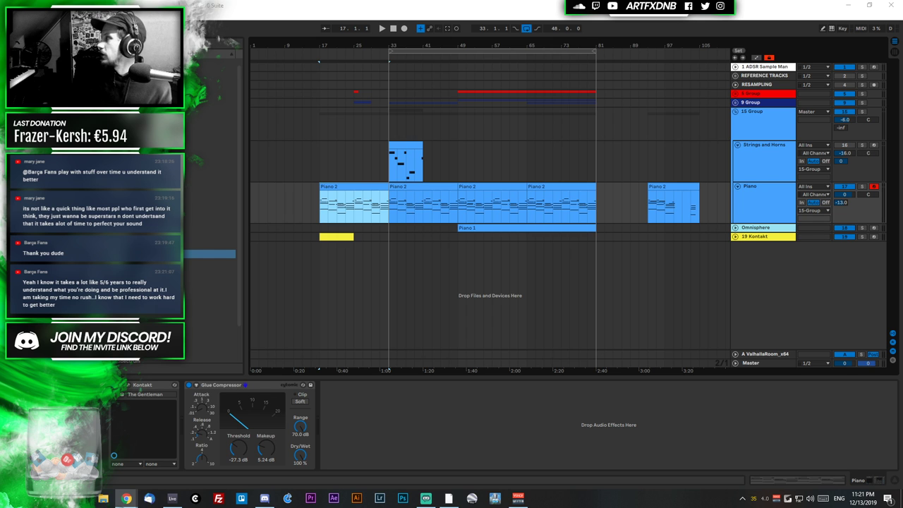
key("alt+Tab")
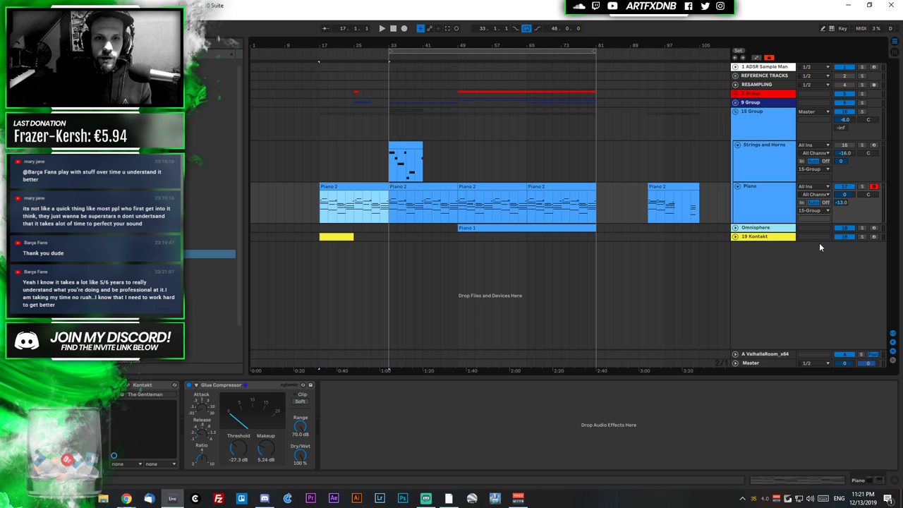
left_click(389, 206)
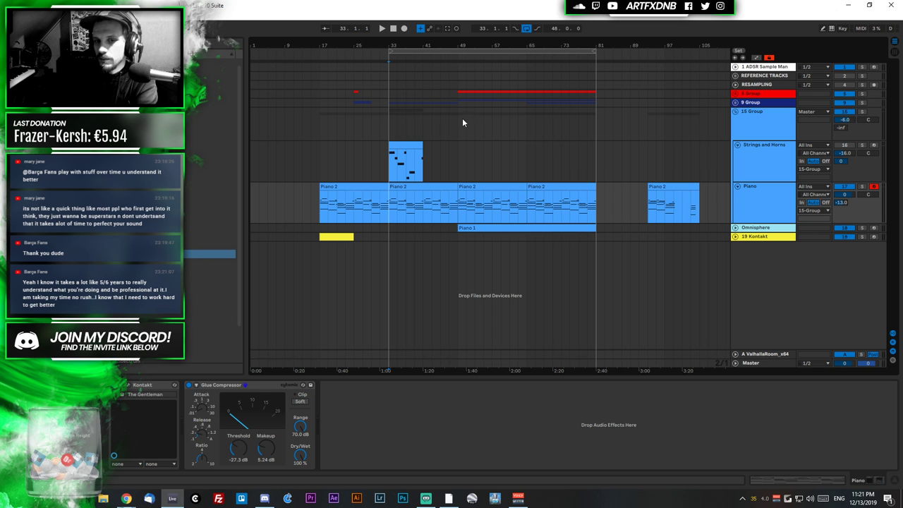
left_click(382, 28)
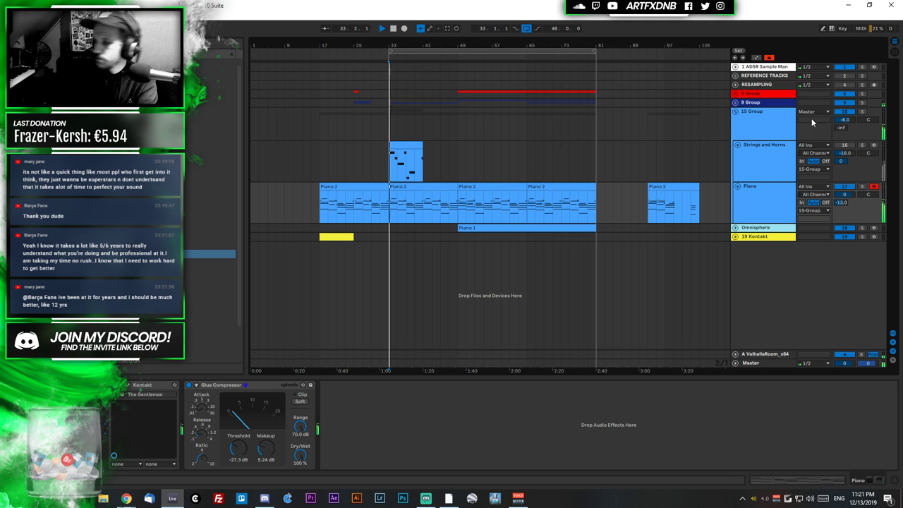
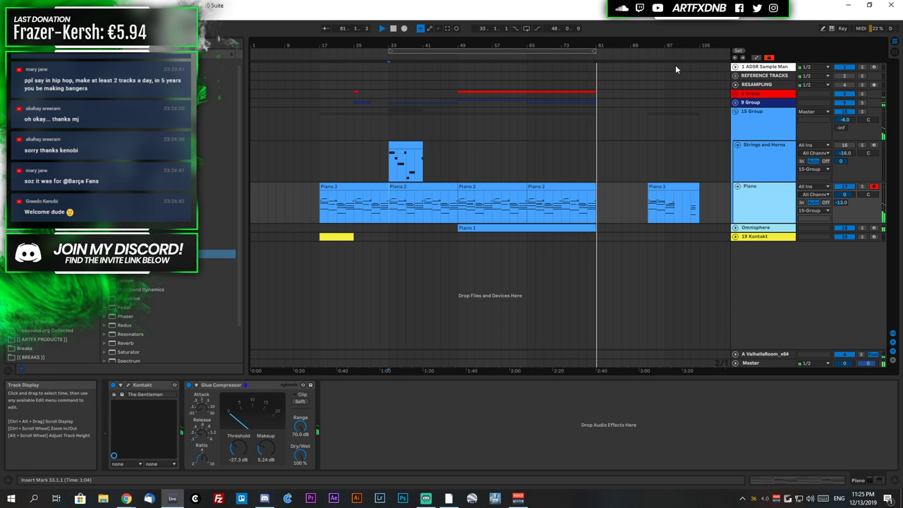
left_click(393, 29)
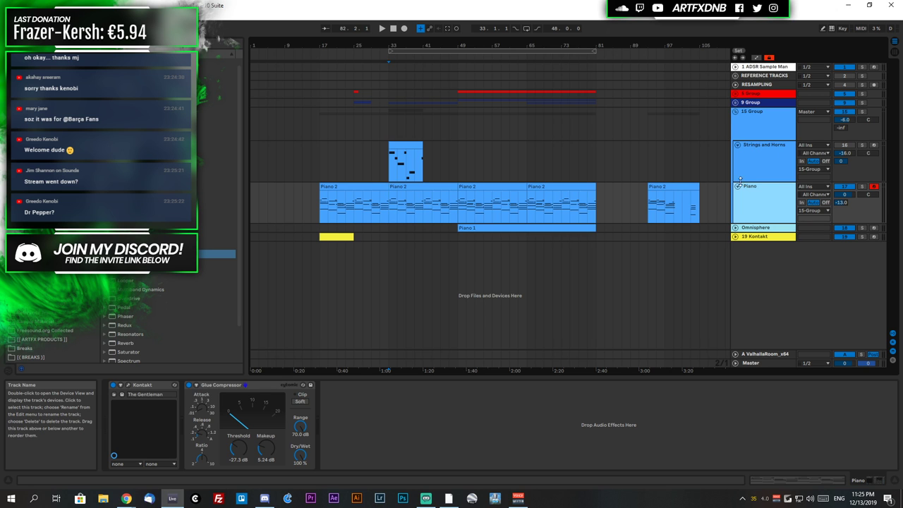
Unfold the 9 Group, view the lower Koto track's Kontakt instrument and close its window
left_click(735, 102)
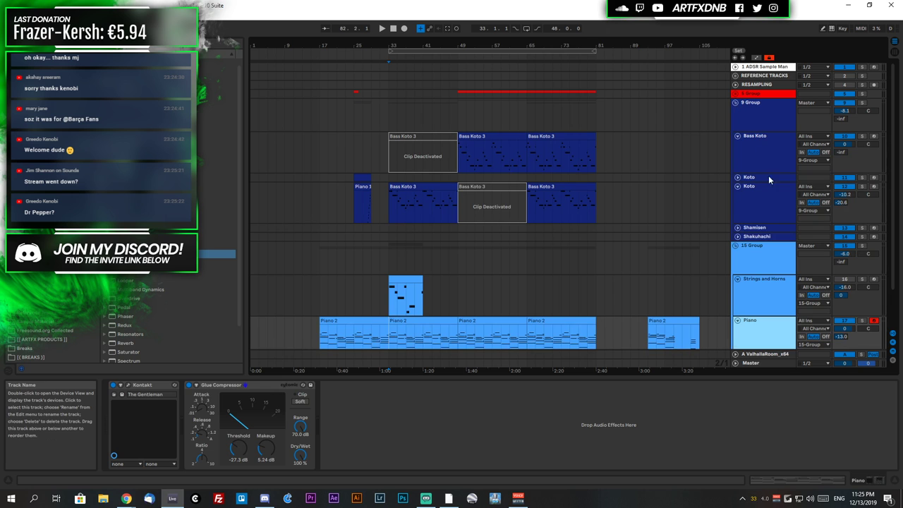
left_click(762, 181)
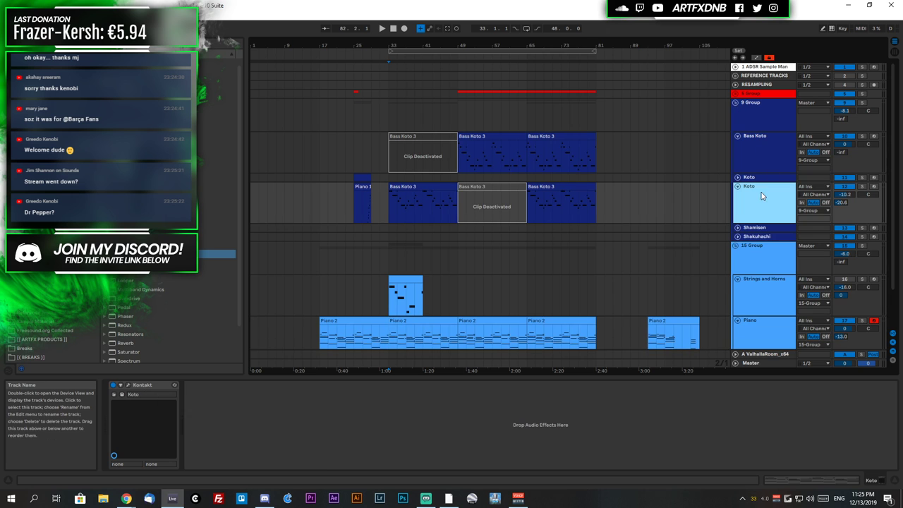
left_click(149, 384)
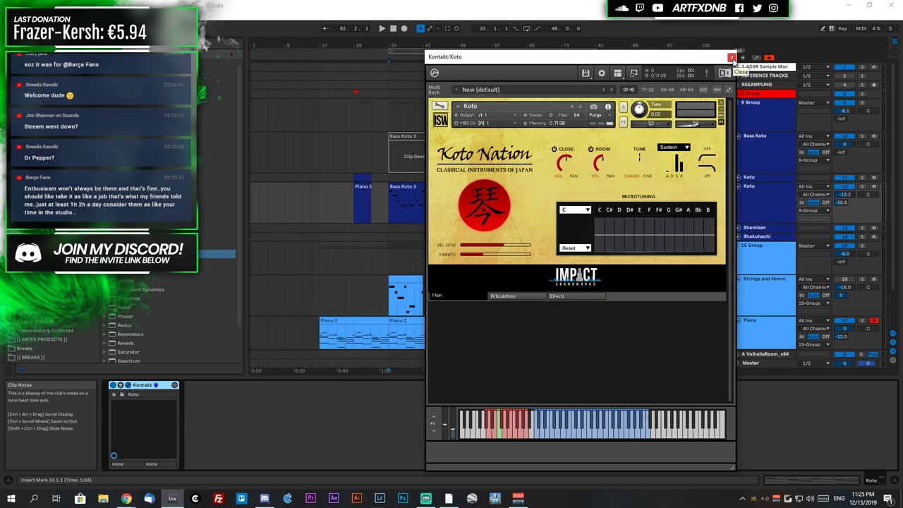
left_click(732, 58)
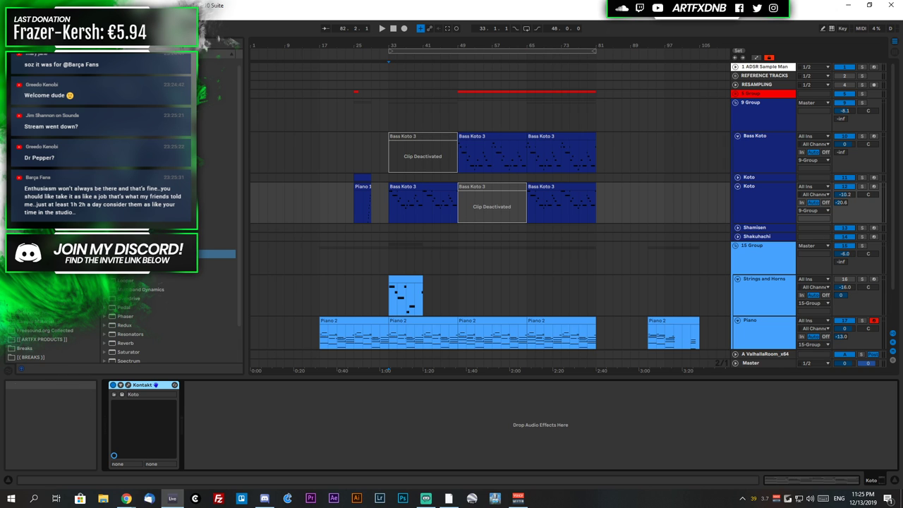
left_click(549, 187)
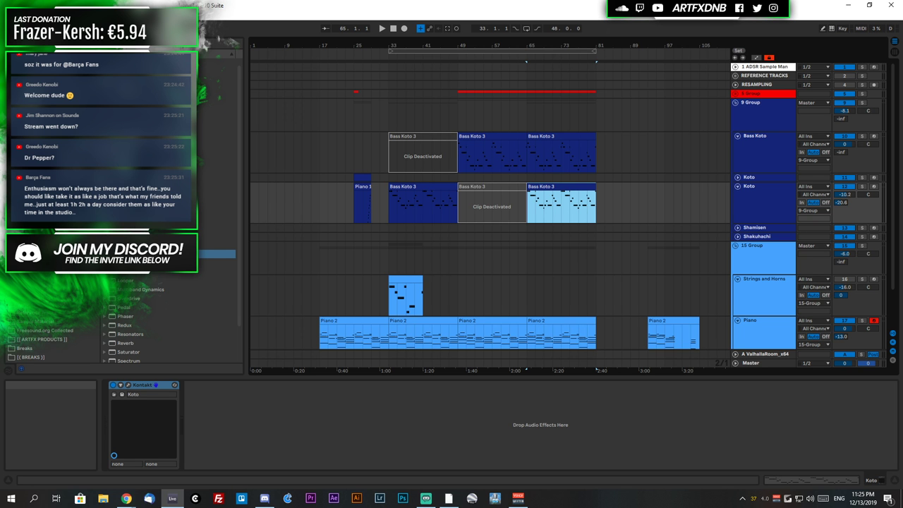
key("super+d")
key("super+d")
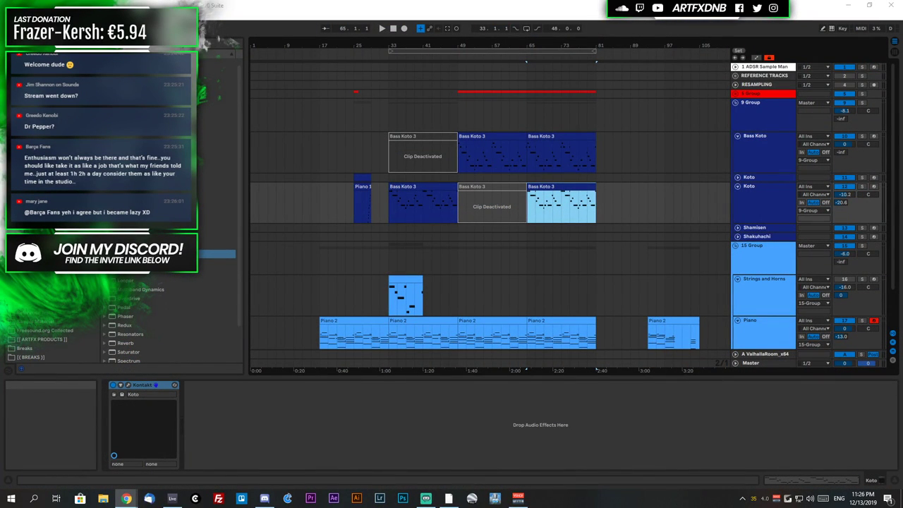
key("alt+Tab")
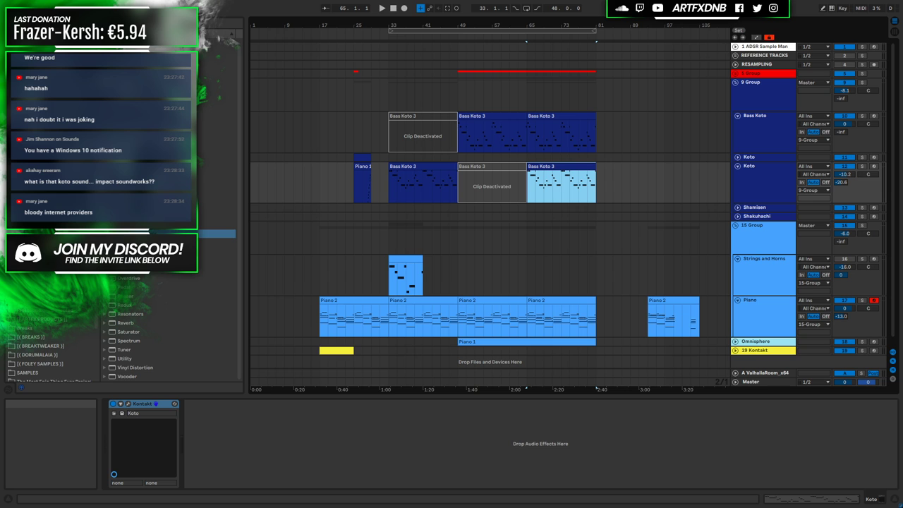
Arm the lower Koto track for recording and start playback from bar 33
left_click(760, 155)
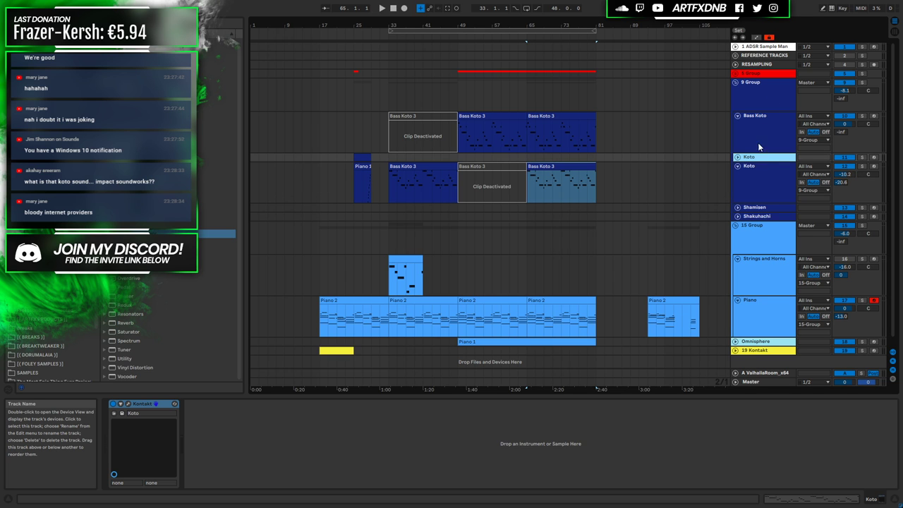
left_click(764, 172)
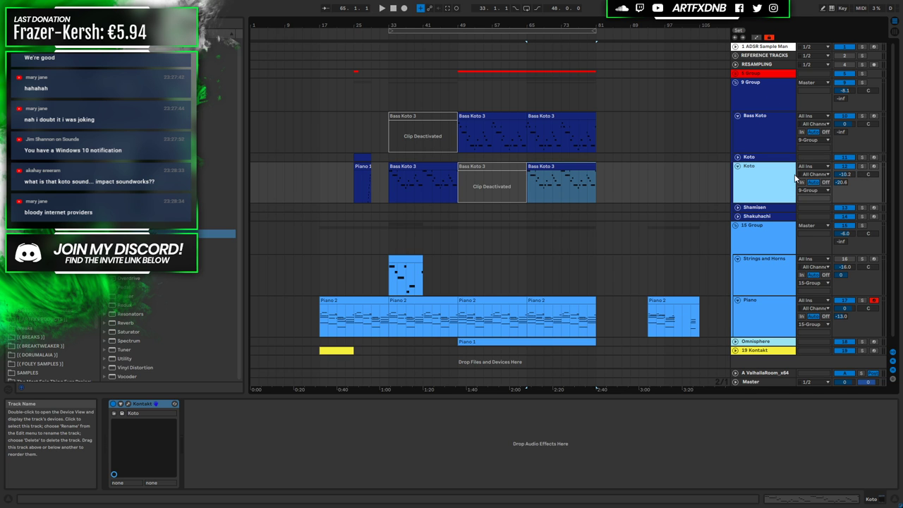
left_click(875, 167)
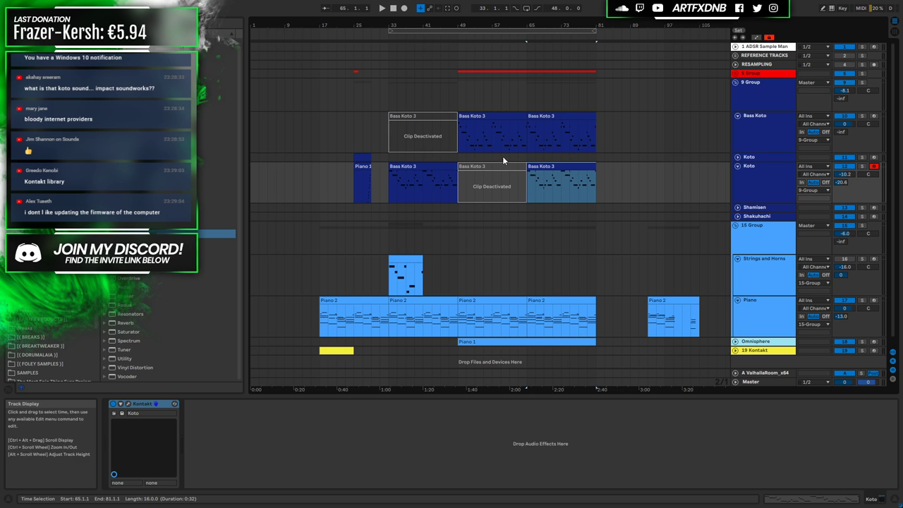
left_click(759, 303)
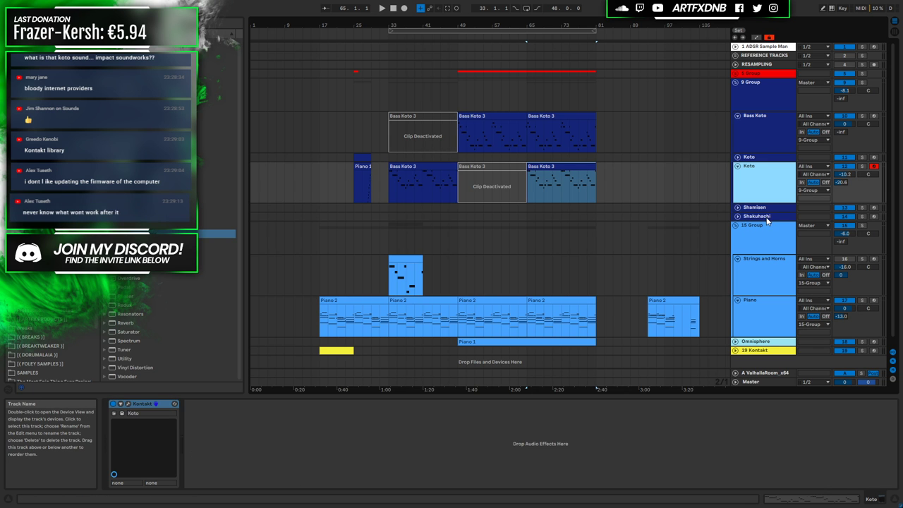
left_click(394, 190)
key("space")
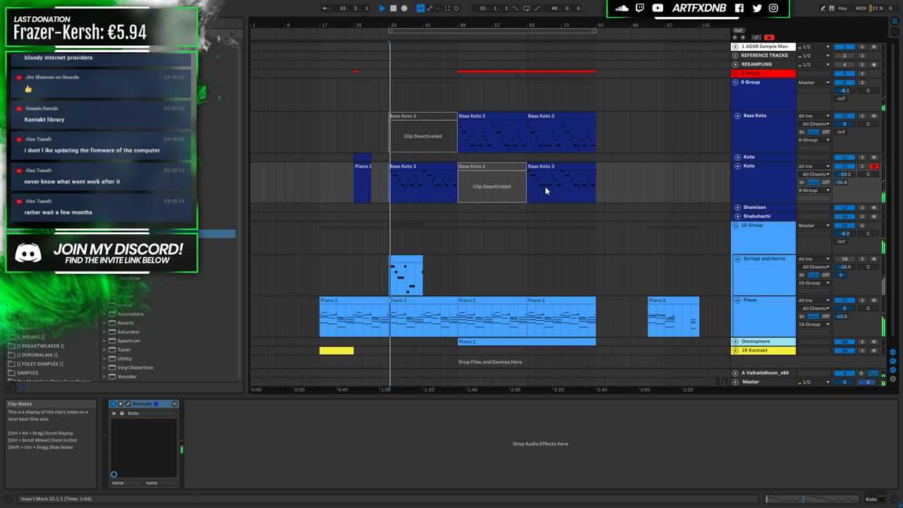
Stop playback and move the Strings and Horns clip from bar 33 to bar 1
left_click(769, 275)
key("space")
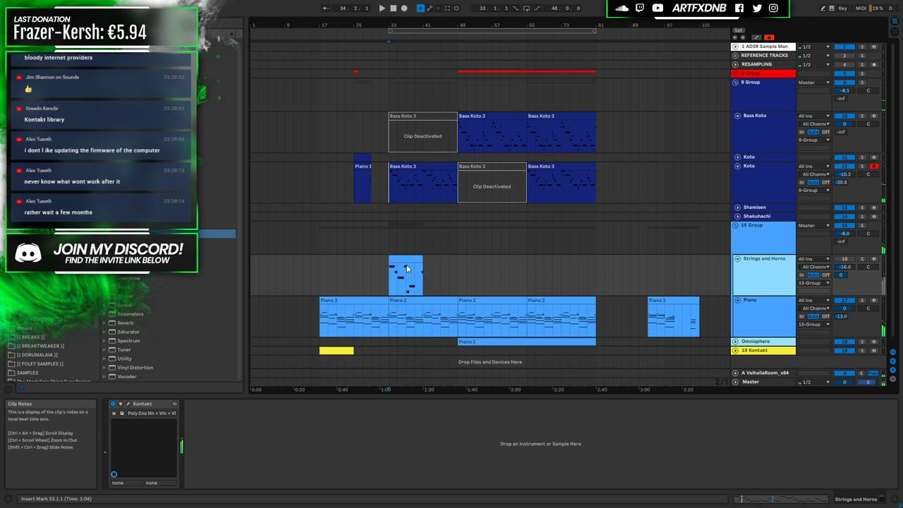
left_click(252, 268)
key("ctrl+v")
left_click_drag(260, 268, 260, 268)
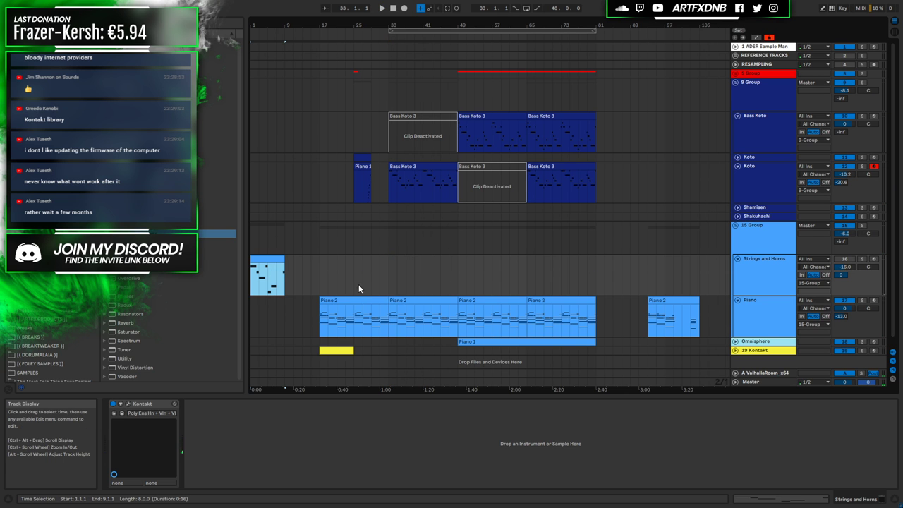
Compare the notes of the Piano clips at bars 17 and 33 and delete the clip at bar 17
scroll(358, 284, "down", 1)
left_click(406, 297)
left_click(364, 295)
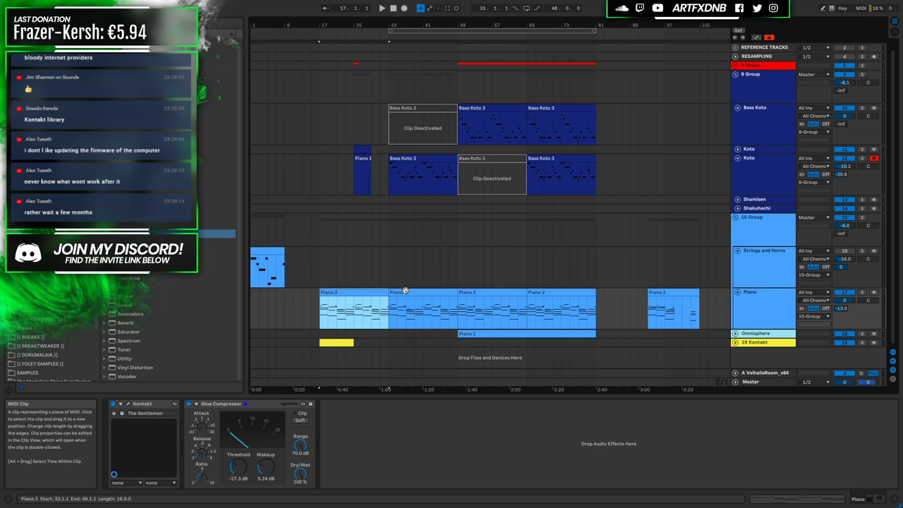
double_click(378, 293)
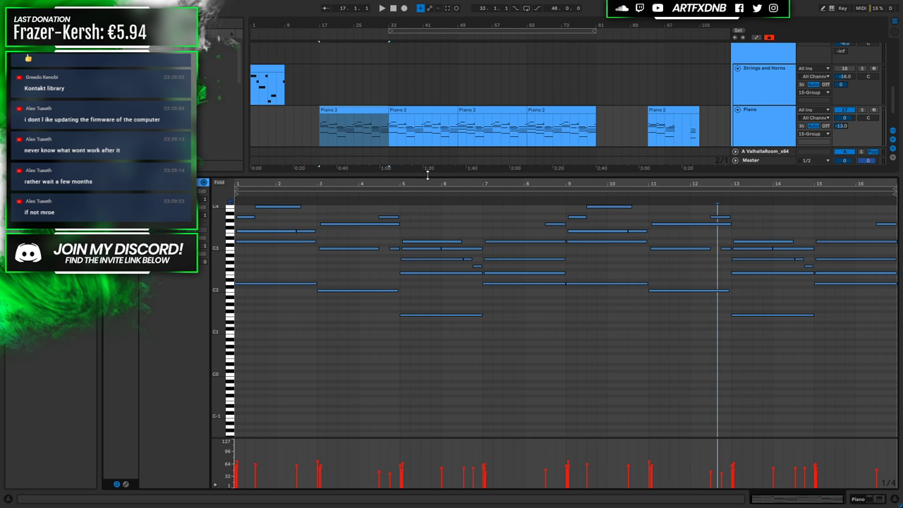
left_click(419, 111)
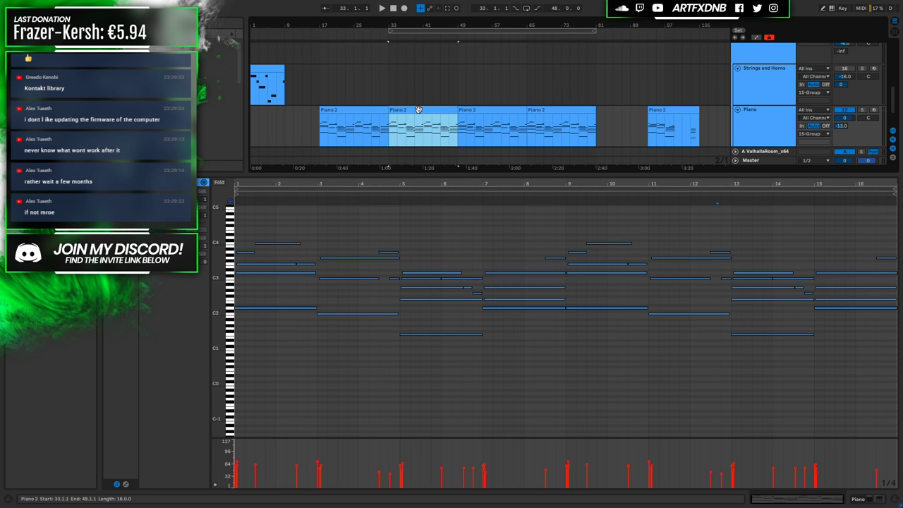
left_click(357, 110)
left_click(424, 111)
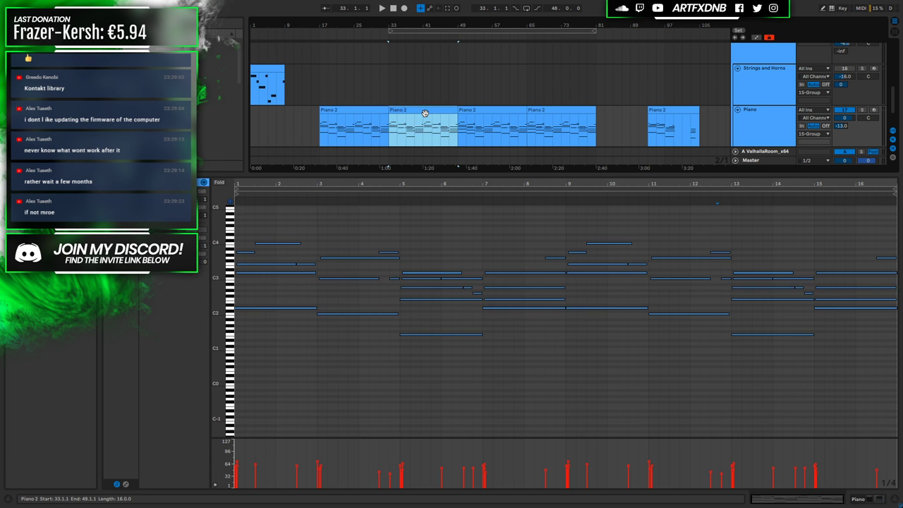
left_click(355, 110)
key("Delete")
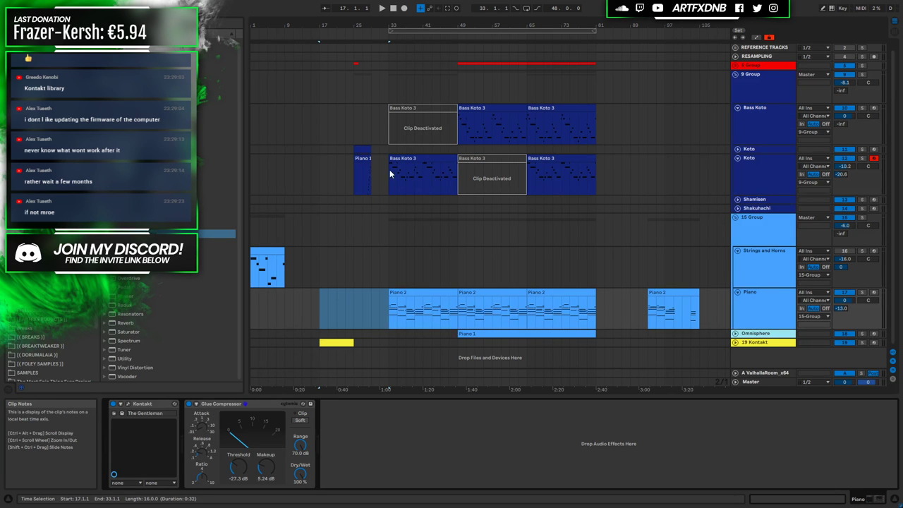
Play a short passage from bar 33 on the Koto track and stop playback
left_click(389, 173)
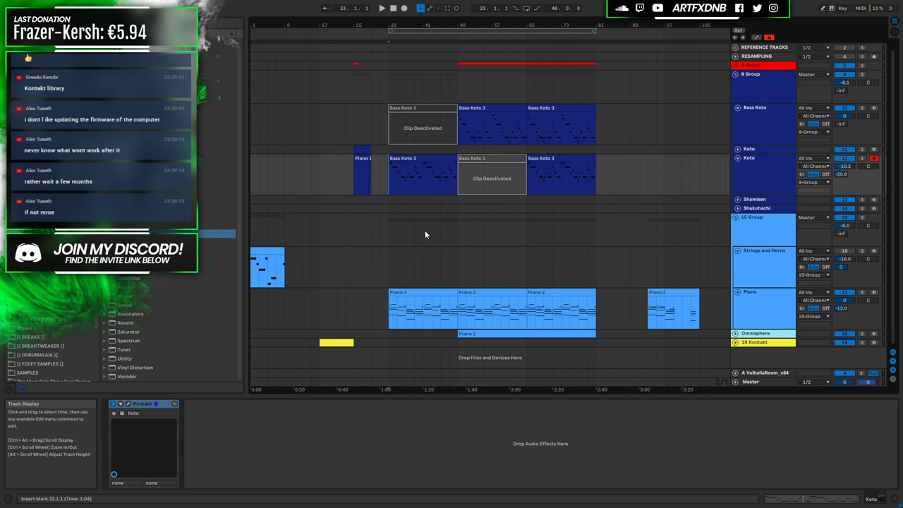
key("space")
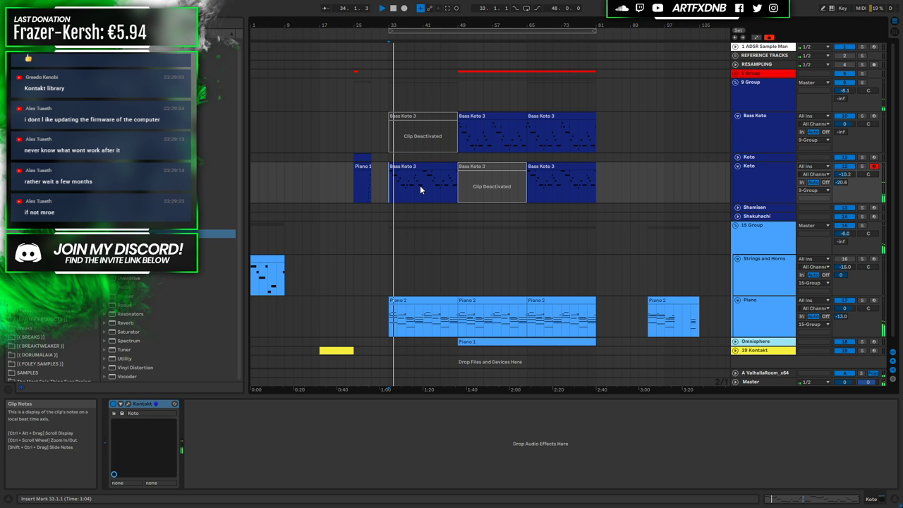
key("space")
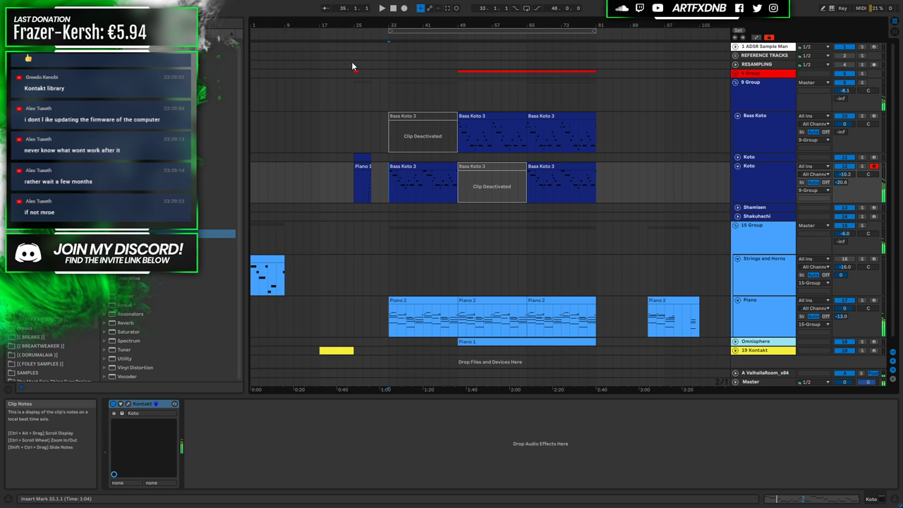
Unfold the upper Koto track and audition its clip and the 5 Group's clip at bar 25 in solo
left_click(363, 159)
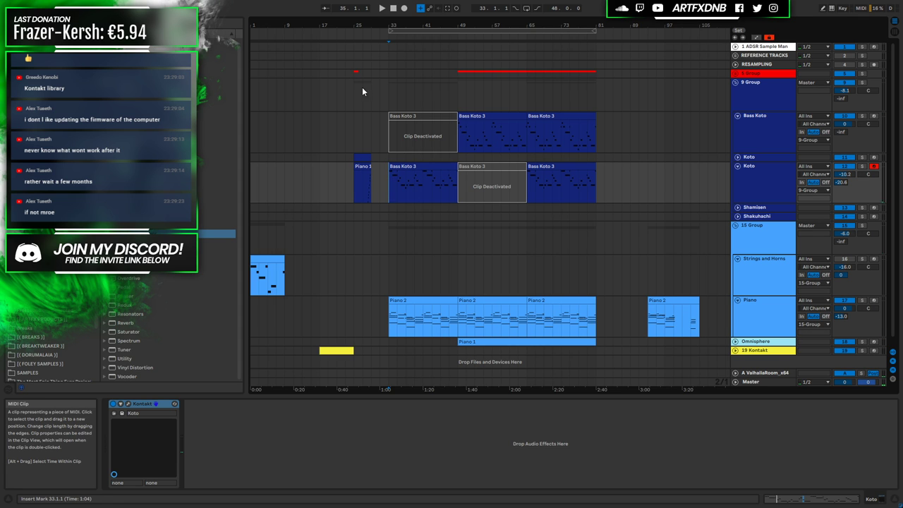
left_click(738, 157)
left_click(351, 168)
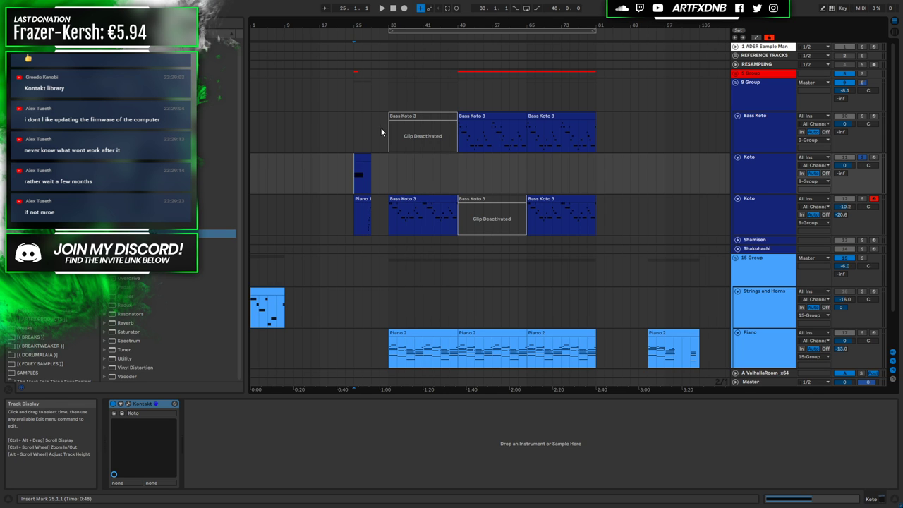
left_click(357, 71)
key("space")
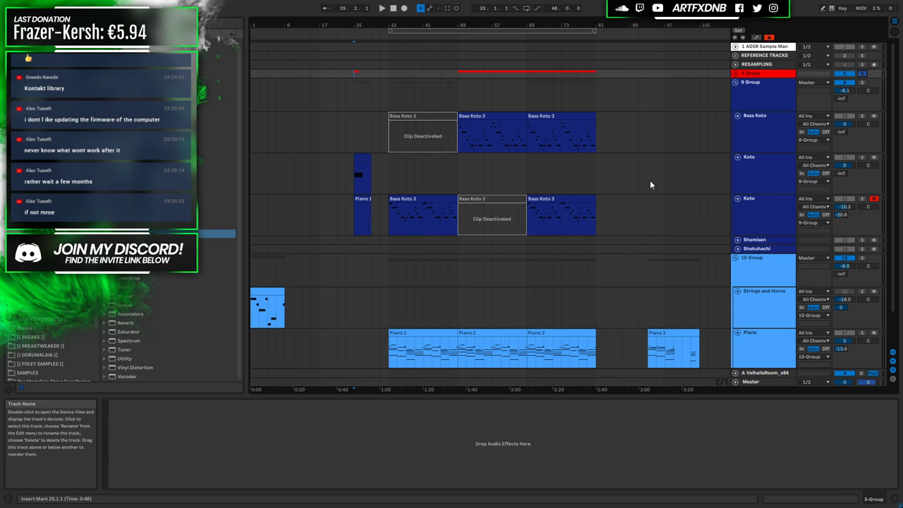
Unfold the 5 Group and audition the upper Koto track's clip at bar 25 in solo
left_click_drag(360, 23, 515, 125)
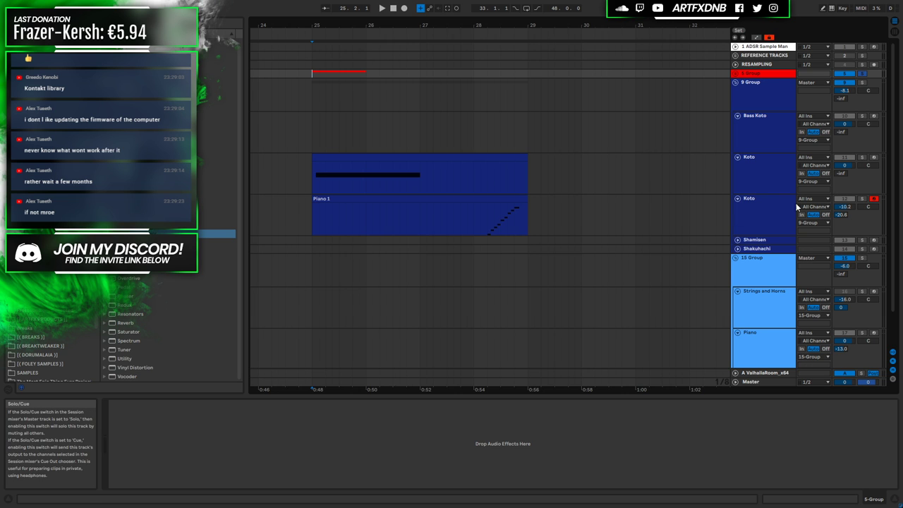
left_click(492, 221)
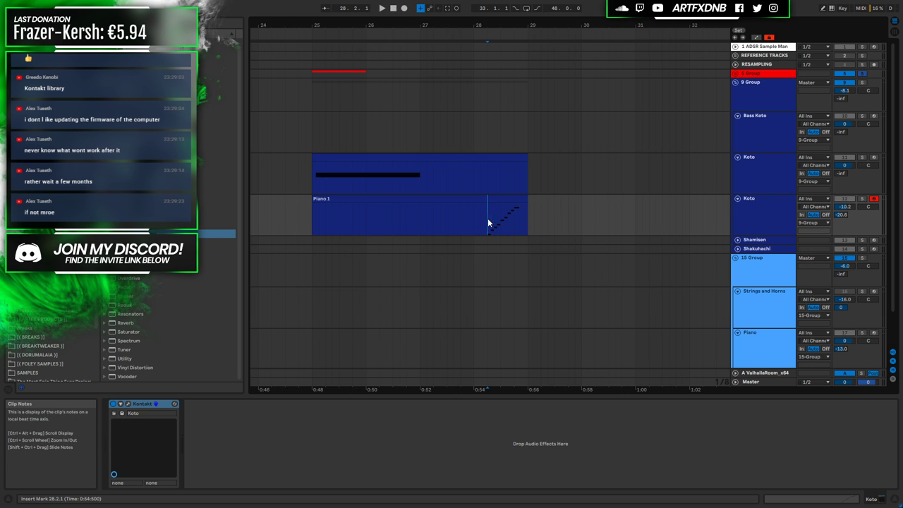
left_click(345, 155)
left_click(413, 156)
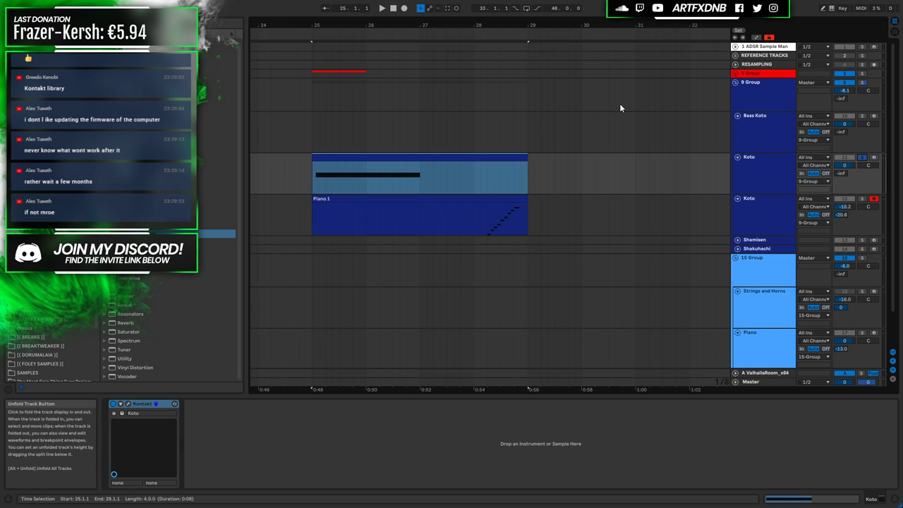
left_click(735, 73)
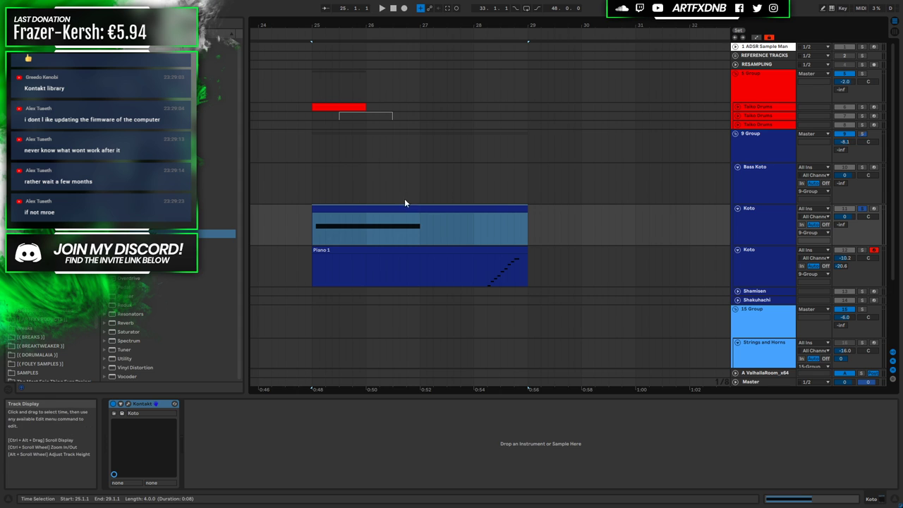
left_click(377, 208)
key("space")
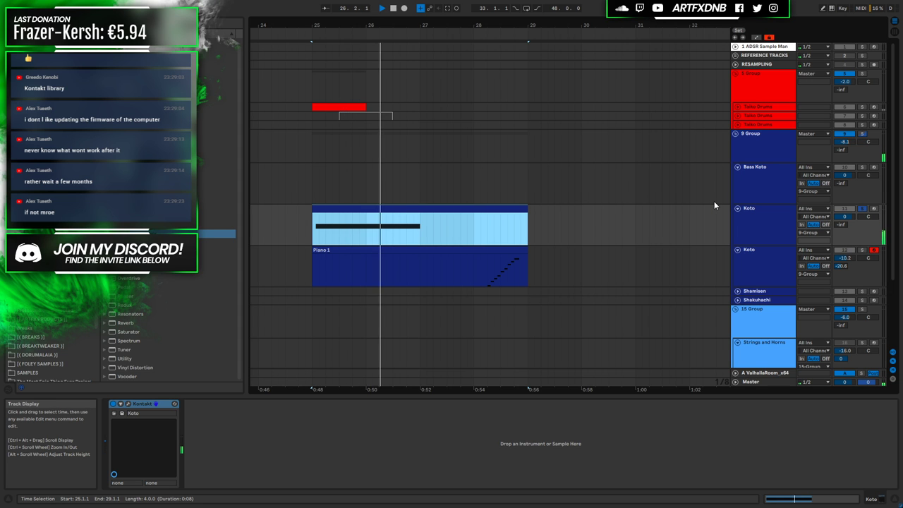
key("space")
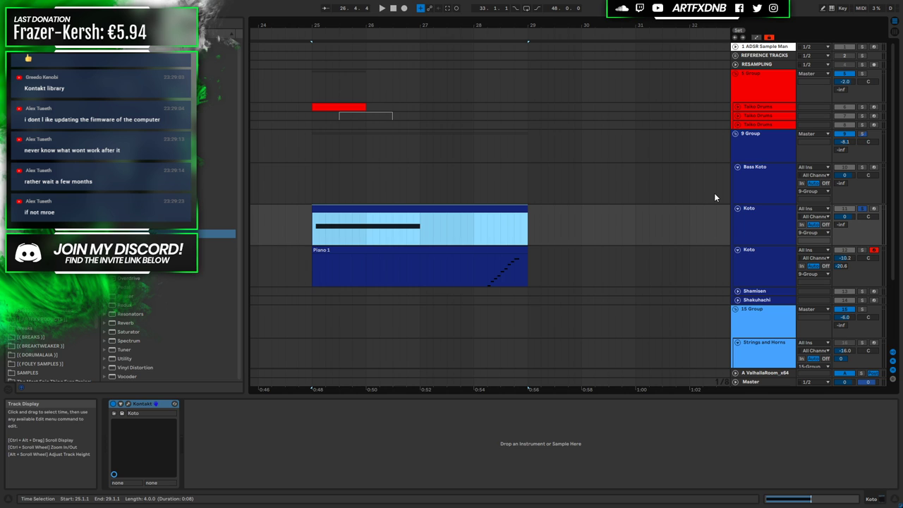
Clear the solo and play the full arrangement briefly from bar 25
left_click(770, 151)
left_click(867, 134)
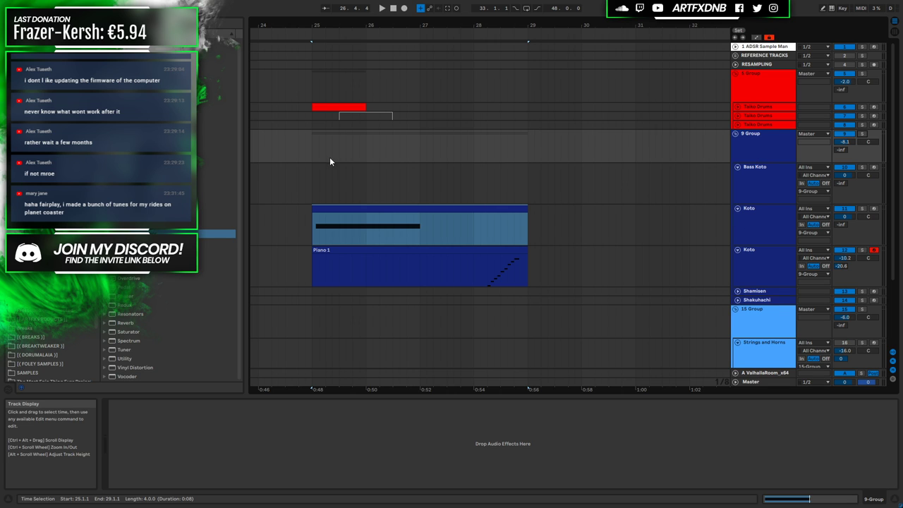
left_click(311, 148)
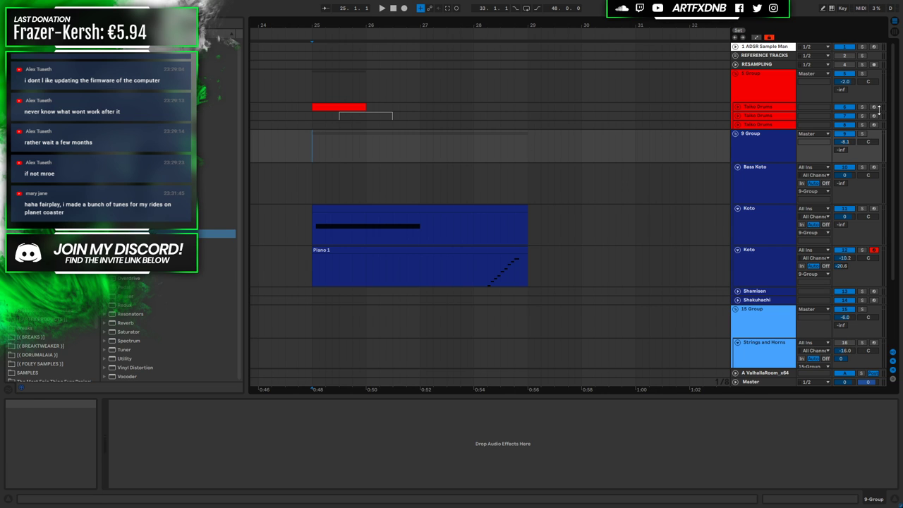
key("space")
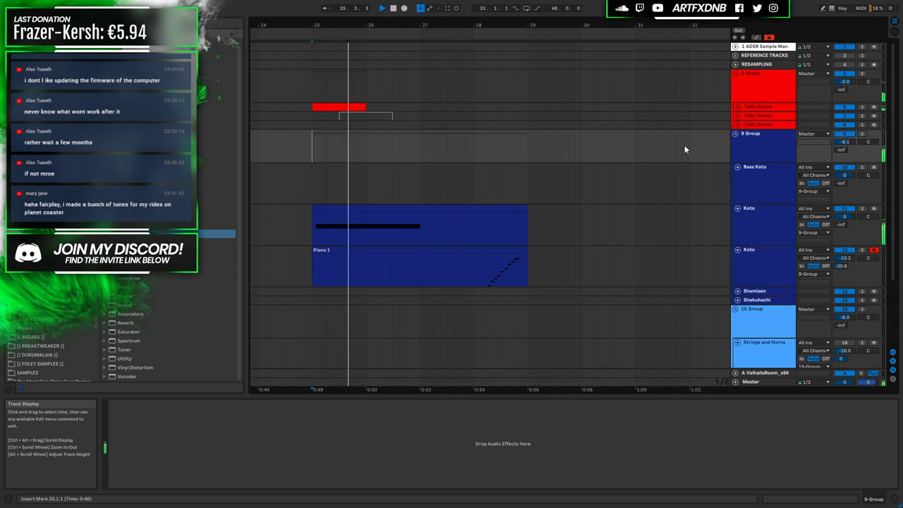
key("space")
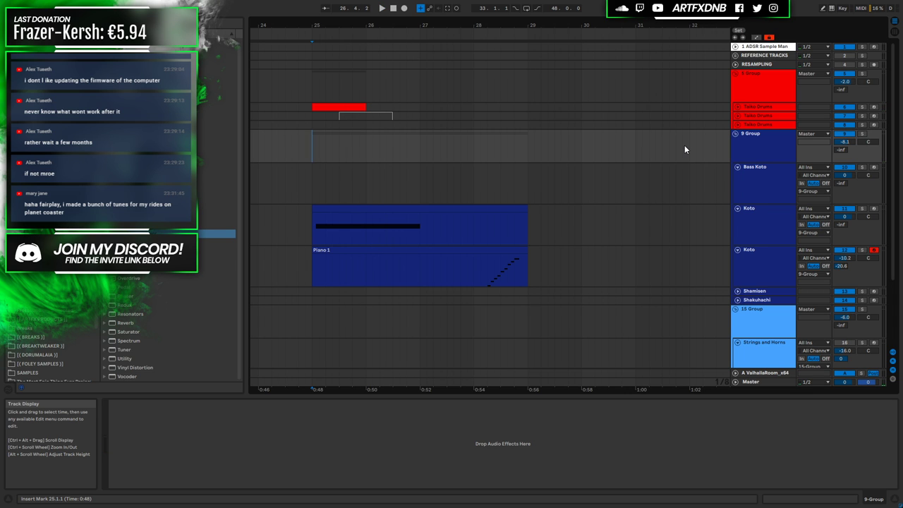
Duplicate the first Taiko Drums track, the one with the Wine Barrel Taiko Ensemble, and solo the copy
left_click(773, 116)
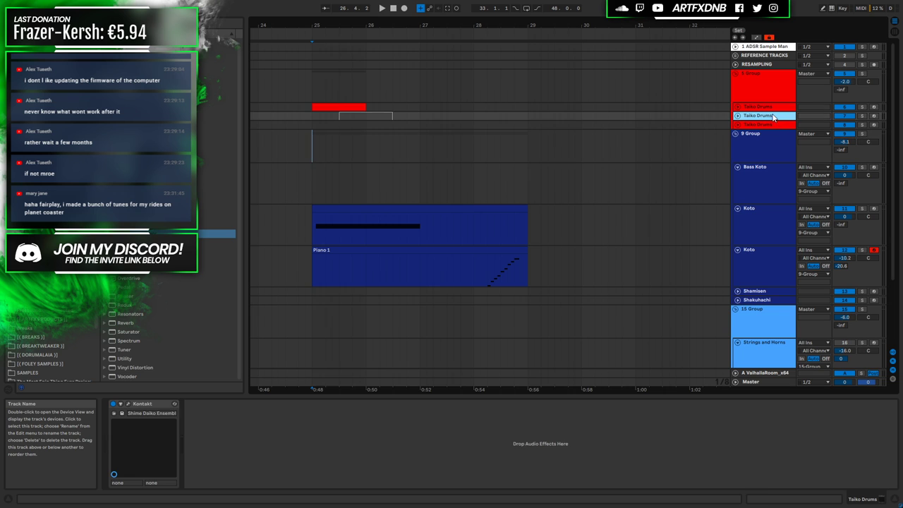
left_click(760, 108)
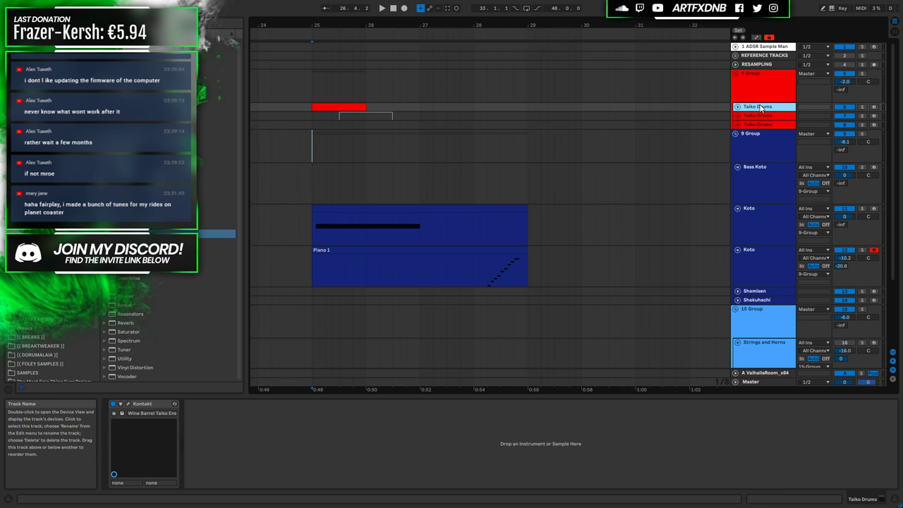
right_click(759, 110)
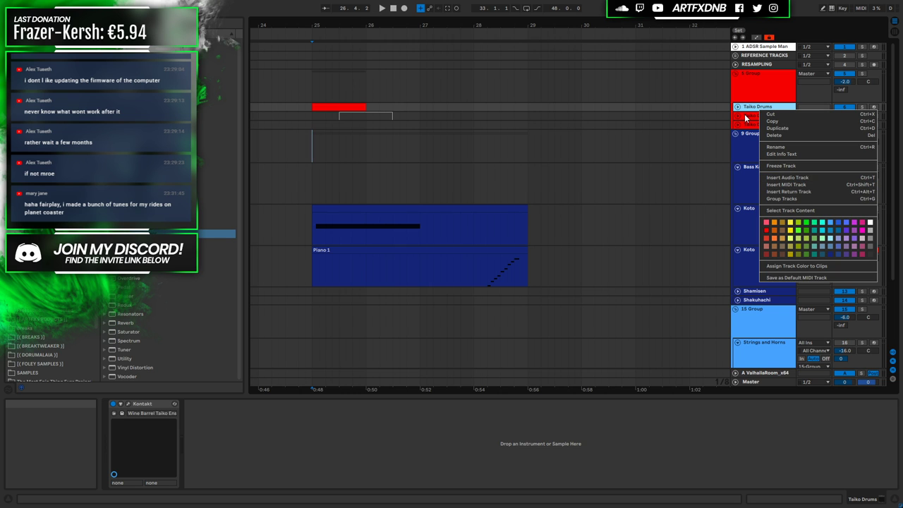
left_click(777, 128)
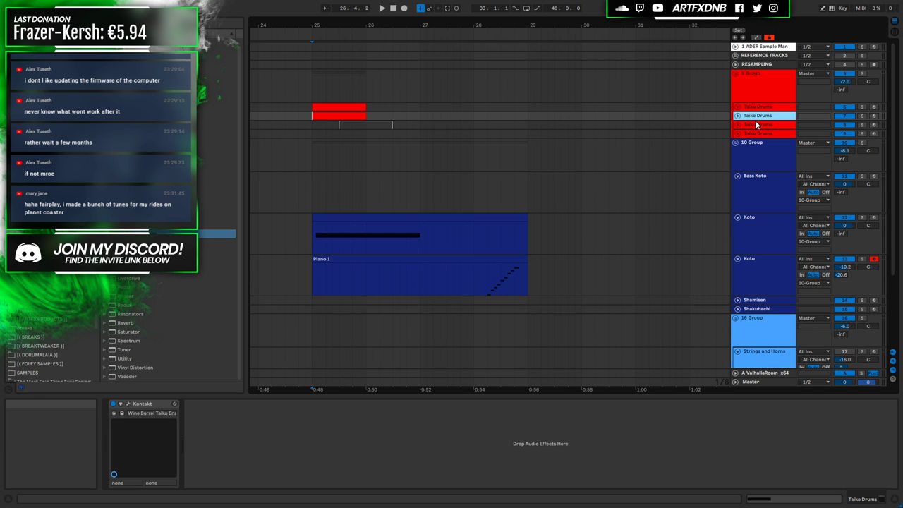
left_click(861, 115)
Load Vocal Shout Ensemble.nki into the duplicated track's Kontakt in place of the Wine Barrel Taiko Ensemble
left_click(128, 404)
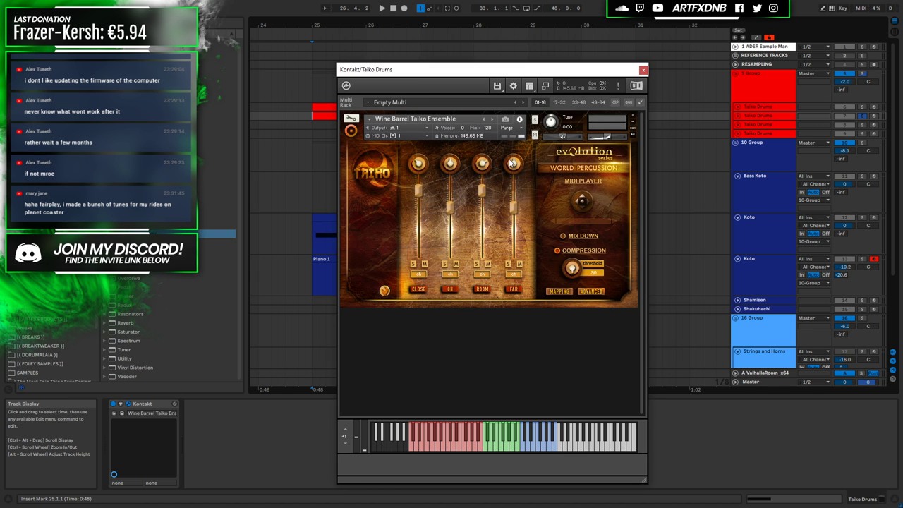
left_click(529, 86)
left_click(535, 102)
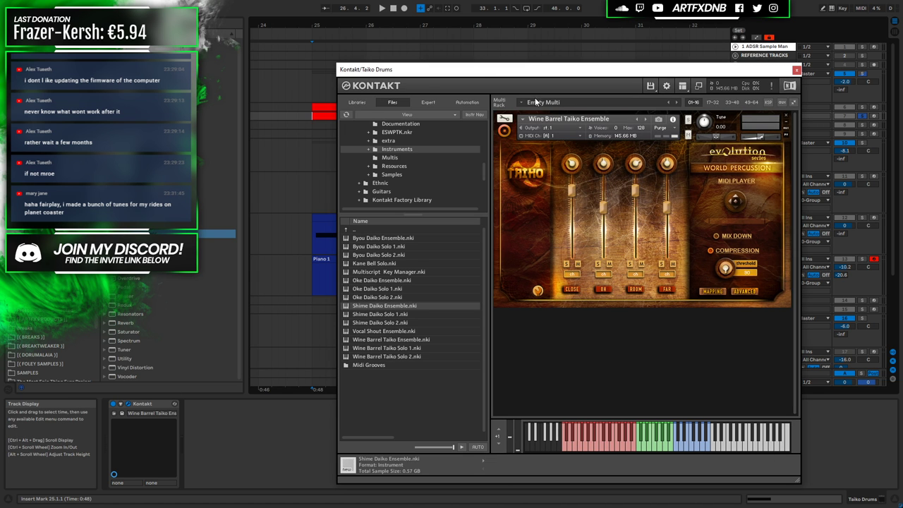
double_click(382, 331)
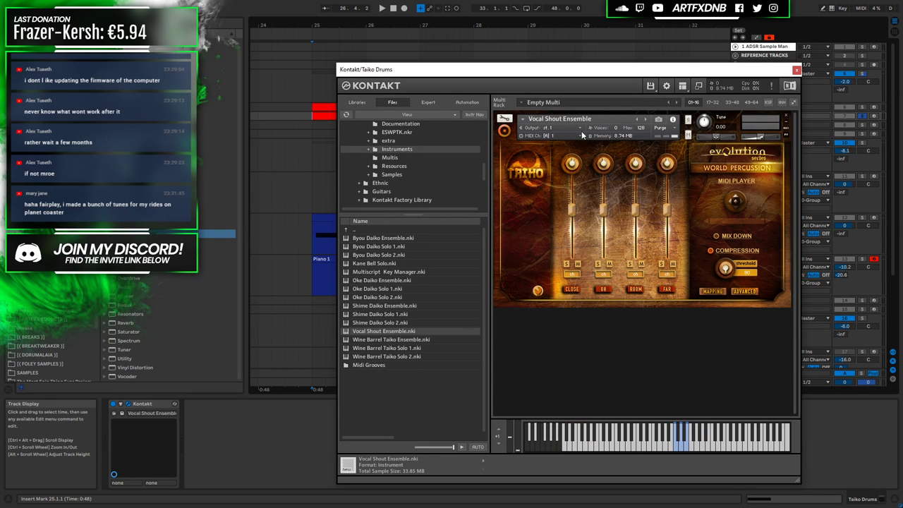
Audition the playable keys of the Vocal Shout Ensemble and close the Kontakt window
left_click(676, 448)
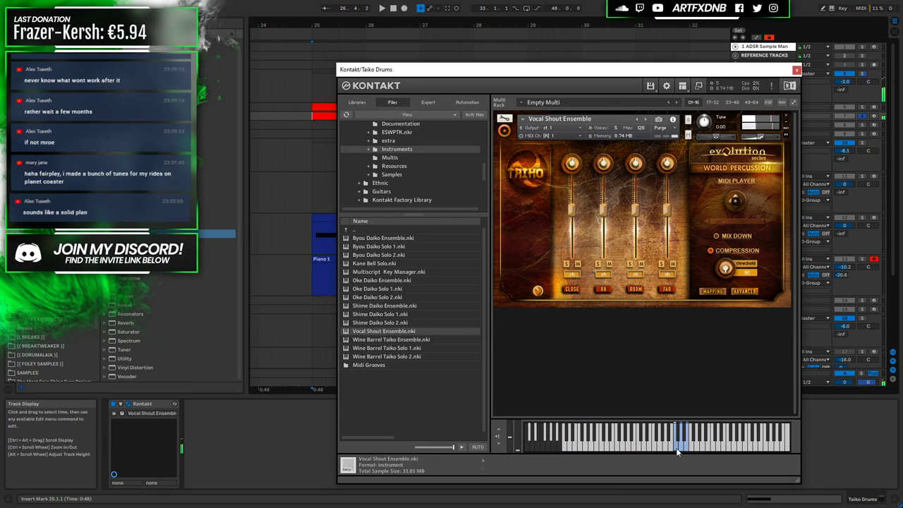
left_click(689, 448)
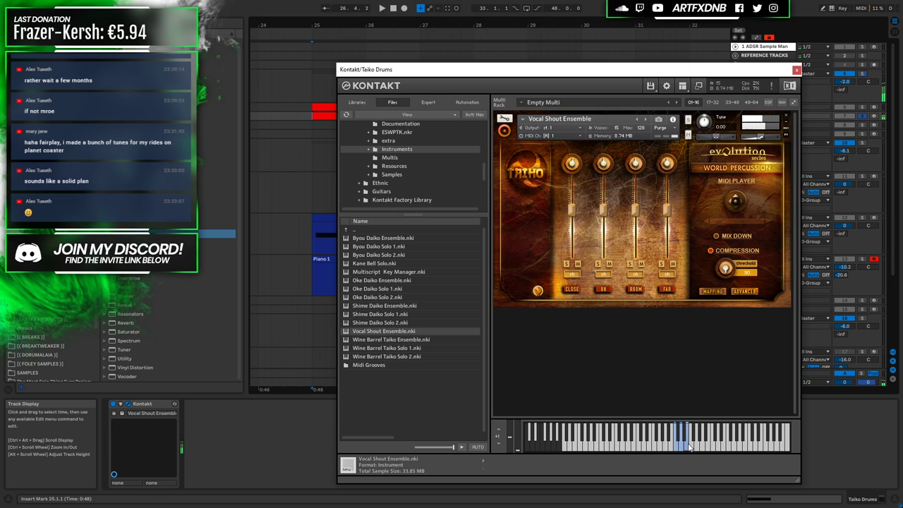
left_click(681, 447)
left_click(797, 70)
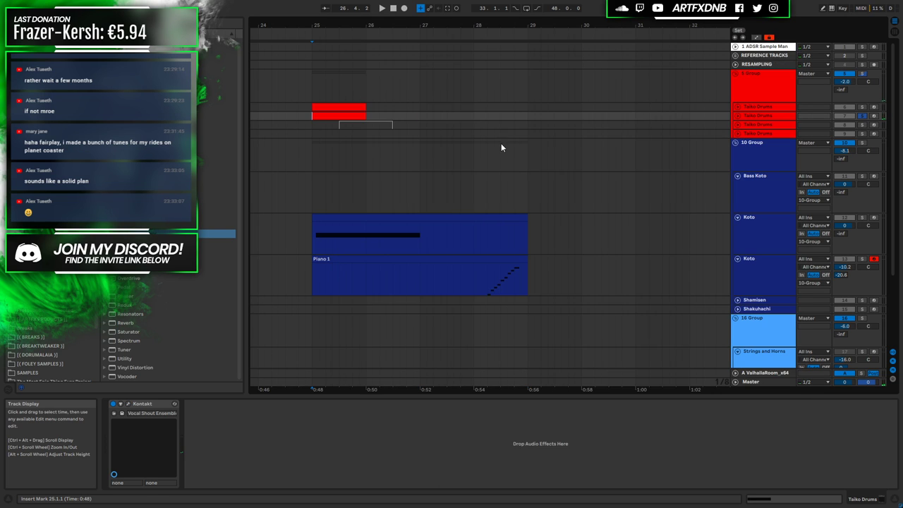
Unfold the duplicated Taiko Drums track and move its clip to bar 27
scroll(335, 116, "up", 2)
left_click_drag(332, 122, 435, 119)
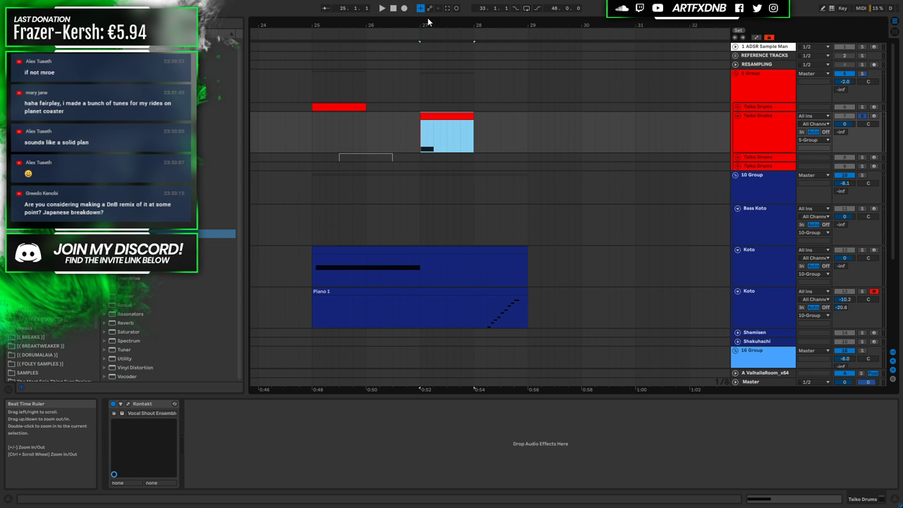
left_click_drag(427, 22, 427, 49)
Transpose the note in the vocal shout clip to D3 and set its velocity to 106
double_click(459, 135)
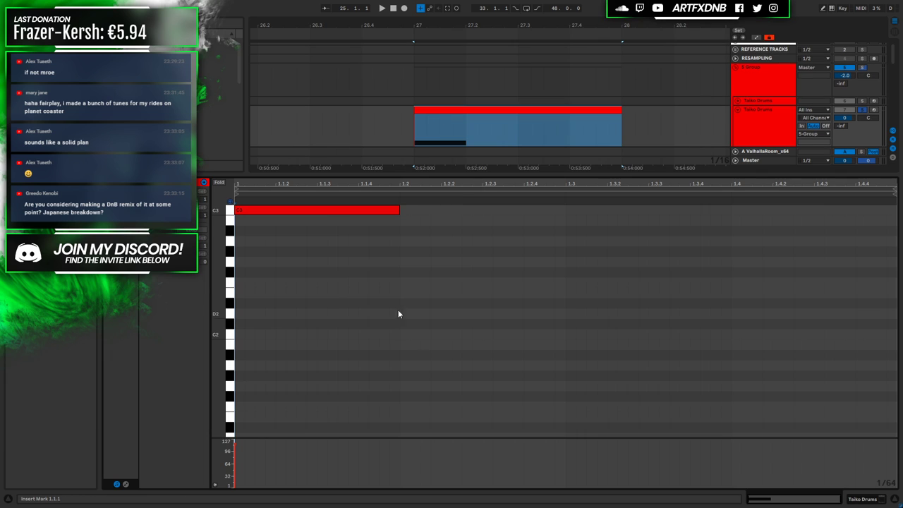
left_click(285, 211)
scroll(296, 264, "up", 2)
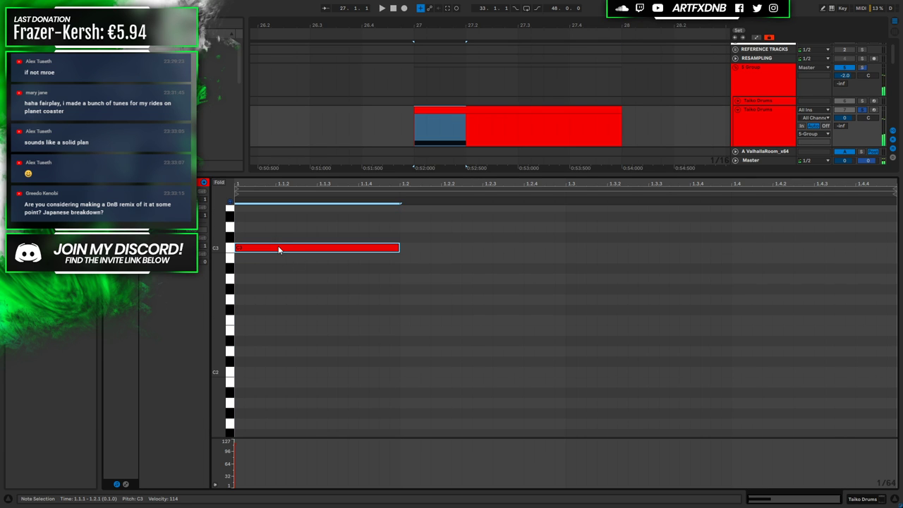
left_click_drag(278, 250, 280, 228)
left_click(236, 441)
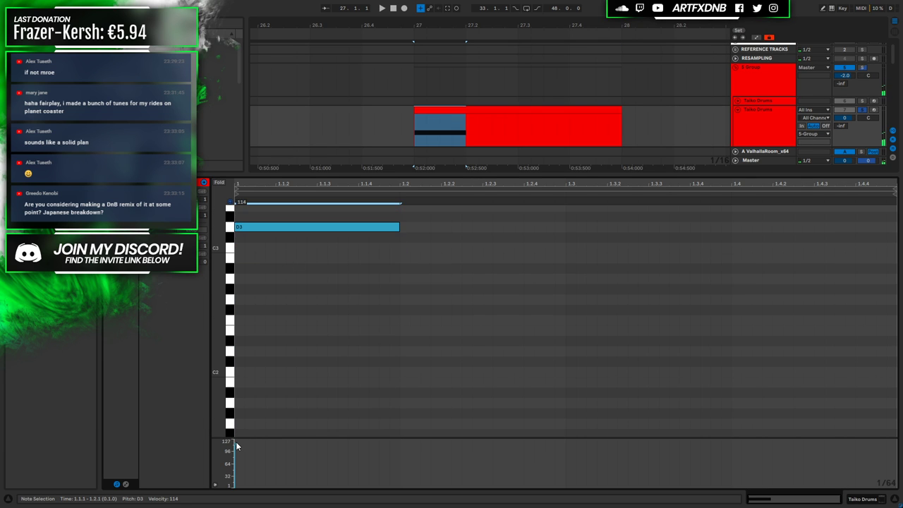
left_click_drag(236, 445, 236, 450)
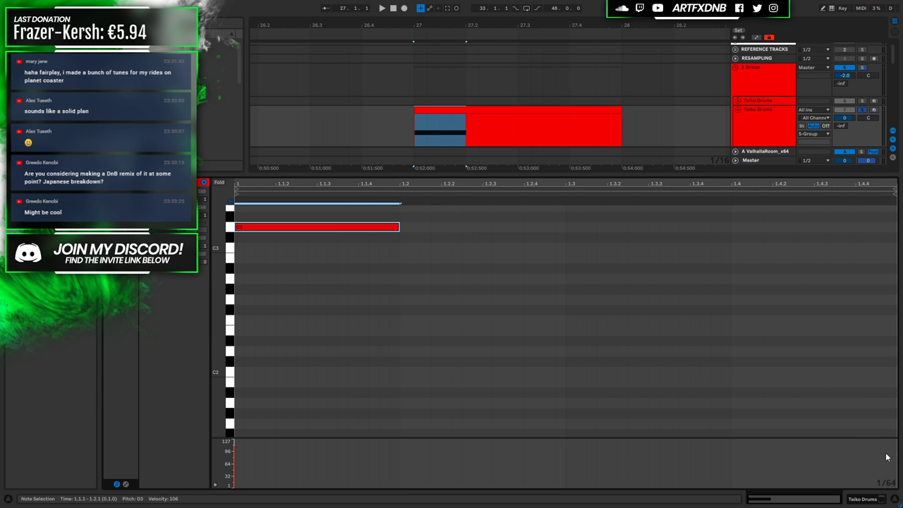
Return to the device view and play the arrangement from just before bar 25 with the vocal shout track unsoloed
key("shift+Tab")
left_click_drag(413, 28, 515, 108)
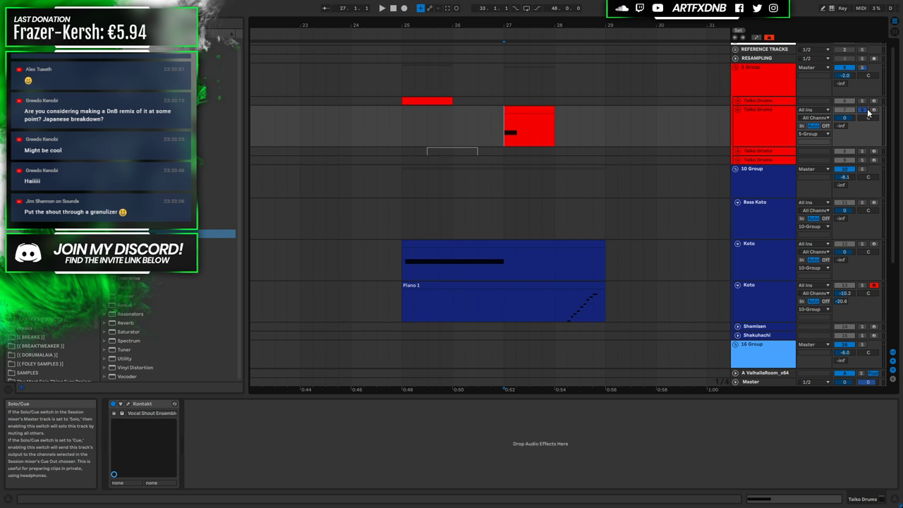
left_click(389, 131)
key("space")
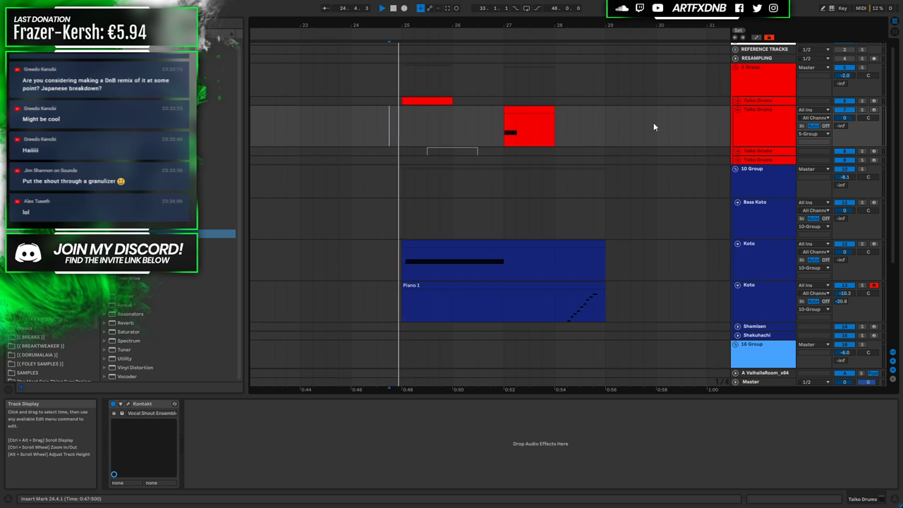
key("space")
Move the vocal shout clip to bar 26, shorten the upper Koto clip to end at bar 26, and play the passage
left_click_drag(527, 114, 475, 116)
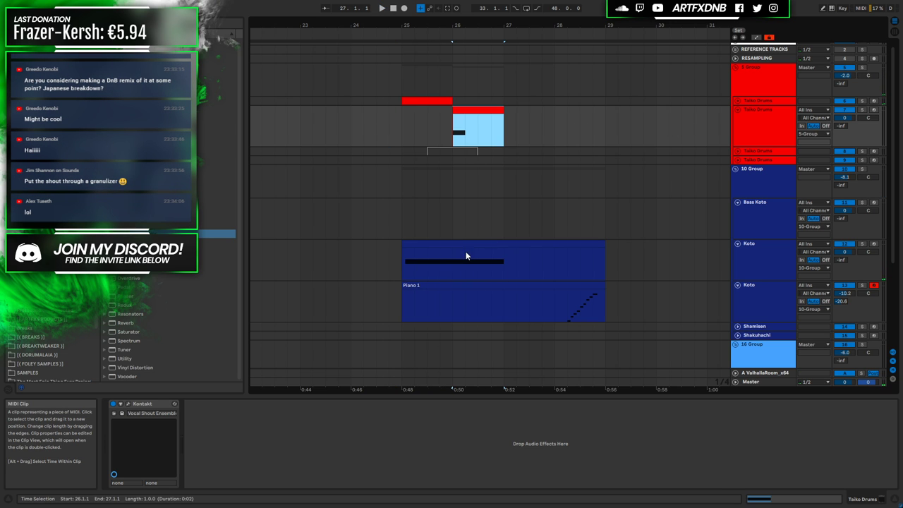
left_click_drag(603, 253, 453, 252)
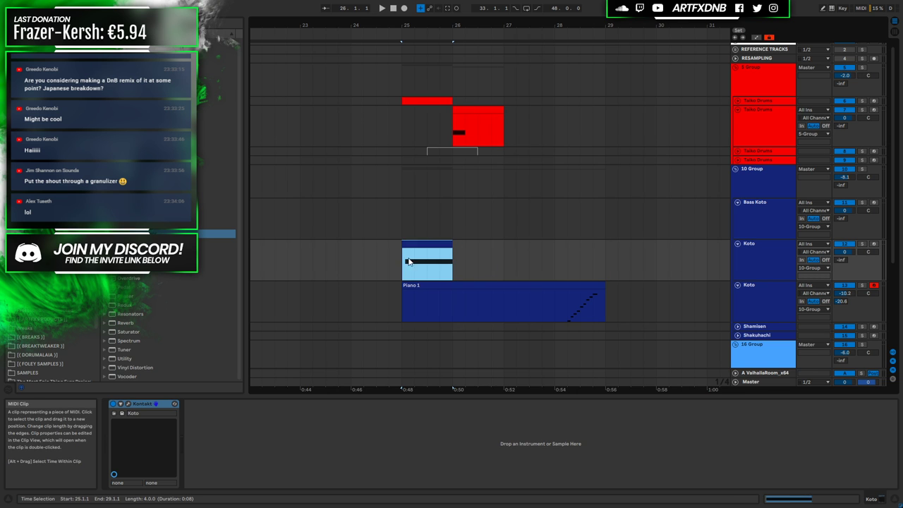
left_click(390, 258)
key("space")
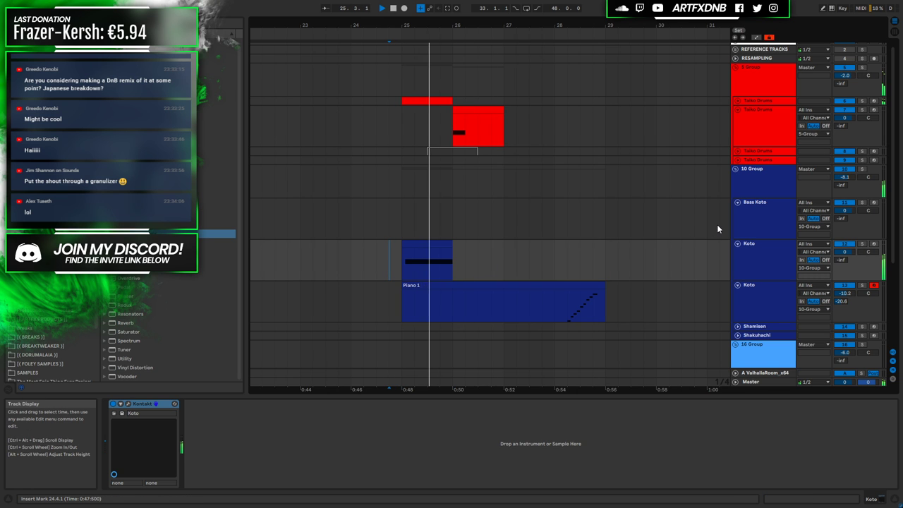
key("space")
Transpose the note in the vocal shout clip to C3 and listen to it
left_click(478, 110)
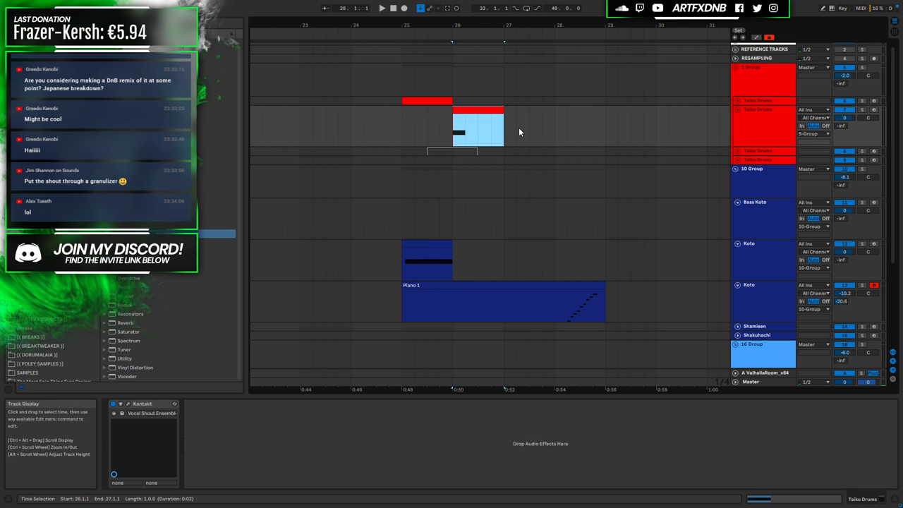
double_click(469, 107)
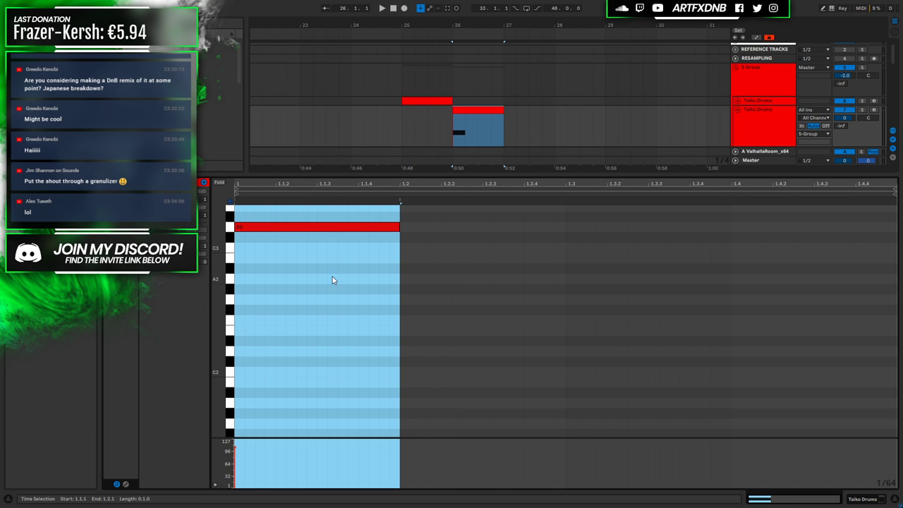
left_click_drag(282, 226, 282, 251)
key("space")
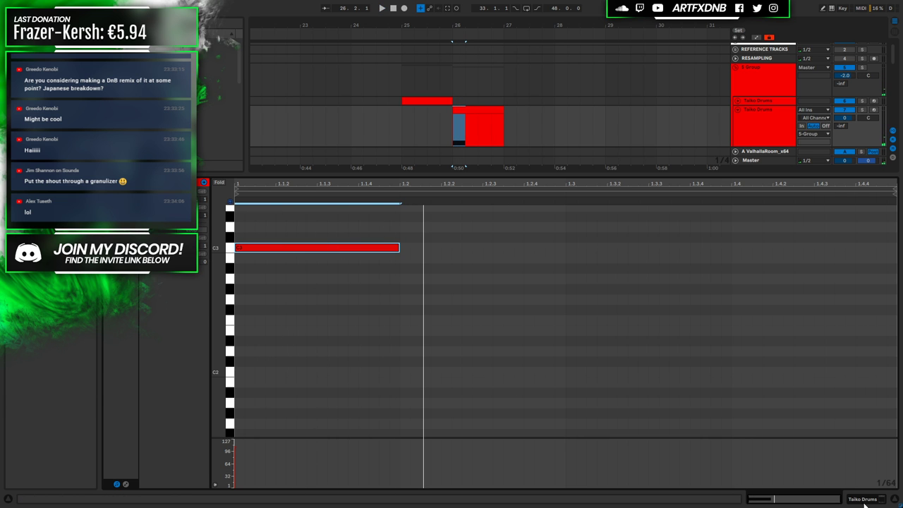
Move the vocal shout clip to bar 25 and play the passage from just before it
key("shift+Tab")
left_click(416, 114)
key("ctrl+z")
left_click(389, 127)
key("space")
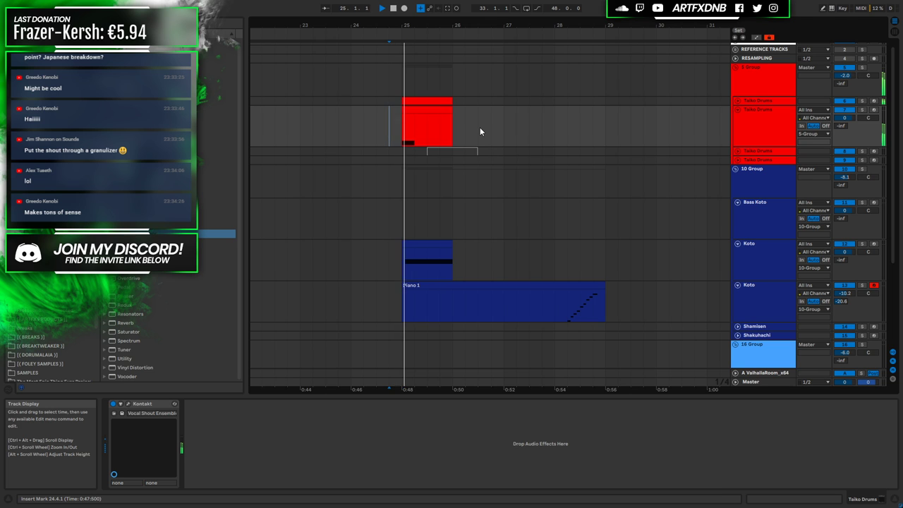
key("space")
Reopen the vocal shout clip's notes at bar 25 and transpose its note to D3
left_click(427, 131)
key("shift+Tab")
left_click(332, 247)
left_click_drag(332, 247, 332, 227)
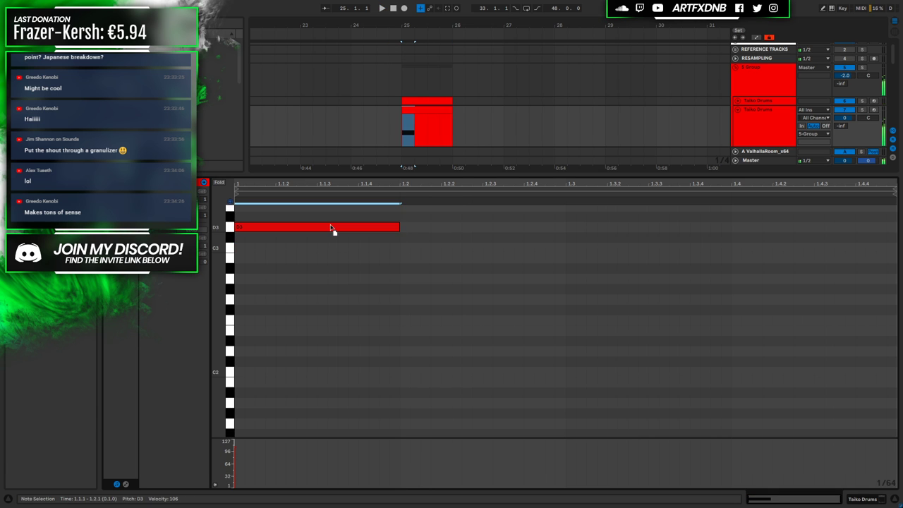
Trim the start of the vocal shout clip's D3 note slightly later, listen to the result, and return to the device view
left_click_drag(237, 227, 241, 228)
key("space")
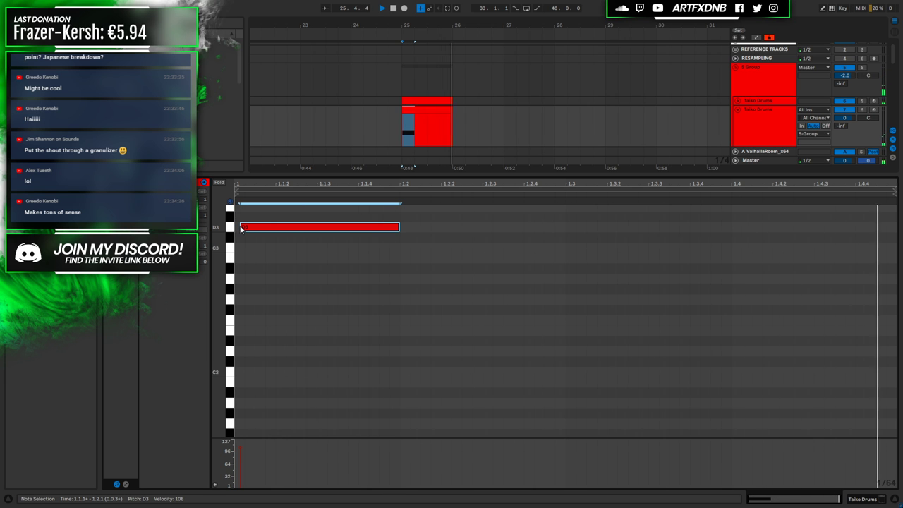
key("space")
key("shift+Tab")
Extend the upper Koto clip to two bars, and move it and the Taiko and vocal shout clips to bar 27
left_click_drag(453, 251, 503, 252)
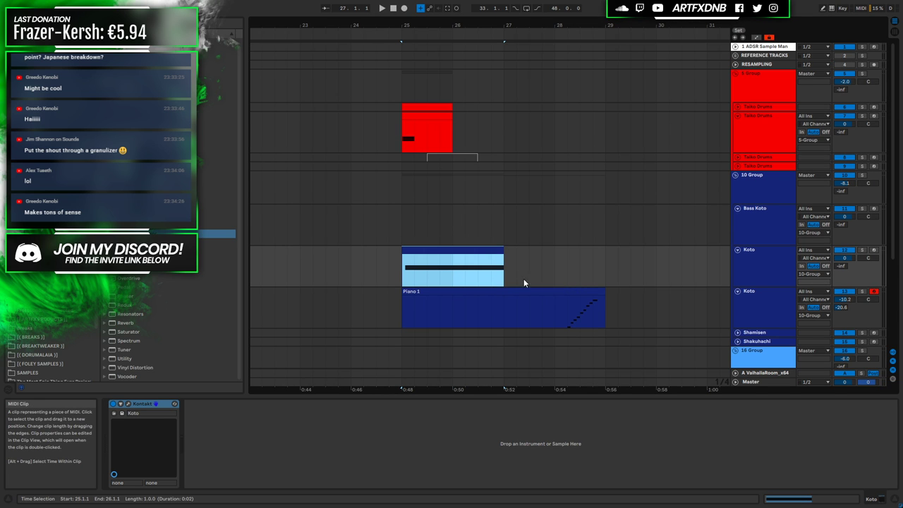
left_click(430, 107, "shift")
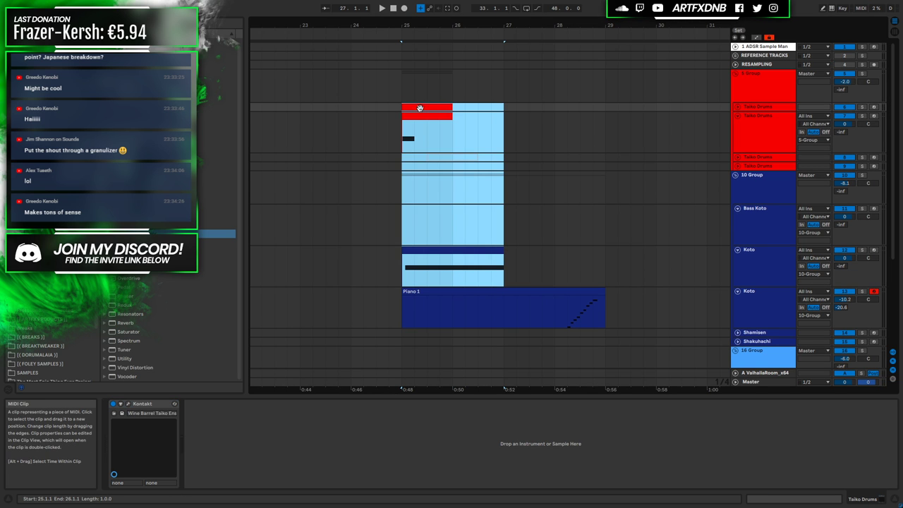
left_click(418, 109)
left_click_drag(417, 109, 527, 113)
left_click_drag(491, 258, 554, 258)
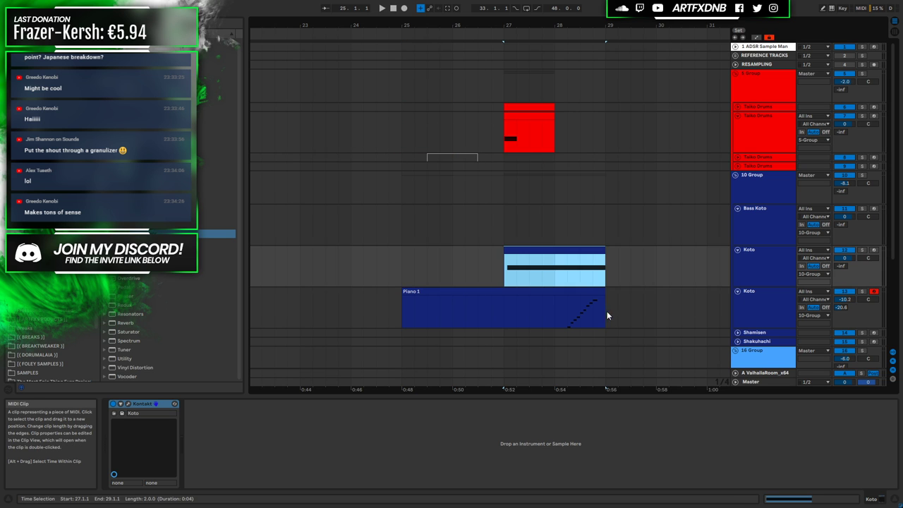
Deactivate the Piano 1 clip on the lower Koto track, and move the Taiko, vocal shout and upper Koto clips to bar 31
left_click(589, 295)
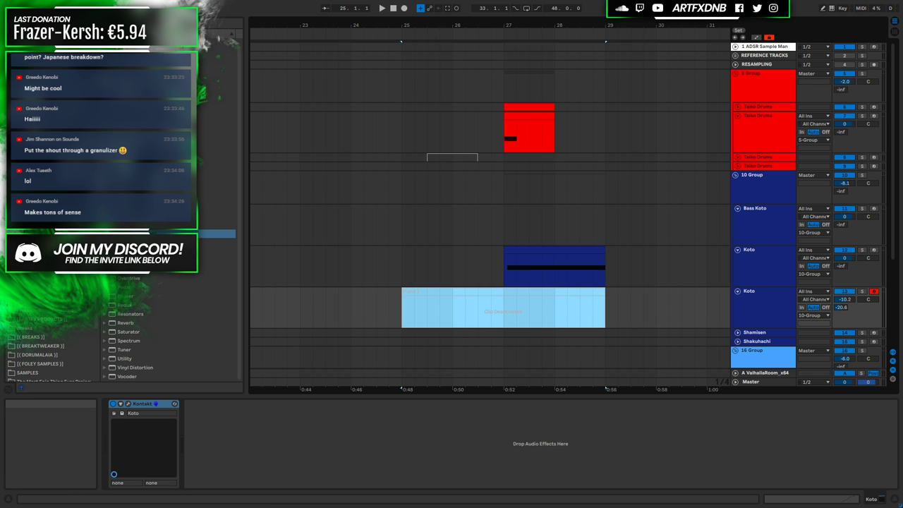
scroll(426, 25, "down", 8)
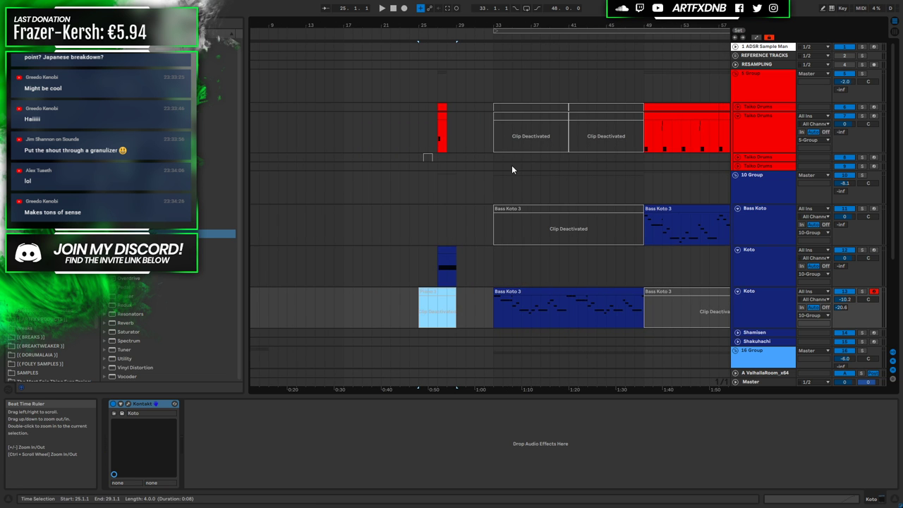
left_click(441, 115)
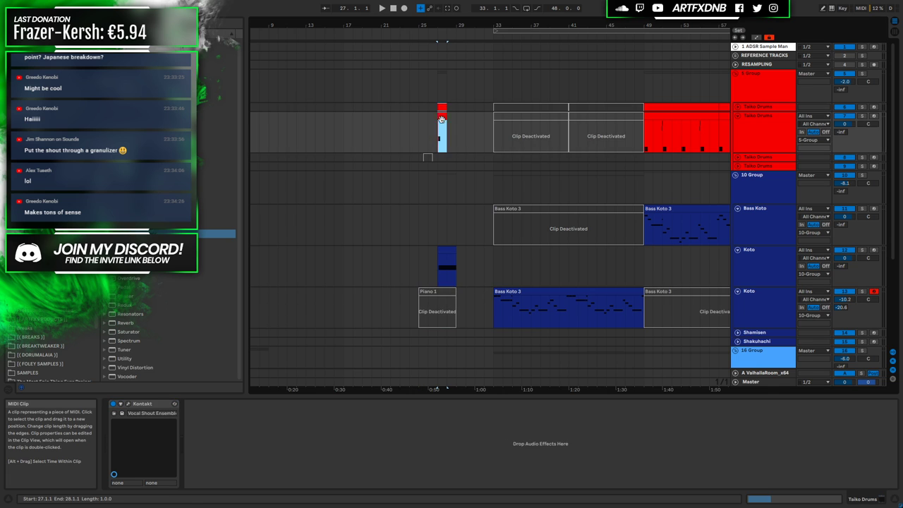
left_click(442, 251, "shift")
left_click_drag(443, 251, 480, 251)
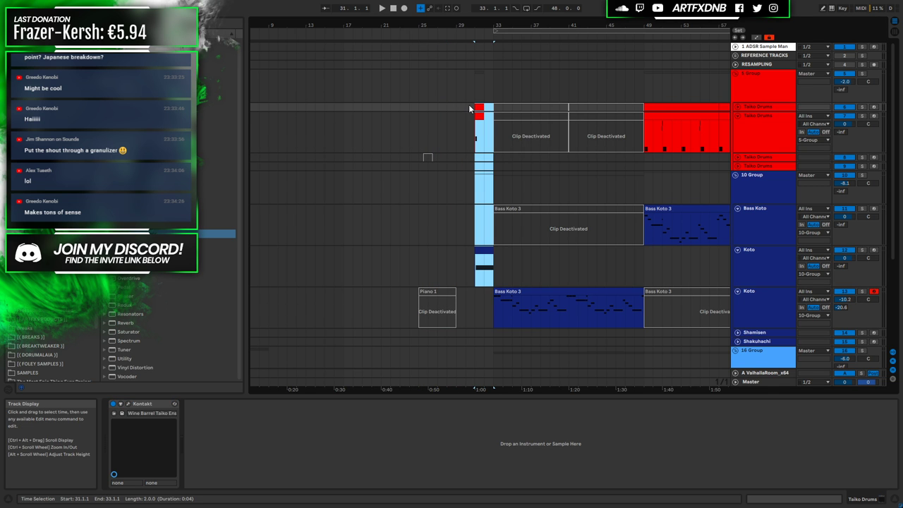
Play the arrangement from bar 30 through the relocated shout and Koto clips
left_click(468, 103)
key("space")
left_click_drag(495, 28, 495, 49)
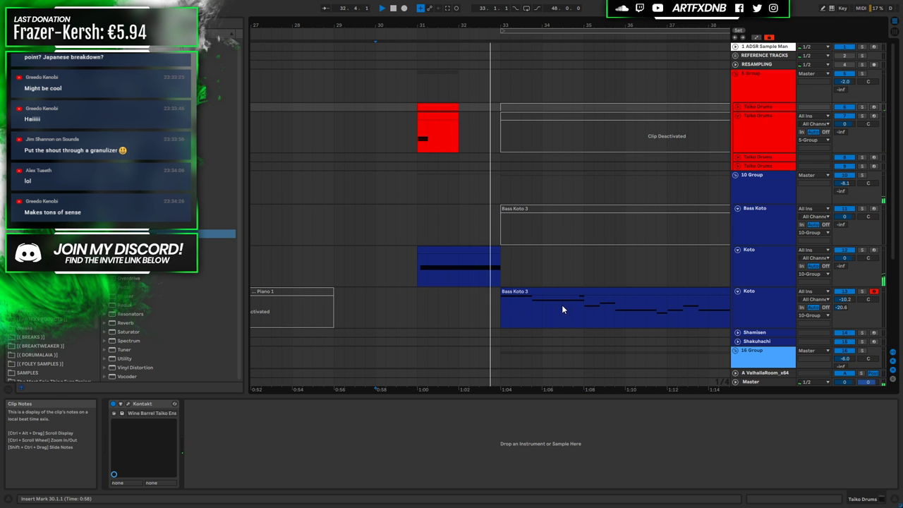
key("space")
Copy the section from 40.3 to 41.1 of the lower Koto track's Bass Koto 3 clip to 32.3 as a pickup
double_click(532, 295)
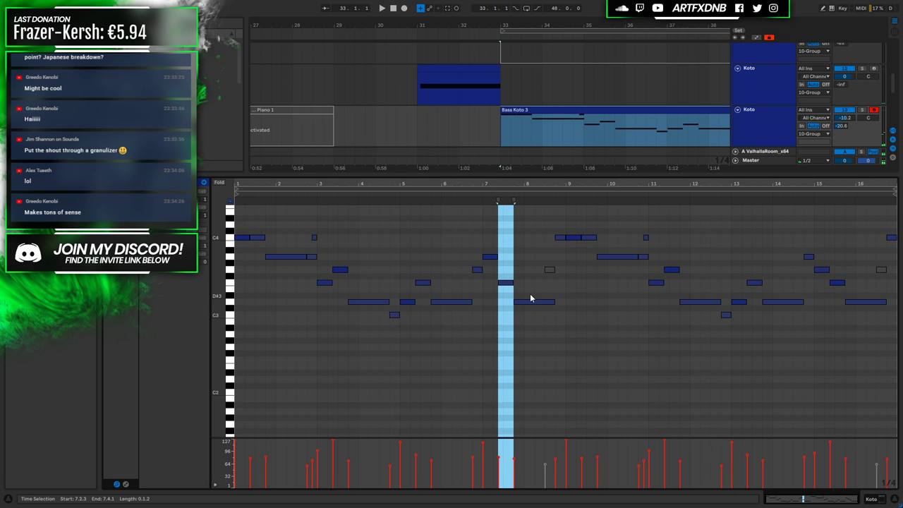
left_click(524, 123)
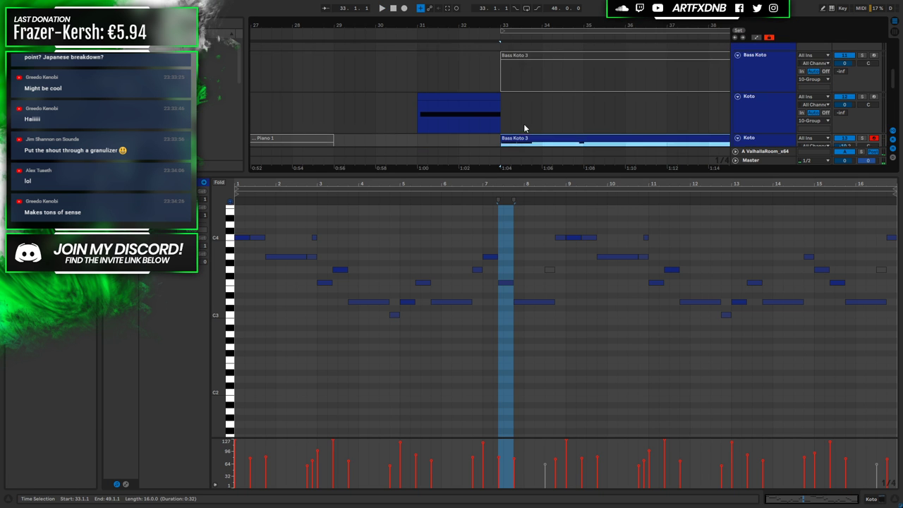
scroll(523, 123, "down", 2)
left_click_drag(517, 19, 478, 82)
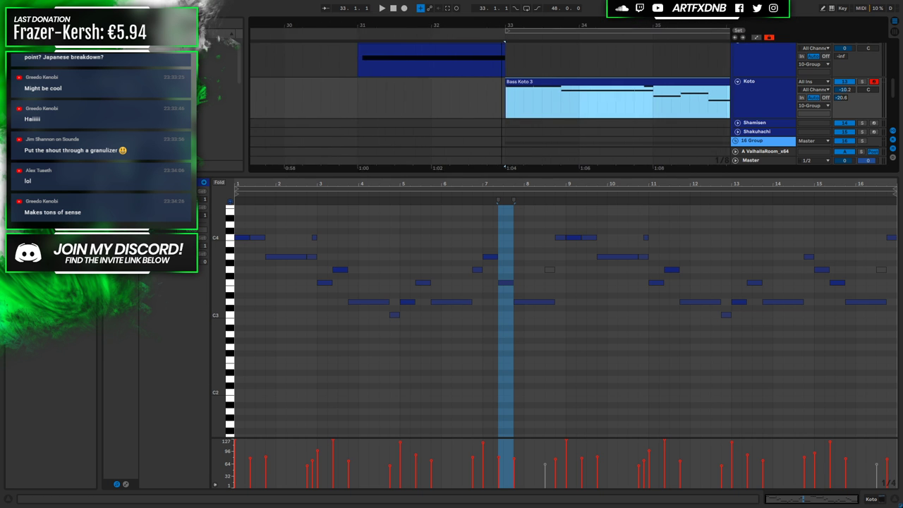
left_click_drag(458, 22, 517, 21)
key("minus")
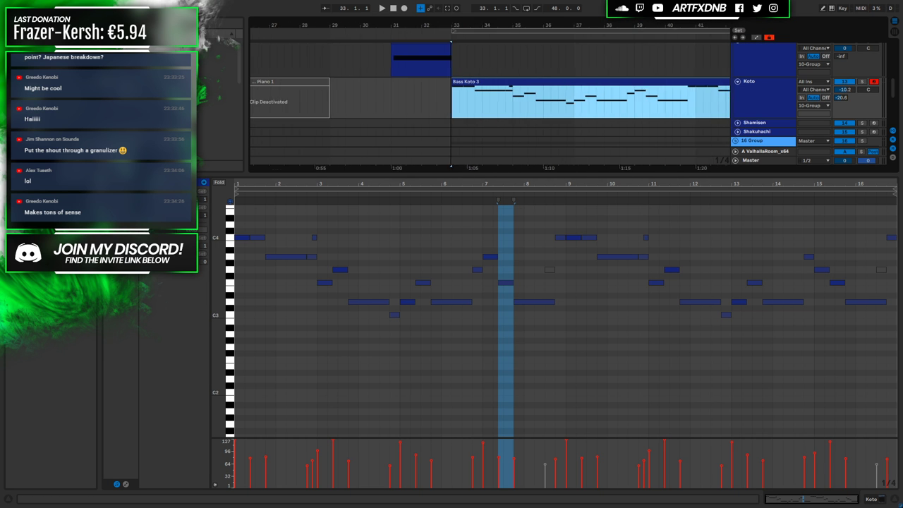
left_click(549, 103)
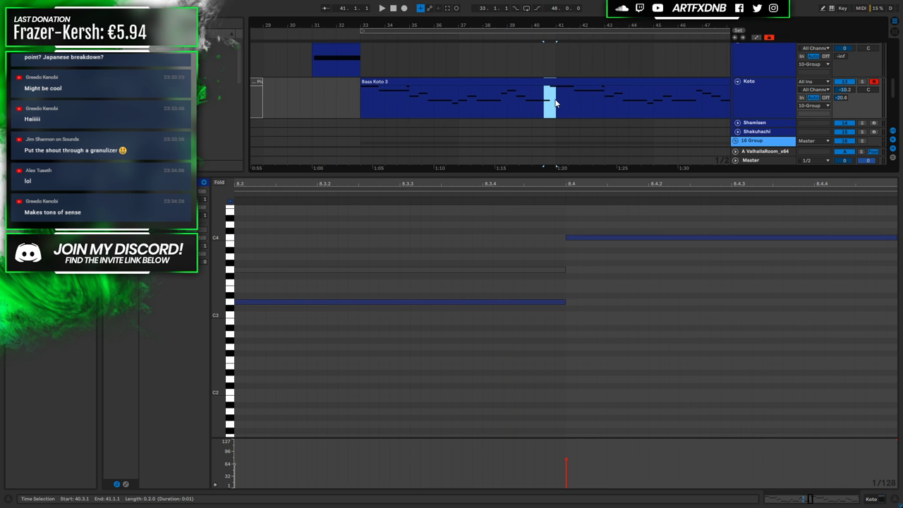
left_click(488, 95)
left_click(353, 95)
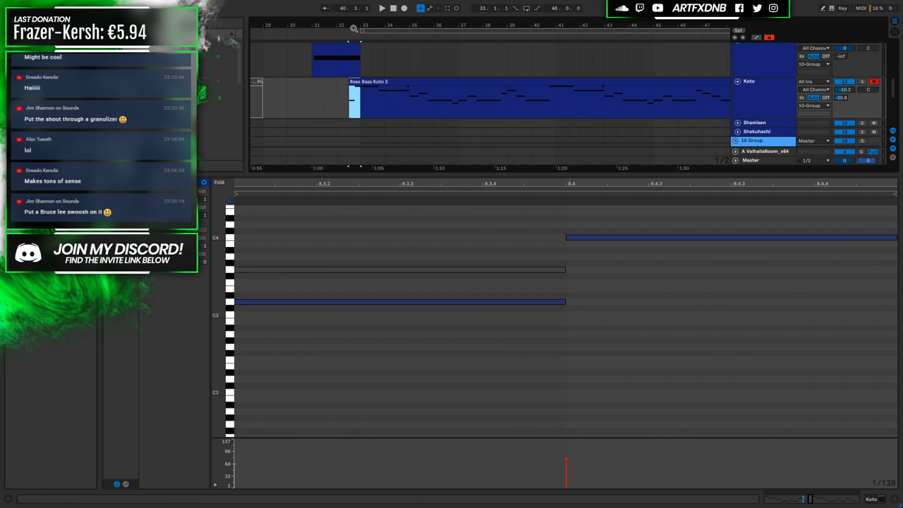
Delete the low note from the Koto pickup clip at 32.3, play from there, and hide the clip's note editor
left_click_drag(323, 299, 359, 371)
key("Delete")
key("space")
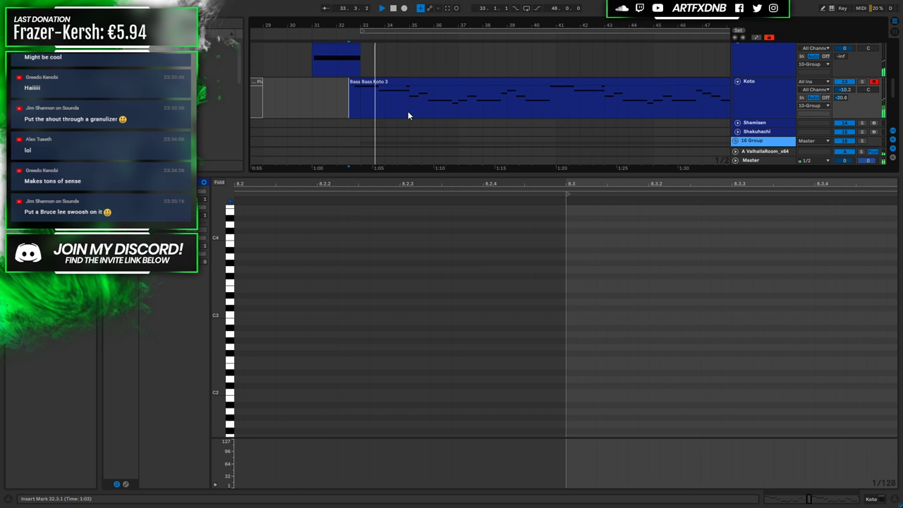
scroll(334, 63, "up", 3)
scroll(340, 108, "down", 3)
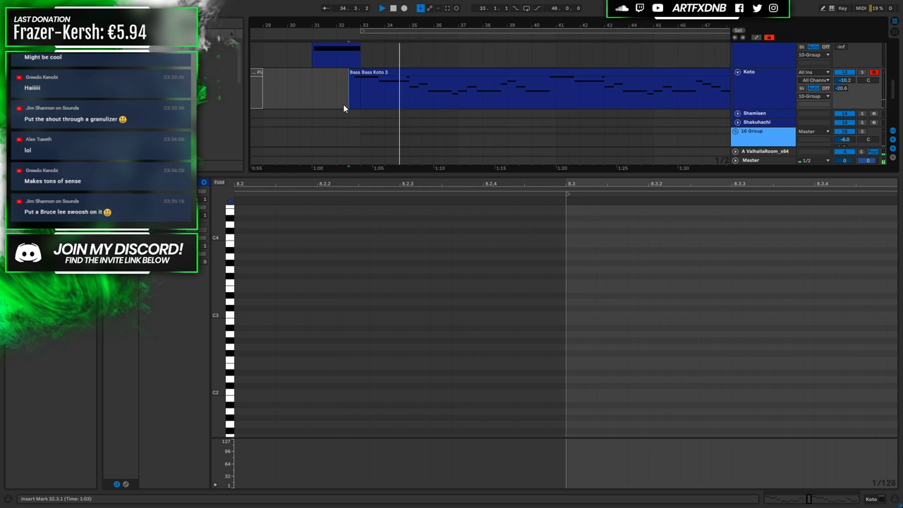
left_click(848, 495)
key("space")
Play the arrangement from bar 31 to hear the shout, Koto pickup and piano together
left_click(312, 128)
key("space")
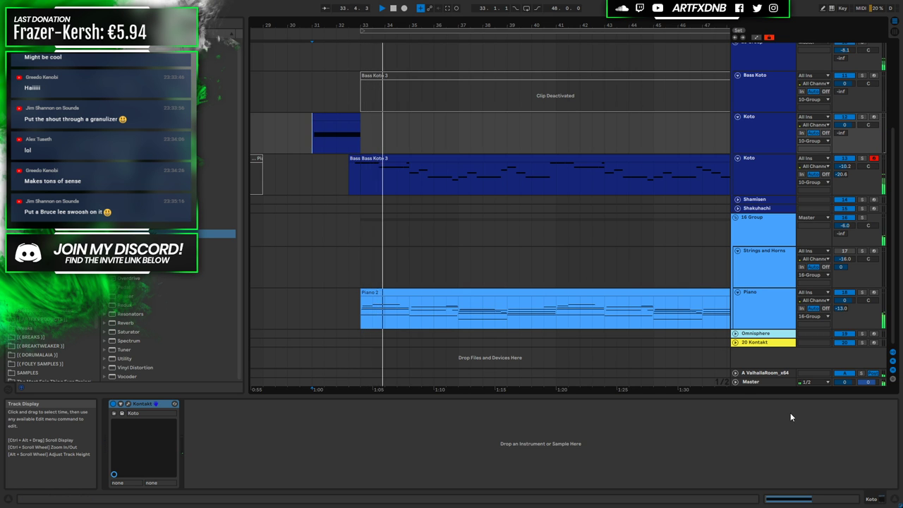
scroll(263, 187, "up", 2)
scroll(264, 183, "up", 5)
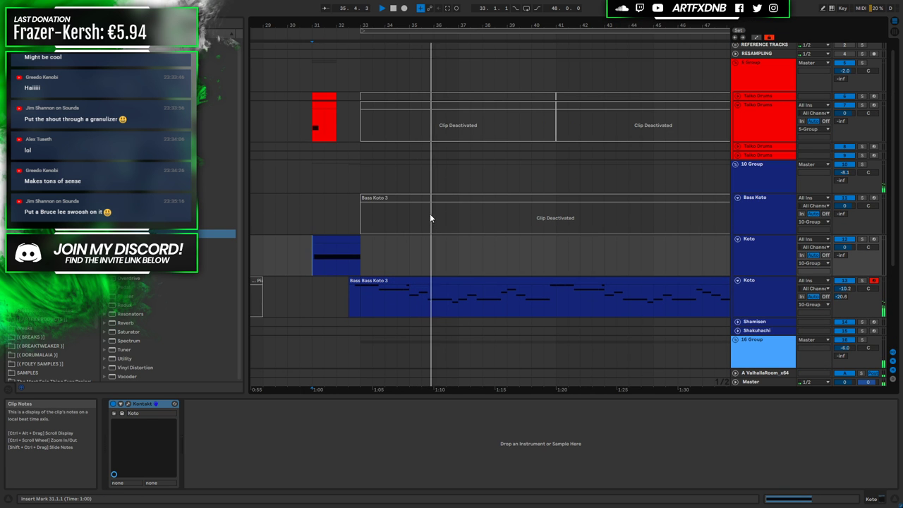
key("space")
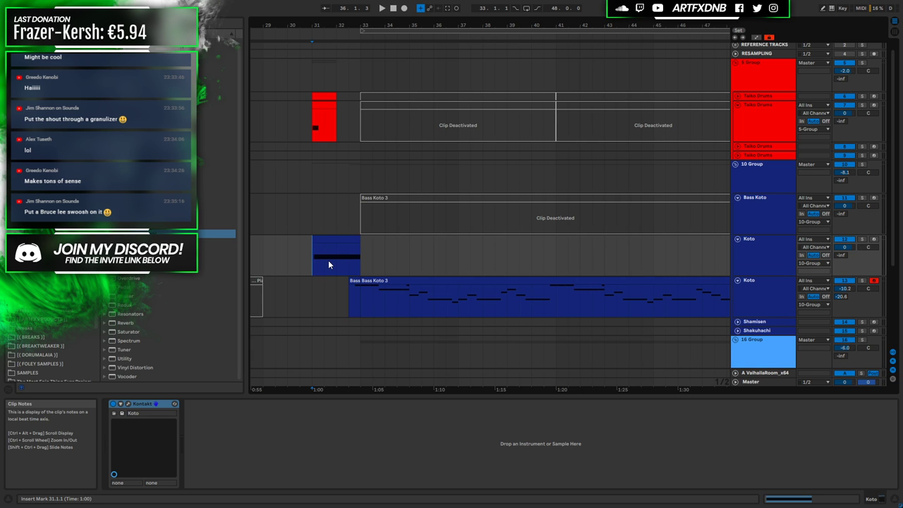
Check the Kontakt instrument loaded on the second Taiko Drums track and close its window
left_click(405, 108)
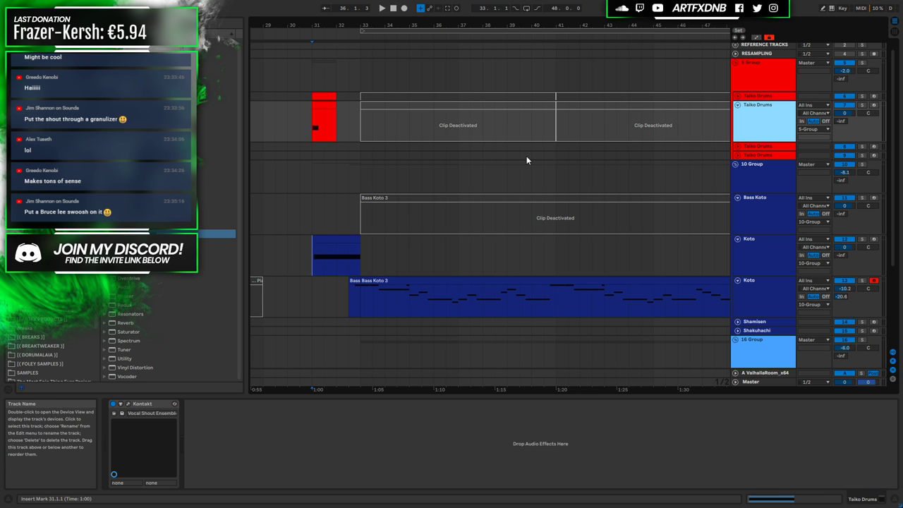
left_click(128, 404)
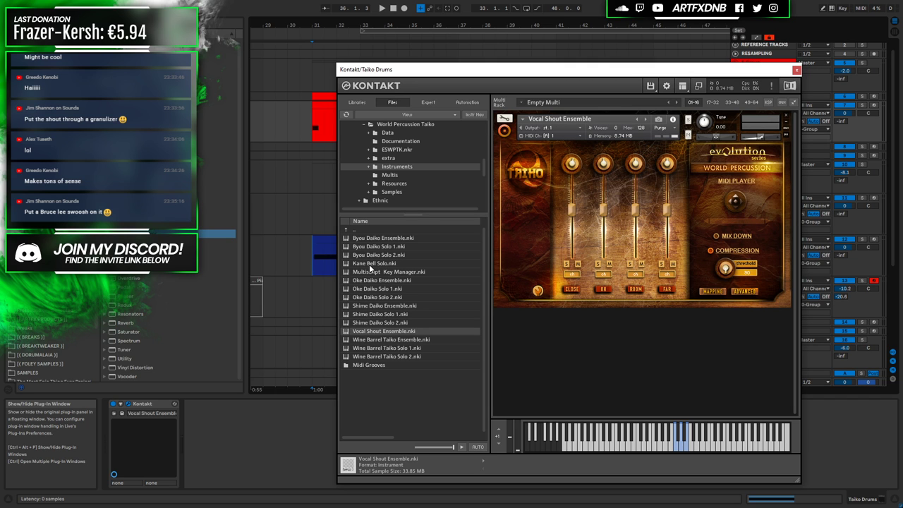
left_click_drag(793, 67, 735, 72)
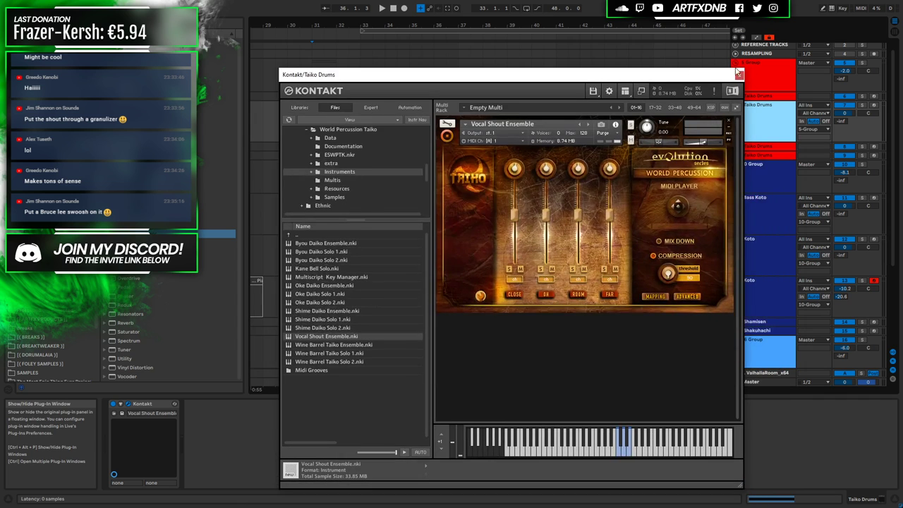
left_click(738, 74)
Collapse the second Taiko Drums track, unfold the first one and rename it "Taiko Wine Barrel"
left_click(738, 105)
left_click(738, 96)
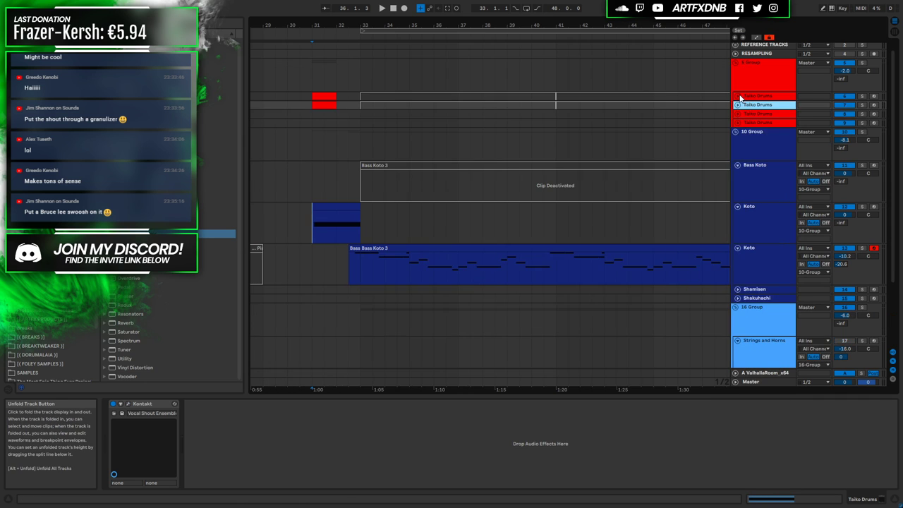
key("ctrl+r")
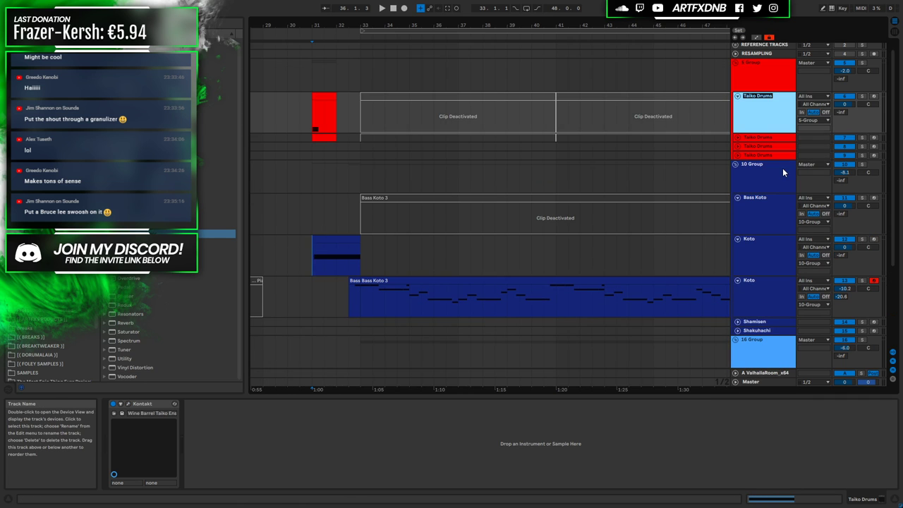
type("Taiko Wine Barrel")
key("Return")
Unfold and solo the second Taiko Drums track to identify it, and rename it "Vocal Shout"
left_click(751, 138)
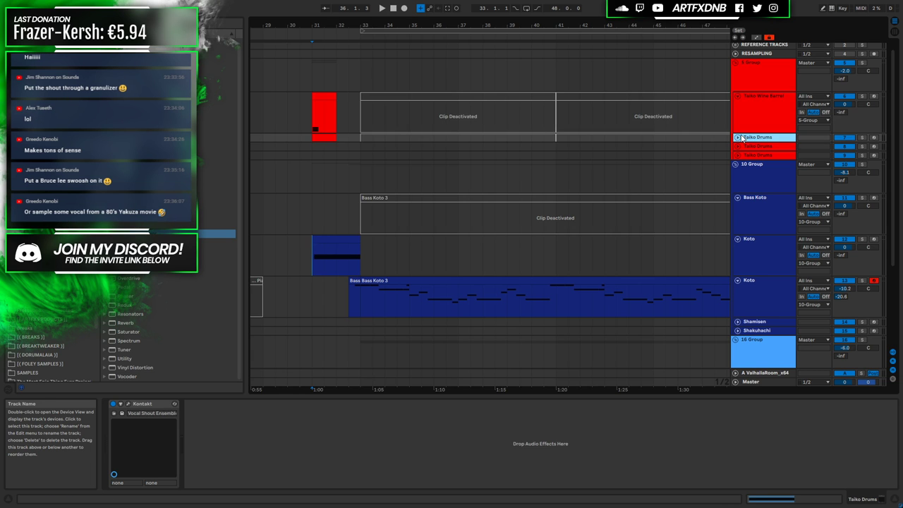
left_click(737, 138)
left_click(861, 138)
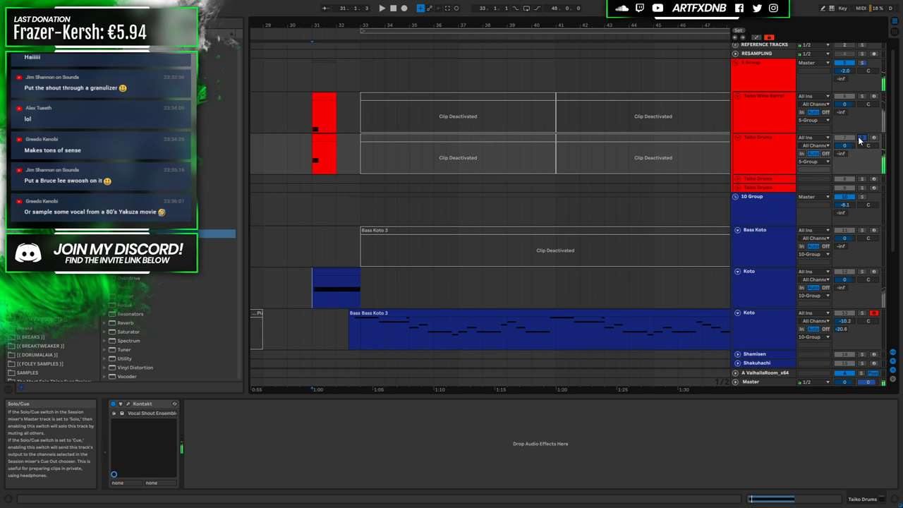
left_click(779, 139)
key("ctrl+r")
type("V")
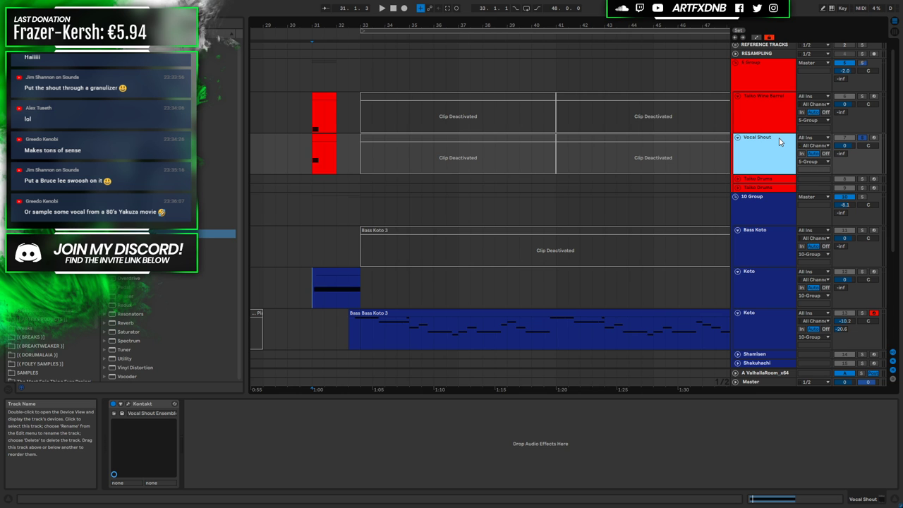
Rename the unfolded Taiko Drums track holding the Shime Daiko instrument as "Shime Daiko" and move it above Vocal Shout
left_click(749, 179)
left_click(736, 180)
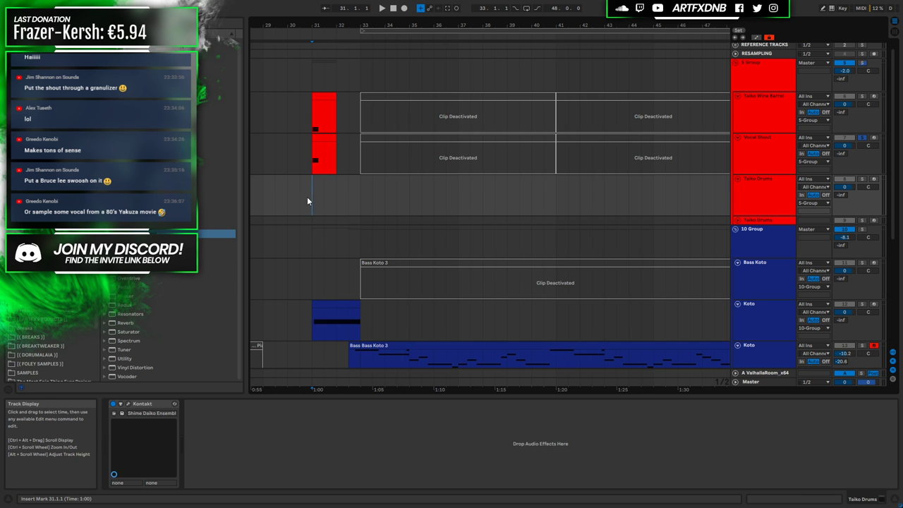
key("ctrl+r")
type("Sh")
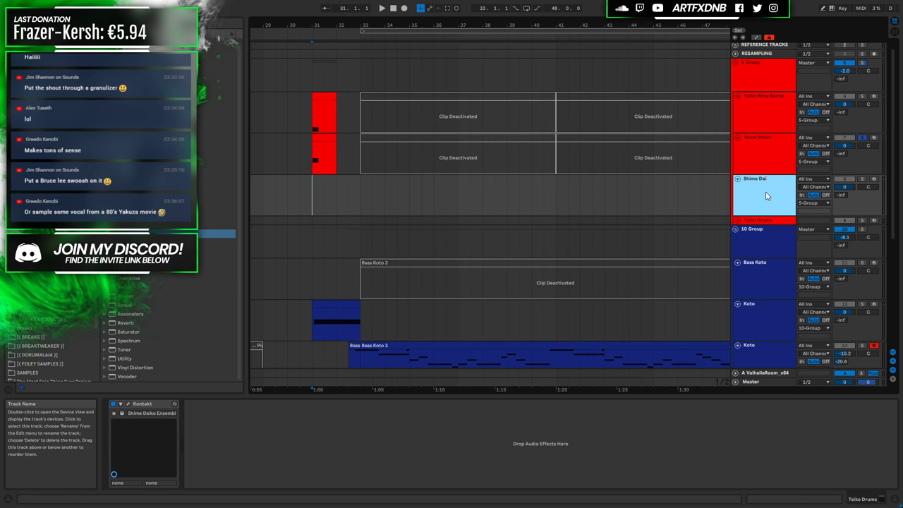
left_click_drag(771, 197, 755, 136)
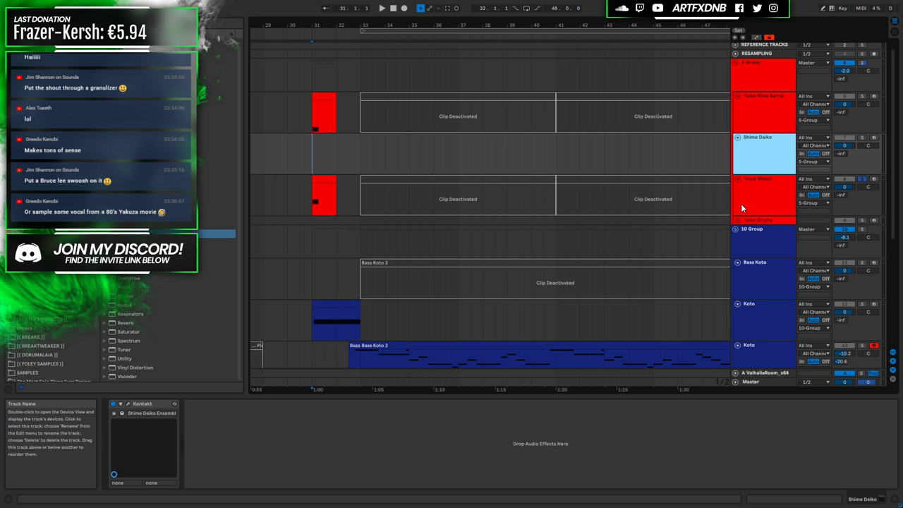
Delete the empty Taiko Drums track below Vocal Shout, and select the Taiko Wine Barrel track
left_click(763, 225)
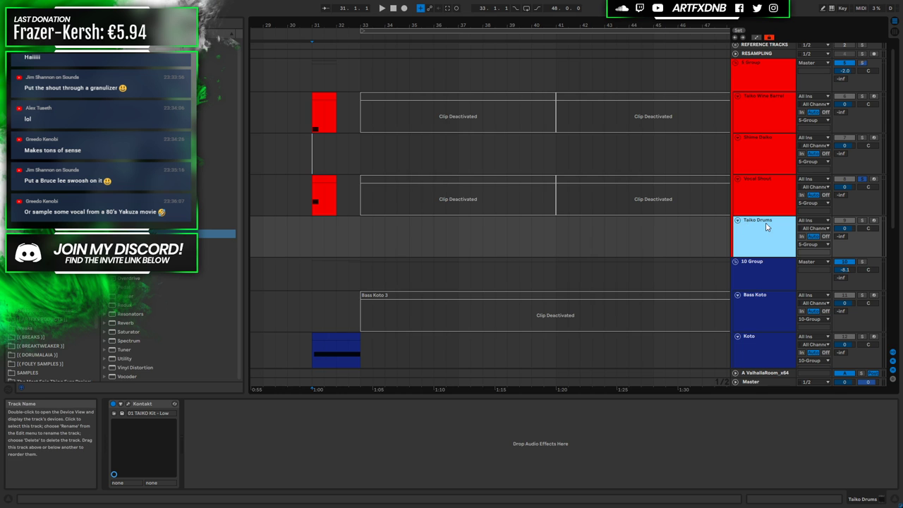
left_click_drag(333, 30, 333, 7)
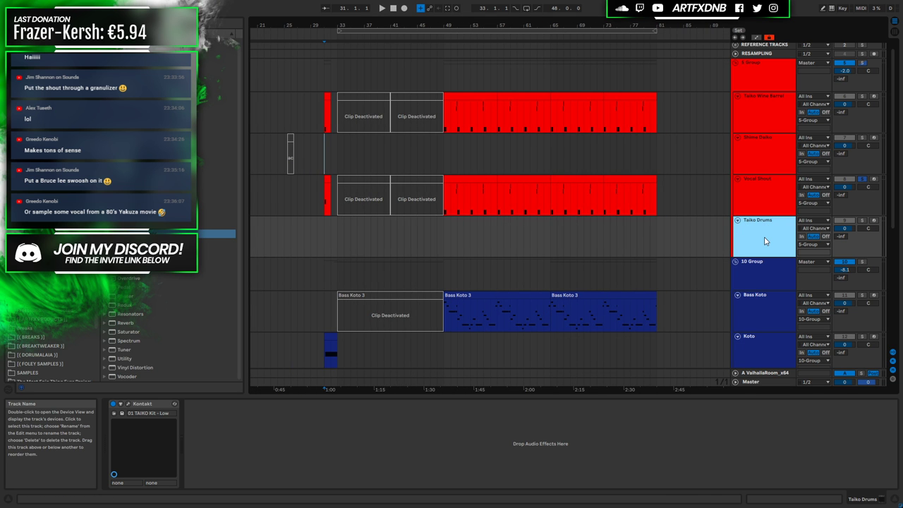
key("Delete")
left_click(770, 201)
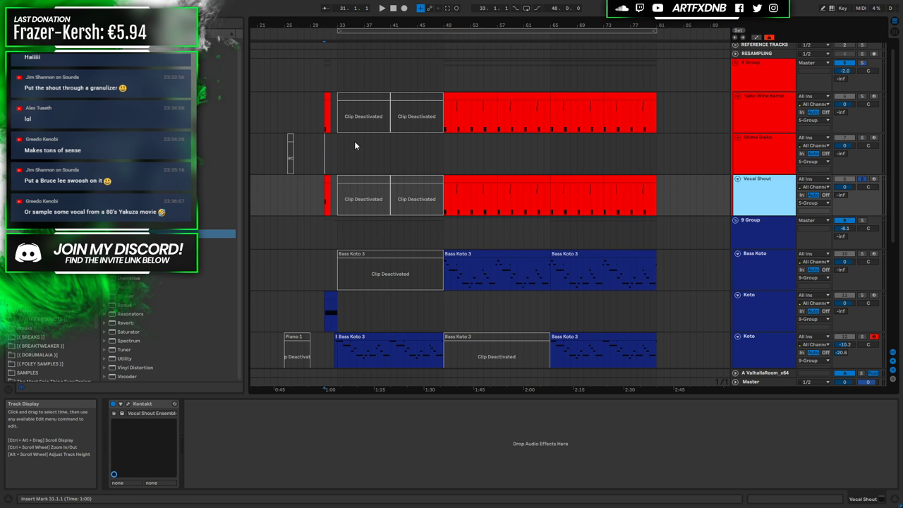
left_click(326, 150)
left_click(752, 110)
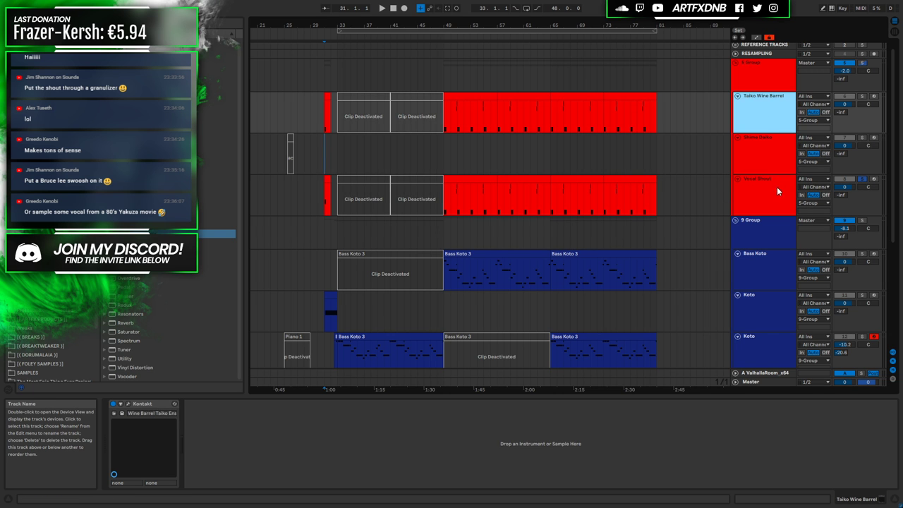
Duplicate the Vocal Shout track with its Kontakt instrument and clips
left_click(777, 188)
right_click(762, 194)
left_click(783, 214)
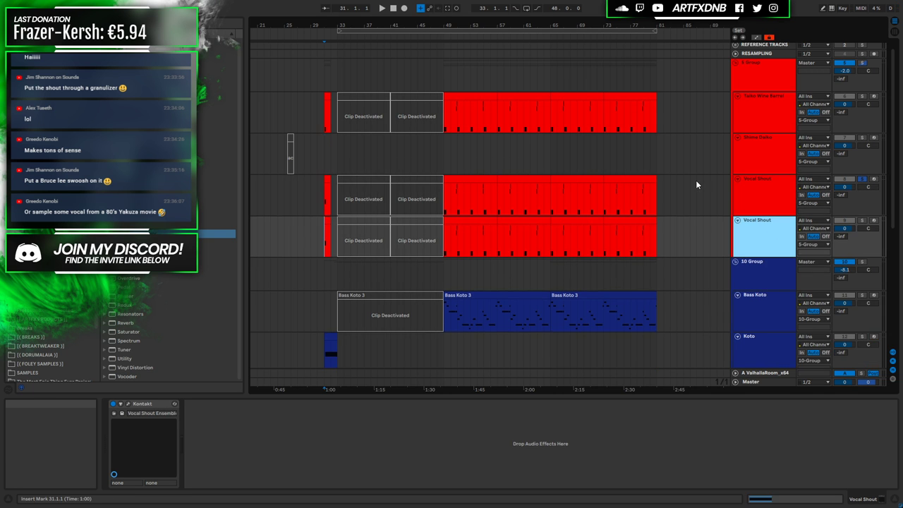
Delete the bar 49–81 clips on both Vocal Shout tracks and the deactivated clips on those and the Taiko Wine Barrel track
left_click(457, 182)
left_click(647, 226, "shift")
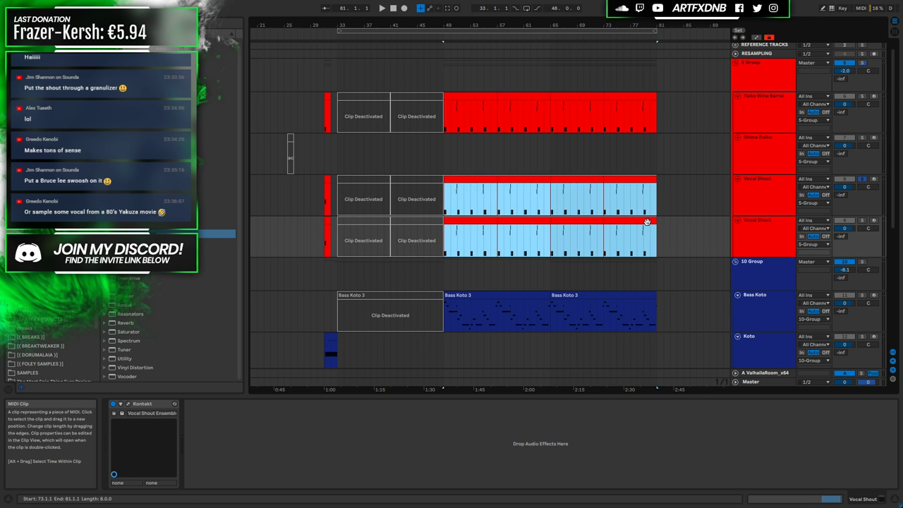
left_click(359, 96)
left_click(401, 96, "shift")
left_click(363, 178)
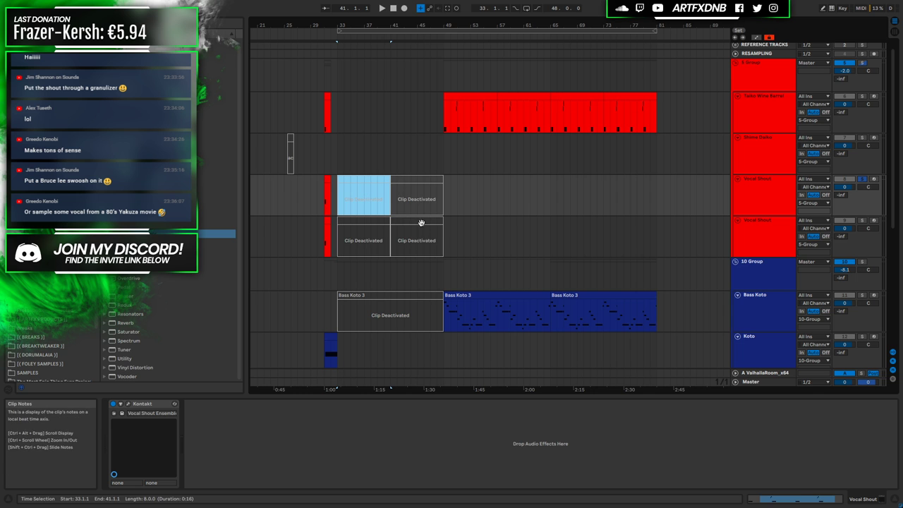
left_click(441, 224, "shift")
key("Delete")
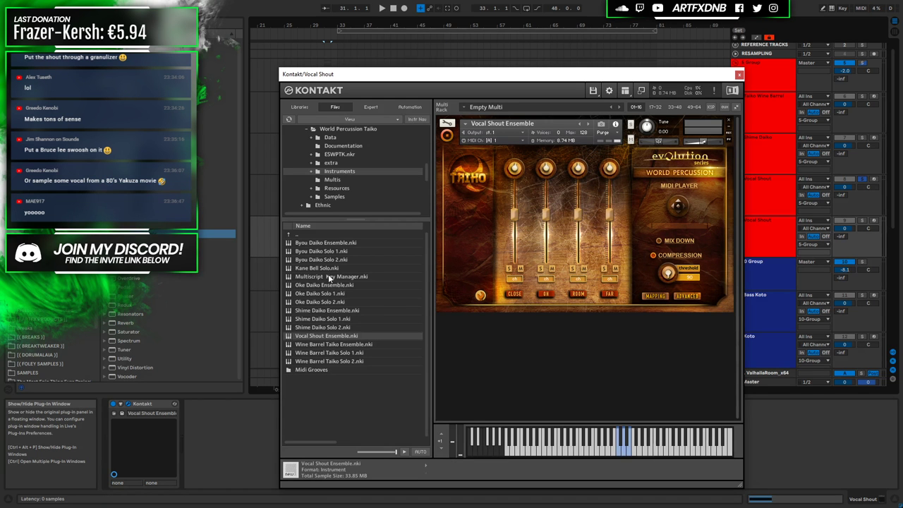
Load Kane Bell Solo.nki into the duplicated Vocal Shout track's Kontakt and audition its blue and green keys
double_click(320, 270)
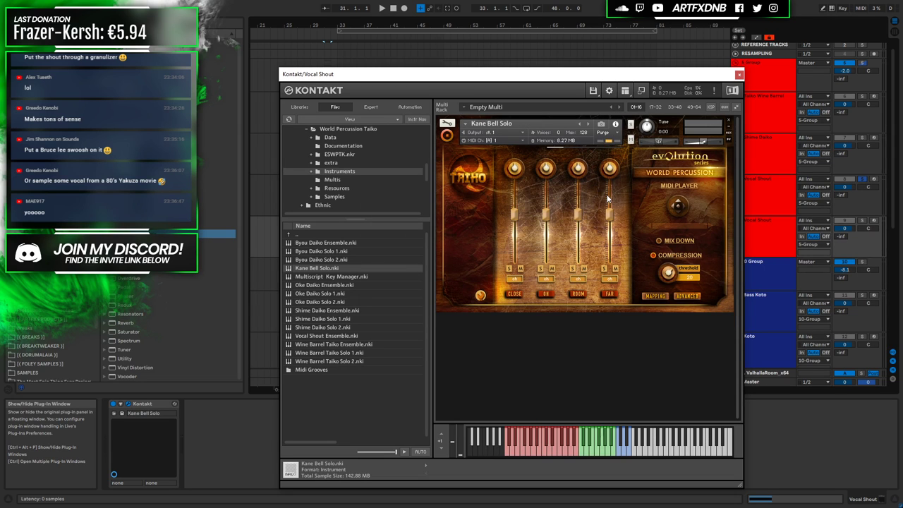
left_click(616, 455)
left_click(620, 451)
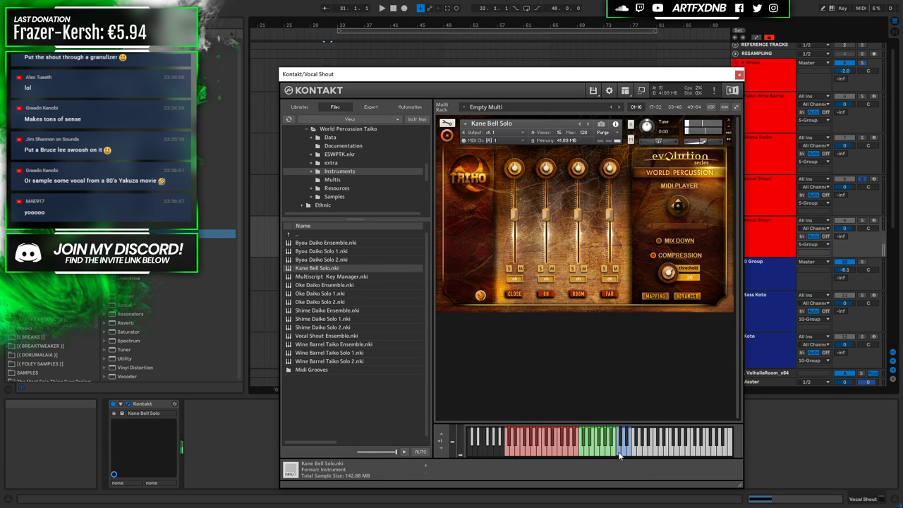
left_click(620, 455)
left_click(623, 450)
left_click(620, 451)
left_click(589, 451)
left_click(585, 454)
left_click(587, 454)
left_click(594, 454)
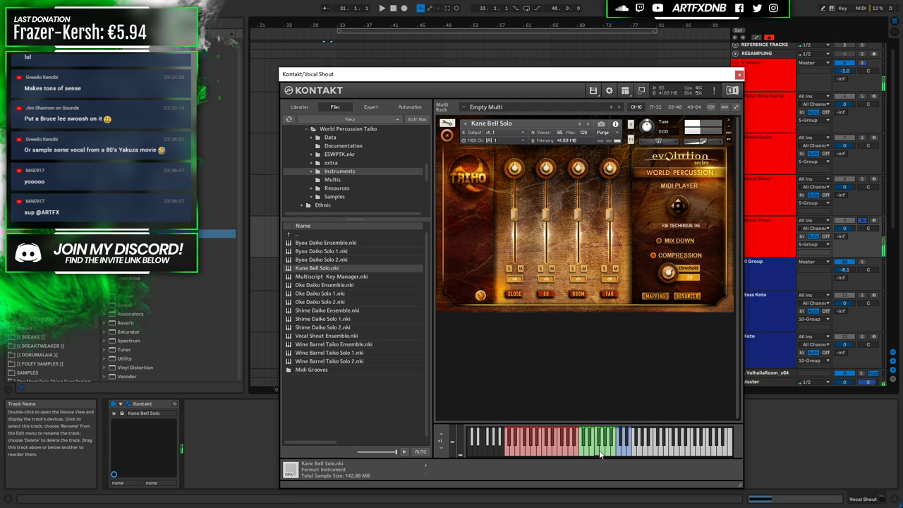
left_click(608, 455)
Browse to the Nine Volt Audio - Taiko 2 folder and load Stage Shouts & Metals.nki in place of the current instrument
scroll(379, 173, "up", 2)
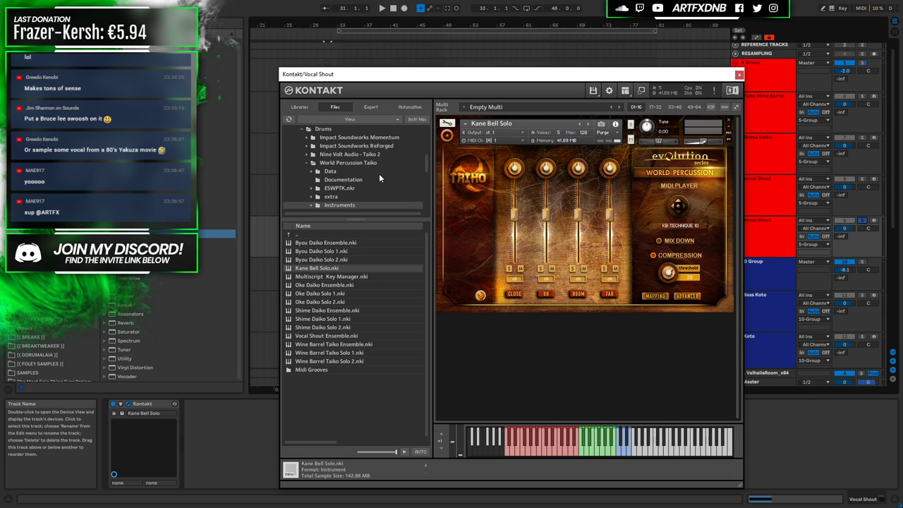
left_click(349, 146)
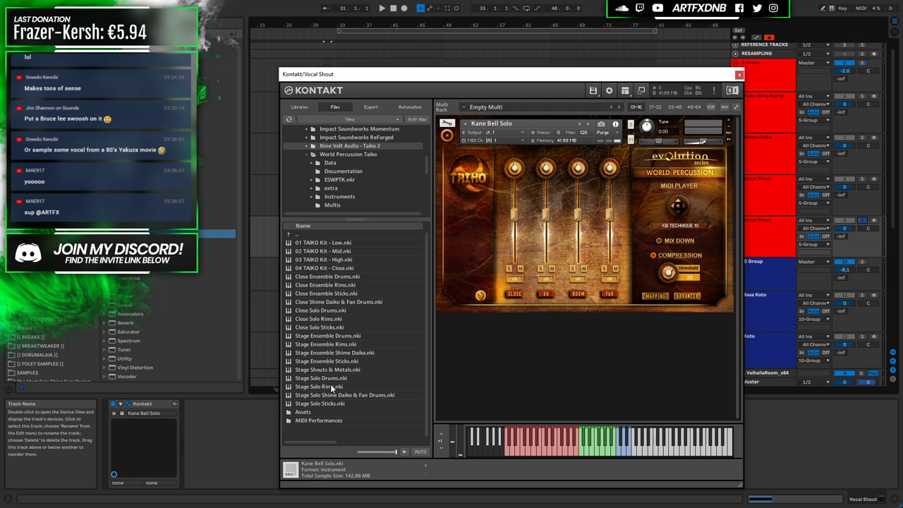
left_click_drag(343, 373, 521, 189)
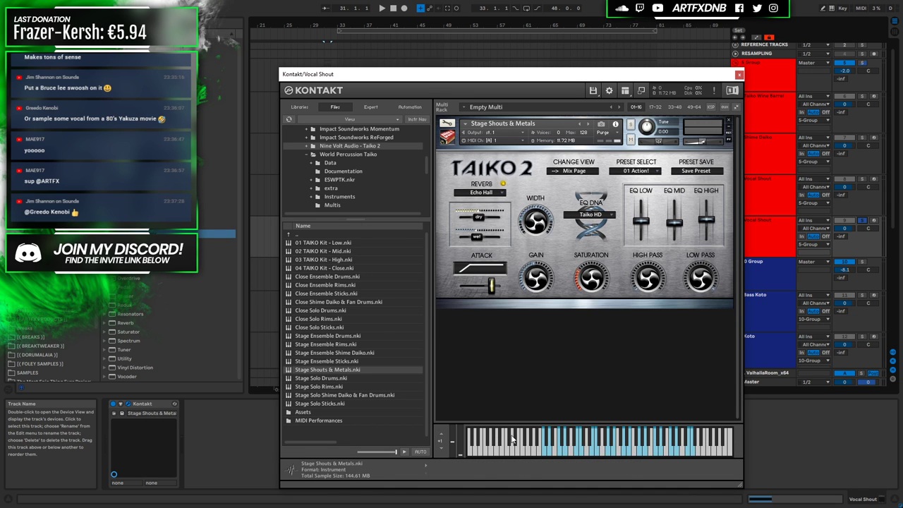
Audition the Stage Shouts & Metals sounds from the lowest mapped keys up to the highest ones
left_click(547, 455)
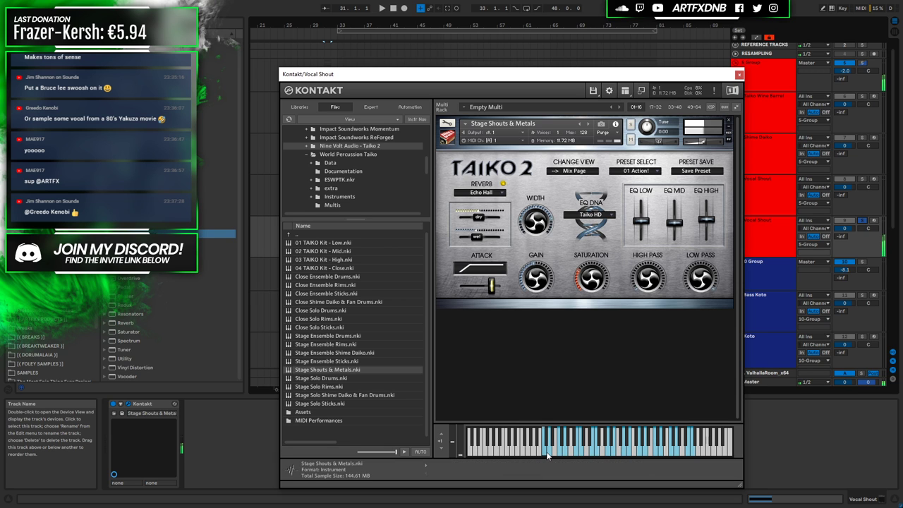
left_click(551, 454)
left_click(560, 450)
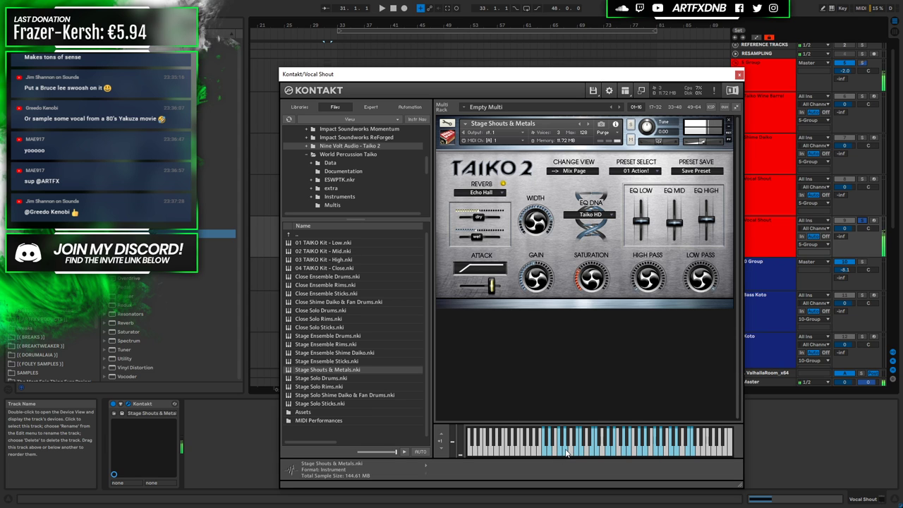
left_click(624, 452)
left_click(640, 451)
left_click(646, 451)
left_click(691, 449)
left_click(693, 448)
left_click(691, 449)
left_click(691, 448)
left_click(691, 448)
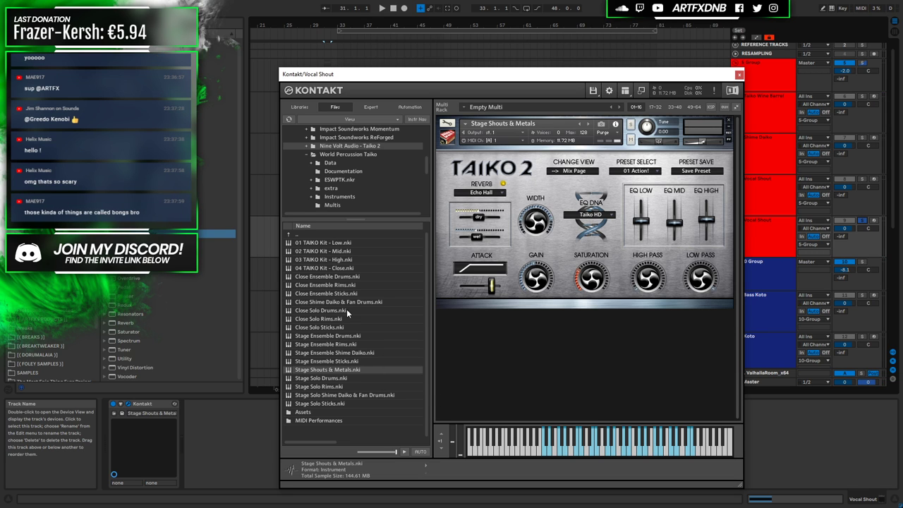
Audition the mid-range Stage Shouts & Metals keys again, working down to the lowest mapped keys
left_click(625, 455)
left_click(624, 445)
left_click(623, 438)
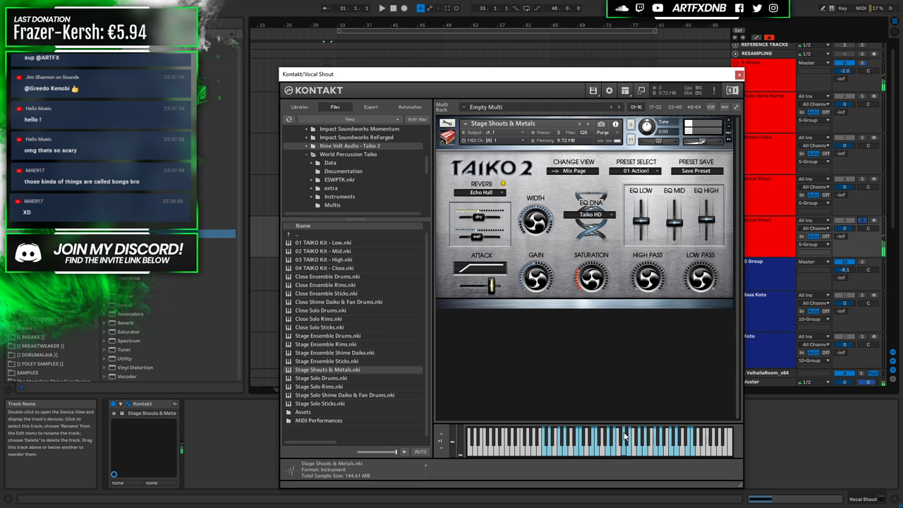
left_click(624, 439)
left_click(623, 441)
left_click(624, 440)
left_click(624, 440)
left_click(610, 434)
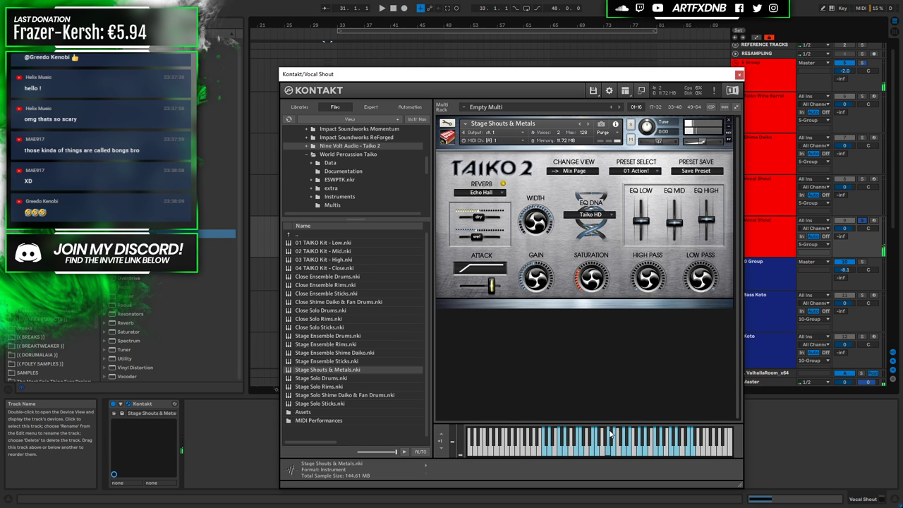
left_click(609, 436)
left_click(593, 435)
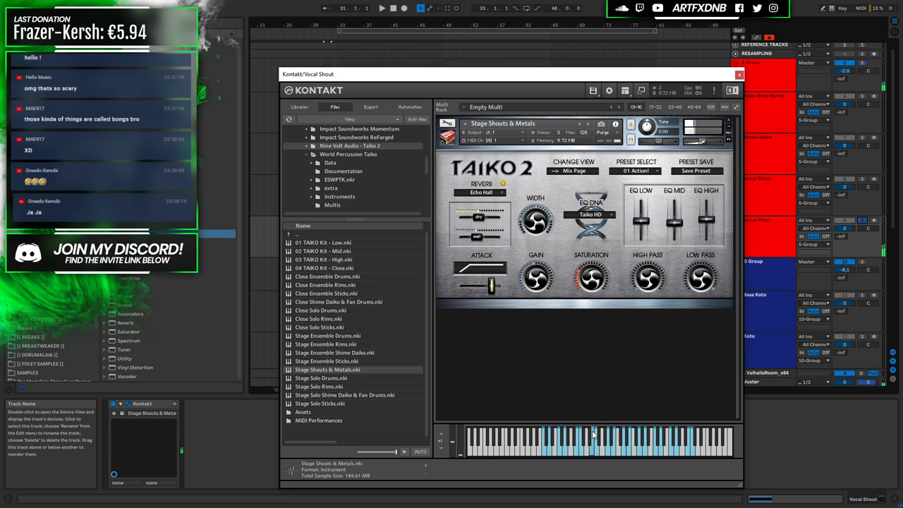
left_click(594, 439)
left_click(593, 449)
left_click(543, 434)
left_click(544, 441)
left_click(545, 455)
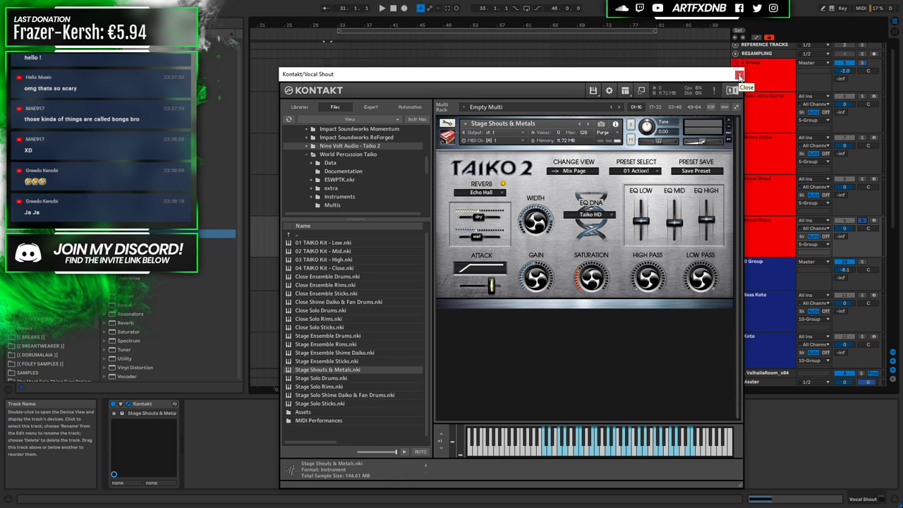
Arm the duplicated Vocal Shout track for recording and compare the lowest Stage Shouts & Metals keys
left_click(874, 221)
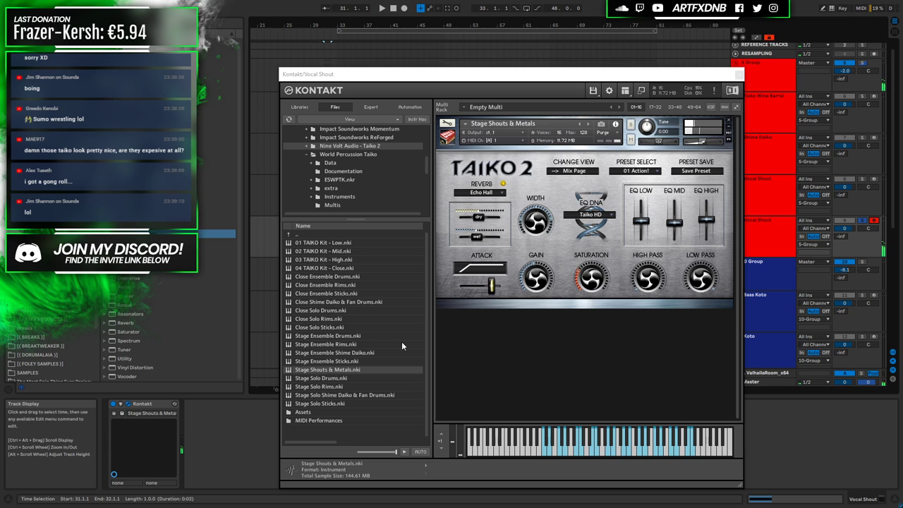
left_click(578, 441)
left_click(542, 441)
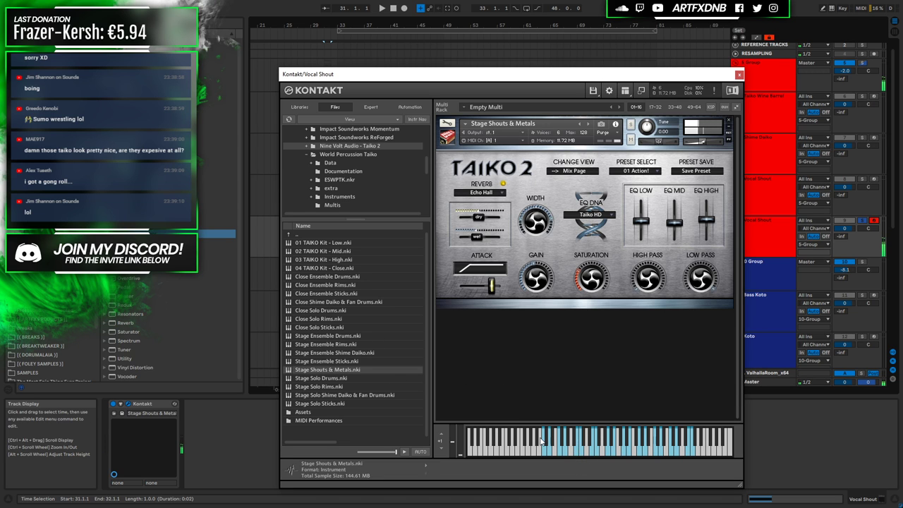
left_click(544, 441)
left_click(545, 441)
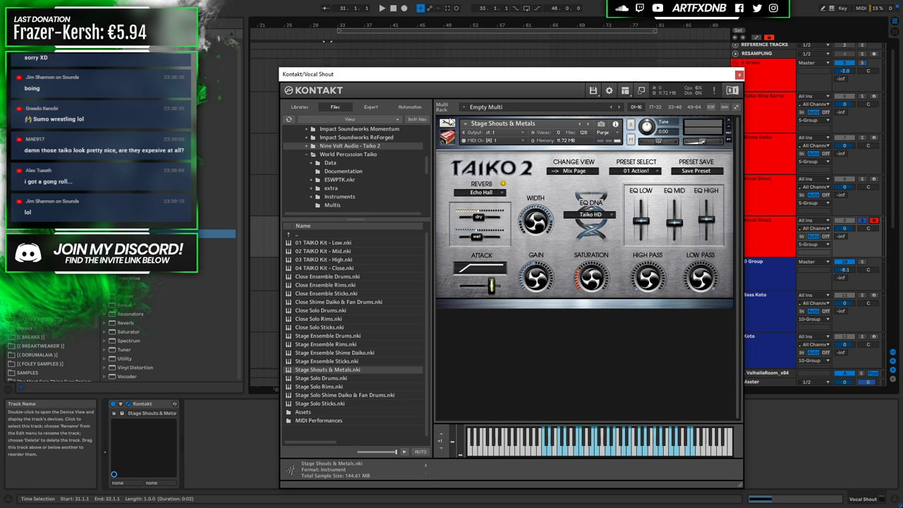
Close the Kontakt window and move the duplicated Vocal Shout track's clip from bar 31 to bar 32
left_click_drag(611, 76, 139, 39)
key("z")
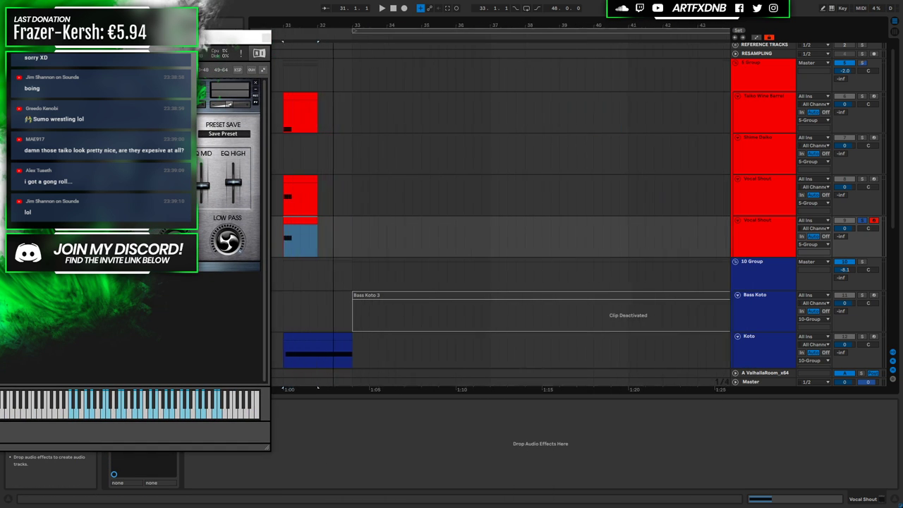
left_click(453, 218)
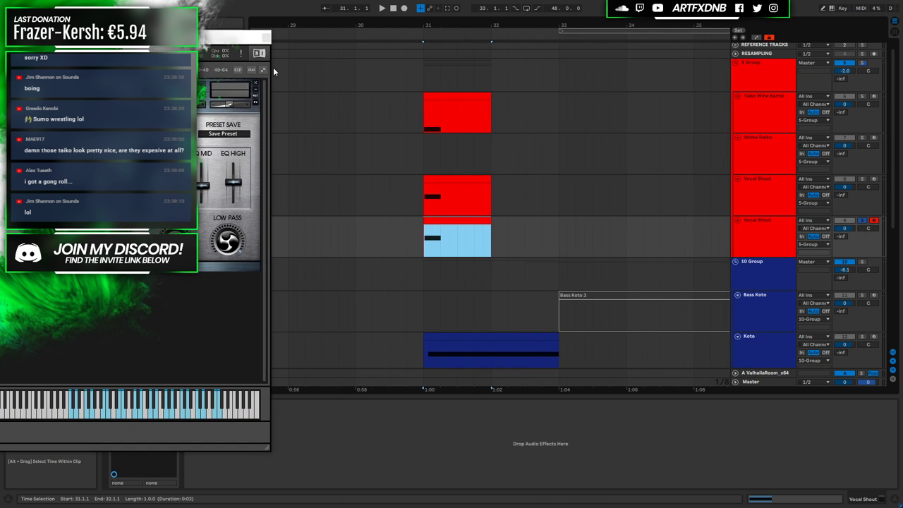
left_click(265, 38)
left_click_drag(460, 218, 526, 221)
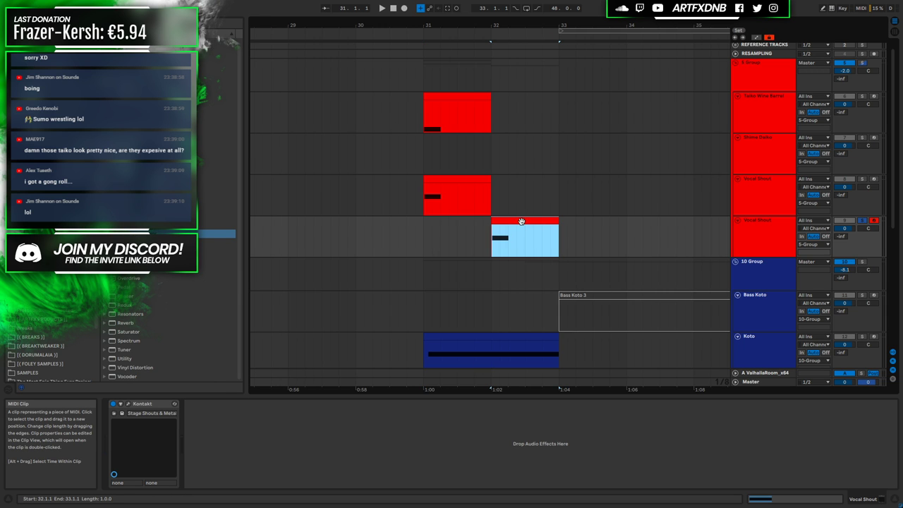
Transpose the note in the bar 32 Vocal Shout clip down to C1 and shorten it to a sixteenth note
double_click(522, 222)
left_click(352, 227)
left_click_drag(398, 280, 342, 372)
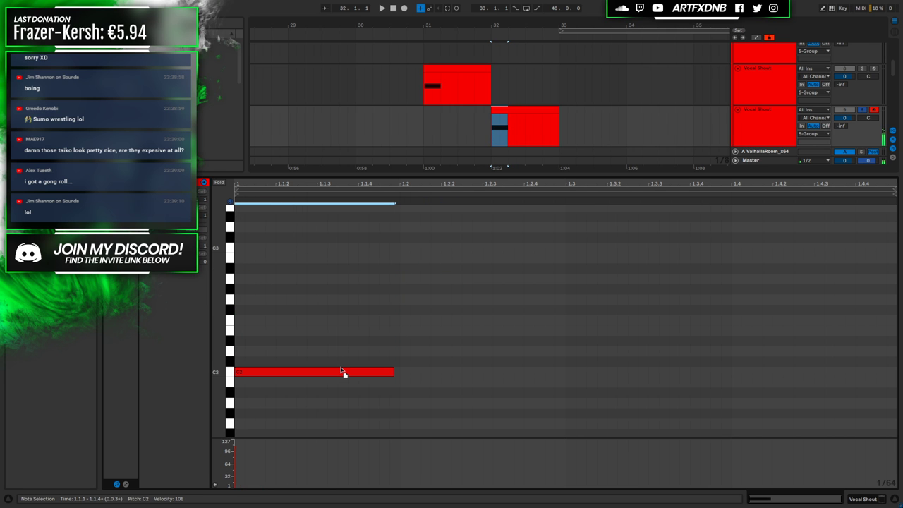
key("shift+Down")
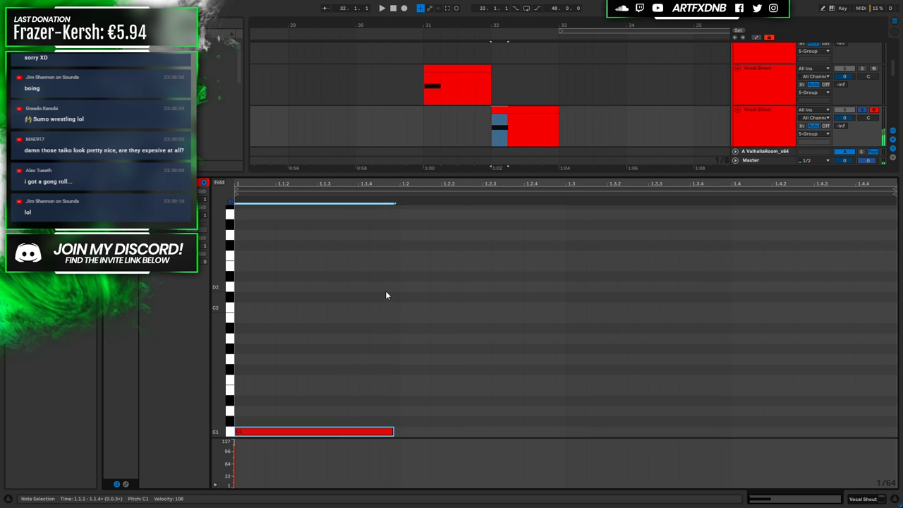
left_click_drag(394, 431, 275, 432)
Add sixteenth notes on D1, C1 and D1 after the first note to complete an alternating one-beat pattern
double_click(292, 411)
double_click(337, 432)
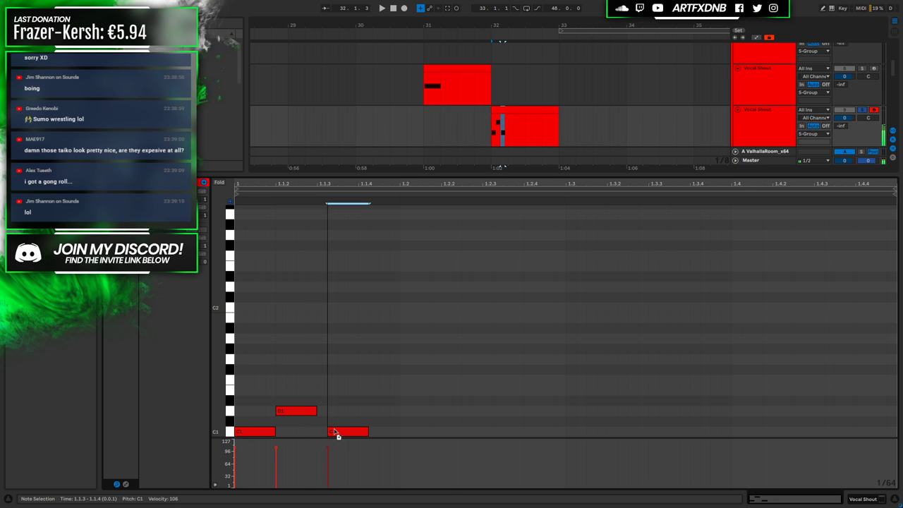
double_click(368, 412)
Duplicate the four-note C1–D1 pattern three times to fill the bar, and return to the device view
left_click_drag(386, 381, 230, 441)
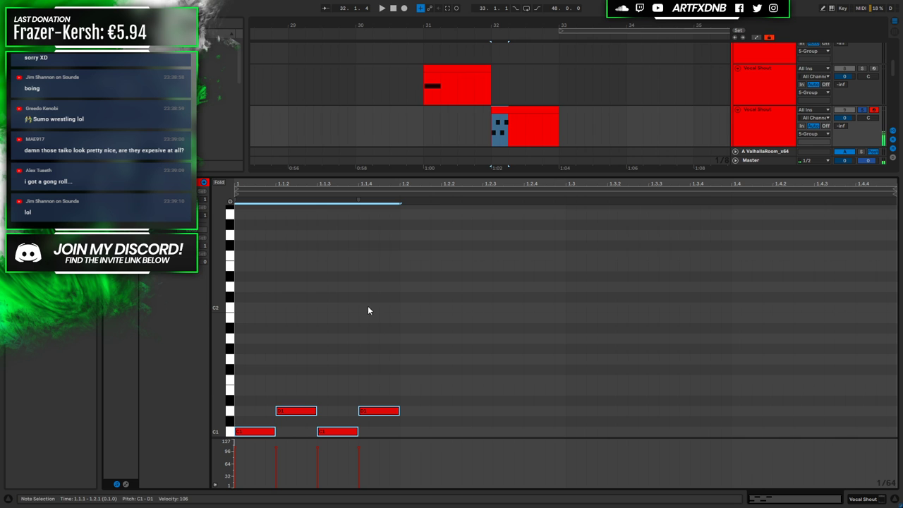
left_click_drag(389, 381, 249, 439)
key("ctrl+d")
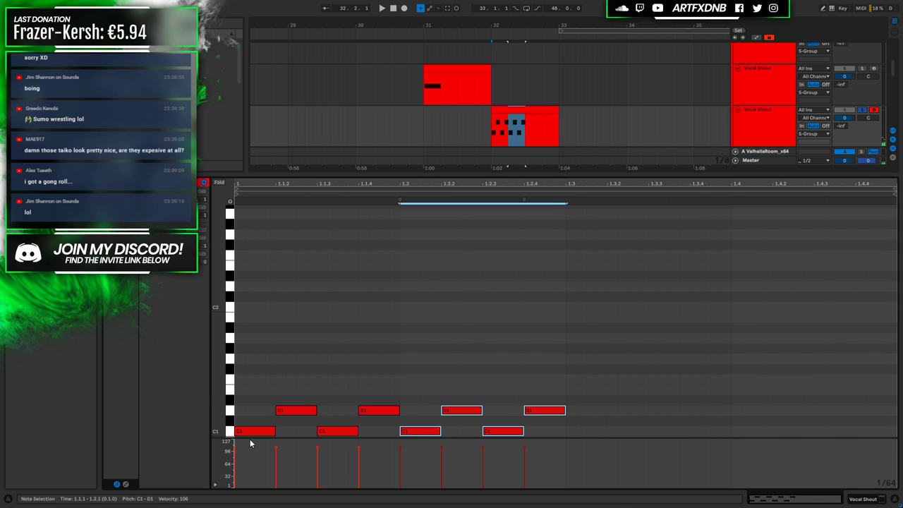
key("ctrl+d")
key("ctrl+d")
key("shift+Tab")
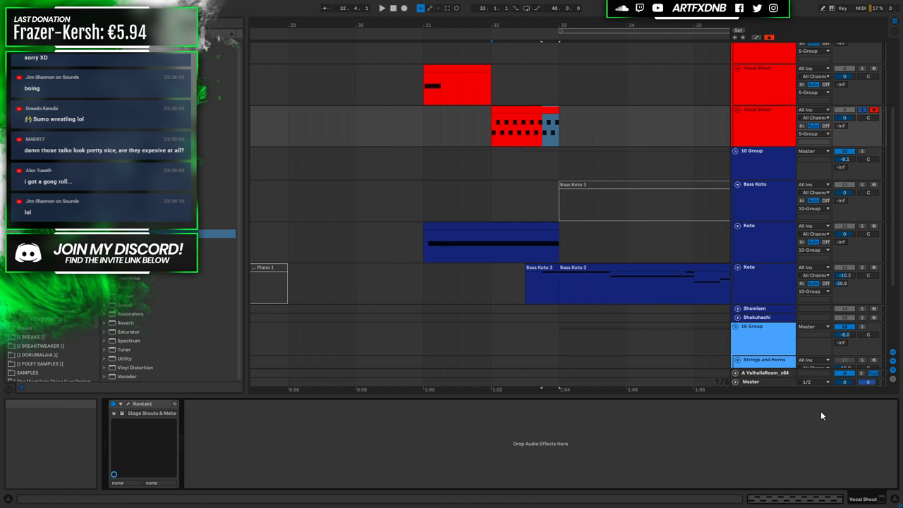
Play the arrangement from bar 31 to check the new shout pattern, and unsolo the duplicated Vocal Shout track
left_click(534, 103)
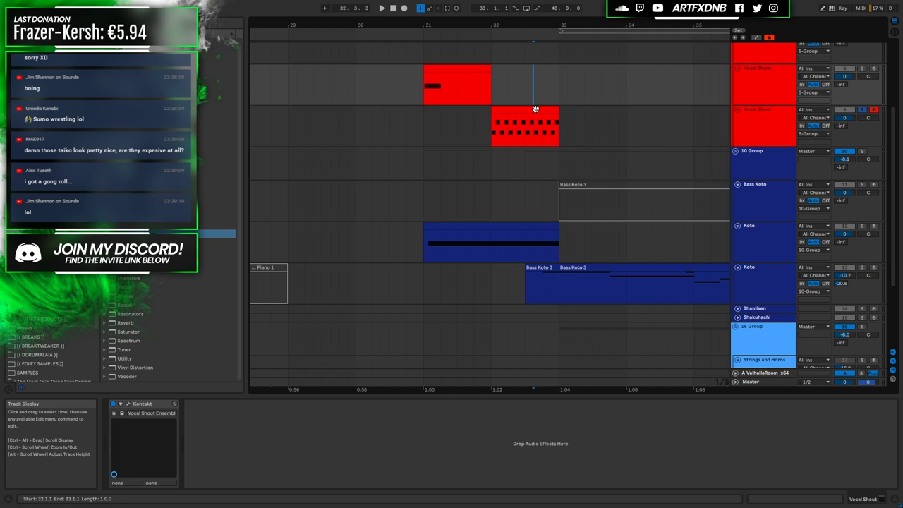
left_click(536, 110)
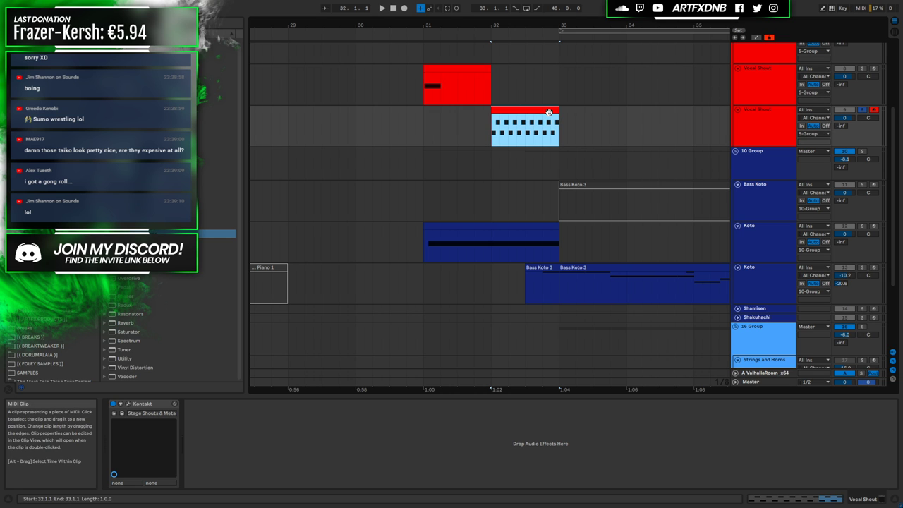
left_click(425, 120)
key("space")
key("space")
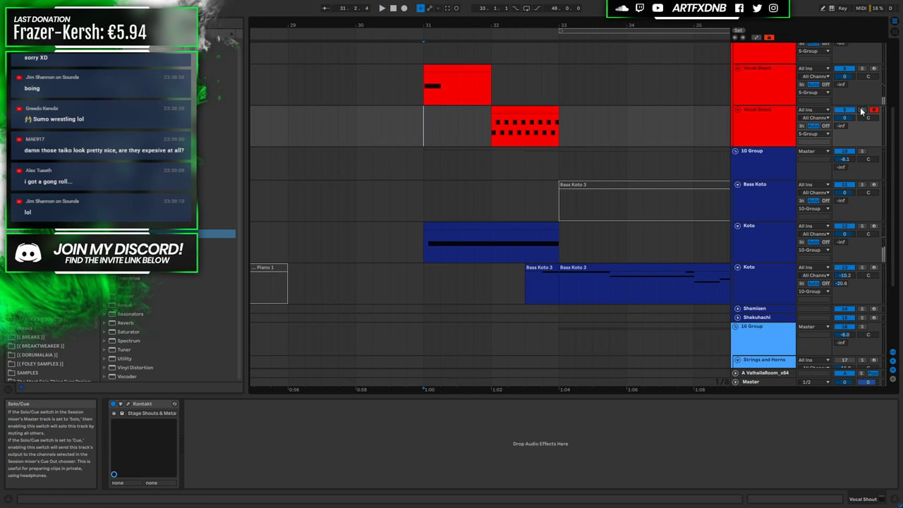
Delete the clip's last three sixteenth notes and extend the C1 note at 1.4.1 to the end of the bar
double_click(526, 119)
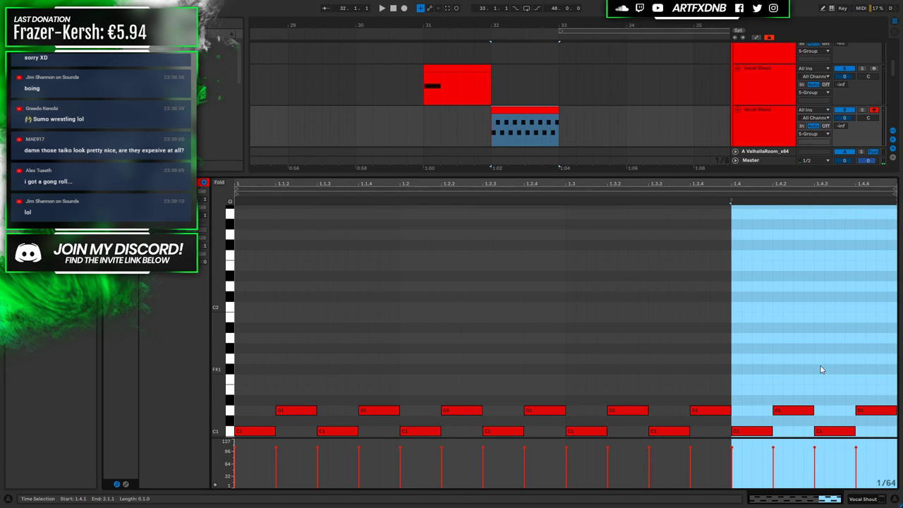
left_click_drag(783, 356, 893, 433)
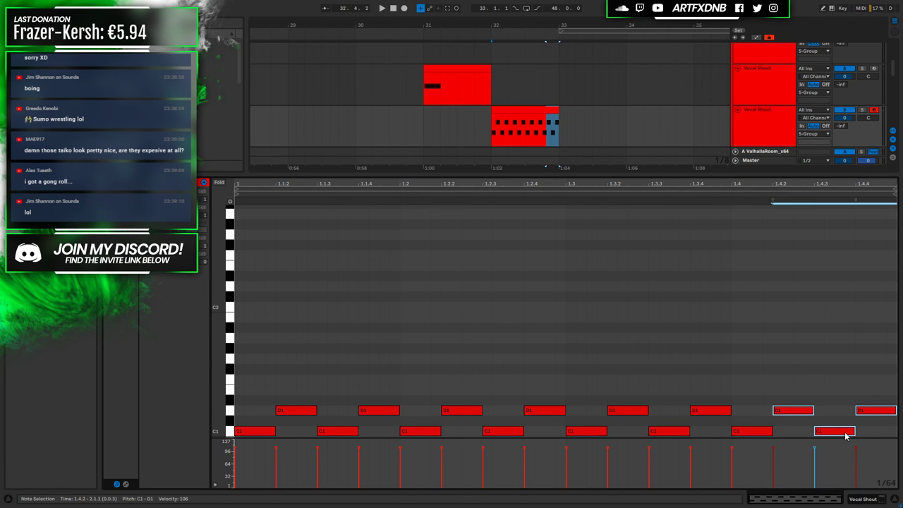
key("Delete")
left_click_drag(772, 431, 896, 431)
Select the sixteenth notes before 1.4, ramp their velocities upward from 1 across the clip, and play the result
scroll(811, 367, "down", 5)
mouse_move(834, 307)
left_mouse_down()
mouse_move(726, 356)
mouse_move(350, 399)
mouse_move(272, 399)
mouse_move(782, 276)
mouse_move(721, 285)
left_mouse_up()
left_click(272, 398)
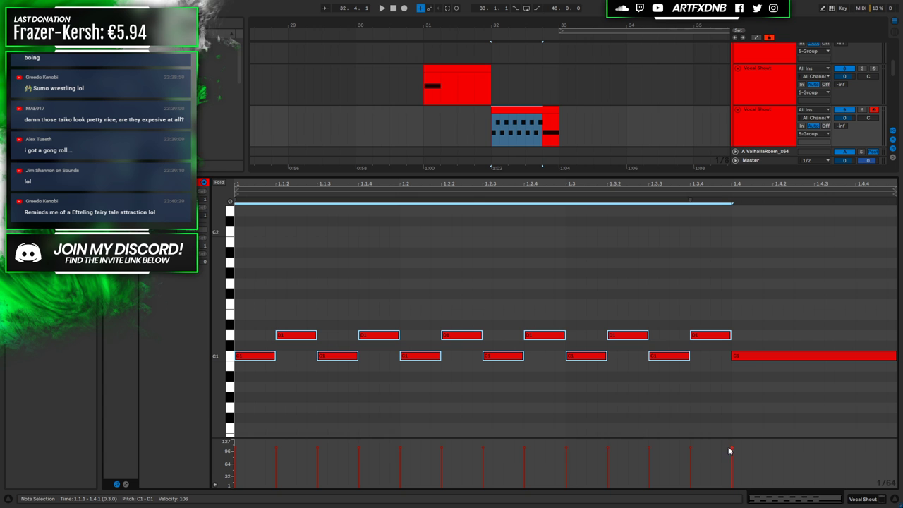
left_click_drag(731, 452, 211, 502)
key("space")
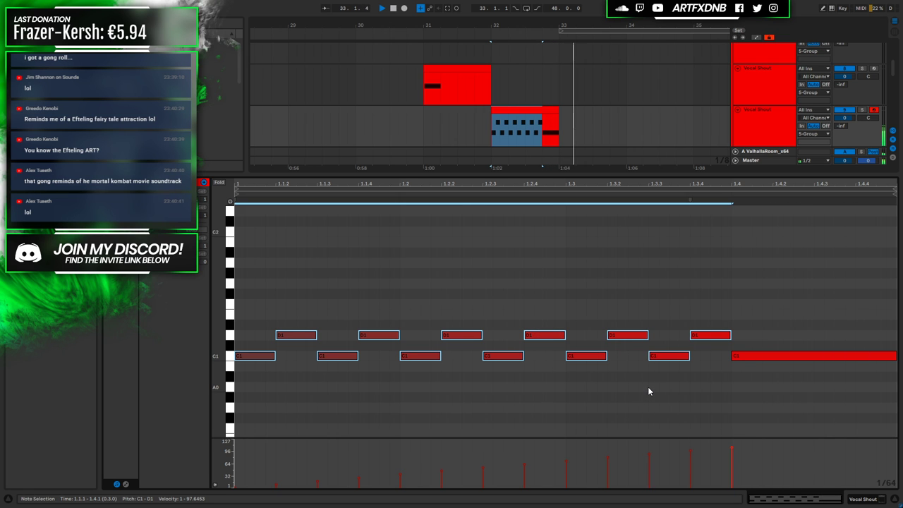
key("space")
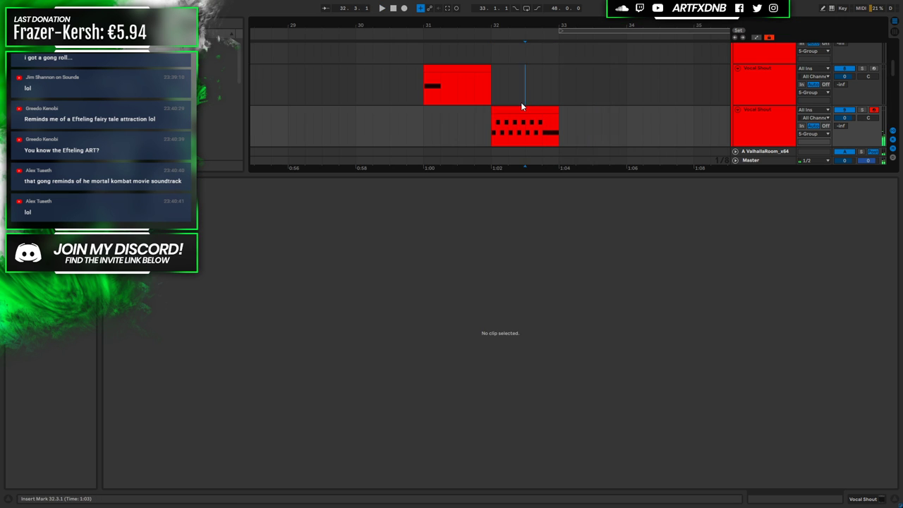
Try the shout clip at earlier positions, starting at 31.2 and at about 30.4.3, and play the arrangement at each
left_click(537, 108)
left_click_drag(537, 108, 488, 115)
left_click(431, 127)
key("space")
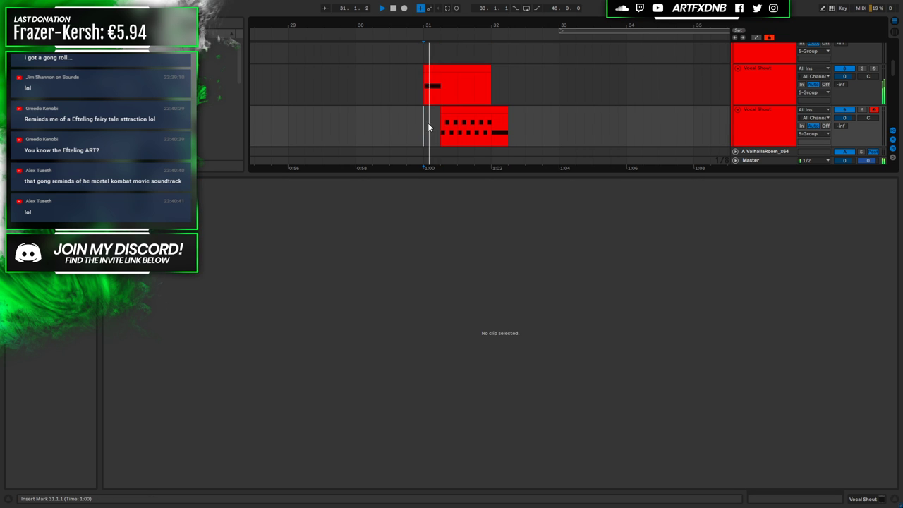
key("space")
left_click(476, 110)
left_click_drag(477, 110, 451, 114)
key("space")
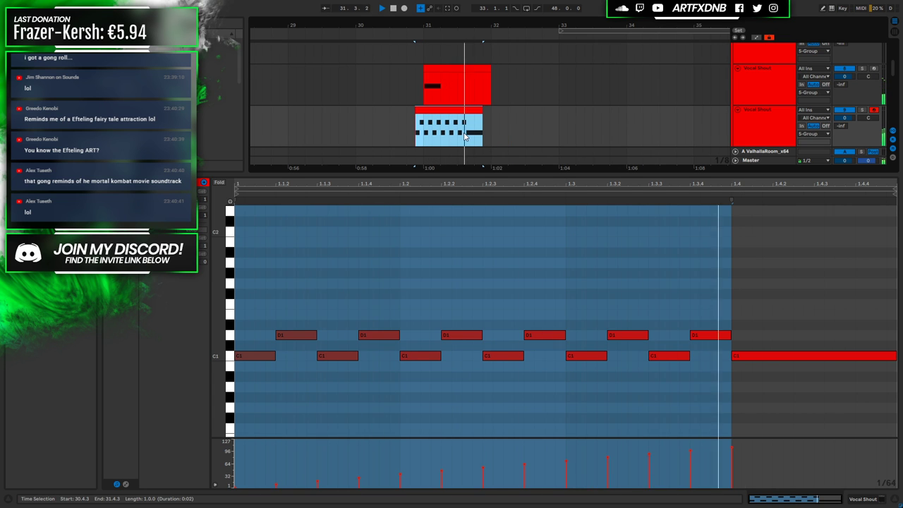
key("space")
Move the shout clip to start at about 31.3.2, transpose its notes up to F1 and G1, and play it
left_click_drag(455, 110, 502, 112)
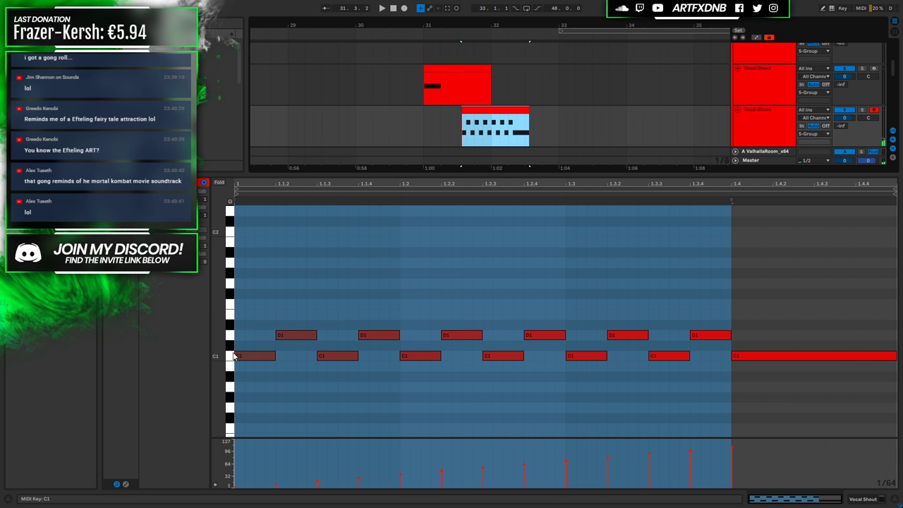
left_click_drag(231, 337, 249, 306)
key("space")
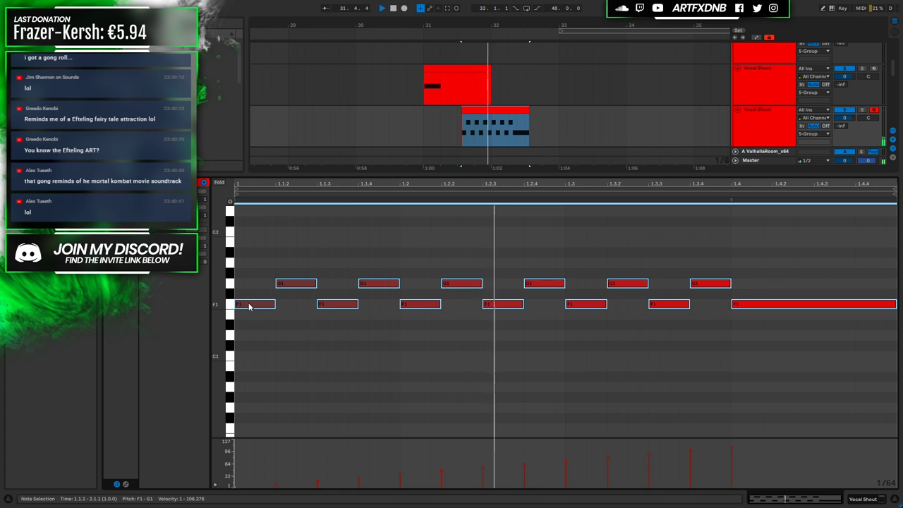
key("space")
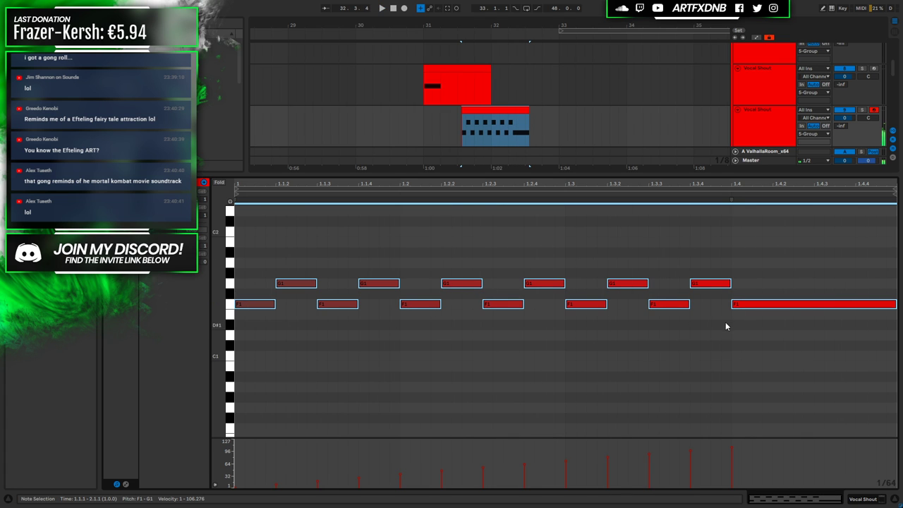
Return to the device view, solo the duplicated Vocal Shout track and play the transposed pattern alone
left_click(860, 499)
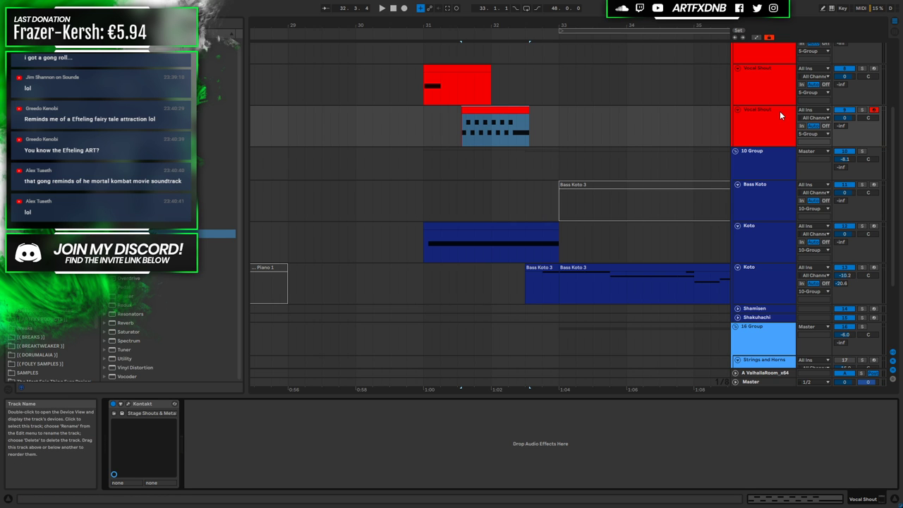
key("space")
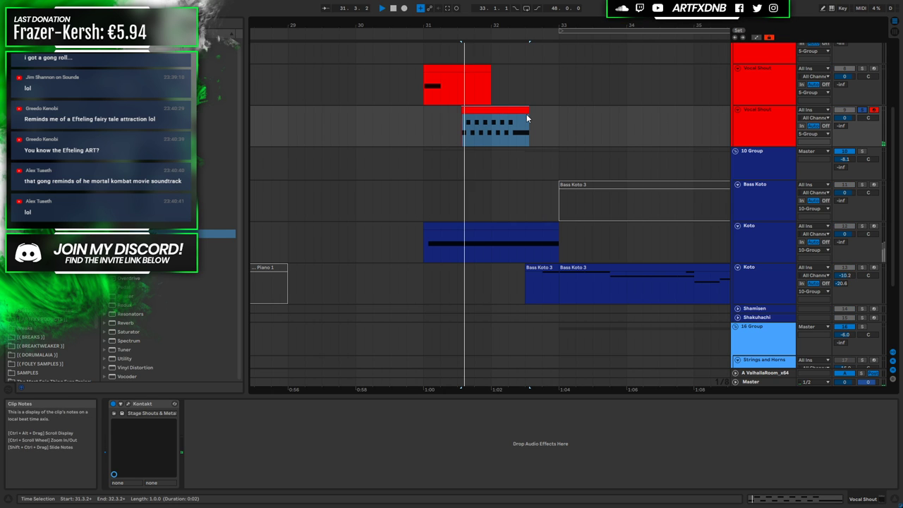
key("space")
Lengthen all the clip's notes by a sixteenth so the short F1 and G1 notes become eighth notes, and play the result
left_click(498, 112)
double_click(498, 112)
left_click_drag(275, 303, 316, 304)
key("space")
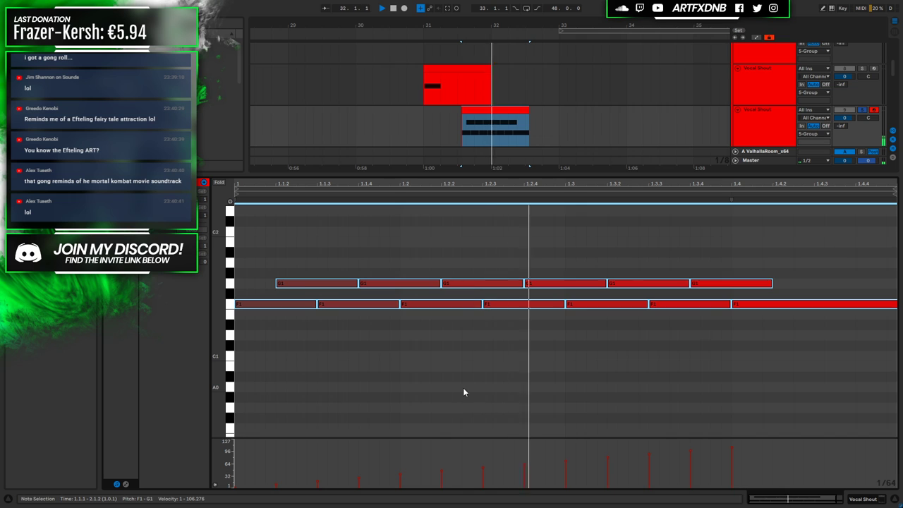
key("space")
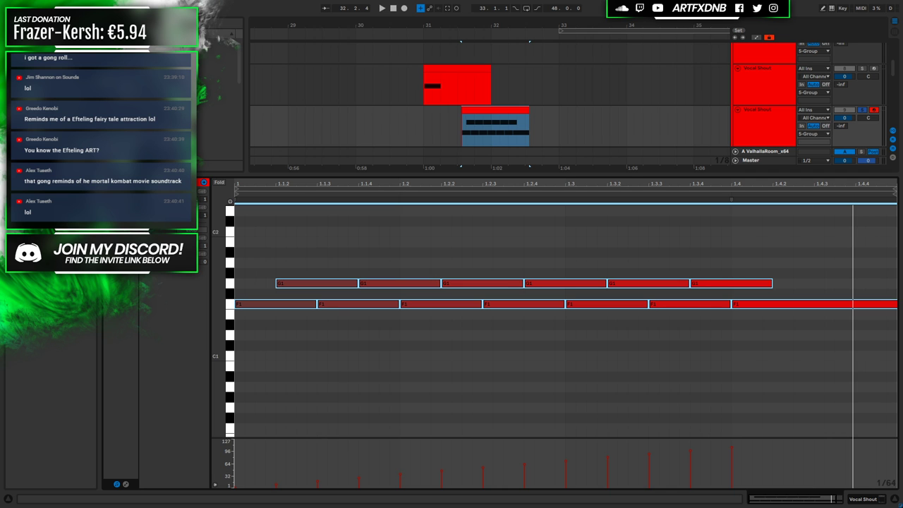
Delete the F1–G1 clip from the duplicated Vocal Shout track
left_click(857, 499)
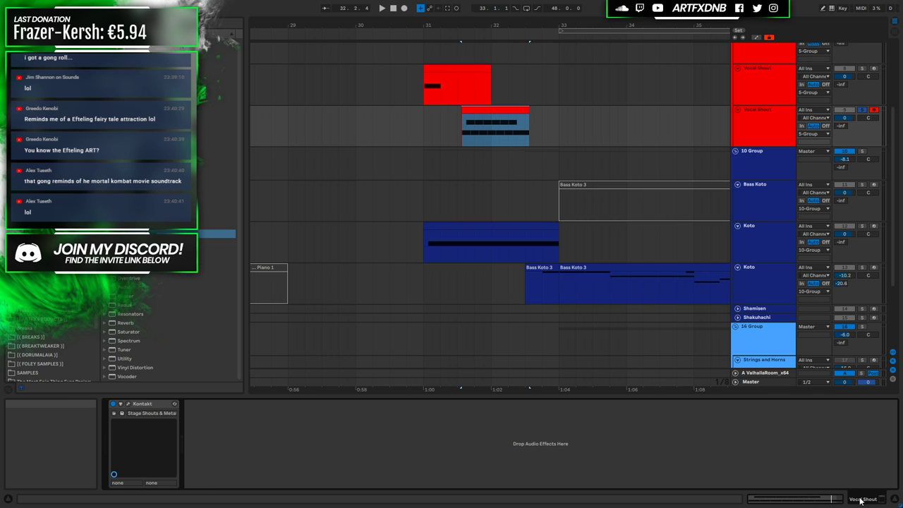
left_click(492, 130)
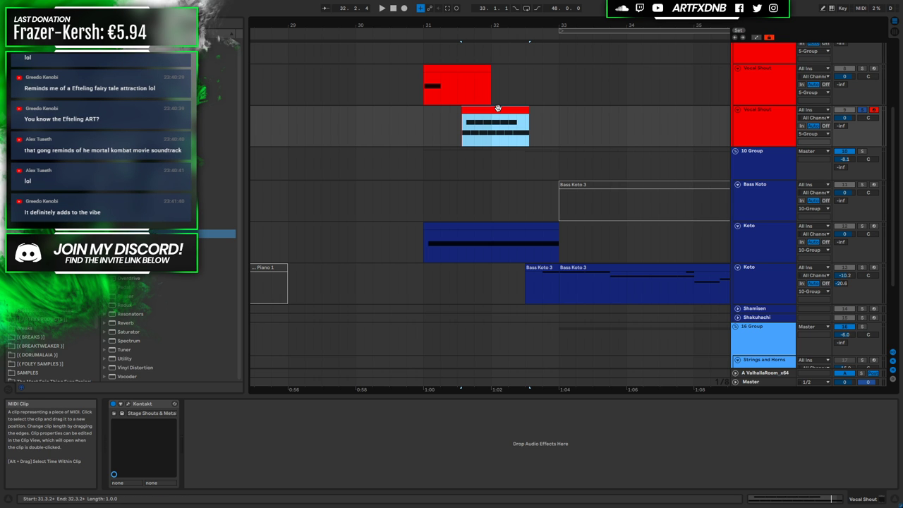
left_click(466, 134)
key("Delete")
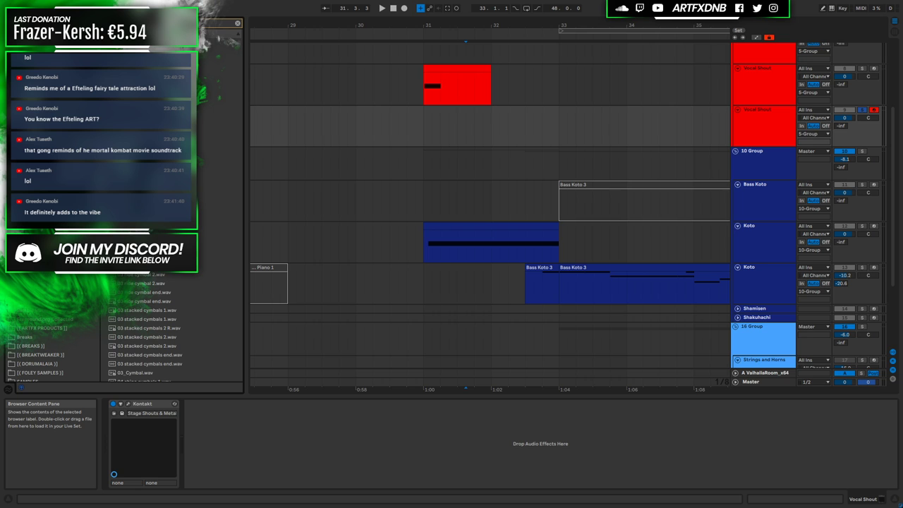
Preview cymbal samples from the beginning of the browser results, listening for one that suits the fill
left_click(216, 86)
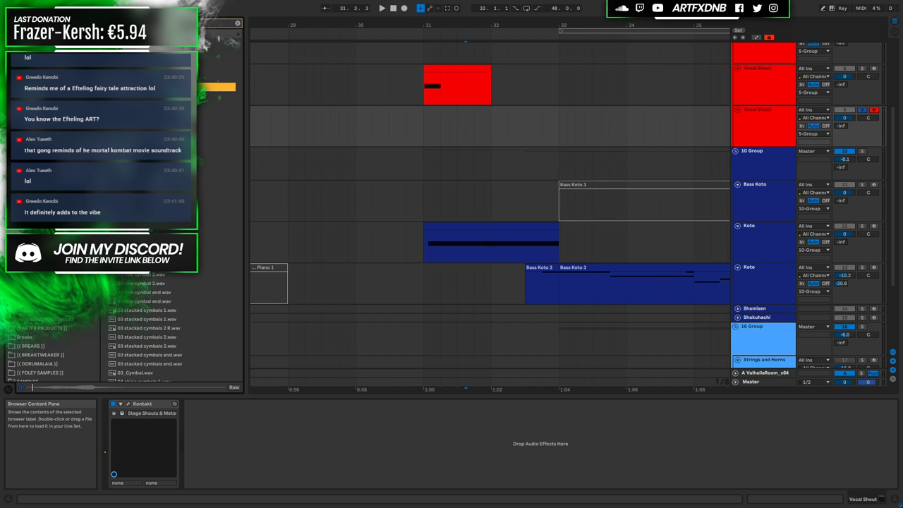
scroll(198, 198, "down", 5)
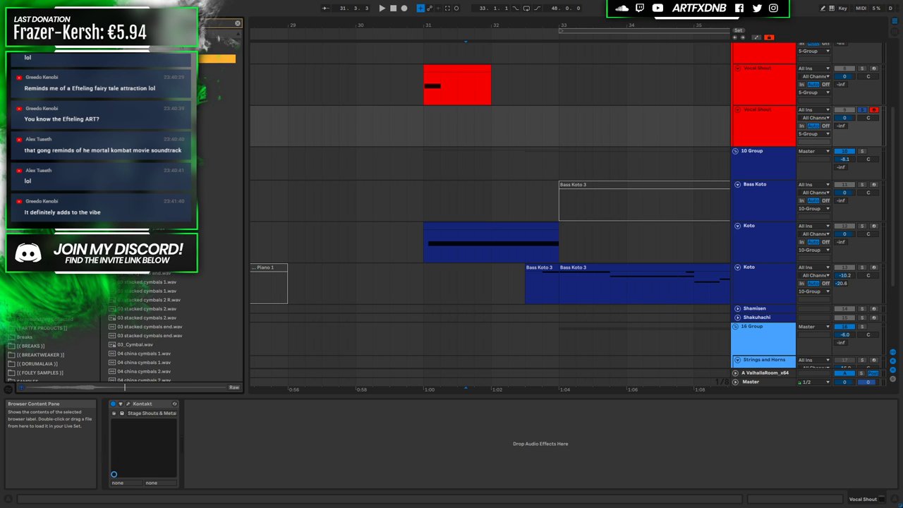
scroll(197, 198, "down", 3)
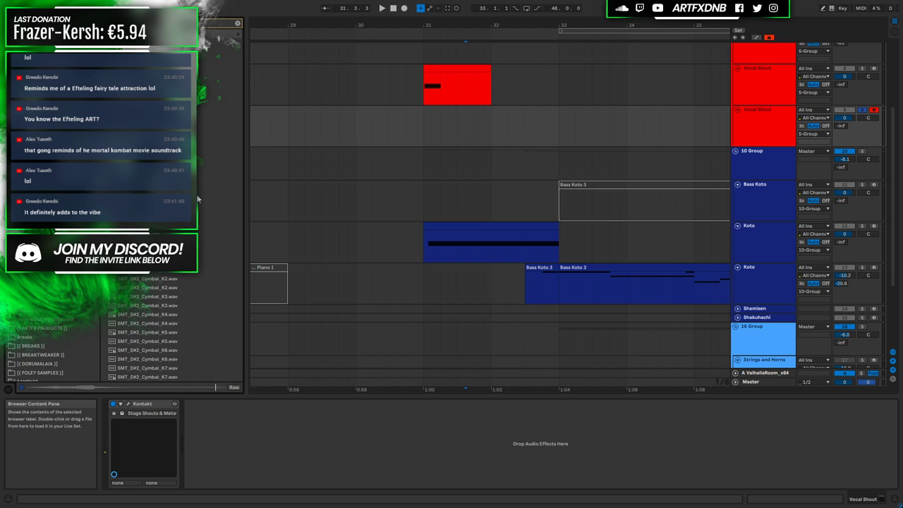
left_click(215, 118)
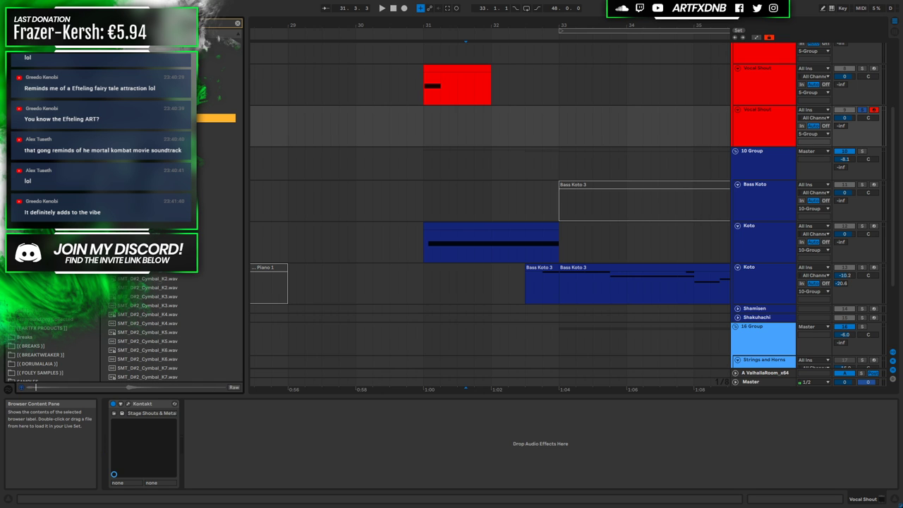
scroll(204, 237, "down", 5)
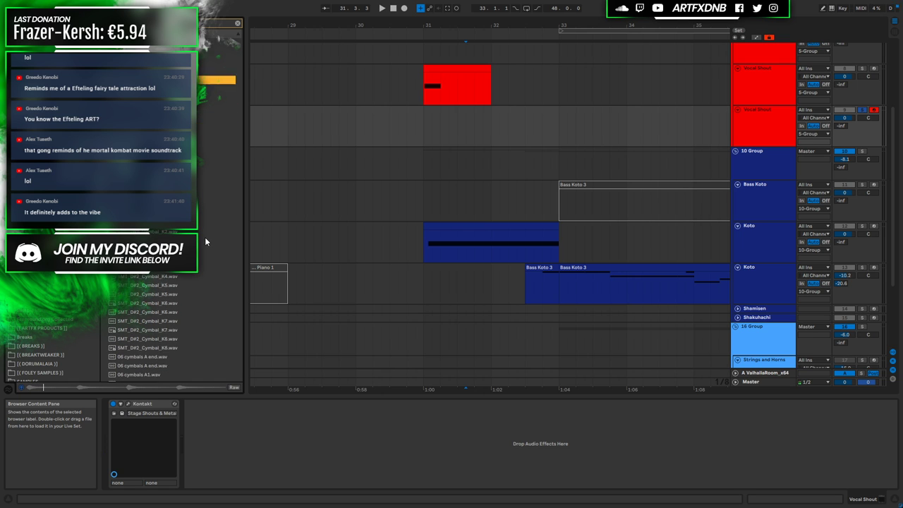
scroll(201, 240, "down", 8)
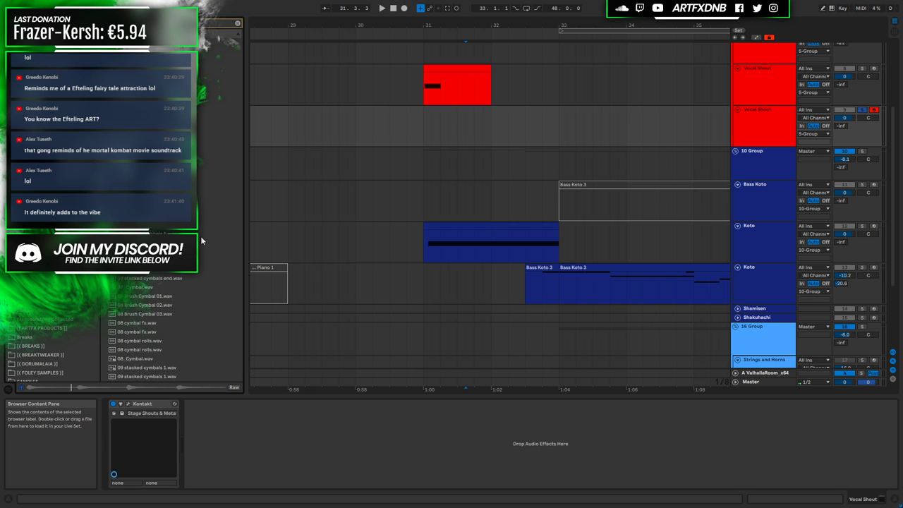
left_click(192, 218)
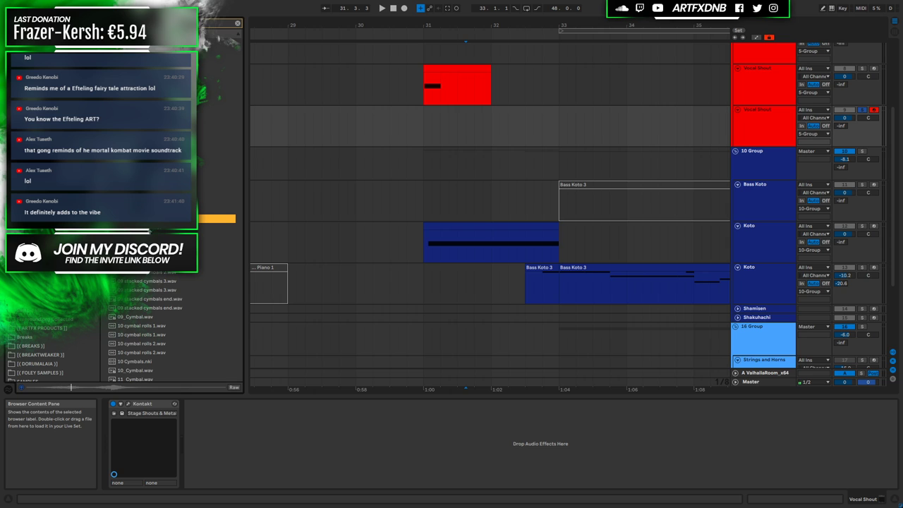
left_click(153, 228)
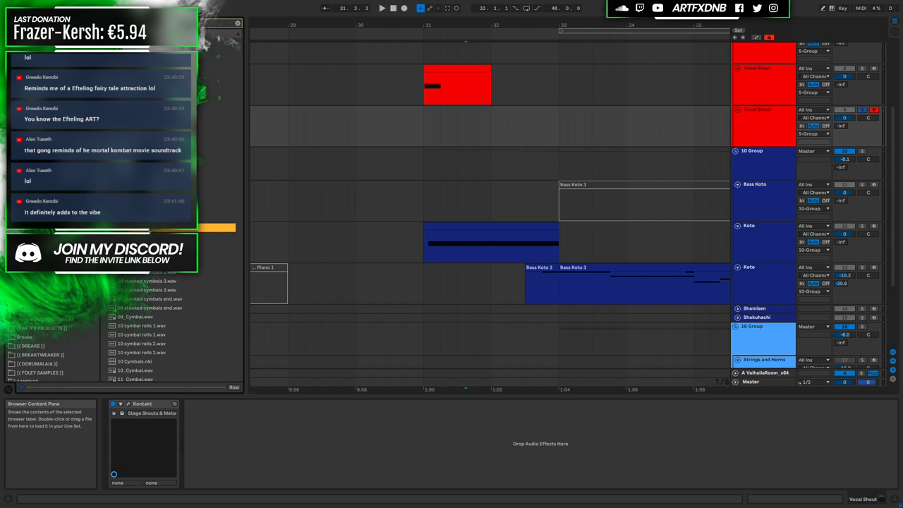
Audition the cymbal roll samples, from 10 cymbal rolls 1.wav and 2.wav to 12 cymbal rolls 2.wav and 12 cymbal rolls.wav
left_click(147, 325)
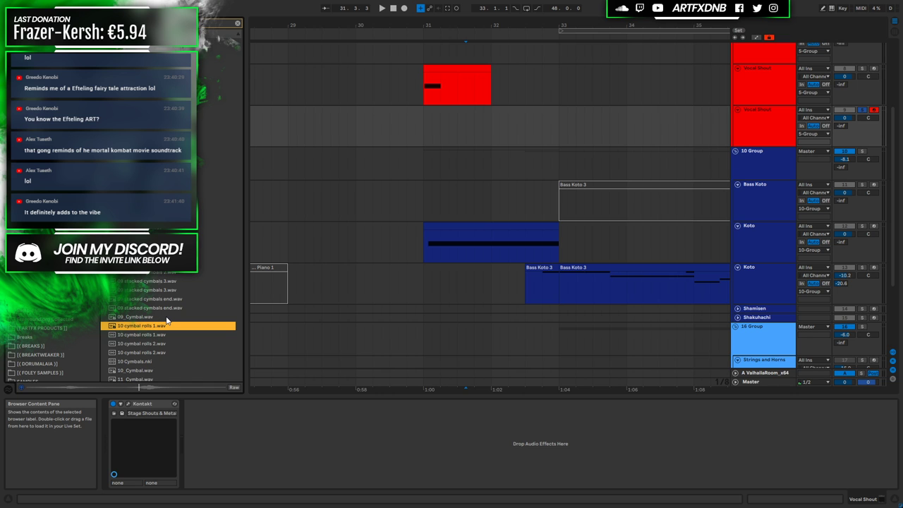
left_click(153, 336)
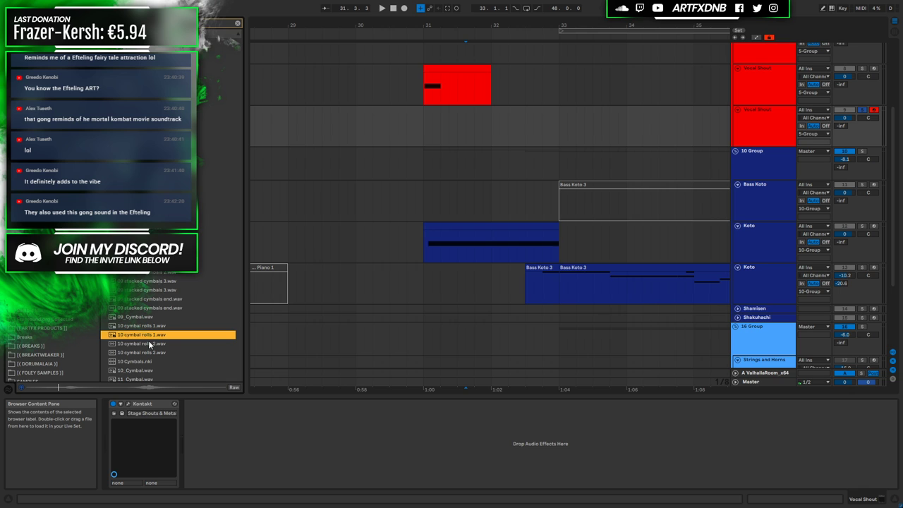
left_click(149, 346)
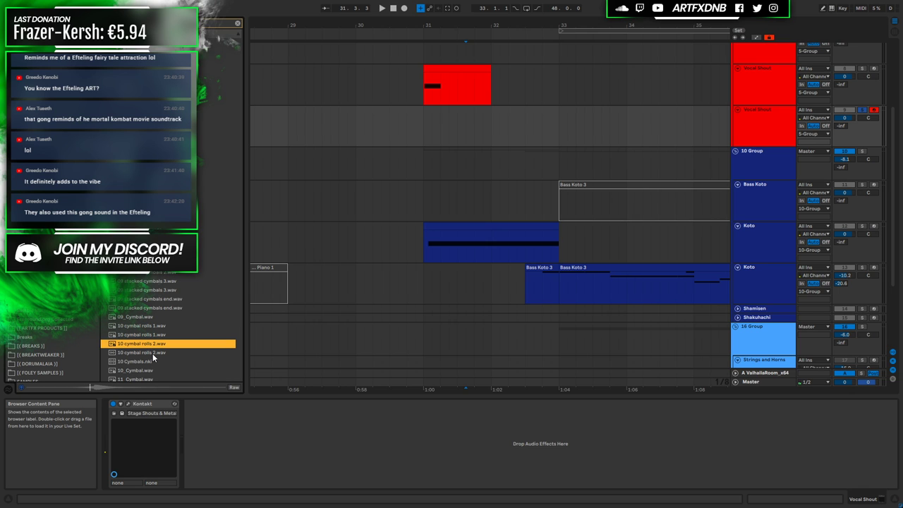
left_click(152, 352)
scroll(152, 335, "down", 3)
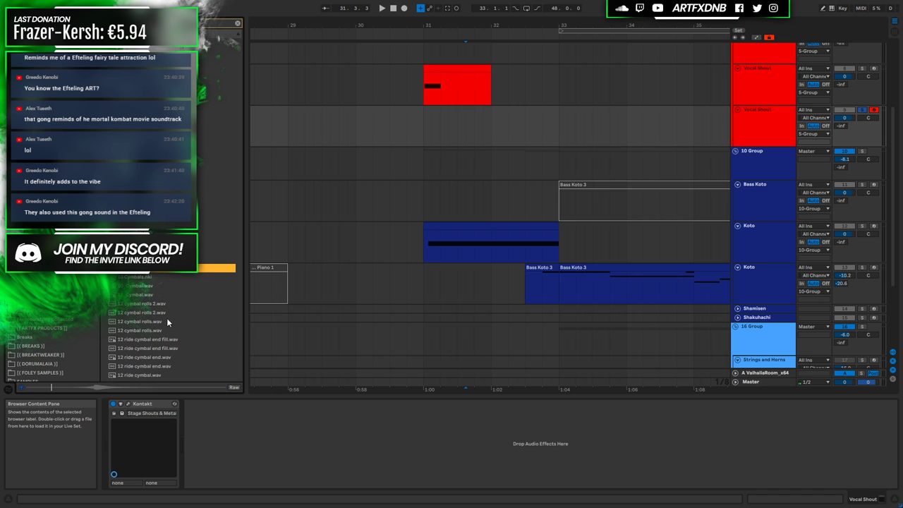
left_click(142, 305)
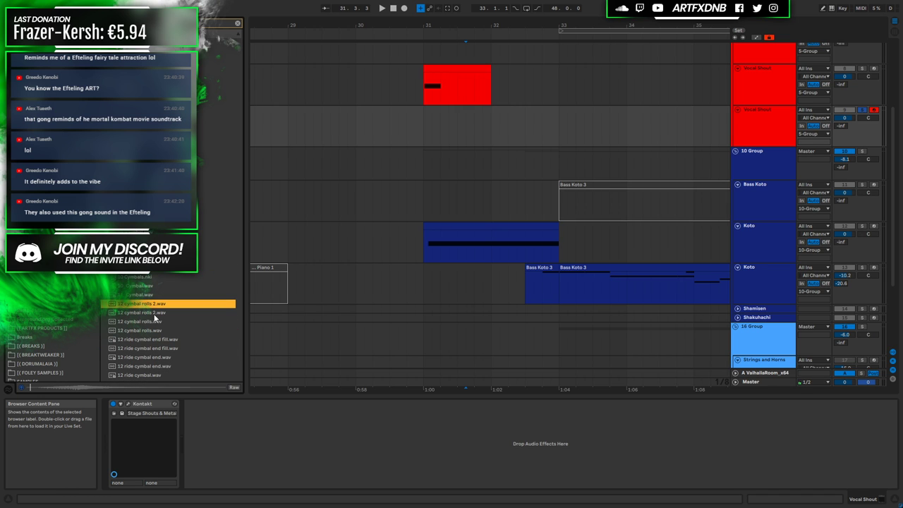
left_click(152, 312)
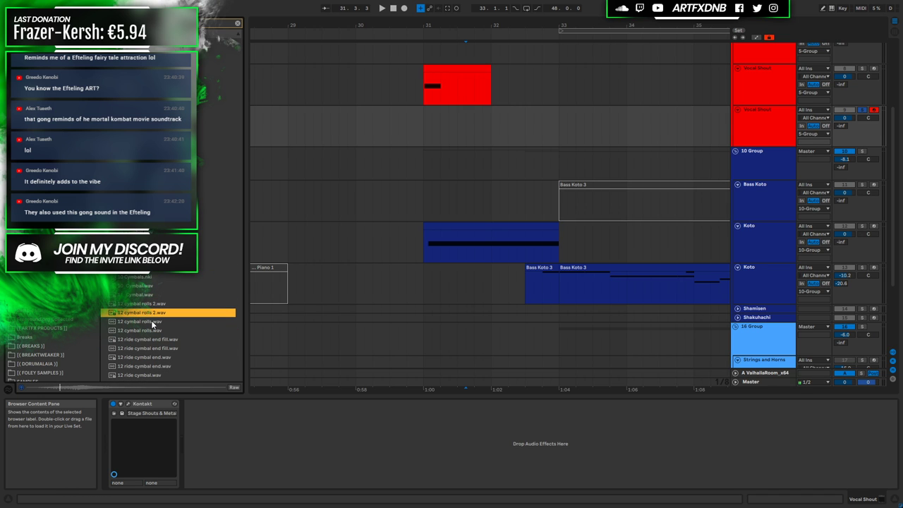
left_click(152, 321)
left_click(154, 329)
scroll(185, 335, "down", 5)
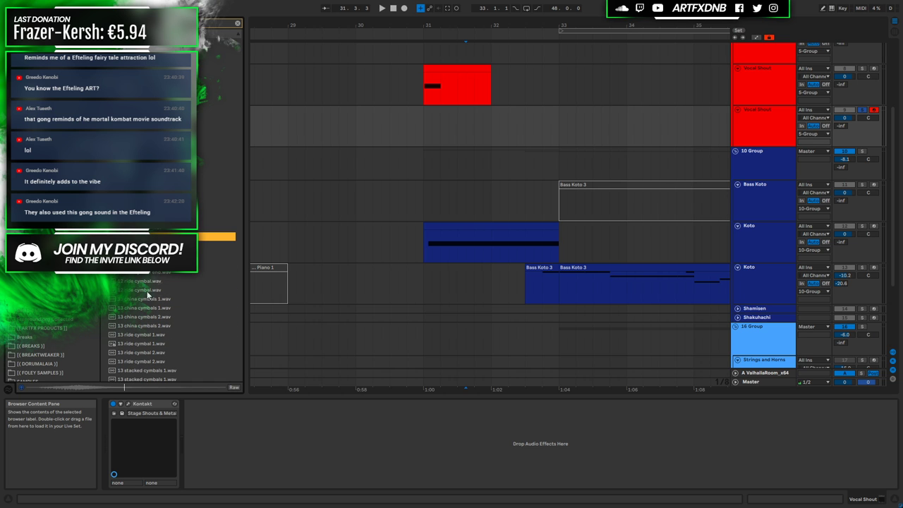
Load the 12 ride cymbal sample onto the duplicated Vocal Shout track, and undo the load
double_click(148, 292)
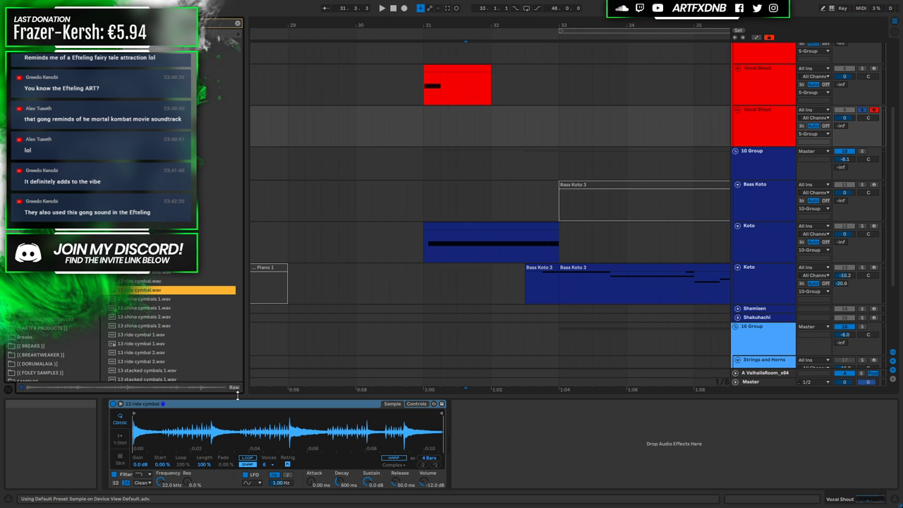
key("ctrl+z")
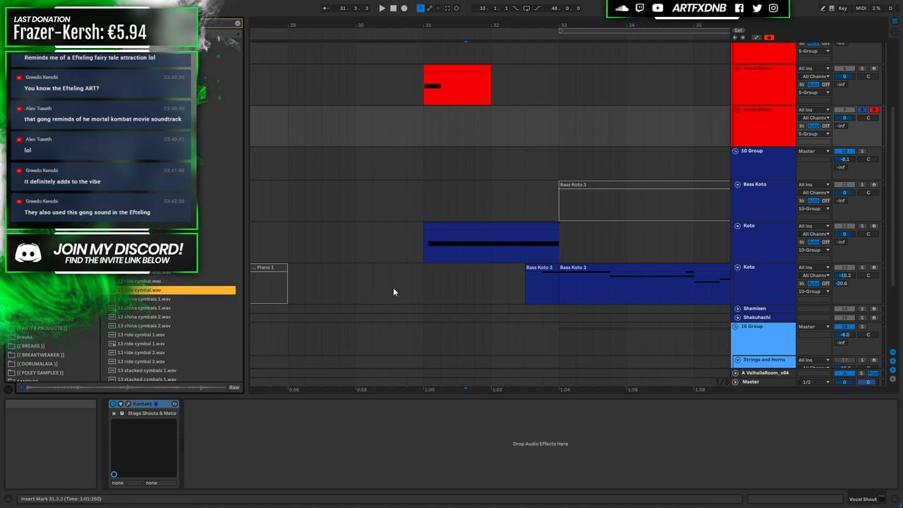
Preview further cymbal samples in the browser results, between the 13 ride cymbal and 18 cymbals files
scroll(158, 305, "down", 1)
scroll(159, 304, "down", 3)
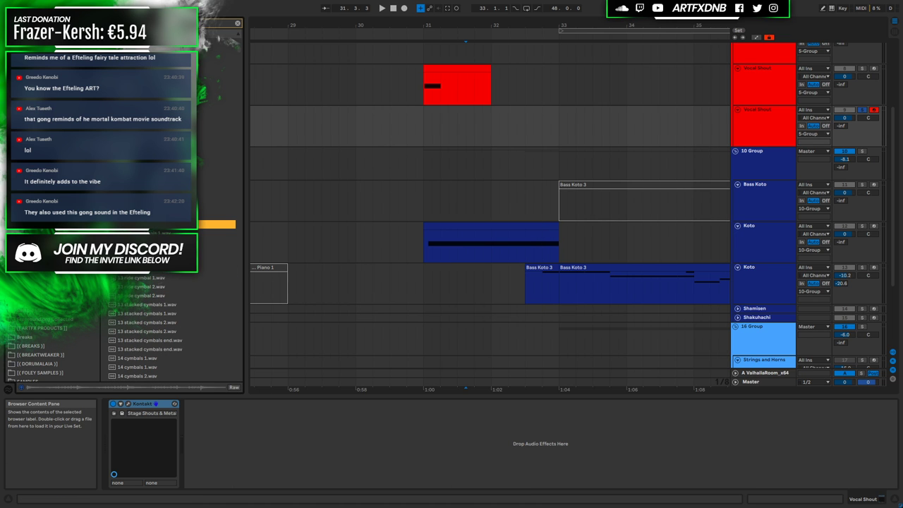
scroll(164, 332, "down", 6)
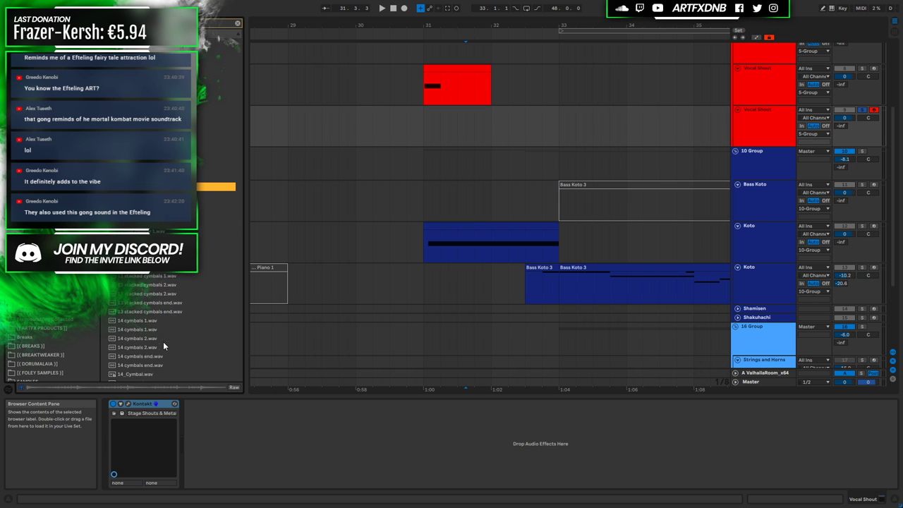
scroll(159, 282, "down", 6)
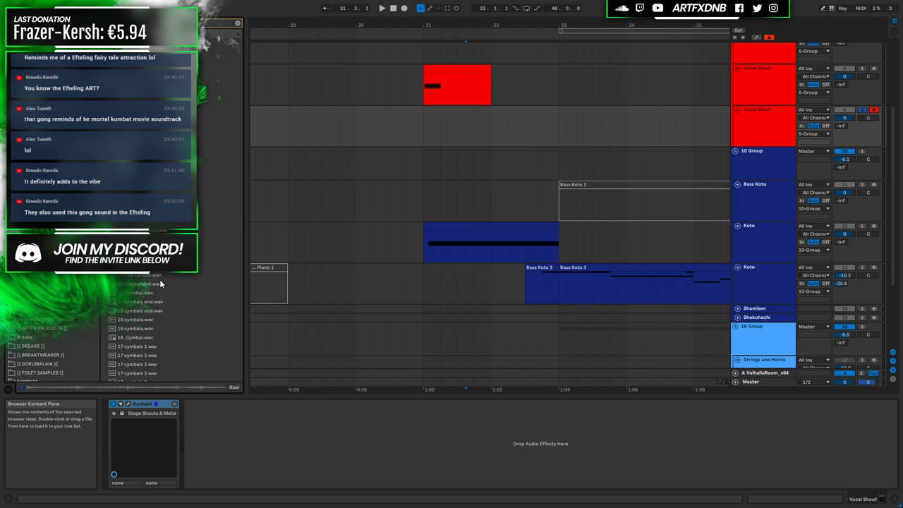
scroll(160, 325, "up", 6)
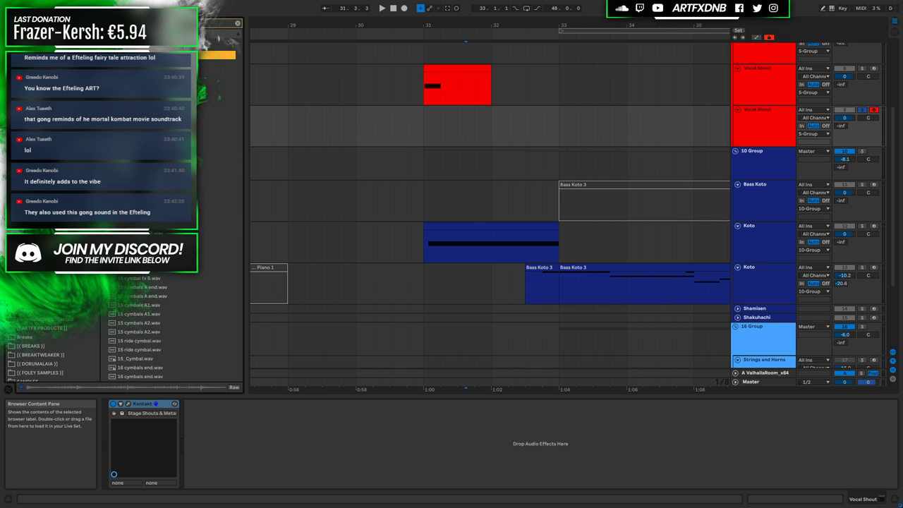
key("Down")
key("Down")
key("Down")
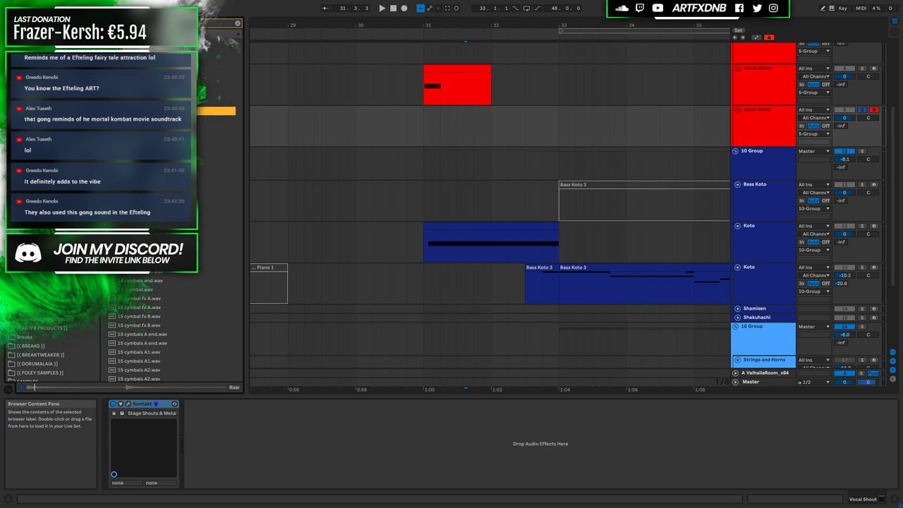
key("Down")
scroll(141, 325, "down", 6)
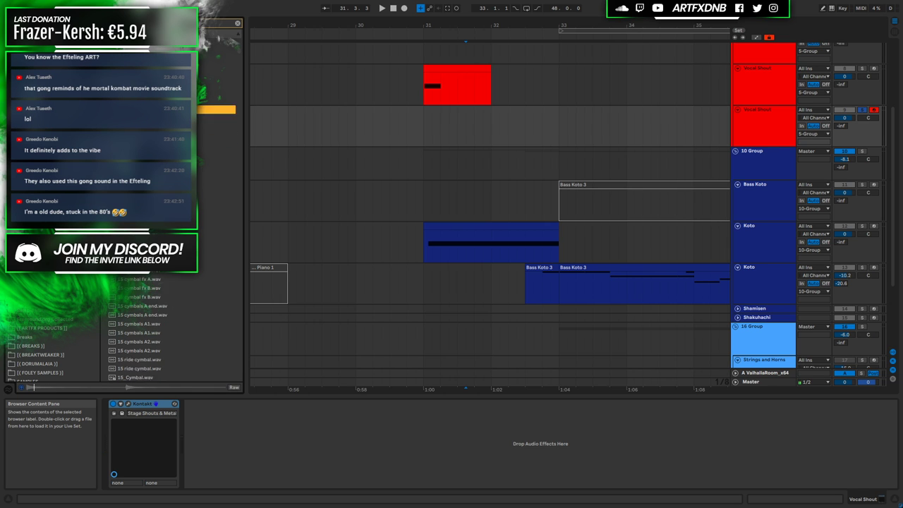
key("Down")
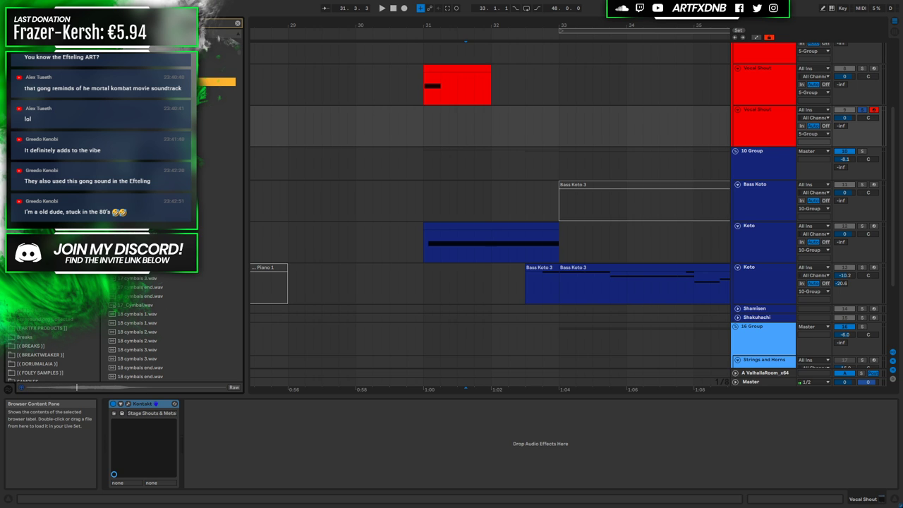
key("Down")
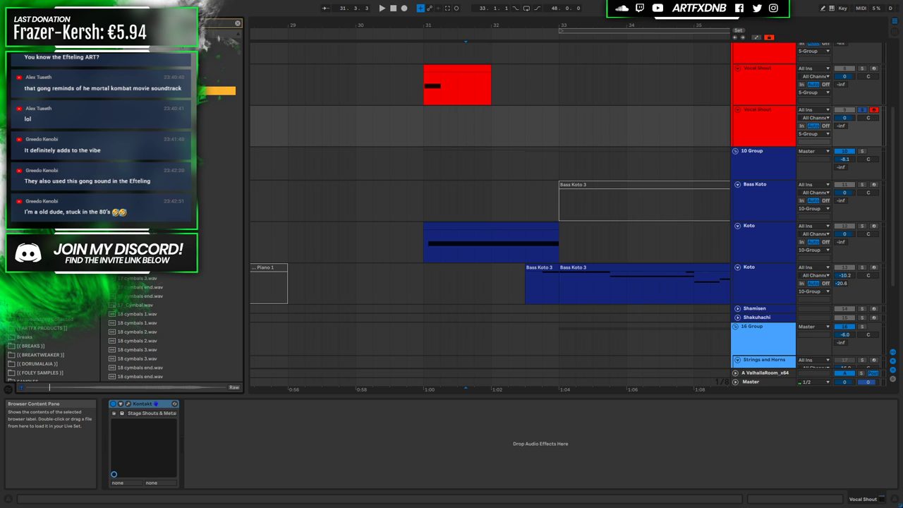
Preview another cymbal sample and look through the remaining results, past the 31 cymbal rolls and 33 mallets cymbal files
key("Down")
left_click(155, 198)
scroll(155, 198, "down", 2)
scroll(155, 198, "down", 10)
scroll(144, 328, "down", 8)
scroll(141, 328, "down", 10)
scroll(141, 328, "down", 4)
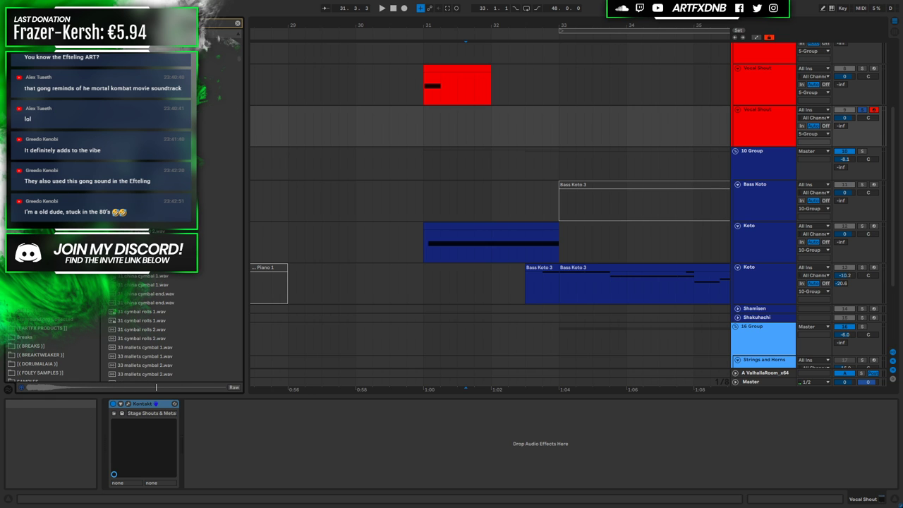
scroll(141, 328, "down", 5)
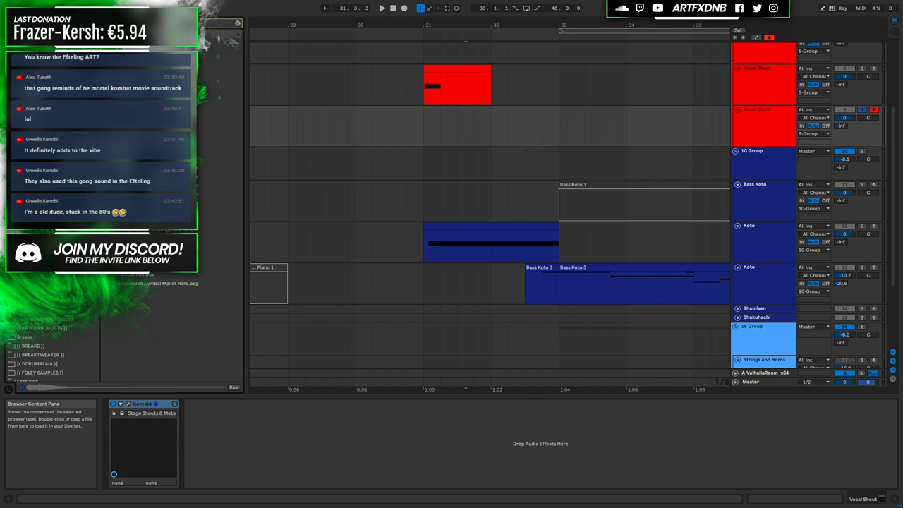
Audition the narrowed cymbal results one by one, working upward from just above Suspended Cymbal Mallet Rolls.adg
left_click(146, 276)
key("Up")
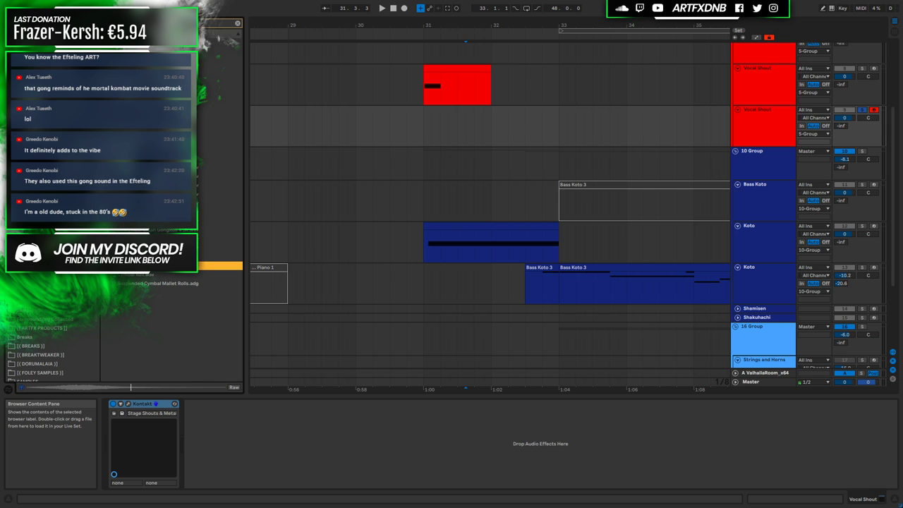
key("Up")
key("Up")
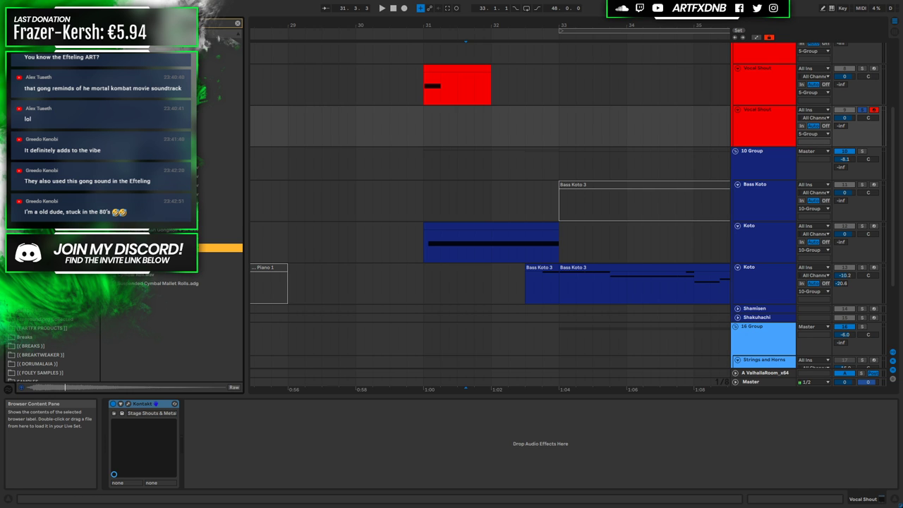
key("Up")
key("Up")
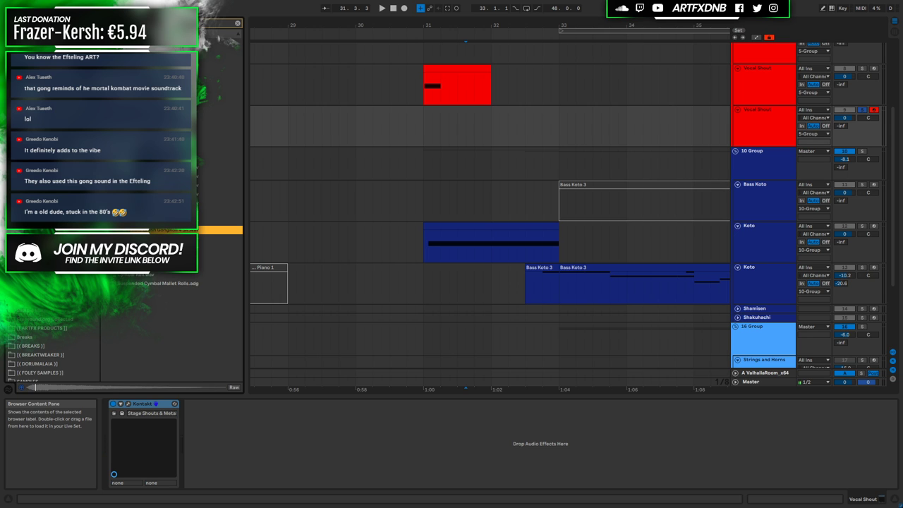
key("Up")
key("Up")
key("Up")
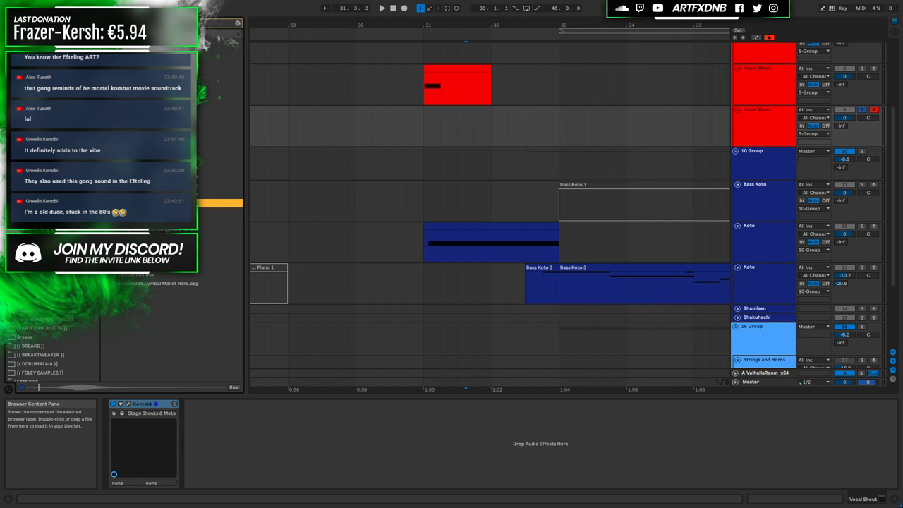
key("Up")
key("Up")
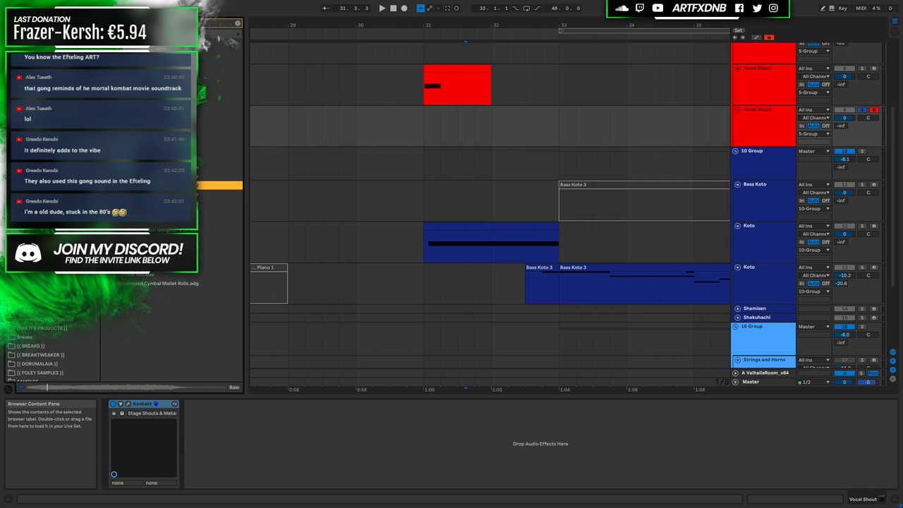
key("Up")
key("Up")
key("Up")
key("Up")
key("Up")
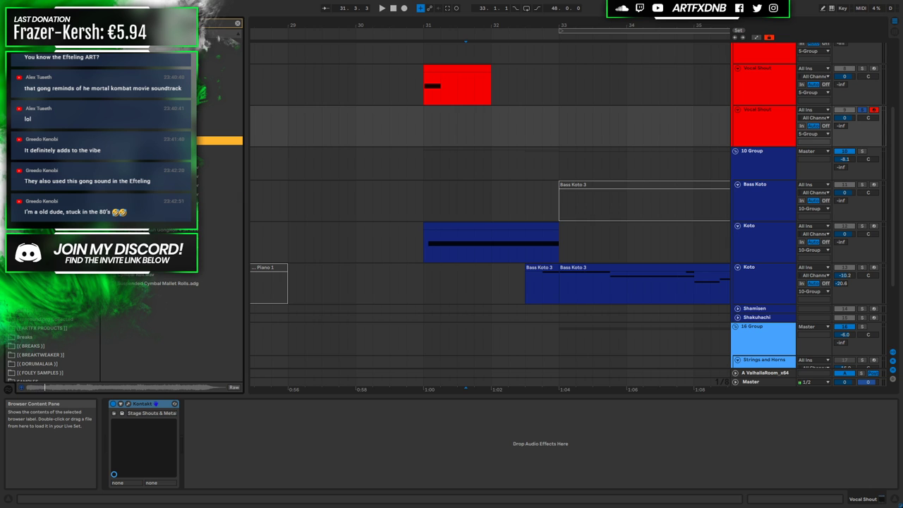
key("Down")
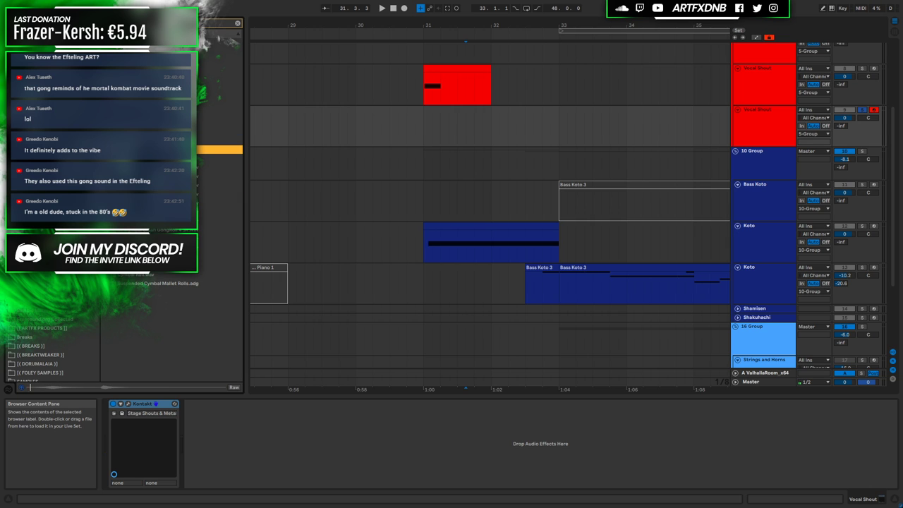
key("Up")
key("Up")
key("Up")
key("Up")
key("Up")
key("Up")
key("Up")
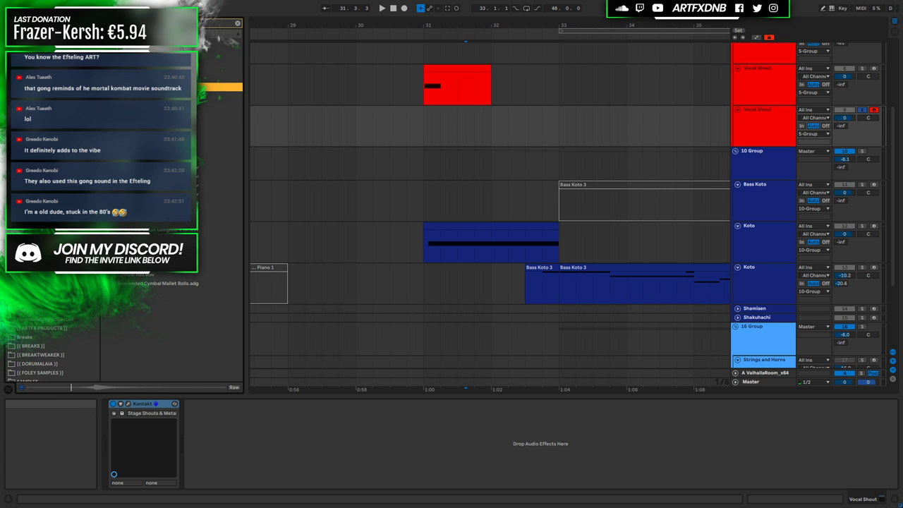
Check the roll samples from the Cymatics files down to the cymbal rolls, and clear the browser search
key("Left")
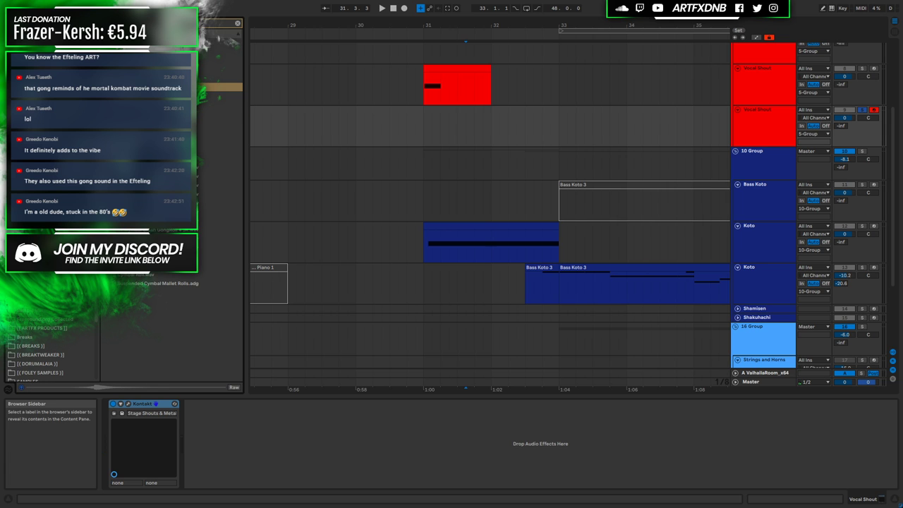
key("Right")
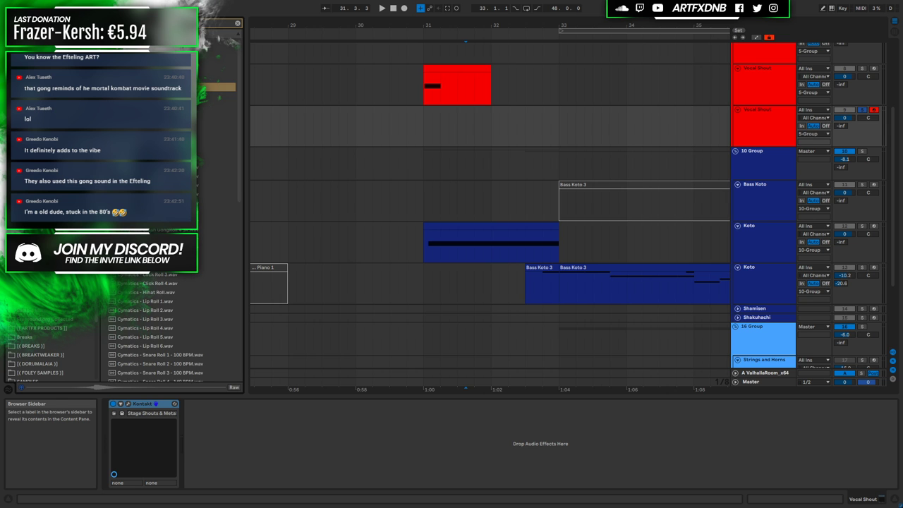
scroll(204, 236, "down", 8)
scroll(204, 245, "down", 5)
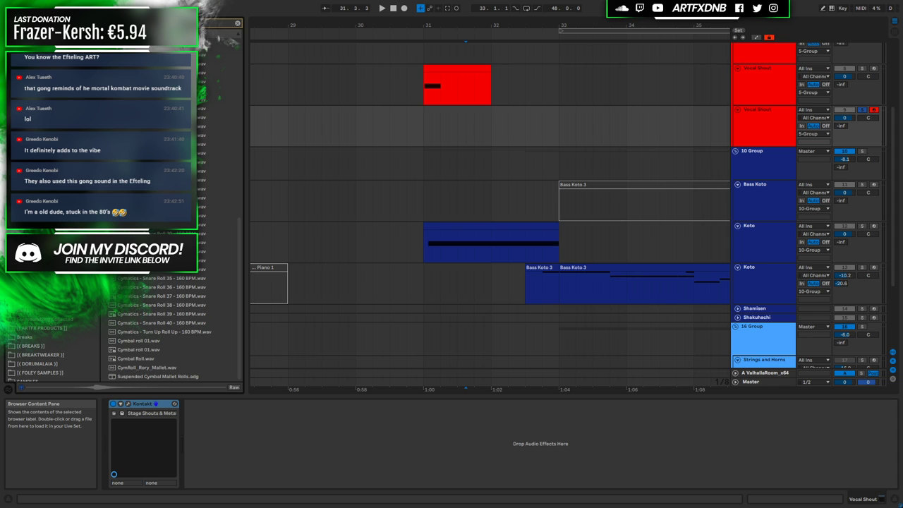
left_click(237, 23)
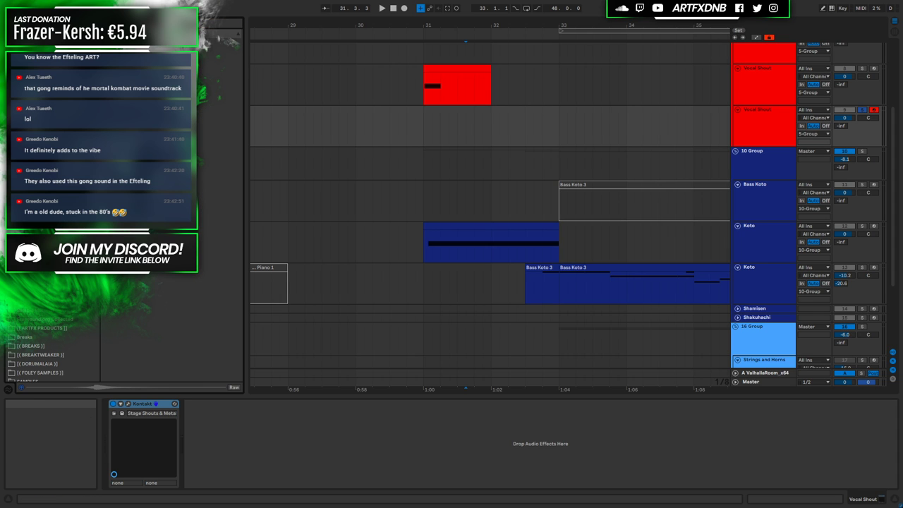
Play the arrangement from 30.3.3 and listen to the fill leading into the Koto and Piano section at bar 33
left_click(422, 93)
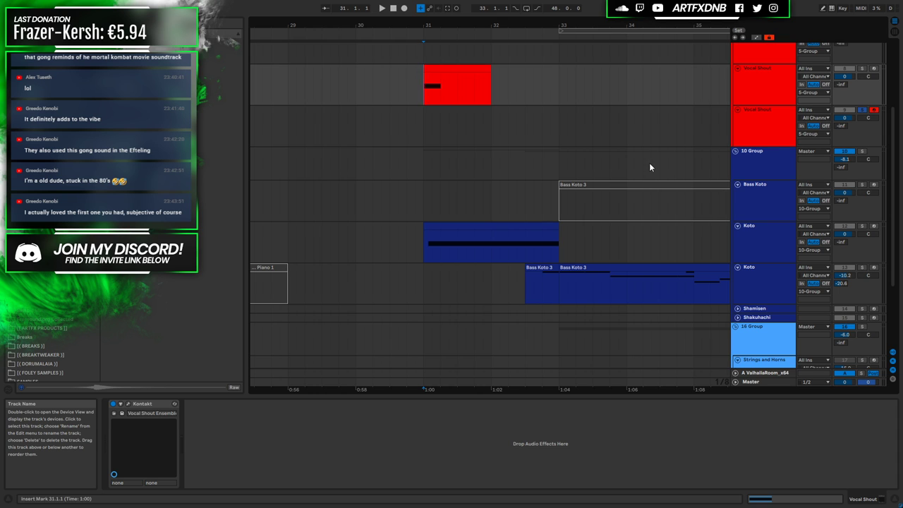
left_click(397, 73)
key("space")
scroll(652, 190, "up", 1)
scroll(653, 189, "up", 2)
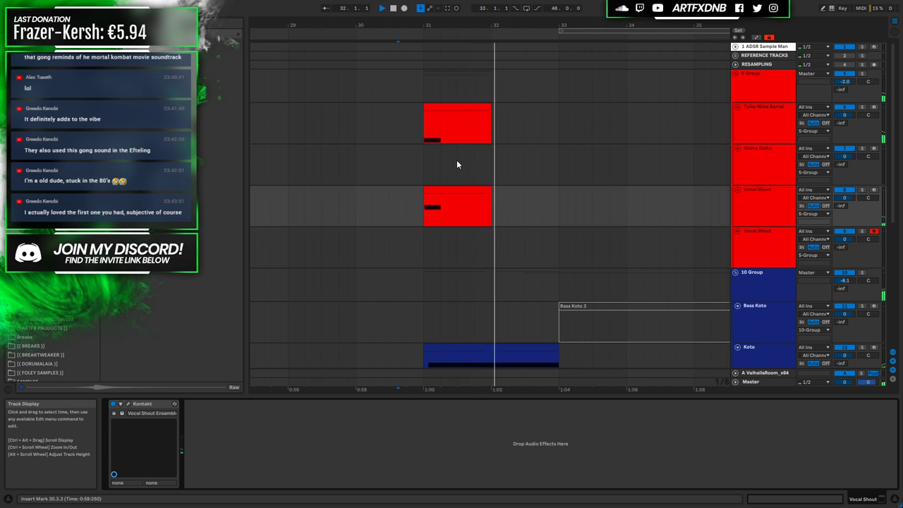
scroll(460, 160, "down", 2)
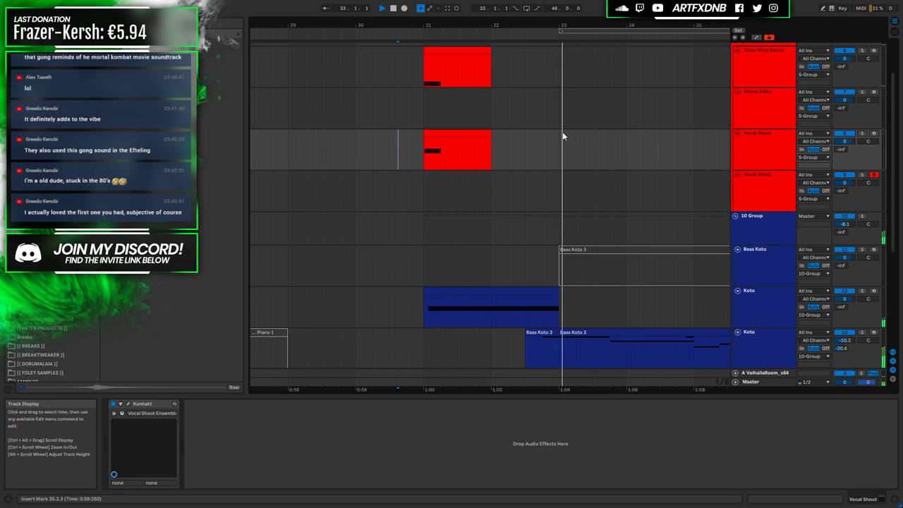
left_click_drag(494, 389, 466, 367)
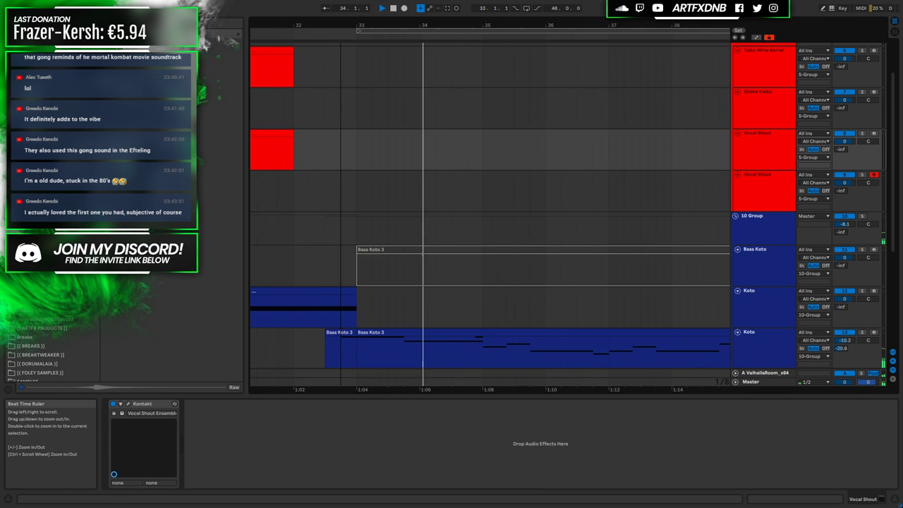
scroll(627, 240, "down", 3)
scroll(699, 282, "up", 3)
scroll(701, 294, "down", 5)
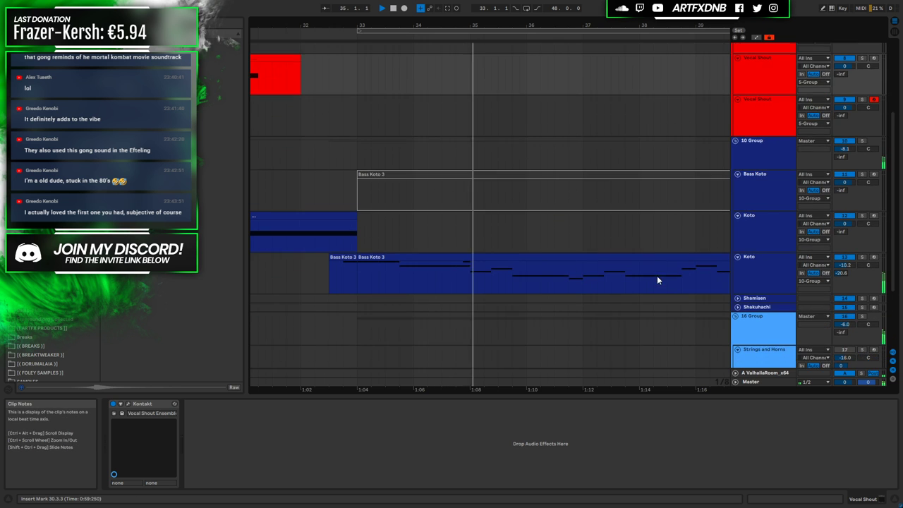
scroll(545, 37, "down", 6)
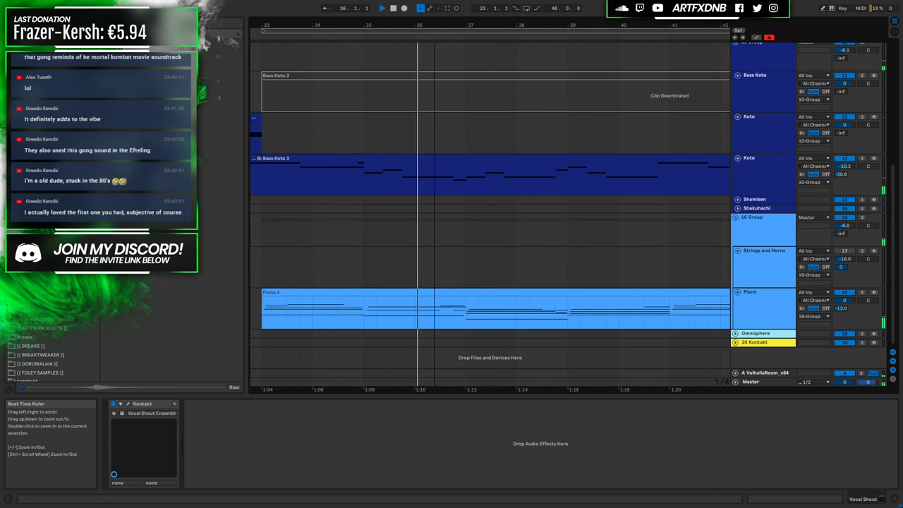
scroll(567, 291, "up", 2)
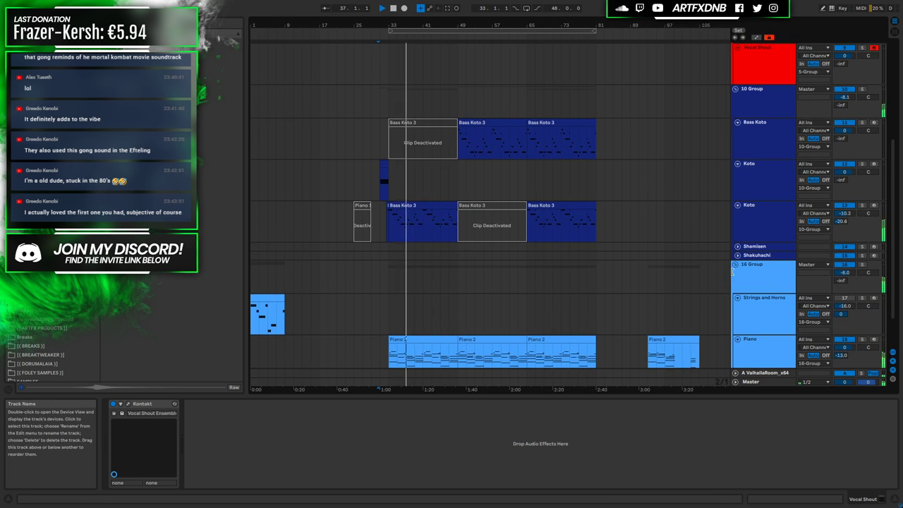
Fold all tracks in the arrangement, inspect the Omnisphere and 20 Kontakt tracks, and stop playback
key("alt+u")
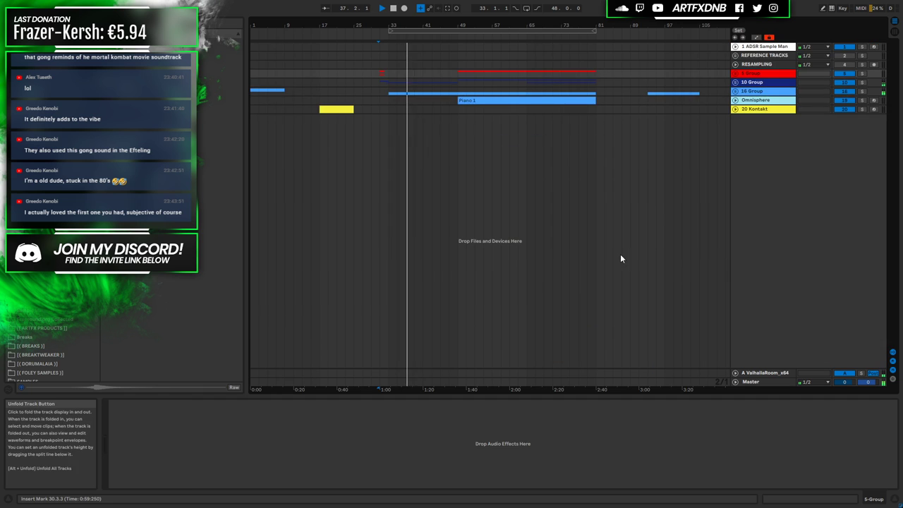
left_click(735, 99)
left_click(571, 100)
left_click(531, 107)
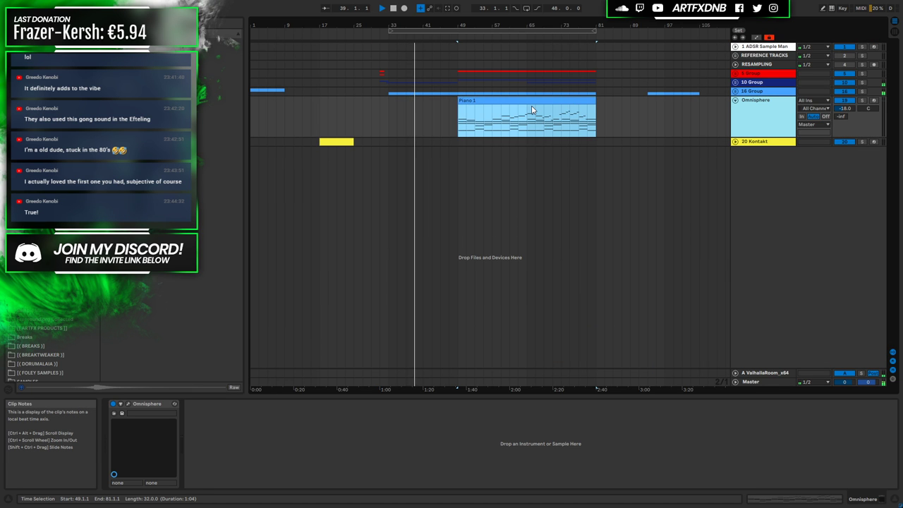
left_click(735, 141)
key("space")
left_click(735, 99)
left_click(735, 109)
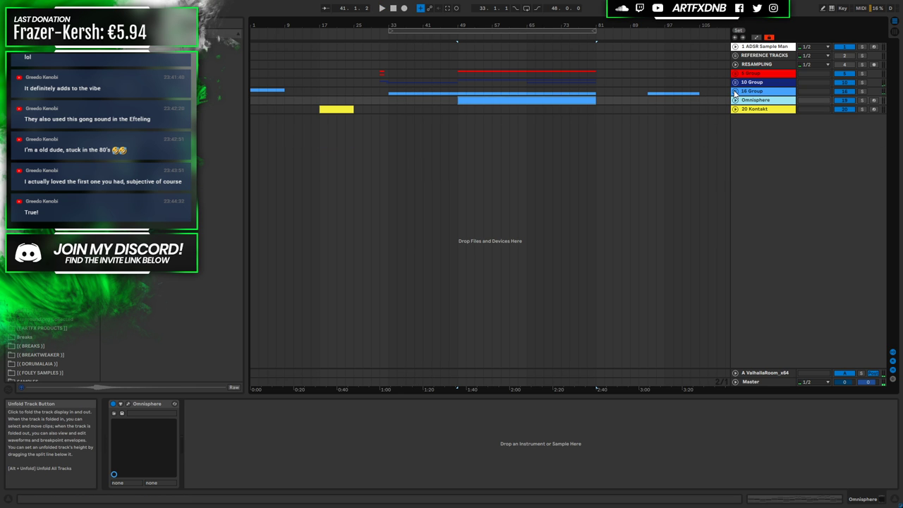
Unfold the 10 Group and reactivate the Bass Koto 3 clip spanning bars 33 to 49 on the Bass Koto track
left_click(737, 84)
left_click(736, 83)
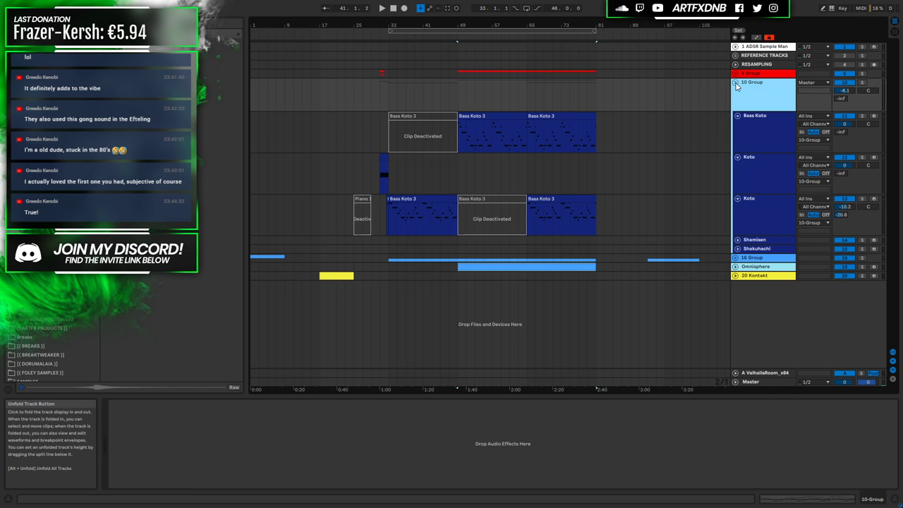
left_click(758, 119)
left_click(423, 124)
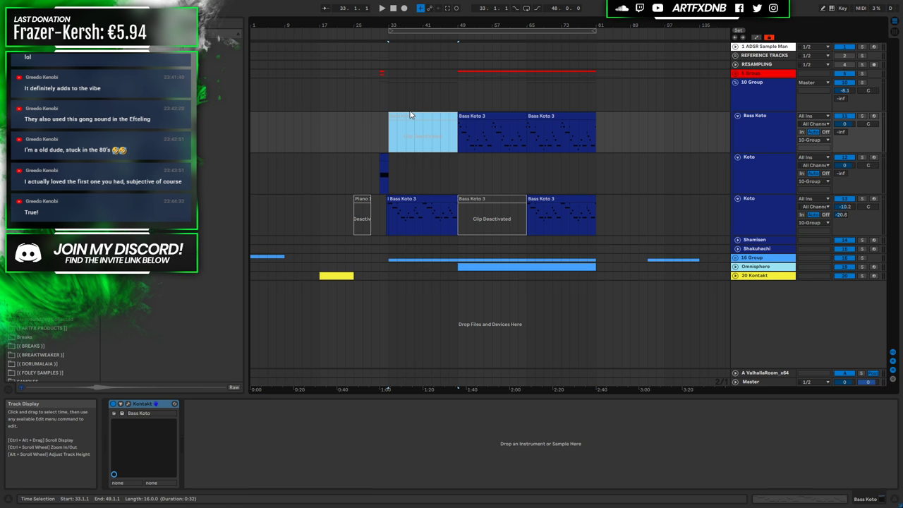
scroll(428, 130, "up", 5)
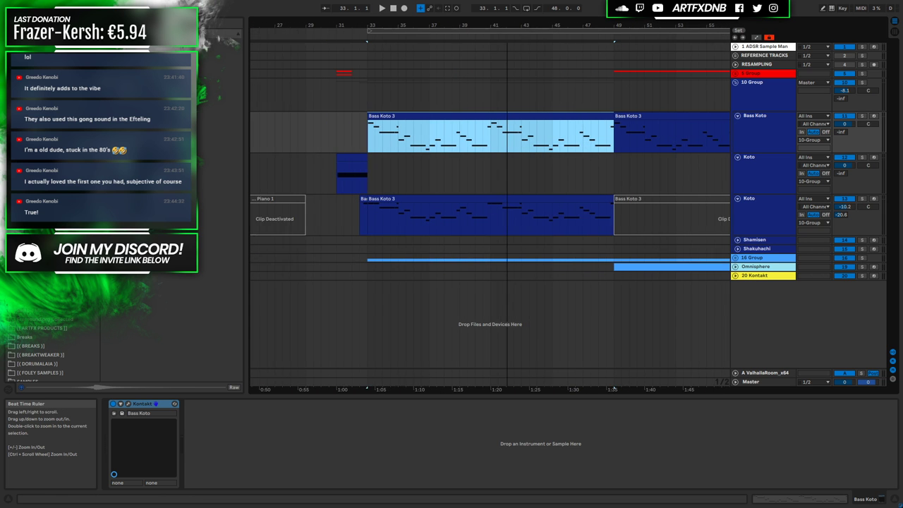
Trim the start of the first Bass Koto 3 clip on the Bass Koto track to bar 41, and play from bar 40
left_click_drag(355, 118, 470, 127)
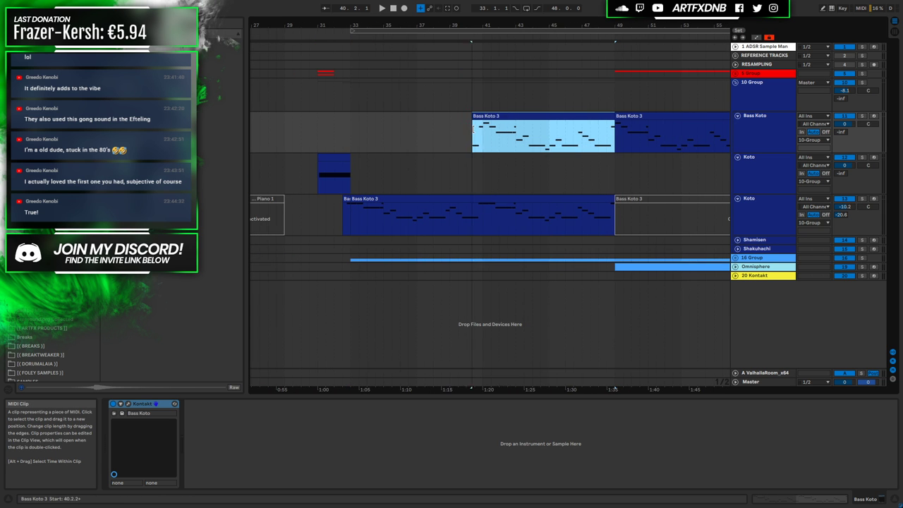
left_click(462, 138)
key("space")
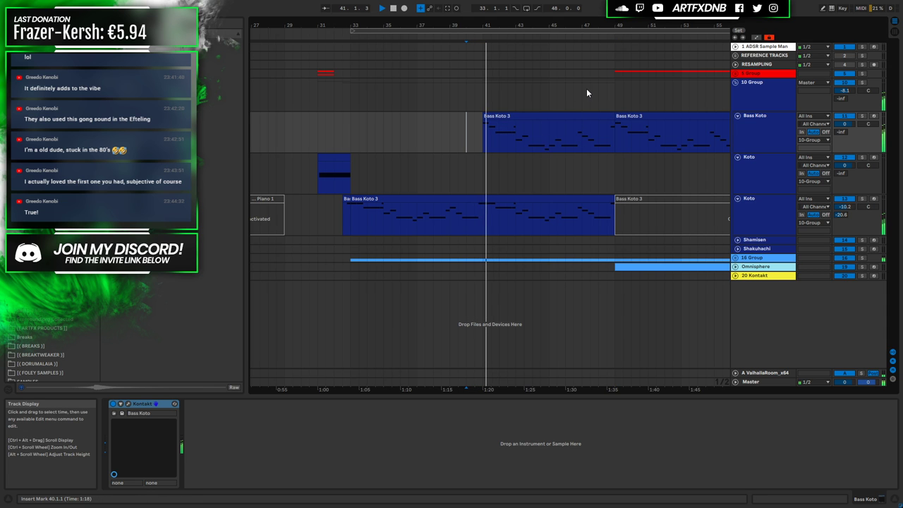
Lower the Bass Koto track volume to -7.3 dB while listening, and stop playback
mouse_move(844, 123)
left_mouse_down()
mouse_move(844, 134)
mouse_move(843, 122)
left_mouse_up()
key("space")
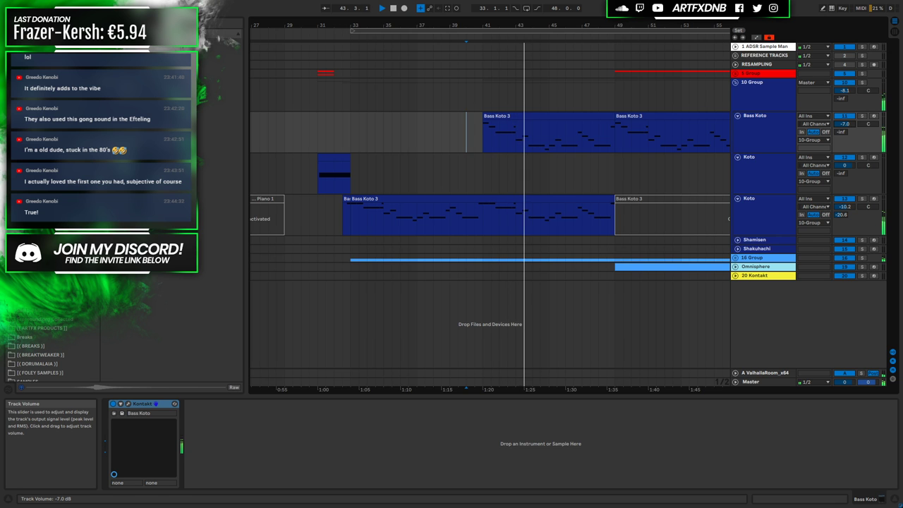
left_click_drag(843, 124, 844, 124)
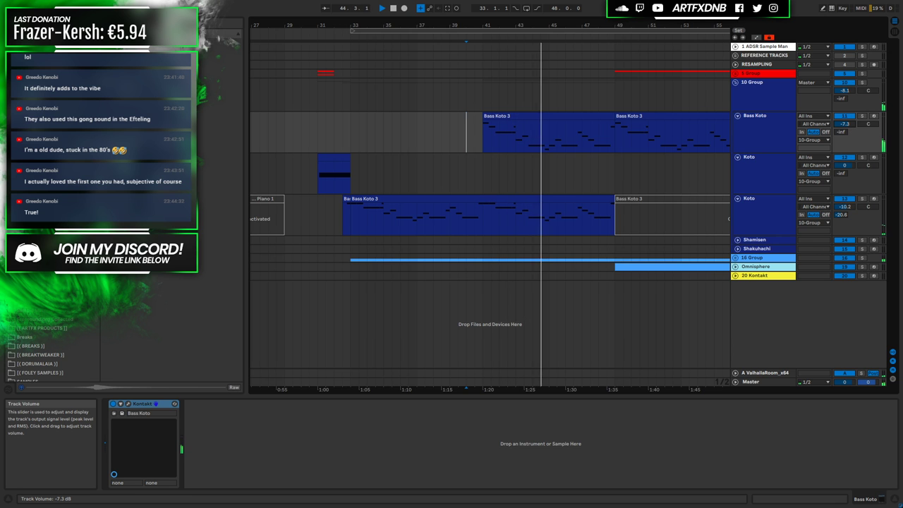
left_click_drag(452, 29, 433, 23)
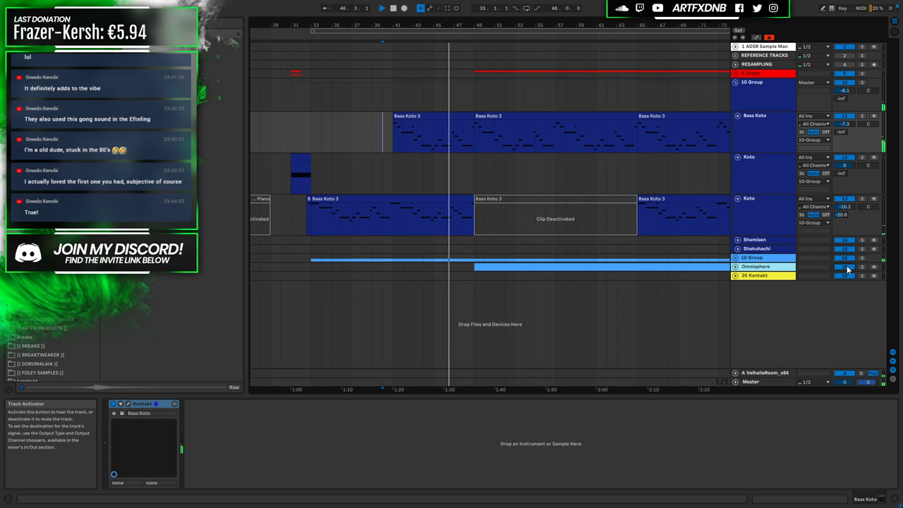
key("space")
Open the Bass Koto 3 clip spanning bars 41 to 49 and delete all of its notes
double_click(443, 117)
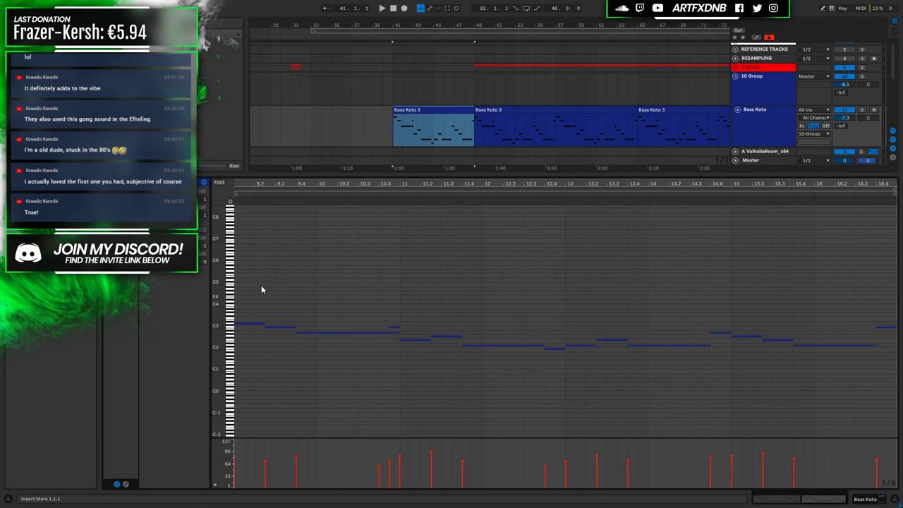
left_click(417, 111)
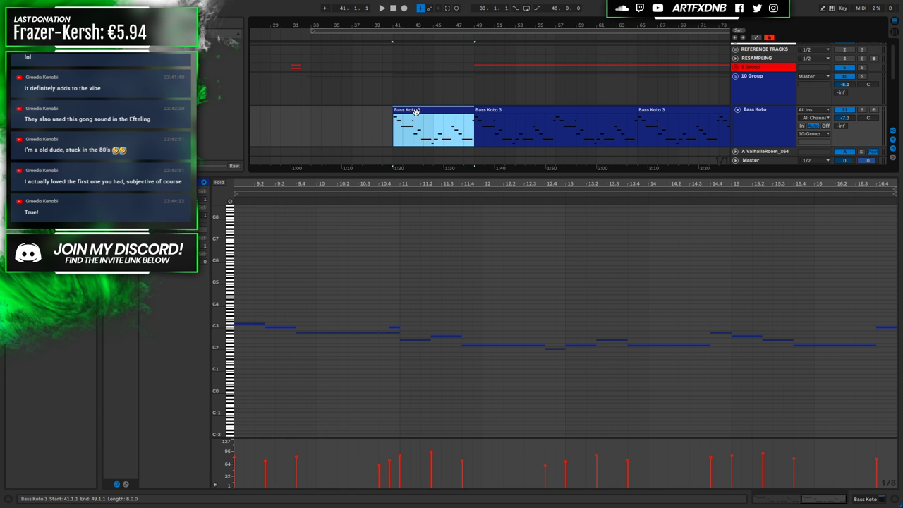
double_click(416, 112)
scroll(383, 316, "up", 2)
scroll(379, 332, "down", 3)
key("ctrl+a")
key("Delete")
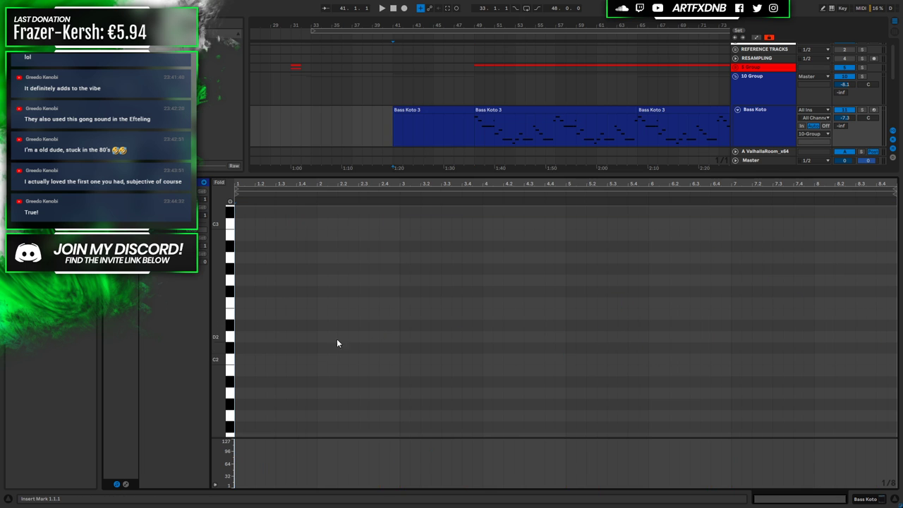
Add one-bar notes D2 at clip bar 1 and F2 at clip bar 2, and listen to them from bar 40
left_click_drag(240, 336, 312, 335)
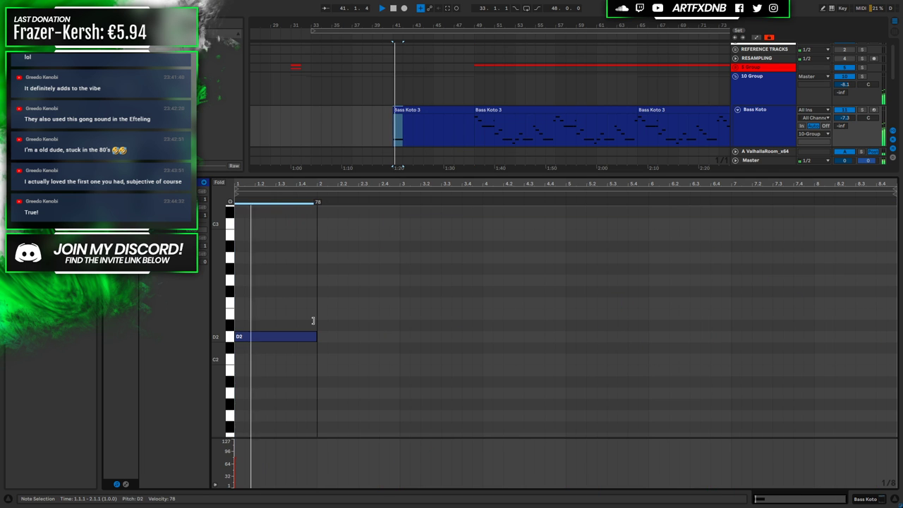
left_click_drag(313, 321, 356, 307)
key("space")
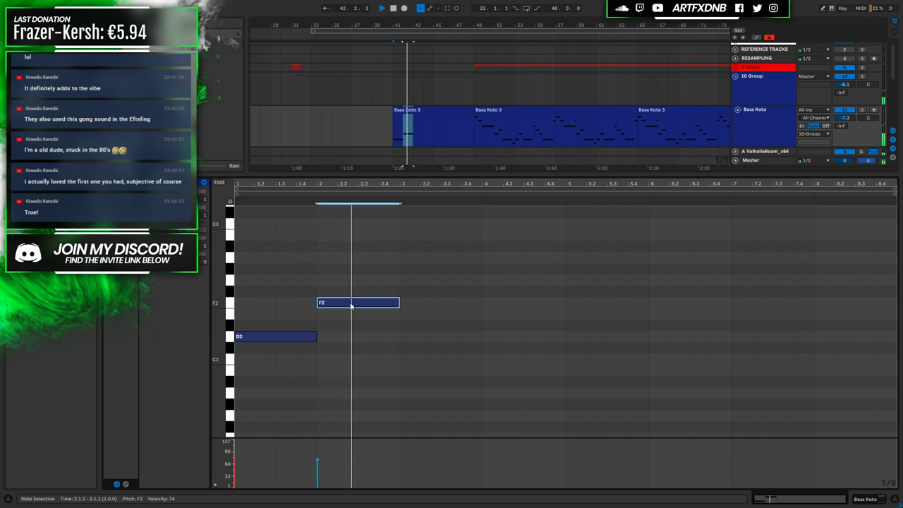
left_click(382, 130)
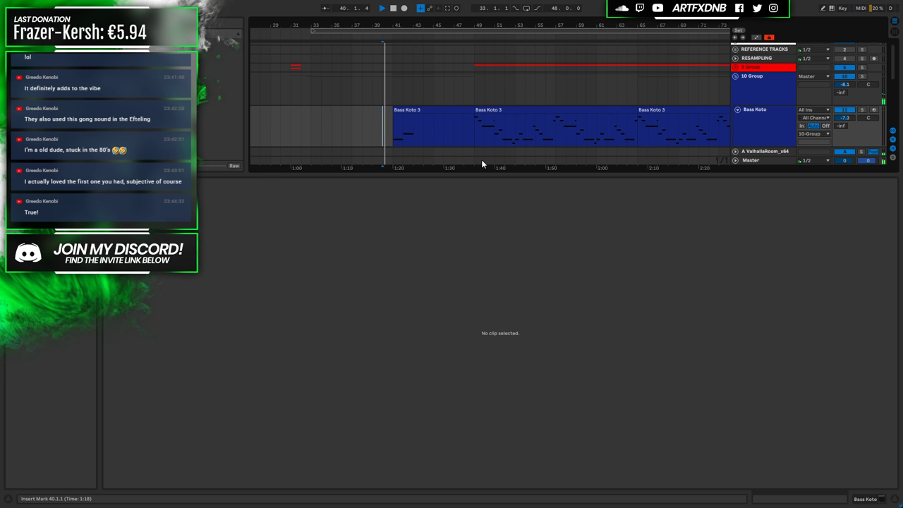
left_click_drag(423, 164, 425, 337)
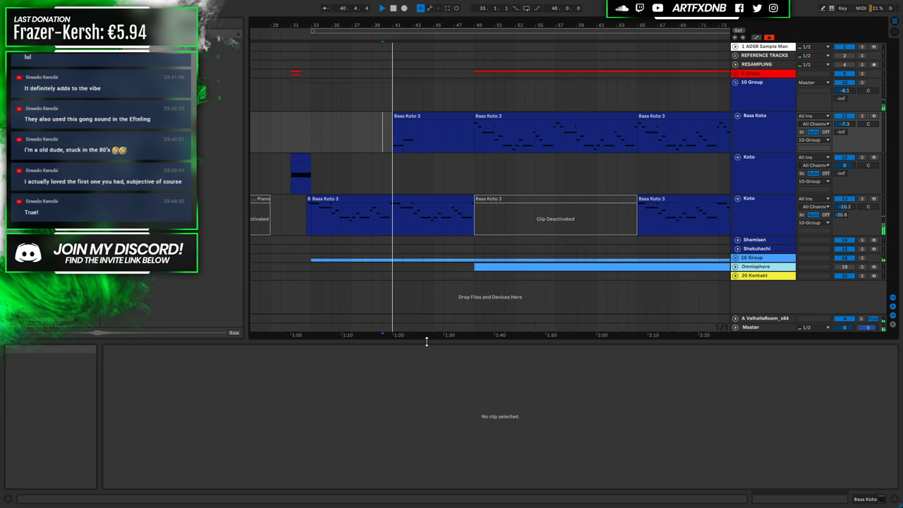
left_click(415, 128)
left_click_drag(395, 342, 395, 209)
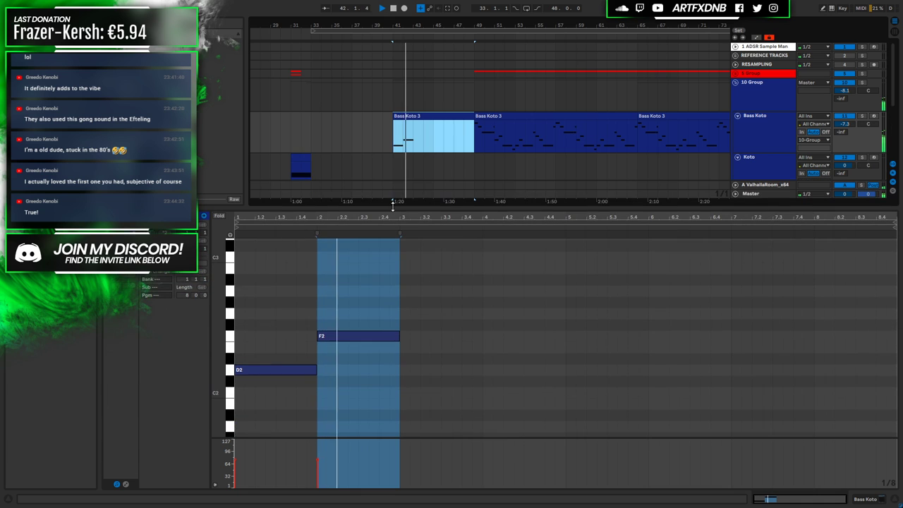
Add one-bar notes G2 at clip bar 3 and A2 at clip bar 4, listening to the rising line
left_click(404, 342)
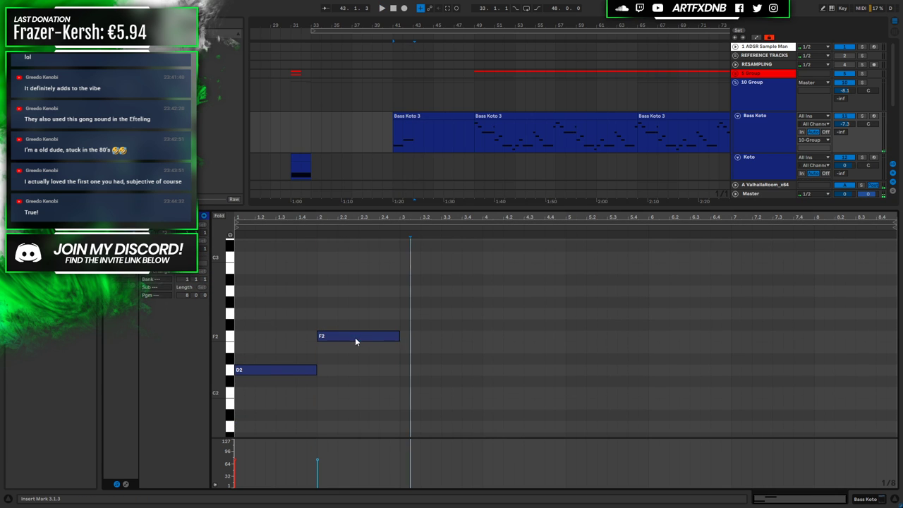
double_click(435, 315)
left_click(384, 139)
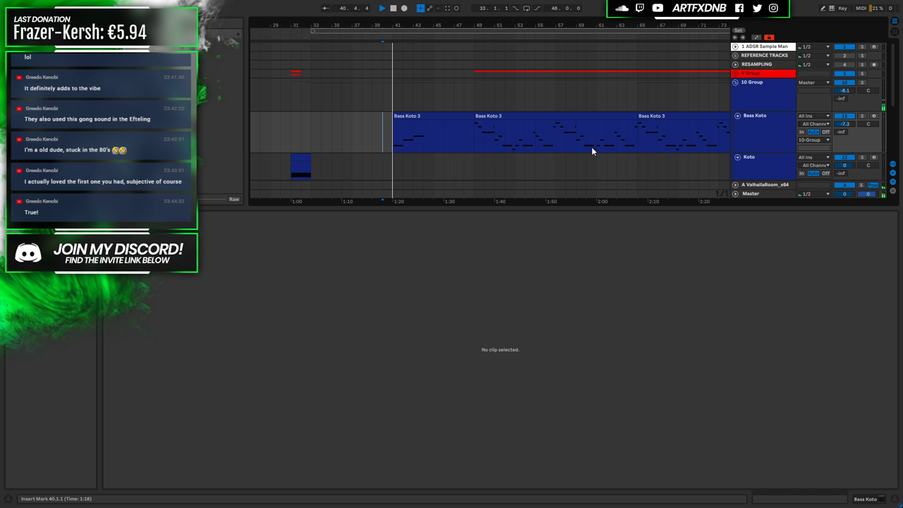
left_click(421, 117)
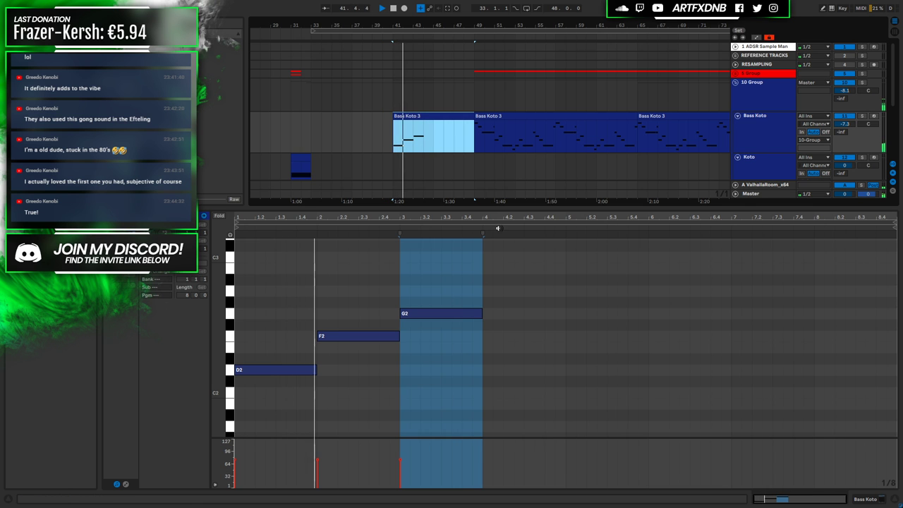
left_click(422, 311)
left_click_drag(422, 311, 504, 295)
left_click(427, 139)
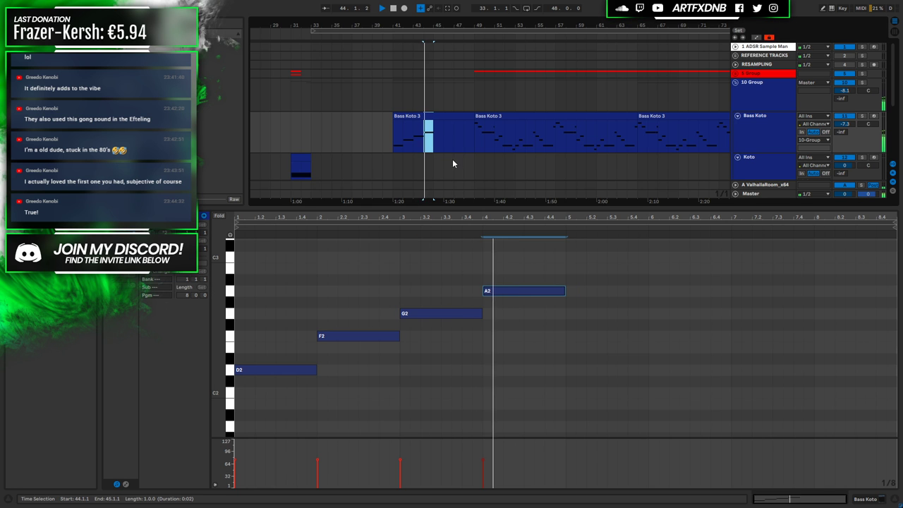
Shorten the A2 note to half a bar, add a half-bar F2 note at 4.3, and play from bar 44
left_click_drag(564, 291, 562, 290)
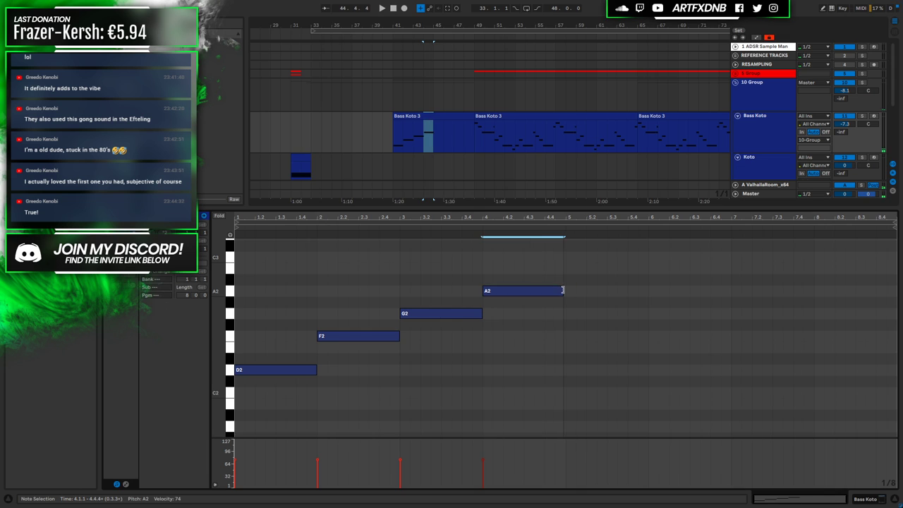
left_click_drag(503, 291, 544, 318)
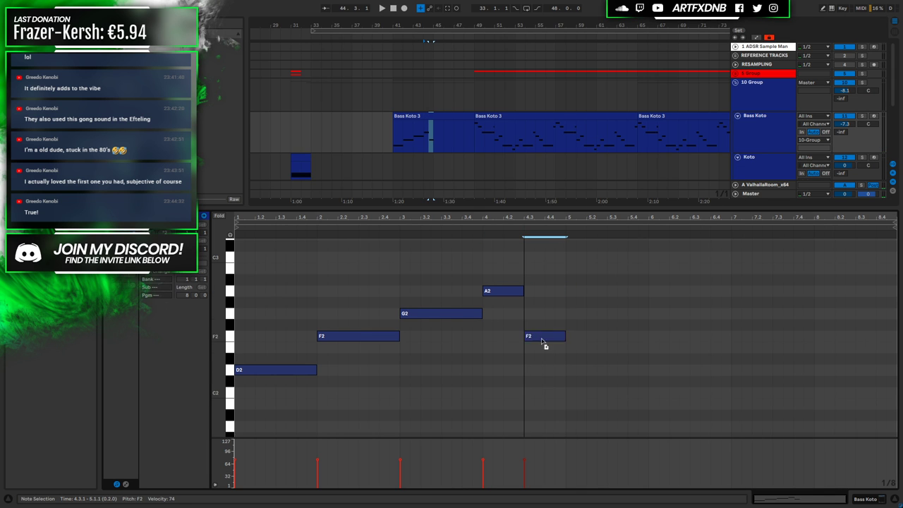
key("space")
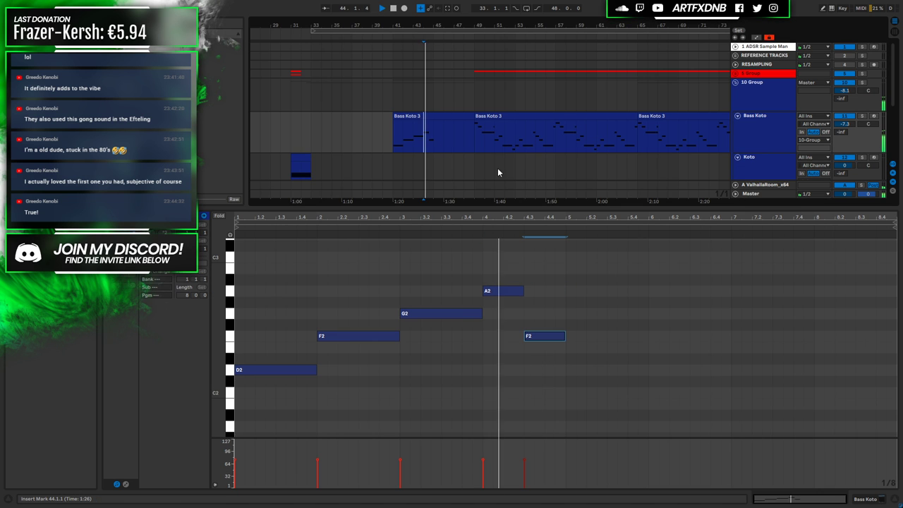
Try the half-bar note at 4.3 on G2 and D2 during playback, and settle it on C2
left_click_drag(542, 336, 544, 327)
key("space")
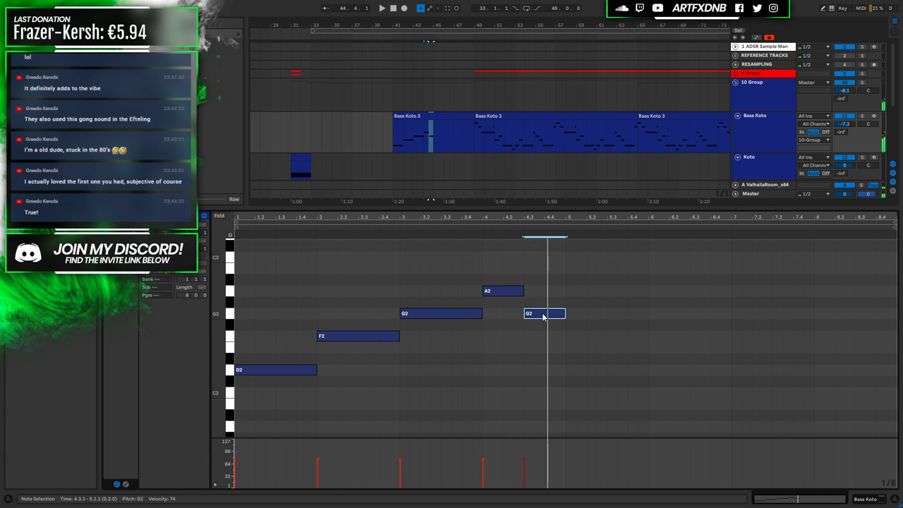
left_click_drag(543, 317, 543, 378)
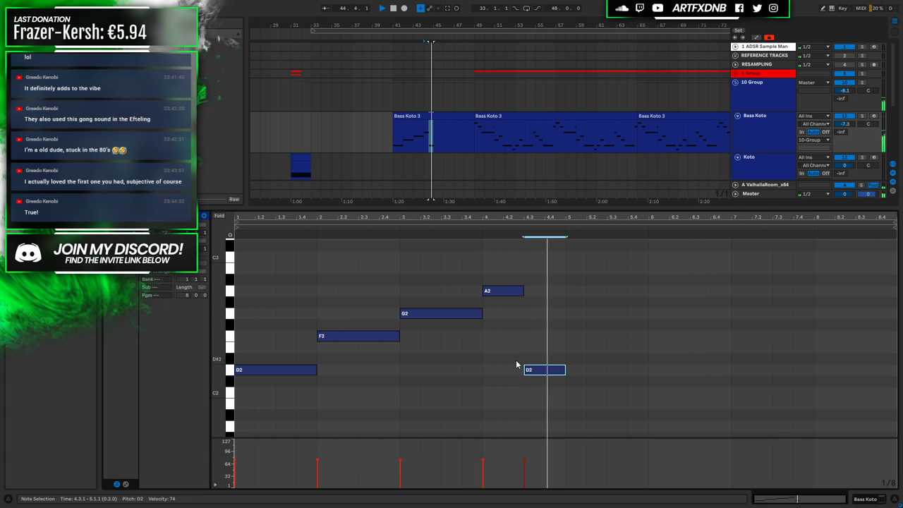
left_click_drag(540, 375, 541, 398)
key("space")
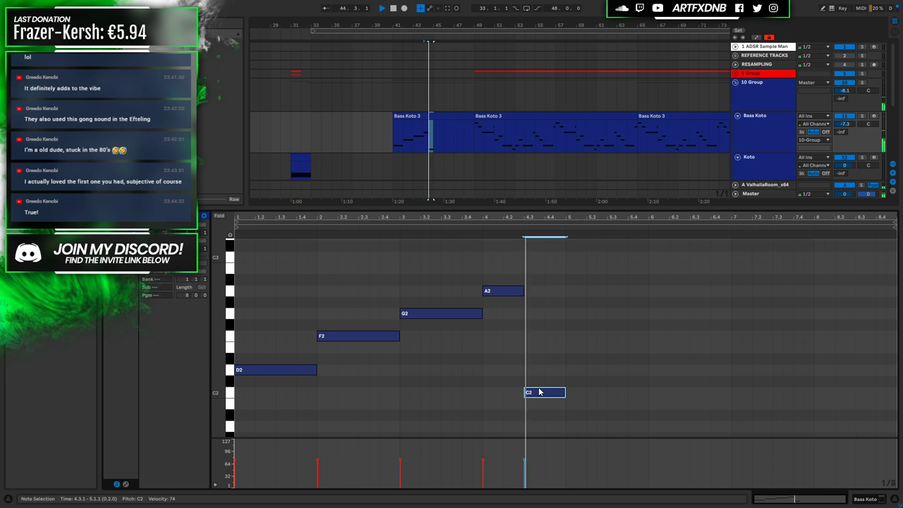
key("space")
Add a one-bar D2 note at clip bar 5 and listen to the bass line from bar 41
left_click_drag(538, 395, 580, 373)
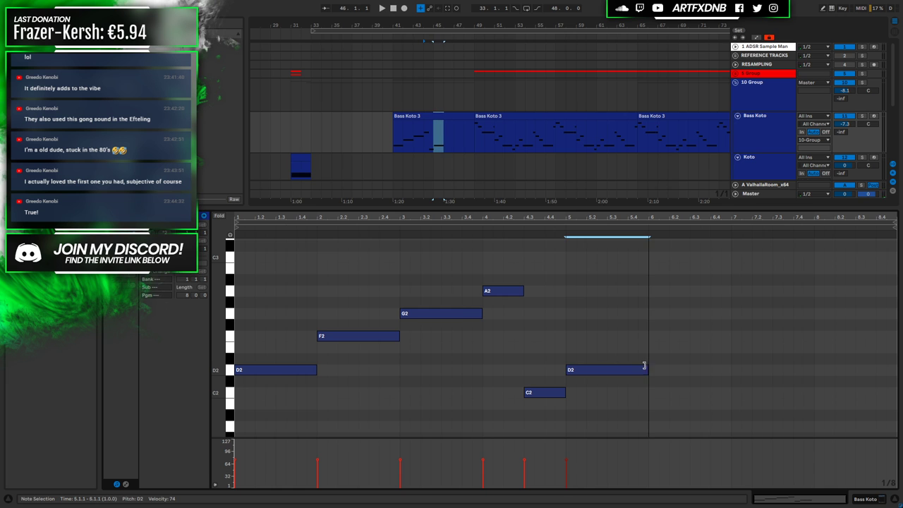
left_click(387, 127)
key("space")
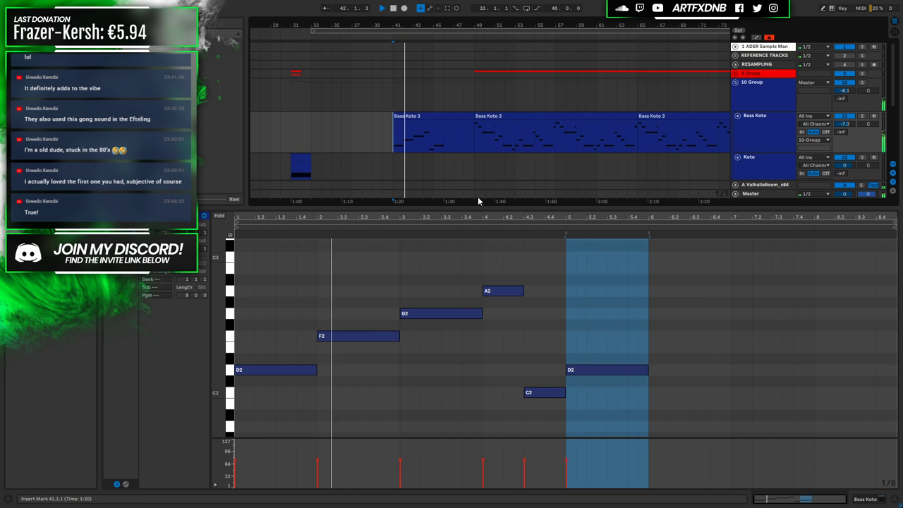
scroll(420, 144, "down", 2)
scroll(420, 144, "up", 1)
scroll(420, 144, "down", 2)
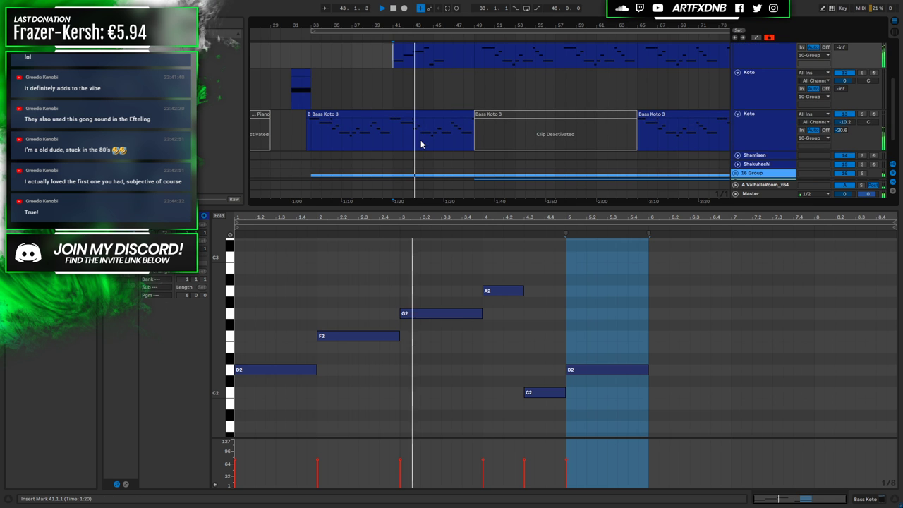
scroll(421, 144, "up", 1)
scroll(421, 140, "down", 2)
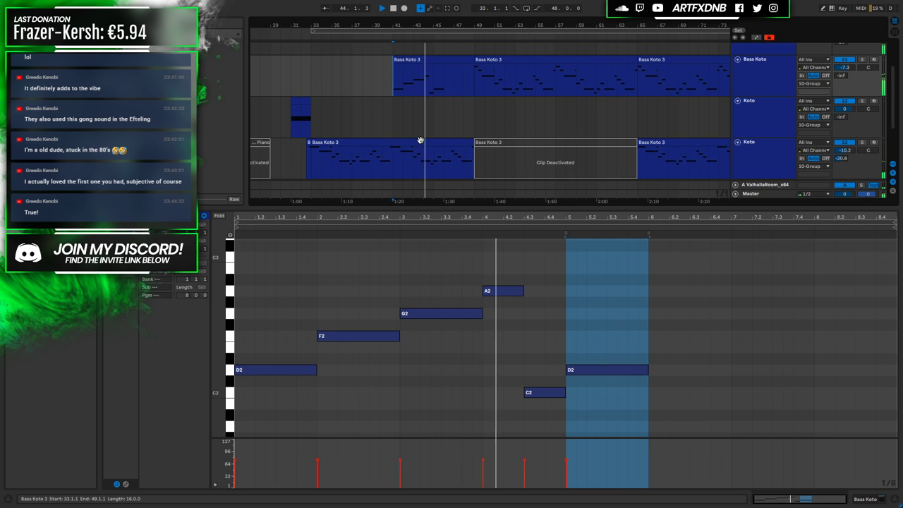
scroll(435, 179, "down", 1)
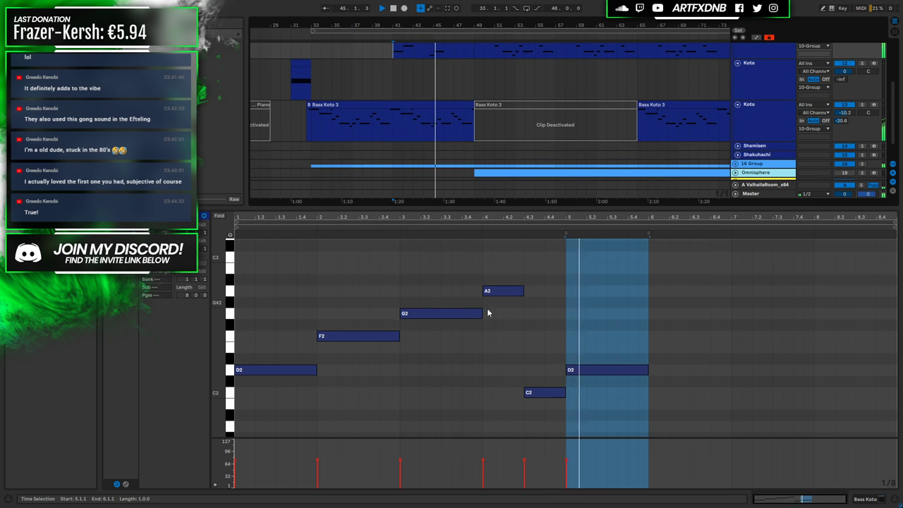
key("space")
Add a one-bar F2 note at clip bar 6 and check it in playback, then replay the clip from bar 41
left_click_drag(637, 371, 700, 338)
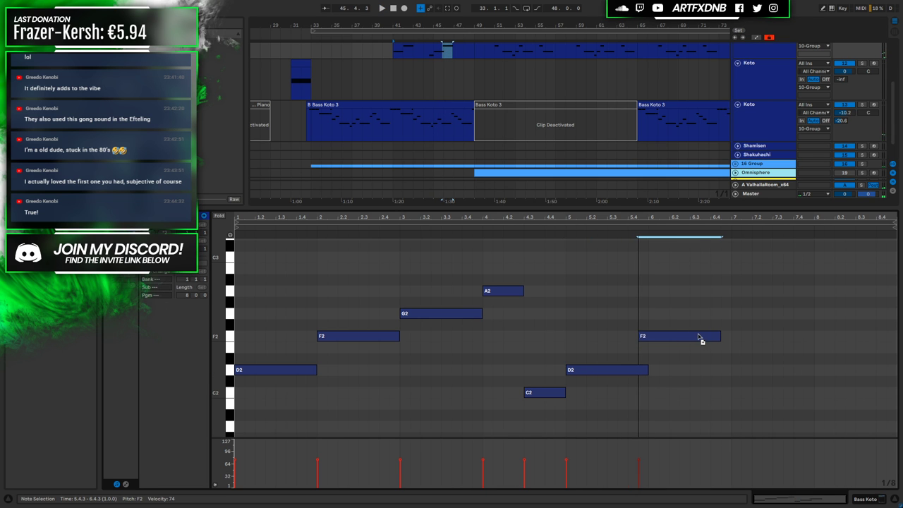
left_click(443, 56)
scroll(504, 152, "down", 1)
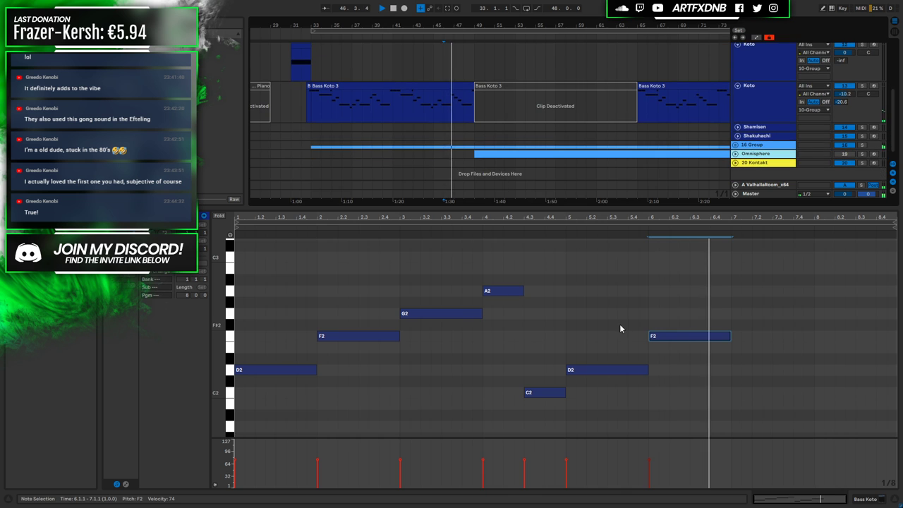
scroll(614, 310, "up", 2)
key("space")
scroll(615, 296, "down", 2)
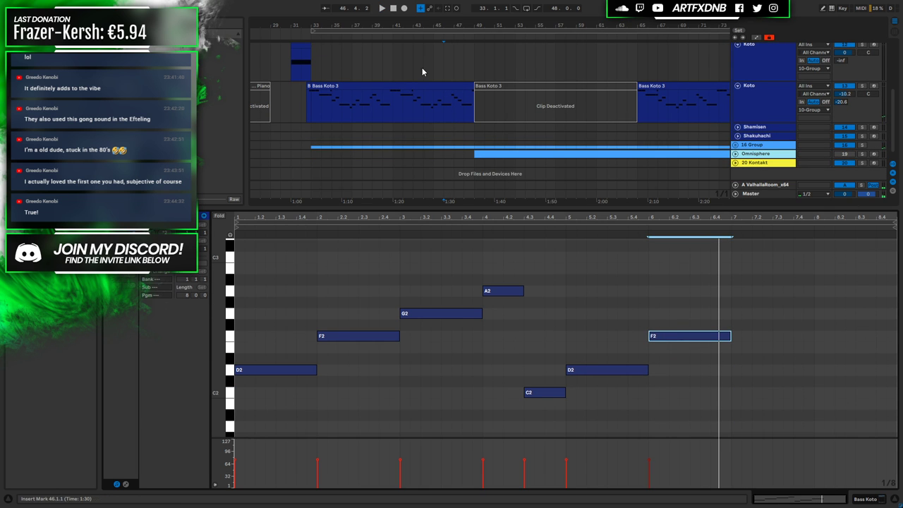
scroll(408, 115, "up", 3)
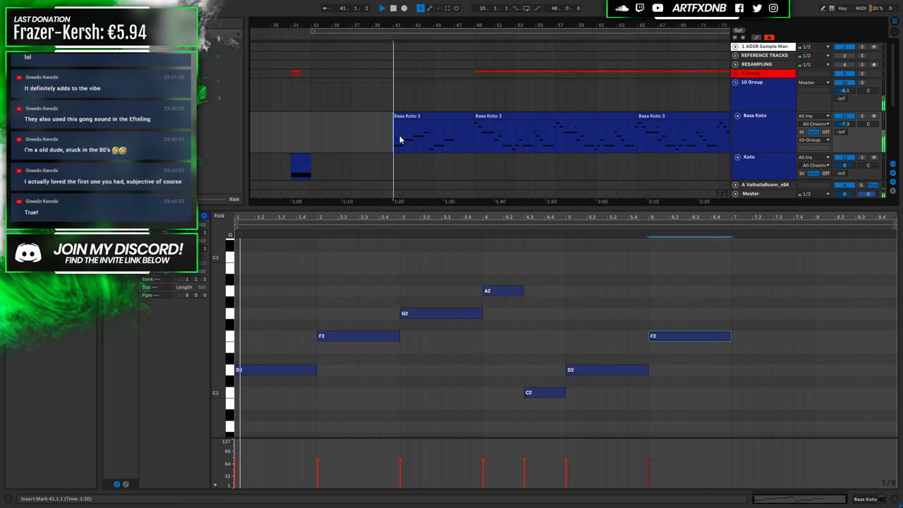
Unfold the 16 Group and examine the notes of the Piano 2 clip at bars 33 to 49 during playback
scroll(470, 145, "down", 3)
left_click(739, 136)
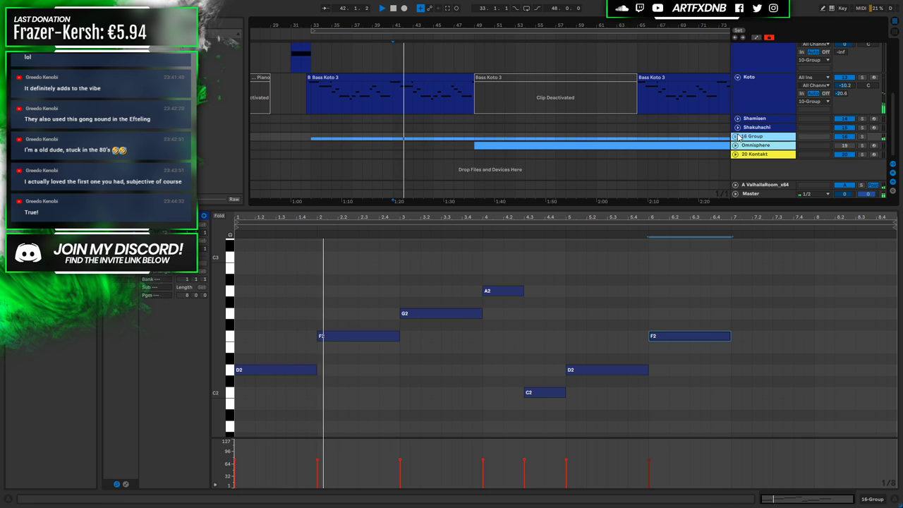
left_click(735, 136)
left_click(748, 158)
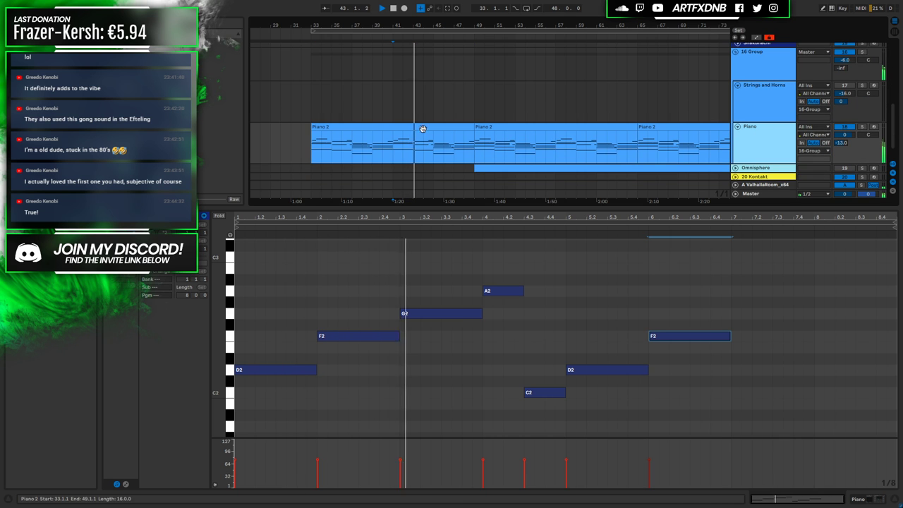
left_click(444, 161)
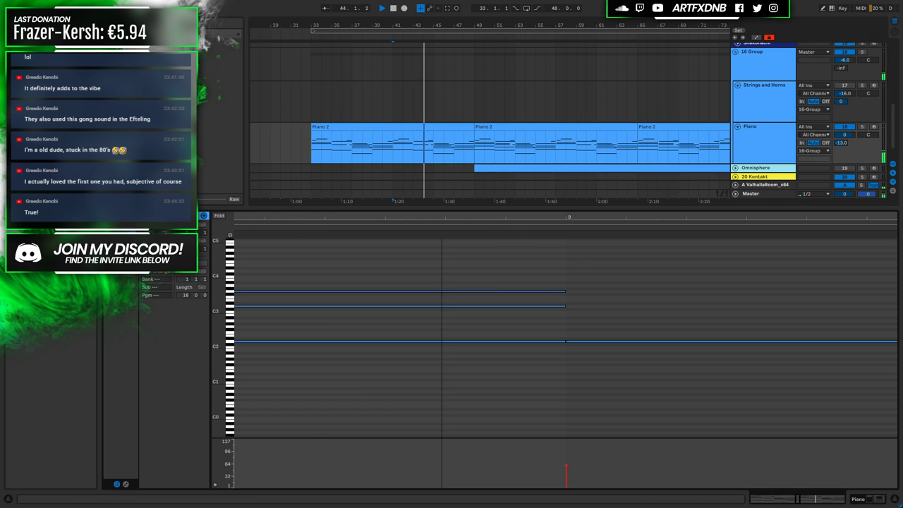
scroll(602, 292, "down", 5)
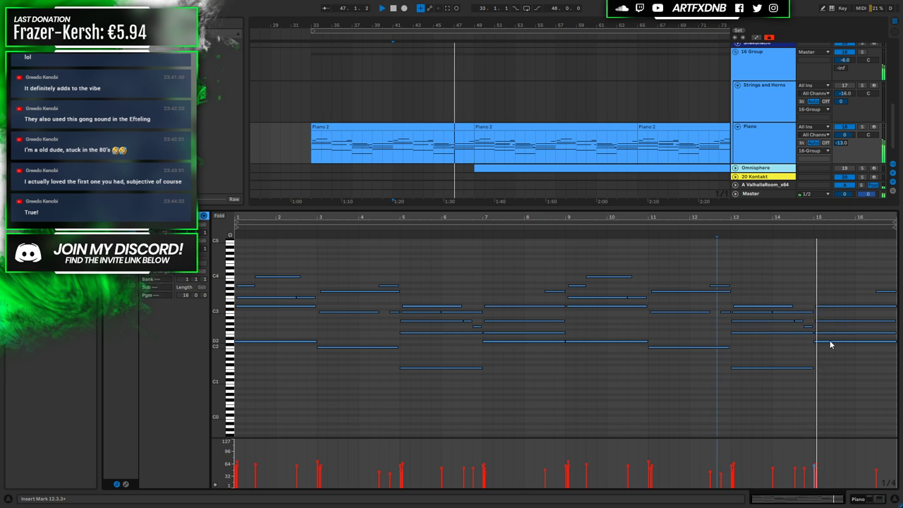
scroll(463, 151, "down", 1)
scroll(462, 145, "up", 6)
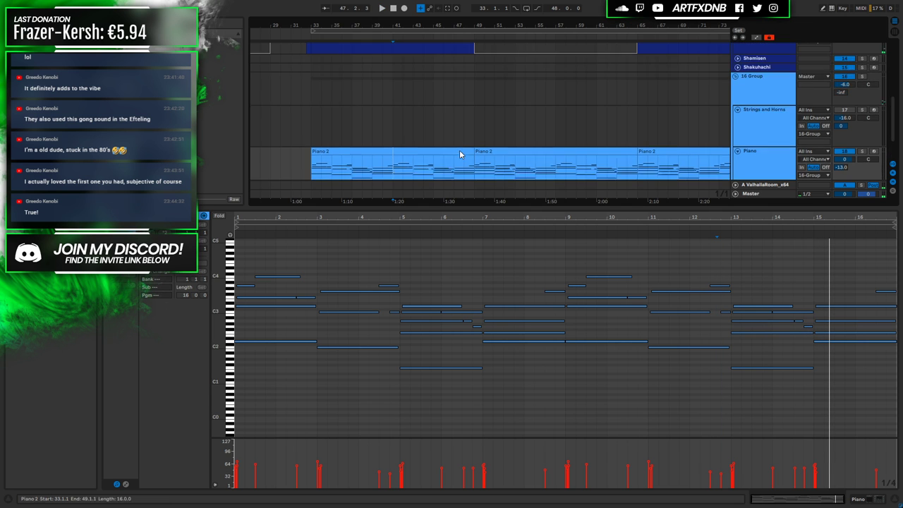
Reopen the Bass Koto 3 clip at bar 41, add a one-bar A2 note at clip bar 7, and play from bar 46
left_click(458, 105)
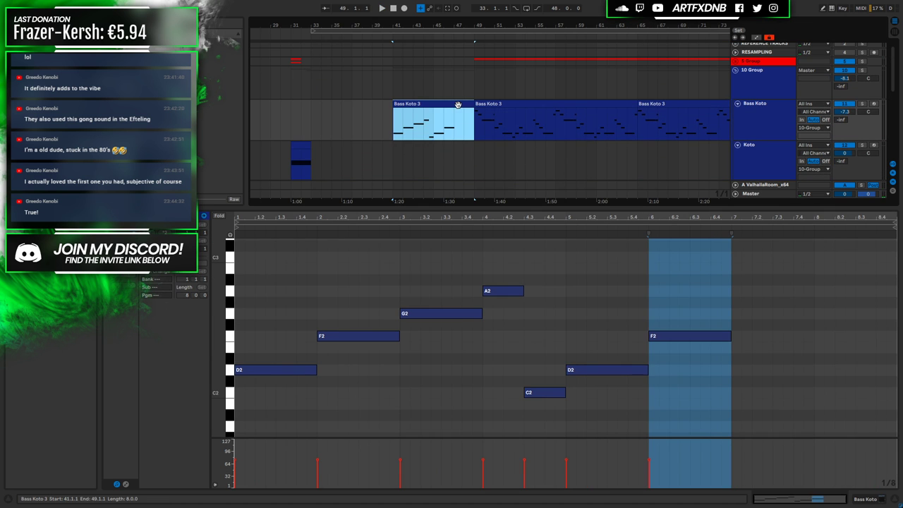
left_click_drag(675, 336, 755, 292)
left_click(443, 123)
key("space")
left_click(783, 295)
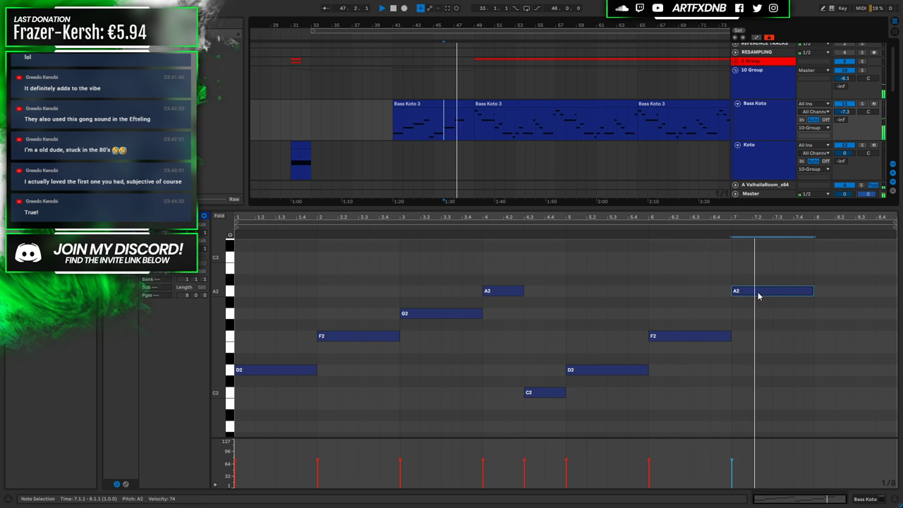
Finish the Bass Koto phrase with half-bar A2, G2, F2 and D2 notes across bars 7 and 8, and audition the ending
left_click_drag(812, 290, 869, 376)
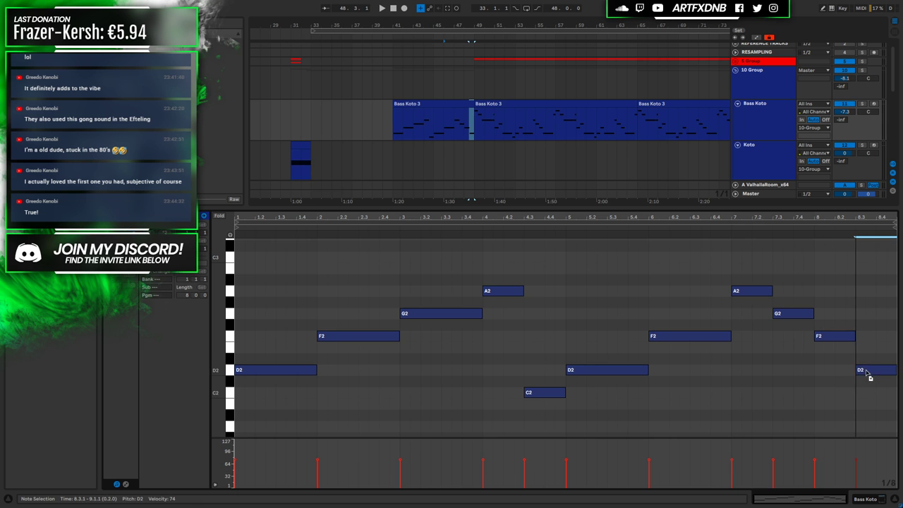
left_click(455, 134)
key("space")
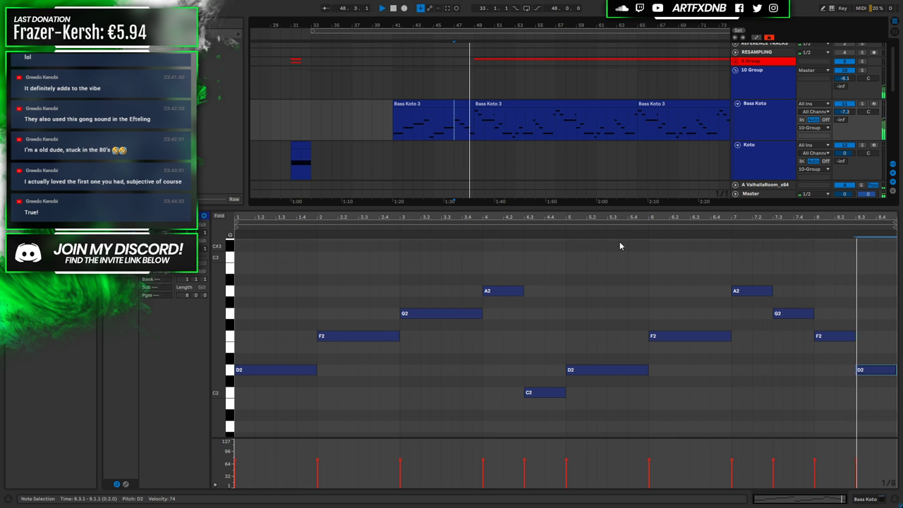
key("space")
Play the arrangement from bar 31 to hear the Bass Koto line in context
left_click(443, 103)
left_click(391, 124)
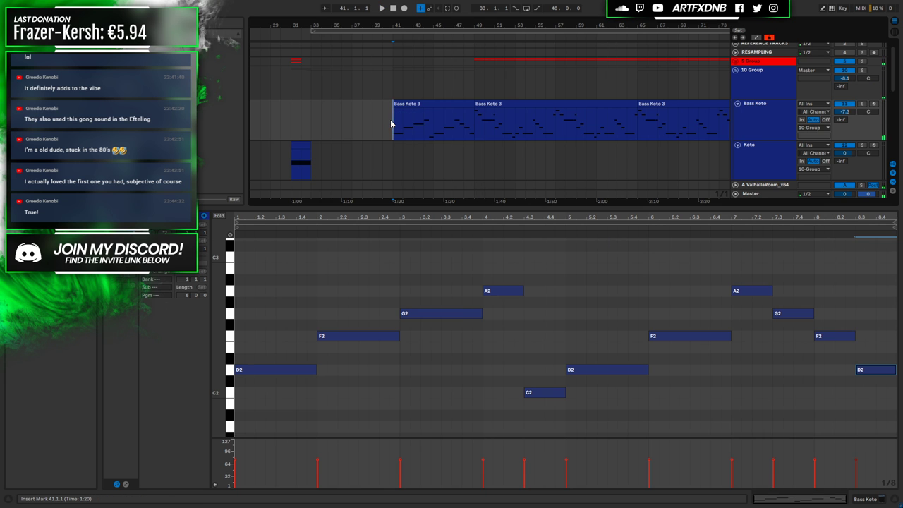
left_click(321, 115)
left_click(287, 112)
key("space")
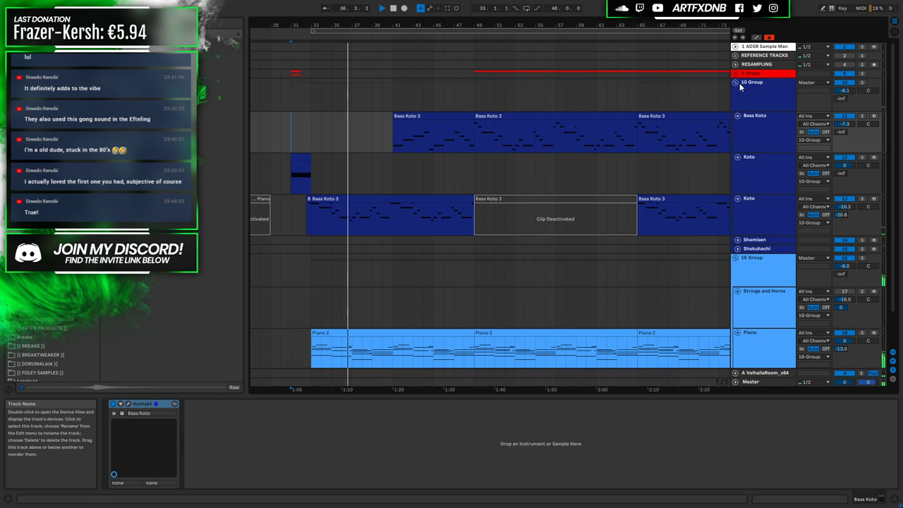
Unfold the red vocal group to show its tracks in the arrangement
key("Right")
scroll(383, 181, "down", 5)
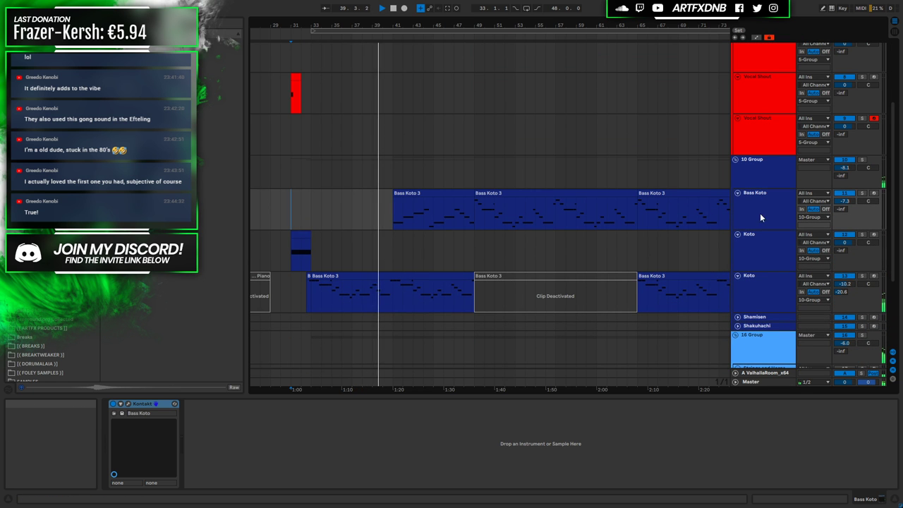
scroll(391, 219, "down", 2)
scroll(494, 218, "down", 2)
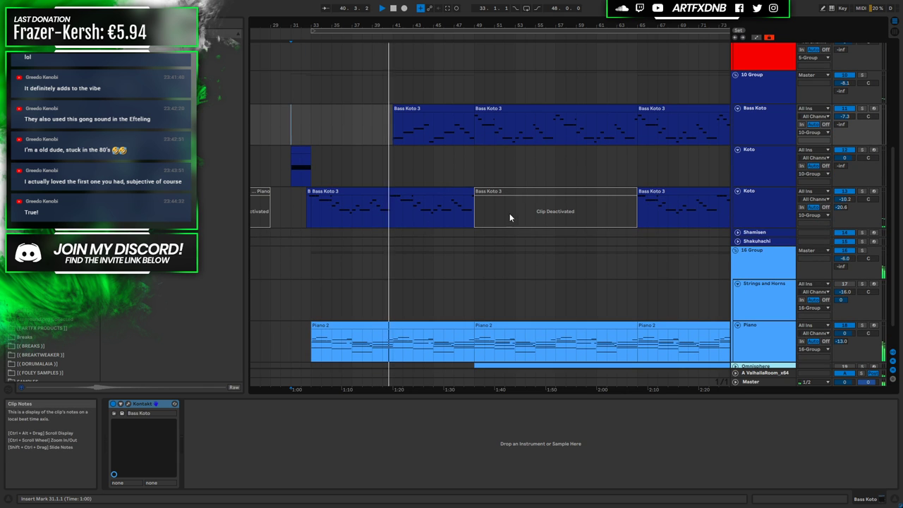
Unfold the Shamisen track while listening through to bar 49, and stop playback
left_click(759, 111)
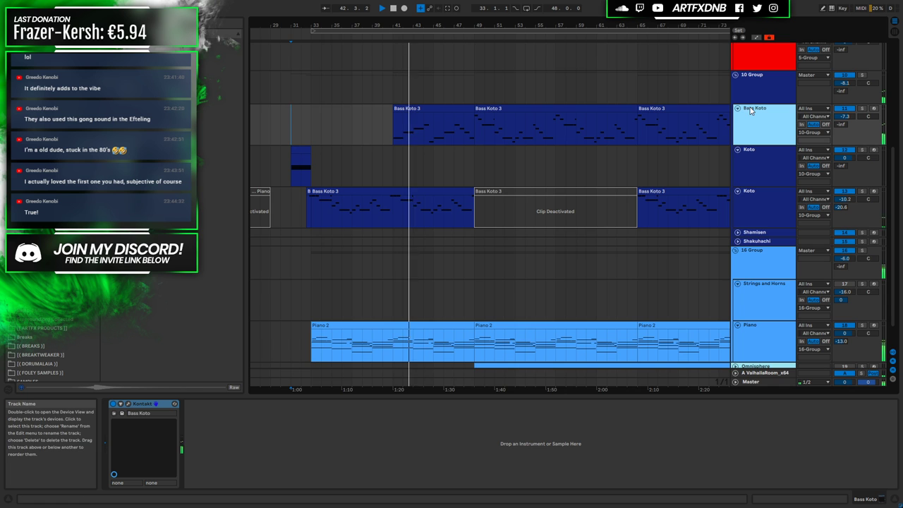
scroll(742, 204, "down", 1)
left_click(750, 201)
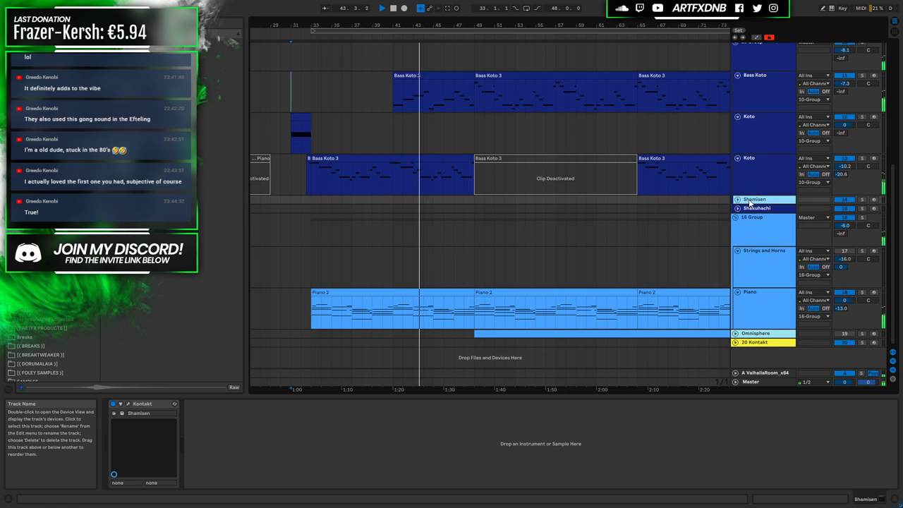
left_click(736, 199)
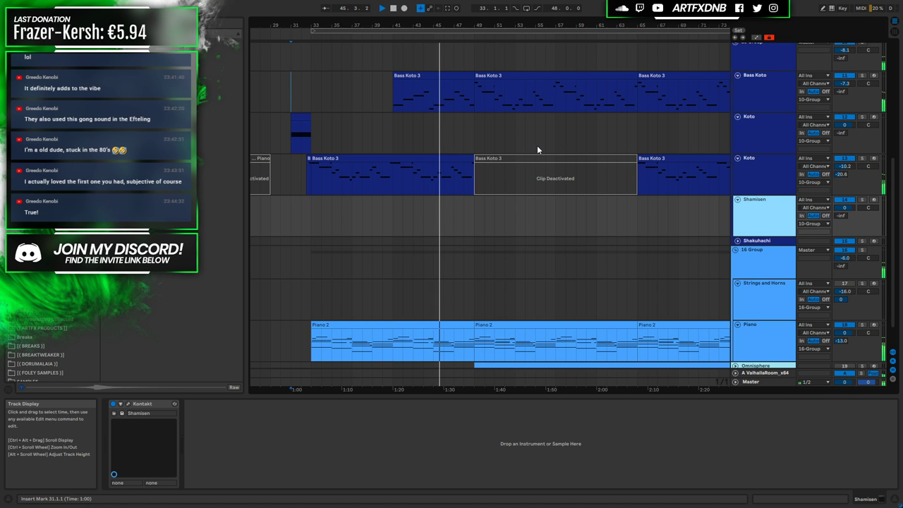
scroll(523, 186, "down", 1)
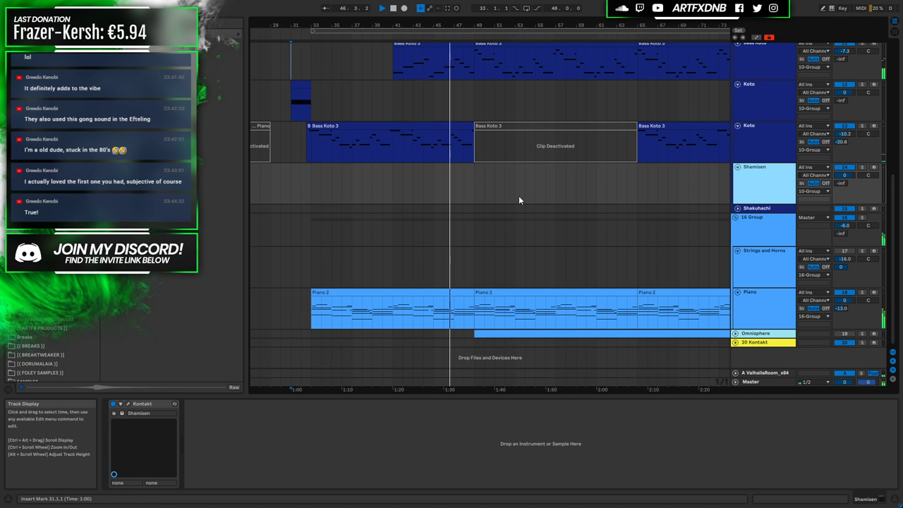
scroll(497, 194, "up", 2)
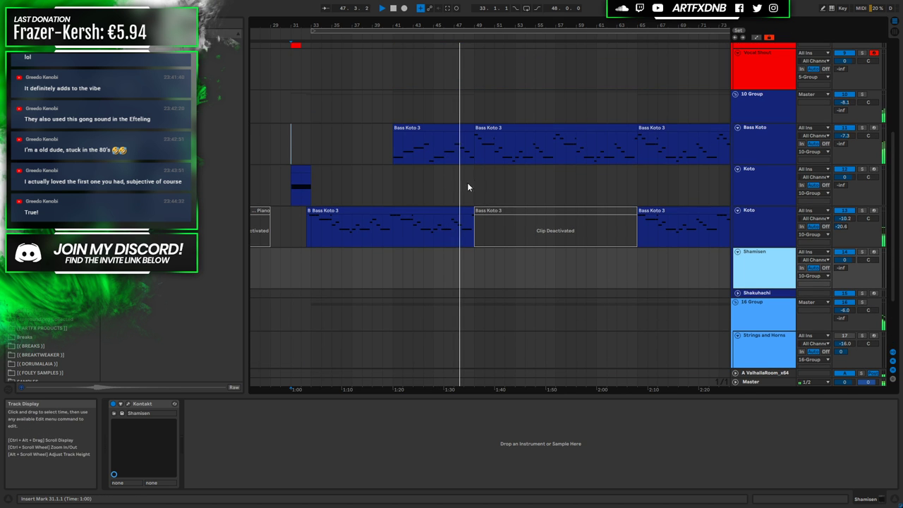
scroll(473, 185, "down", 1)
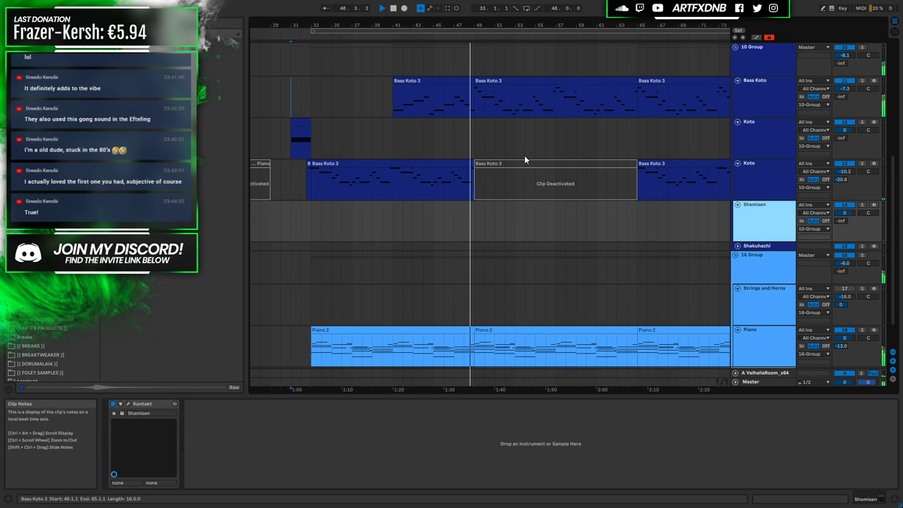
key("space")
Select the Shakuhachi track and unfold it in the arrangement
left_click(459, 84)
left_click(305, 96)
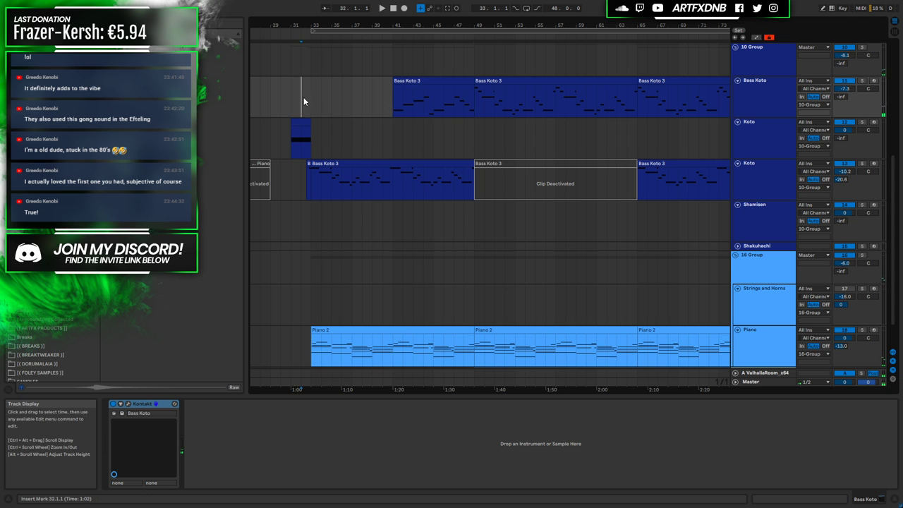
left_click(781, 135)
left_click(777, 216)
left_click(765, 245)
key("Right")
scroll(758, 248, "down", 2)
scroll(758, 249, "down", 1)
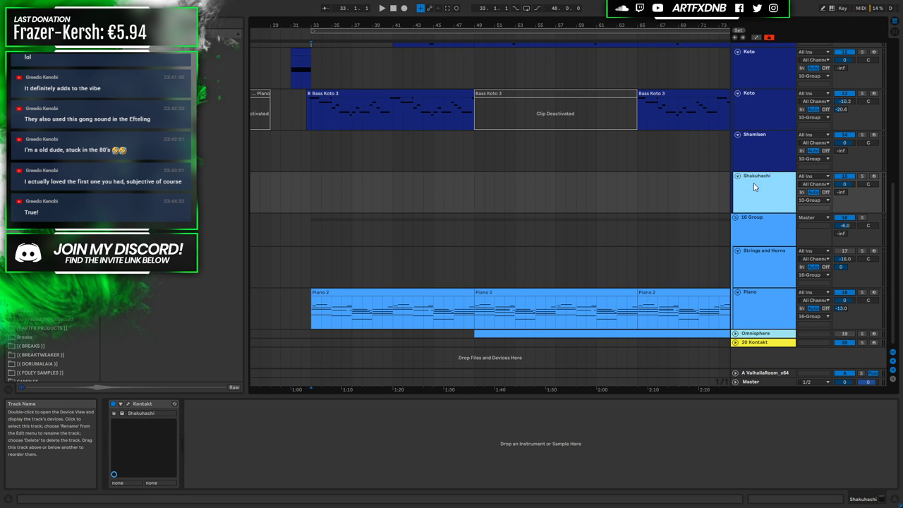
Open the Shakuhachi track's Kontakt window, move it aside and keep its file browser shown
left_click(128, 403)
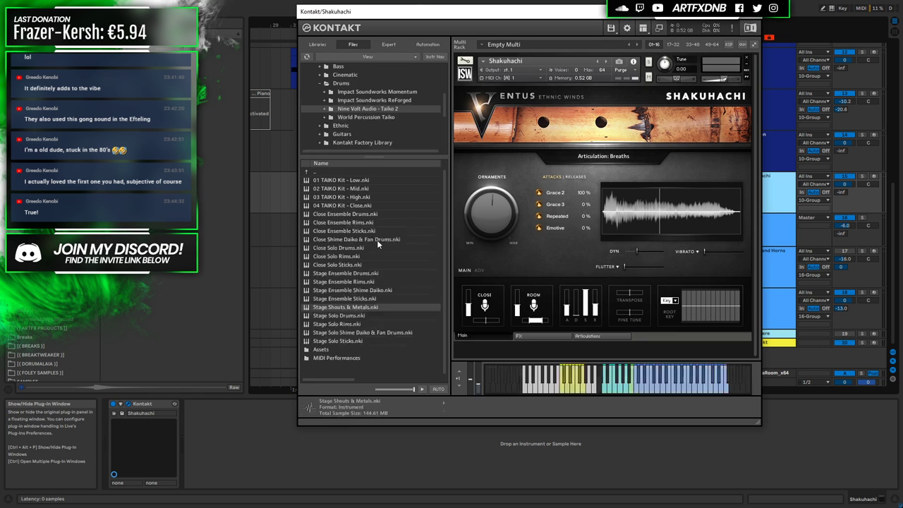
left_click(643, 27)
left_click(653, 40)
left_click_drag(538, 14, 729, 65)
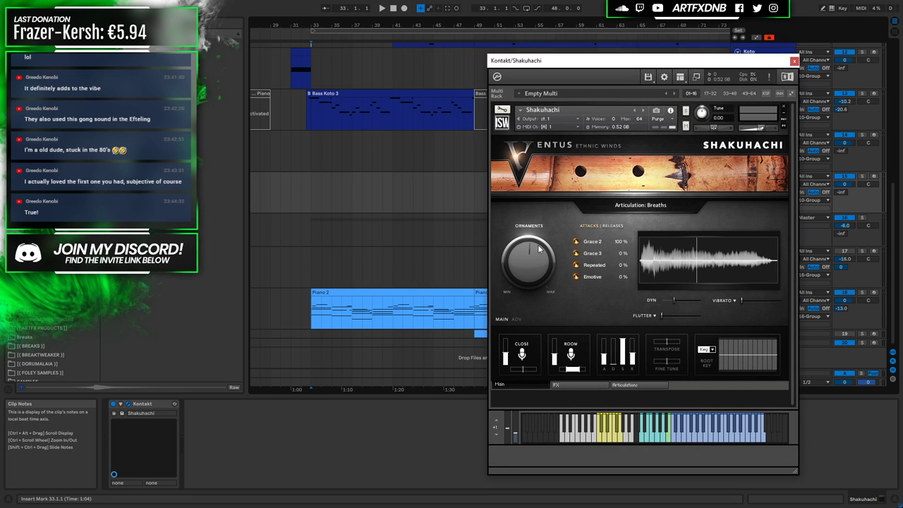
left_click(680, 76)
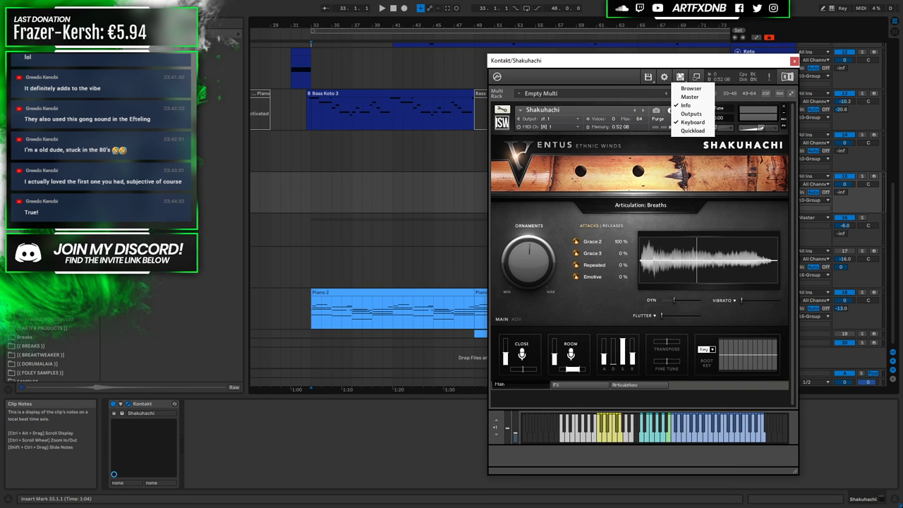
left_click(689, 89)
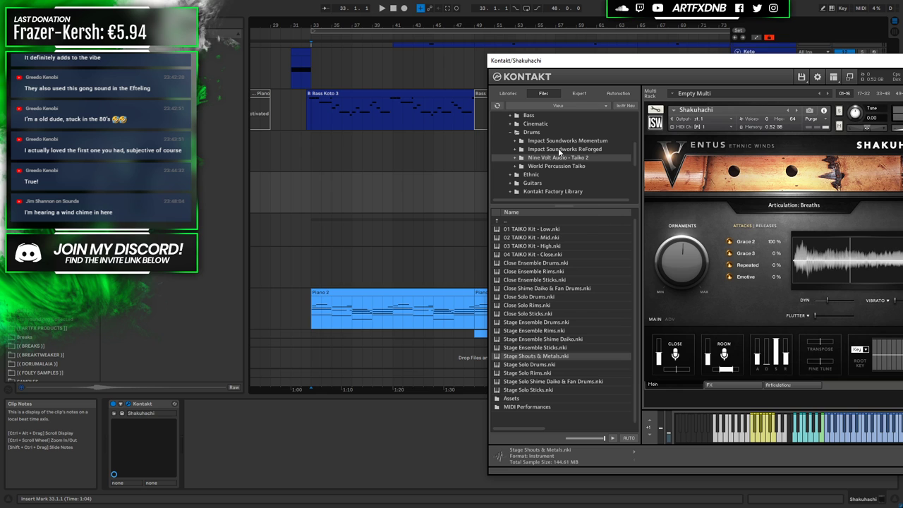
Load Shakuhachi.nki from the Ethnic Ventus Series Instruments folder, replacing the current instrument, and close the Kontakt window
left_click(533, 175)
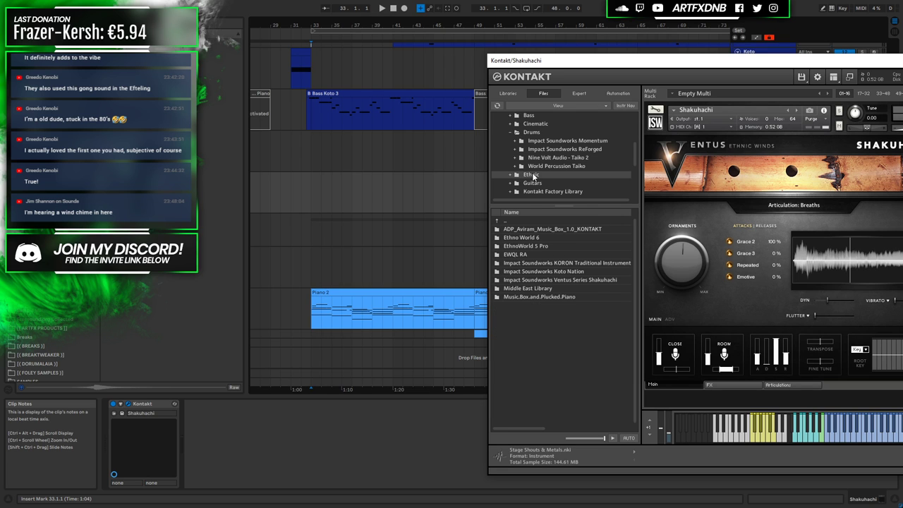
double_click(560, 280)
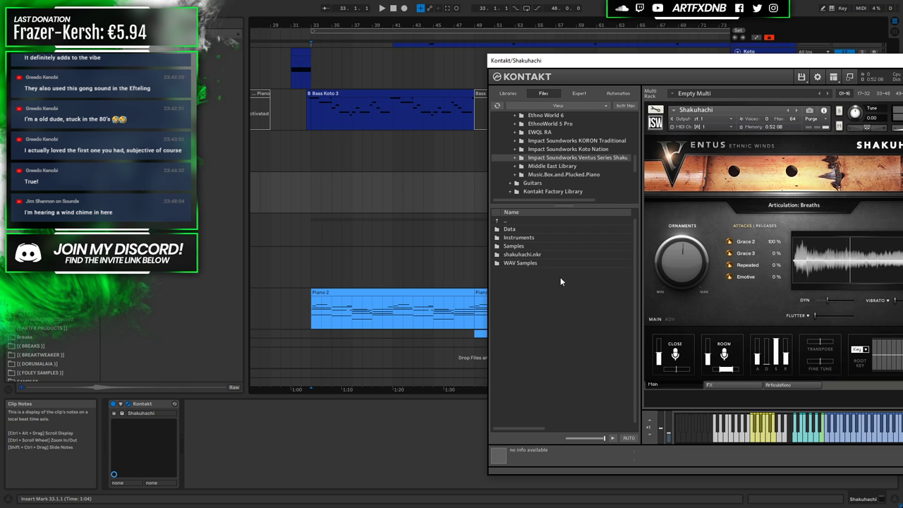
double_click(519, 238)
left_click_drag(520, 264, 746, 196)
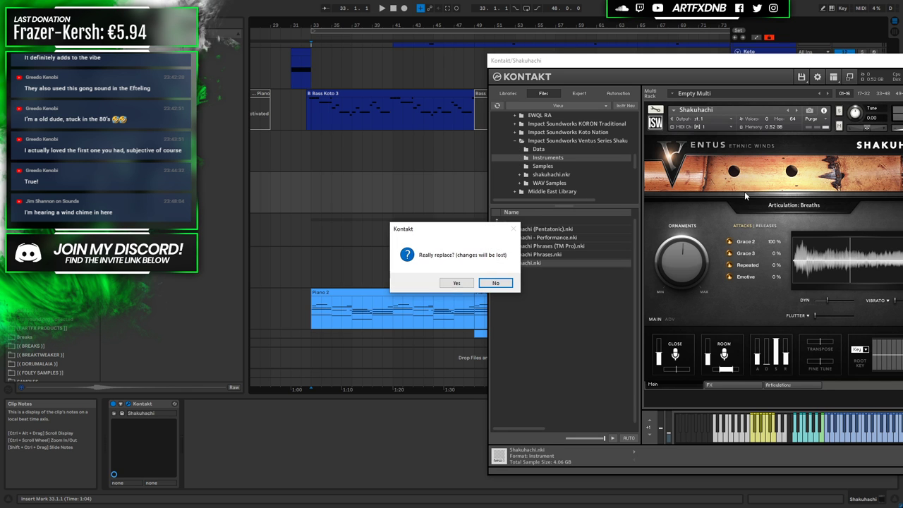
left_click(463, 286)
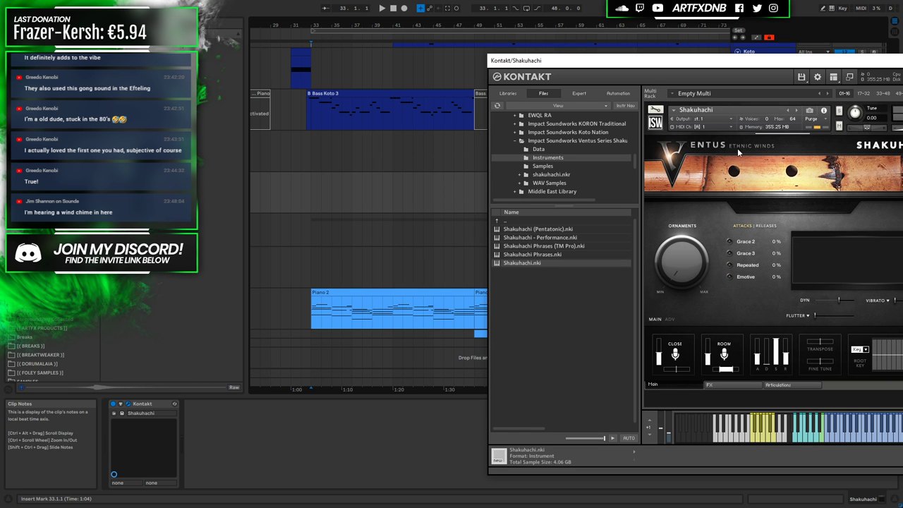
left_click_drag(714, 65, 516, 46)
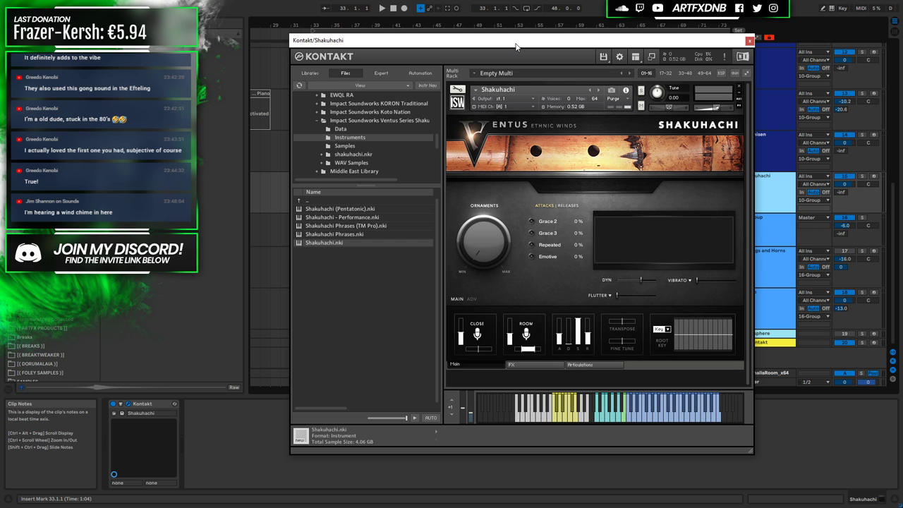
left_click(750, 41)
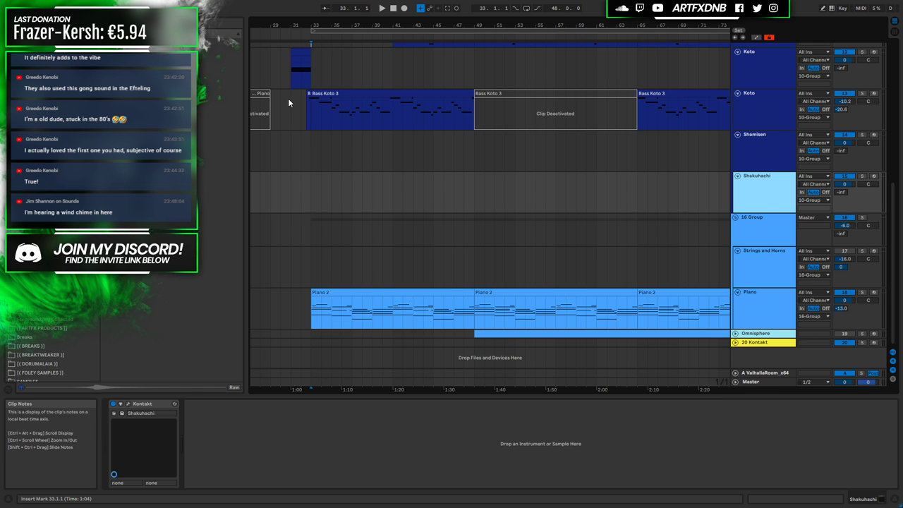
Try a copy of the short Koto clip from bar 31 at bar 47 on the same track and play it
scroll(445, 252, "up", 2)
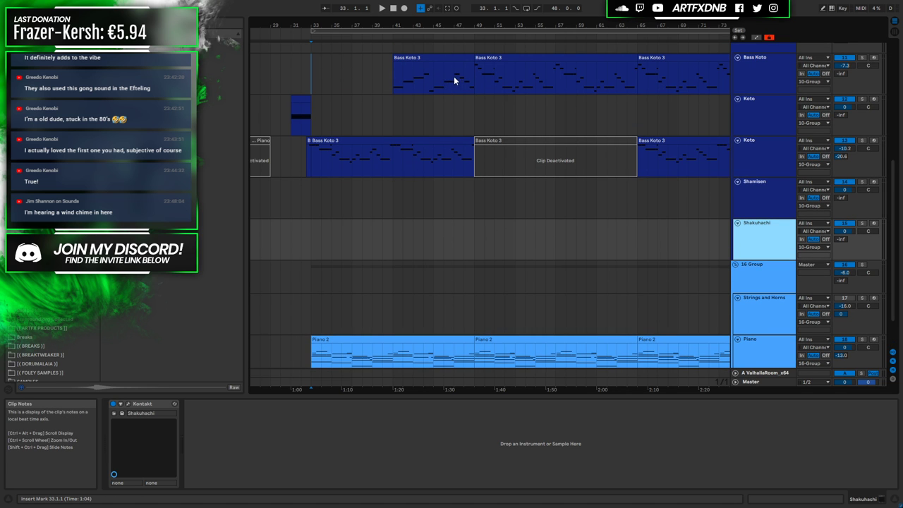
mouse_move(471, 76)
left_mouse_down()
mouse_move(438, 78)
mouse_move(474, 82)
left_mouse_up()
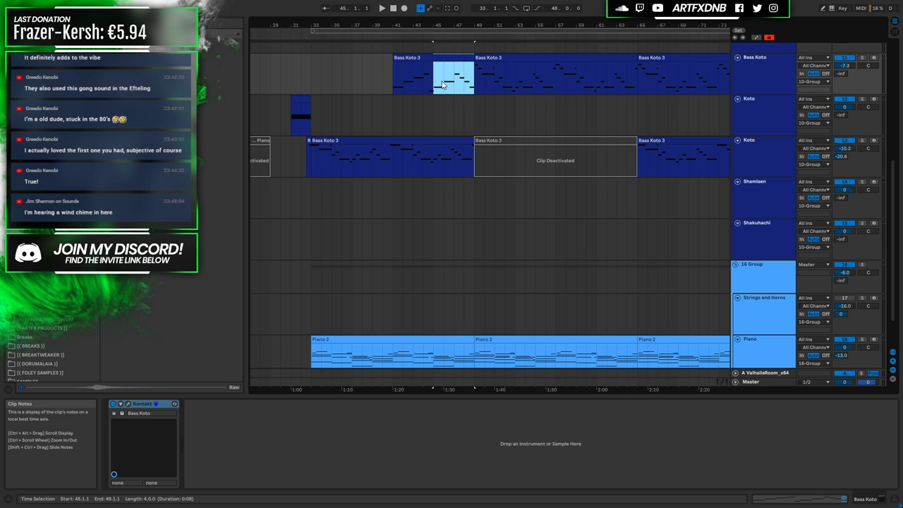
scroll(417, 150, "down", 1)
scroll(420, 165, "up", 2)
left_click(419, 130)
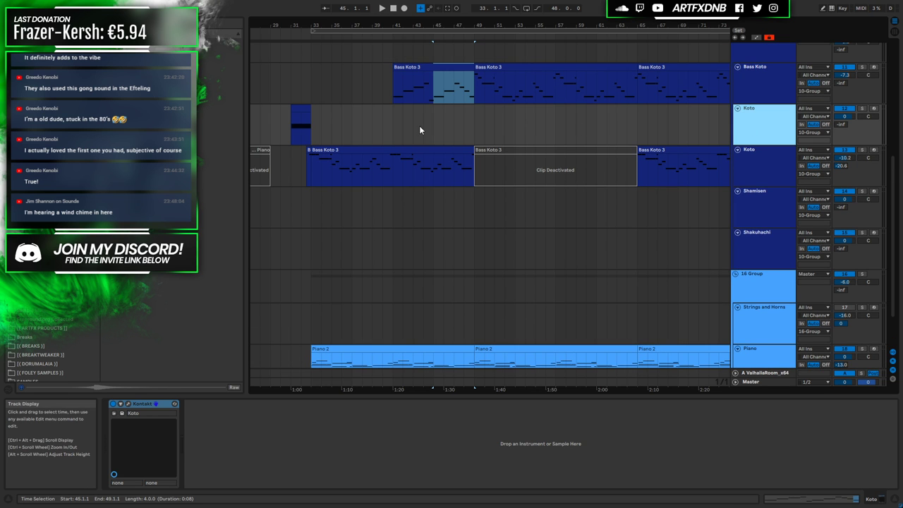
left_click(296, 110)
left_click_drag(306, 112, 470, 114)
key("space")
key("Up")
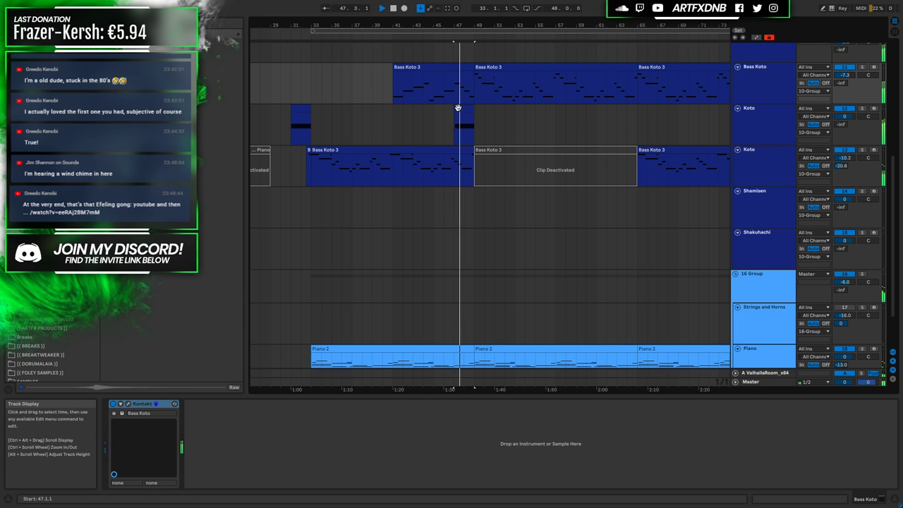
Stop playback and delete the copied Koto clip at bar 47
key("space")
left_click(464, 110)
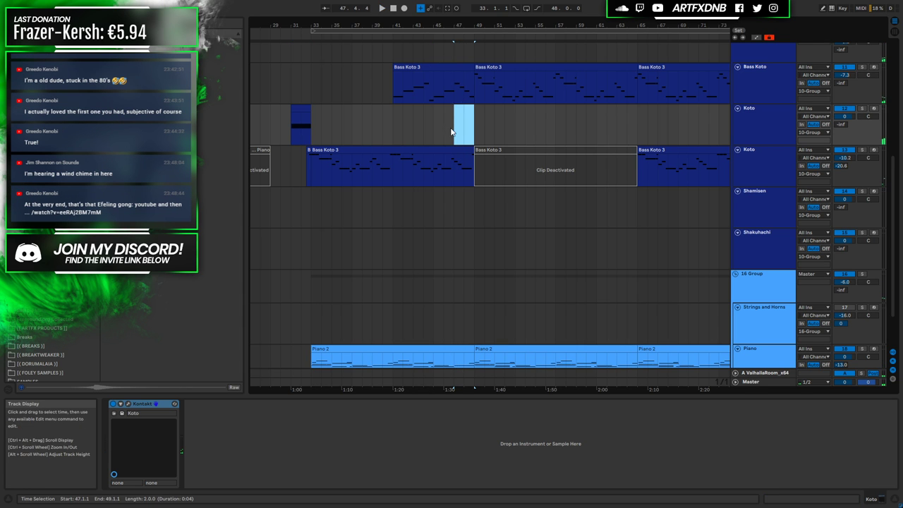
key("Delete")
Play the arrangement from the short Koto clip at bar 31 into the main Koto melody
left_click(278, 119)
left_click(298, 117)
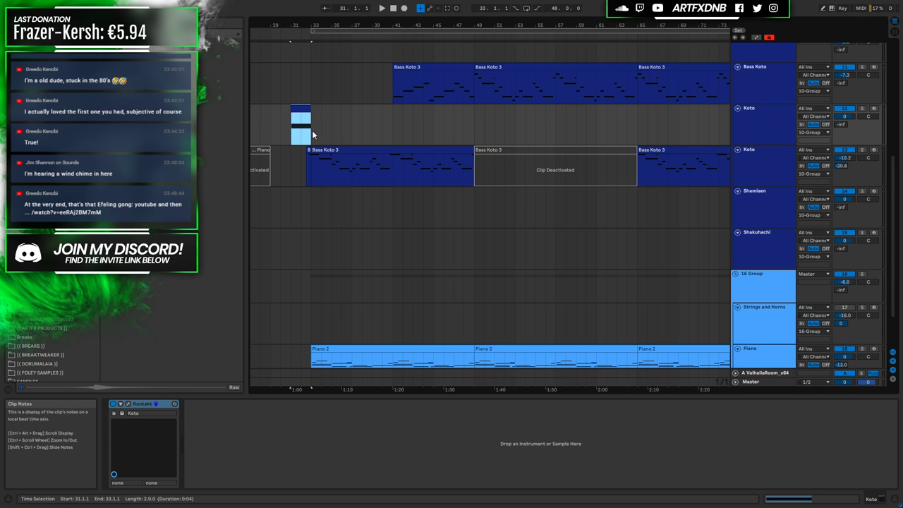
key("space")
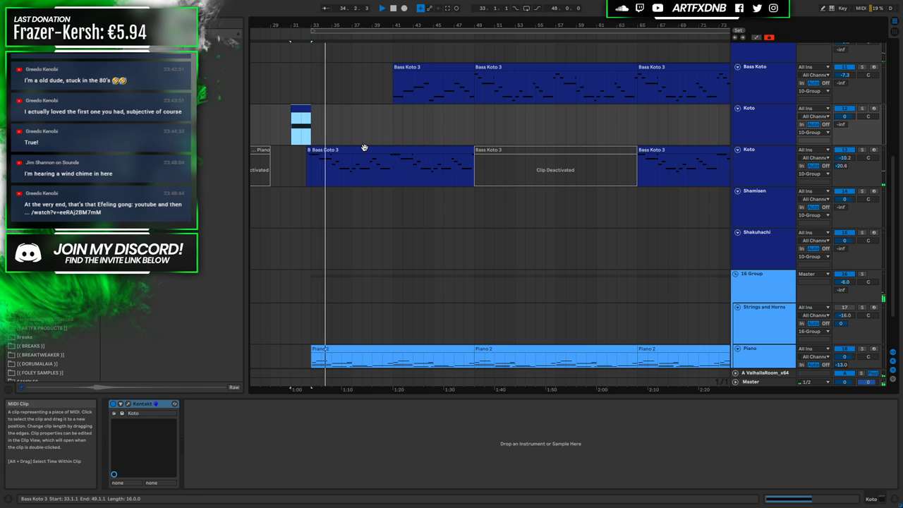
key("space")
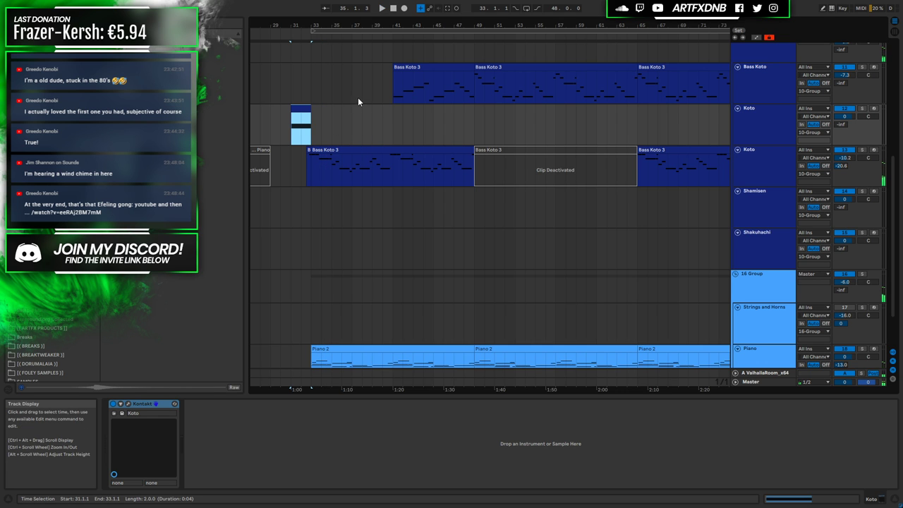
Try moving the Koto melody section between bars 32.3 and 40.4 onto the Bass Koto track and play its opening
scroll(331, 120, "down", 1)
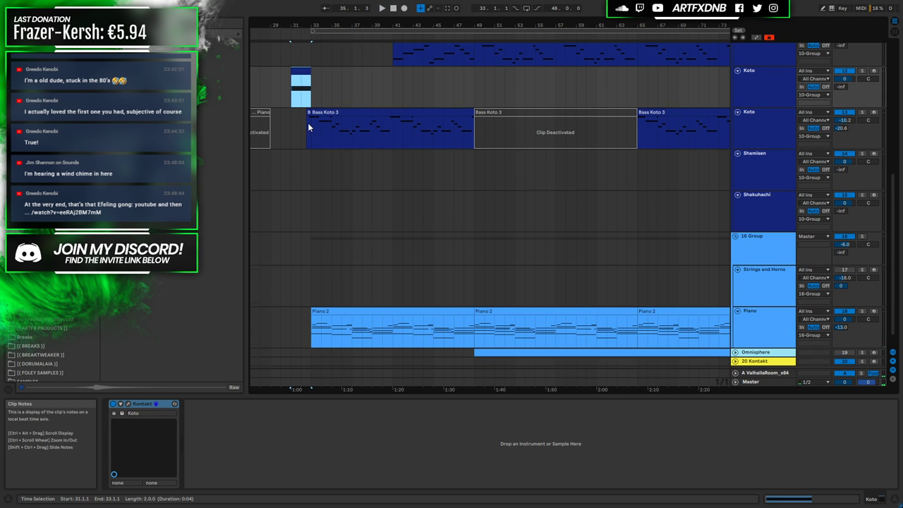
scroll(308, 123, "up", 1)
left_click_drag(305, 170, 379, 167)
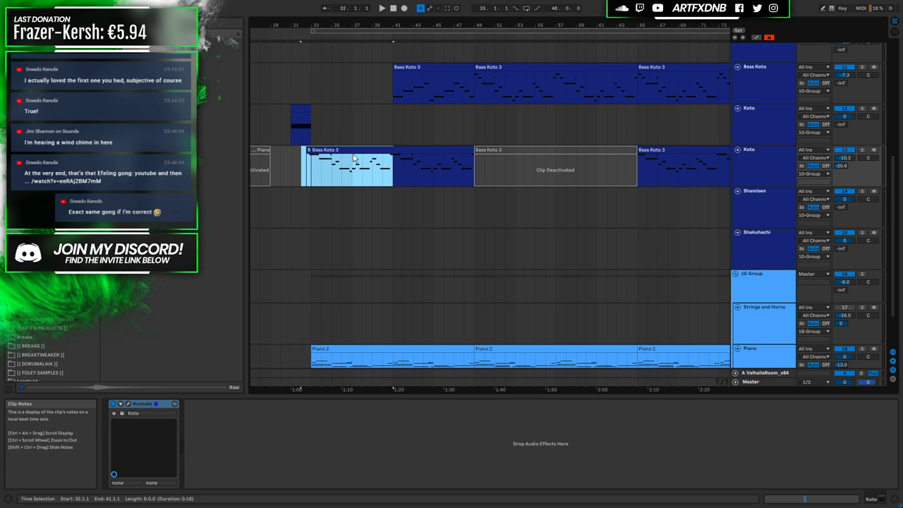
left_click(300, 170)
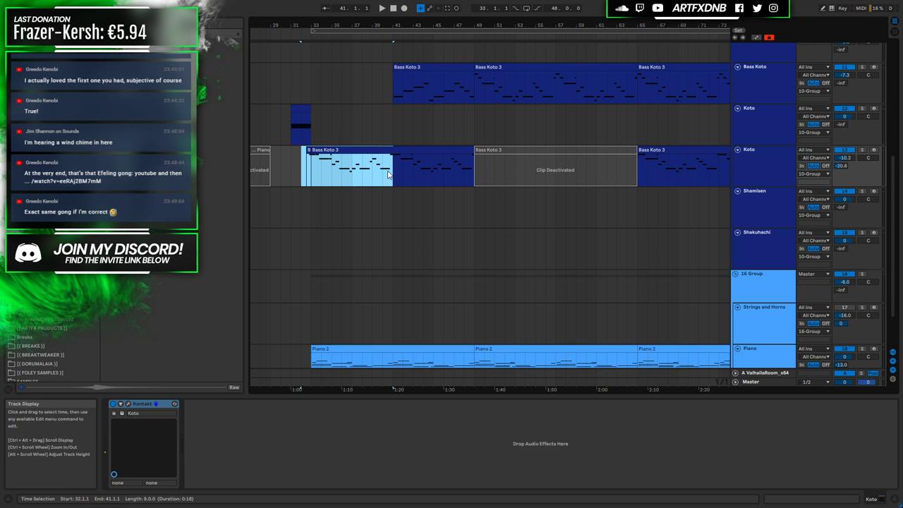
left_click_drag(305, 25, 506, 121)
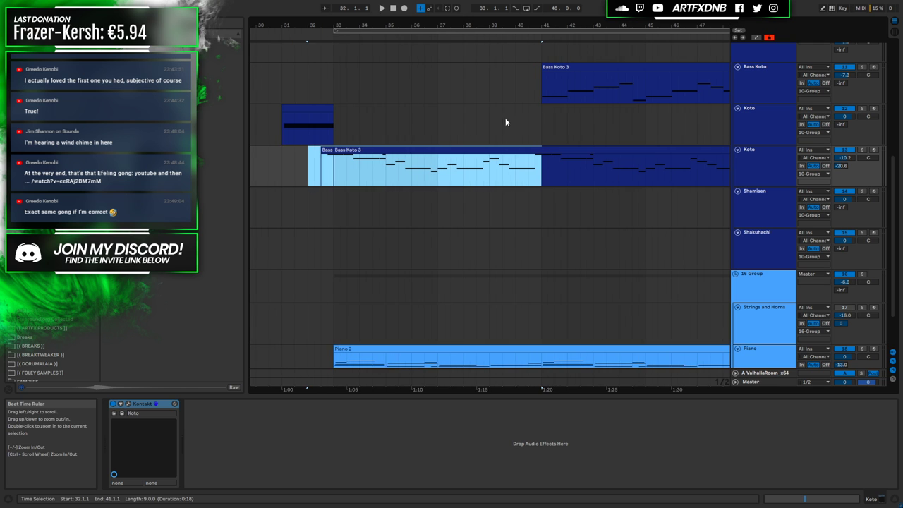
key("plus")
left_click_drag(609, 166, 341, 96)
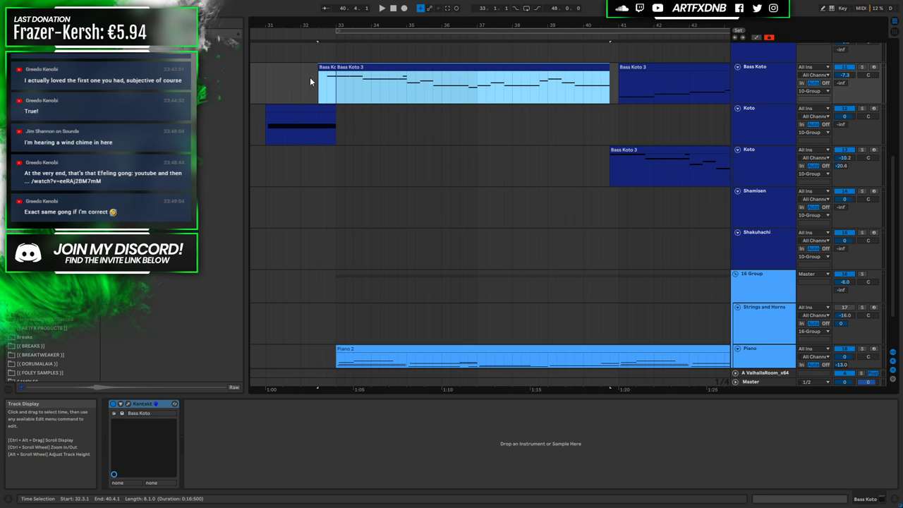
left_click(262, 85)
key("space")
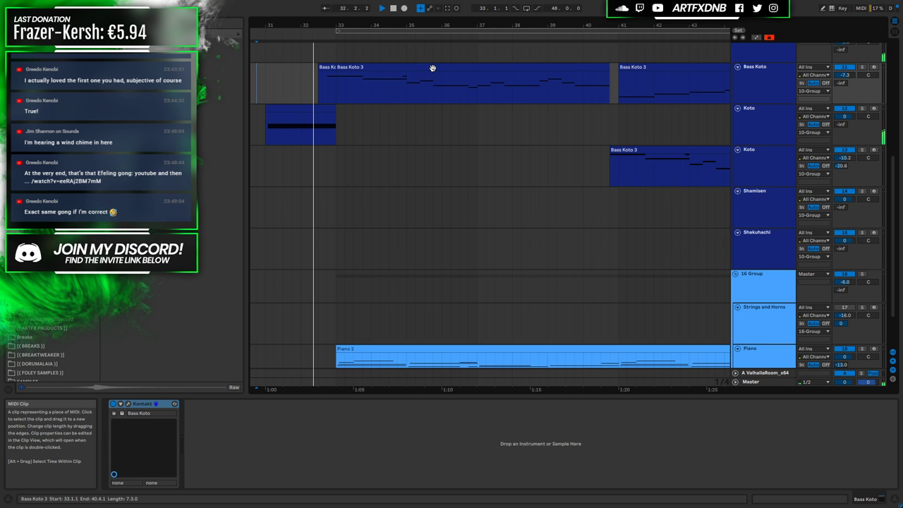
key("space")
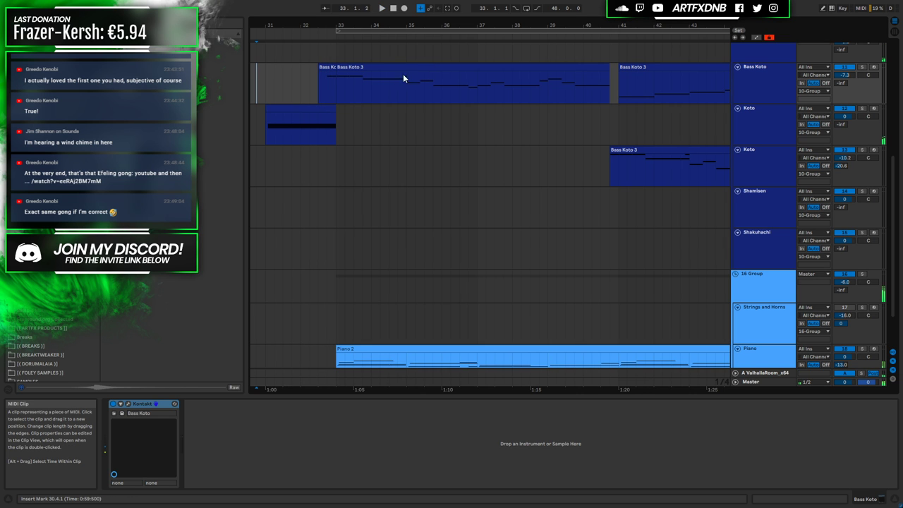
Consolidate the two moved Bass Koto clips into one and transpose all of its notes down an octave
left_click(327, 68)
left_click(364, 67, "shift")
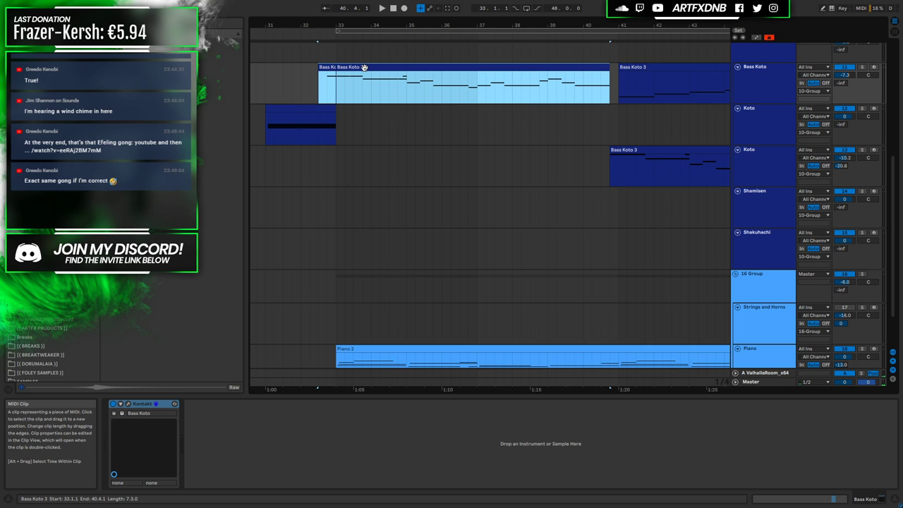
double_click(364, 67)
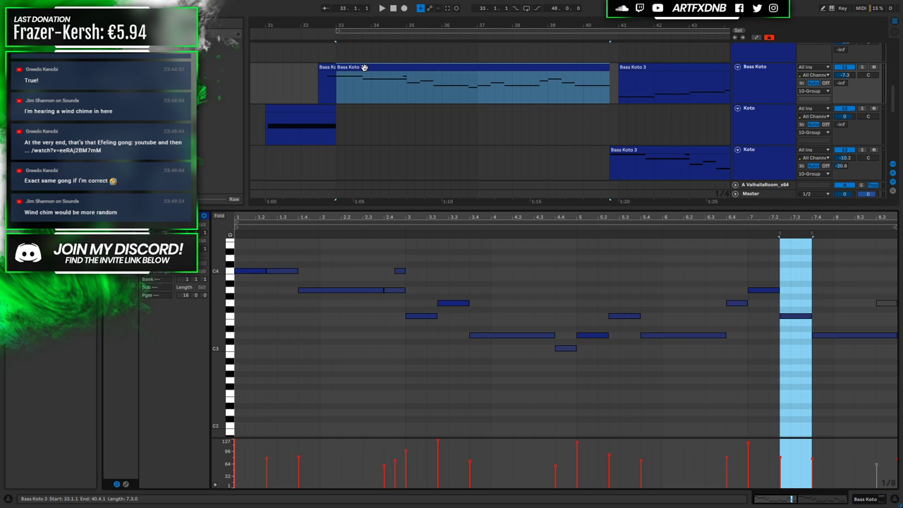
left_click(328, 68, "shift")
key("ctrl+a")
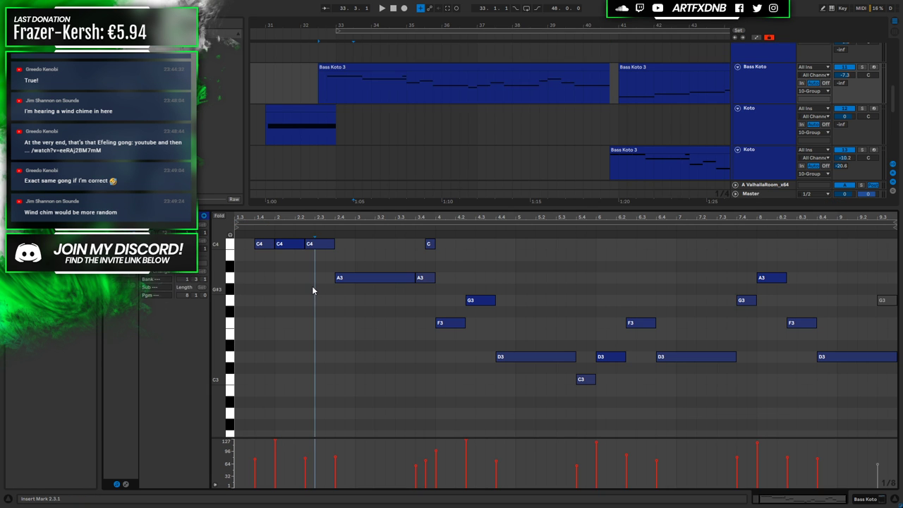
key("shift+Down")
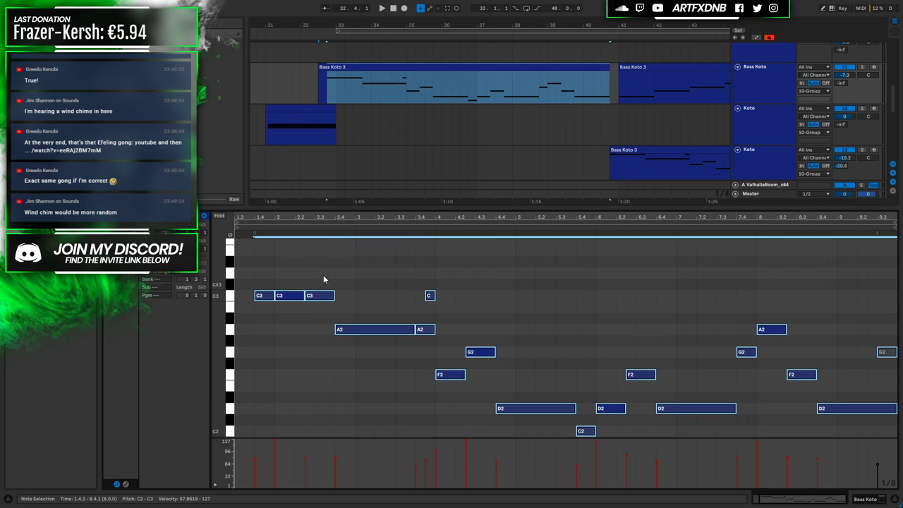
Play the arrangement from bar 31 through the lowered Bass Koto melody and bring back the device view
left_click(265, 85)
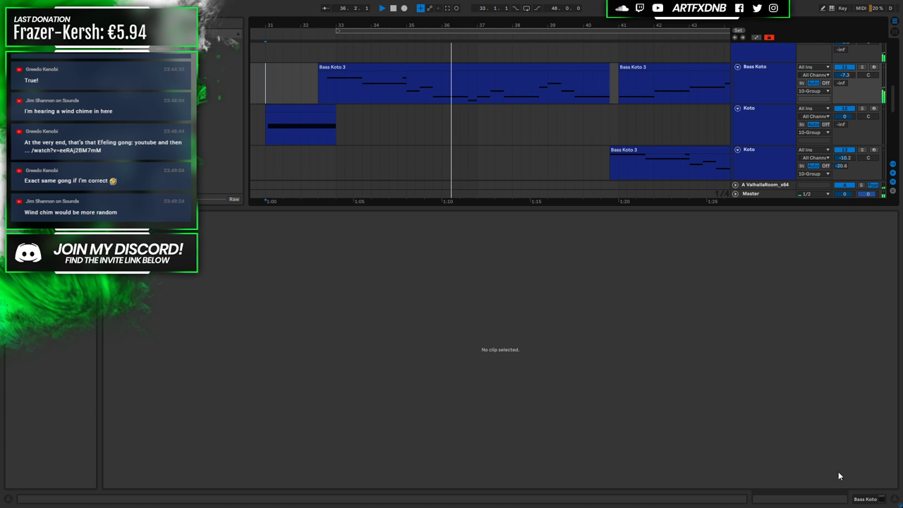
left_click(862, 499)
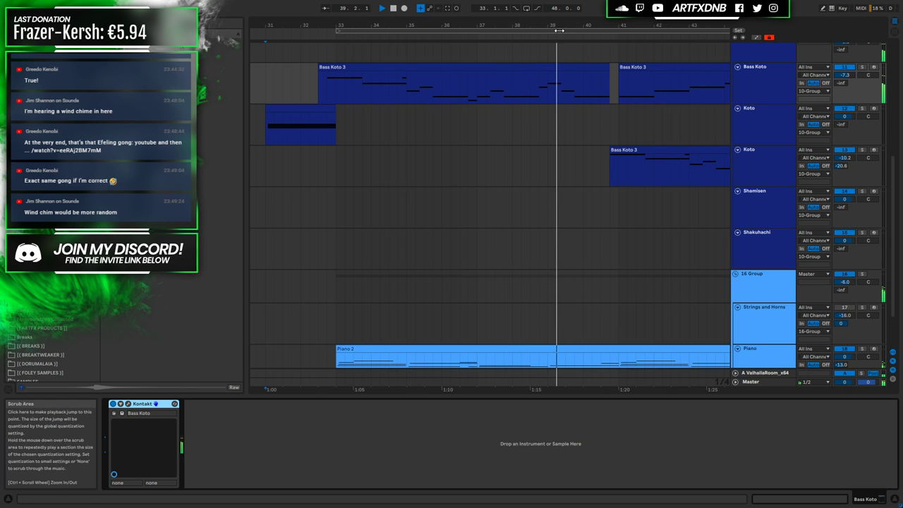
left_click_drag(558, 25, 544, 20)
left_click_drag(441, 28, 441, 24)
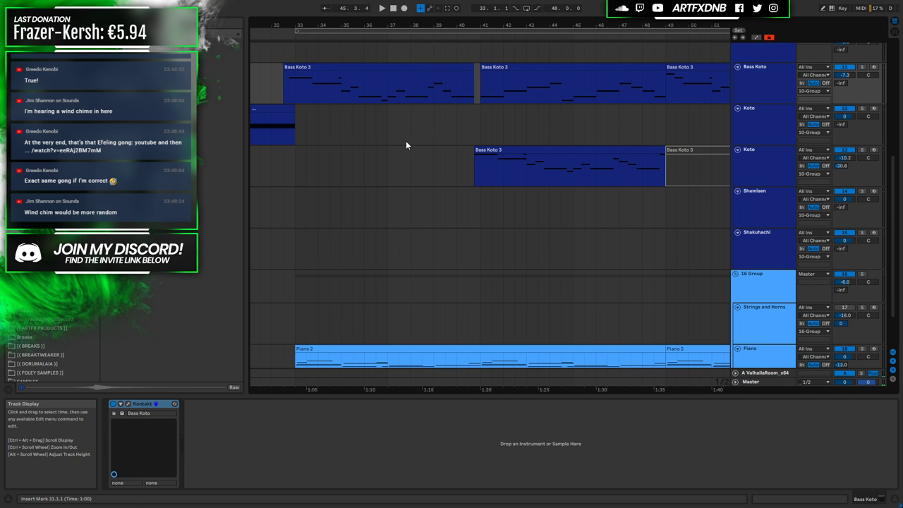
Replay the lowered Bass Koto clip from bar 32.3 and stop playback
left_click(392, 78)
left_click(285, 77)
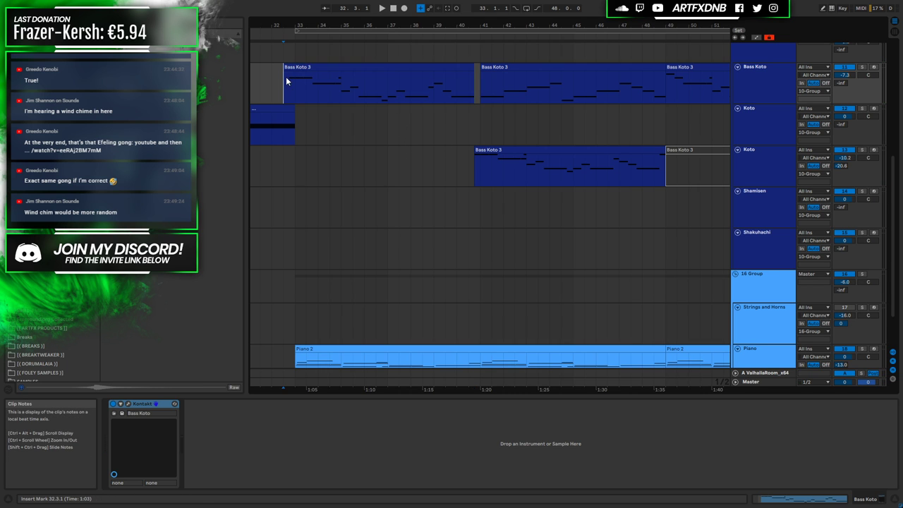
key("space")
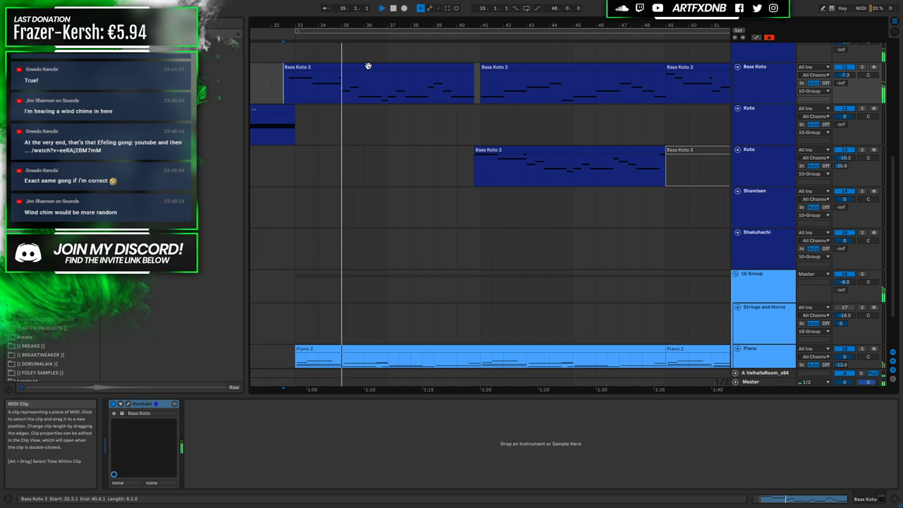
left_click(476, 70)
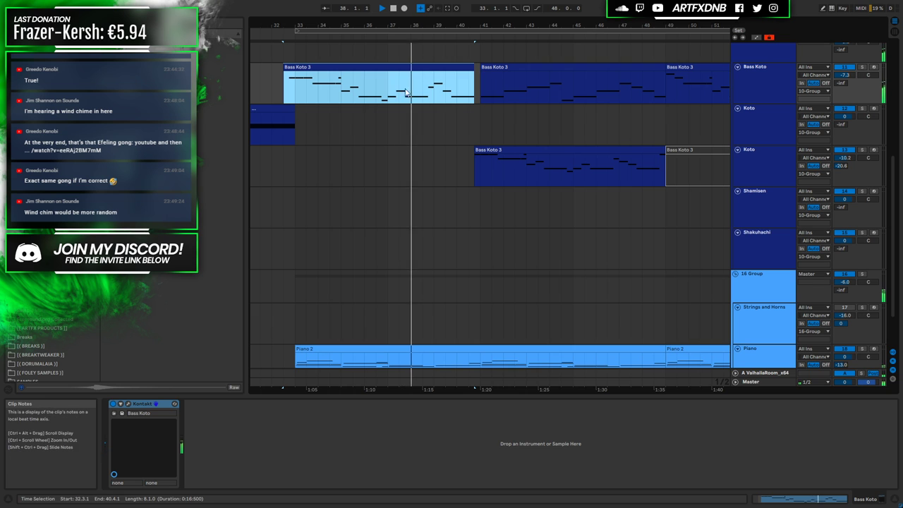
key("space")
left_click(436, 93)
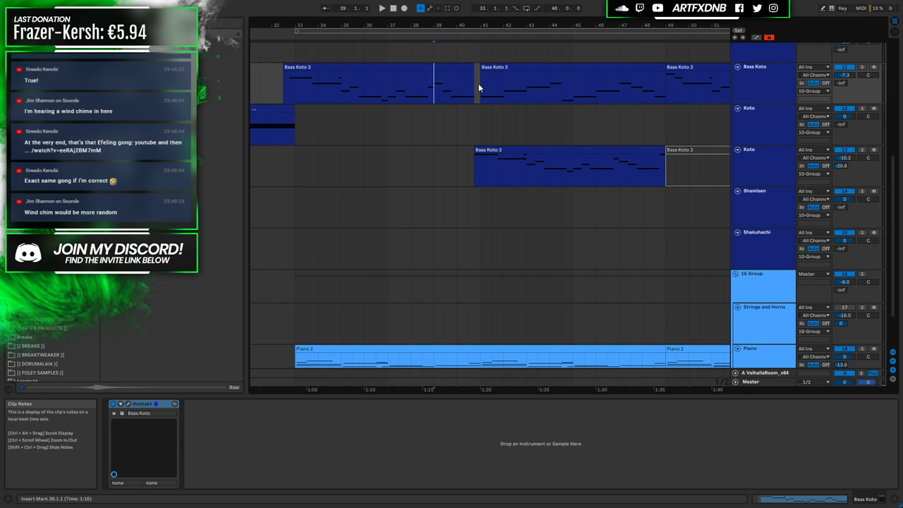
Play the remaining Koto melody from bar 41 into the section starting at bar 49
left_click(482, 165)
left_click(474, 164)
key("space")
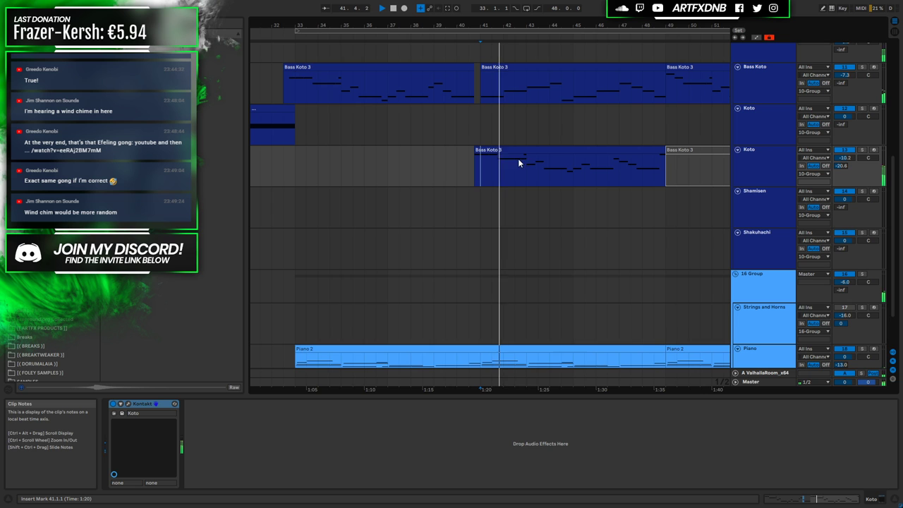
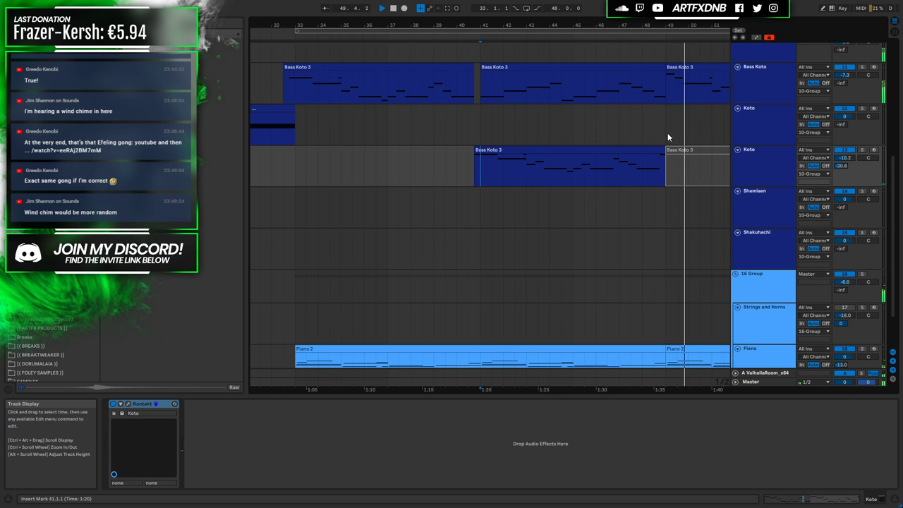
Stop playback and undo the octave transposition, consolidation and move, restoring the opening melody clips to the Koto track
scroll(663, 134, "up", 1)
left_click(395, 96)
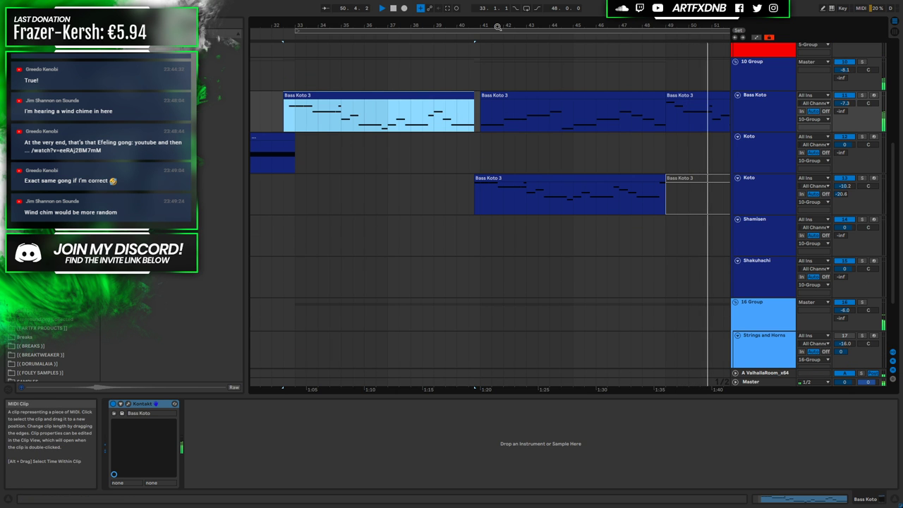
mouse_move(474, 24)
left_mouse_down()
mouse_move(474, 63)
mouse_move(474, 24)
left_mouse_up()
key("space")
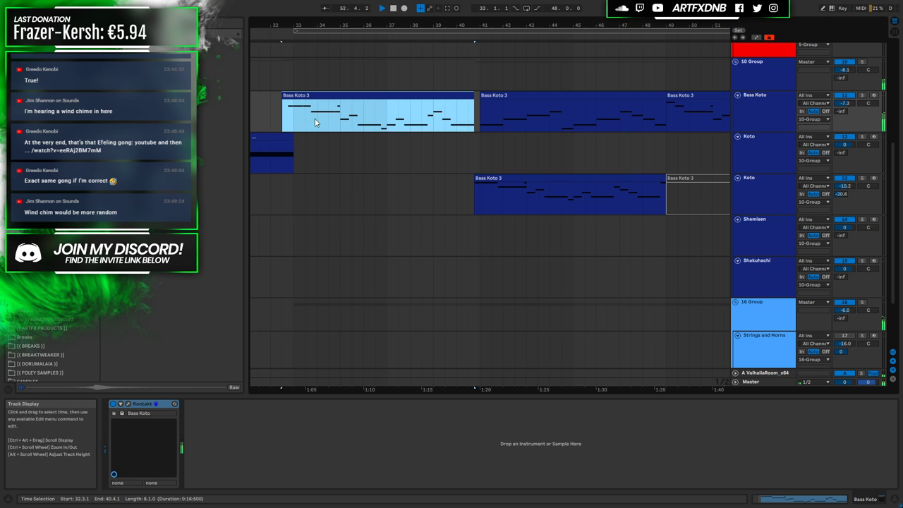
left_click(470, 131)
left_click_drag(469, 129, 469, 211)
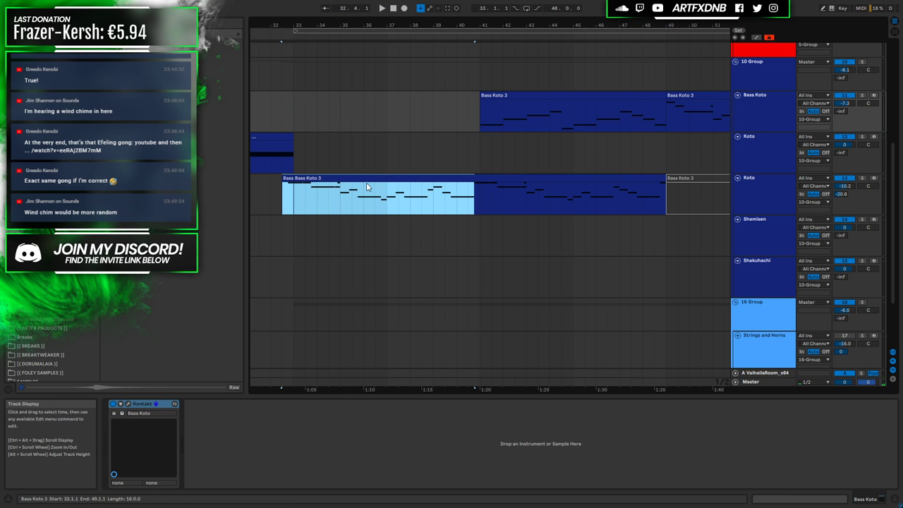
left_click(304, 187)
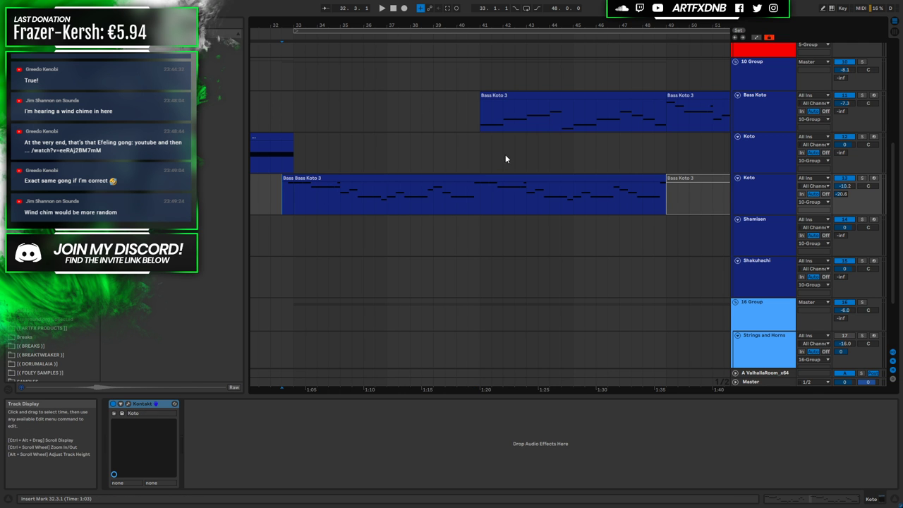
Select the Shakuhachi track and open its Kontakt instrument window
left_click_drag(407, 26, 411, 7)
scroll(456, 185, "up", 3)
scroll(755, 223, "down", 3)
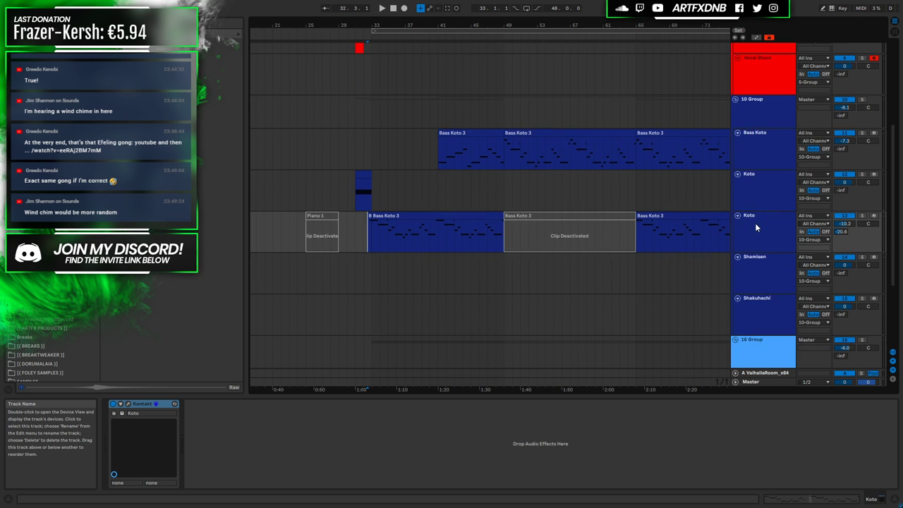
left_click(772, 260)
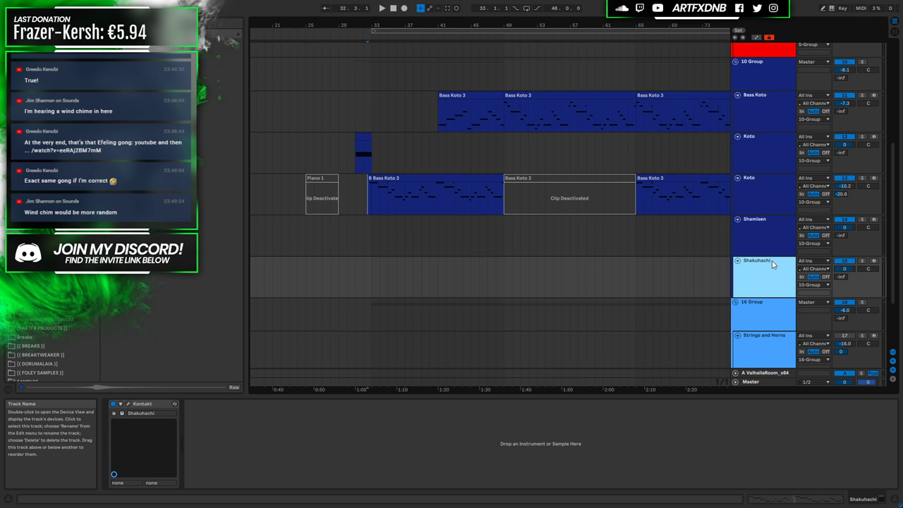
left_click(128, 404)
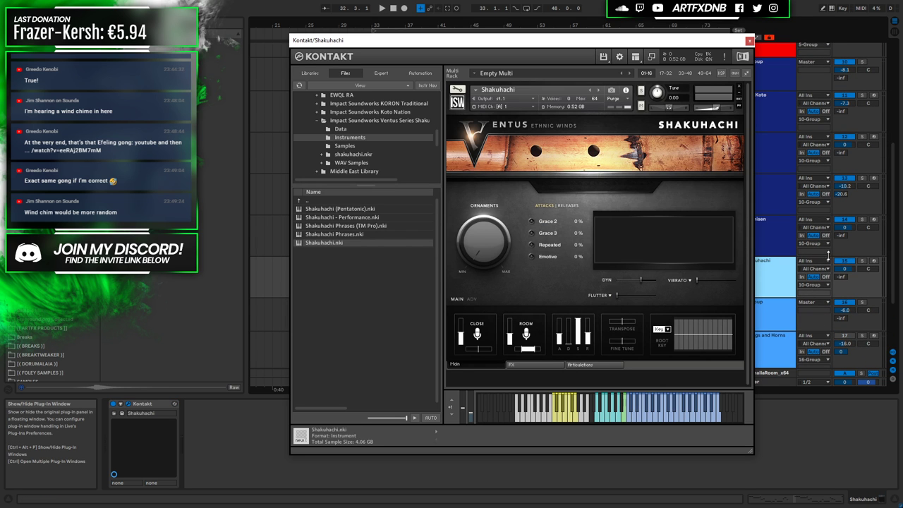
Arm the Shamisen track to audition its sound, and switch record arming to the Shakuhachi track
left_click(774, 236)
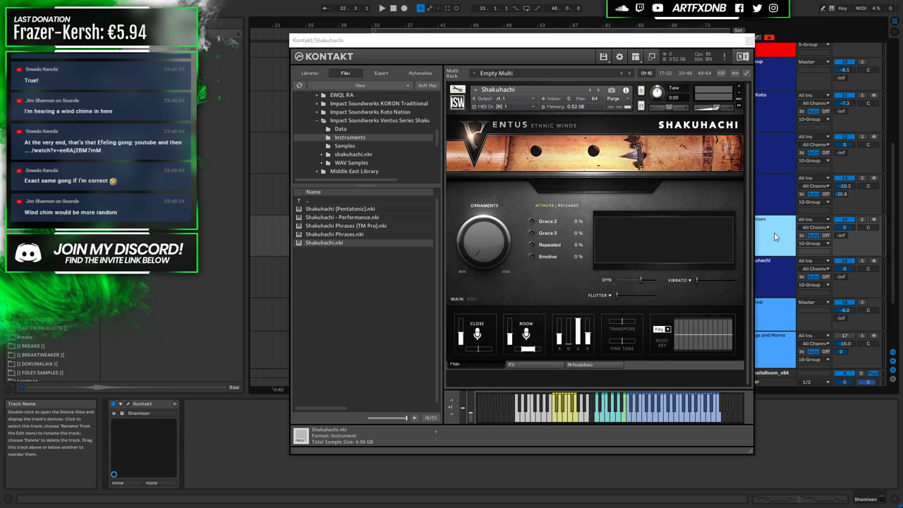
left_click(874, 221)
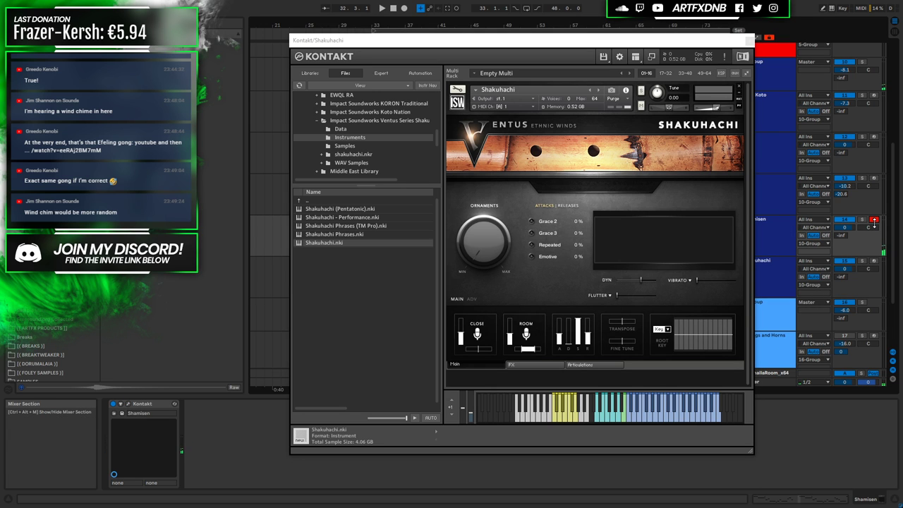
left_click(874, 262)
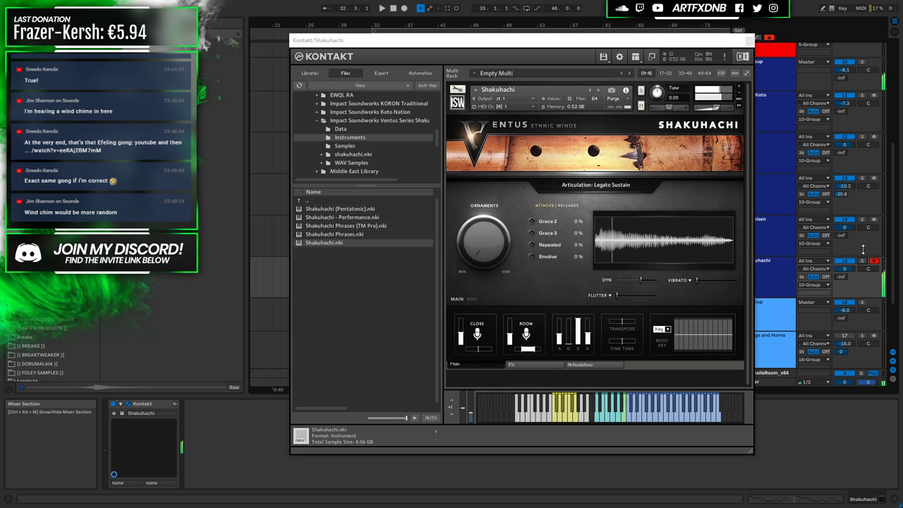
Set the Shakuhachi track's volume to -7.3 dB and its ValhallaRoom send to 0 dB
left_click_drag(844, 269, 849, 272)
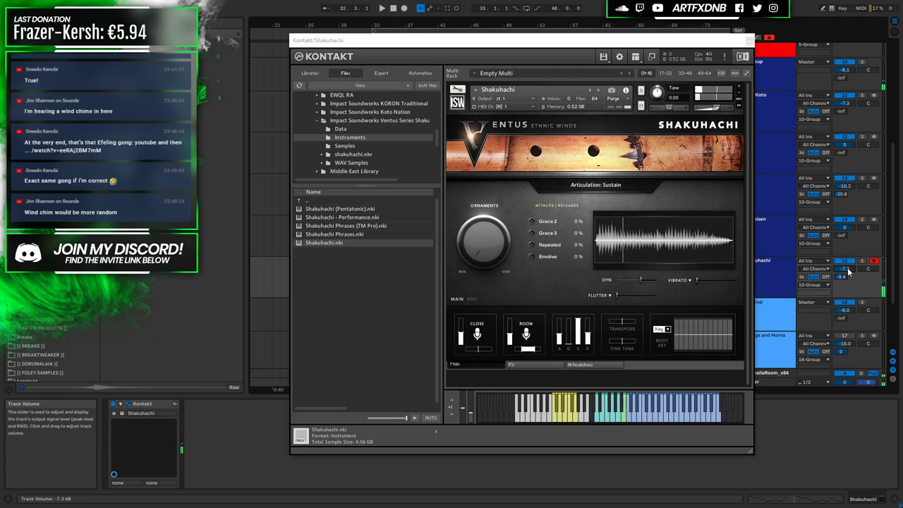
left_click_drag(846, 277, 847, 280)
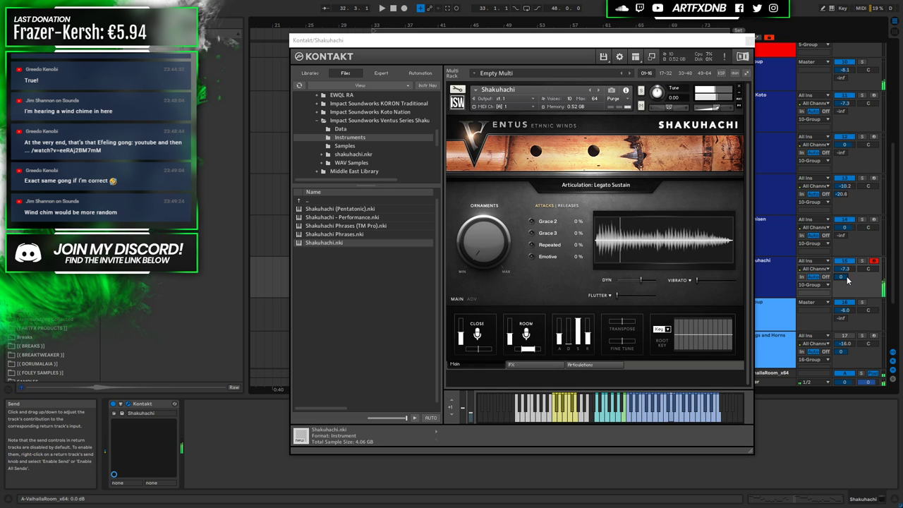
Check the Shakuhachi's articulation triggers, return to its main page and audition the Breaths articulation on the keyboard
left_click(584, 365)
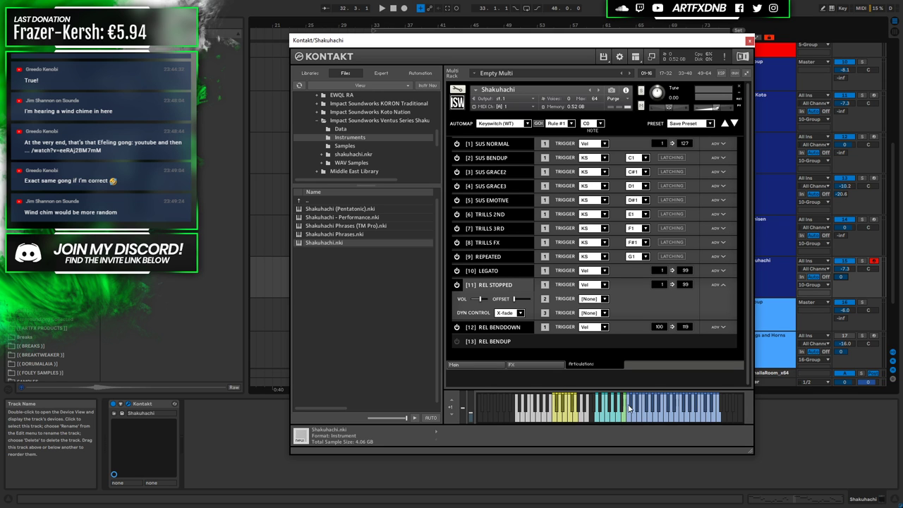
left_click(476, 366)
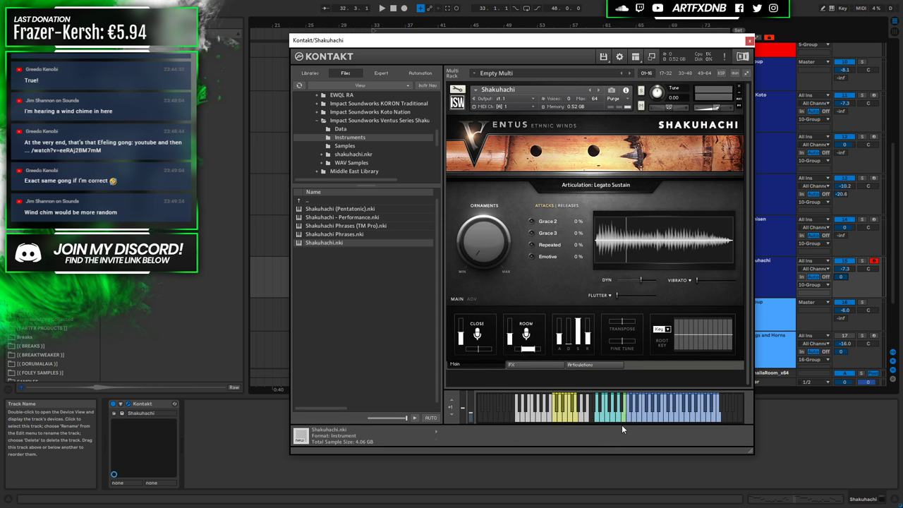
left_click(596, 417)
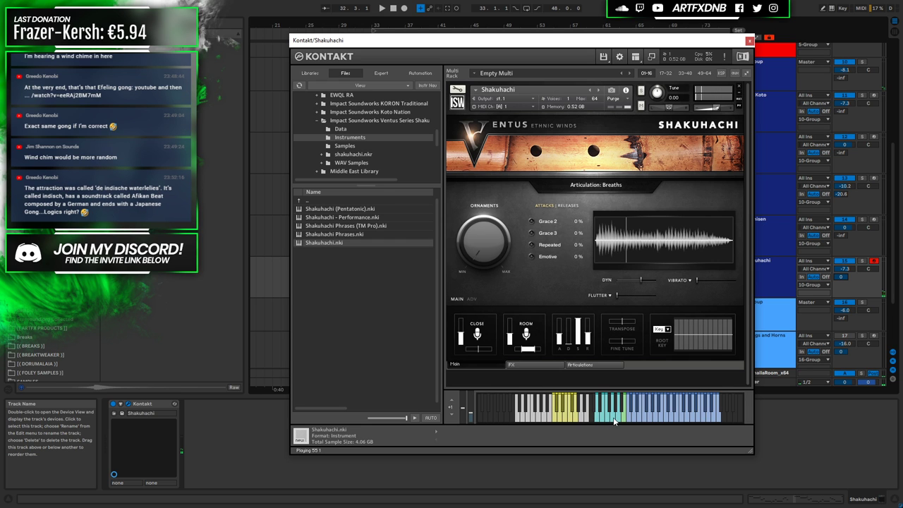
Audition the Shakuhachi's keyswitched articulations, such as Sus Bendup, on Kontakt's on-screen keyboard
left_click(556, 419)
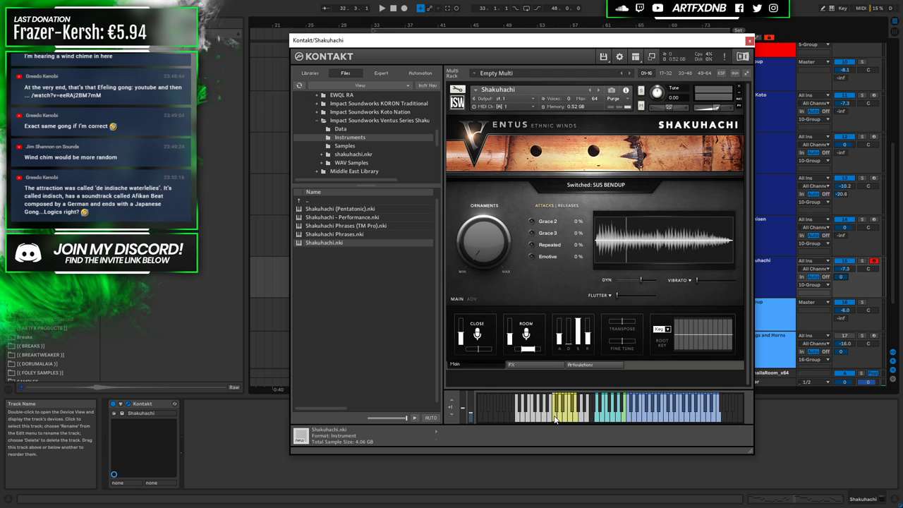
left_click(555, 419)
left_click(556, 420)
left_click(571, 415)
left_click(573, 409)
left_click(575, 421)
left_click(573, 420)
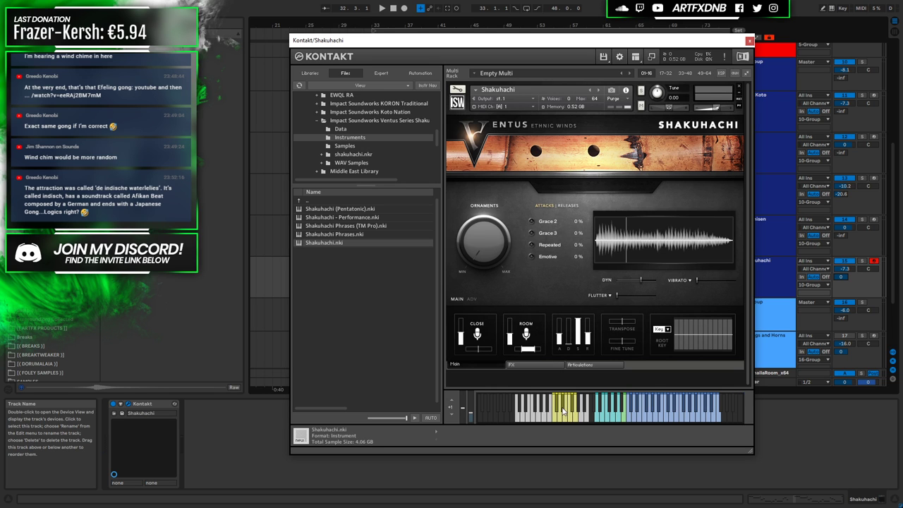
left_click(561, 415)
Review the Shakuhachi's articulation triggers, expanding the Legato settings and collapsing the Rel Stopped settings
left_click(579, 364)
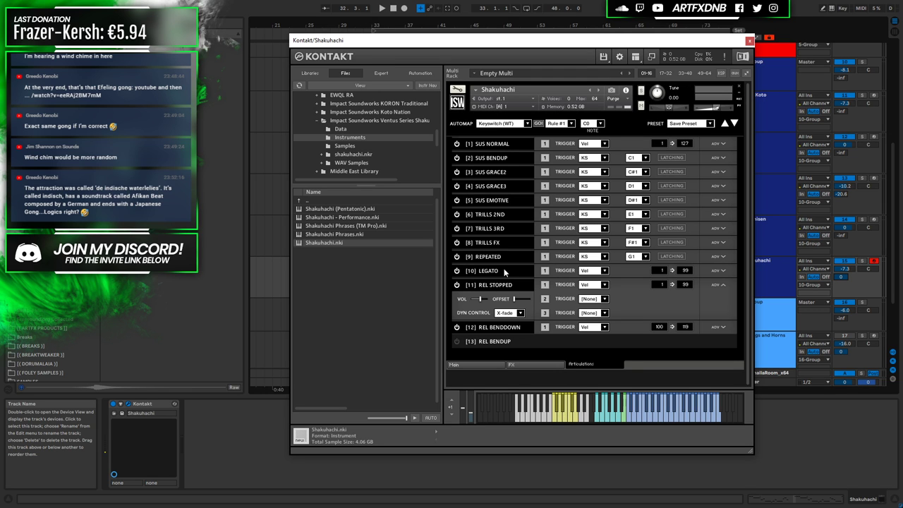
left_click(723, 270)
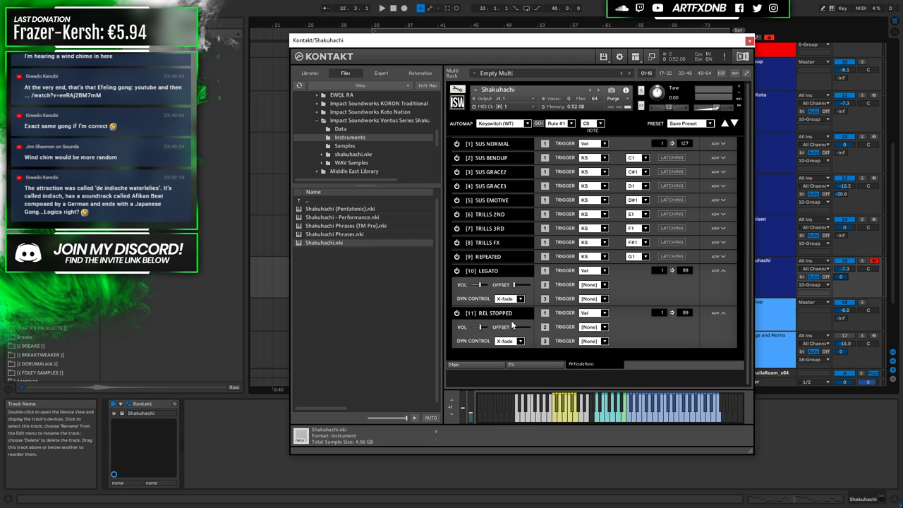
left_click(725, 312)
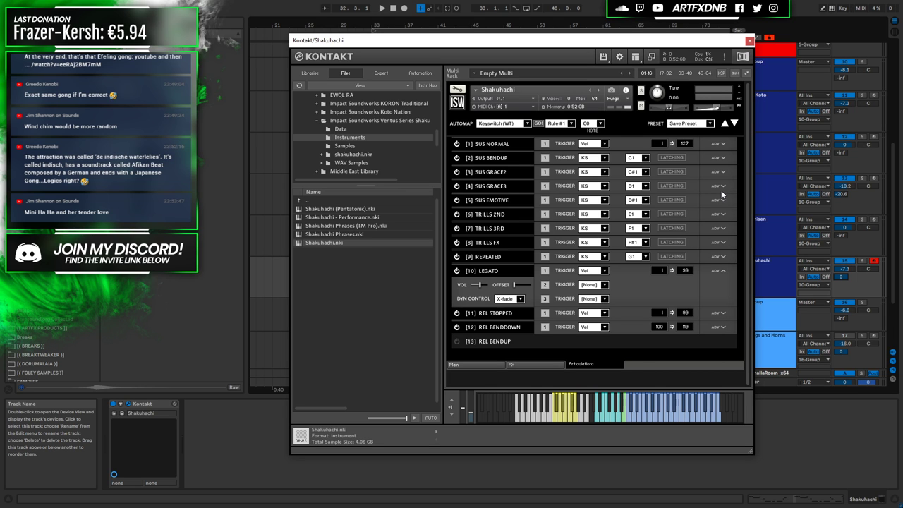
Close the Kontakt window and set the Shakuhachi track's ValhallaRoom send to -7.2 dB
left_click(750, 42)
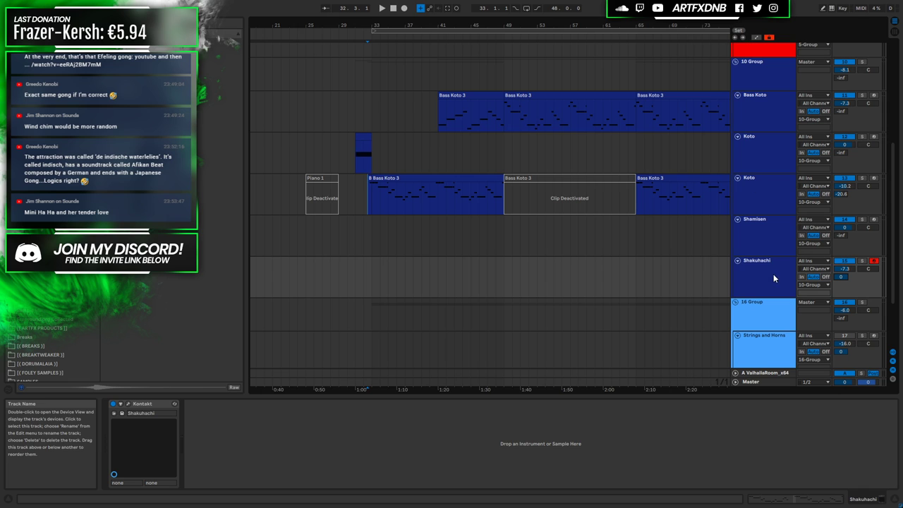
left_click_drag(839, 277, 839, 293)
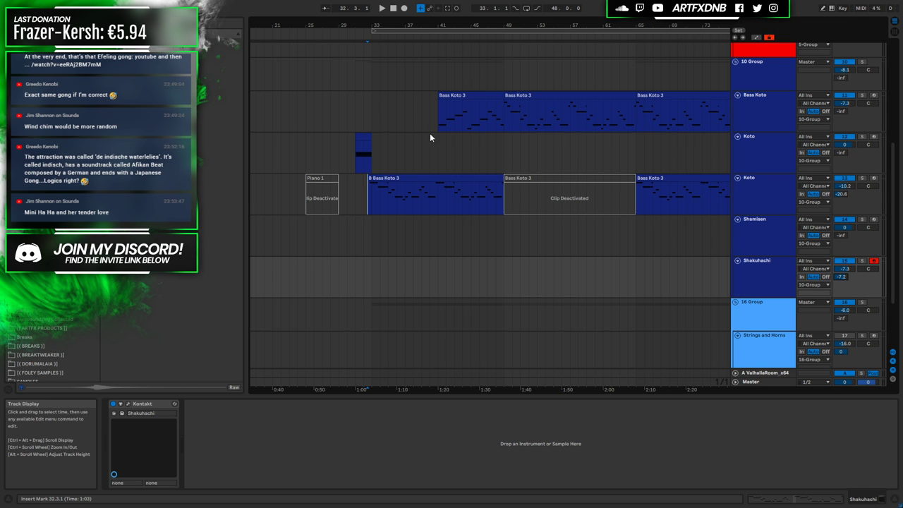
Start playback of the arrangement from bar 31 to play along on the Shakuhachi
left_click(498, 114)
left_click(360, 113)
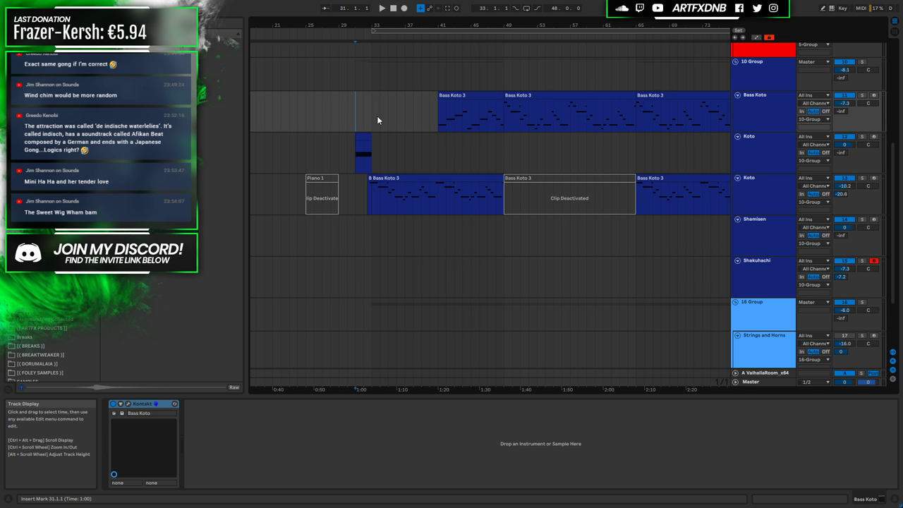
key("minus")
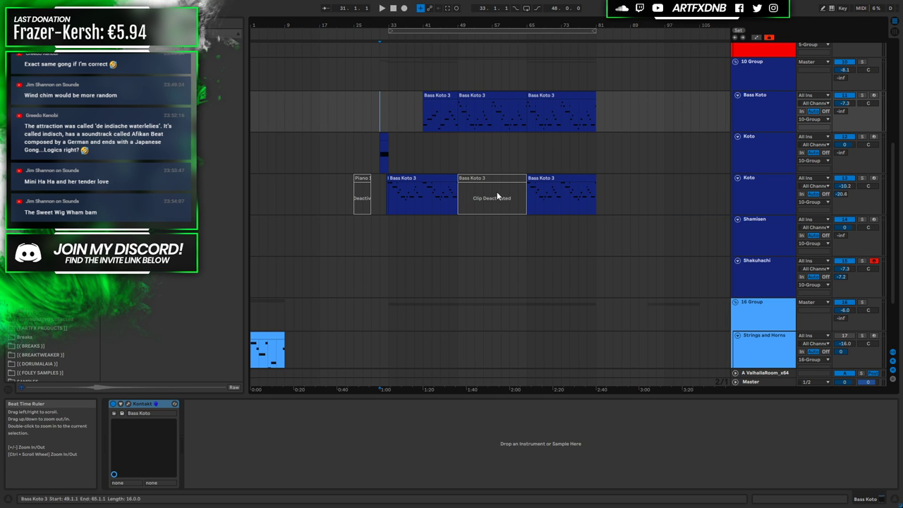
scroll(695, 252, "down", 3)
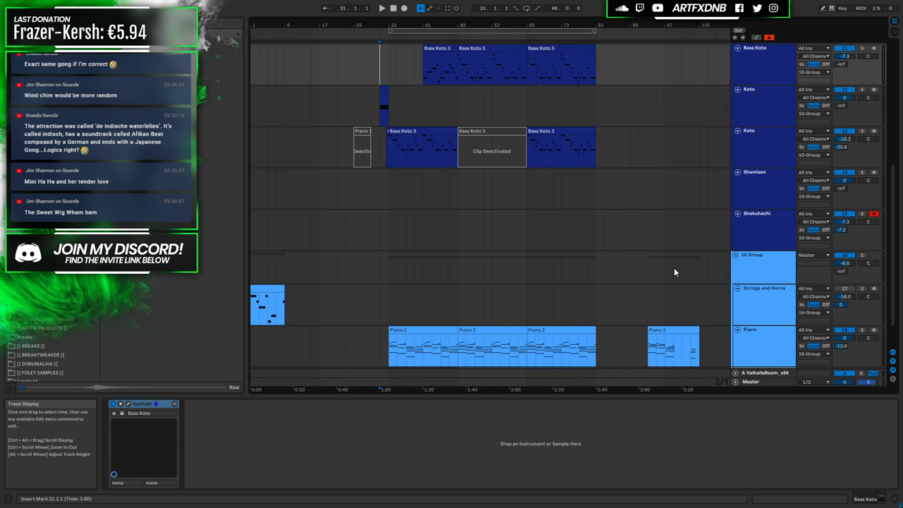
scroll(756, 208, "up", 2)
left_click(378, 134)
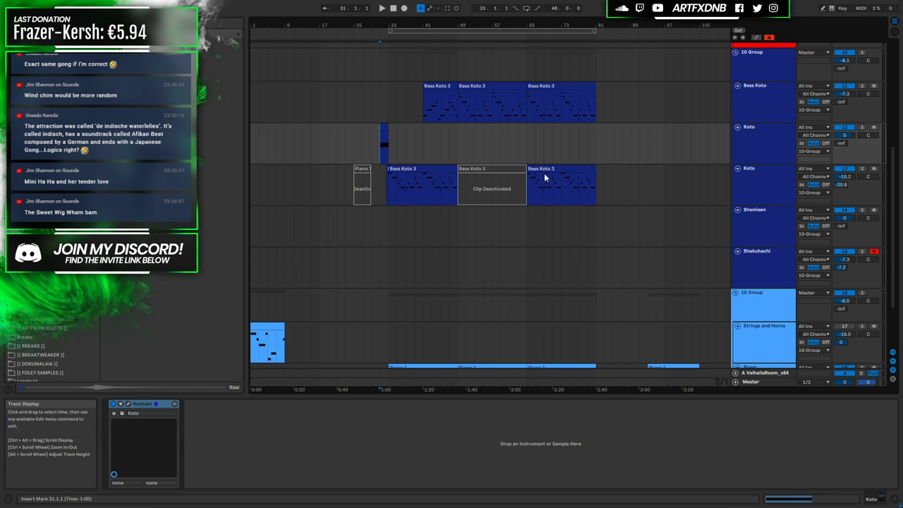
key("space")
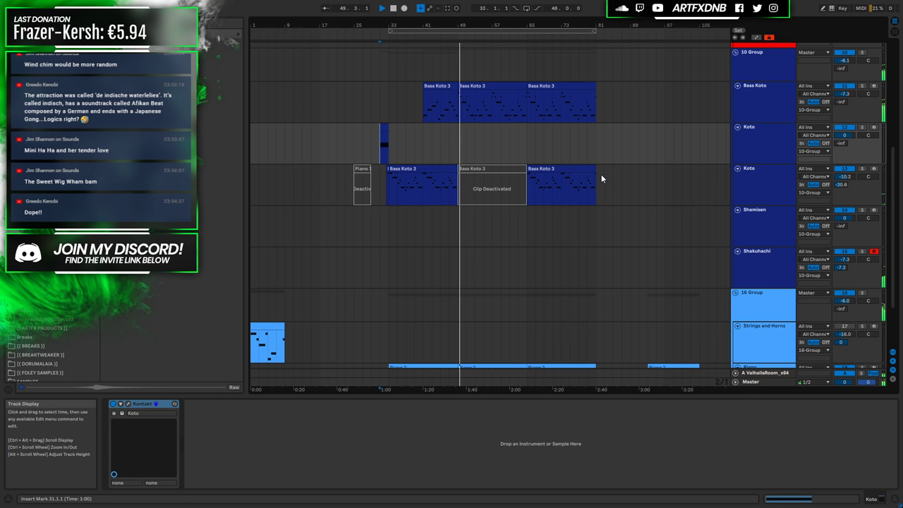
Capture the played Shakuhachi line as a MIDI clip, stop playback and extend the clip's start back to bar 41
left_click(403, 12)
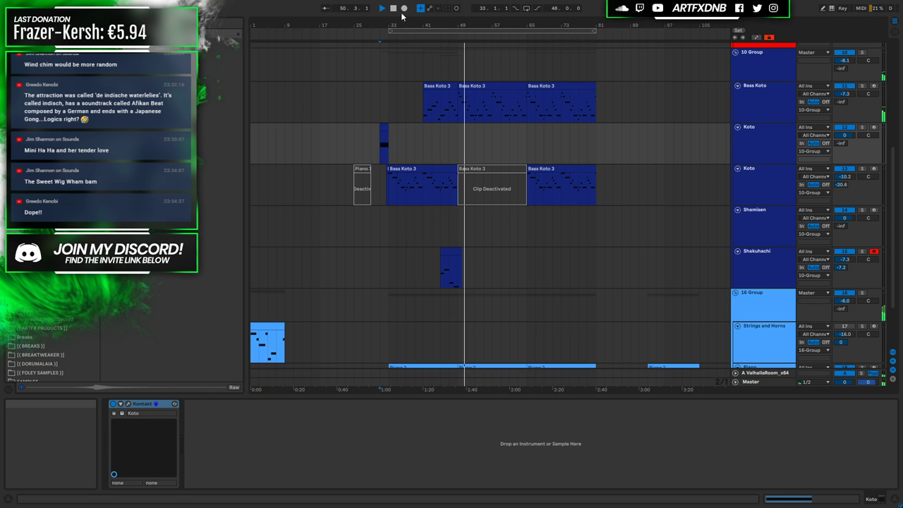
left_click(393, 8)
left_click_drag(442, 251, 423, 253)
Audition the Shakuhachi in solo, open its captured clip and lengthen the first note to overlap the second, ending at about 2.4.1
key("space")
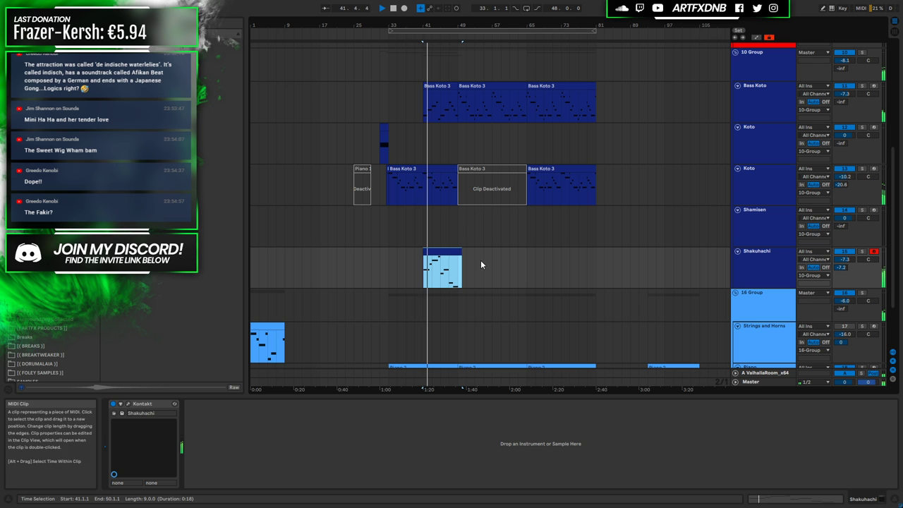
left_click(861, 252)
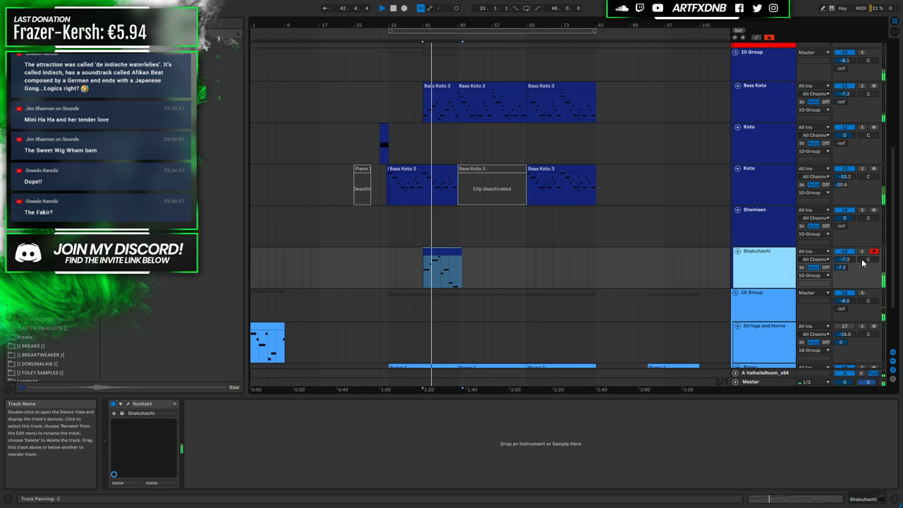
double_click(452, 261)
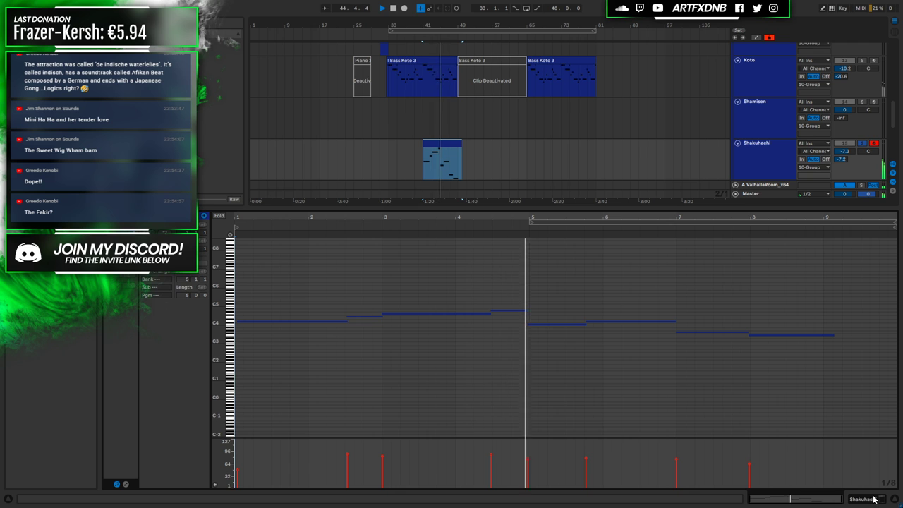
left_click(319, 310)
key("space")
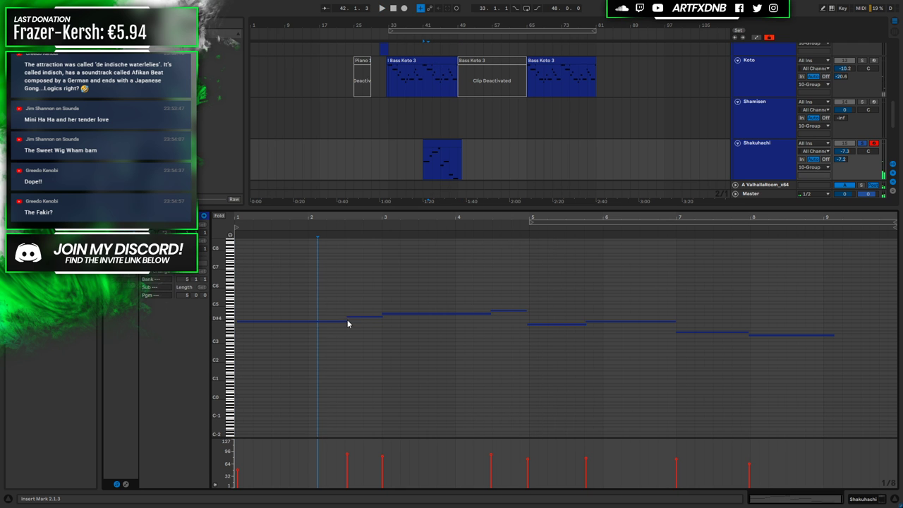
left_click_drag(346, 326, 365, 327)
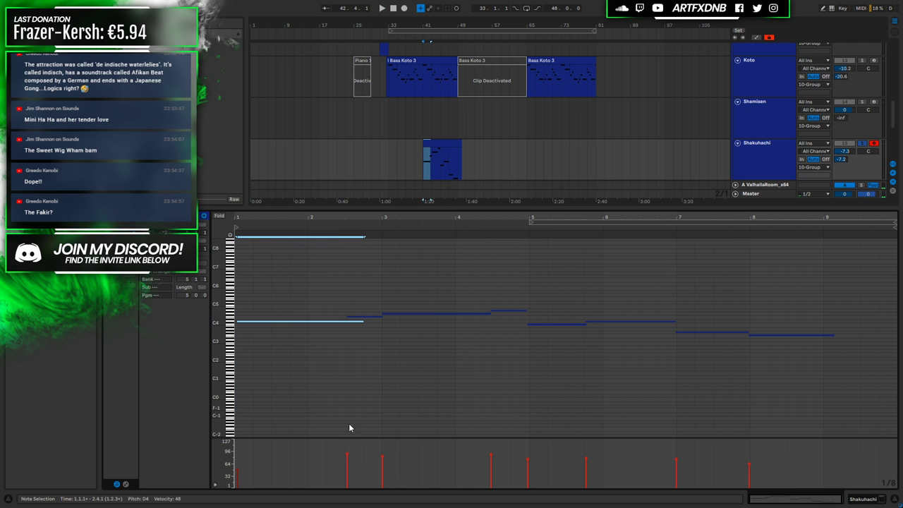
Show the Shakuhachi clip's envelopes and delete the recorded 6 - Data Entry automation
left_click(126, 484)
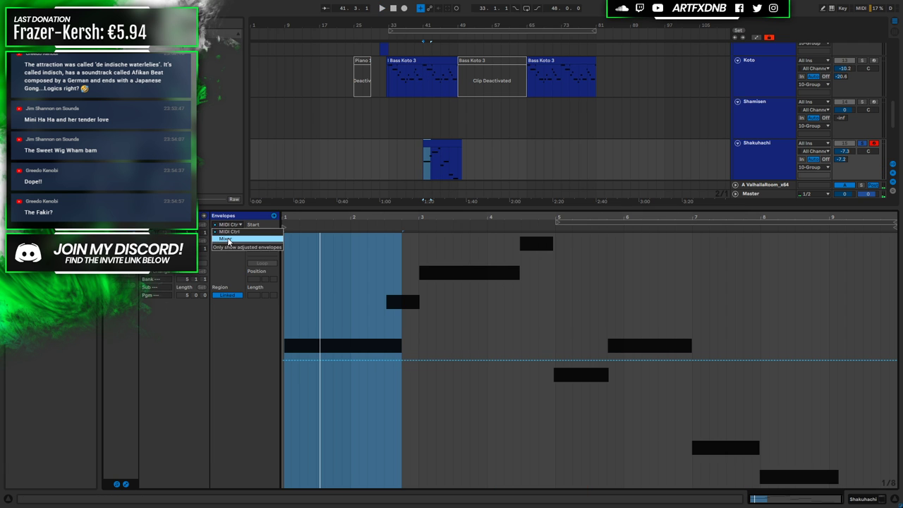
left_click(230, 232)
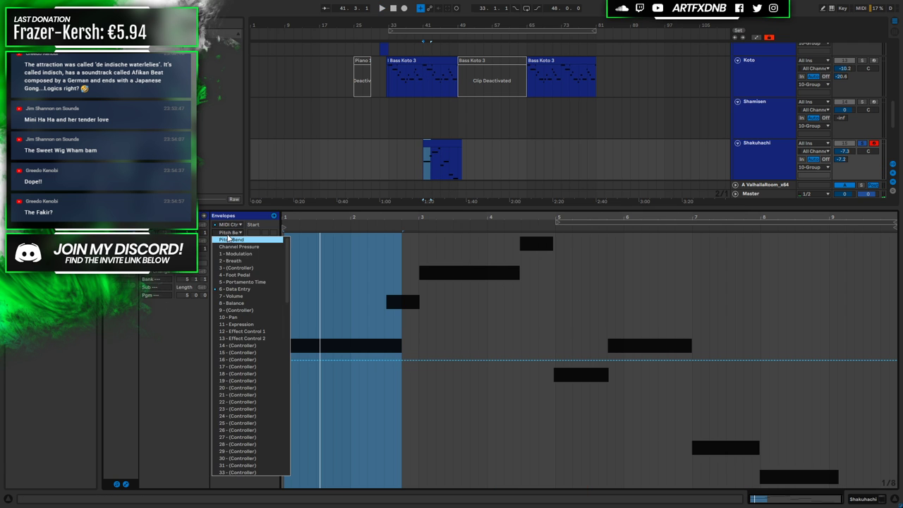
left_click(235, 289)
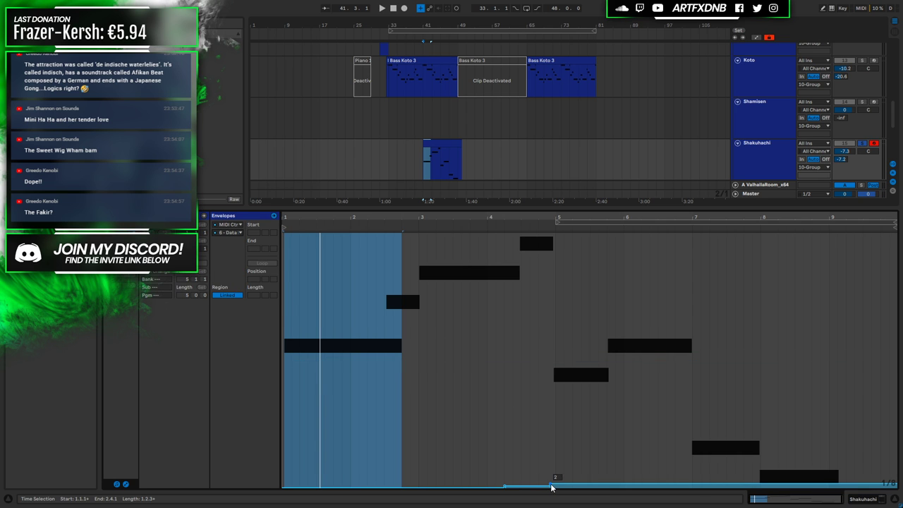
left_click_drag(598, 465, 376, 459)
key("Delete")
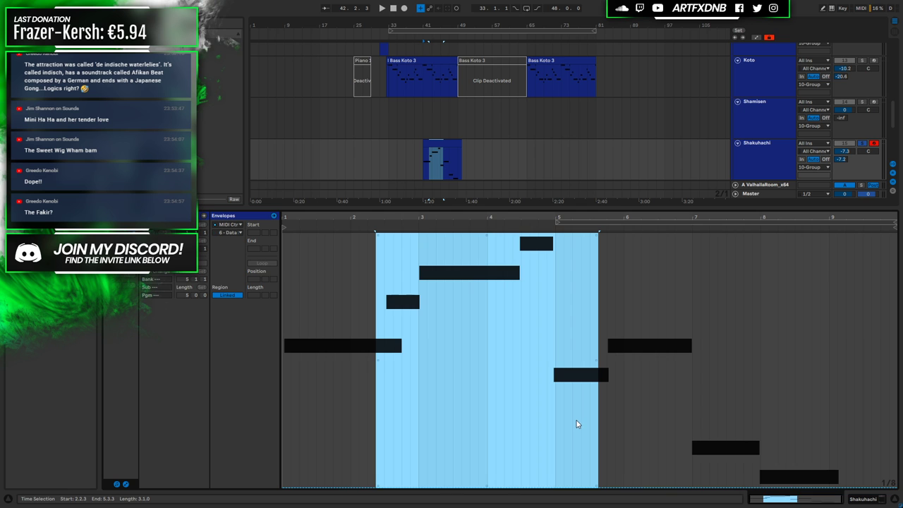
Delete the recorded 98 - NRPN LSB automation from the Shakuhachi clip
left_click(232, 242)
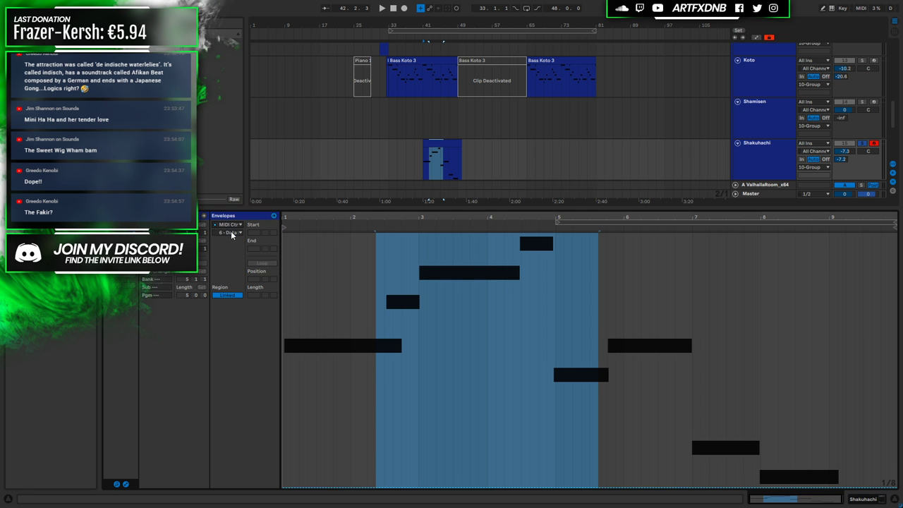
left_click(229, 232)
left_click_drag(286, 288, 281, 472)
left_click(246, 316)
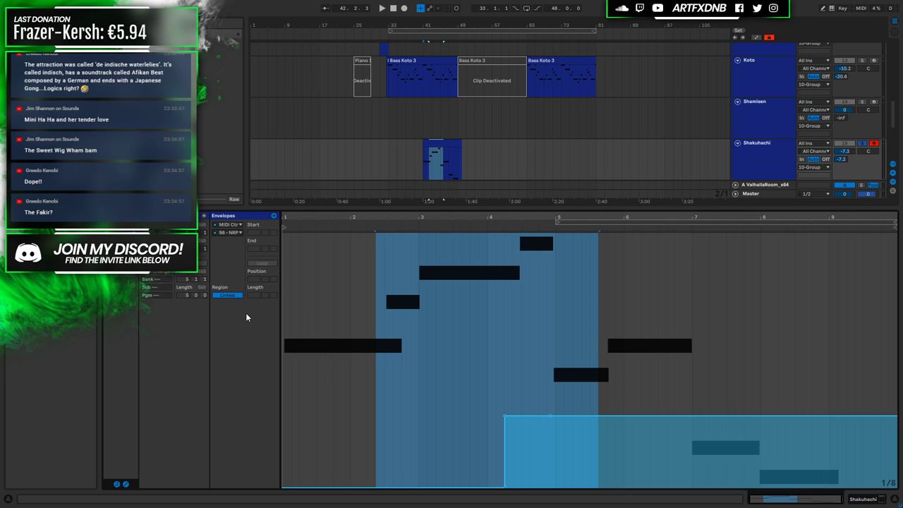
left_click_drag(470, 385, 608, 500)
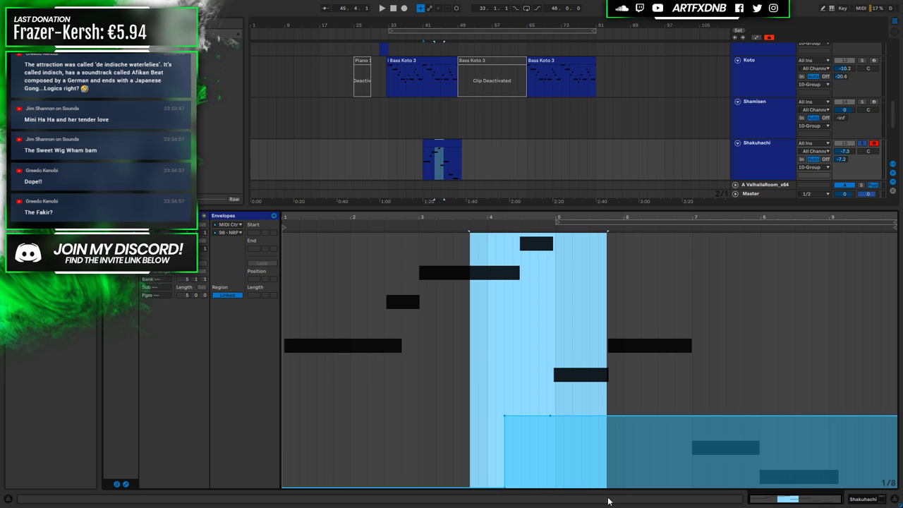
key("Delete")
Delete the recorded 99 - NRPN MSB automation from the Shakuhachi clip
left_click(221, 233)
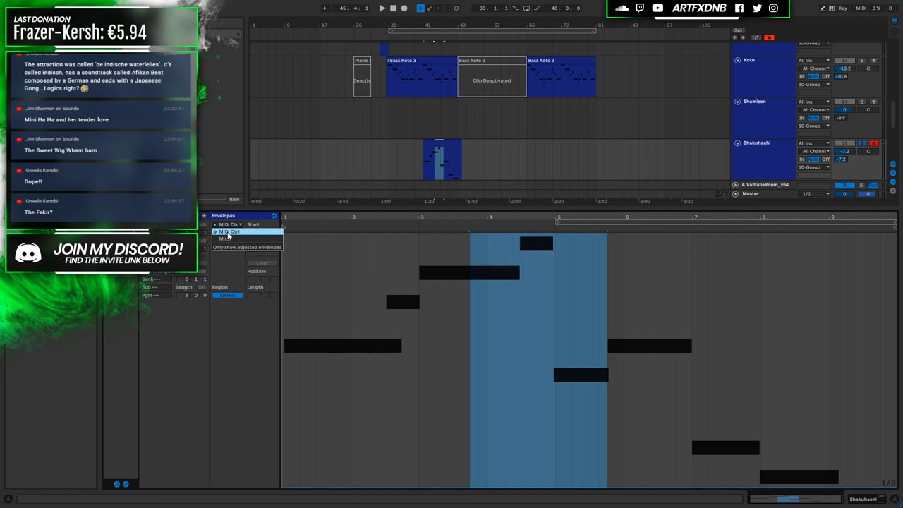
left_click(238, 323)
left_click_drag(459, 389, 624, 459)
key("Delete")
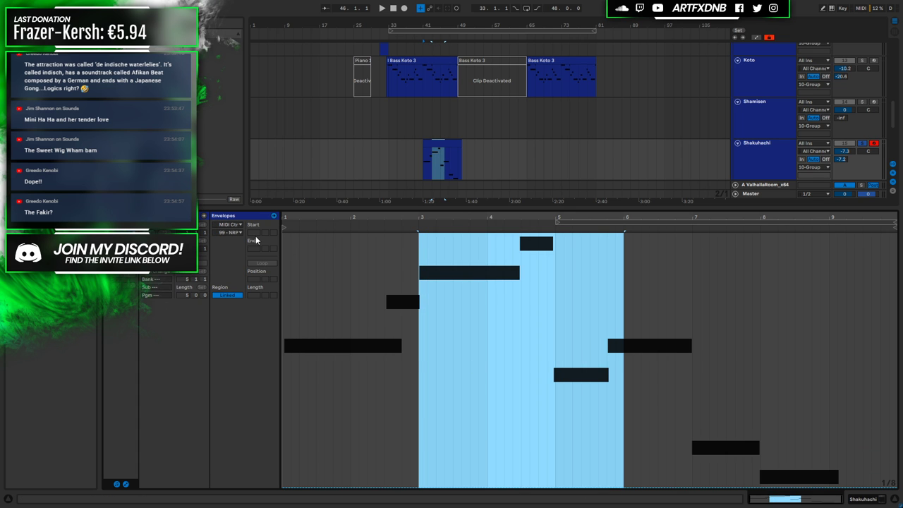
Draw a 1 - Modulation envelope with rising and falling swells over the Shakuhachi clip's first four bars, setting the last peak to 84
left_click(227, 233)
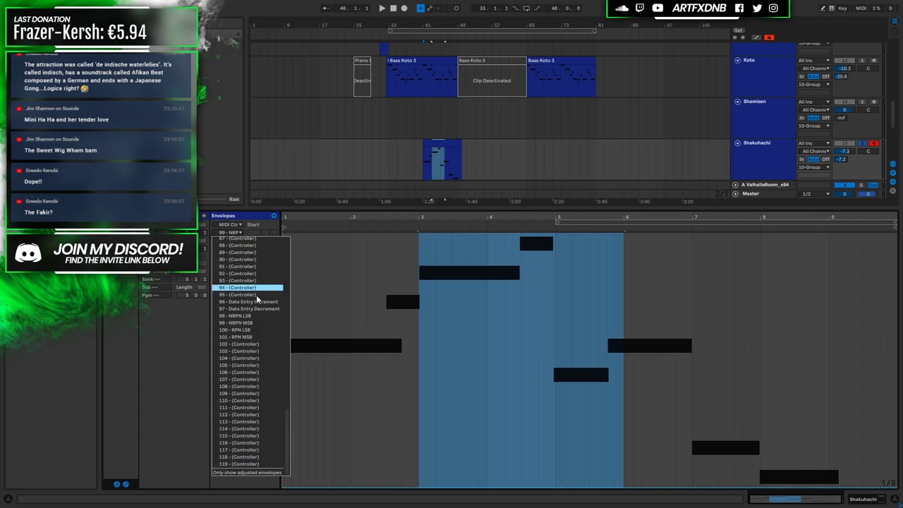
scroll(257, 299, "up", 5)
left_click_drag(290, 363, 307, 243)
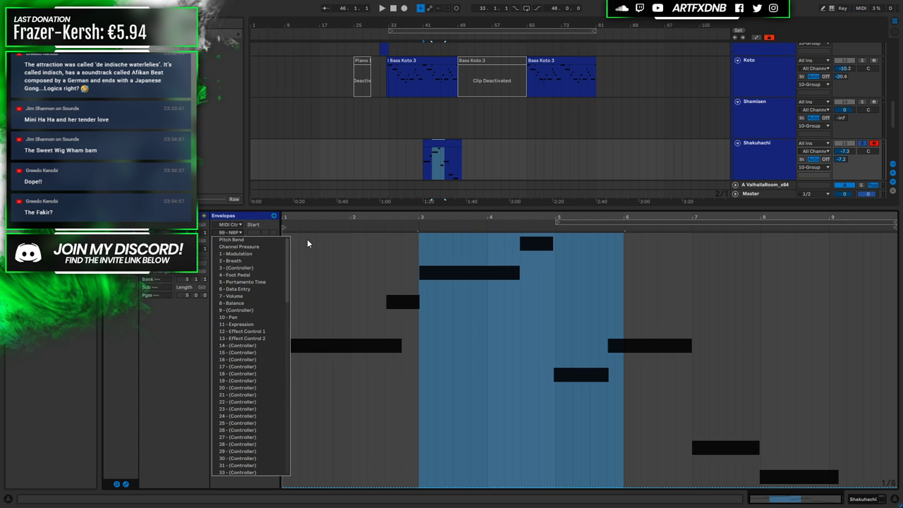
left_click(240, 254)
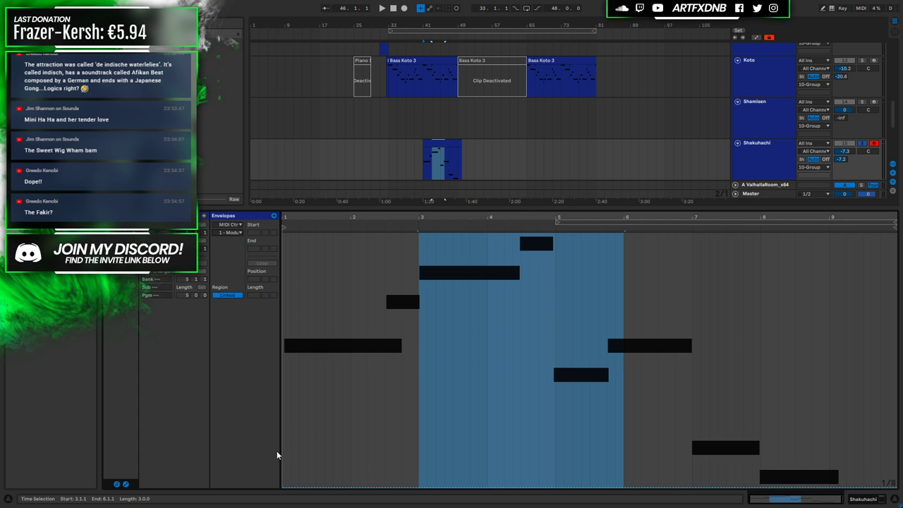
mouse_move(287, 486)
left_mouse_down()
mouse_move(287, 353)
mouse_move(286, 487)
left_mouse_up()
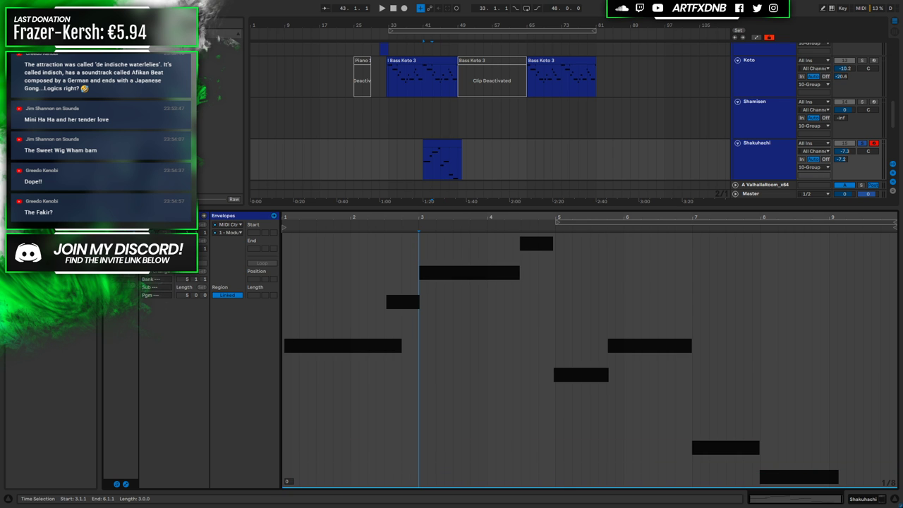
left_click_drag(342, 487, 315, 343)
left_click_drag(393, 344, 555, 385)
key("space")
key("space")
left_click_drag(529, 308, 536, 319)
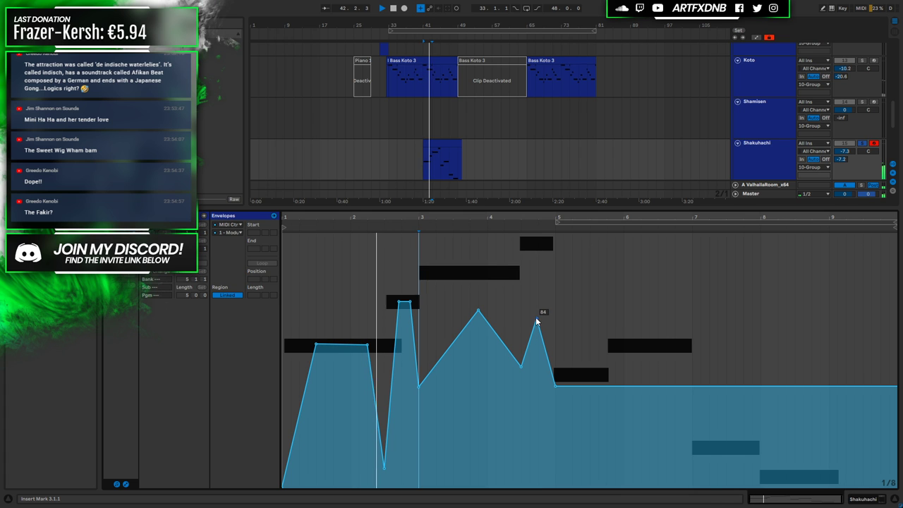
Reshape the modulation envelope's first swell, narrow the second to a single peak of 88, and add a swell across bars 5 and 6
mouse_move(368, 345)
left_mouse_down()
mouse_move(378, 358)
mouse_move(382, 349)
left_mouse_up()
mouse_move(399, 302)
left_mouse_down()
mouse_move(409, 302)
mouse_move(404, 310)
left_mouse_up()
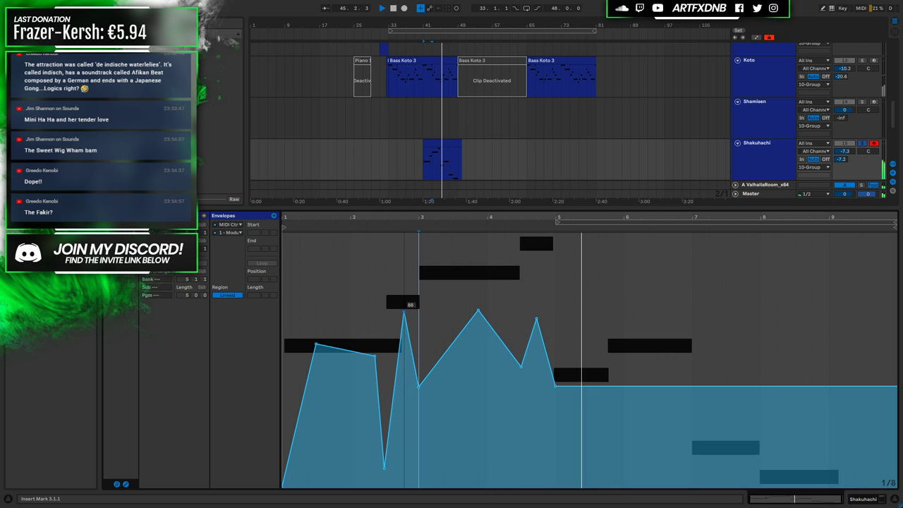
left_click_drag(563, 389, 682, 432)
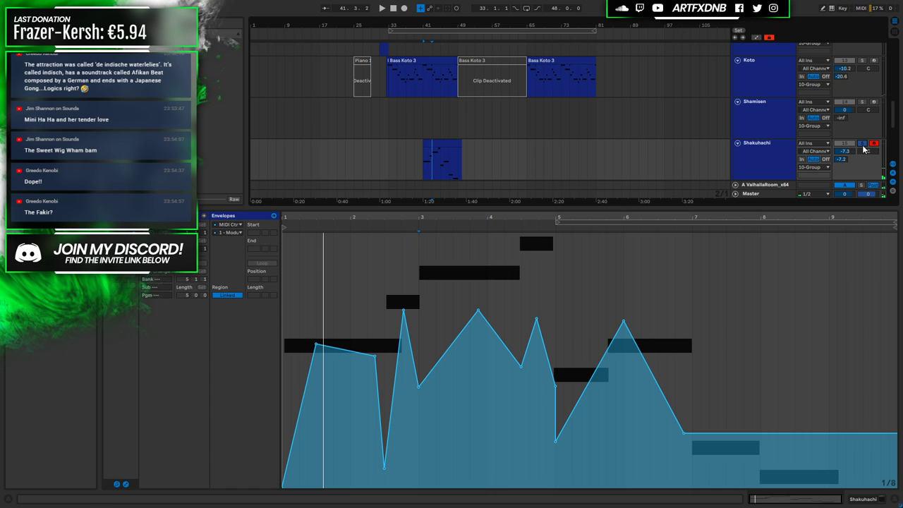
Take the Shakuhachi out of solo and play the arrangement from bar 37
left_click(408, 154)
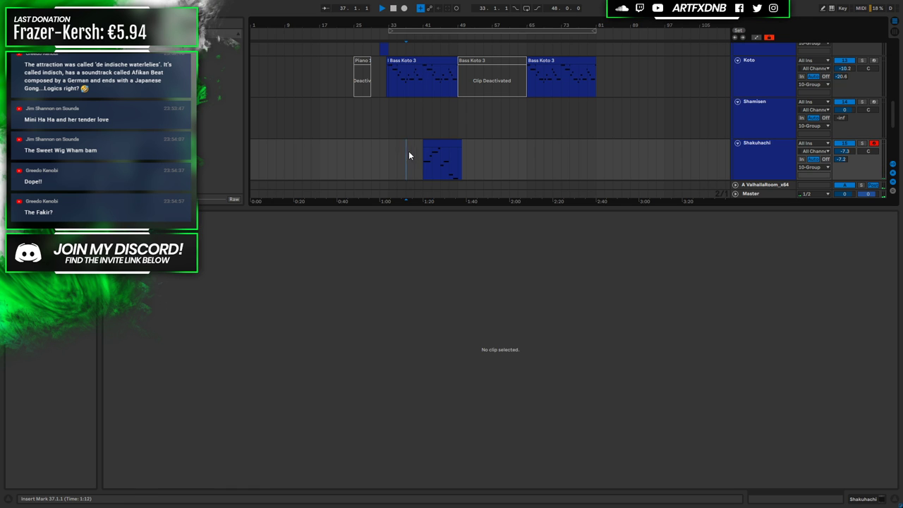
Shorten the Shakuhachi clip so it ends at bar 47, and play from its last note
left_click(771, 149)
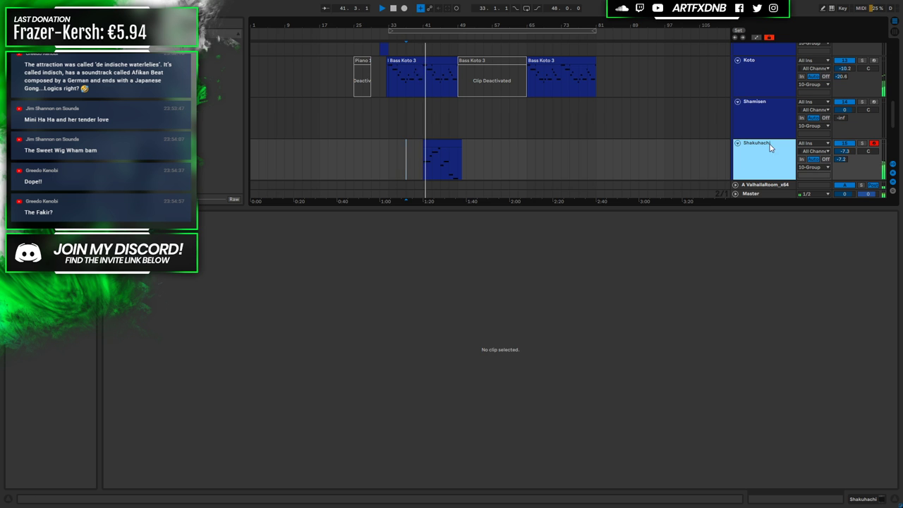
left_click(843, 505)
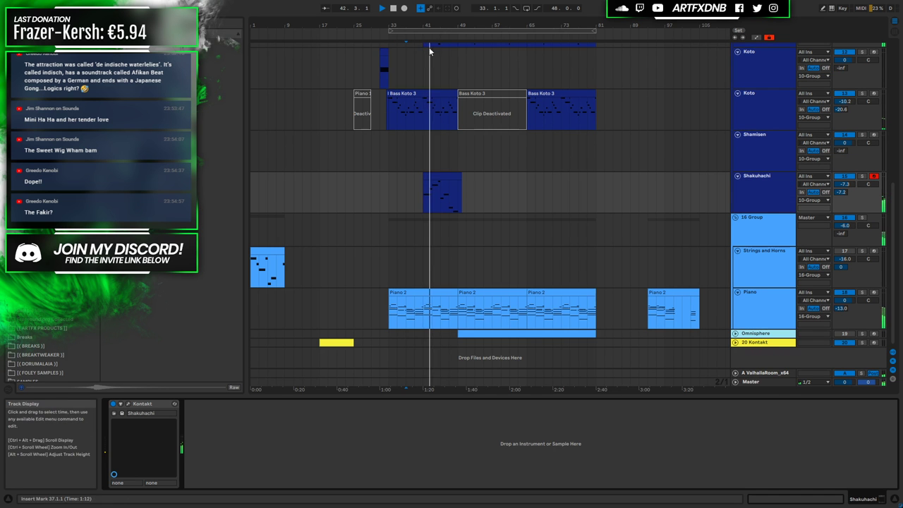
left_click_drag(436, 26, 436, 106)
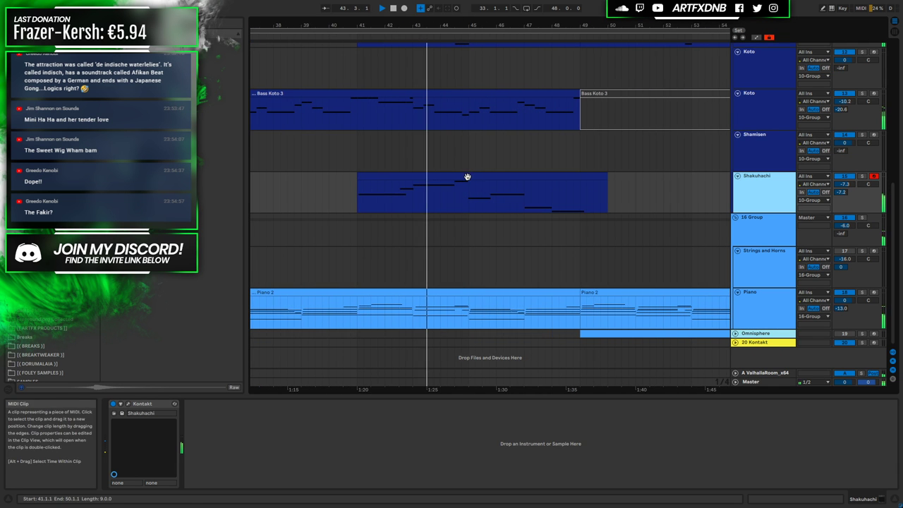
double_click(466, 177)
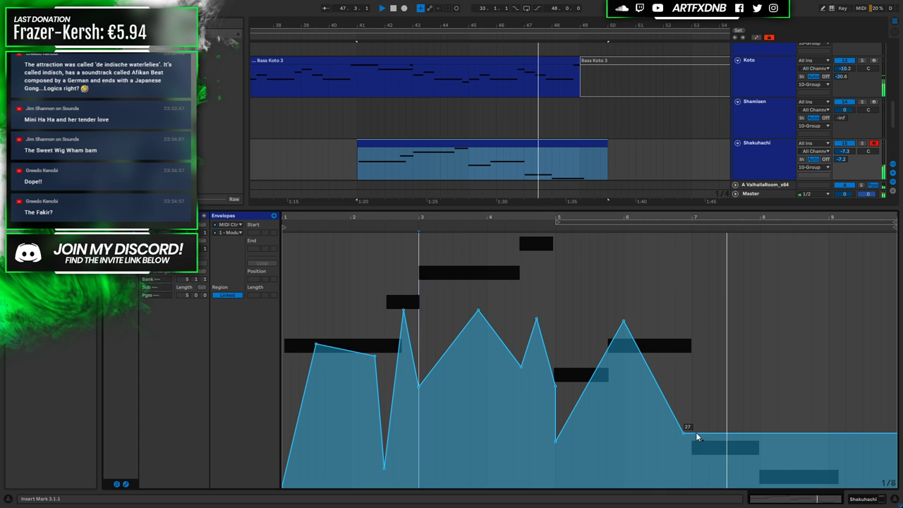
key("space")
left_click_drag(607, 150, 524, 149)
left_click(491, 164)
key("space")
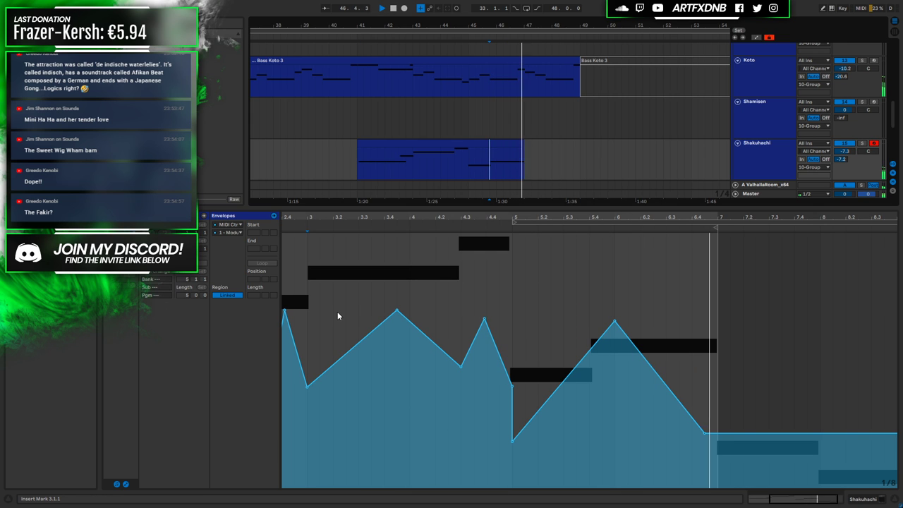
Play the arrangement from bar 48 and show the Bass Koto track's device chain
key("space")
left_click_drag(490, 39, 490, 29)
scroll(480, 145, "up", 1)
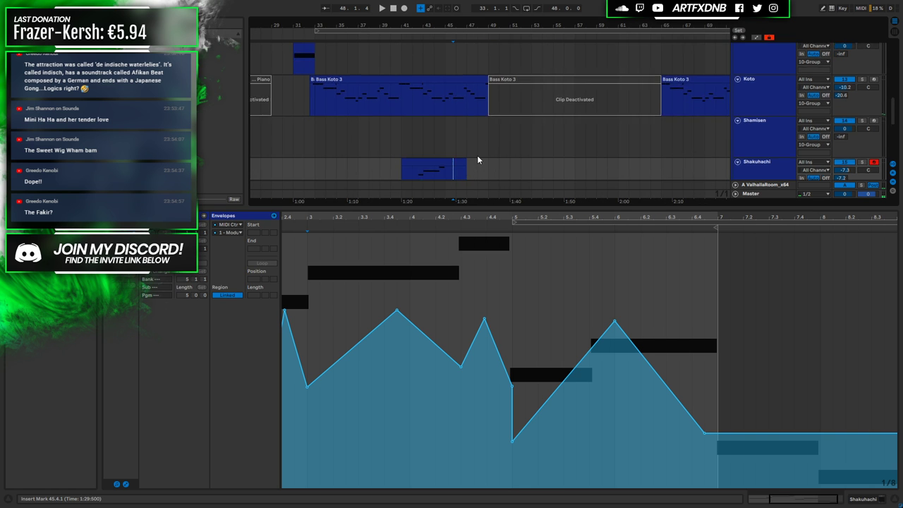
scroll(478, 141, "up", 3)
left_click(480, 120)
key("space")
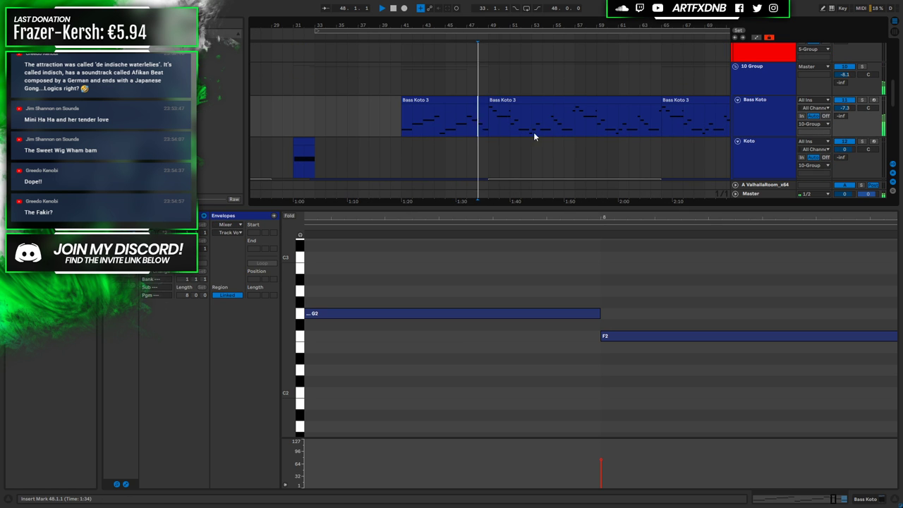
key("shift+Tab")
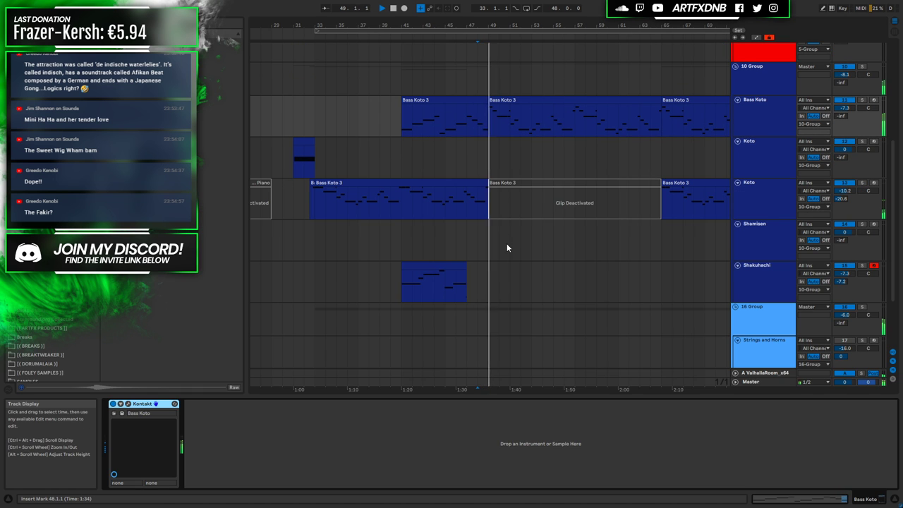
key("space")
Look at the instruments loaded on the Vocal Shout and Strings and Horns tracks
scroll(480, 257, "up", 5)
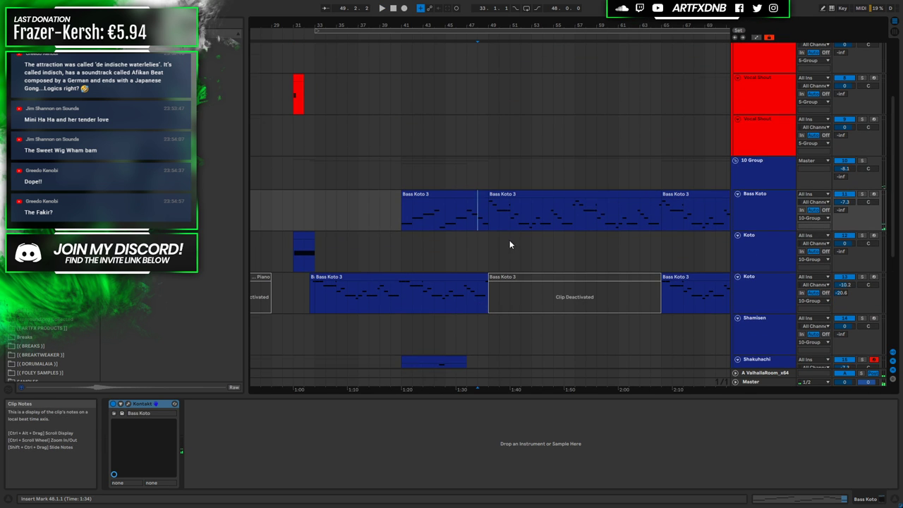
left_click(760, 131)
scroll(578, 282, "down", 7)
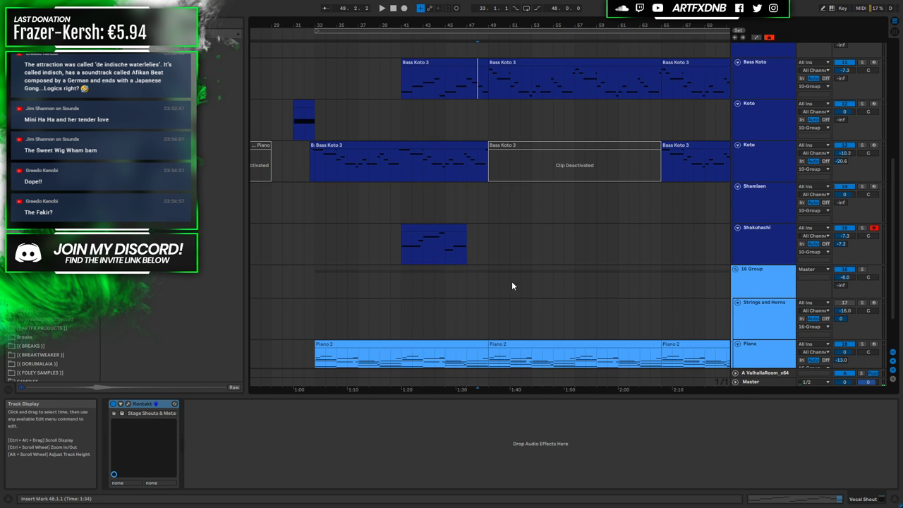
left_click(768, 304)
scroll(670, 295, "down", 3)
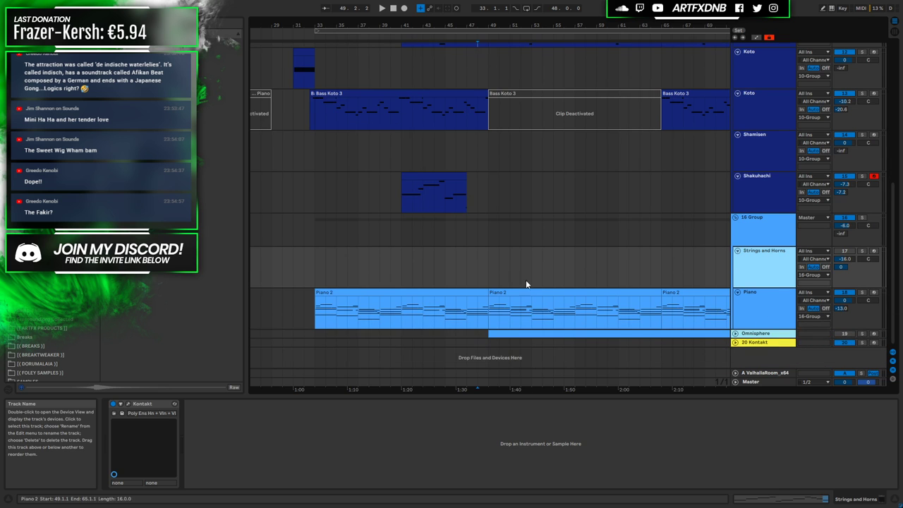
Play the arrangement from bar 33 to review the Koto, Shakuhachi and Piano parts
left_click(331, 191)
key("space")
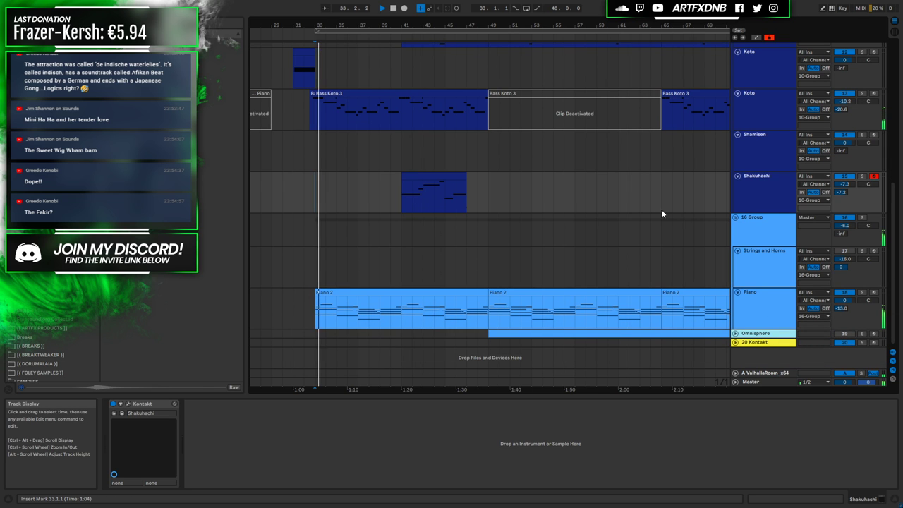
key("space")
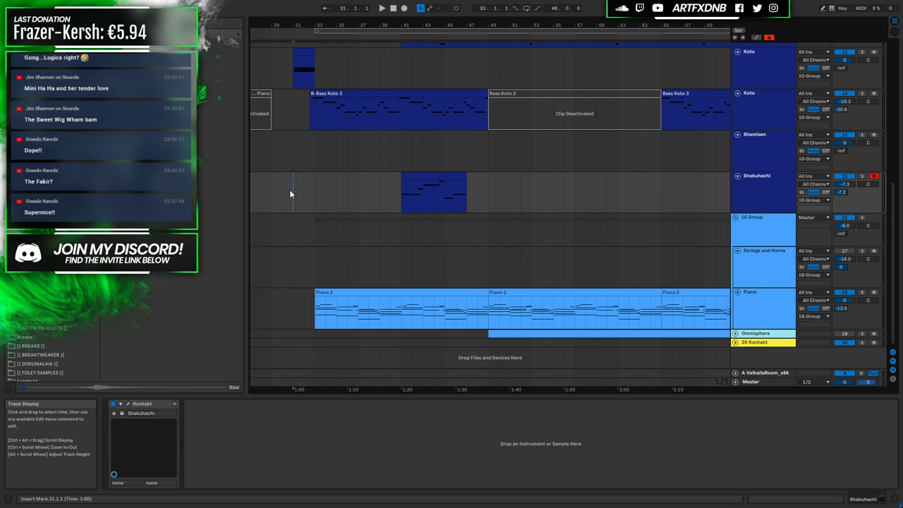
During playback from bar 31, fold the Piano track and arm Strings and Horns for recording
key("space")
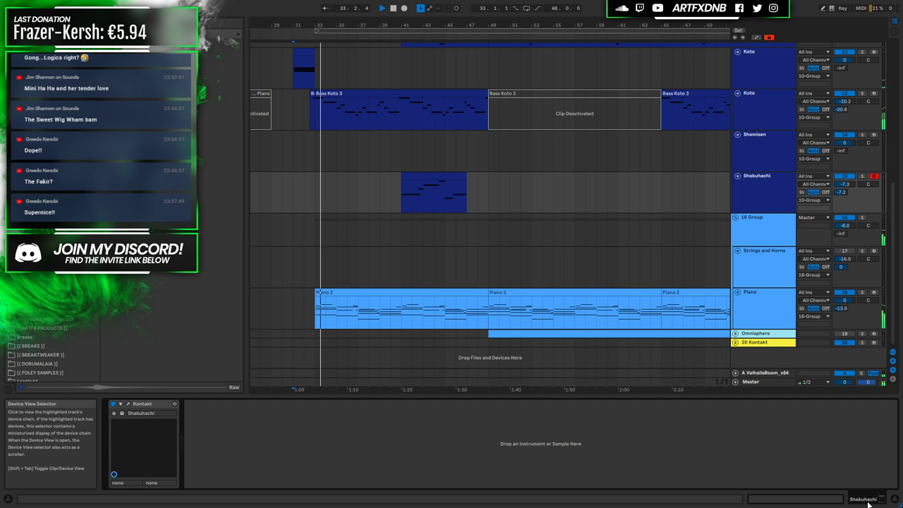
scroll(480, 240, "up", 3)
scroll(594, 239, "down", 3)
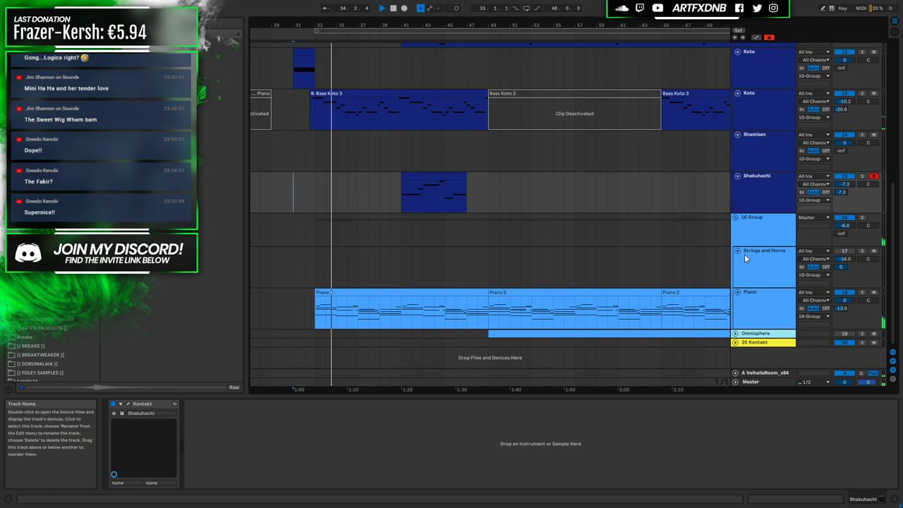
left_click(751, 268)
left_click(754, 292)
left_click(737, 291)
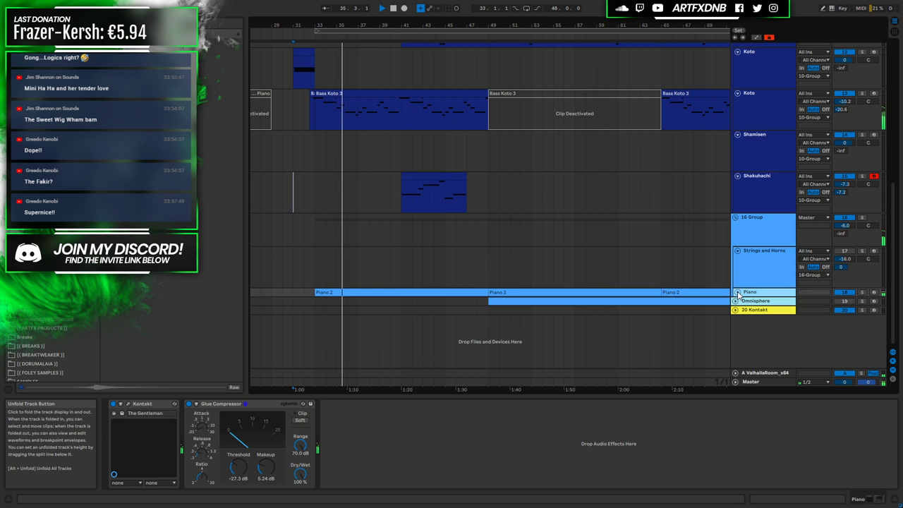
left_click(749, 266)
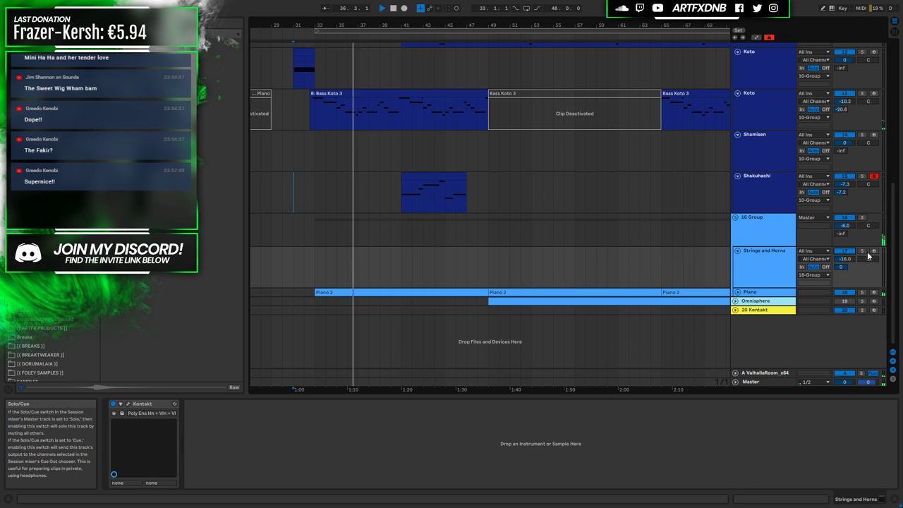
left_click(874, 252)
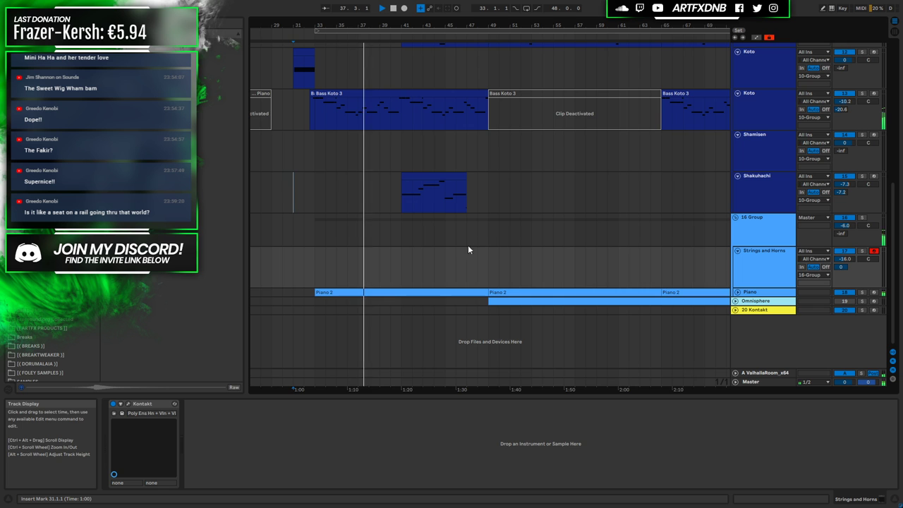
Capture the MIDI played along on the Strings and Horns track into a clip
scroll(437, 187, "up", 2)
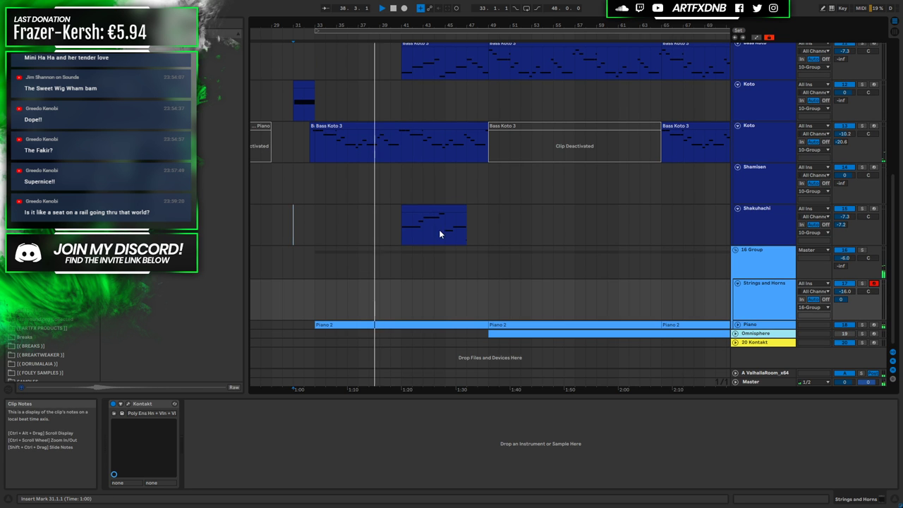
scroll(514, 225, "up", 1)
scroll(511, 228, "down", 1)
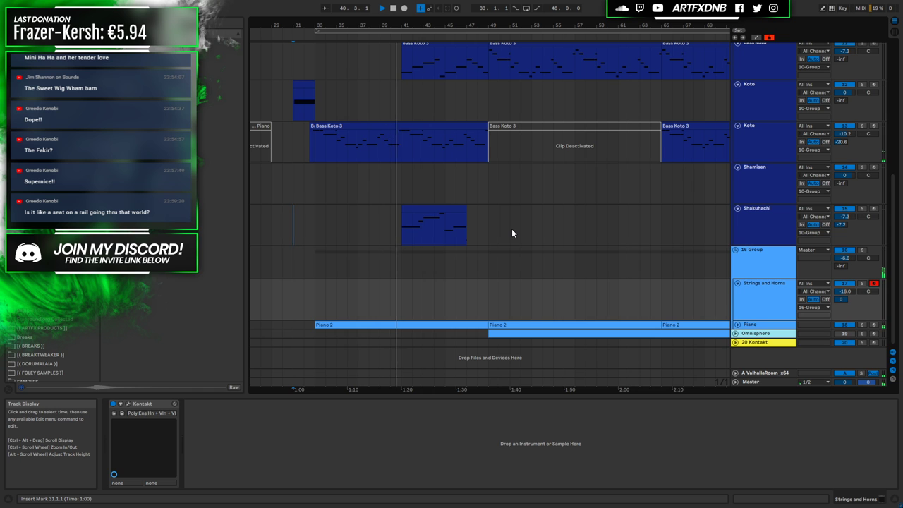
scroll(512, 230, "up", 1)
scroll(512, 232, "down", 1)
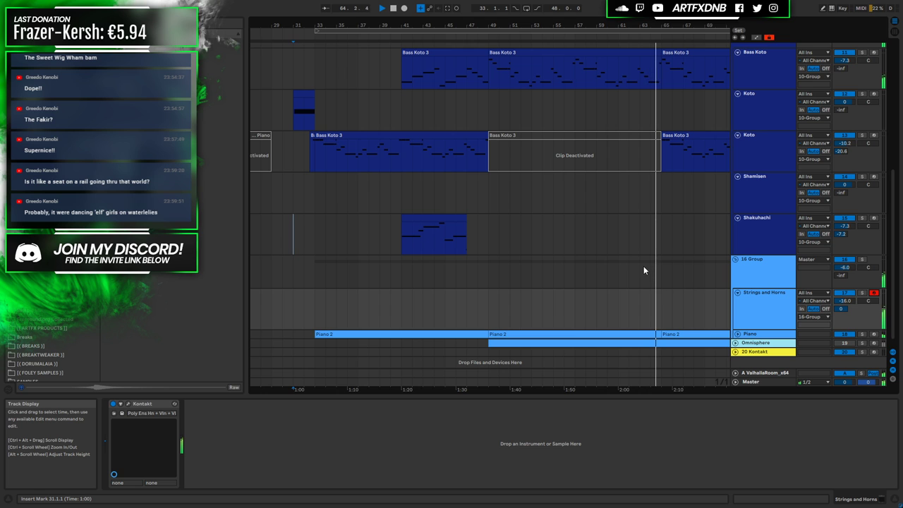
left_click(446, 7)
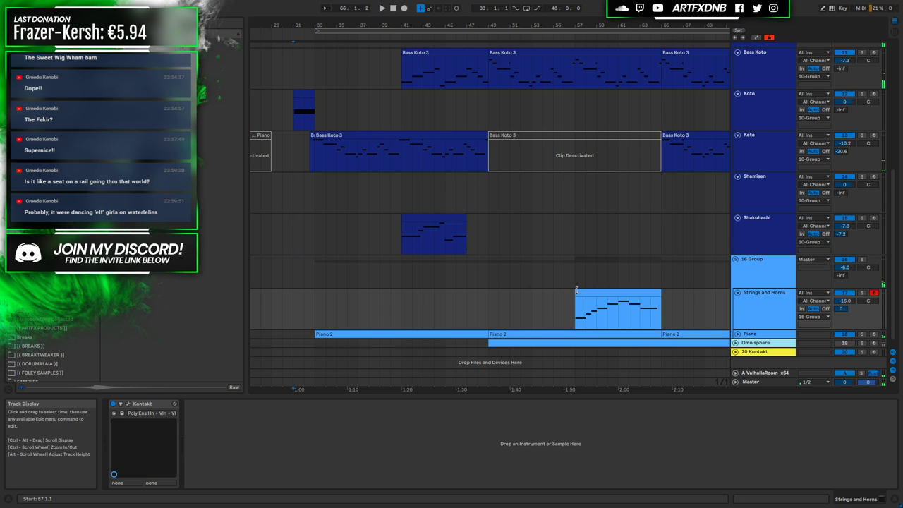
Stop playback and extend the start of the captured Strings and Horns clip back to bar 47
left_click(576, 295)
key("space")
left_click_drag(575, 295, 467, 295)
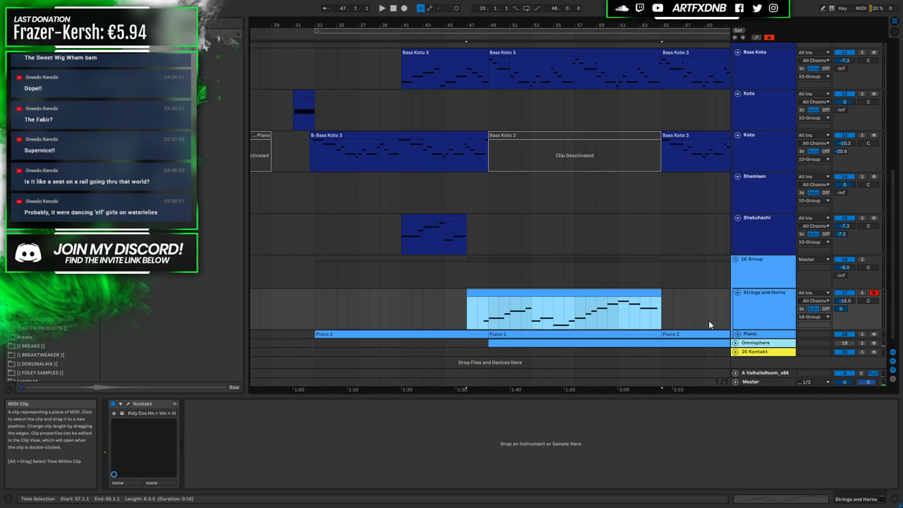
Solo the Strings and Horns track and listen to the captured melody
left_click(671, 318)
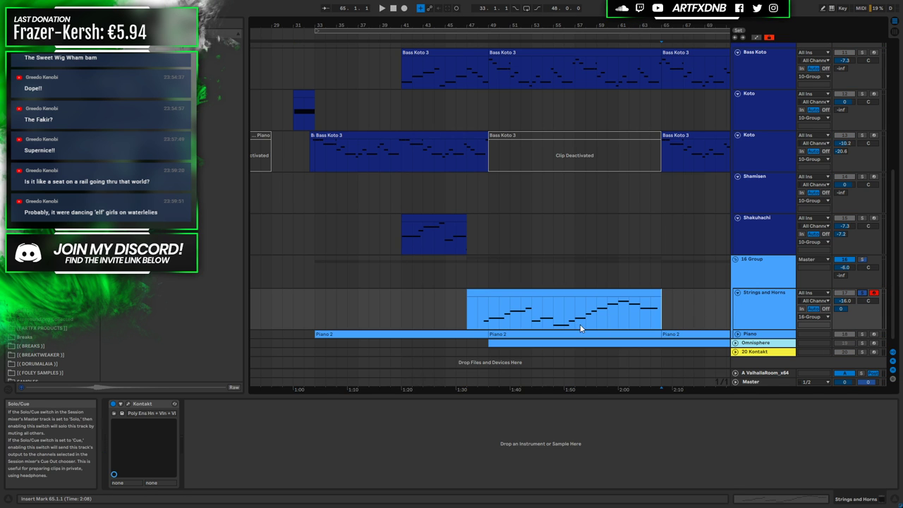
key("space")
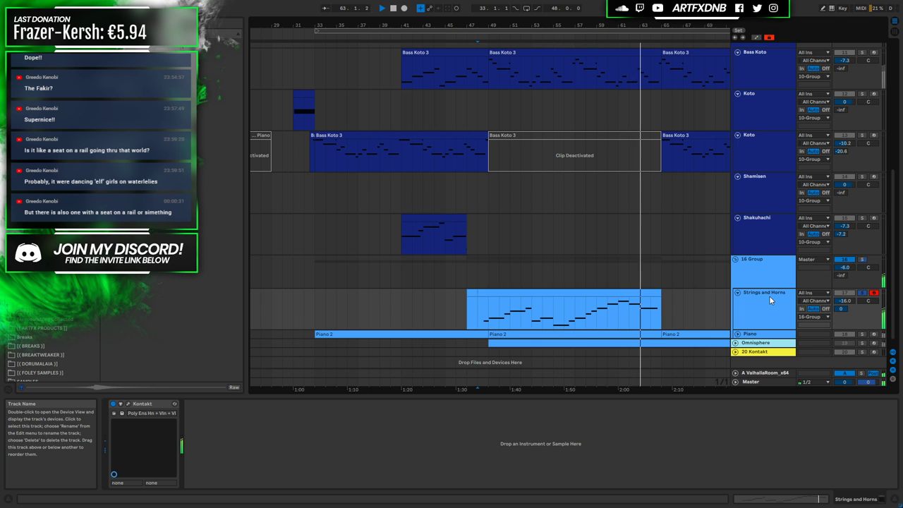
key("space")
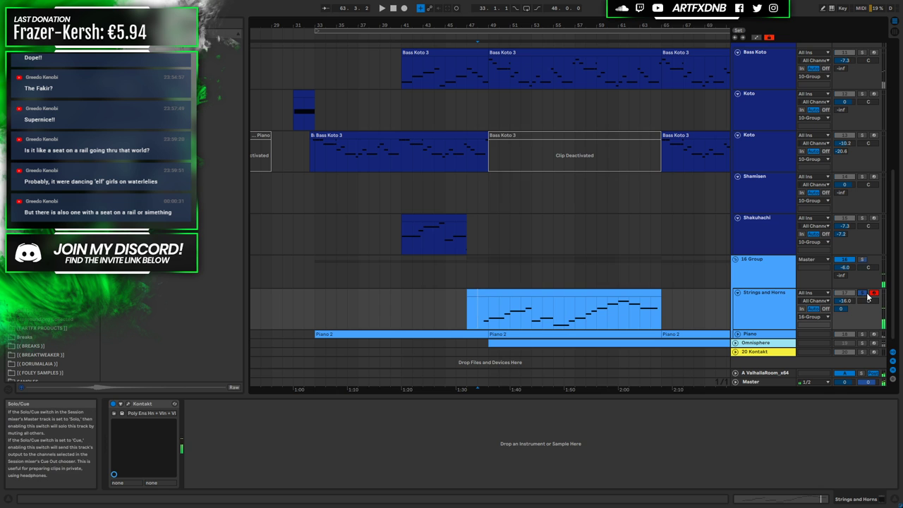
Take Strings and Horns out of solo, and play the full arrangement from bar 46, then from bar 51
left_click(457, 315)
key("space")
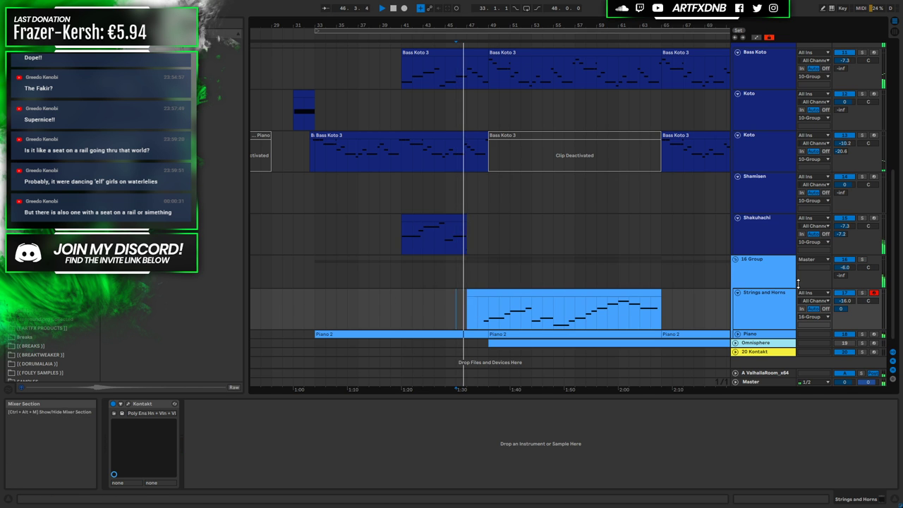
scroll(558, 192, "up", 2)
scroll(538, 193, "down", 3)
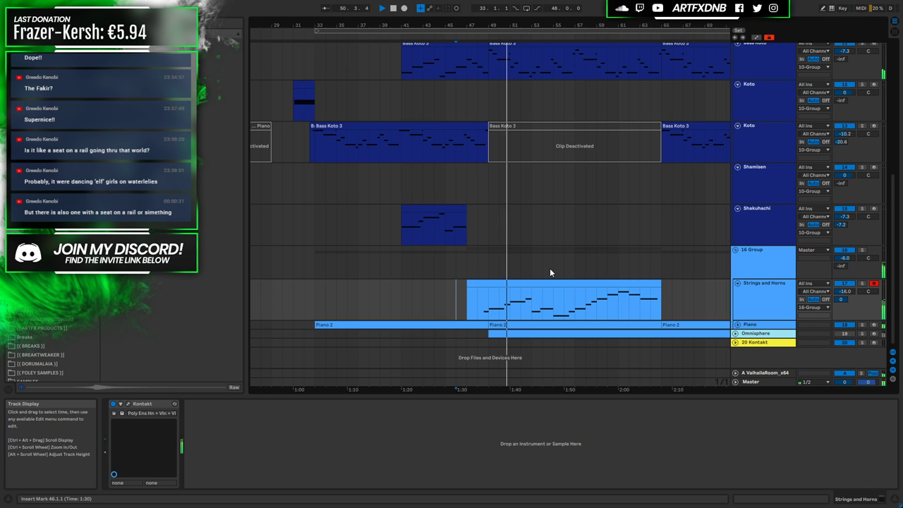
left_click(511, 307)
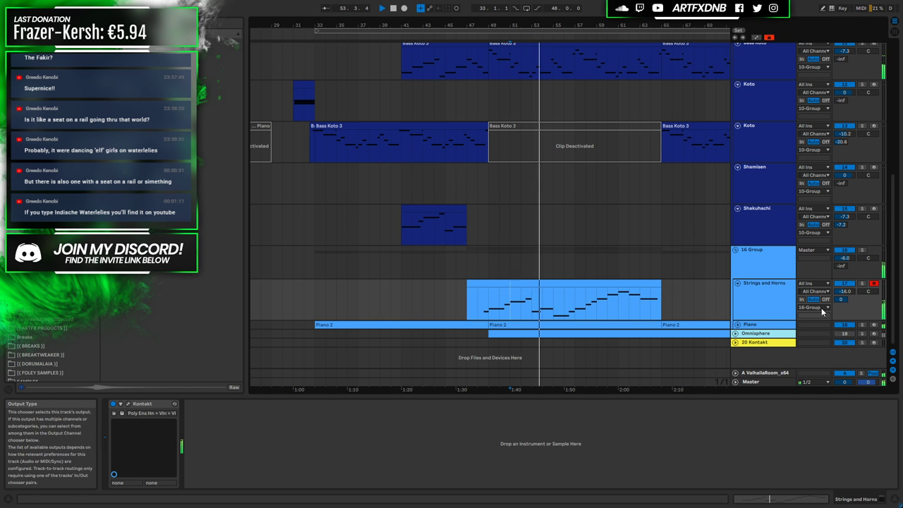
In the Strings and Horns clip, lengthen the F3 note at bar 11 to bar 12 and delete the G3 note after it
double_click(549, 282)
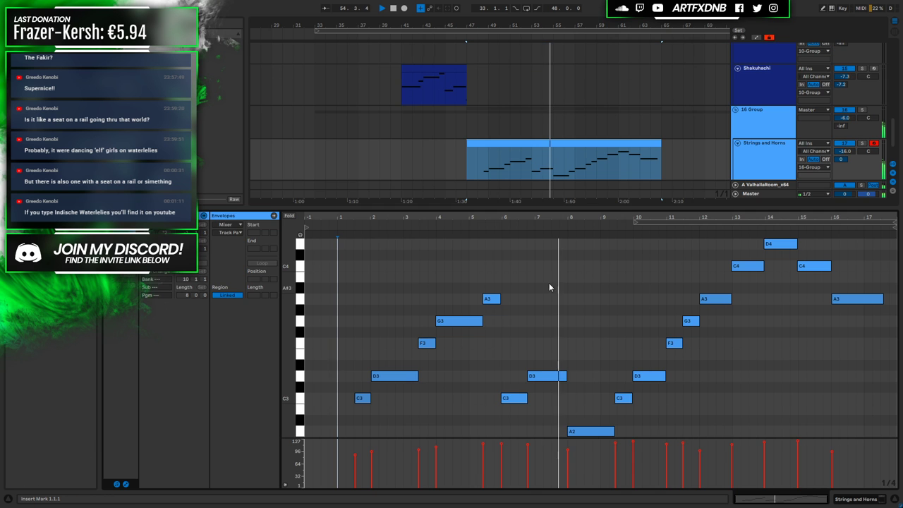
scroll(588, 371, "down", 3)
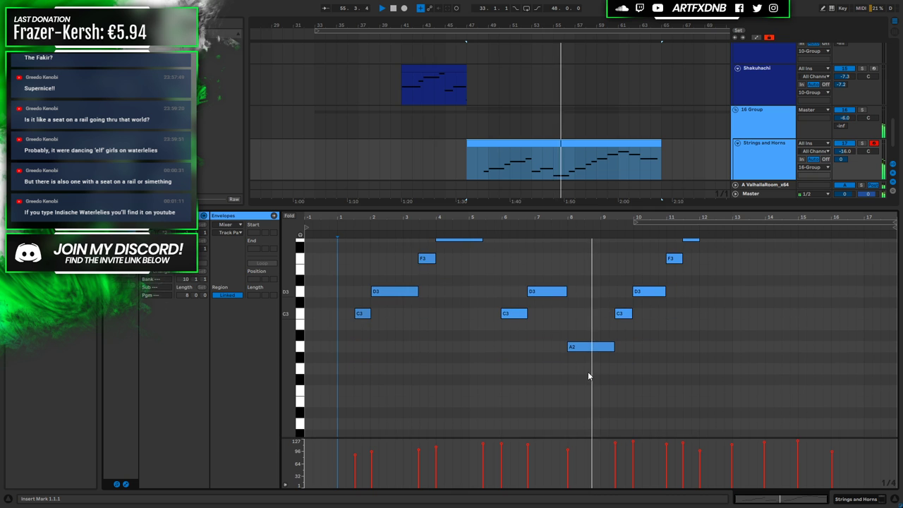
scroll(656, 379, "up", 3)
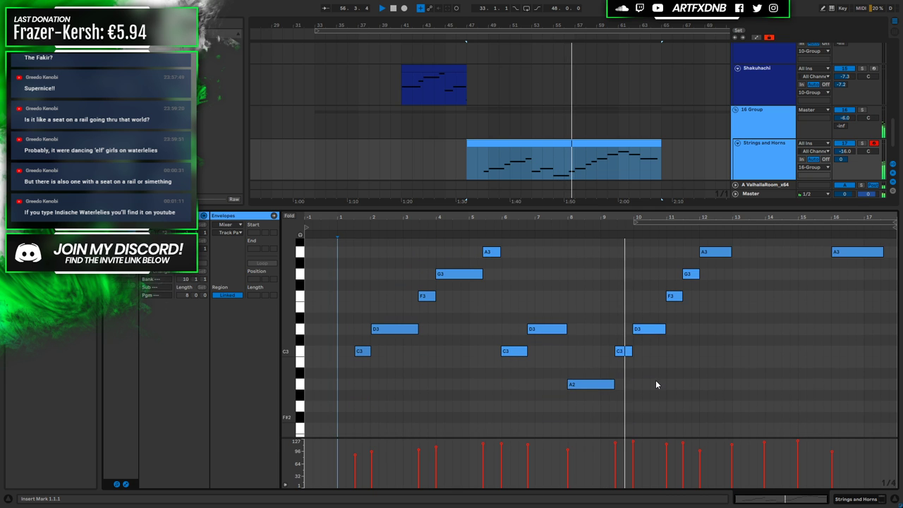
left_click_drag(674, 214, 615, 237)
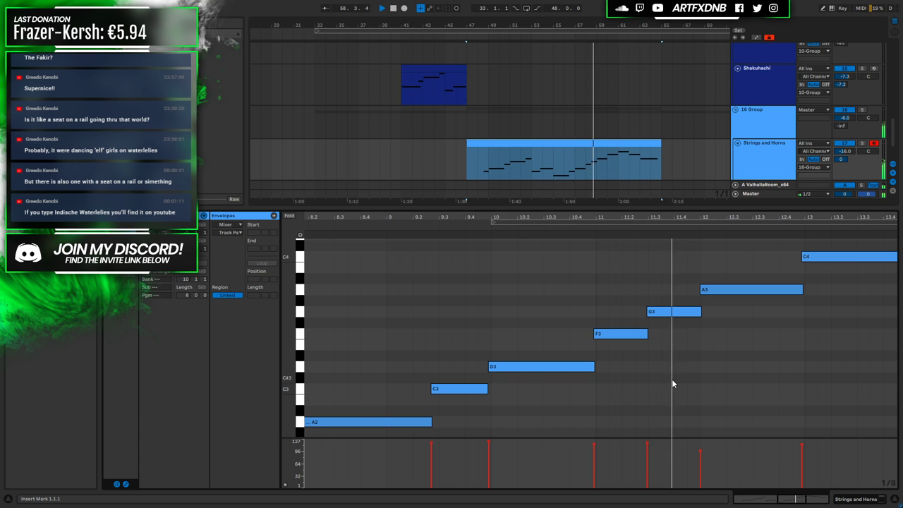
key("space")
left_click_drag(647, 333, 699, 333)
left_click(679, 311)
key("Delete")
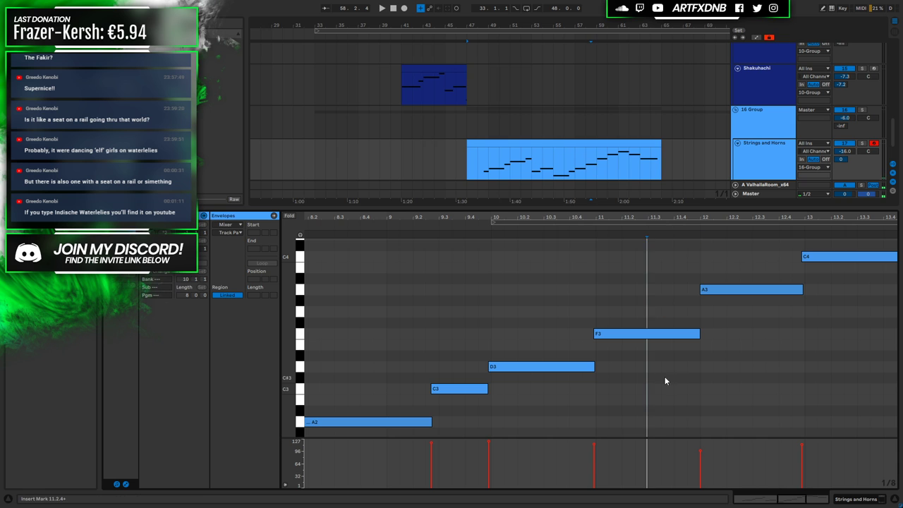
key("space")
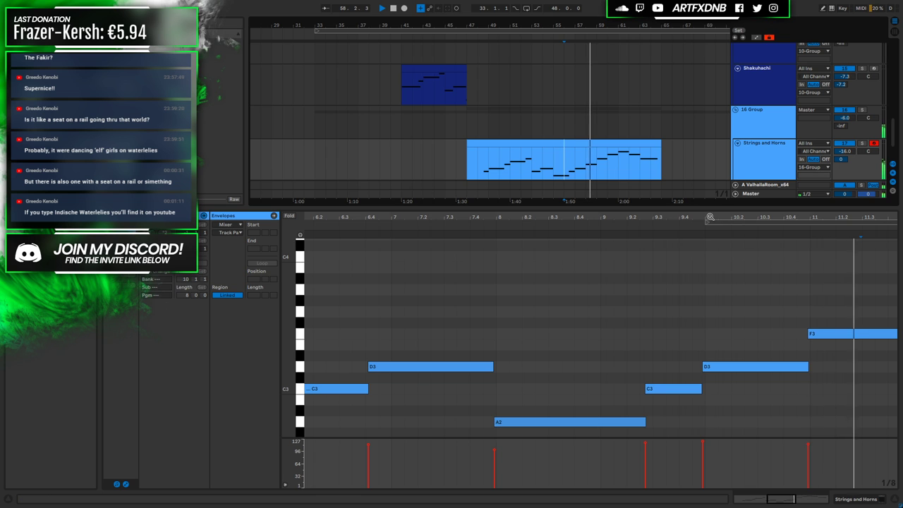
In the Strings and Horns clip, lower the A3 note at bar 12 to G3 and play the passage
scroll(723, 244, "down", 5)
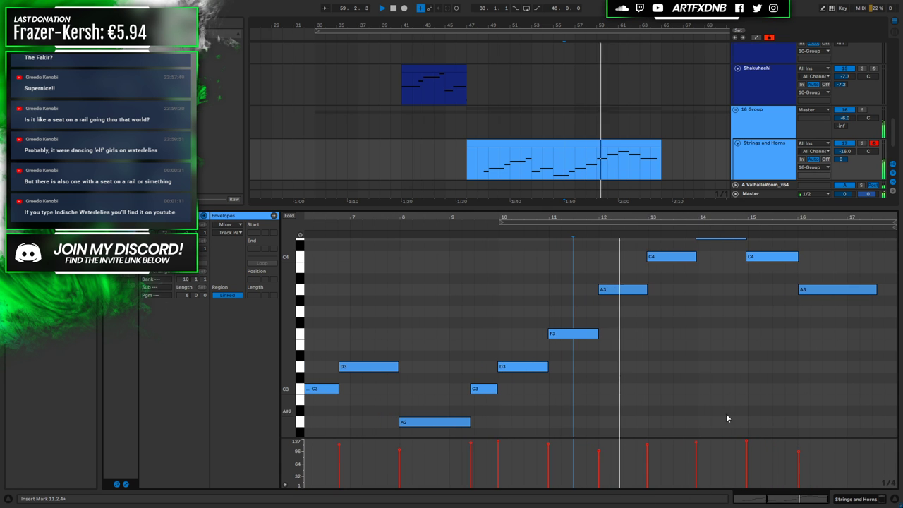
key("space")
left_click_drag(615, 288, 619, 311)
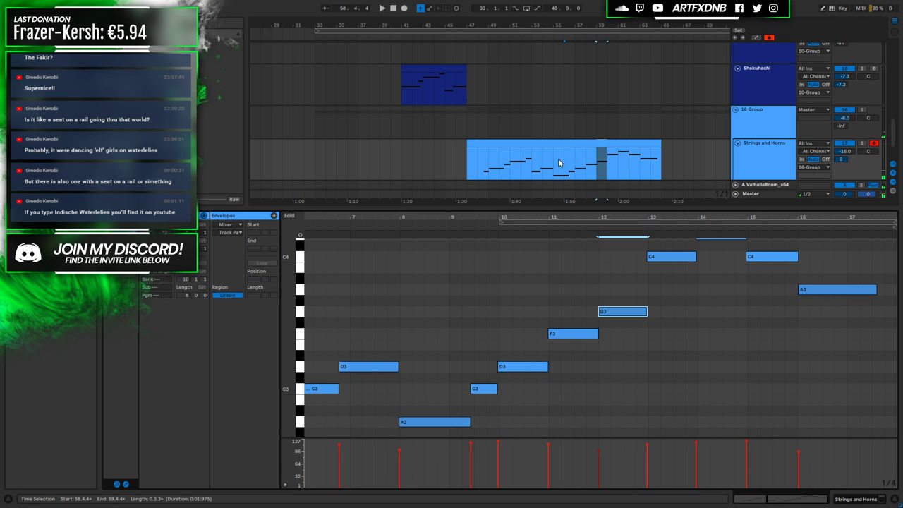
key("space")
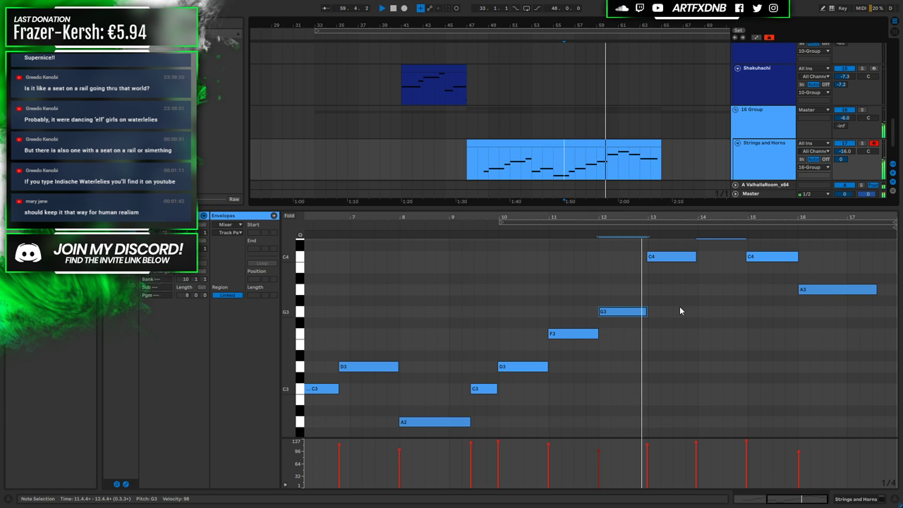
scroll(704, 336, "up", 2)
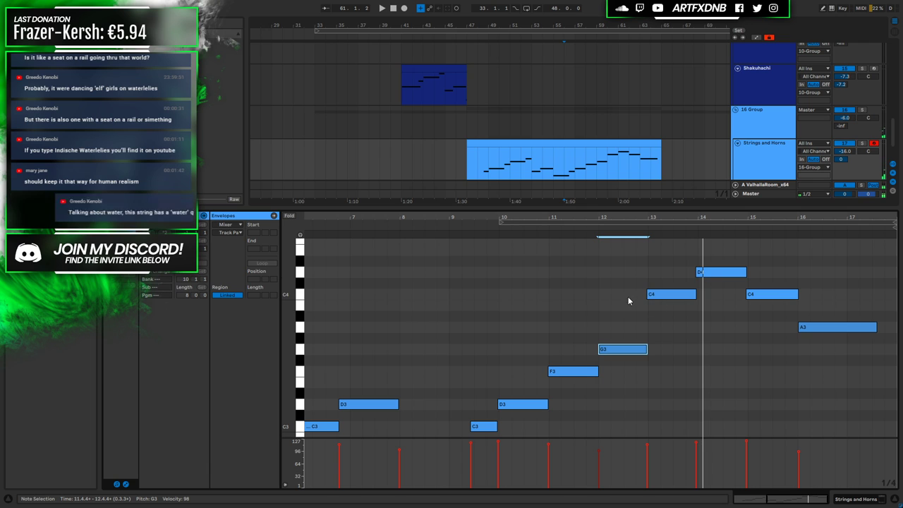
Lower the D4 note at bar 14 to A3 and the C4 note at bar 15 to F3, playing the melody after each change
left_click_drag(713, 275, 711, 333)
key("space")
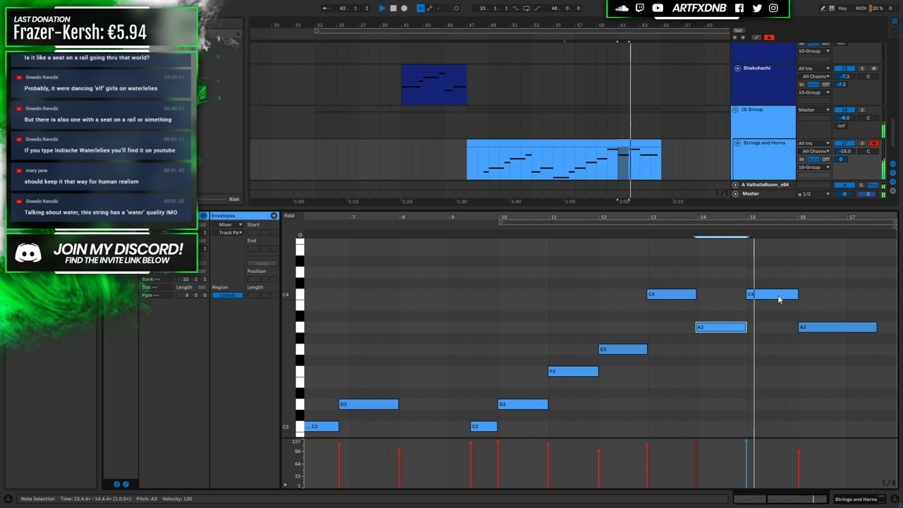
left_click_drag(771, 297, 768, 373)
key("space")
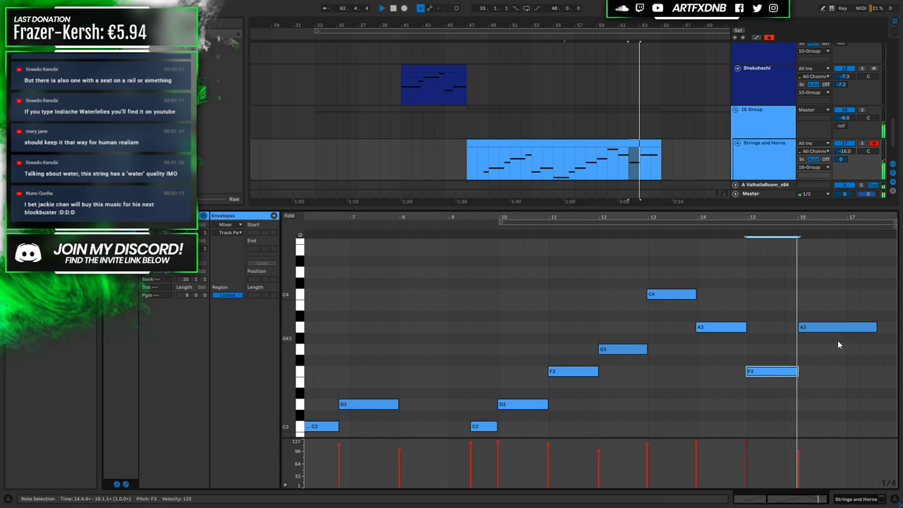
Lower the clip's final note at bar 16 from A3 to D3 and lengthen it to bar 18
key("space")
left_click_drag(811, 333, 812, 360)
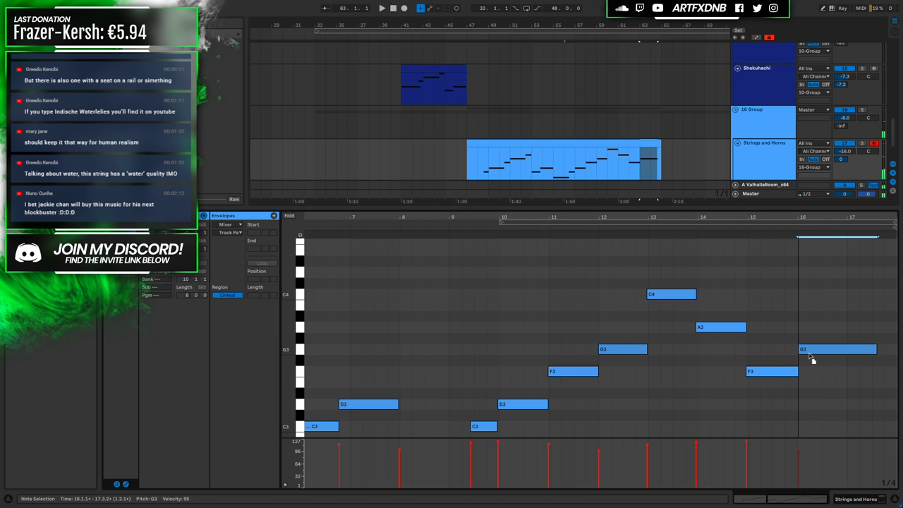
key("space")
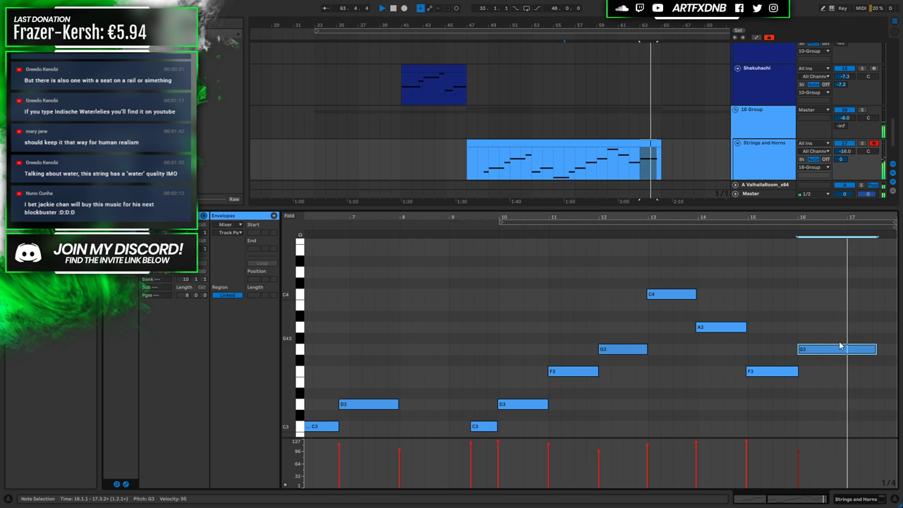
key("space")
left_click_drag(833, 355, 830, 405)
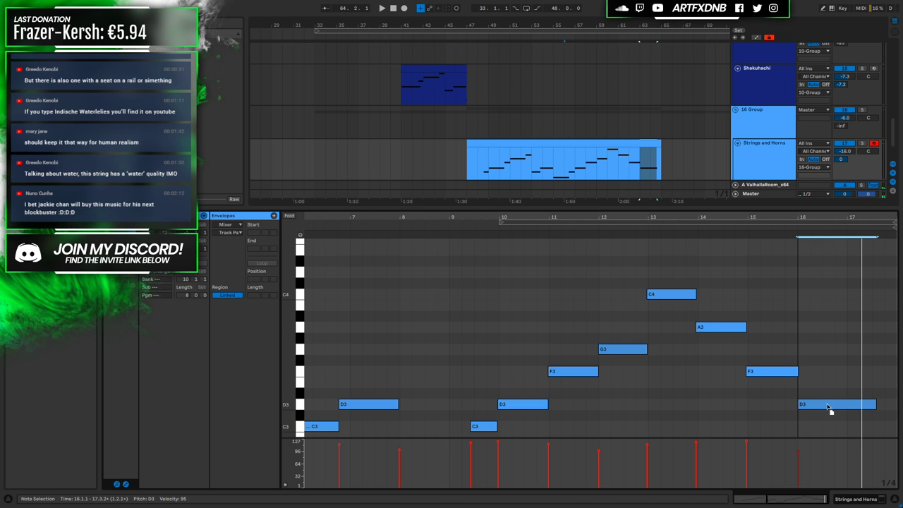
left_click_drag(877, 404, 898, 405)
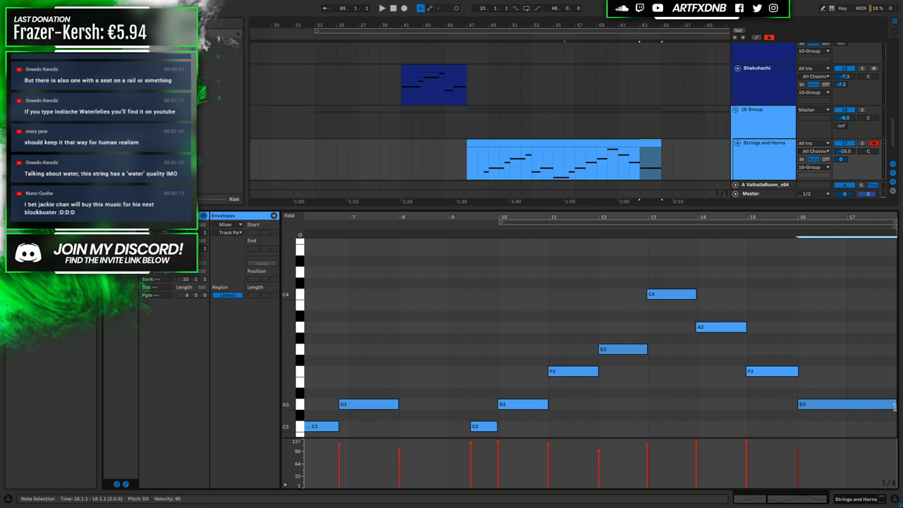
Play the melody's ending from bar 62, switch from the clip notes to the device view, and stop playback
left_click(624, 172)
key("space")
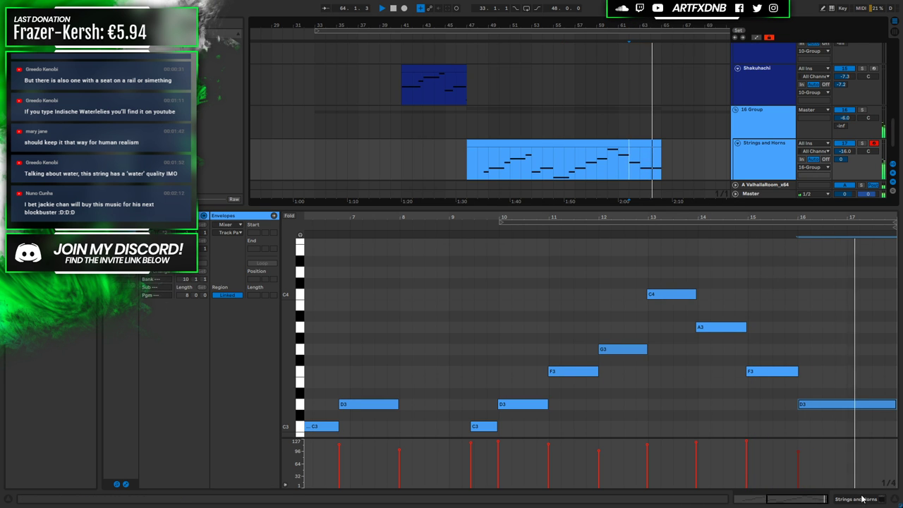
key("shift+Tab")
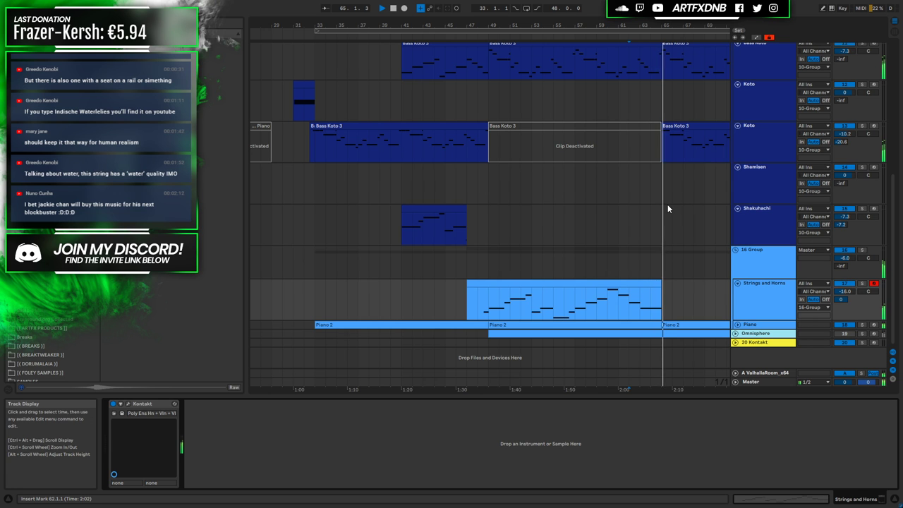
key("space")
Deactivate the Bass Koto 3 clip starting at bar 65 on the second Koto track
left_click(635, 293)
scroll(517, 267, "down", 1)
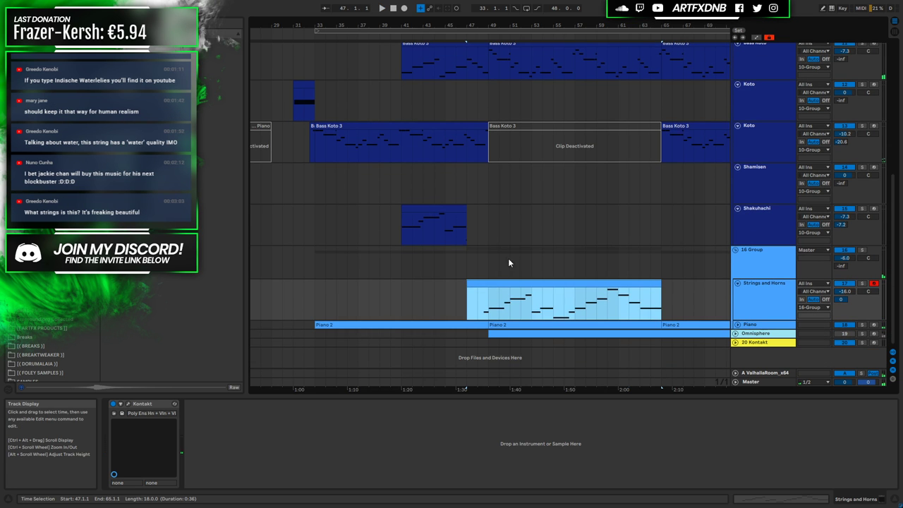
left_click_drag(490, 294, 666, 308)
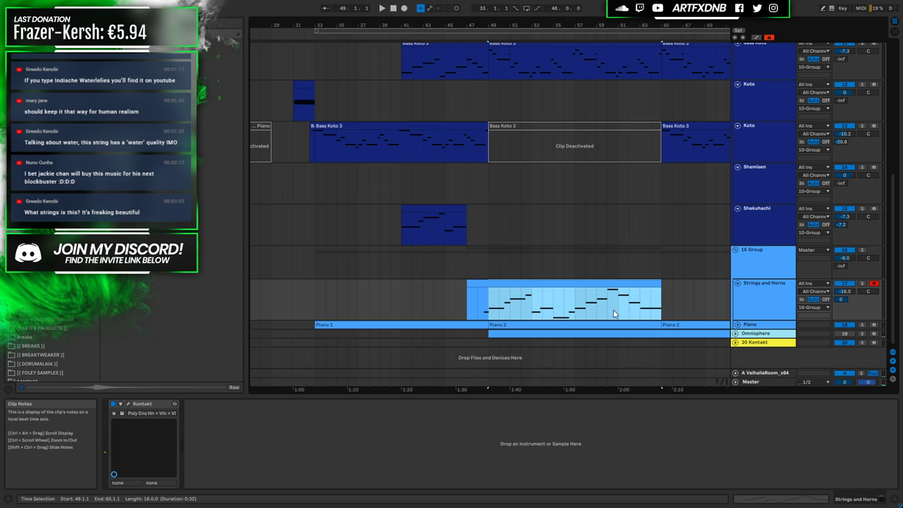
left_click_drag(575, 25, 592, 7)
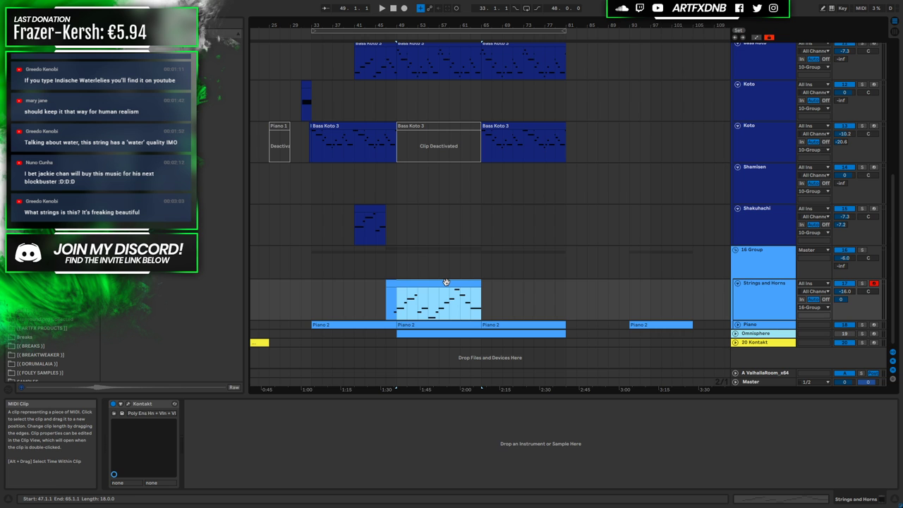
scroll(459, 226, "up", 3)
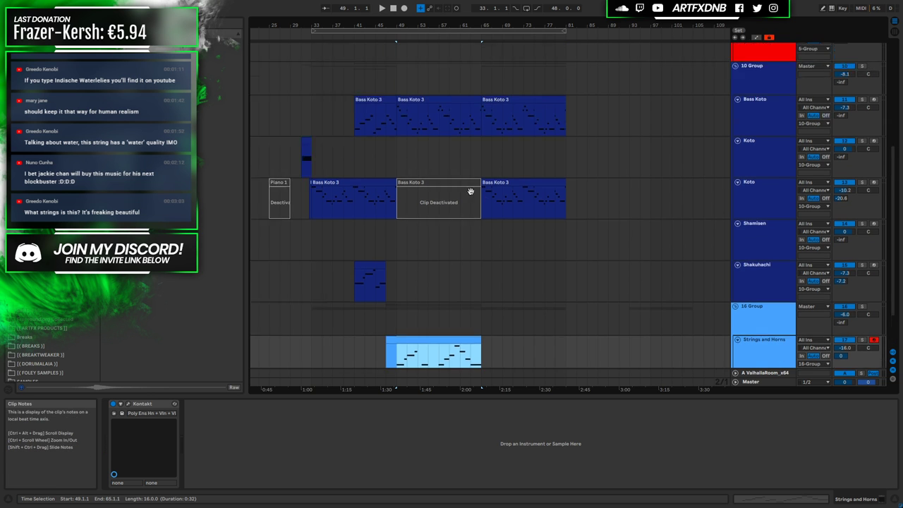
scroll(517, 122, "down", 2)
scroll(499, 201, "up", 2)
left_click(499, 200)
key("0")
left_click(381, 216)
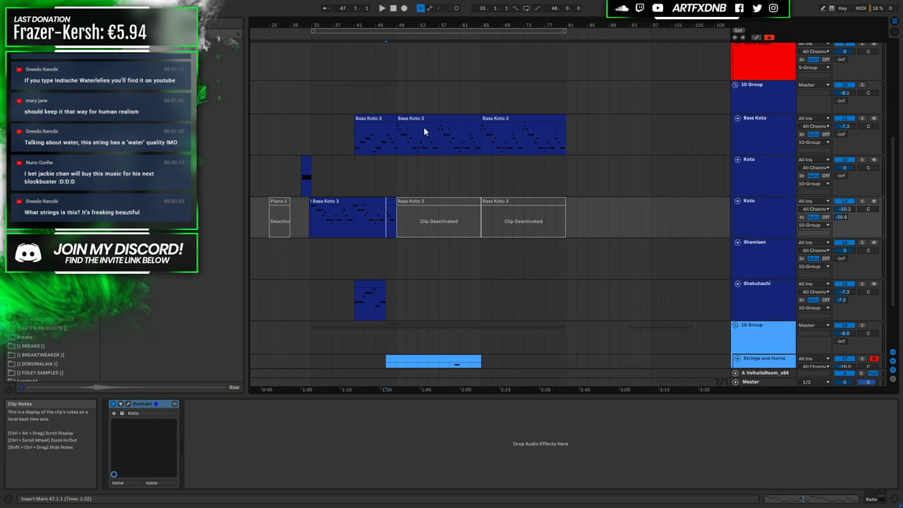
Open the Kontakt instrument on Strings and Horns, inspect its Symphobia patch, and close the window
left_click(355, 141)
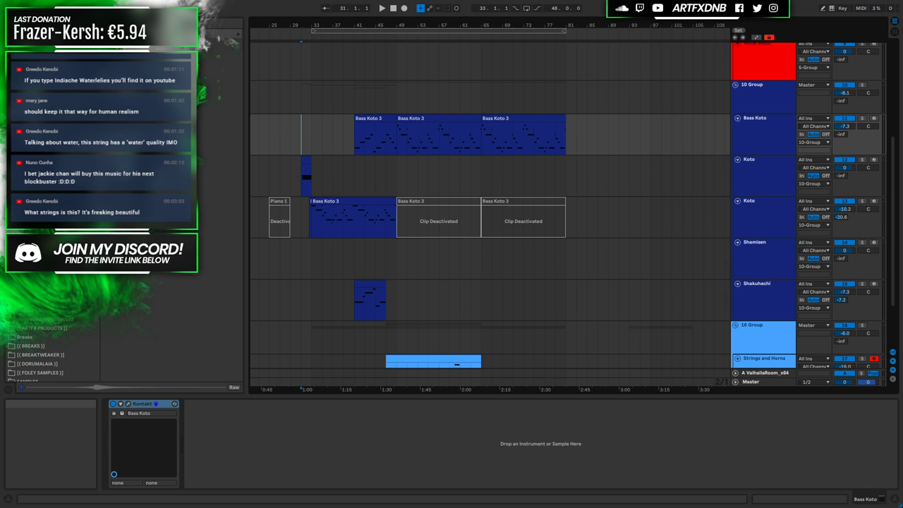
scroll(411, 167, "down", 5)
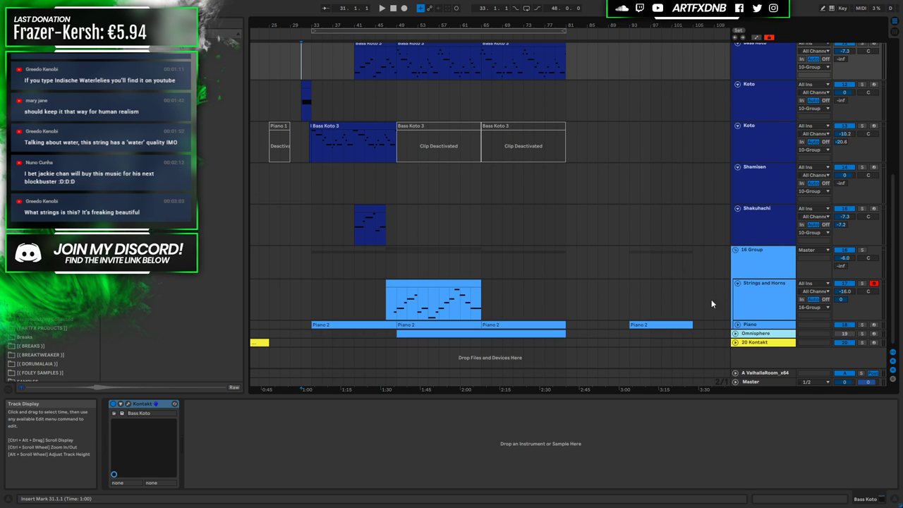
left_click(739, 314)
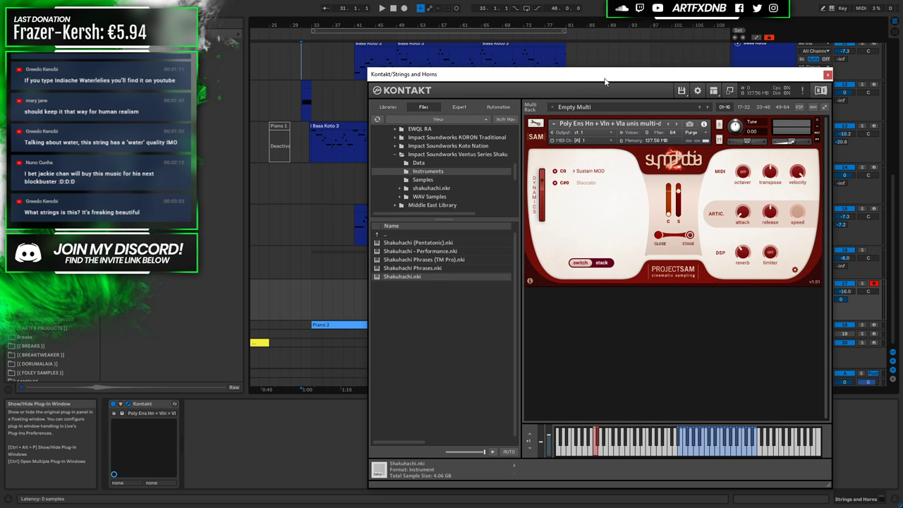
left_click_drag(604, 82, 560, 65)
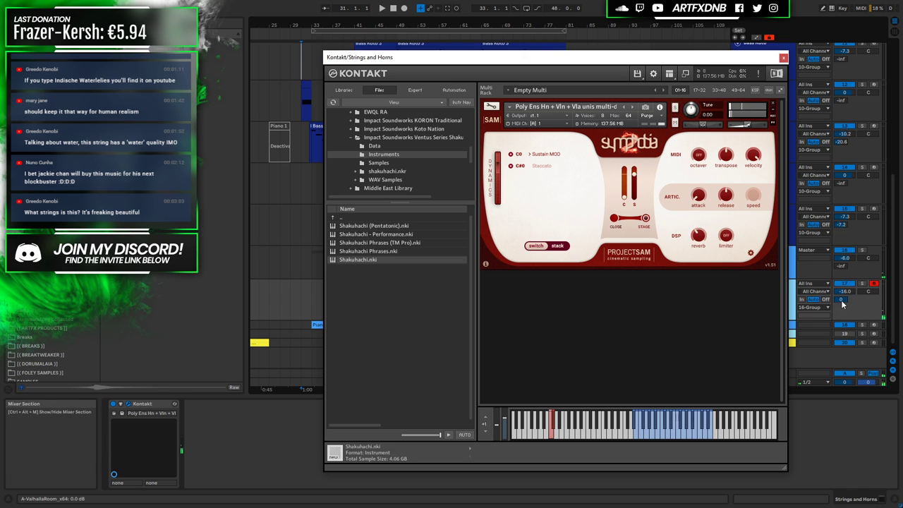
left_click(818, 319)
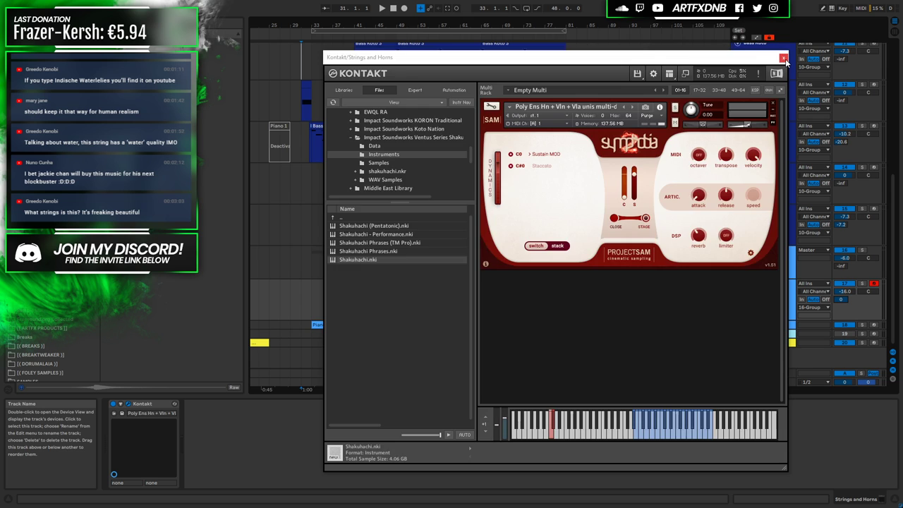
left_click(783, 57)
left_click(377, 306)
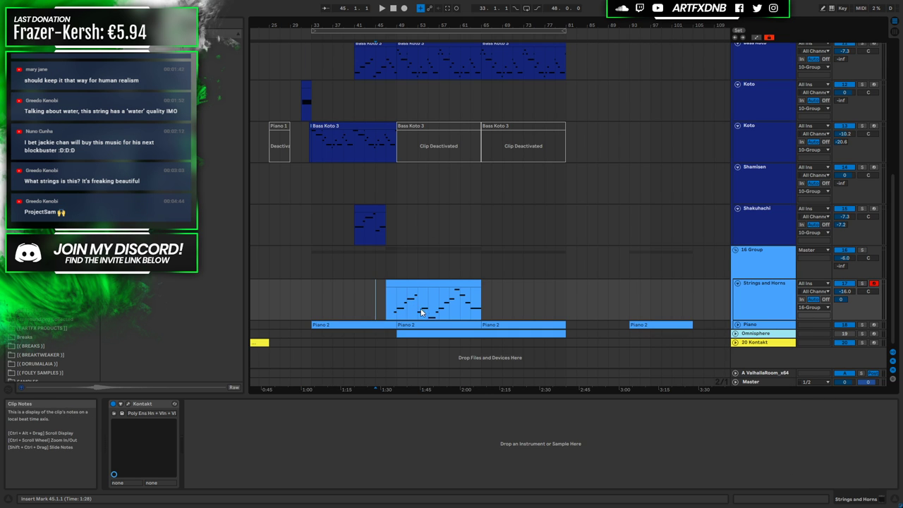
left_click(387, 306)
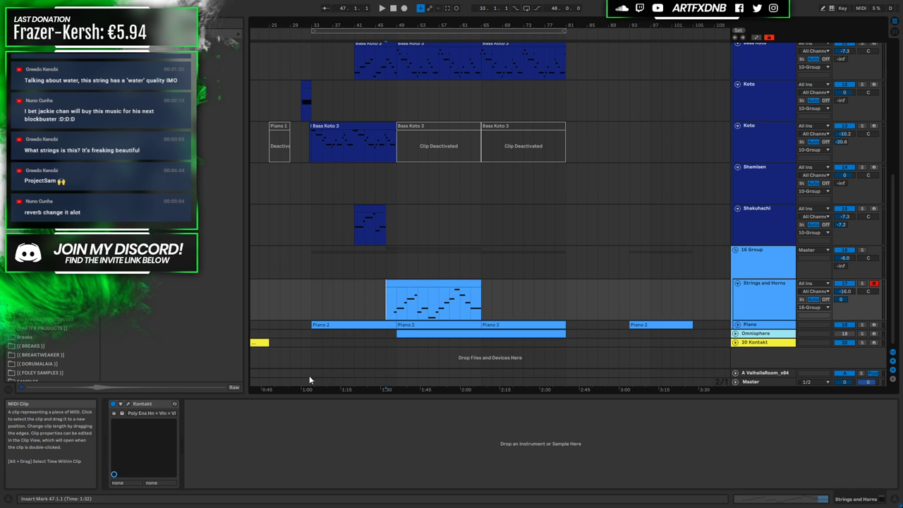
Reopen Kontakt on Strings and Horns and browse the Symphobia 2 library to its 3 Legato Ensembles instruments
left_click(758, 297)
left_click(127, 404)
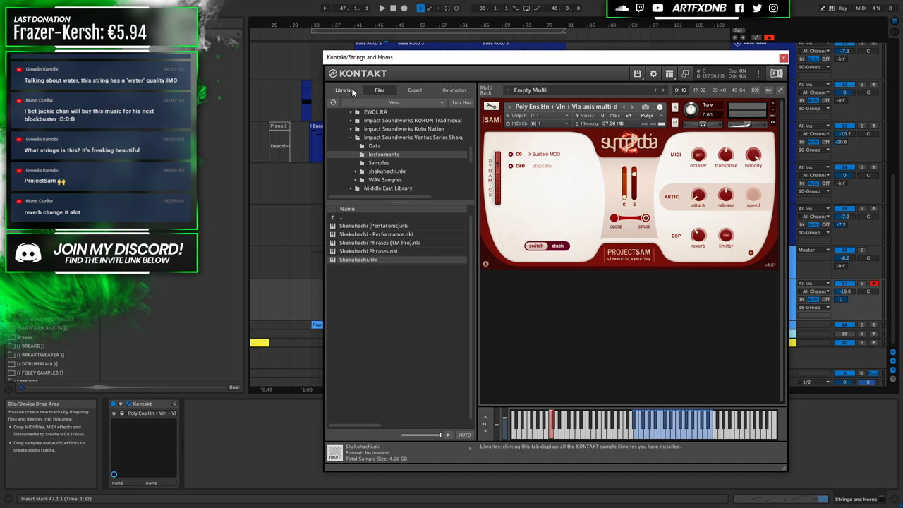
left_click(344, 90)
left_click_drag(472, 134, 447, 324)
scroll(446, 339, "down", 8)
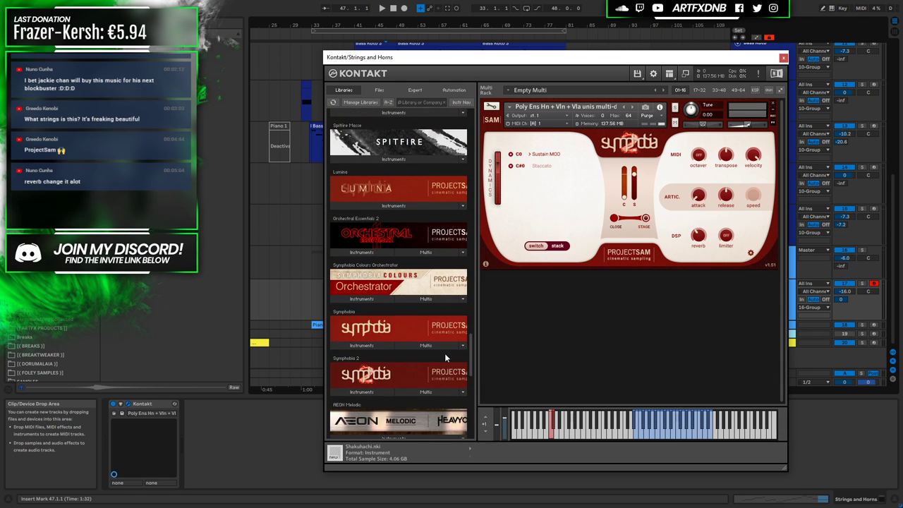
left_click(348, 322)
scroll(400, 339, "down", 3)
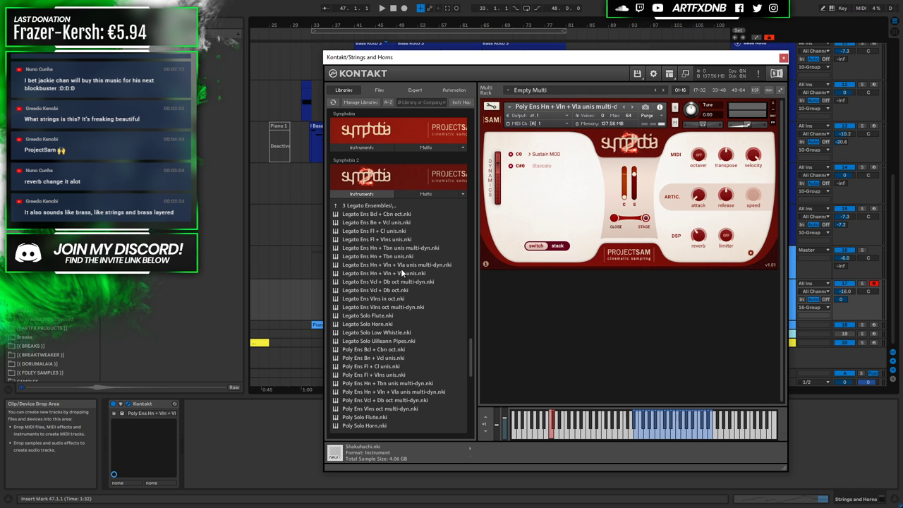
Replace the Poly Ens patch with Legato Ens Hn + Vln + Vla unis multi-dyn.nki and close Kontakt
left_click_drag(381, 265, 568, 182)
left_click(458, 284)
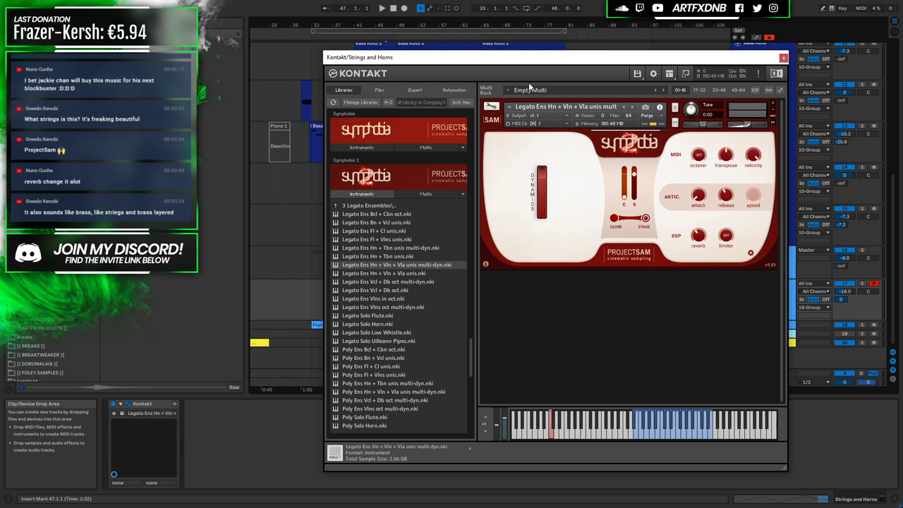
left_click_drag(756, 58, 694, 62)
left_click(717, 52)
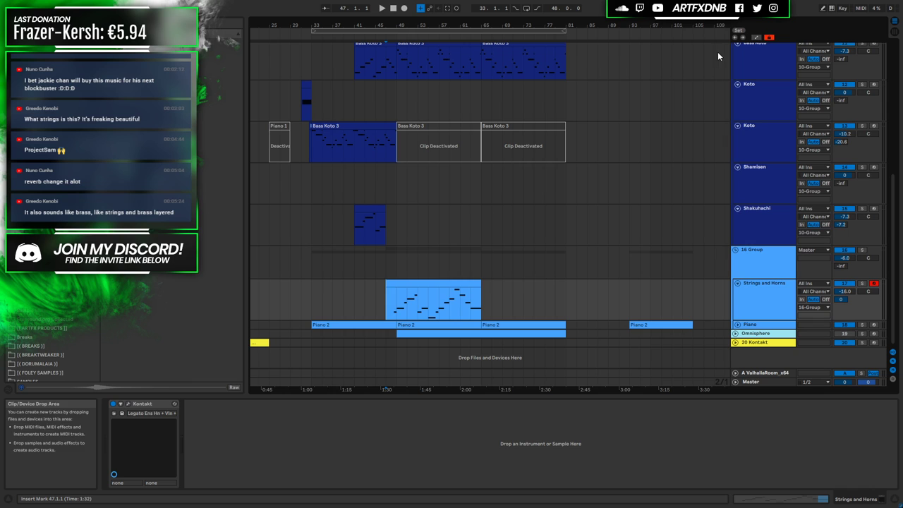
Solo the Strings and Horns track and play its melody with the legato patch from bar 48
left_click(391, 314)
left_click(861, 283)
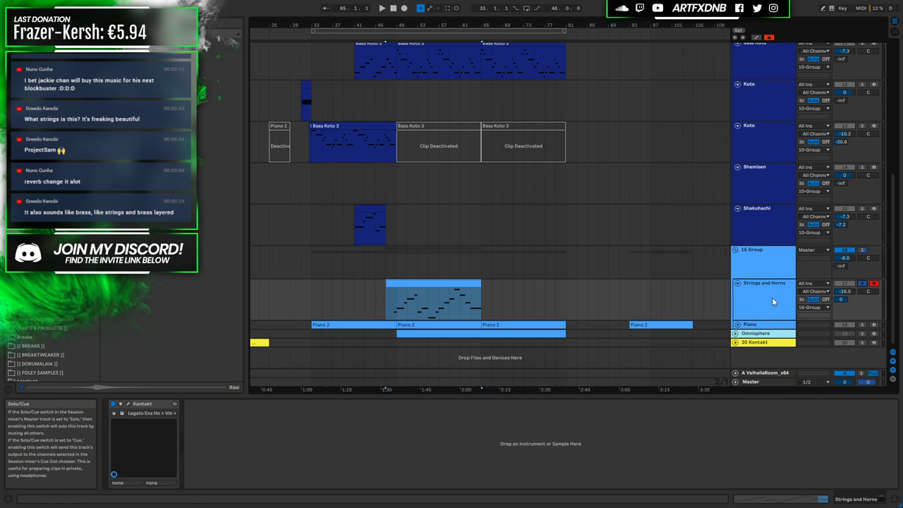
left_click(395, 305)
key("space")
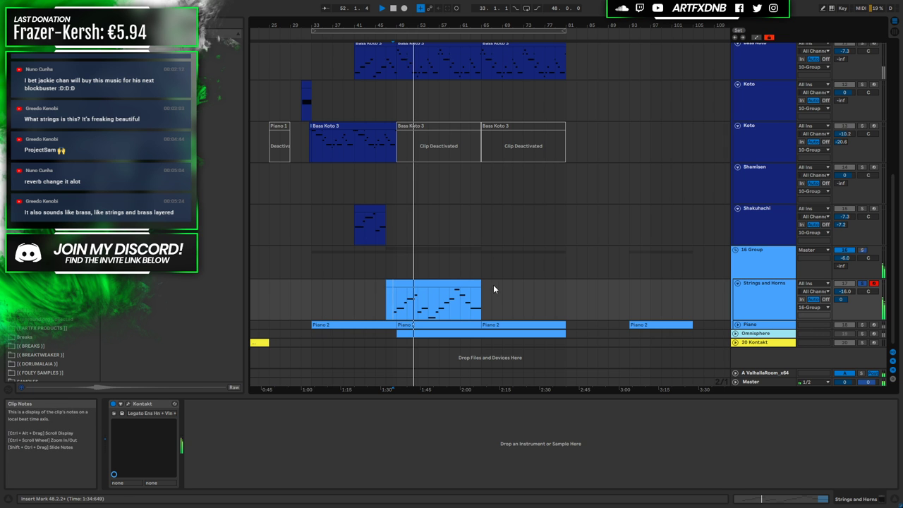
Open the Strings and Horns clip's notes, stop playback, and examine the note spacing in the melody
double_click(424, 300)
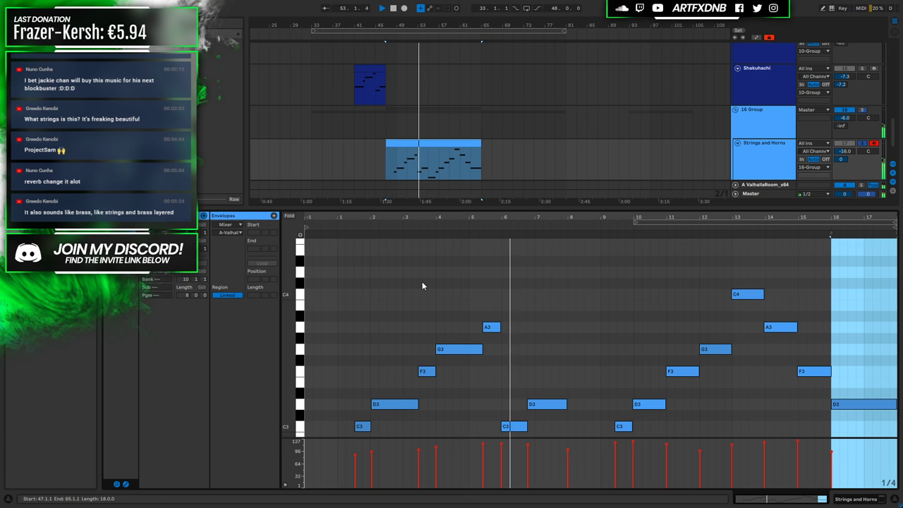
key("space")
left_click_drag(487, 217, 465, 243)
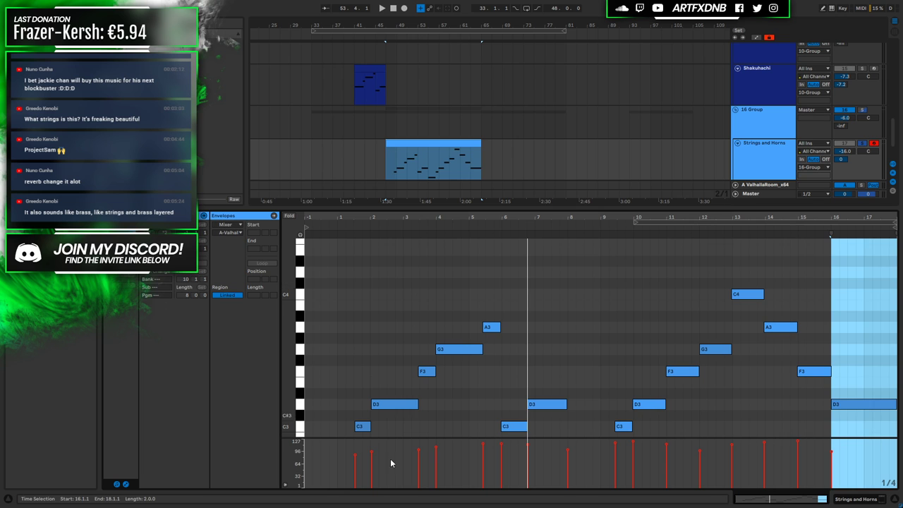
left_click(387, 427)
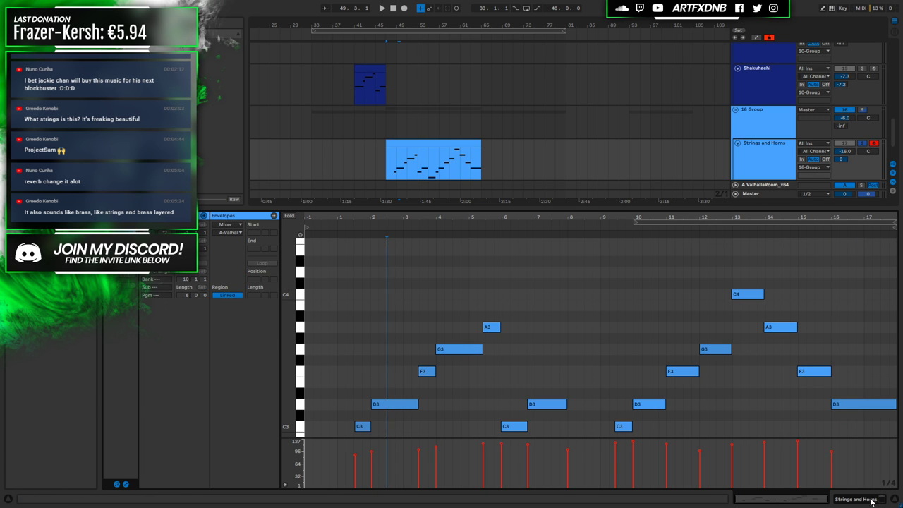
Return to the device view, take Strings and Horns out of solo, and play the full arrangement from bar 45
key("shift+Tab")
left_click(378, 293)
key("space")
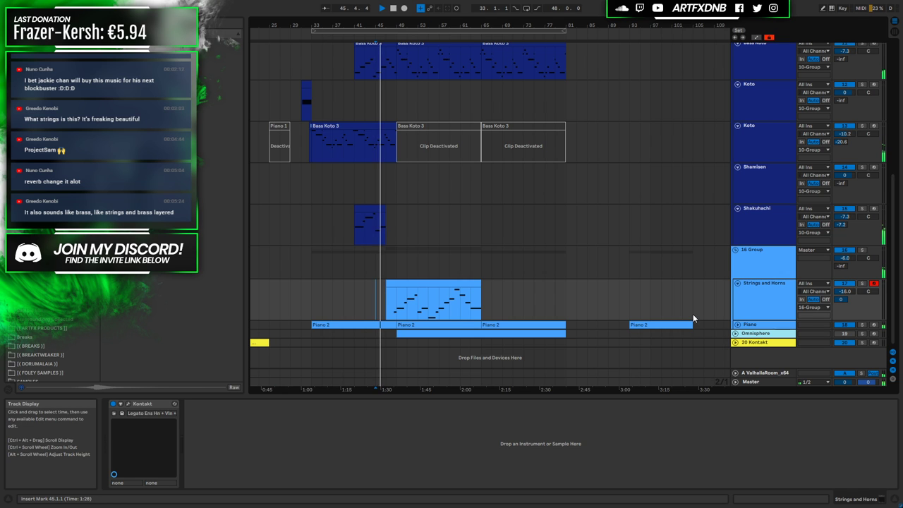
Stop playback, check the Strings and Horns patch in Kontakt, and play the arrangement from bar 49
key("space")
left_click(519, 332)
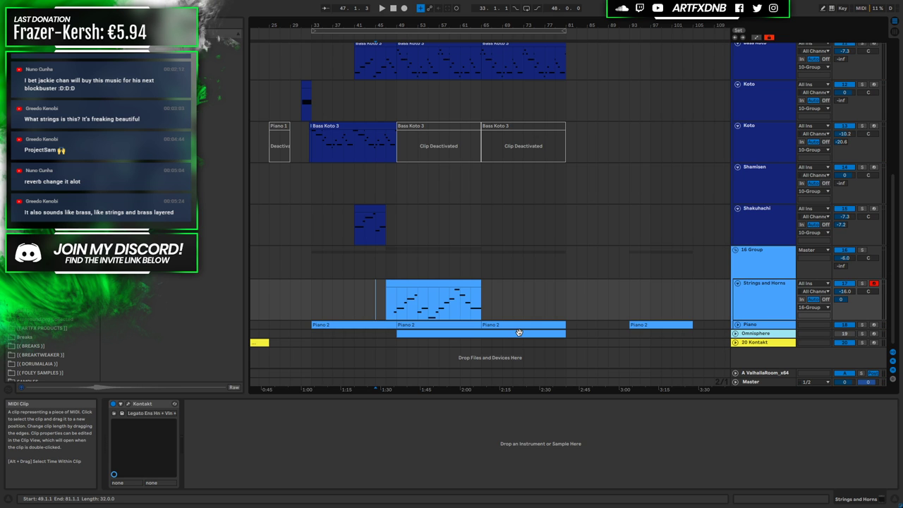
left_click(415, 309)
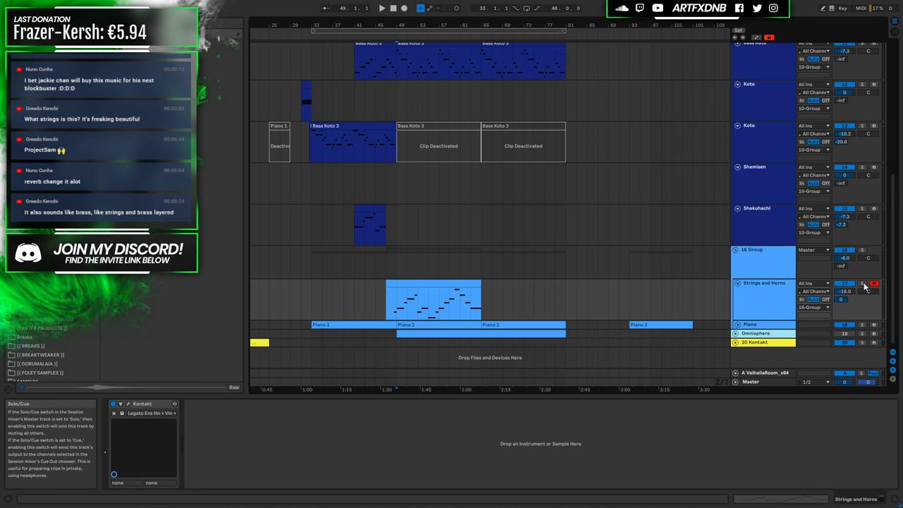
left_click(128, 403)
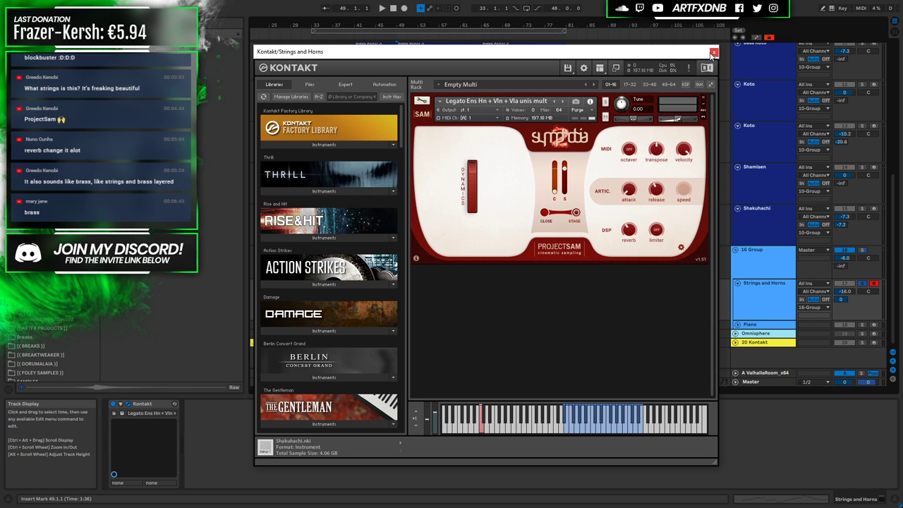
left_click(714, 54)
key("space")
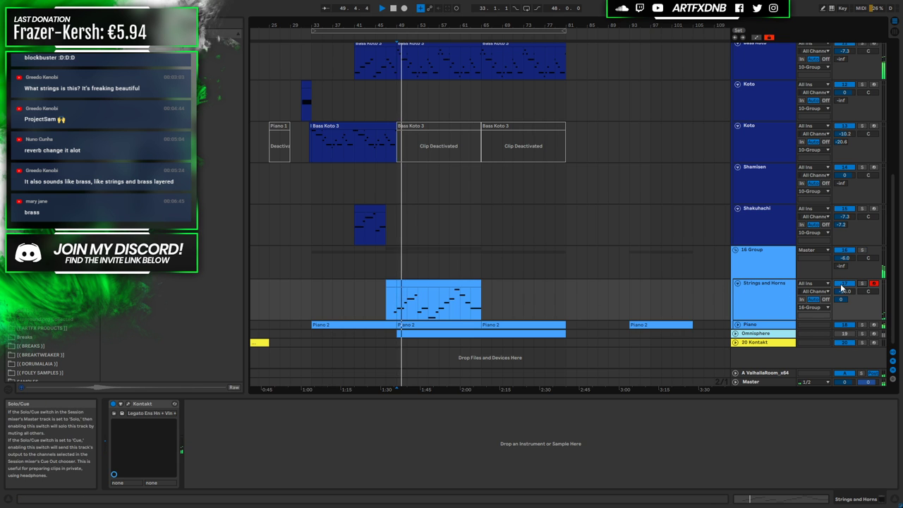
Open the Strings and Horns clip's notes and lengthen the C3 note near bar 6 so it overlaps the following D3
double_click(411, 284)
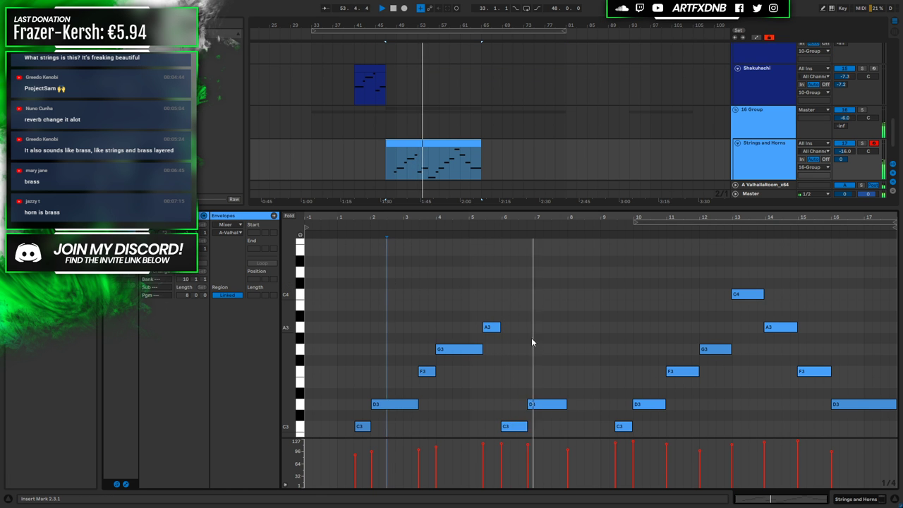
left_click_drag(526, 427, 531, 426)
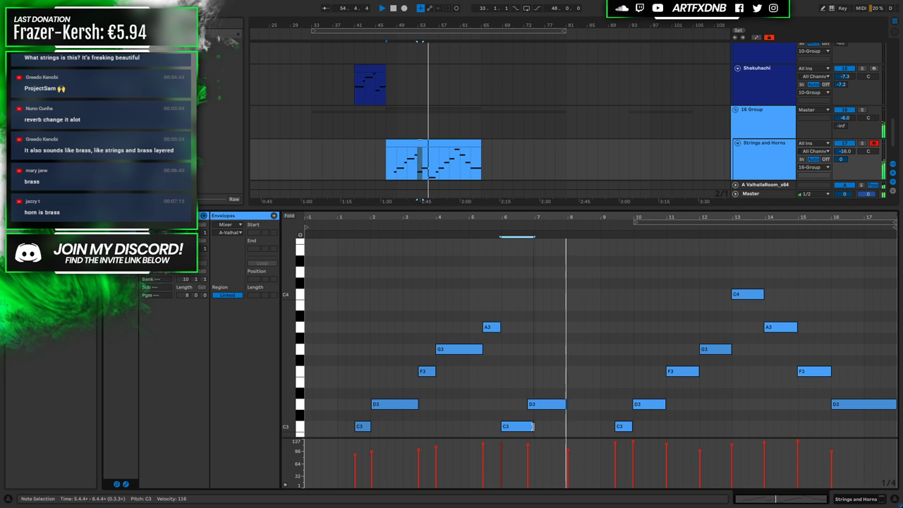
scroll(596, 380, "down", 3)
scroll(596, 383, "down", 1)
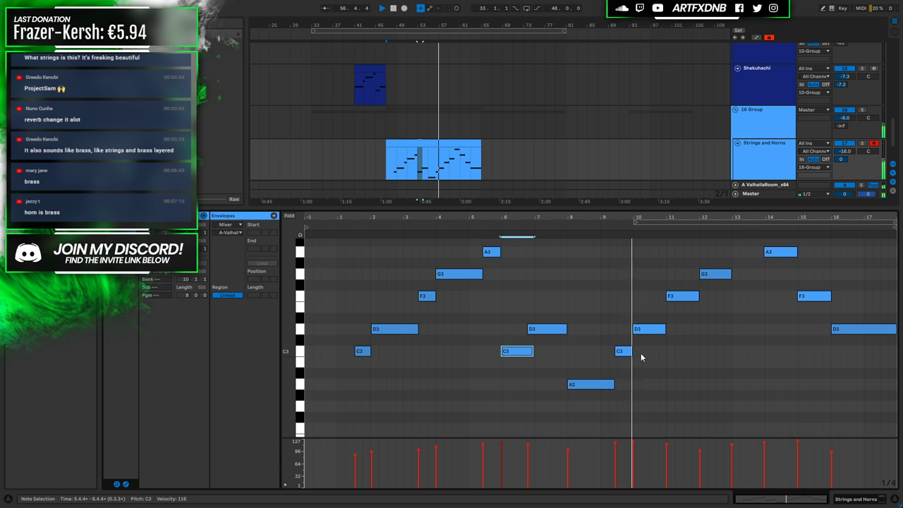
Raise the F3 note at bar 15 of the Strings and Horns clip to G3 and play from bar 61
left_click_drag(679, 219, 677, 271)
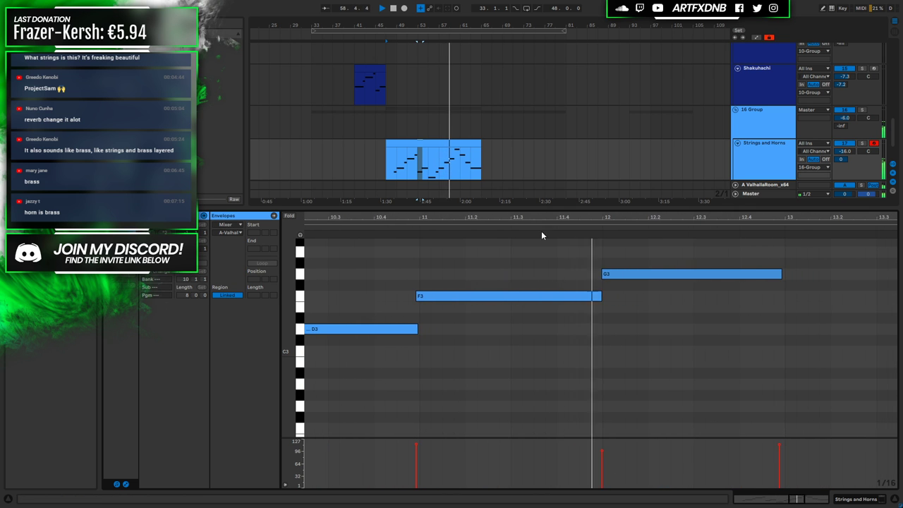
scroll(617, 372, "down", 3)
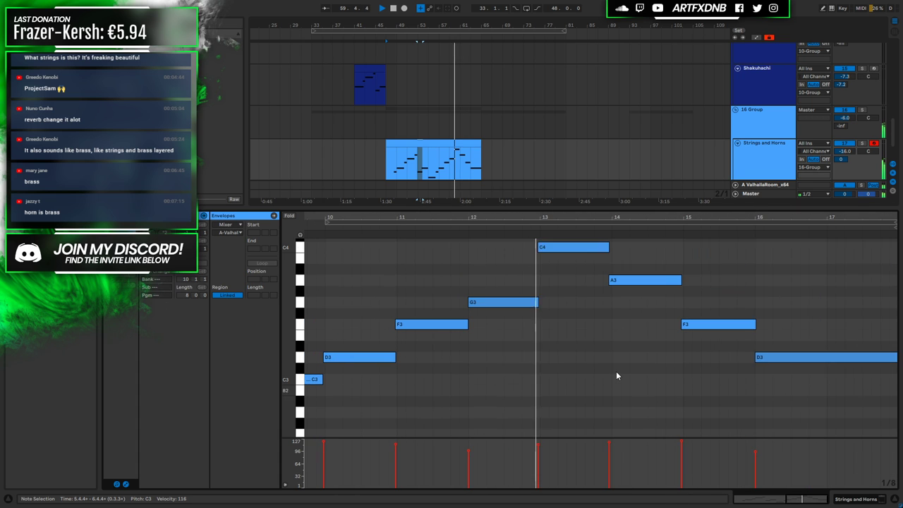
scroll(616, 370, "up", 2)
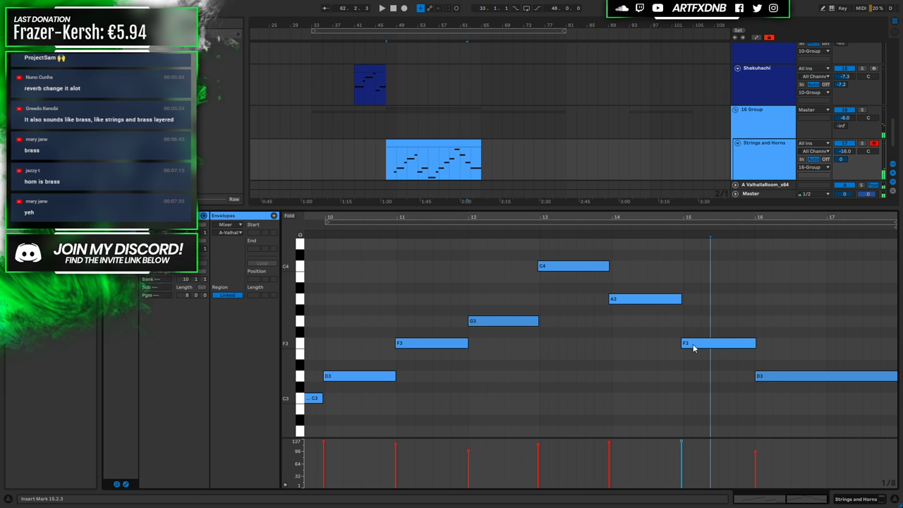
left_click_drag(695, 345, 695, 329)
left_click(465, 169)
key("space")
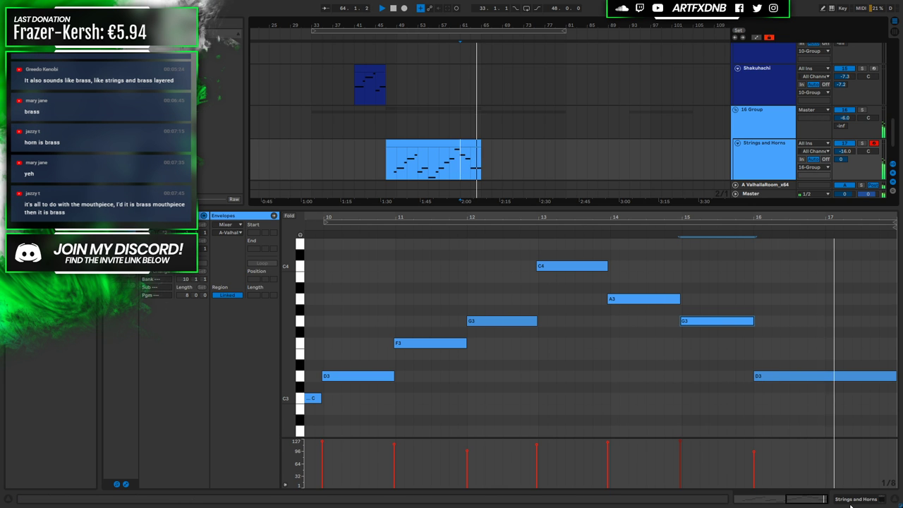
Return to the device view and duplicate the Strings and Horns track
key("shift+Tab")
scroll(511, 236, "up", 3)
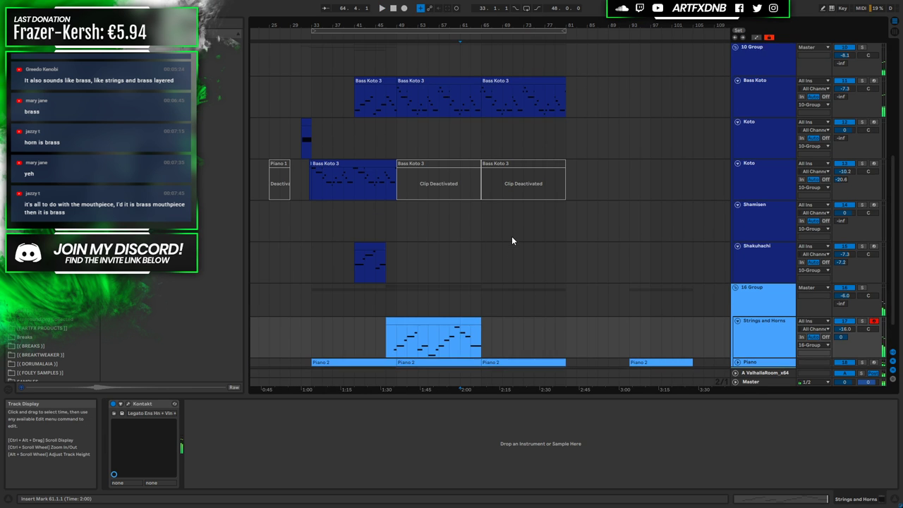
scroll(510, 227, "down", 3)
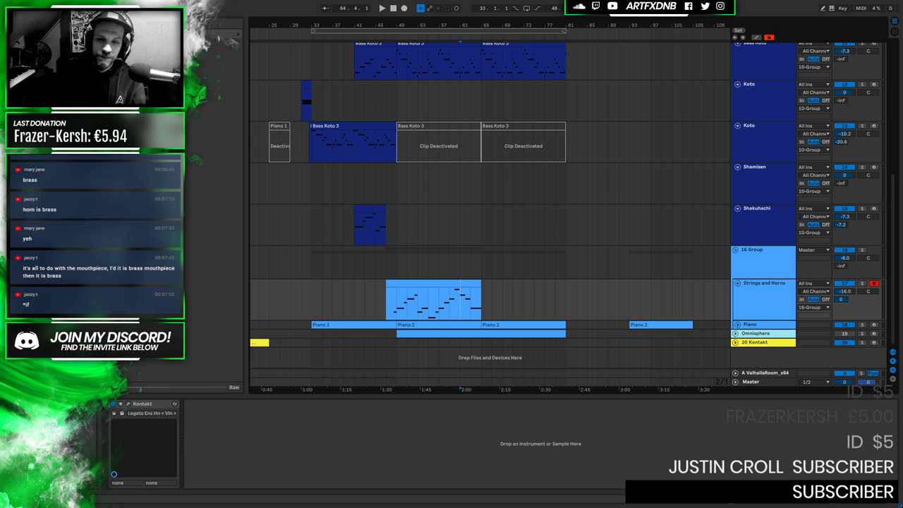
left_click(452, 282)
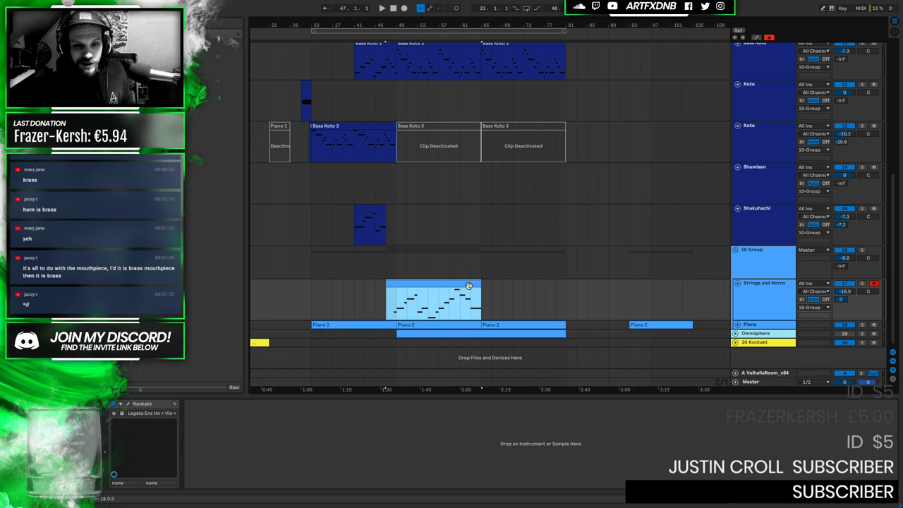
left_click(753, 286)
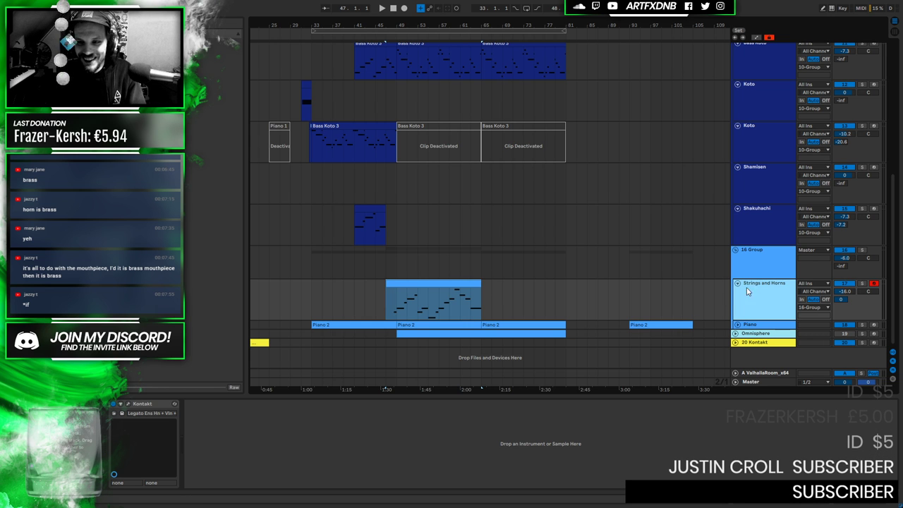
left_click(421, 286)
left_click(397, 300)
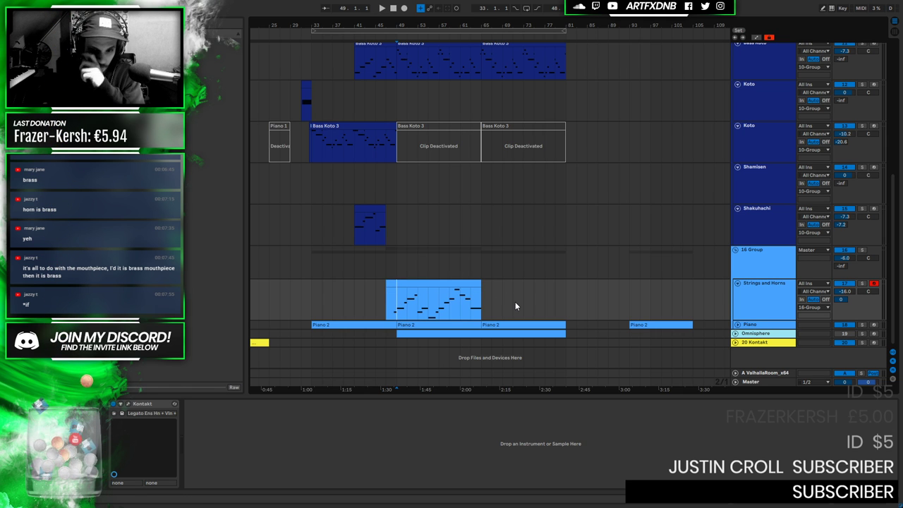
left_click(434, 283)
right_click(755, 300)
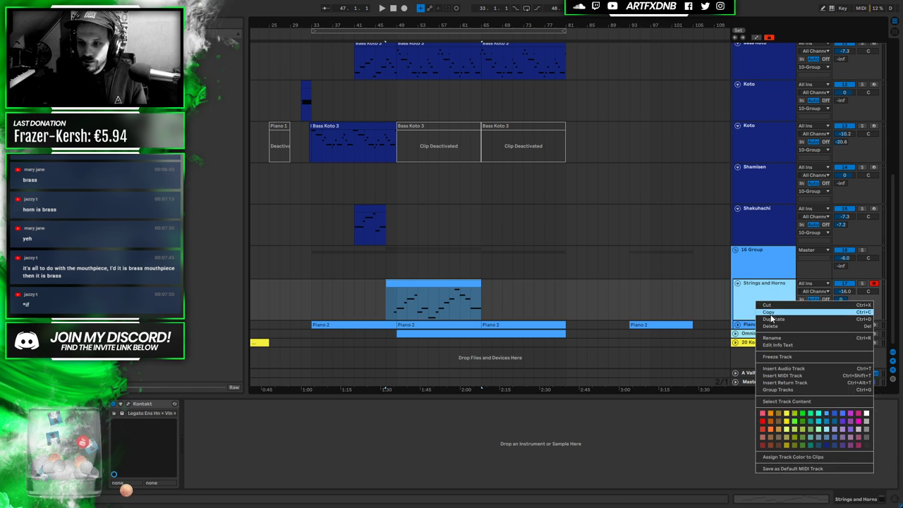
left_click(776, 328)
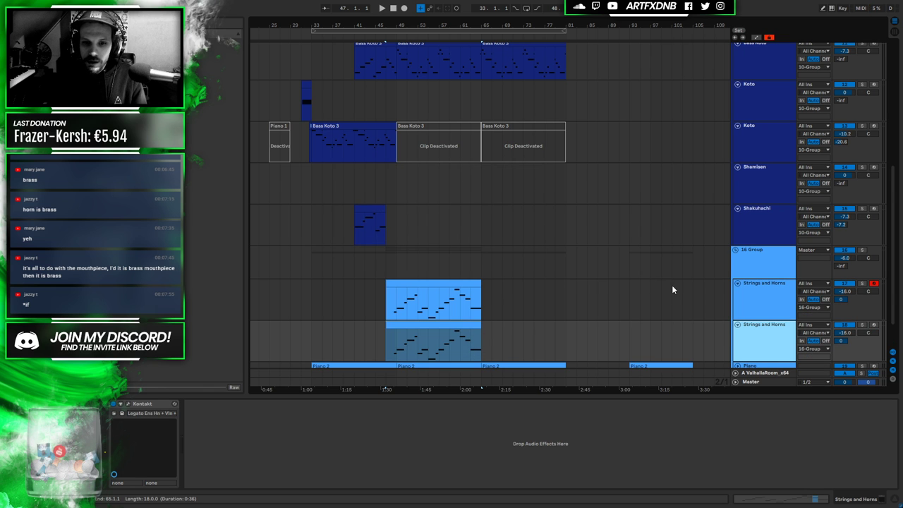
Delete the MIDI clip from the duplicated Strings and Horns track
scroll(522, 321, "down", 1)
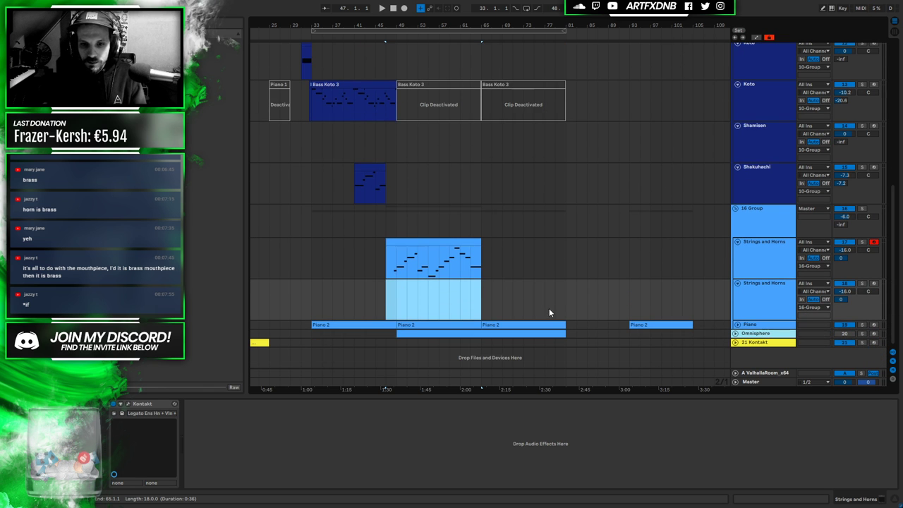
left_click(768, 286)
key("Delete")
In the duplicated track's Kontakt, replace the legato patch with Brass Low.nki from the Albion ONE library
left_click(132, 404)
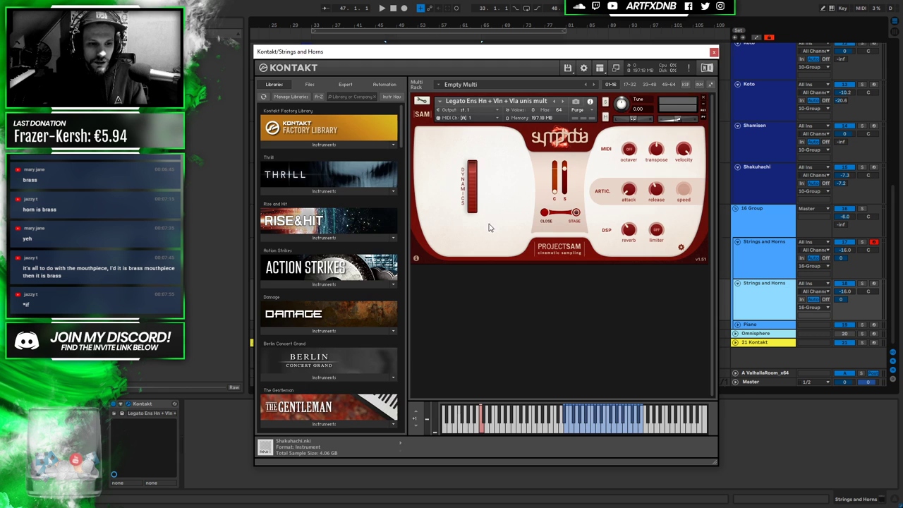
left_click_drag(398, 121, 398, 298)
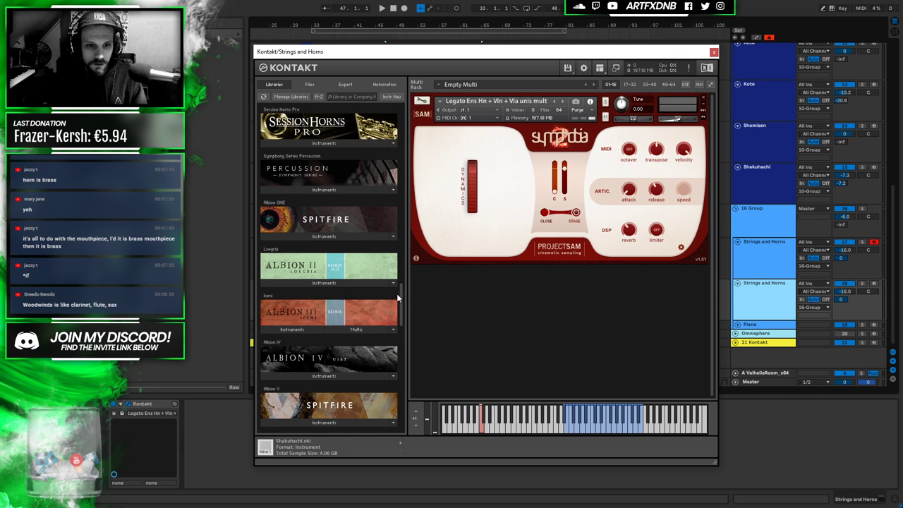
left_click(299, 236)
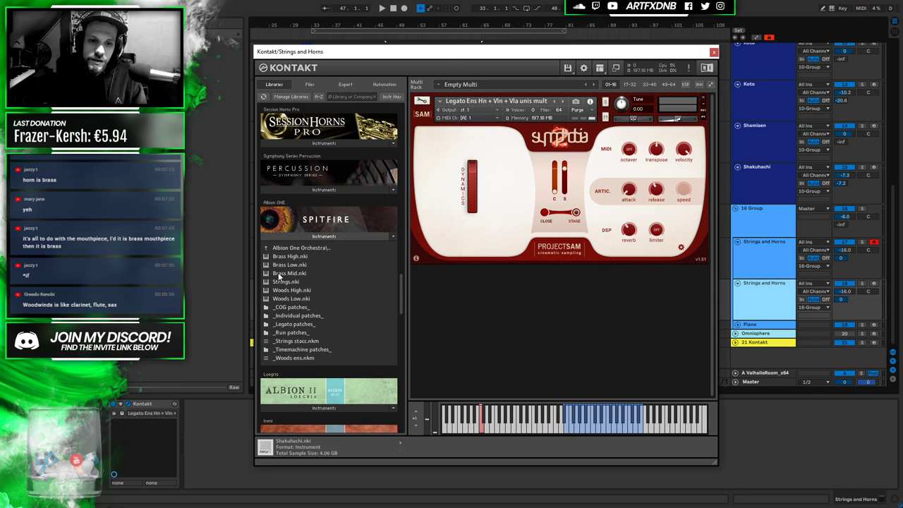
left_click_drag(290, 276, 488, 171)
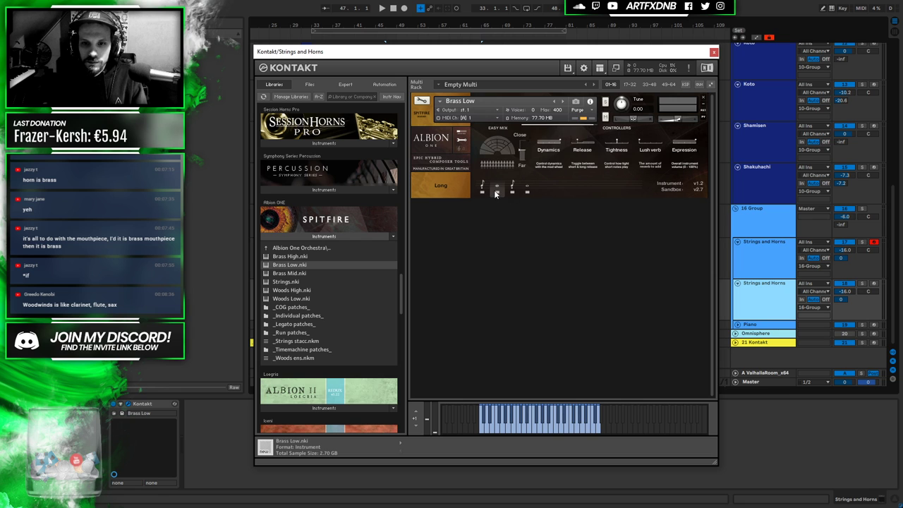
left_click(527, 189)
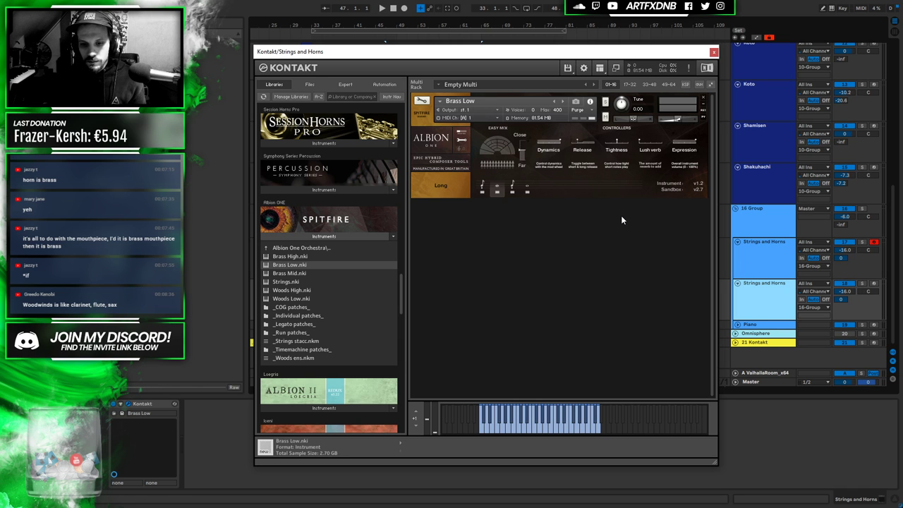
Arm the duplicated track to try the brass sound, set its volume to -8.0, and close Kontakt
left_click(875, 285)
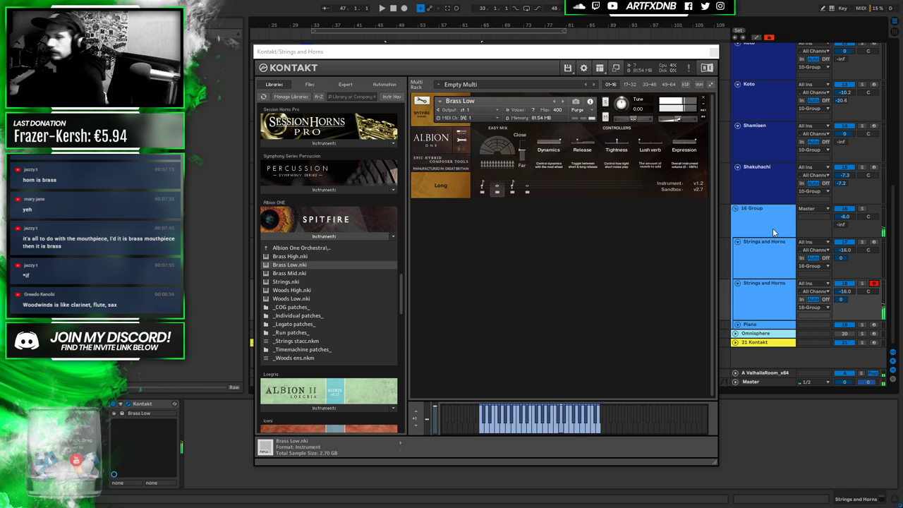
left_click_drag(844, 291, 845, 283)
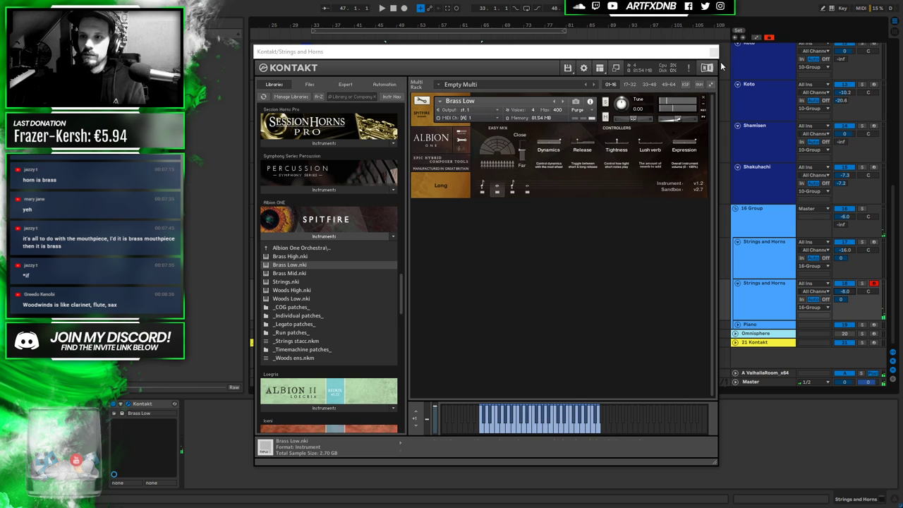
left_click(714, 53)
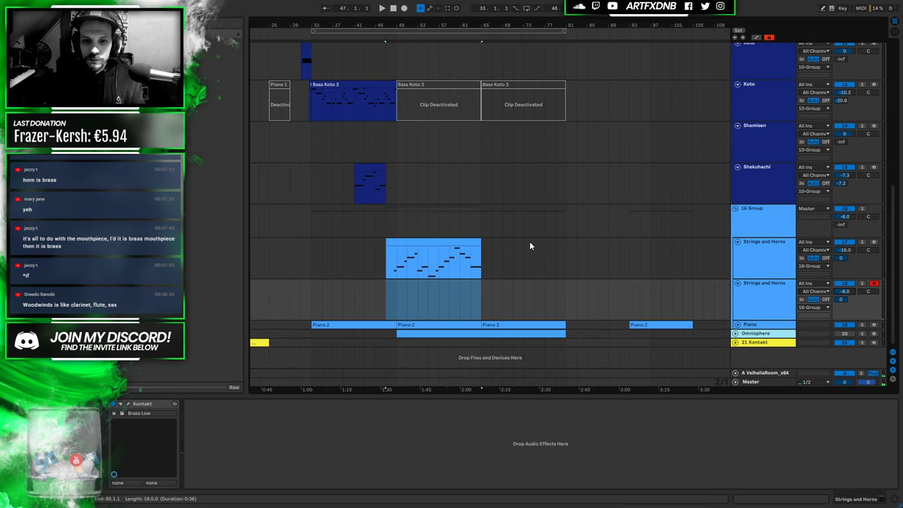
Rename the duplicated Strings and Horns track as Brass
left_click(399, 266)
left_click(758, 288)
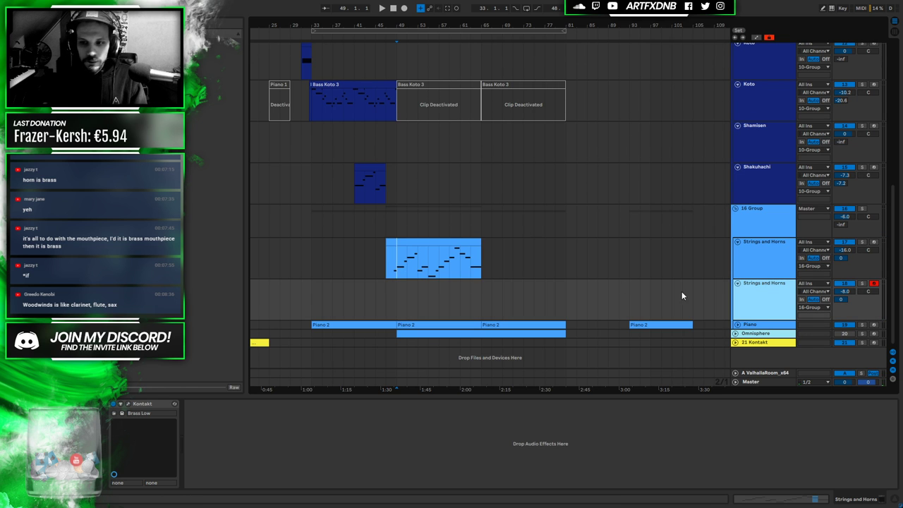
key("ctrl+r")
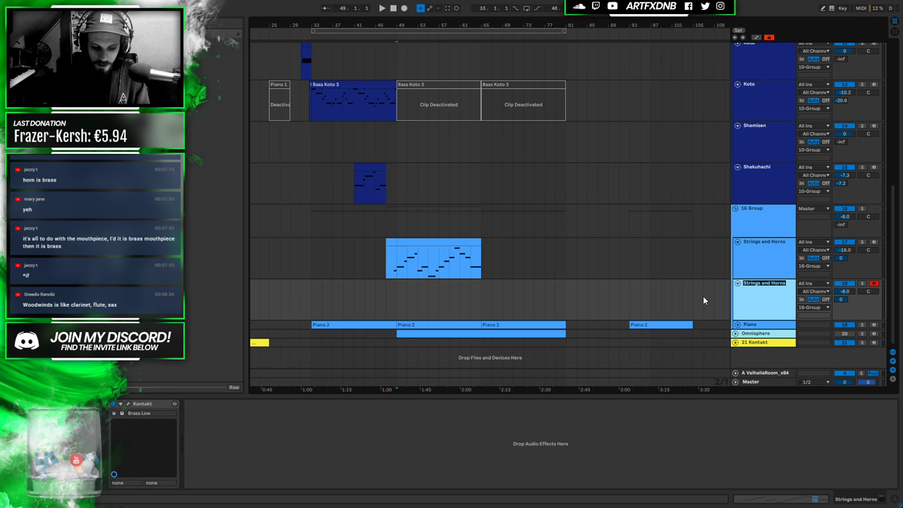
type("Brass")
key("Return")
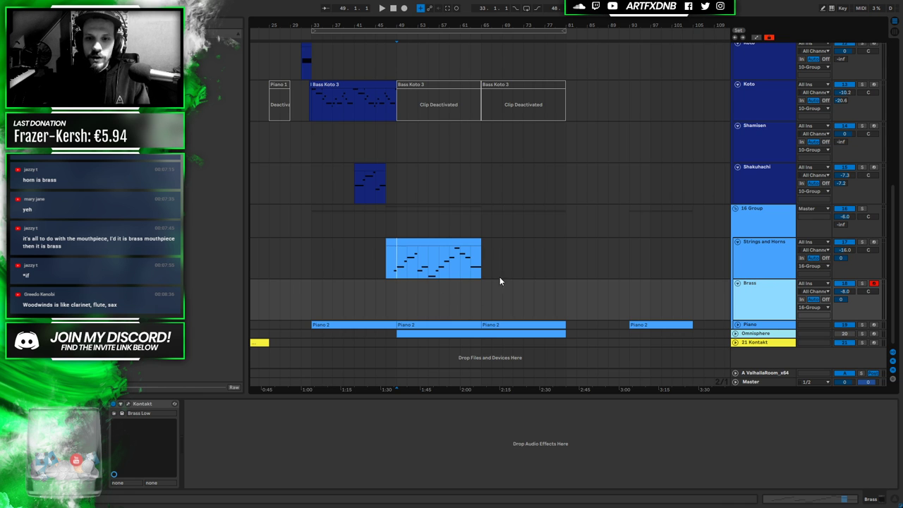
Create an empty 16-bar MIDI clip on the Brass track from bar 65 to 81, directly above the third Piano 2 clip
left_click_drag(484, 293, 555, 289)
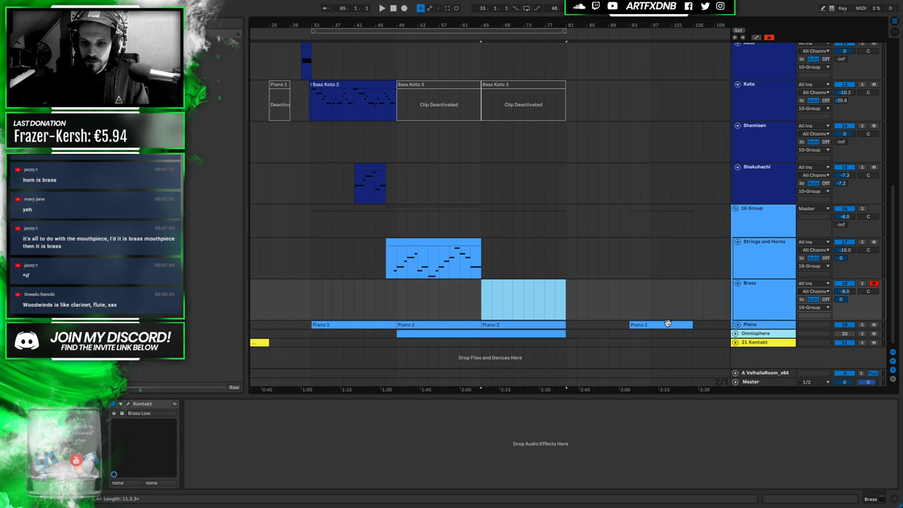
left_click(744, 324)
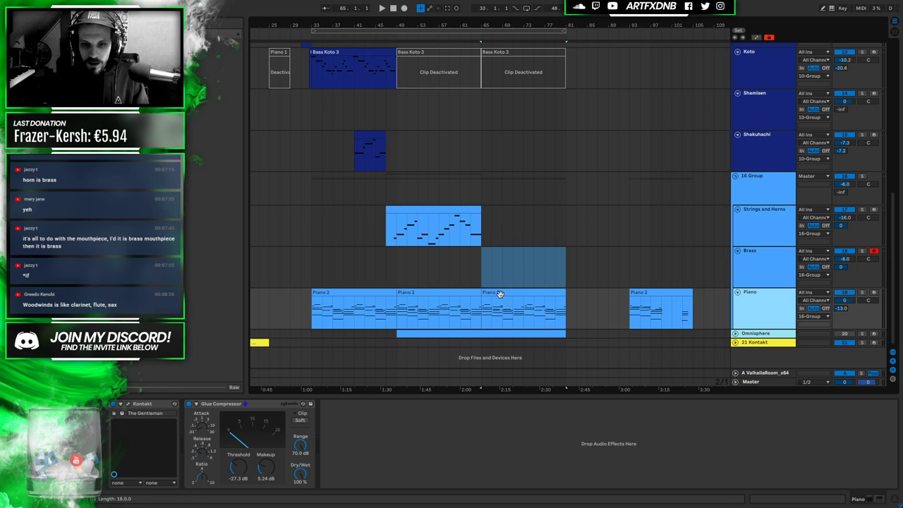
double_click(504, 297)
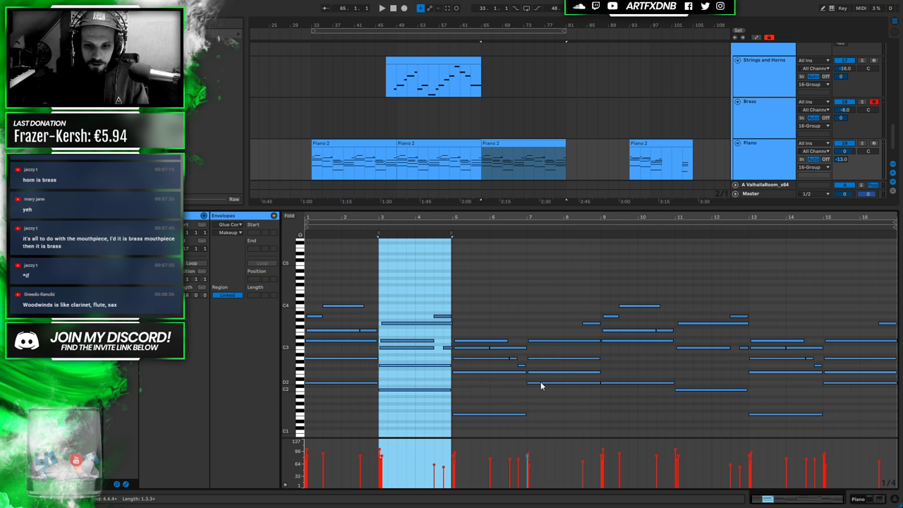
key("shift+Tab")
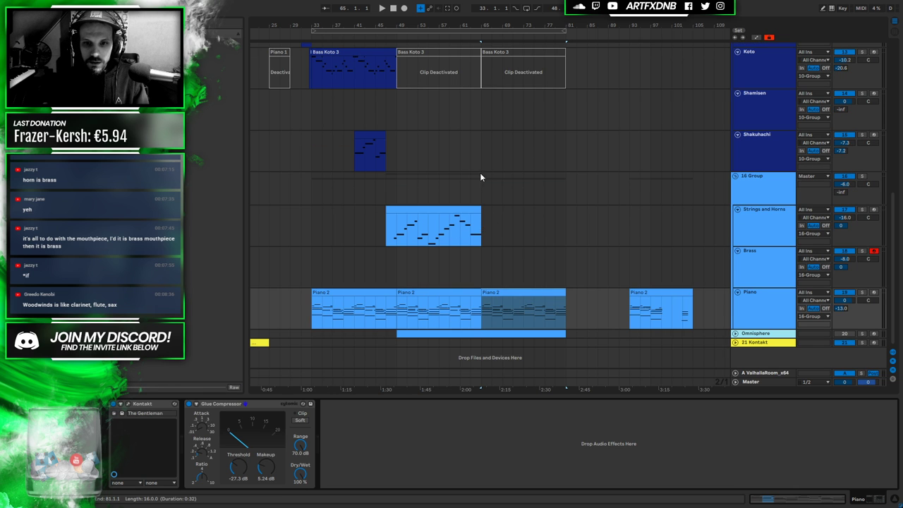
left_click_drag(481, 260, 567, 269)
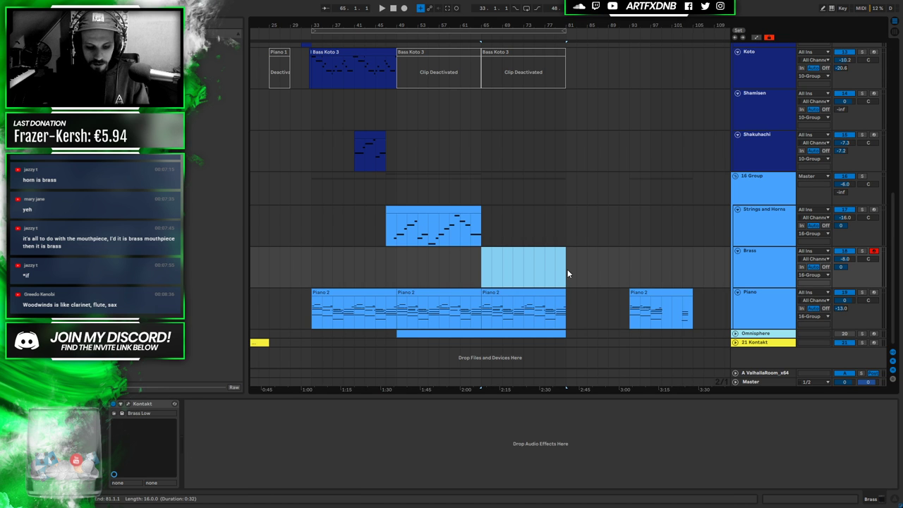
key("ctrl+shift+m")
Audition D2 and D1 in the Brass clip, add a two-bar D1 note at the clip's start, and play it back
left_click_drag(284, 359, 304, 317)
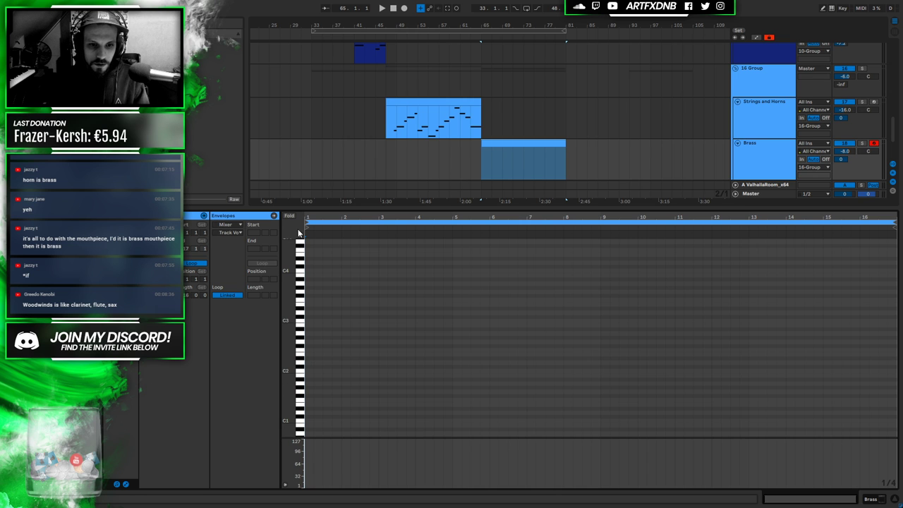
left_click(300, 363)
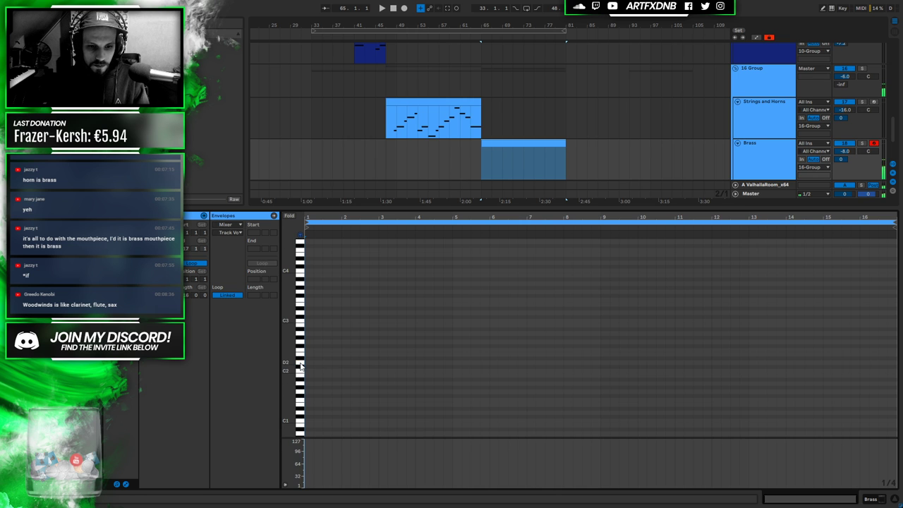
left_click(300, 414)
key("F9")
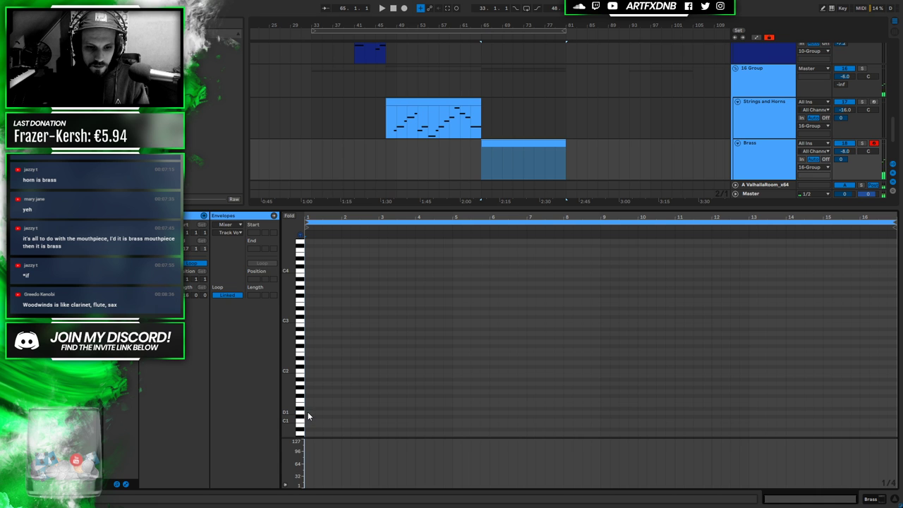
key("space")
scroll(581, 131, "down", 3)
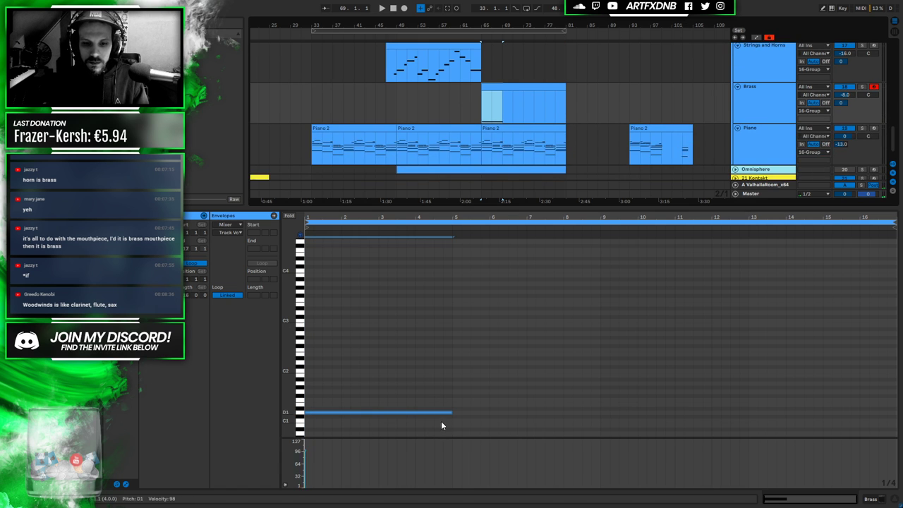
left_click_drag(452, 412, 379, 413)
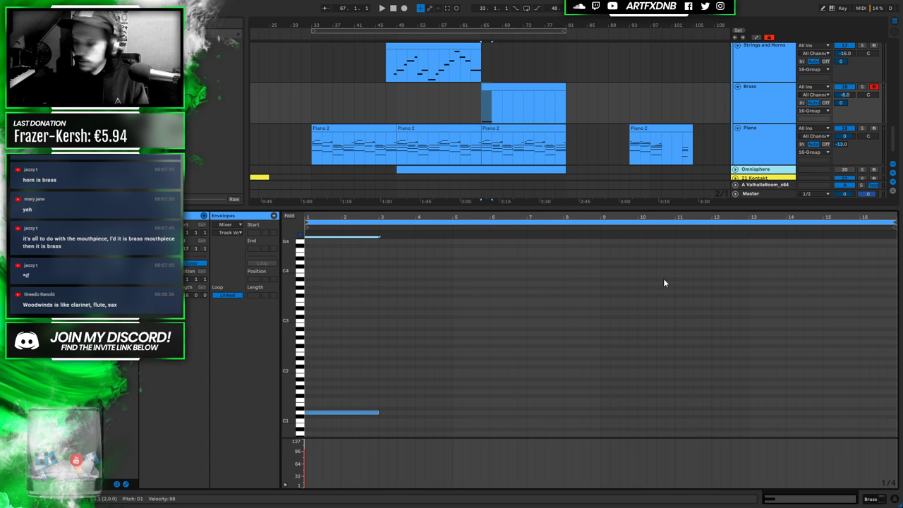
key("space")
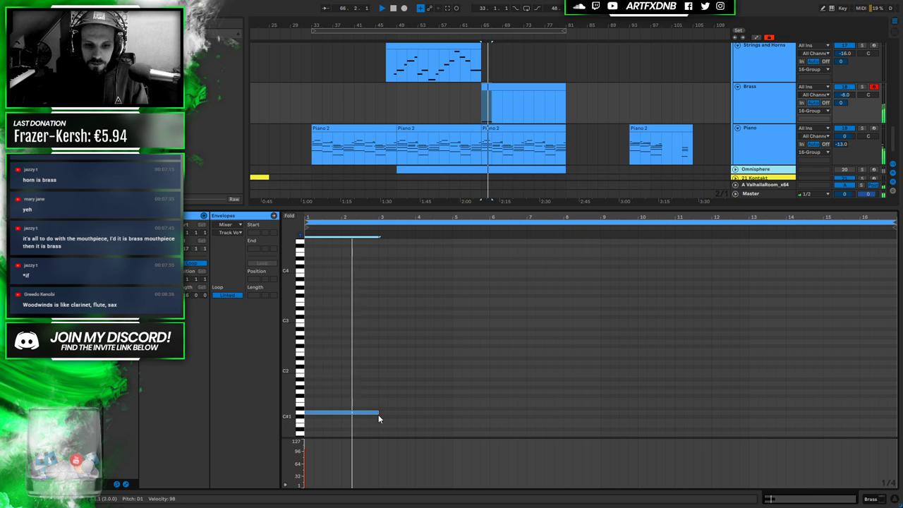
key("space")
Examine the third Piano 2 clip's upper notes in its opening bars as a reference for the Brass part
scroll(480, 141, "up", 3)
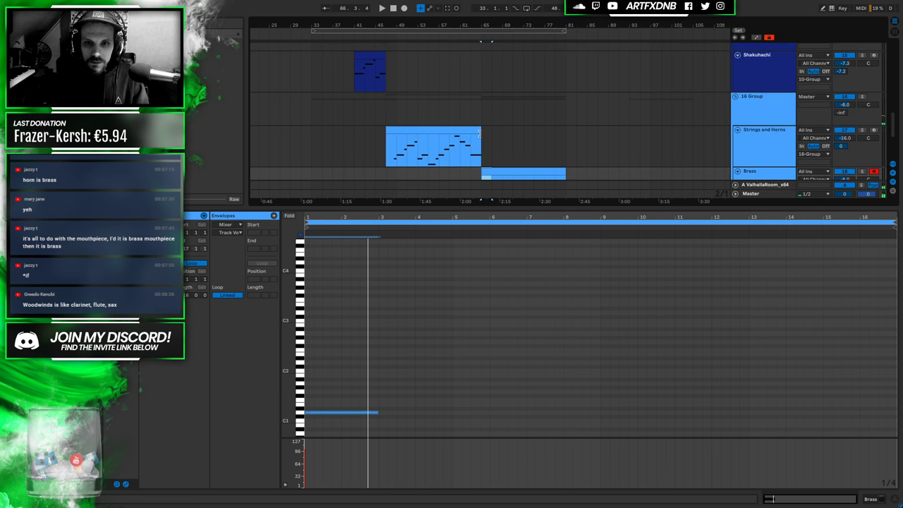
scroll(484, 133, "down", 3)
left_click(490, 106)
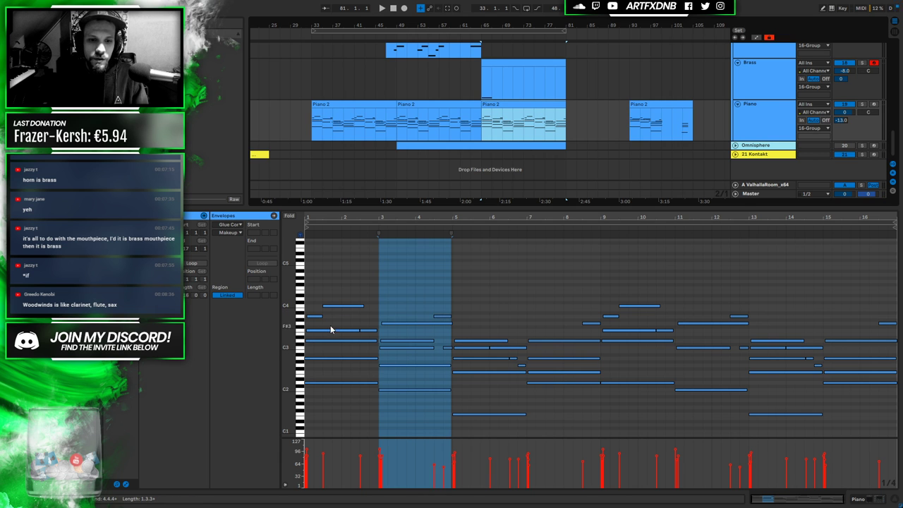
left_click_drag(307, 321, 363, 292)
left_click_drag(364, 324, 378, 341)
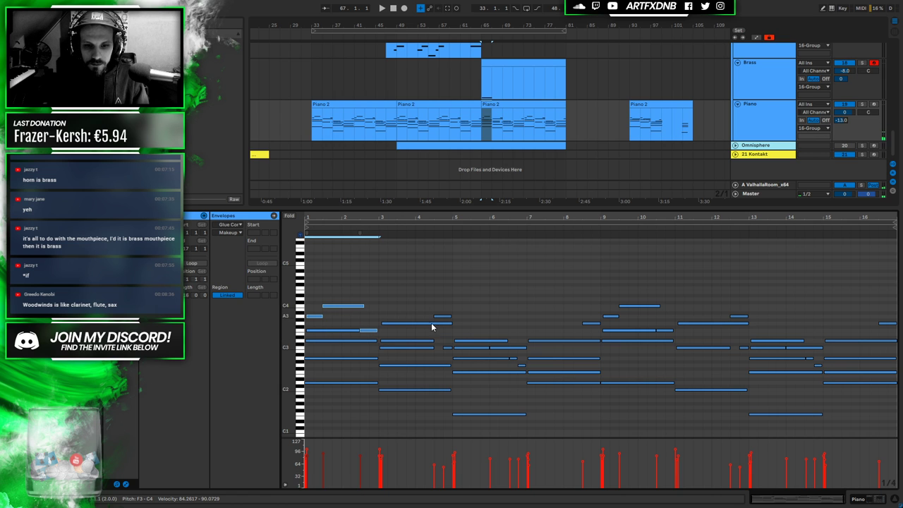
left_click_drag(393, 329, 444, 313, "shift")
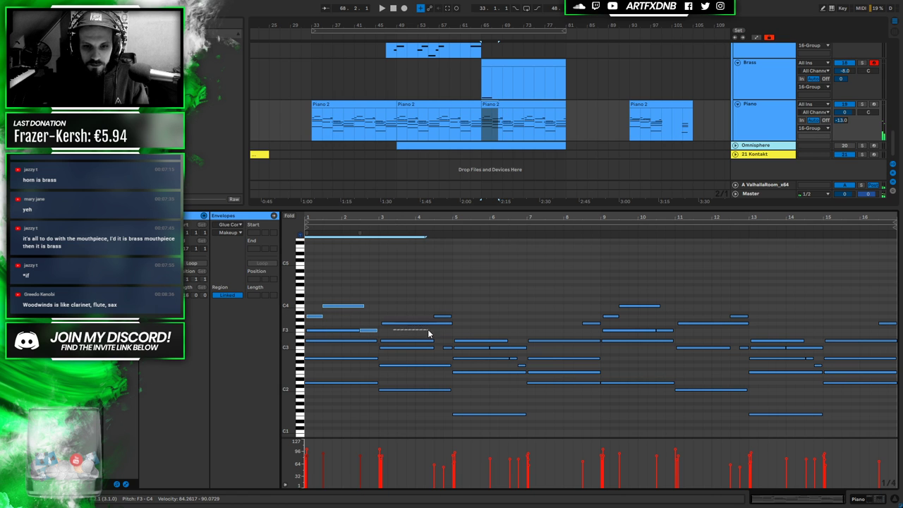
left_click(332, 325)
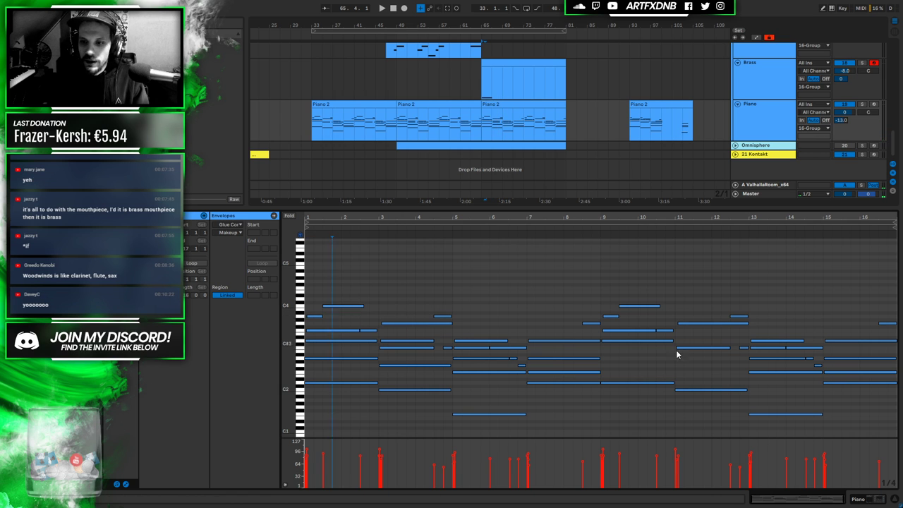
left_click(760, 119)
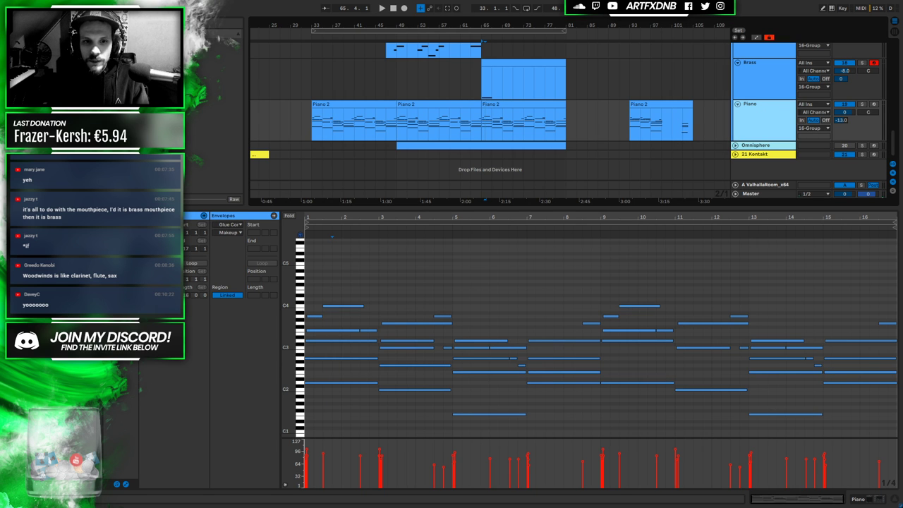
Play the arrangement from shortly before the first Piano 2 clip at bar 33
scroll(534, 107, "up", 3)
scroll(534, 107, "down", 3)
left_click_drag(471, 21, 487, 16)
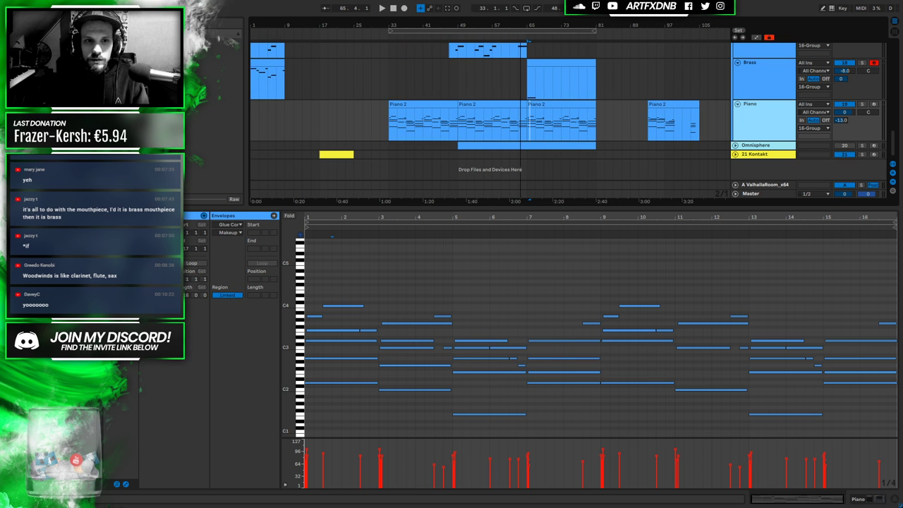
scroll(408, 111, "up", 2)
scroll(408, 111, "down", 2)
left_click(381, 113)
key("space")
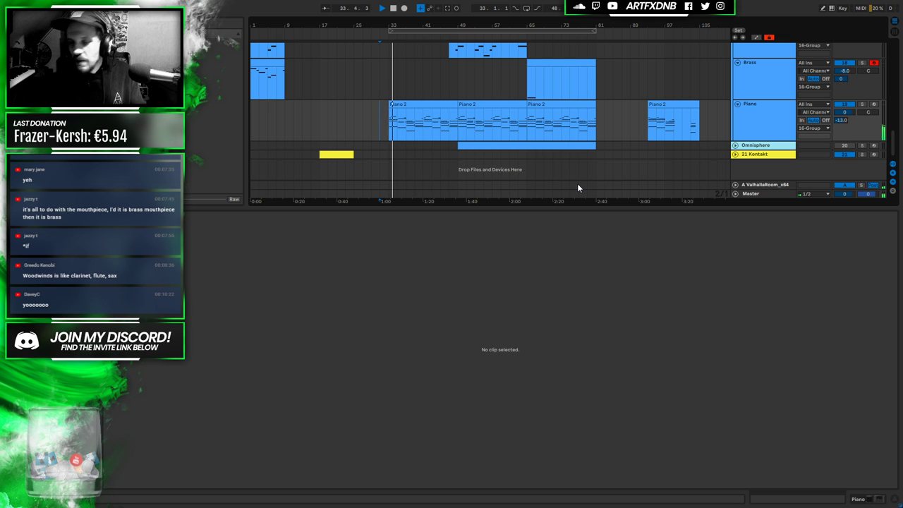
Enlarge the arrangement view, check the instrument on the yellow 21 Kontakt track, and delete that track
left_click_drag(544, 206, 544, 397)
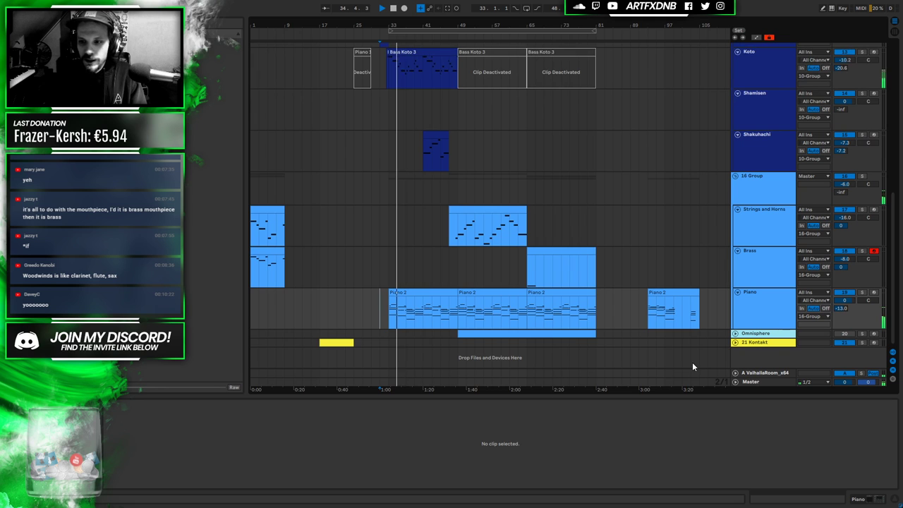
left_click(735, 342)
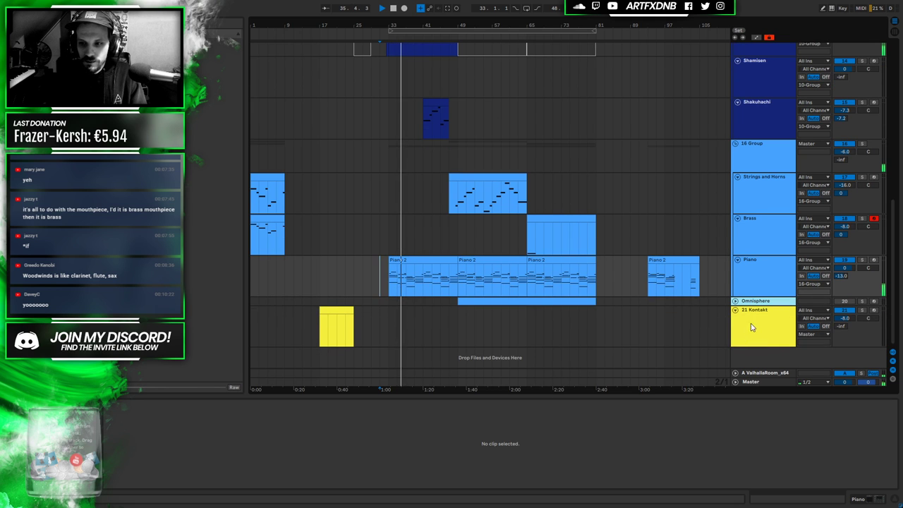
left_click(751, 326)
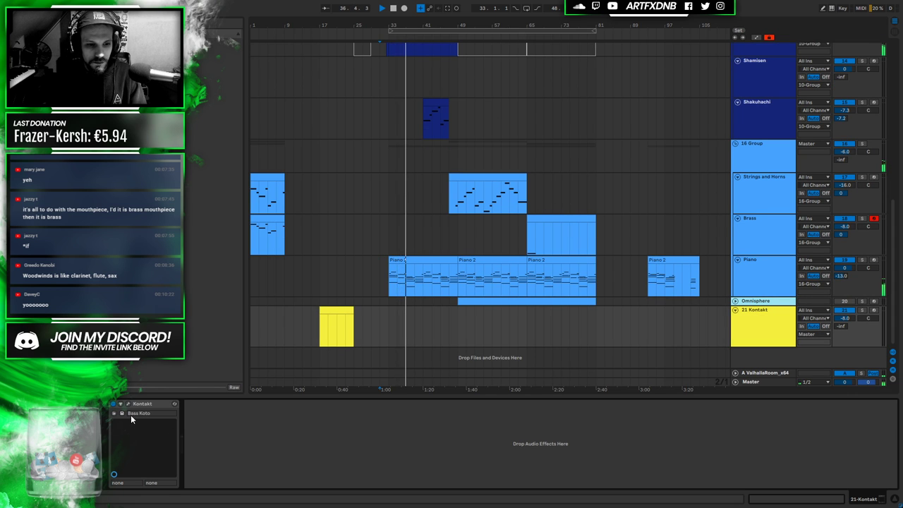
left_click(774, 322)
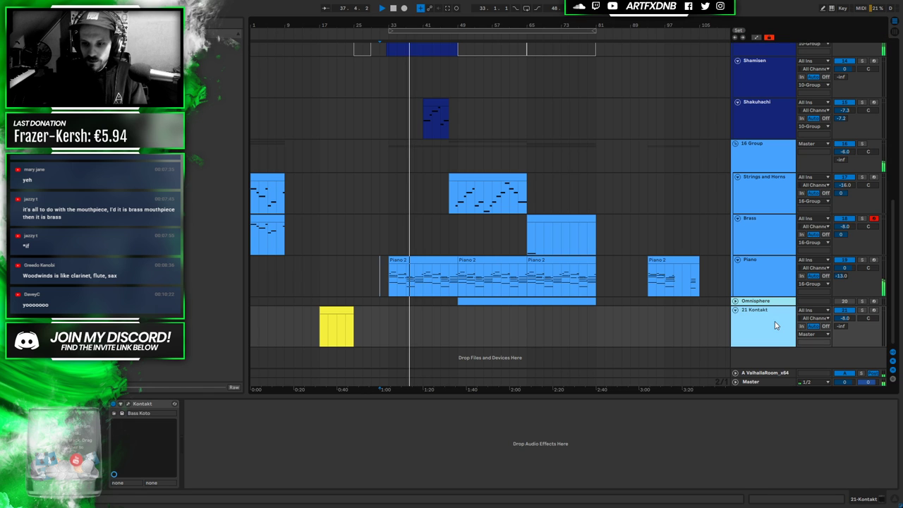
key("Delete")
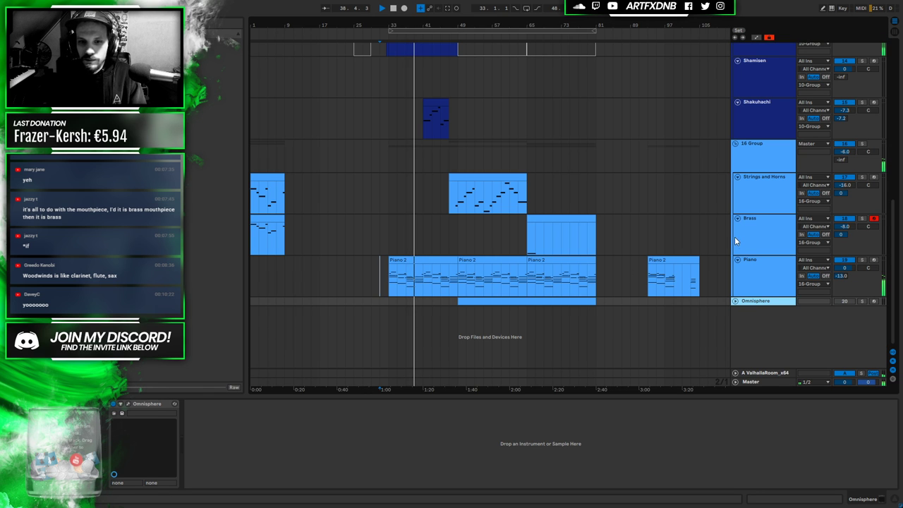
Listen through the arrangement while following the Bass Koto, Koto, Shakuhachi, and Strings and Horns clips toward the start of the Brass clip
scroll(521, 125, "up", 3)
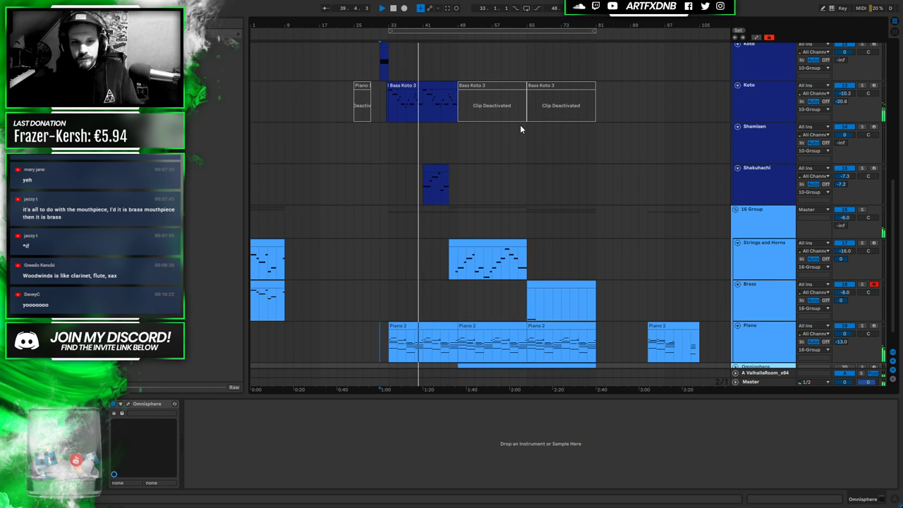
scroll(515, 126, "up", 8)
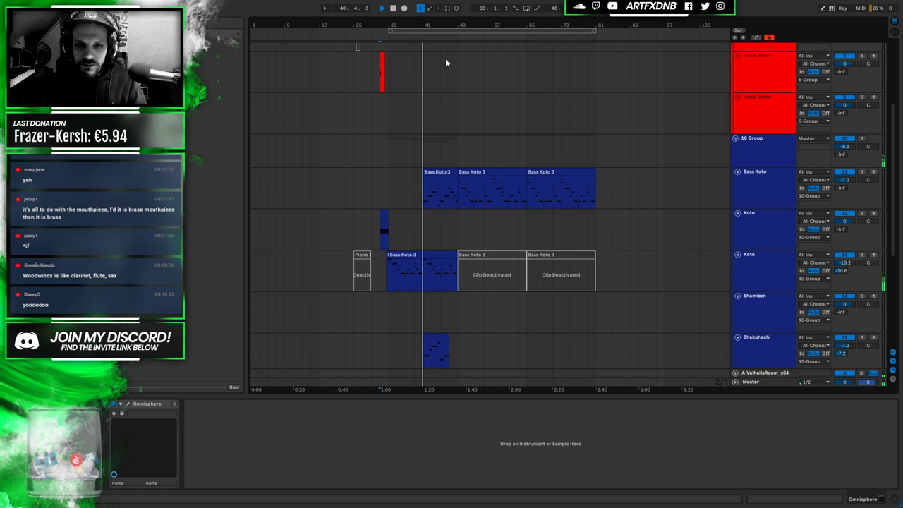
left_click_drag(437, 29, 438, 70)
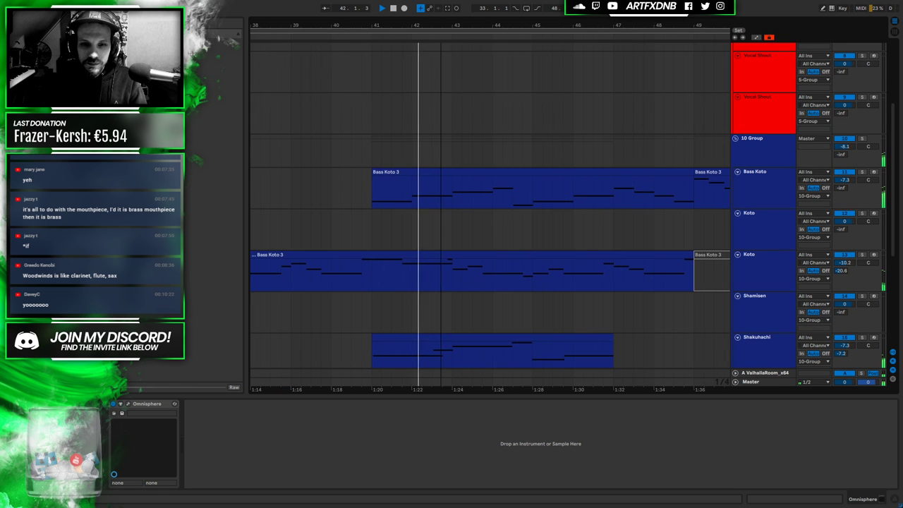
left_click(457, 192)
left_click(756, 182)
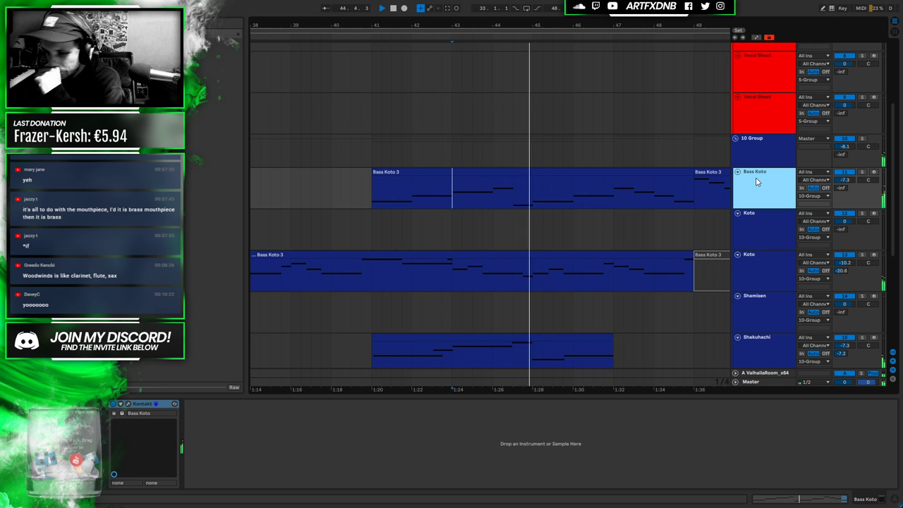
left_click_drag(664, 28, 614, 25)
scroll(433, 196, "down", 2)
scroll(435, 204, "down", 2)
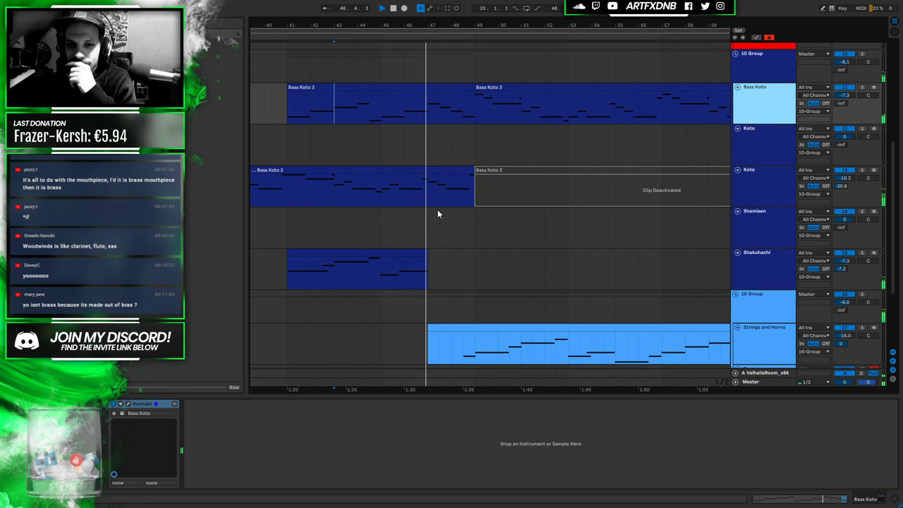
left_click(764, 260)
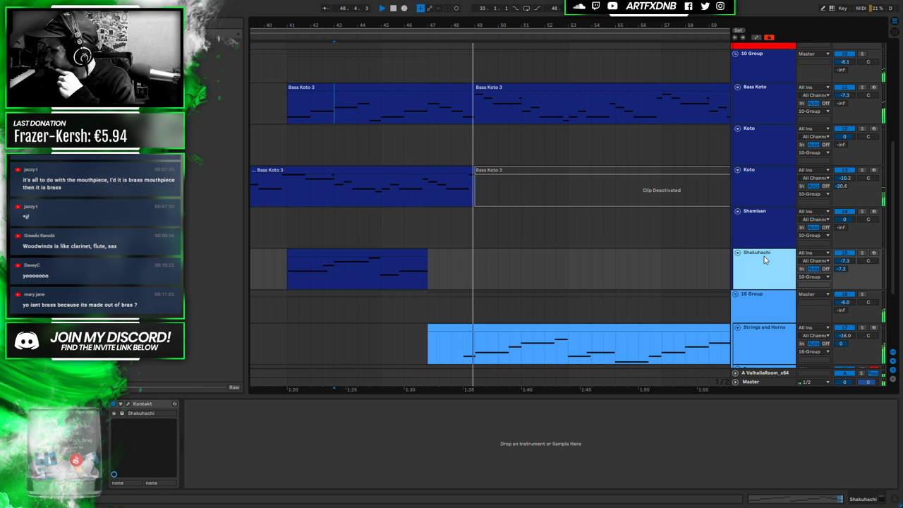
left_click(476, 107)
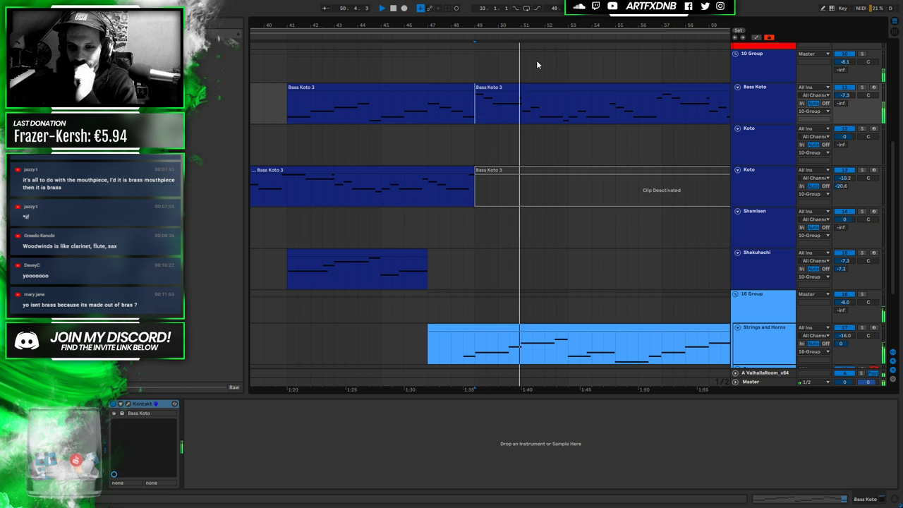
left_click_drag(545, 37, 545, 22)
scroll(516, 162, "down", 4)
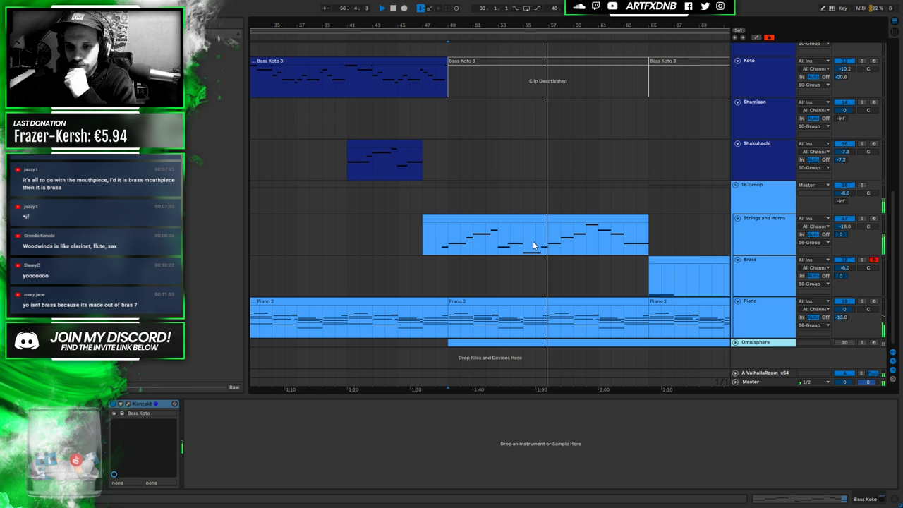
left_click_drag(603, 27, 590, 8)
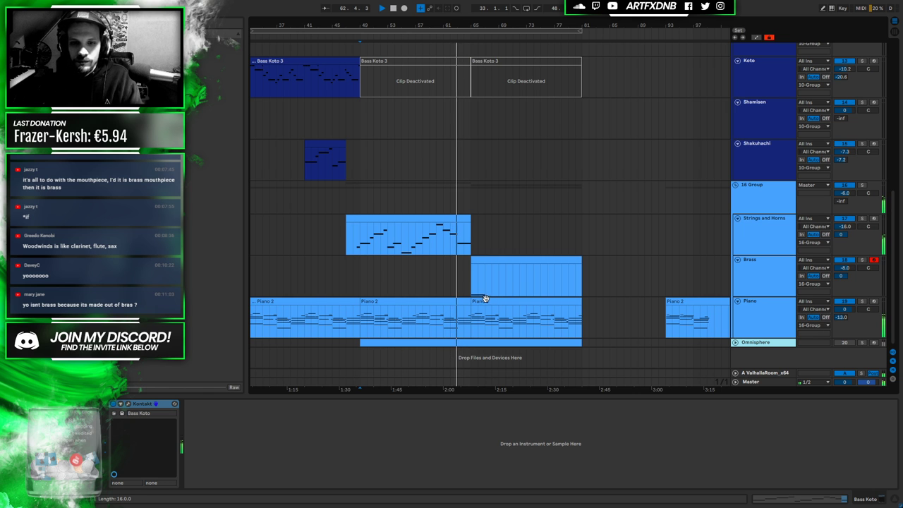
Stop playback and open the Strings and Horns clip from bar 47 in an enlarged note editor to examine its melody
key("space")
left_click(458, 219)
double_click(458, 219)
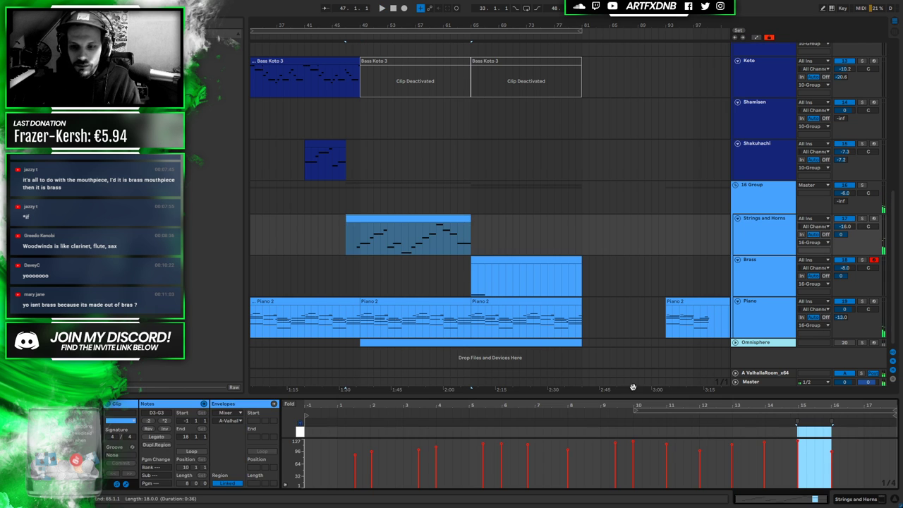
left_click_drag(702, 393, 705, 158)
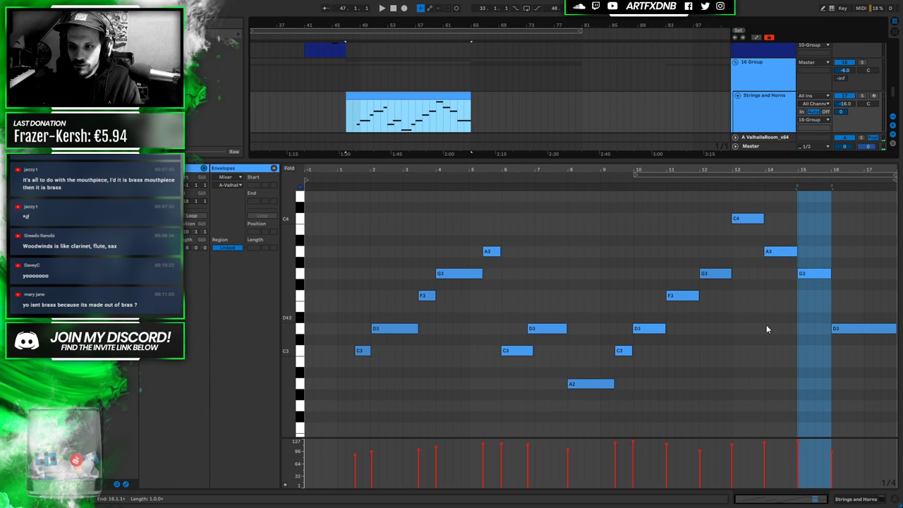
Play the end of the Strings and Horns melody, raise the G3 note at clip bar 15 to C4, and listen to the change
left_click(429, 118)
key("space")
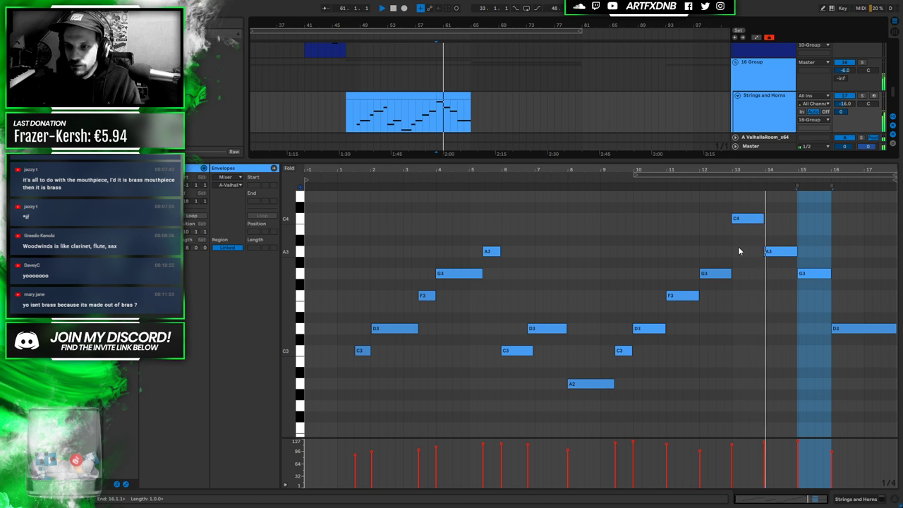
left_click(812, 260)
left_click_drag(812, 271, 813, 228)
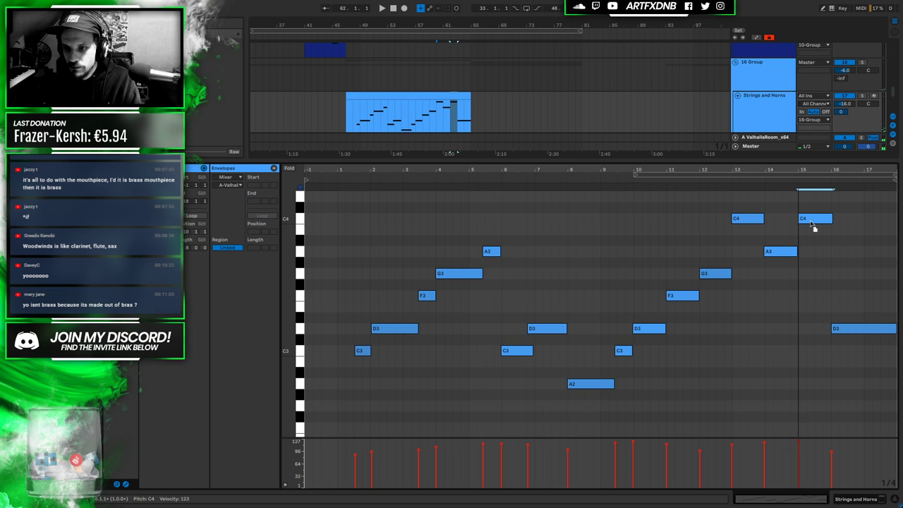
key("space")
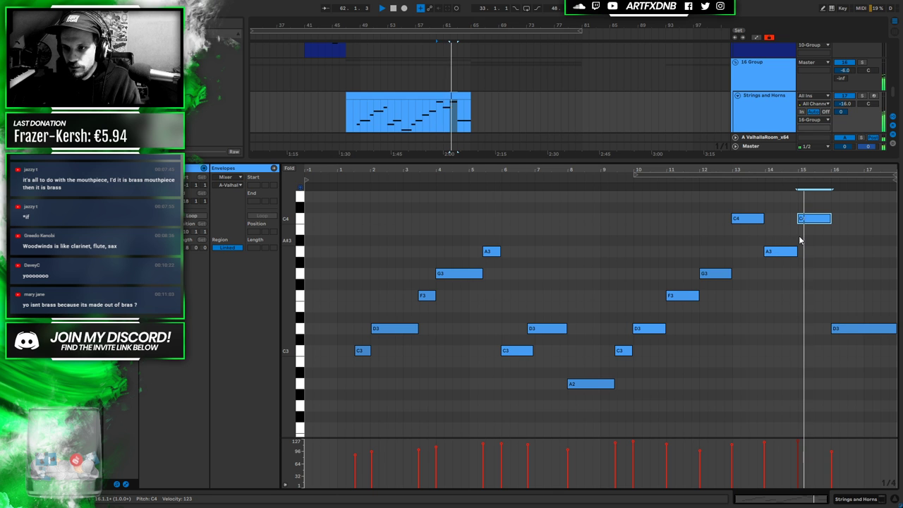
left_click(838, 230)
key("space")
Shorten the C4 note at clip bar 15 to half a bar, fill the remaining half with a G3 note, and play the passage
left_click_drag(831, 218, 813, 218)
double_click(811, 218)
left_click_drag(812, 219, 821, 276)
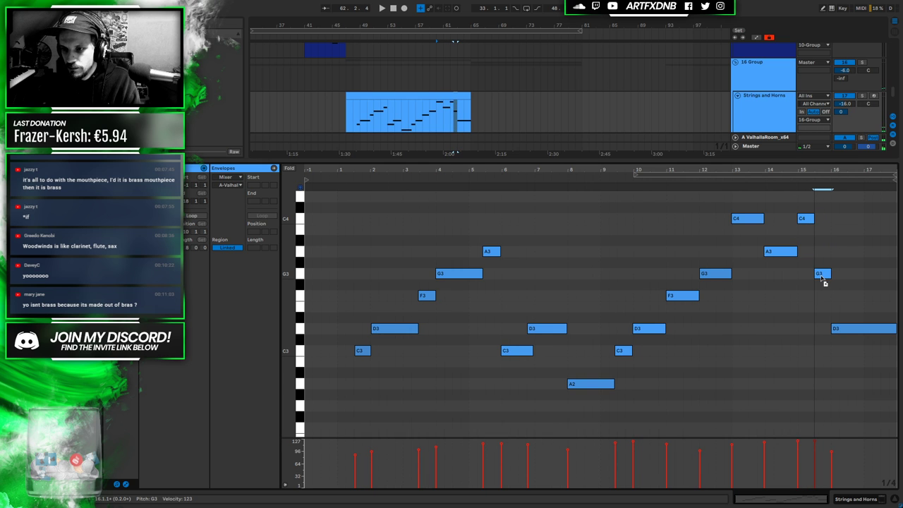
key("space")
key("space")
key("space")
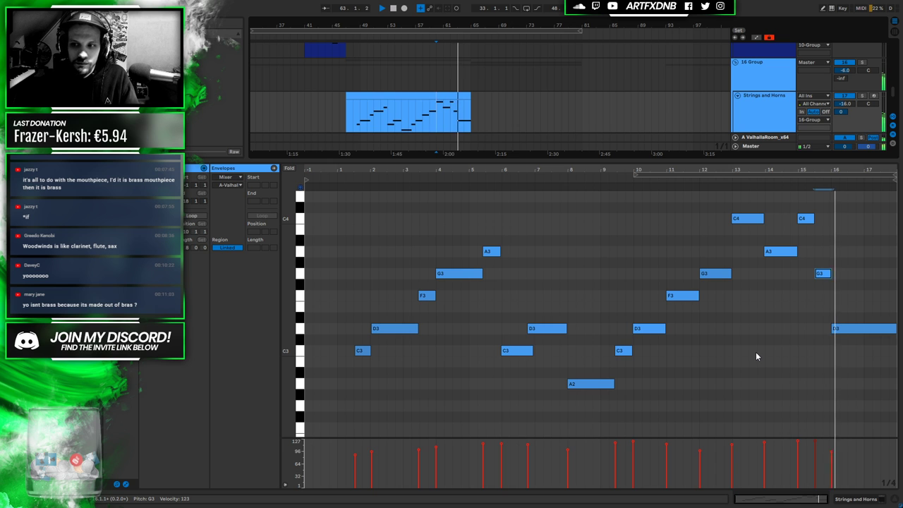
Stop playback, reopen the Strings and Horns clip, lower the short G3 note in bar 15 to C3, and set the playhead to bar 62
left_click(864, 499)
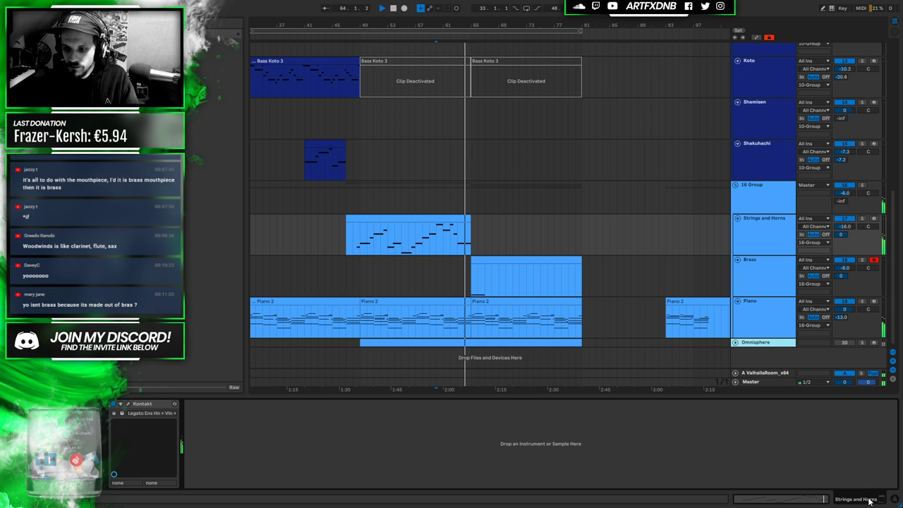
key("space")
left_click(464, 221)
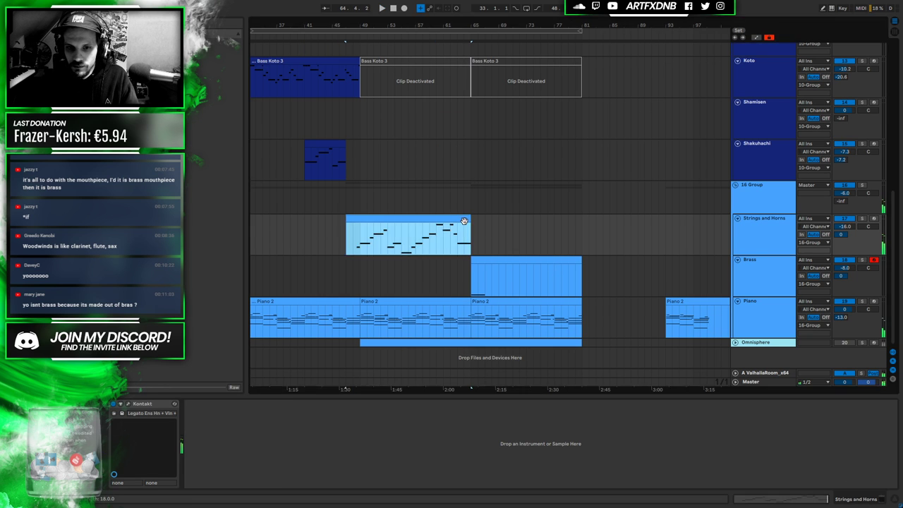
double_click(463, 221)
left_click_drag(820, 277, 821, 358)
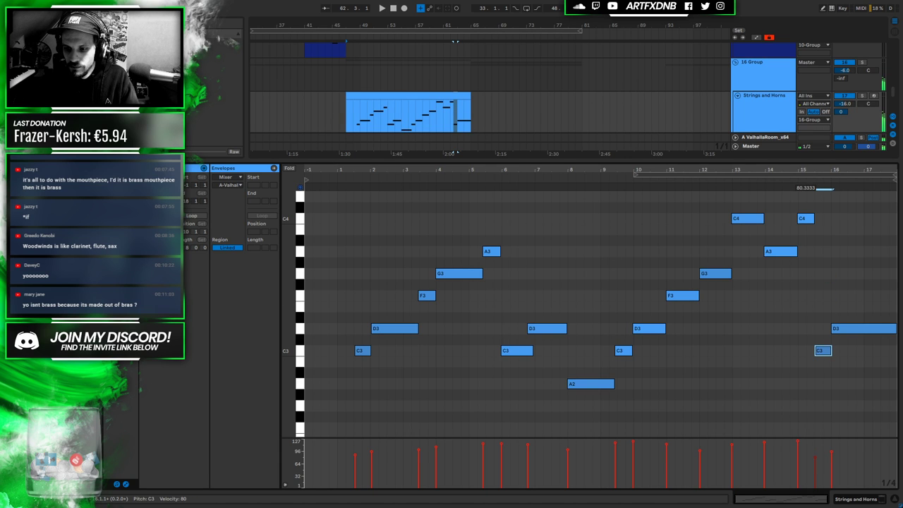
left_click(451, 121)
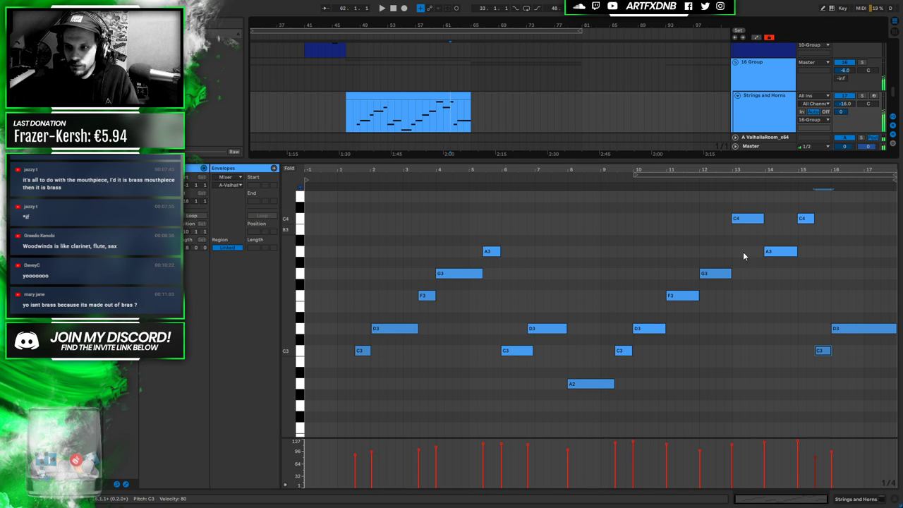
Arm the Strings and Horns track for recording and reopen its clip in the note editor
left_click(855, 499)
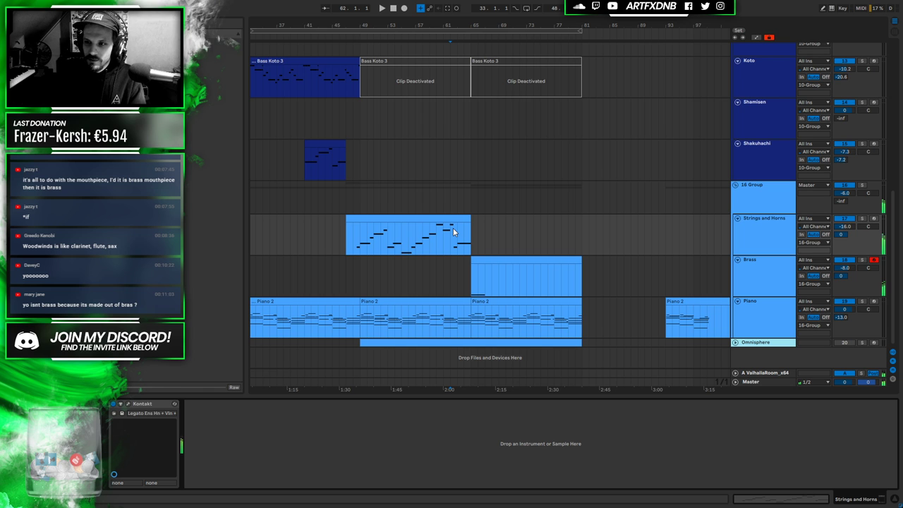
left_click(874, 218)
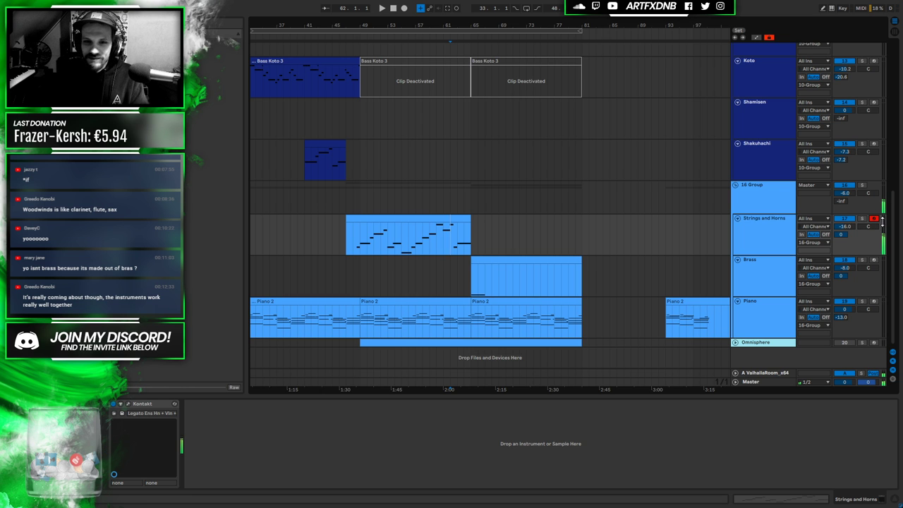
double_click(457, 216)
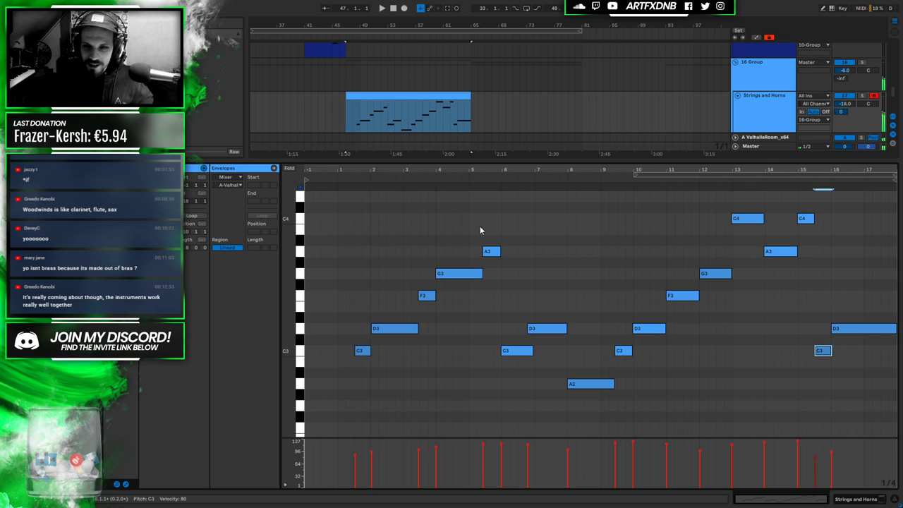
Try removing the short C3 note from bar 15, switch off note preview in the editor, and bring the note back
double_click(823, 351)
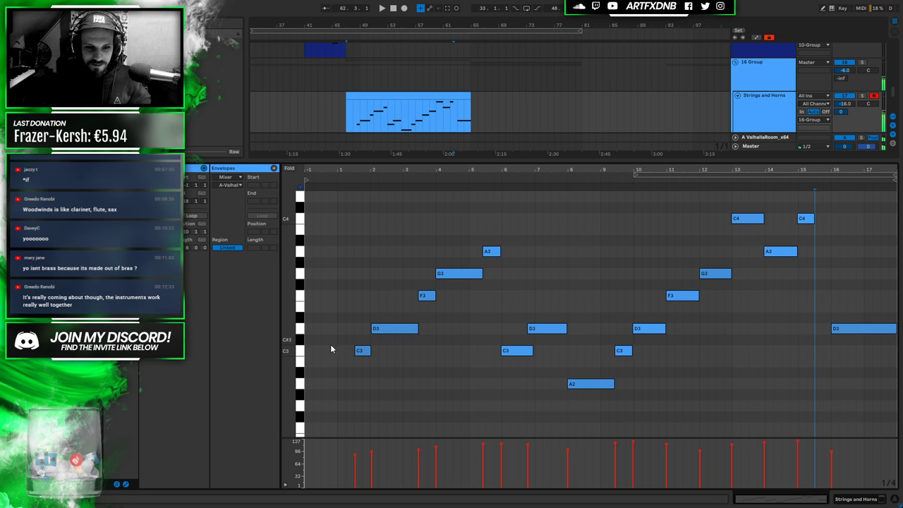
left_click(300, 351)
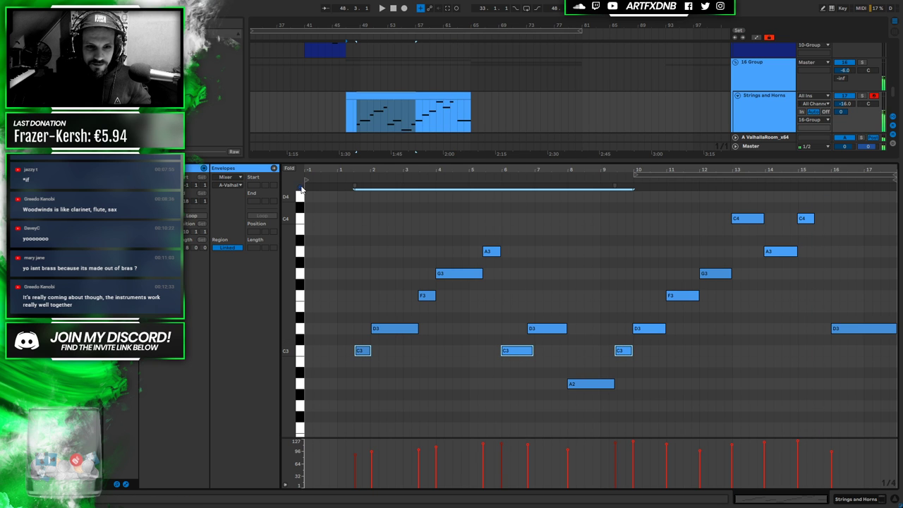
left_click(393, 9)
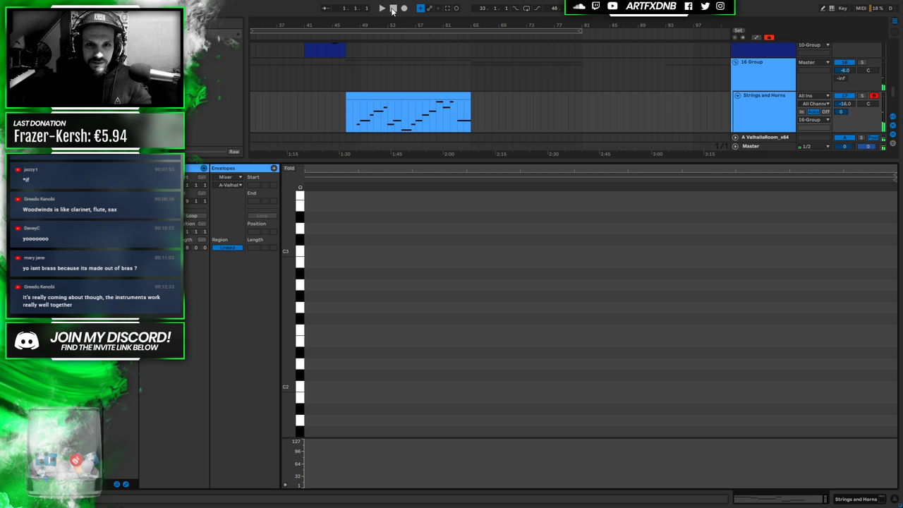
left_click(736, 104)
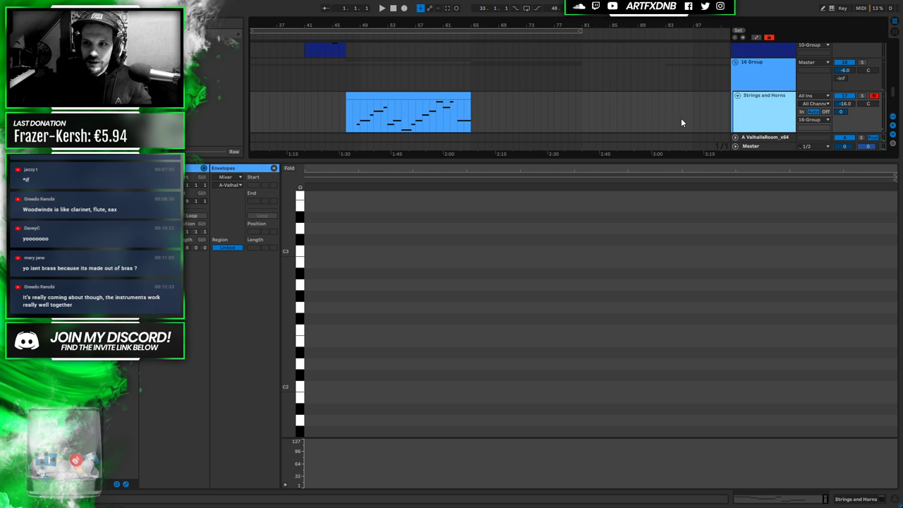
left_click(455, 96)
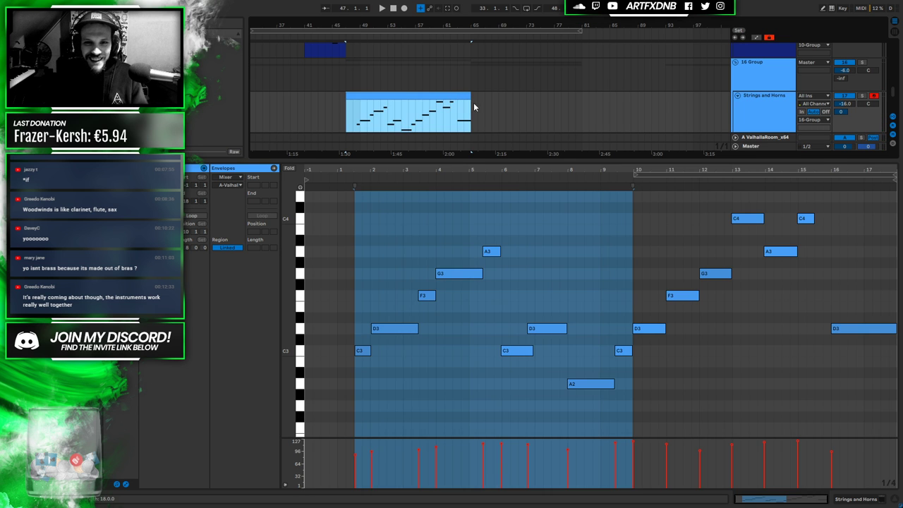
left_click(810, 311)
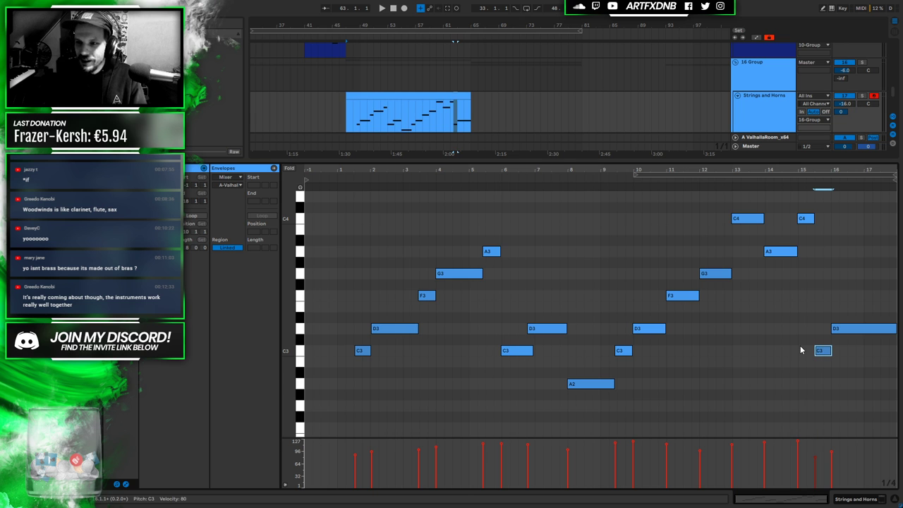
Play the arrangement from around bar 48, stop it, and recheck the notes of the Strings and Horns clip
left_click(441, 120)
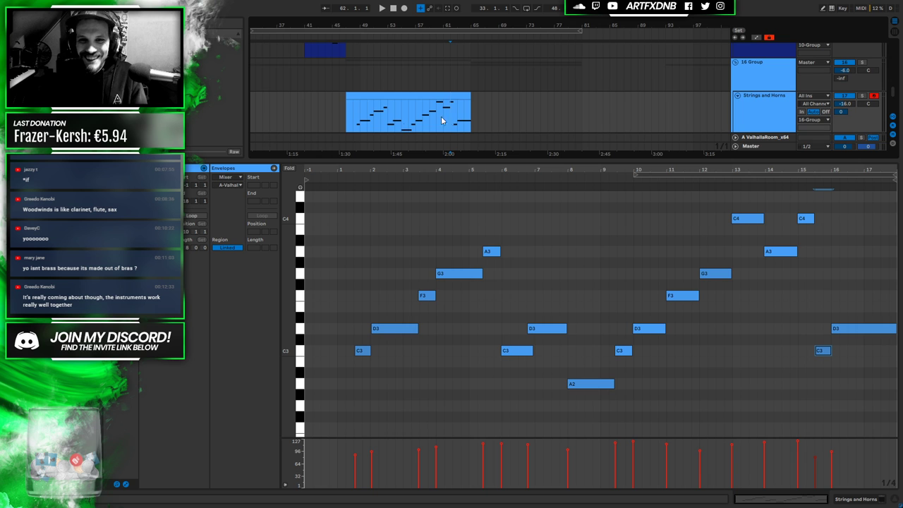
left_click(866, 499)
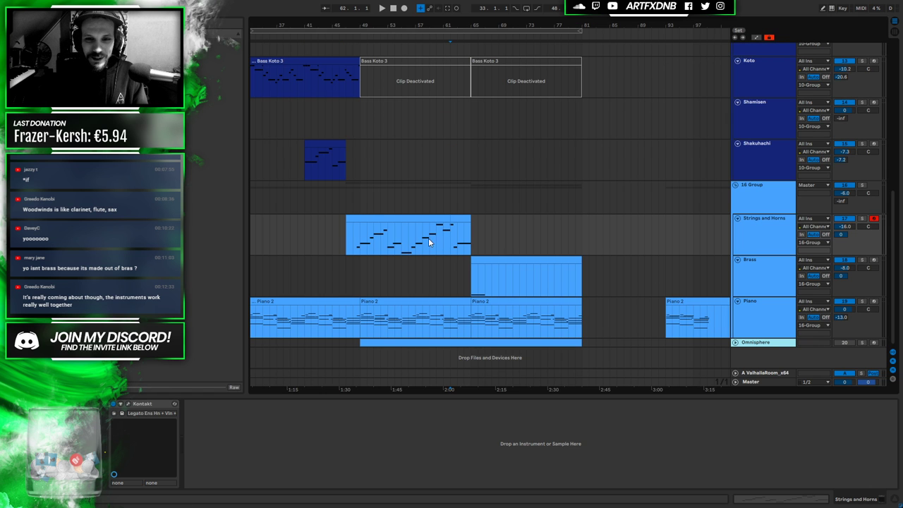
key("space")
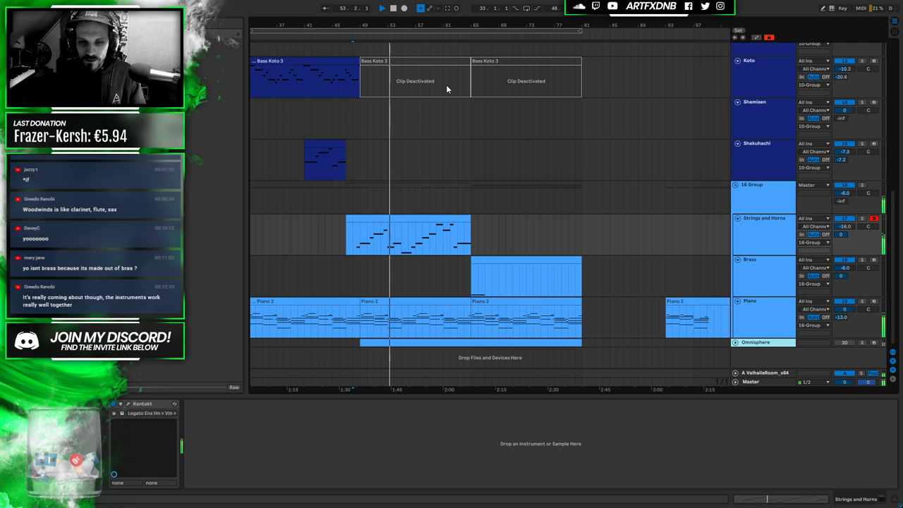
left_click(393, 8)
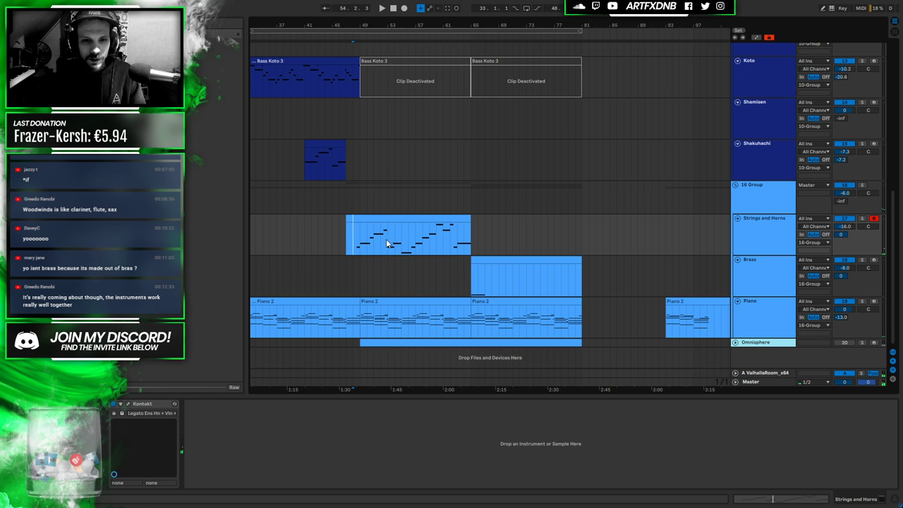
double_click(396, 217)
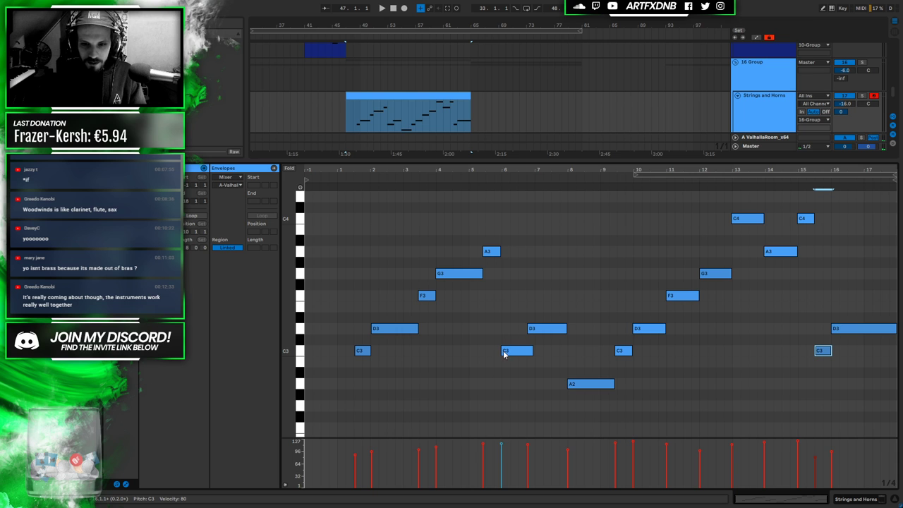
scroll(380, 113, "down", 2)
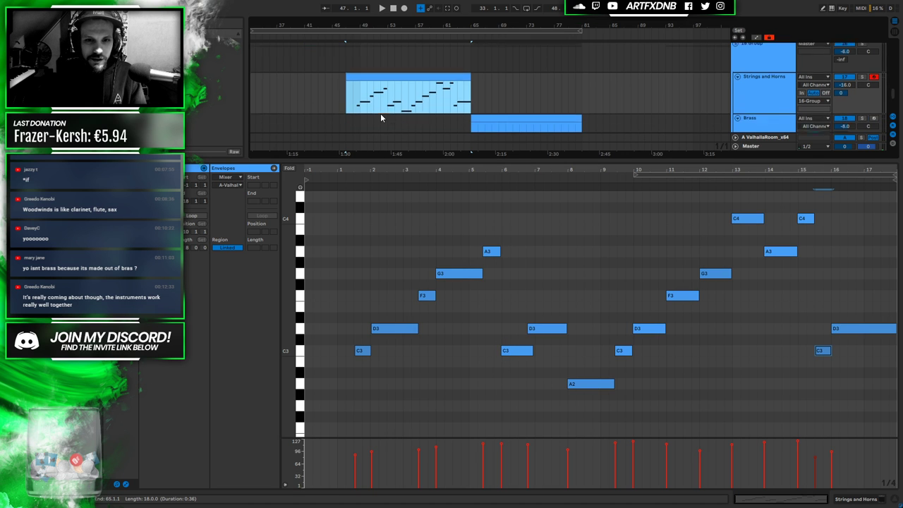
left_click(847, 501)
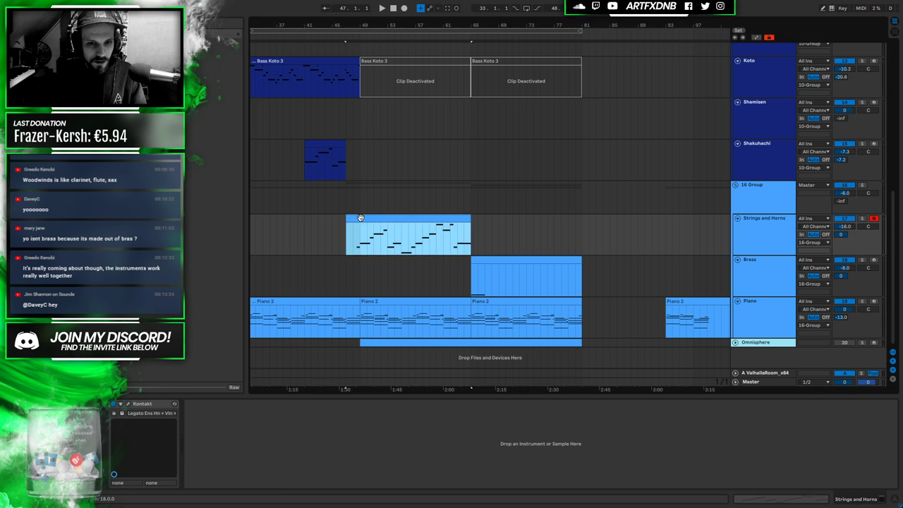
Show the MIDI Ctrl envelopes of the Strings and Horns clip and examine the Channel envelope across bars 11 to 15
double_click(355, 226)
left_click(224, 181)
left_click(229, 189)
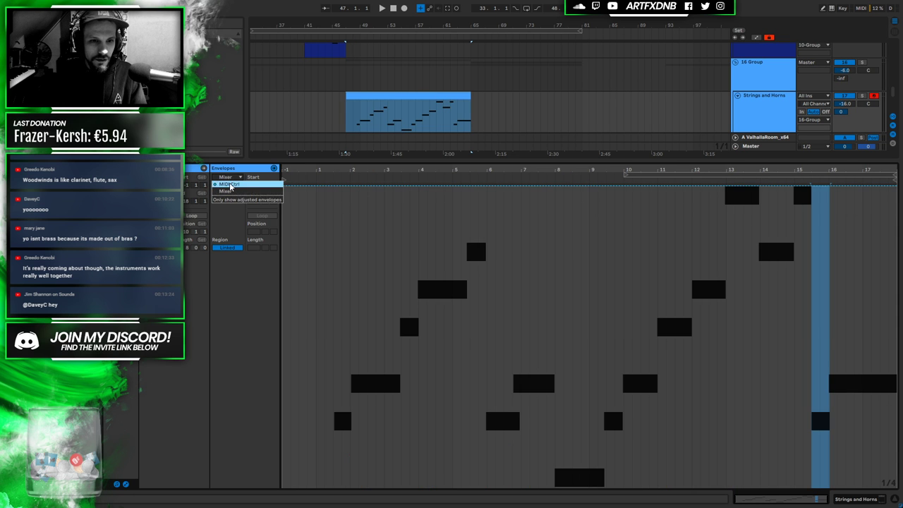
left_click(231, 185)
left_click(234, 201)
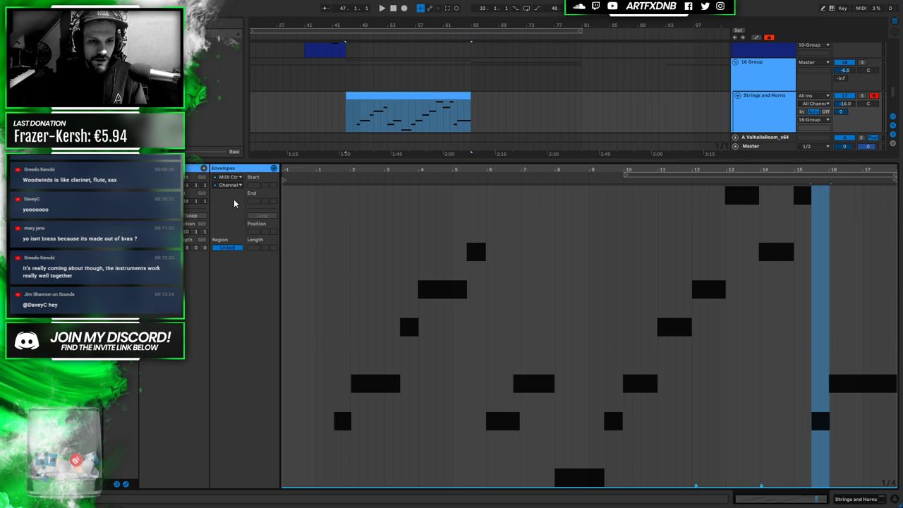
left_click_drag(818, 438, 657, 450)
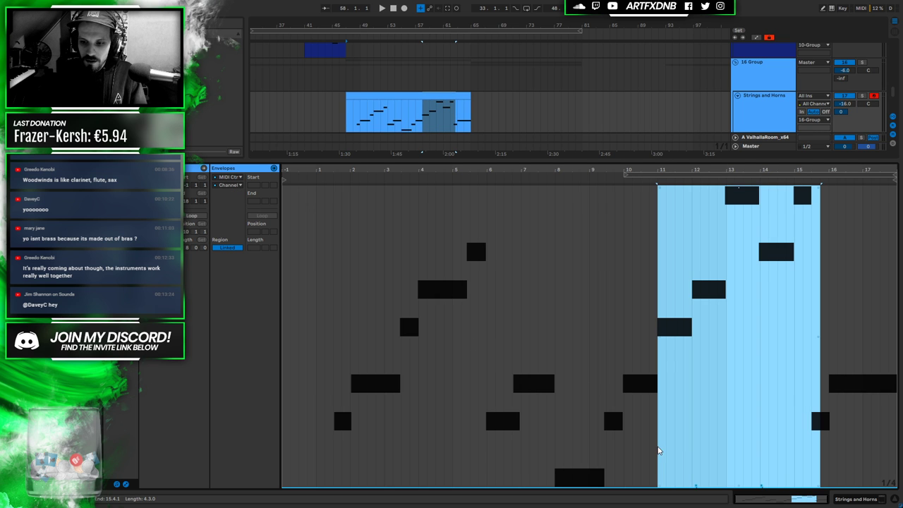
Display the clip's controller 6 data envelope, examine it between bars 2.3 and 6.3, and close the clip editor
left_click(227, 184)
left_click(236, 241)
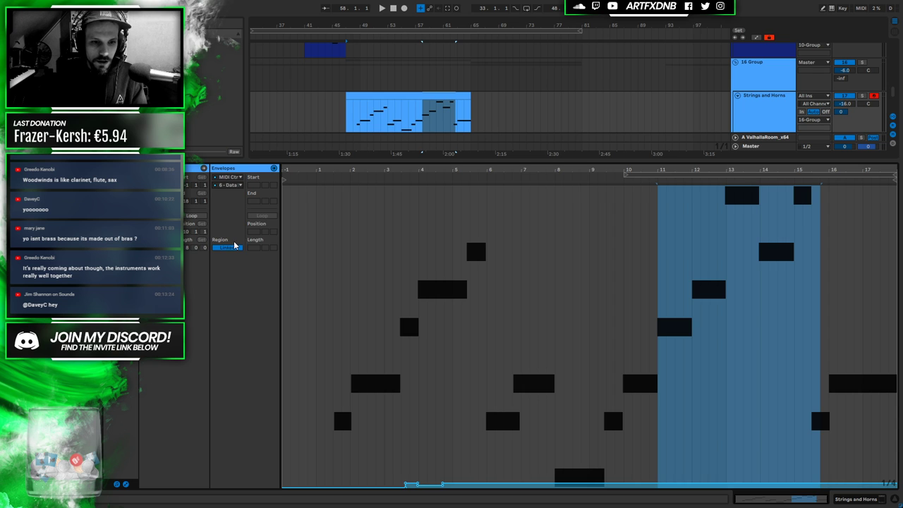
left_click_drag(503, 427, 367, 429)
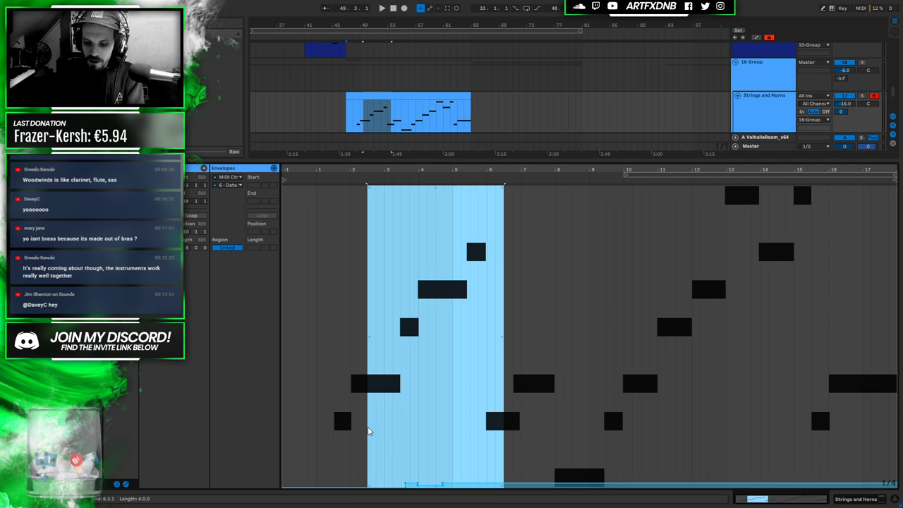
left_click(892, 493)
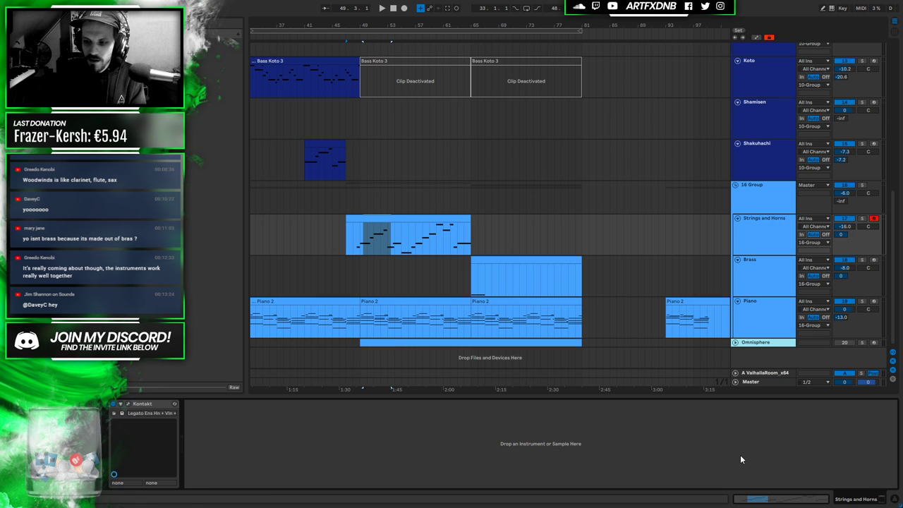
Inspect the Kontakt instrument on the Strings and Horns track, close its window, and play the arrangement from bar 48
left_click(359, 245)
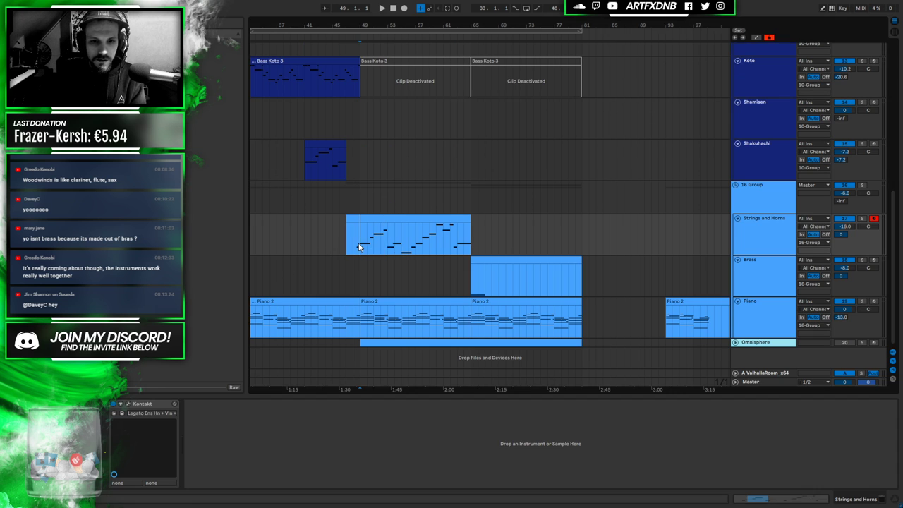
left_click(129, 403)
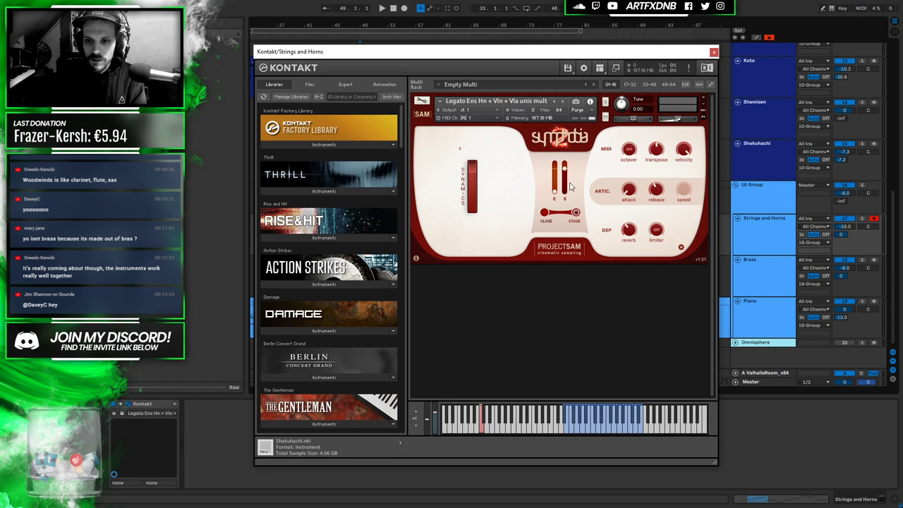
left_click(713, 52)
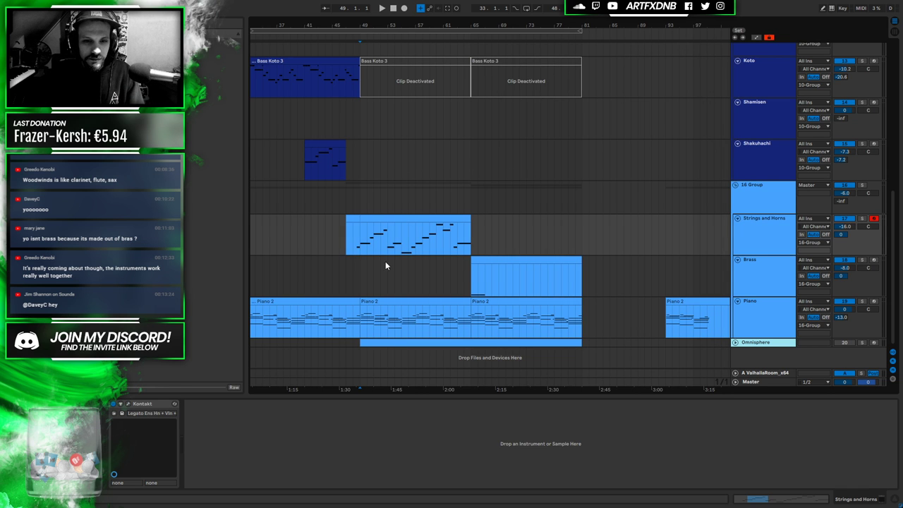
left_click(354, 239)
key("space")
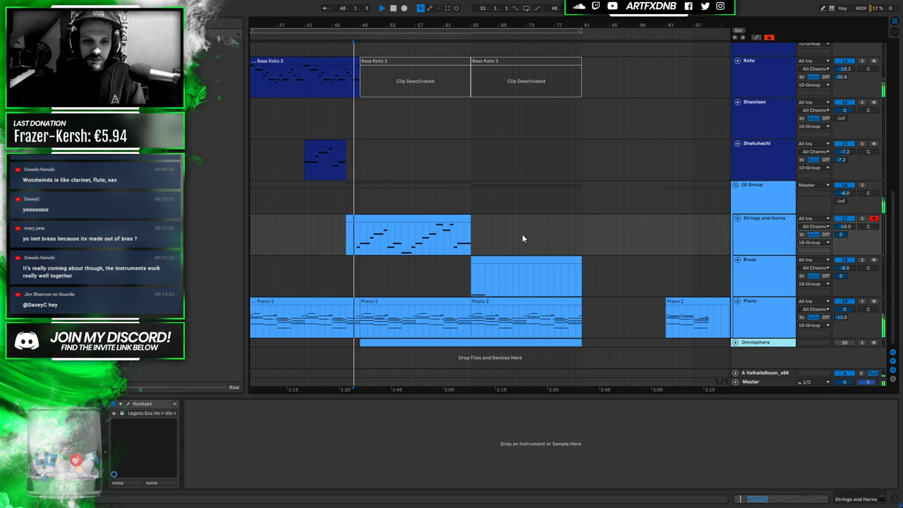
Display the Strings and Horns clip's 98 - NRPN LSB controller envelope, stop playback, and clear the envelope across bars 3 to 7
double_click(397, 220)
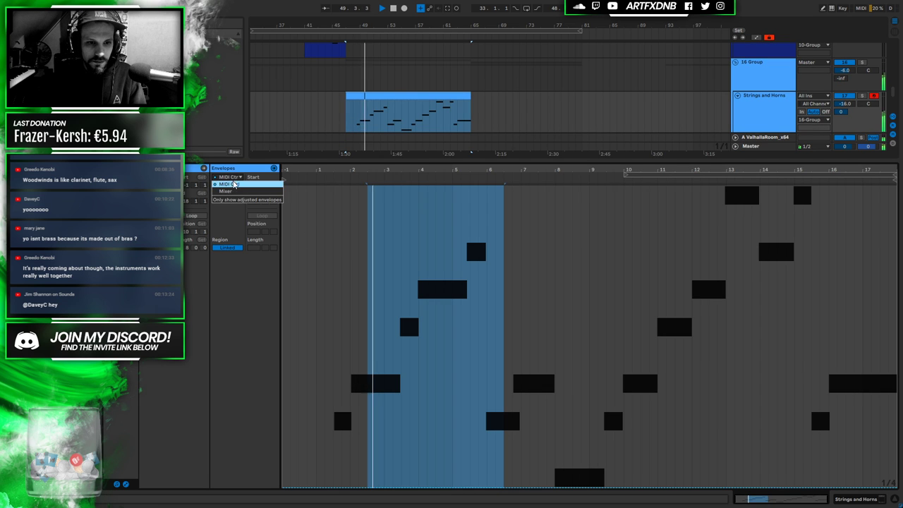
left_click(229, 185)
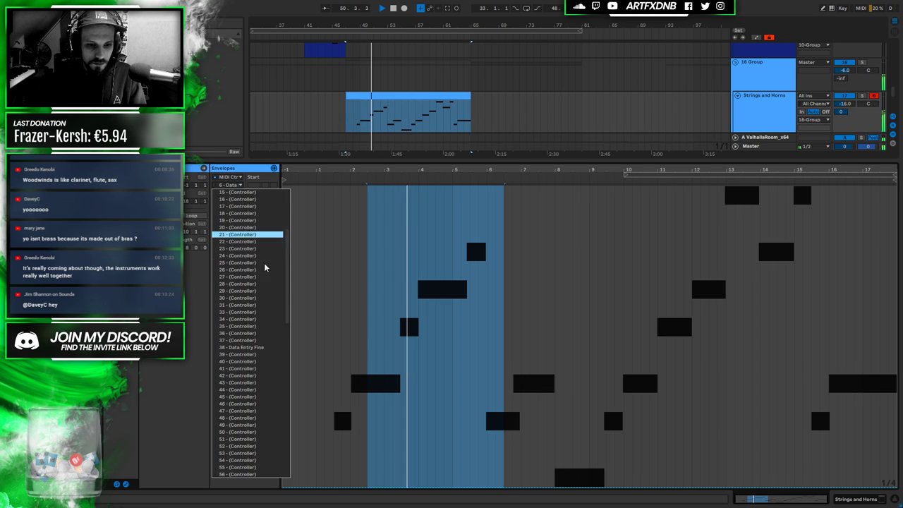
scroll(276, 271, "down", 10)
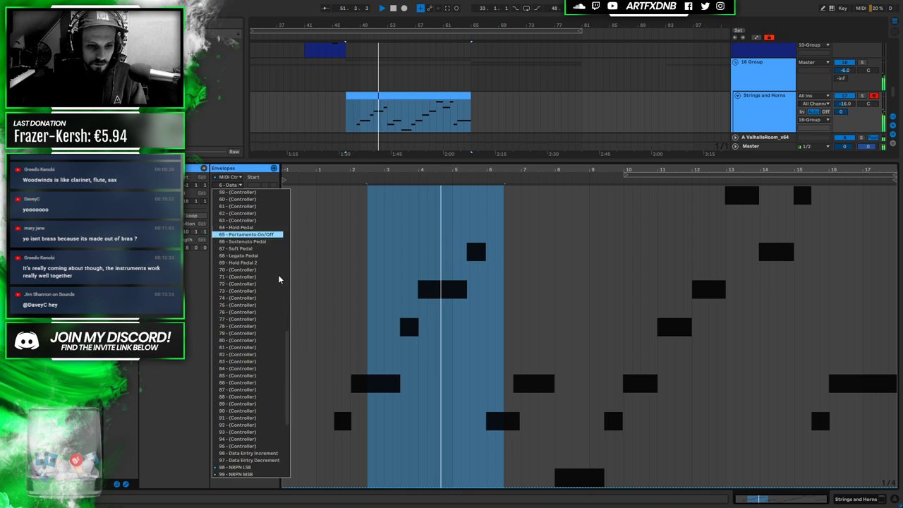
left_click(243, 369)
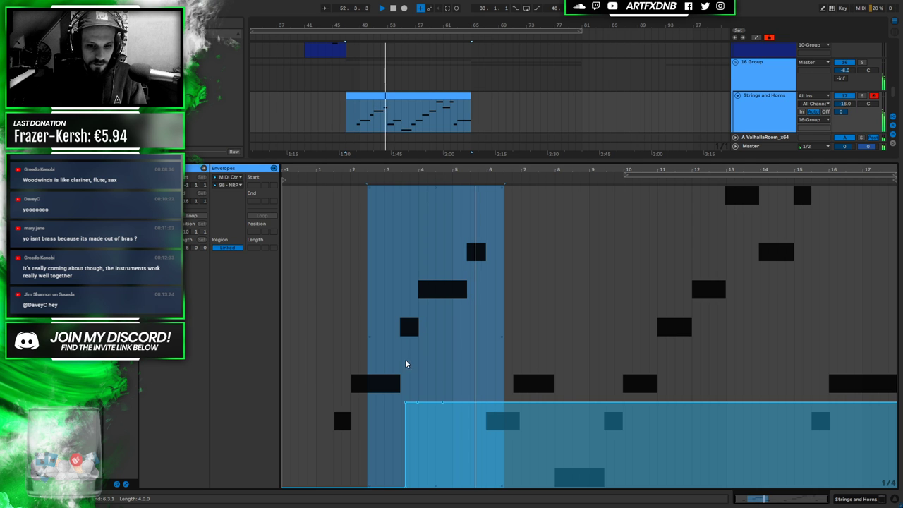
key("space")
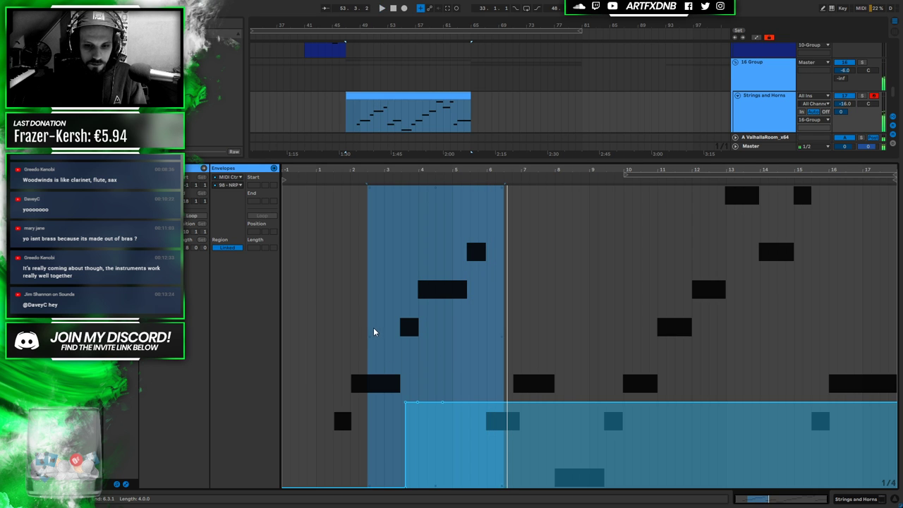
left_click_drag(386, 337, 520, 426)
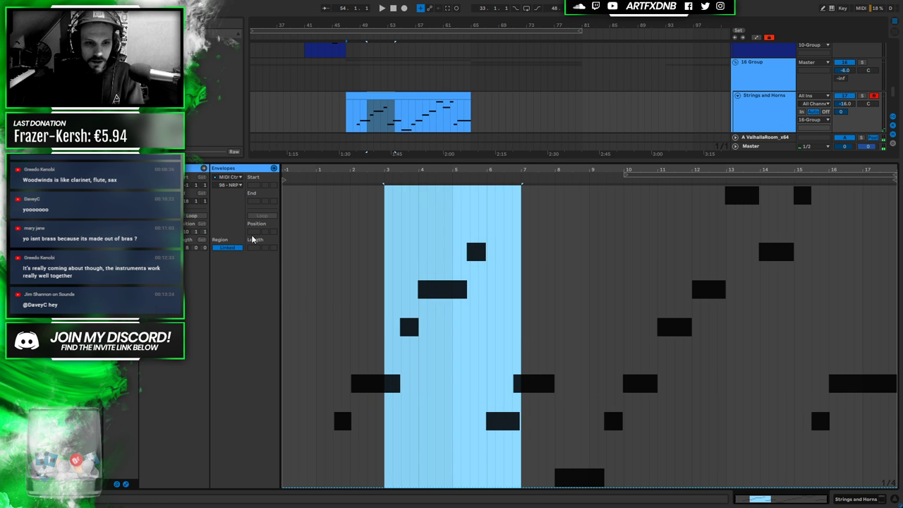
Clear the clip's 99 - NRPN MSB controller envelope between bars 2.3 and 9, and close the clip editor
left_click(230, 185)
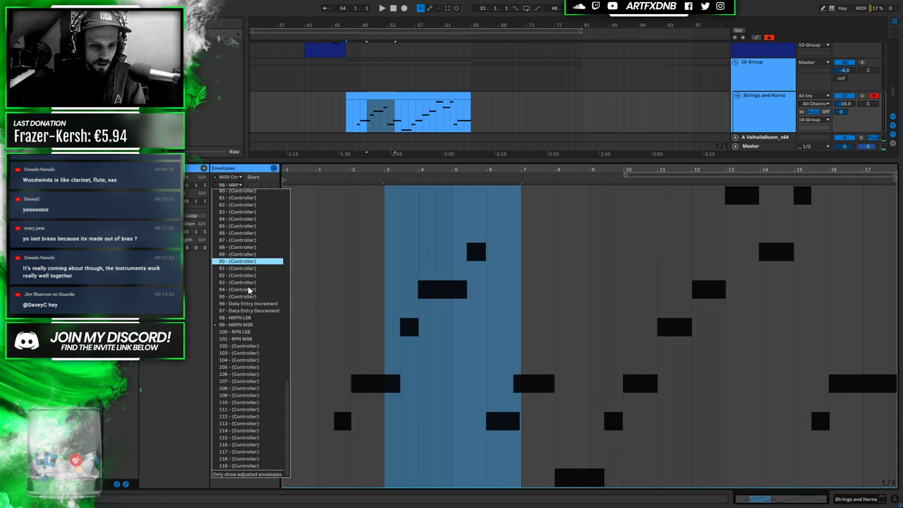
left_click(240, 330)
left_click_drag(371, 353, 592, 449)
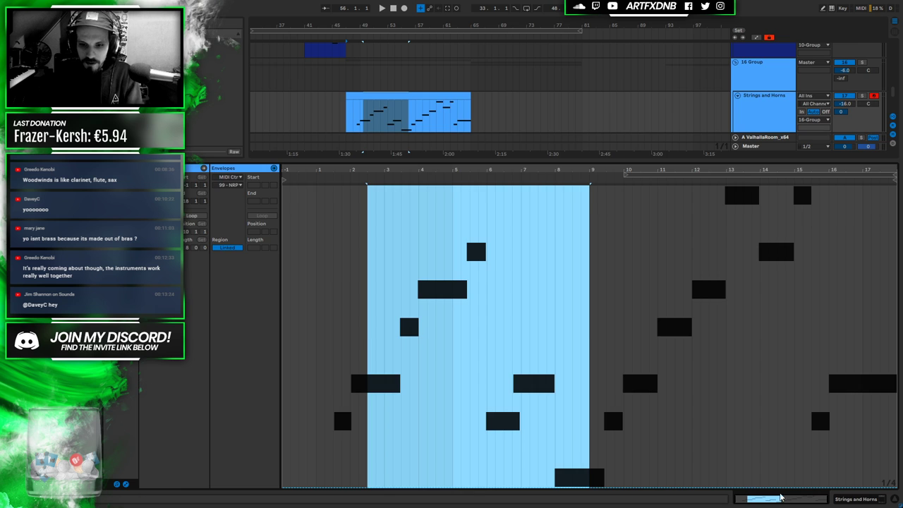
left_click(860, 500)
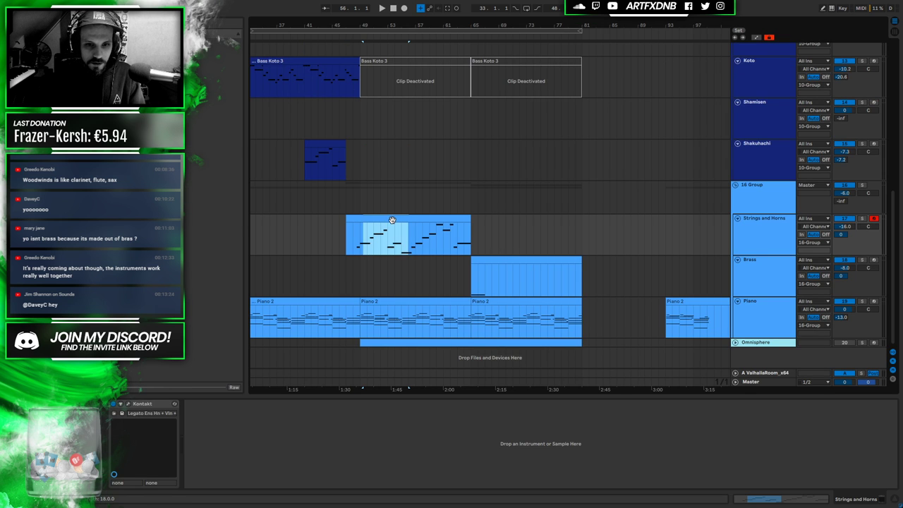
Try raising the C3 note at bar 6 of the Strings and Horns clip to E3, then return it to C3
double_click(386, 241)
left_click(125, 483)
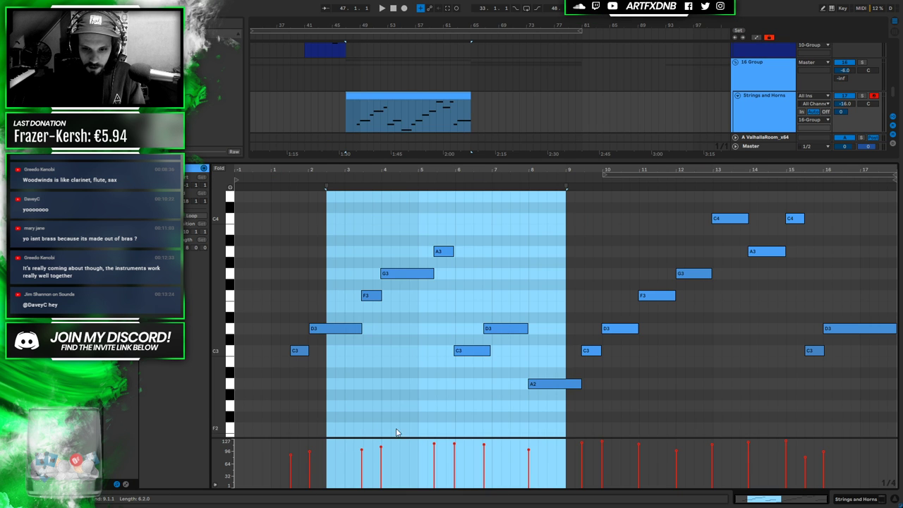
left_click(472, 352)
scroll(469, 346, "down", 3)
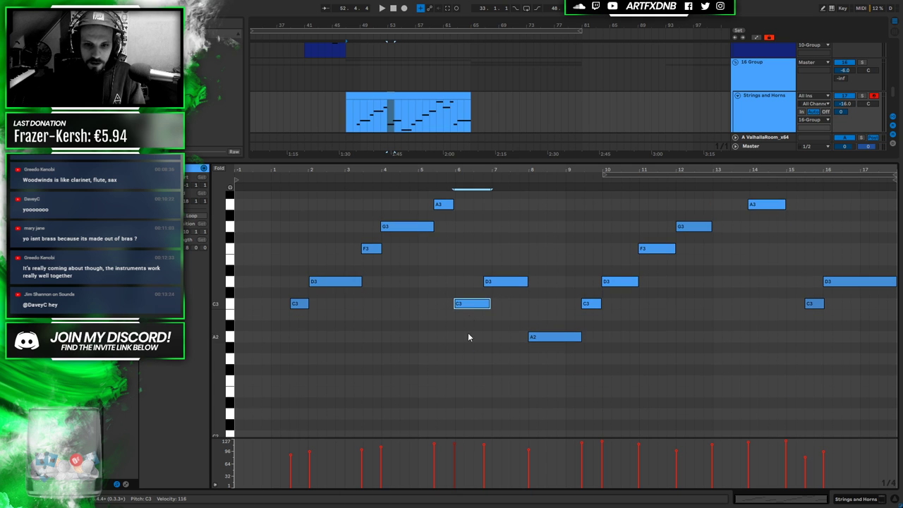
left_click(466, 311)
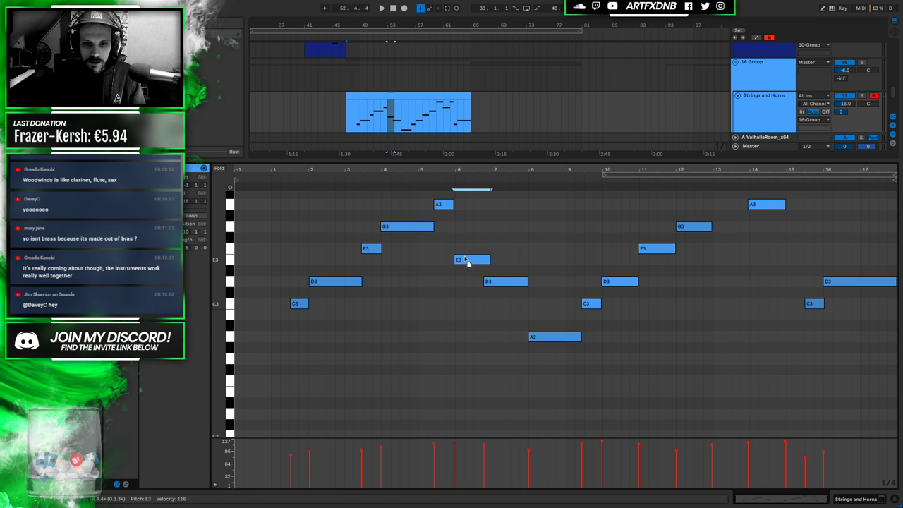
left_click(465, 311)
scroll(451, 371, "up", 3)
Play the arrangement through the Strings and Horns melody, focus on bars 50 to 57, and reopen the clip's notes
key("space")
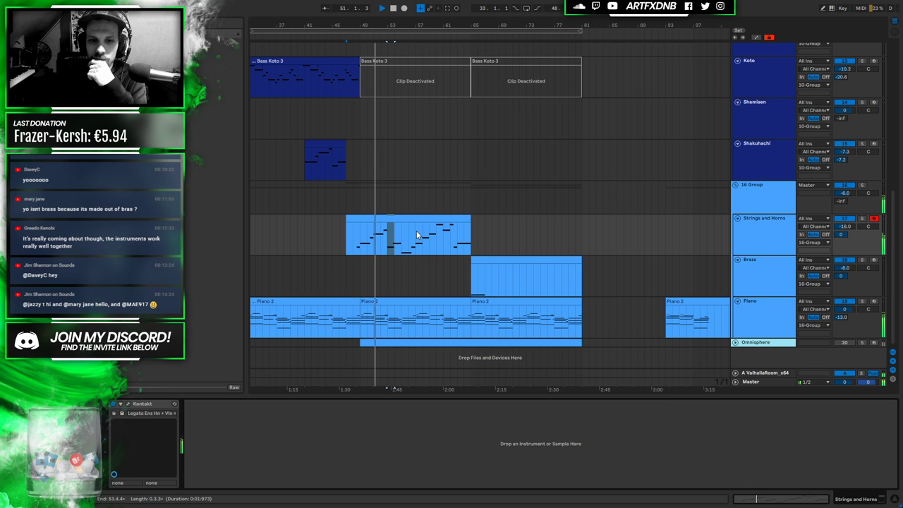
left_click_drag(390, 45, 446, 141)
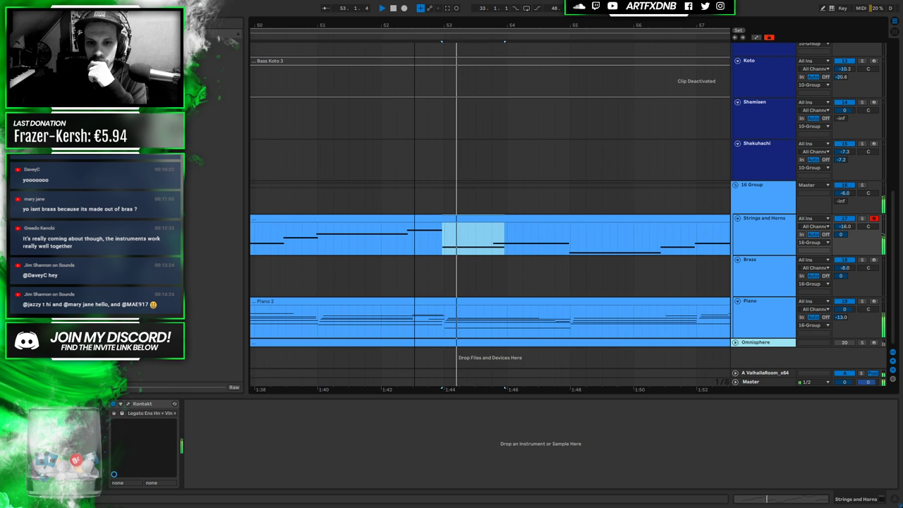
double_click(468, 217)
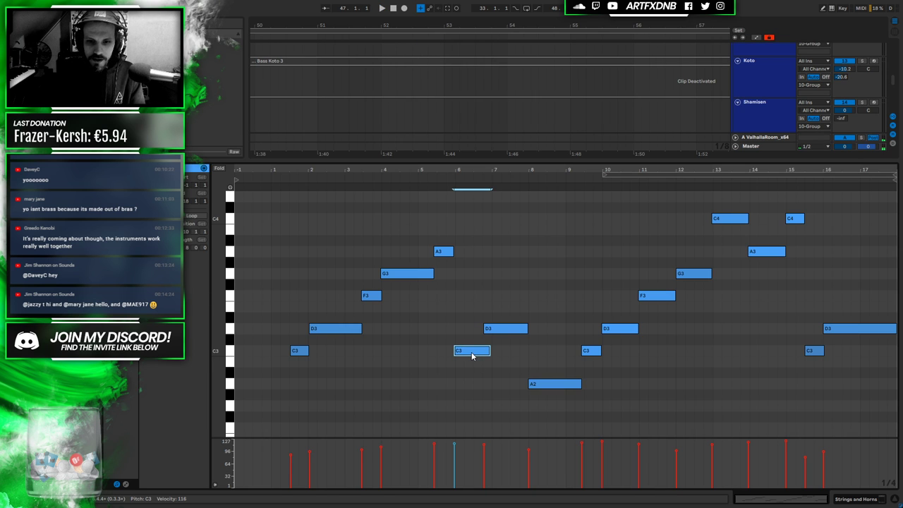
Check the C3 notes of the Strings and Horns clip, return the playhead to the start, and go back to the full arrangement
left_click(229, 351)
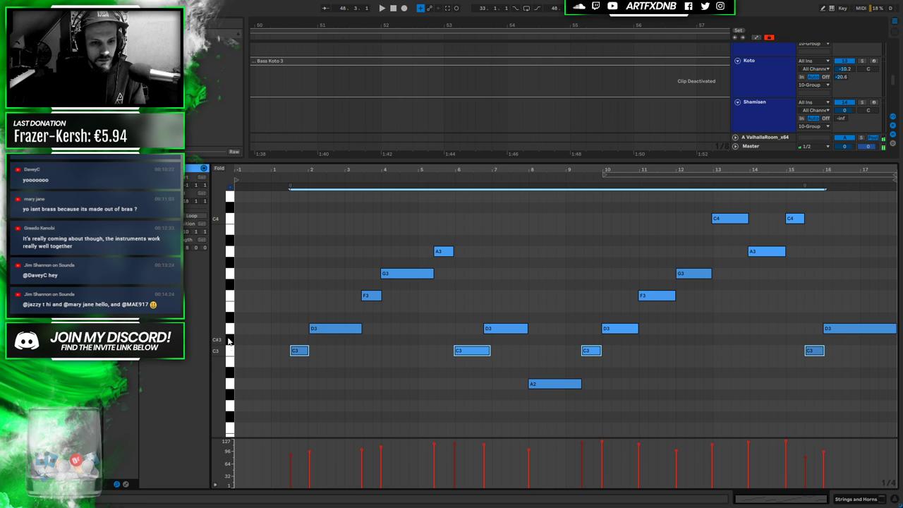
left_click(234, 309)
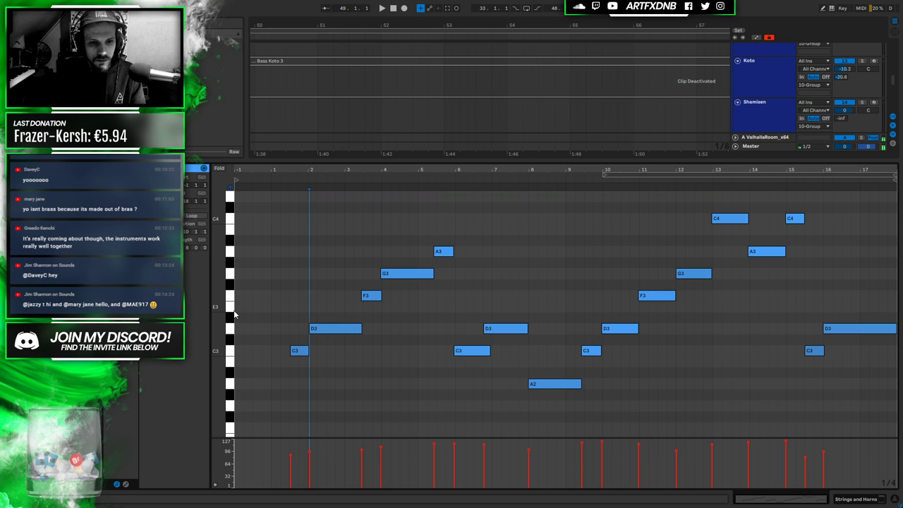
left_click(392, 10)
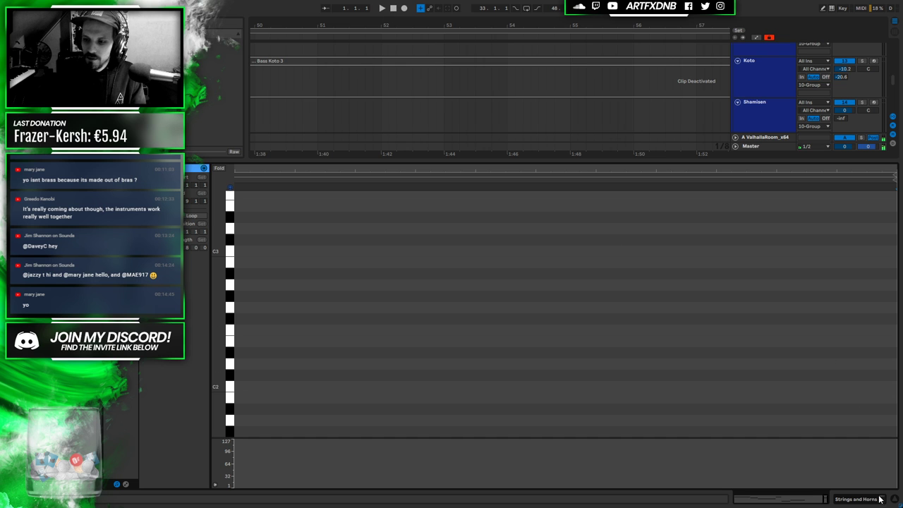
left_click(856, 500)
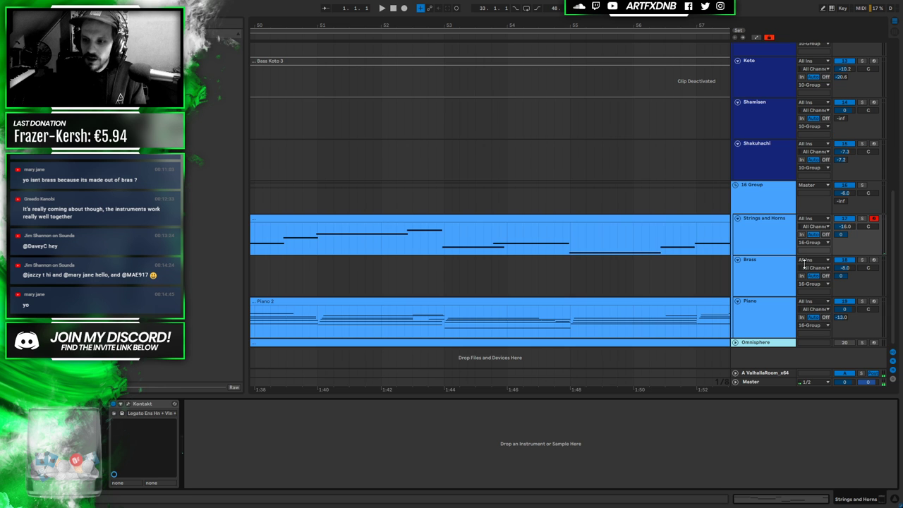
left_click(767, 228)
scroll(482, 212, "down", 5)
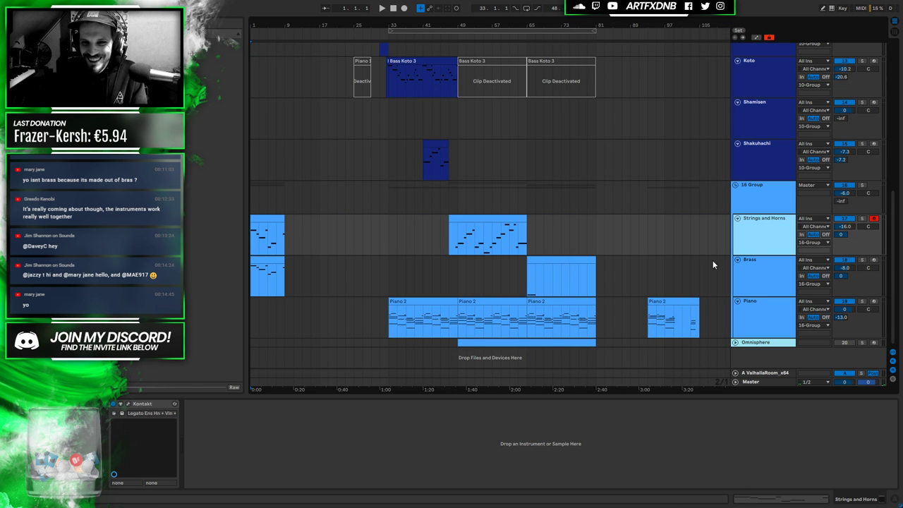
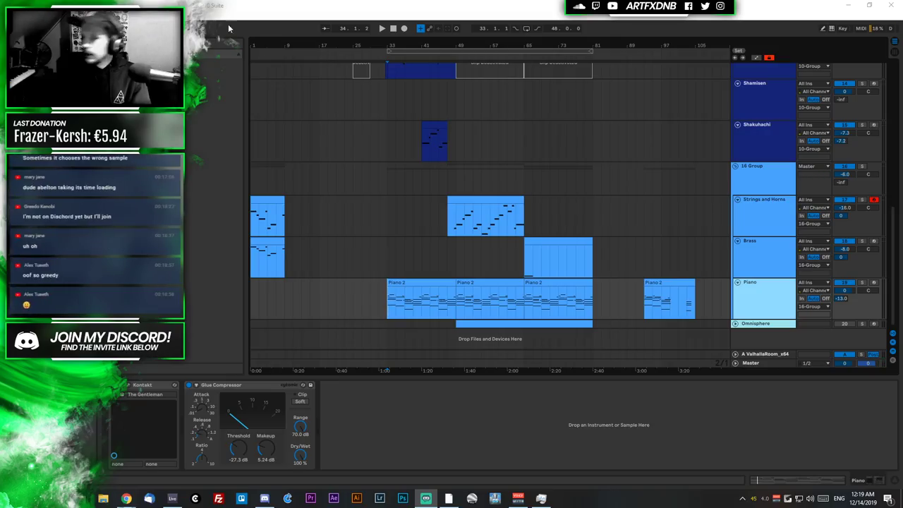
scroll(731, 356, "up", 1)
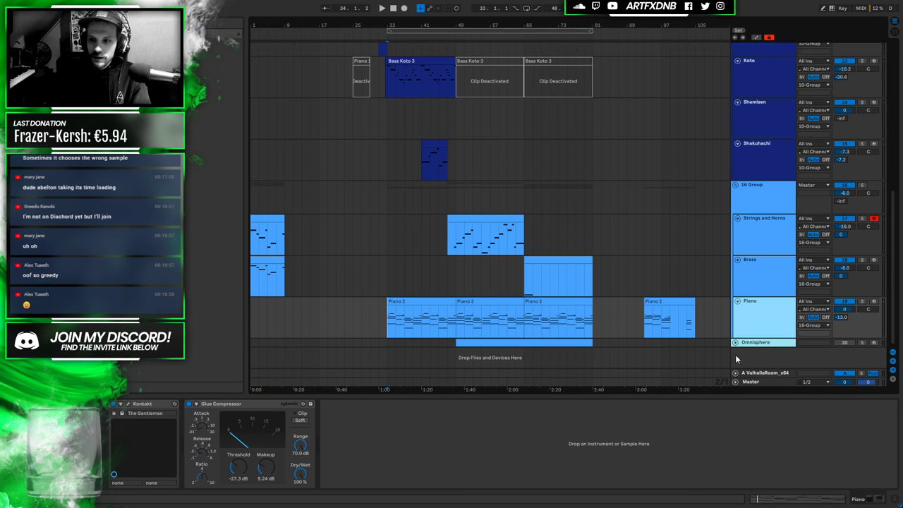
left_click(767, 382)
left_click(750, 373)
left_click(751, 382)
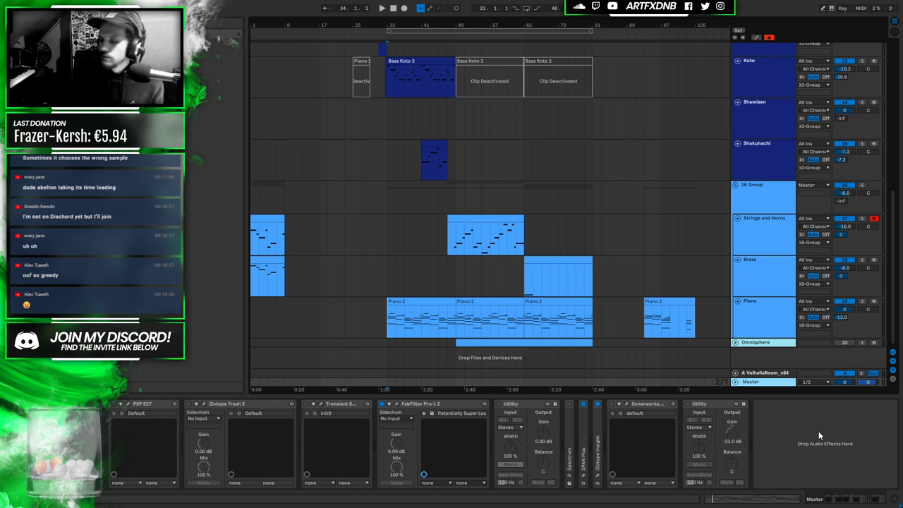
left_click(750, 373)
left_click(757, 383)
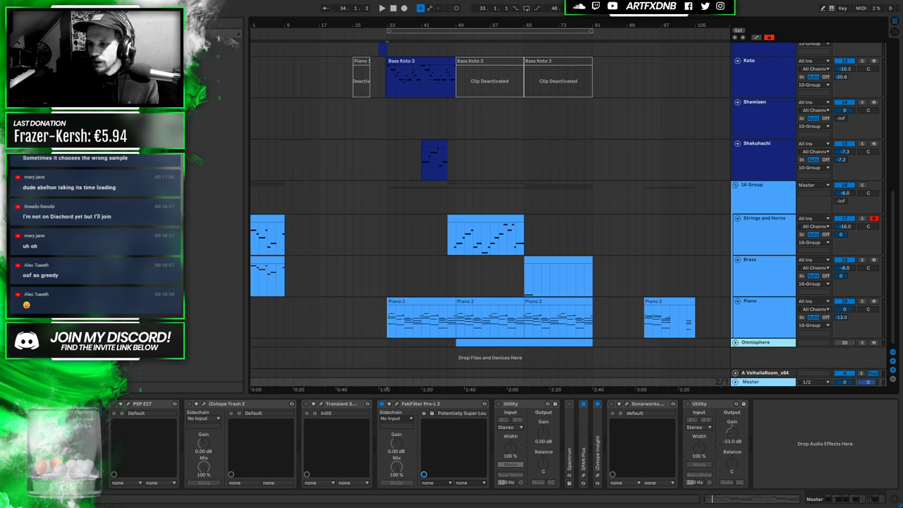
left_click(771, 382, "ctrl")
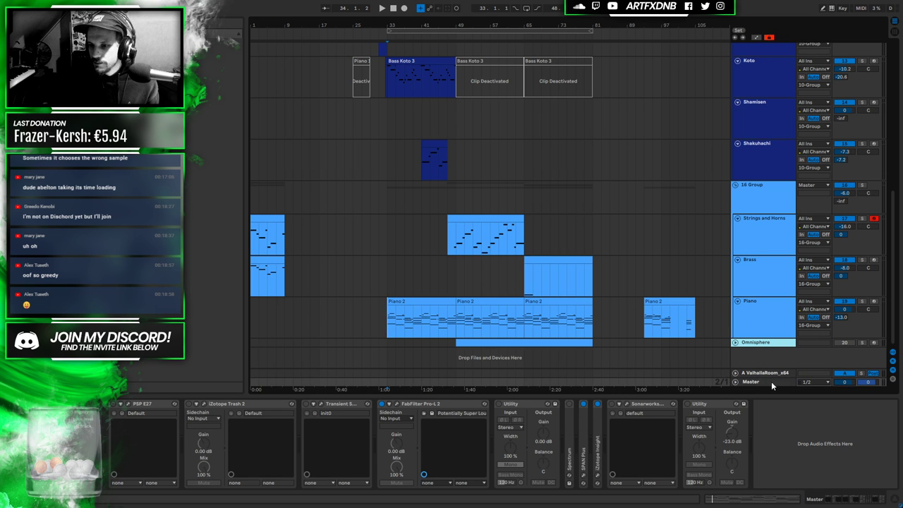
left_click(773, 374)
left_click(772, 381)
left_click(772, 374)
left_click(772, 382)
left_click(776, 374)
left_click(779, 381)
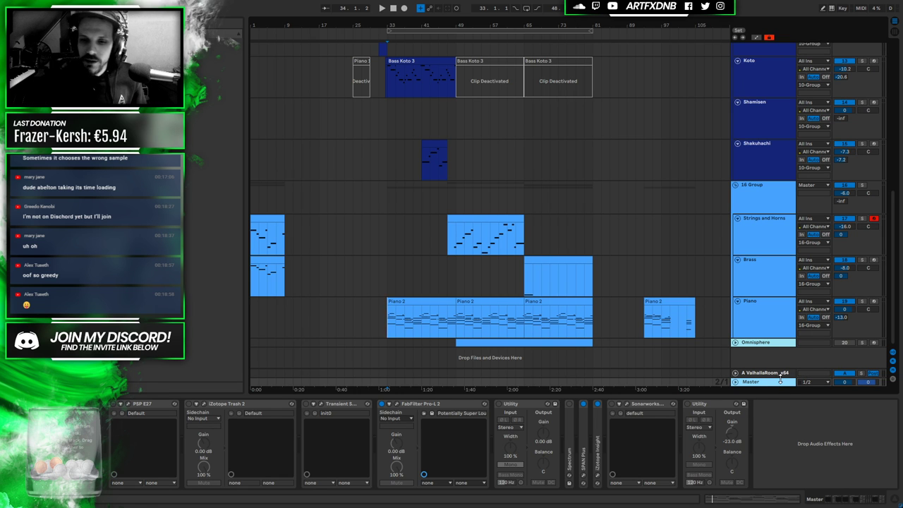
Play the arrangement from bar 31 and stop it shortly after bar 33, with the Koto tracks in view
left_click(449, 237)
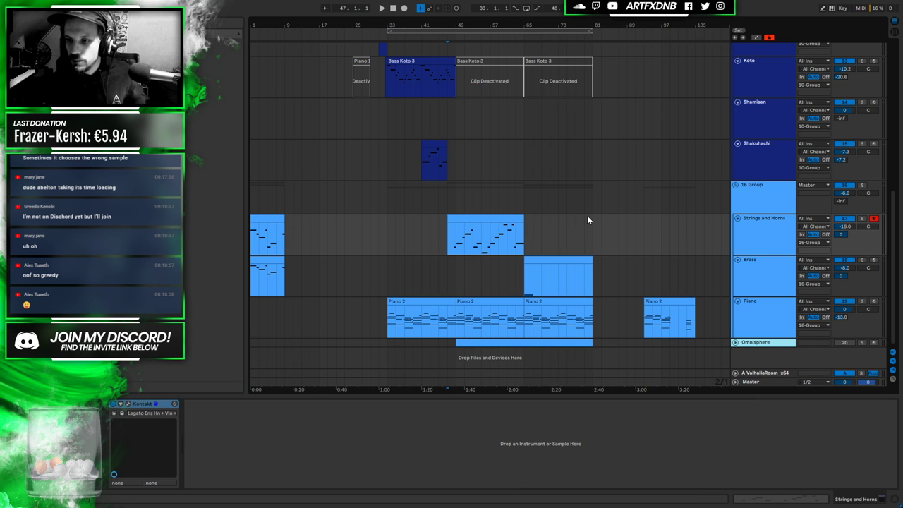
left_click(388, 233)
scroll(538, 249, "up", 2)
scroll(538, 243, "down", 2)
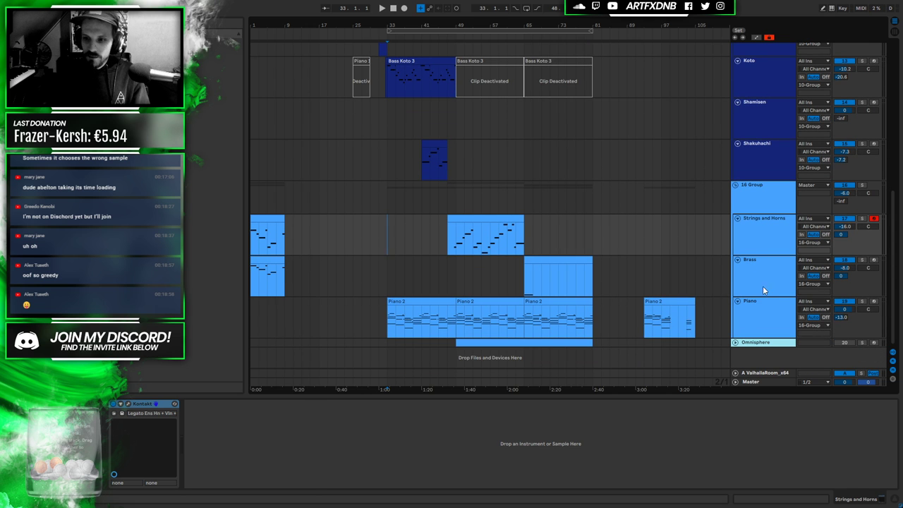
left_click(761, 312)
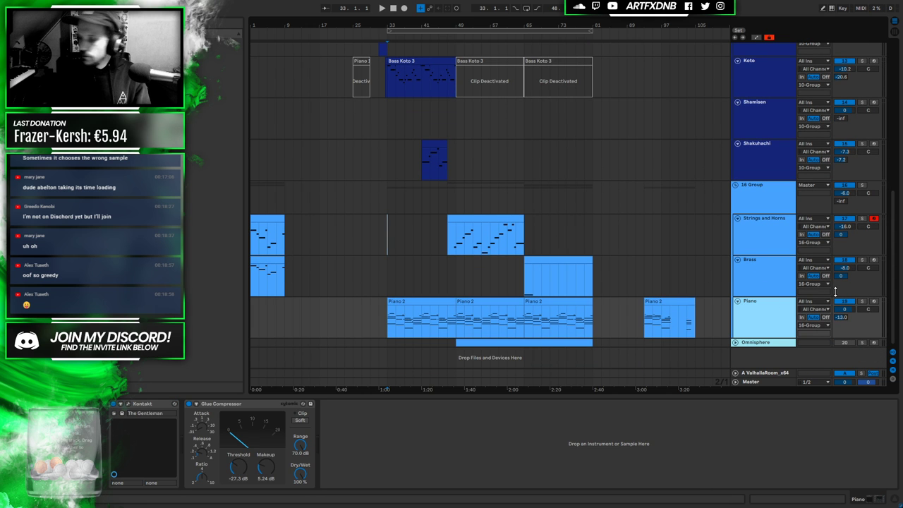
left_click(379, 235)
key("space")
scroll(437, 218, "up", 2)
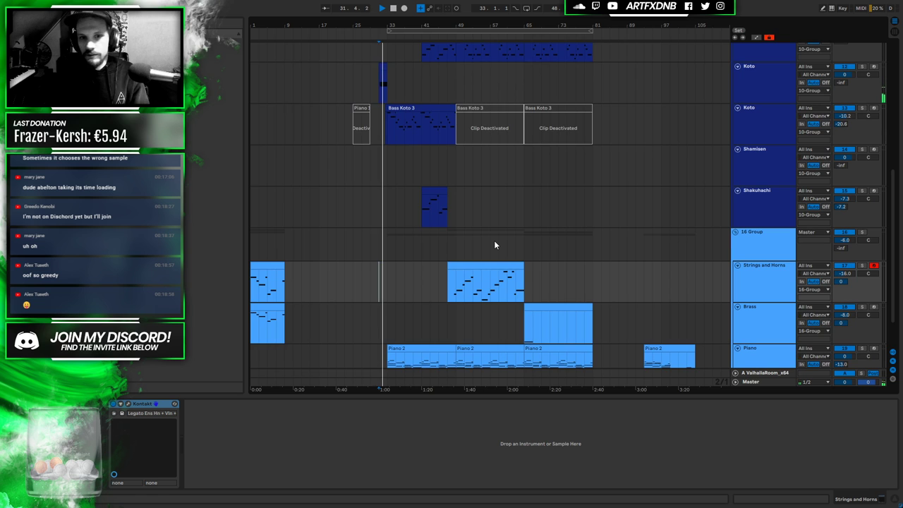
scroll(494, 245, "up", 3)
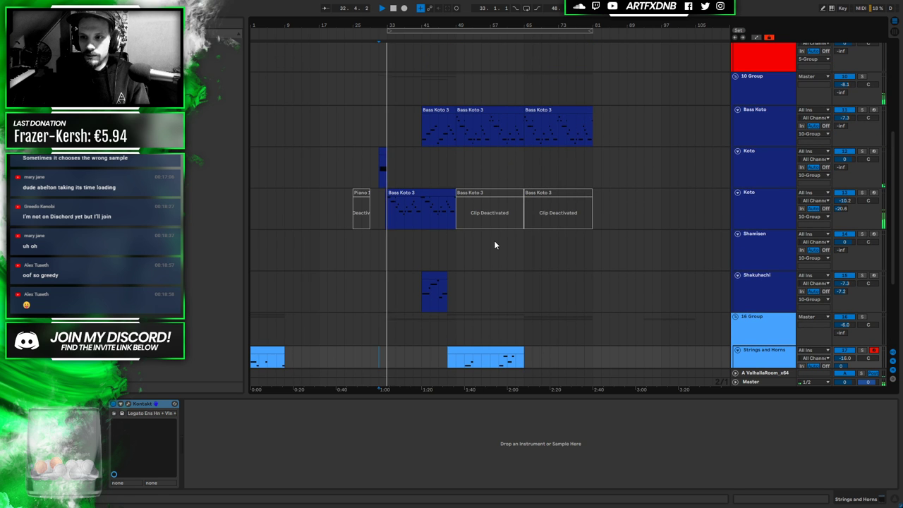
key("space")
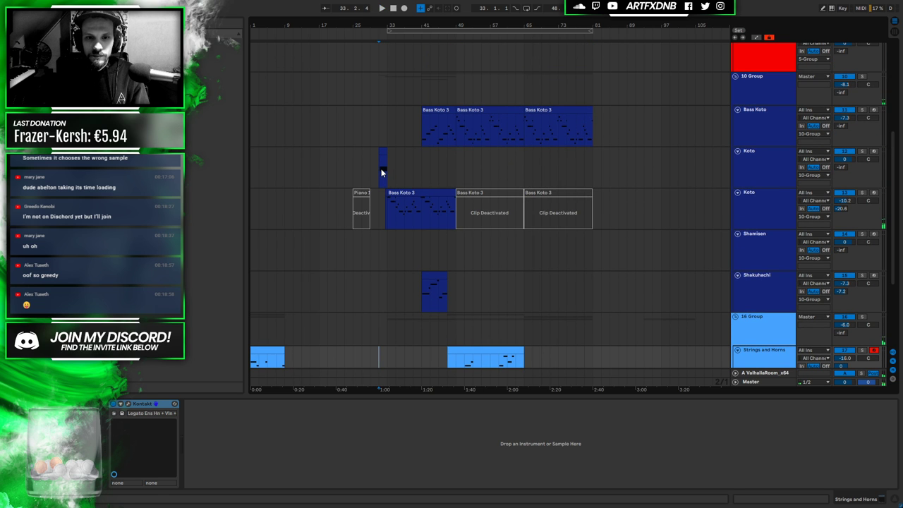
Replay the arrangement from bar 31, stop it, and open the Kontakt instrument of the Koto track that plays at bar 31
key("space")
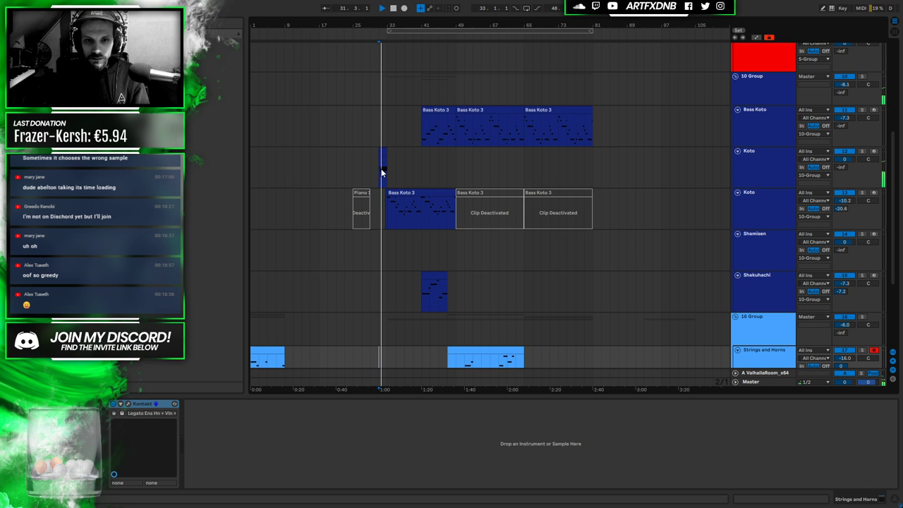
scroll(381, 173, "down", 2)
key("space")
left_click(743, 103)
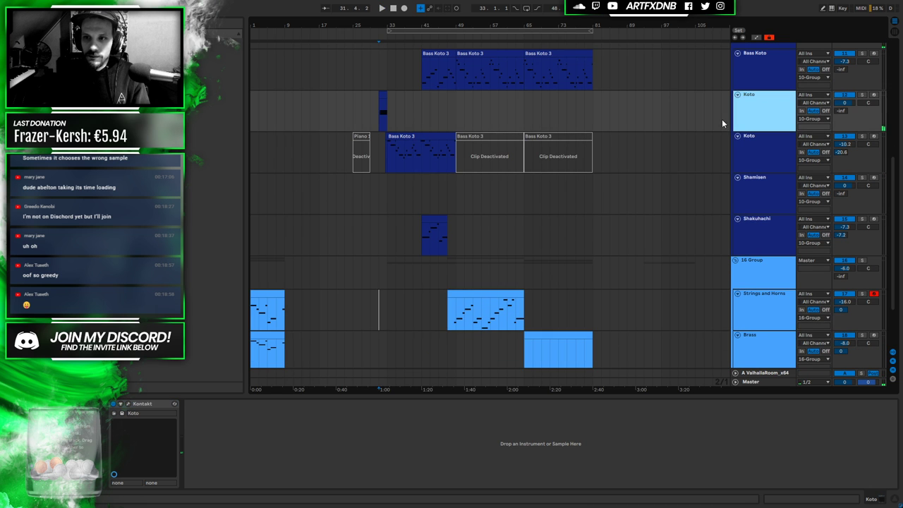
left_click(130, 405)
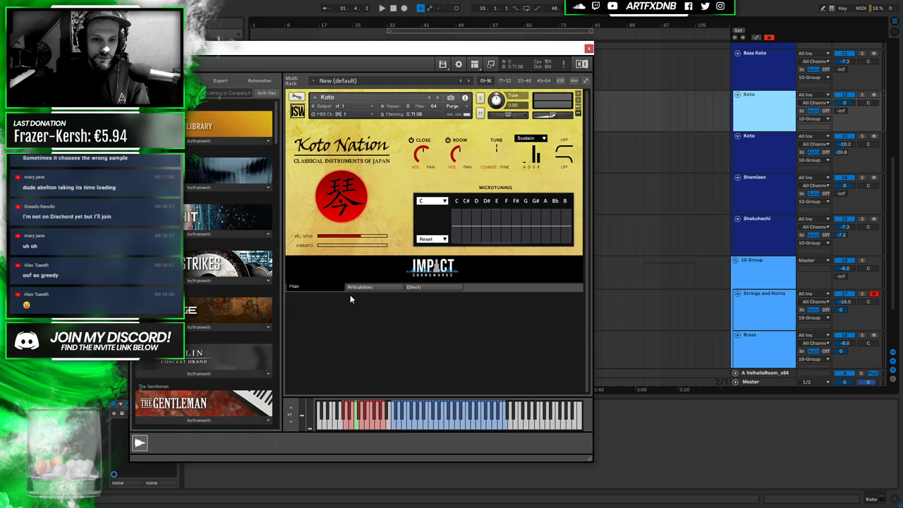
Audition the Koto instrument's upper articulation keyswitches, moving up to Scrapes and back down to Hits
left_click(377, 423)
left_click(372, 424)
left_click(367, 424)
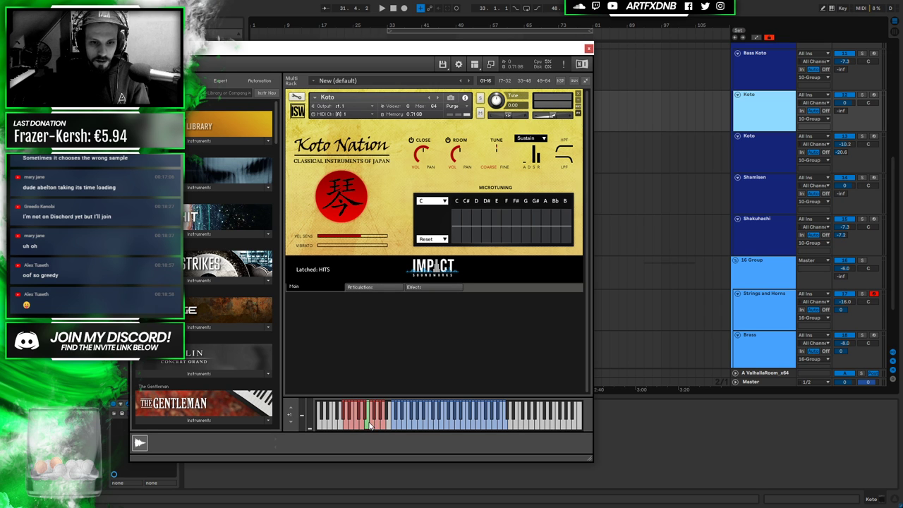
left_click(384, 424)
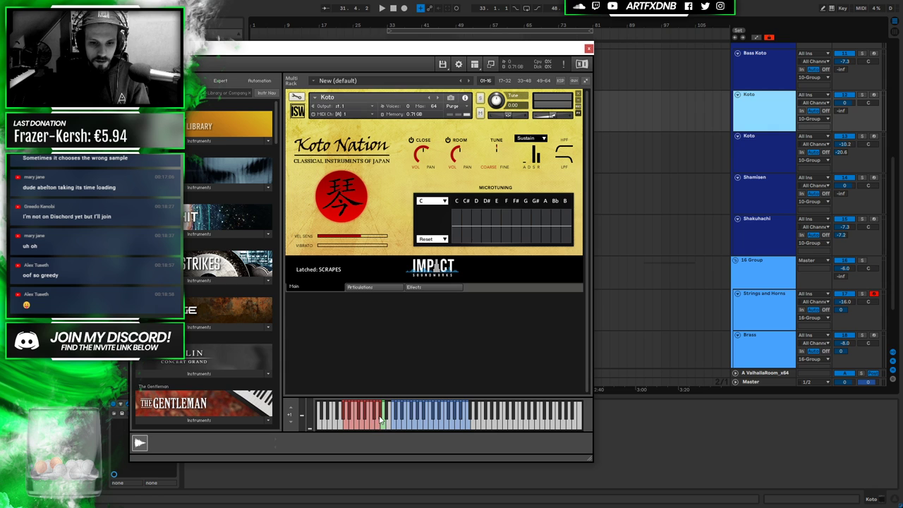
left_click(380, 420)
left_click(377, 424)
left_click(374, 424)
left_click(370, 424)
left_click(367, 424)
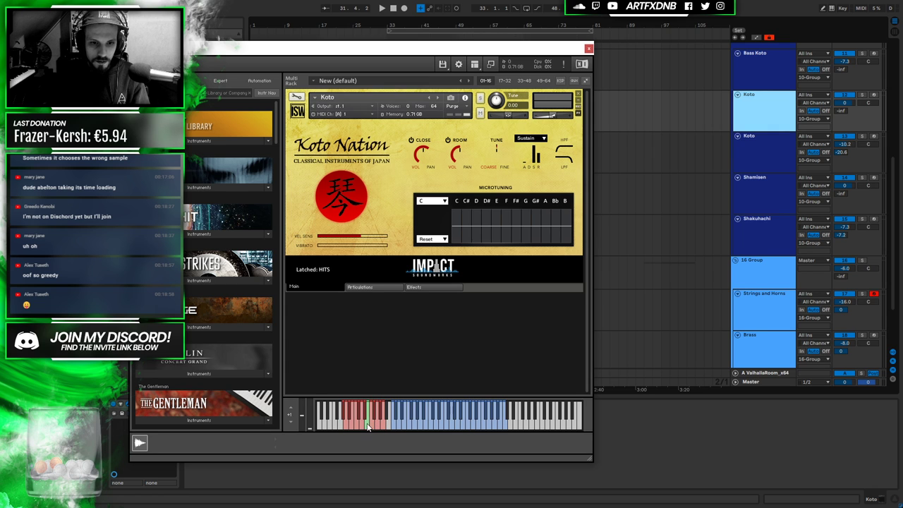
Go through the Koto's lower articulation keyswitches, including Mordent Slow, Tonal Gliss, Atonal Gliss and Phrases 2
left_click(364, 422)
left_click(362, 424)
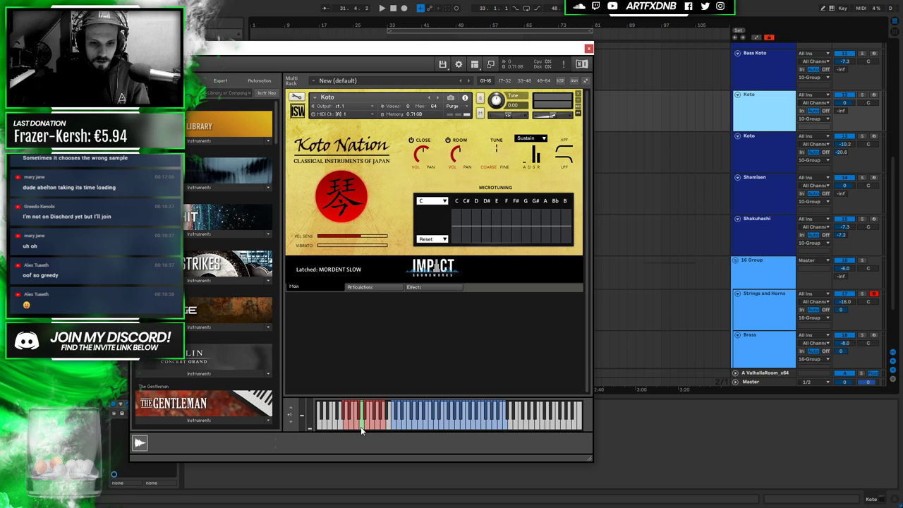
left_click(359, 423)
left_click(356, 424)
left_click(352, 425)
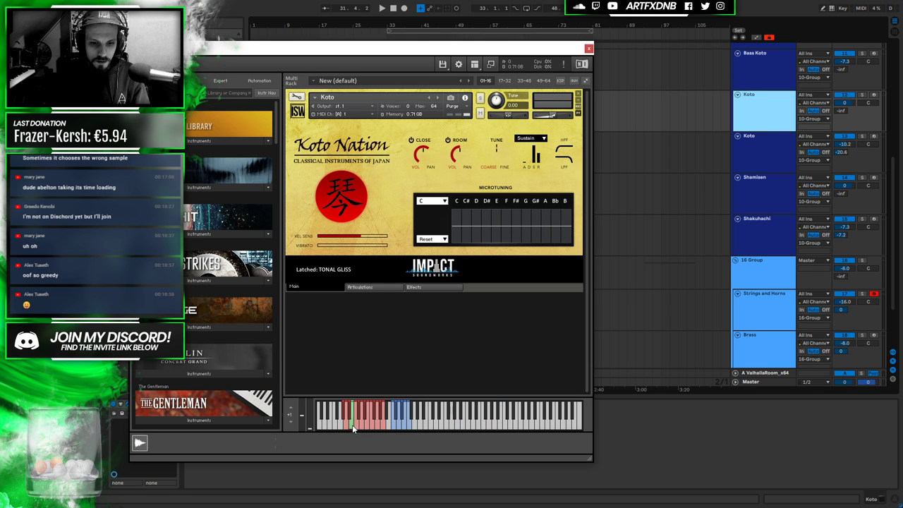
left_click(349, 421)
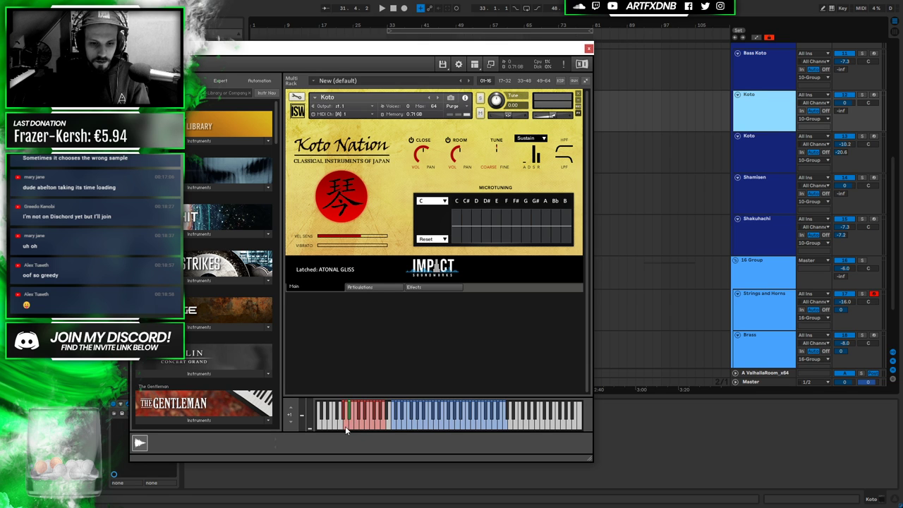
left_click(345, 426)
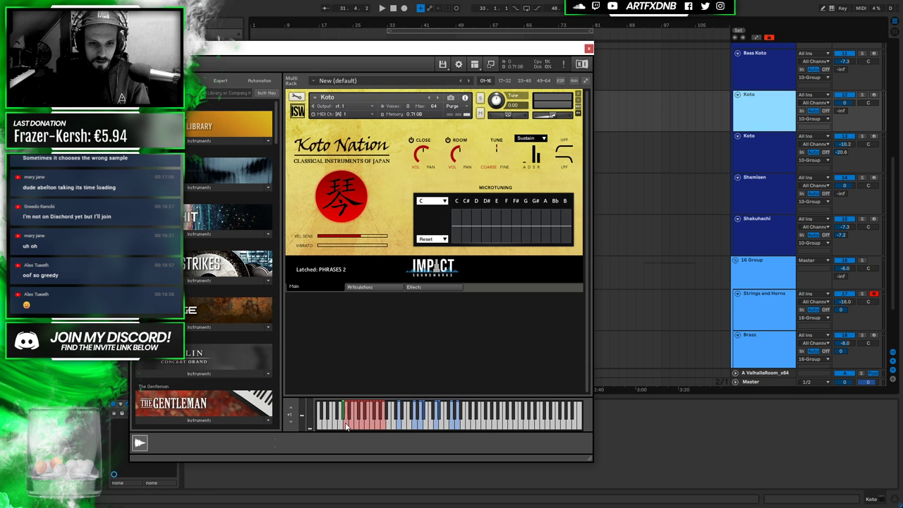
Check the Phrases 1 articulation with a brief playback, close the Koto instrument, and select its track
key("space")
left_click(346, 421)
key("space")
left_click(353, 419)
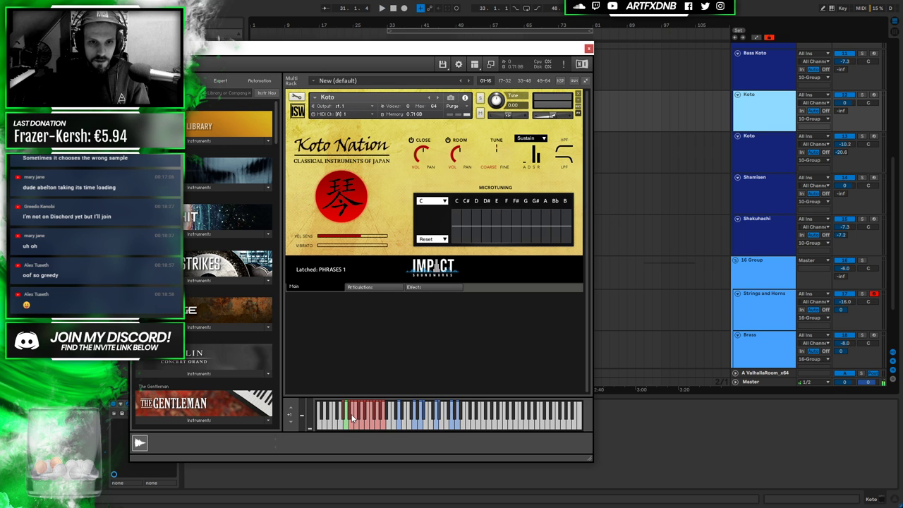
left_click(589, 48)
left_click(376, 109)
left_click(770, 107)
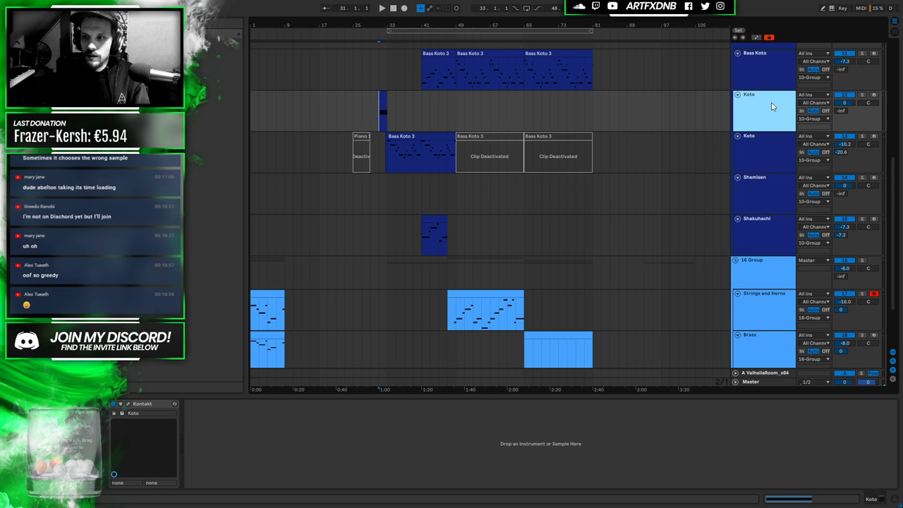
Solo the Koto track that plays at bar 31 and focus on its clip across bars 31 and 32
left_click(861, 94)
left_click_drag(381, 24, 381, 123)
scroll(495, 126, "up", 5)
scroll(625, 214, "up", 3)
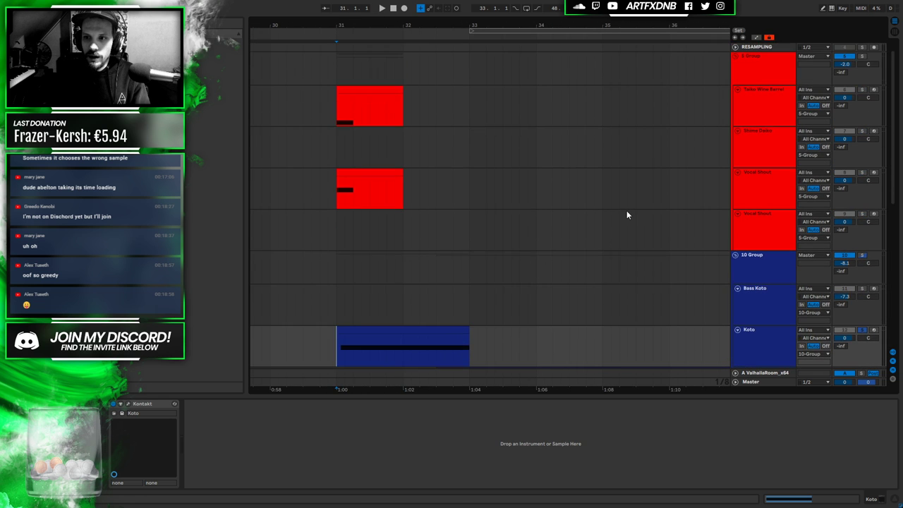
scroll(604, 210, "down", 3)
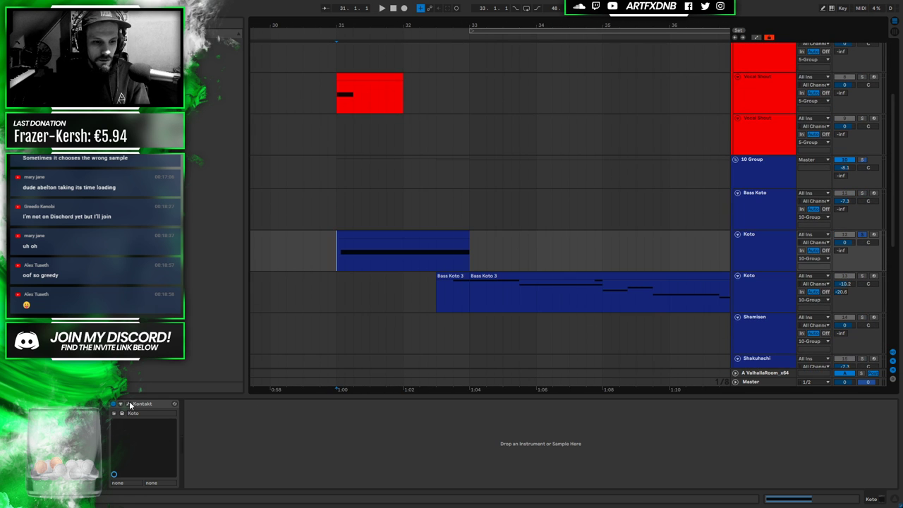
Reopen the Koto's Kontakt instrument, review its articulation list, and audition the Atonal Gliss and Tonal Gliss articulations
left_click(128, 403)
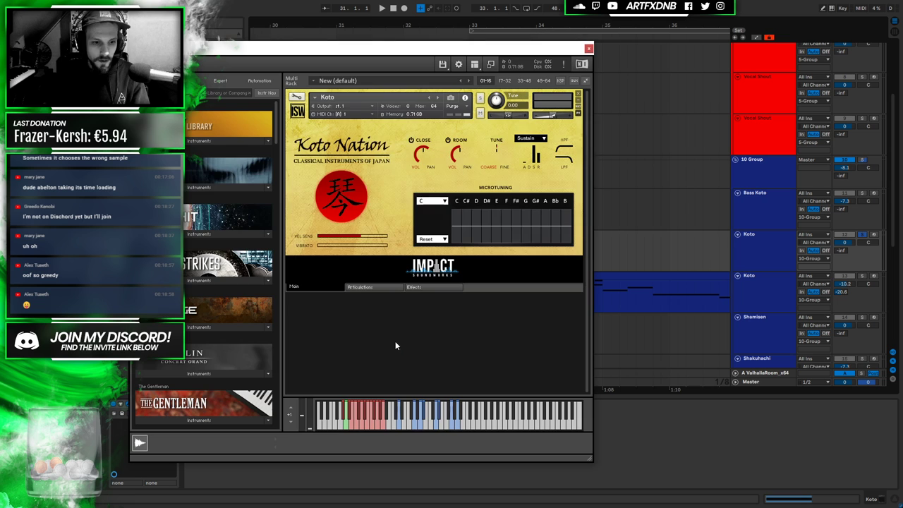
left_click(360, 287)
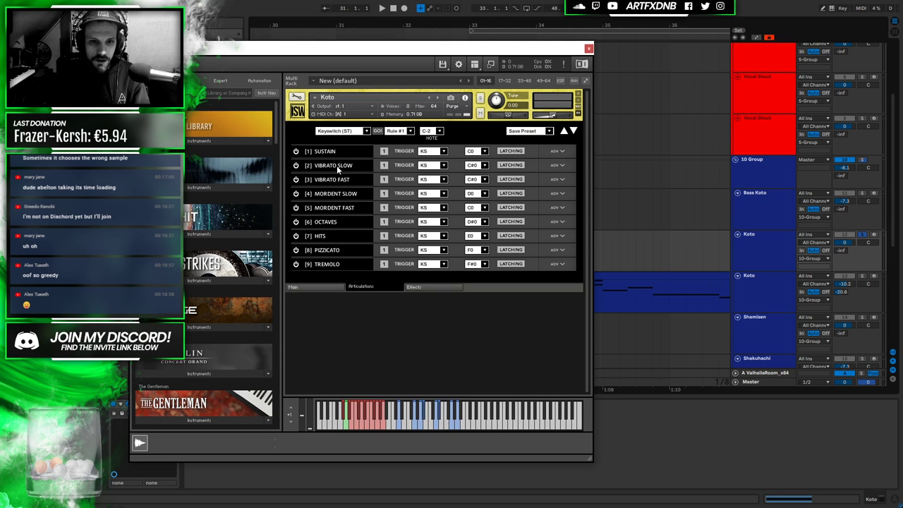
left_click(320, 287)
left_click(348, 416)
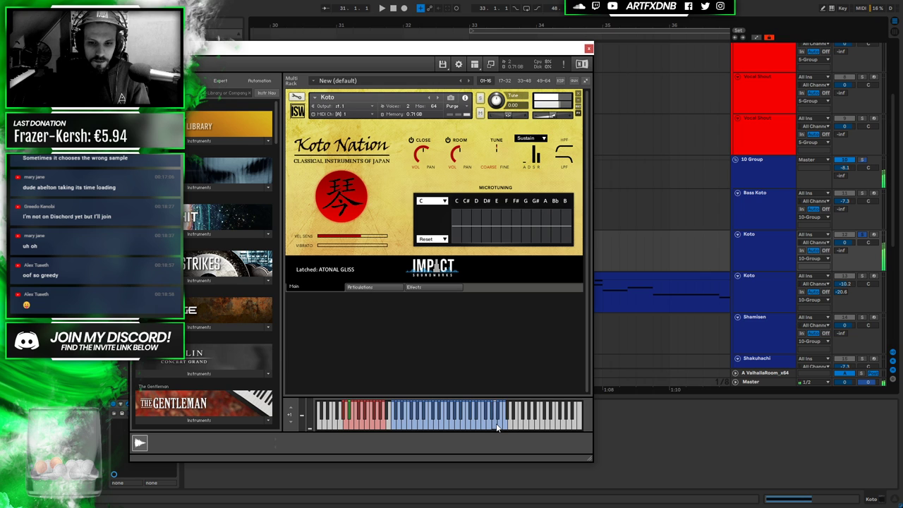
left_click(356, 423)
left_click(408, 426)
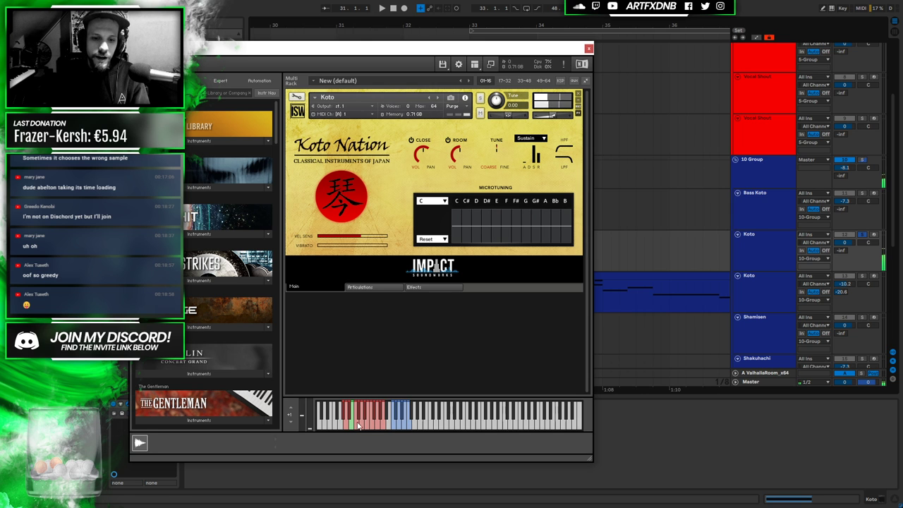
Close the Koto instrument, leave the track unsoloed and armed, and play the arrangement from bar 31
left_click(589, 49)
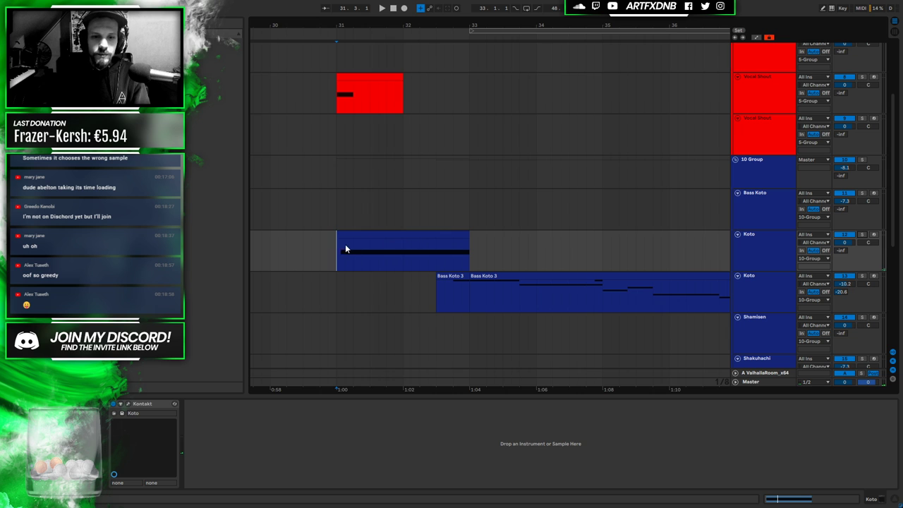
left_click(780, 242)
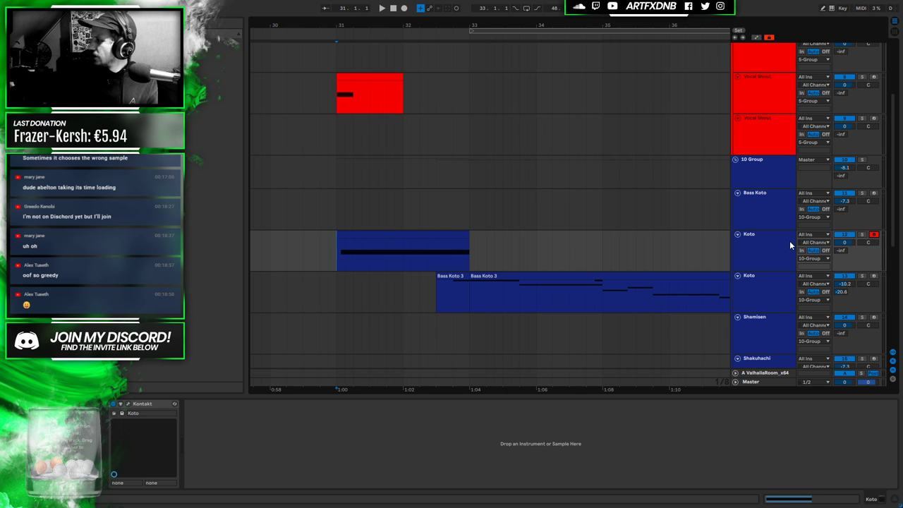
left_click(337, 91)
key("space")
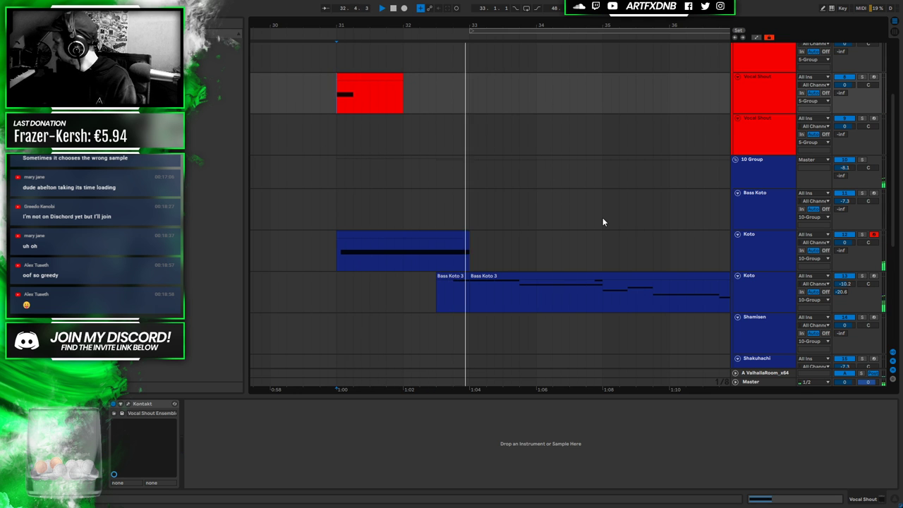
Fold all the track groups and rename 5 Group as Taiko Drums
left_click(744, 182)
key("alt+u")
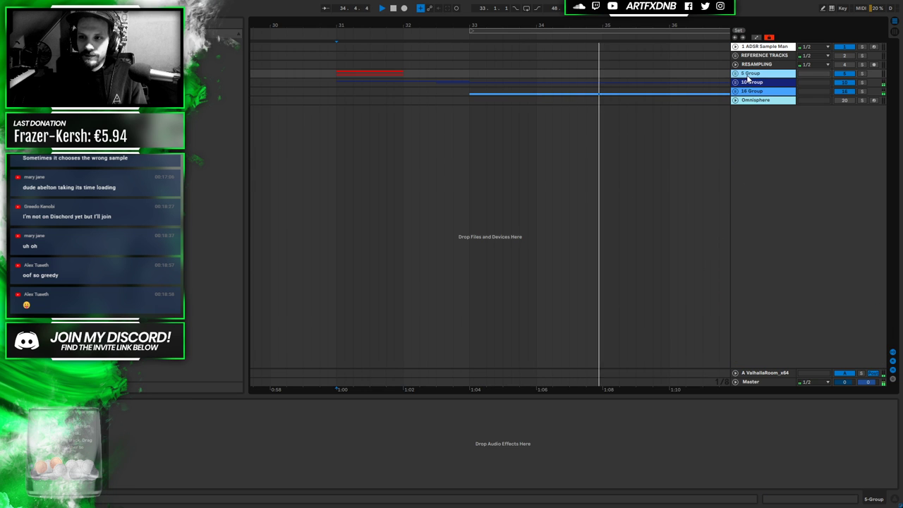
type("Taiko")
key("Return")
type("Drums")
key("Return")
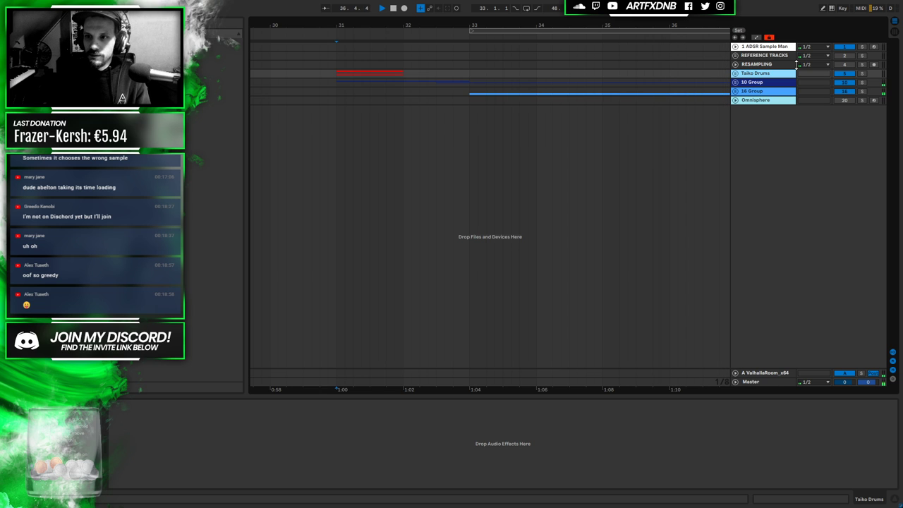
Rename 10 Group as Japanese Instruments and 16 Group as Orchestra
type("Japanese Instruments")
key("Return")
left_click(756, 94)
key("ctrl+r")
type("Or")
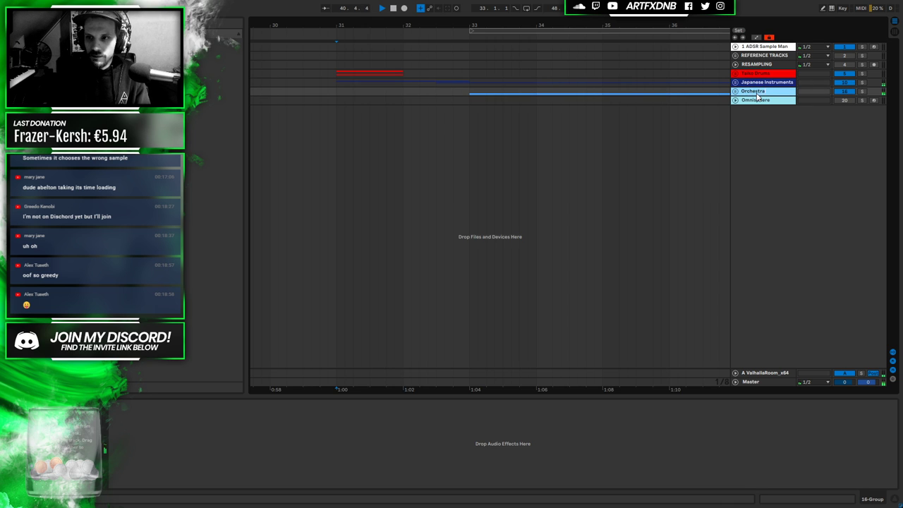
Check the tracks in Taiko Drums, fold that group again, and unfold the Japanese Instruments group
key("minus")
key("minus")
key("minus")
key("minus")
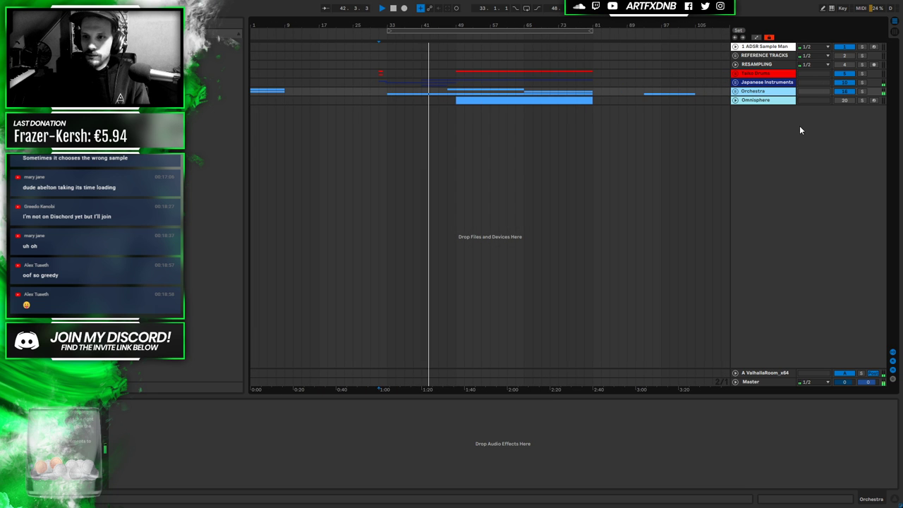
left_click(735, 73)
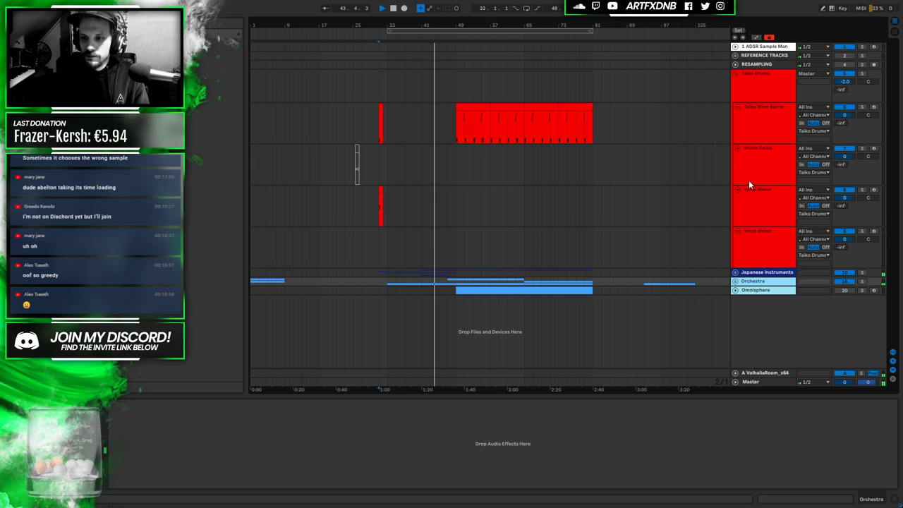
left_click(735, 272)
left_click(735, 75)
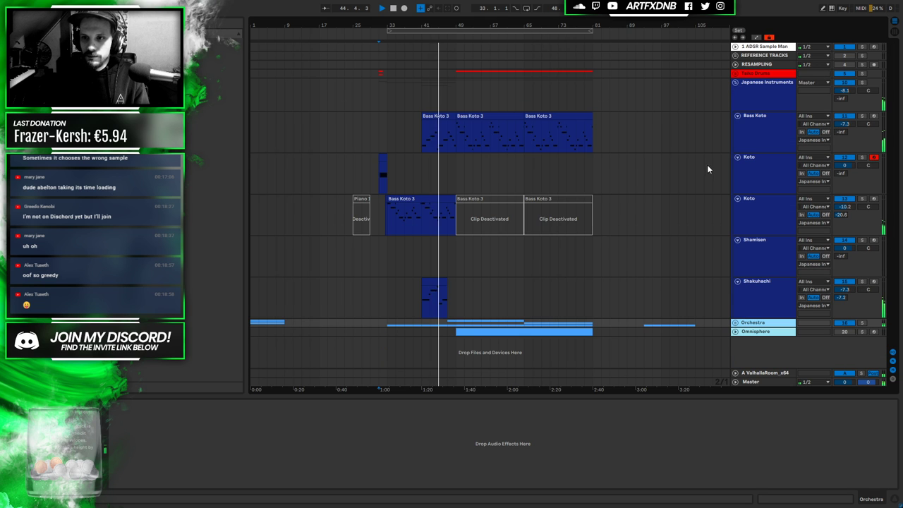
left_click_drag(443, 27, 443, 105)
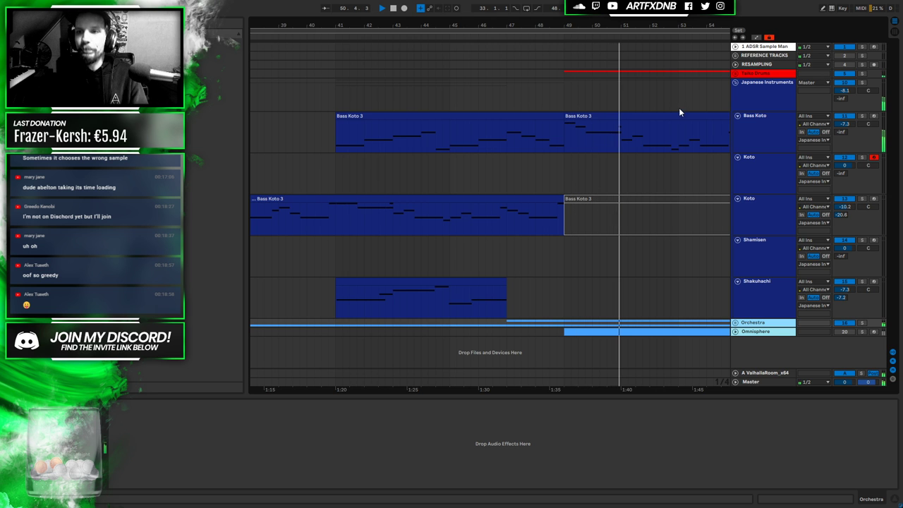
Unfold the Orchestra group and bring its Strings and Horns, Brass and Piano tracks into view
left_click(737, 74)
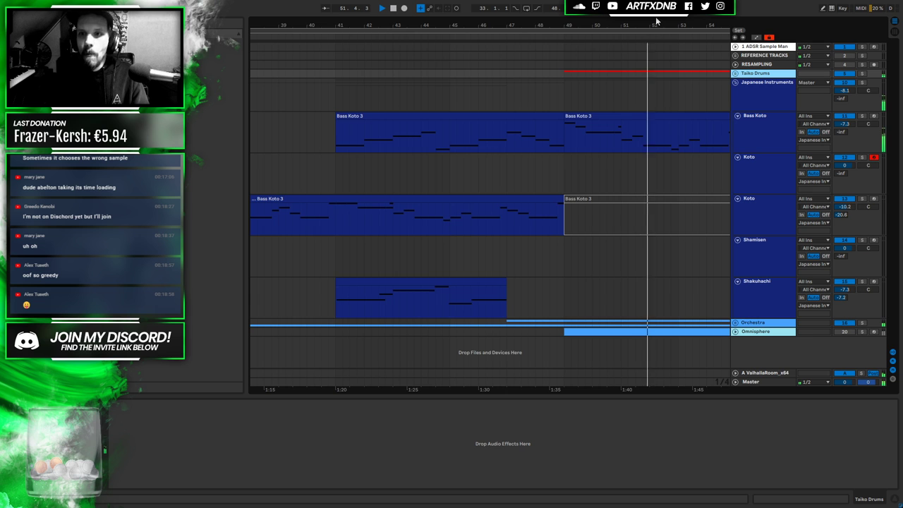
key("minus")
key("plus")
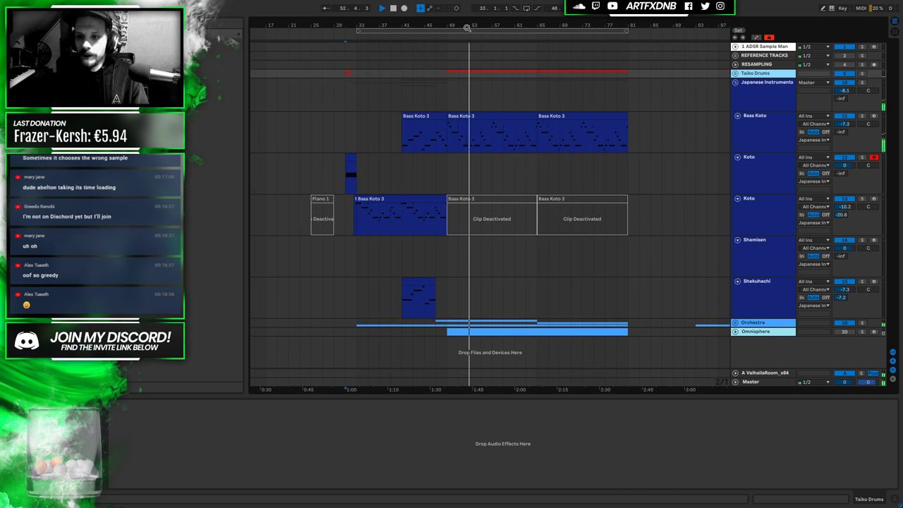
left_click(710, 322)
key("Right")
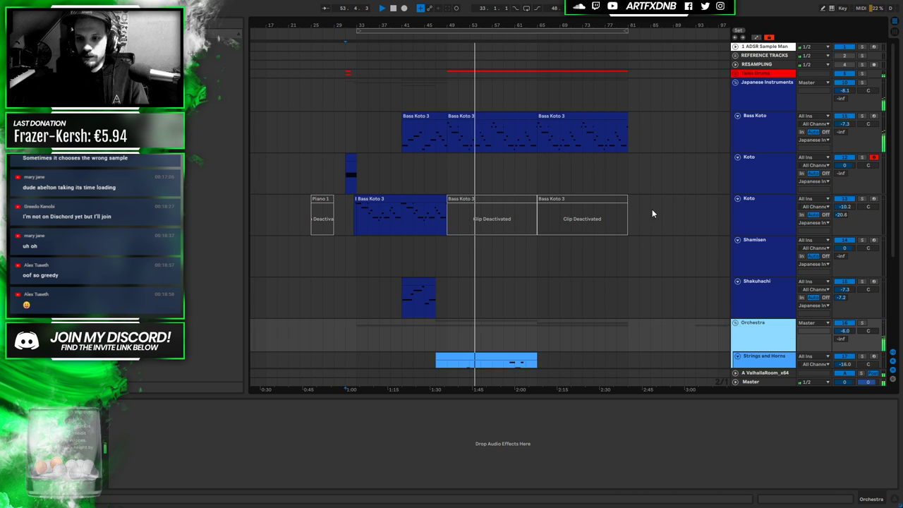
scroll(637, 208, "down", 4)
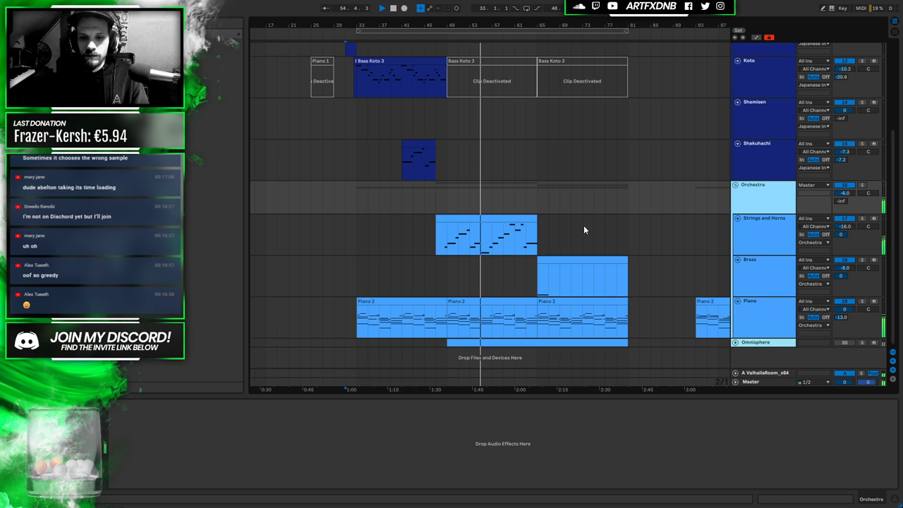
Select the Brass clip starting at bar 65 and follow the orchestral parts during playback
scroll(479, 269, "up", 3)
scroll(479, 268, "down", 1)
left_click(534, 271)
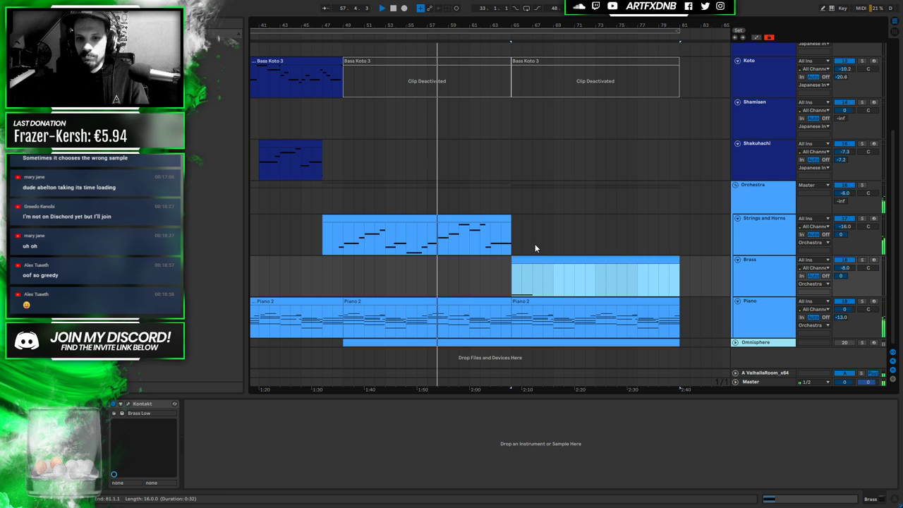
scroll(471, 282, "up", 3)
scroll(471, 283, "down", 2)
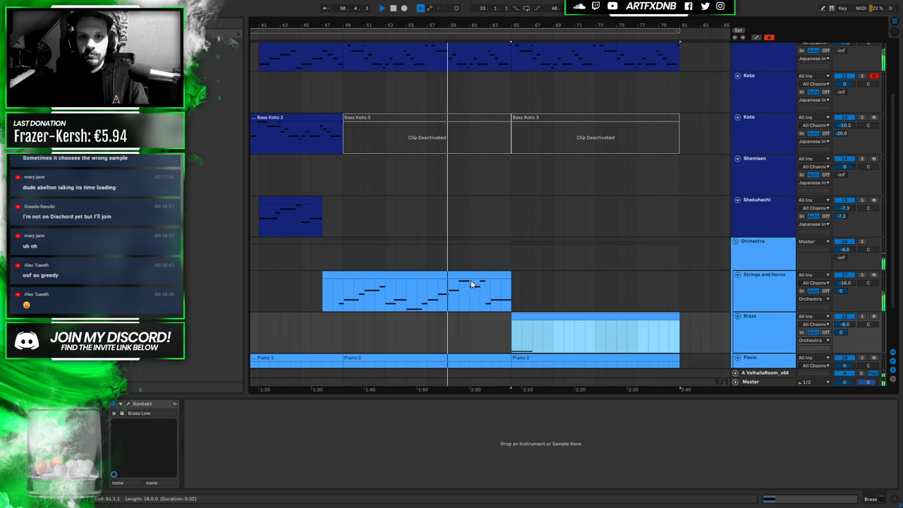
scroll(471, 279, "down", 1)
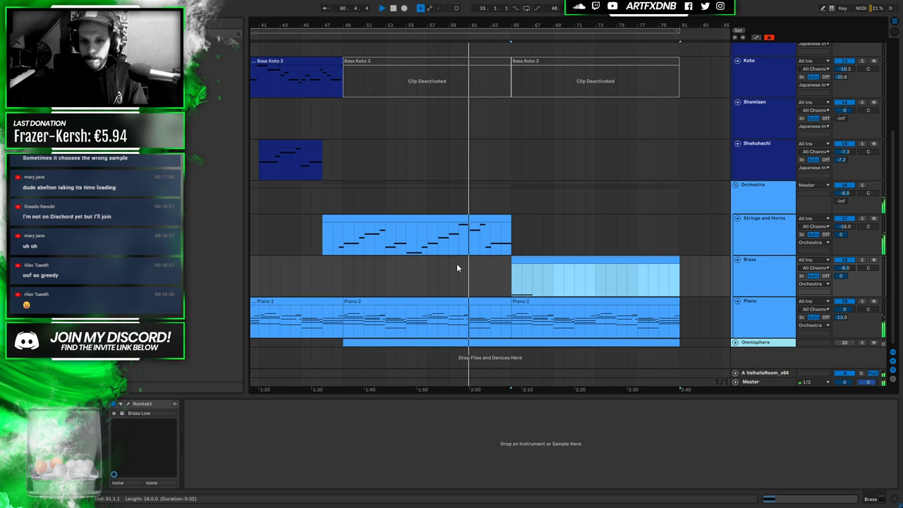
Check the notes of the Strings and Horns clip during playback, view its instrument, and reopen the clip's notes
double_click(477, 223)
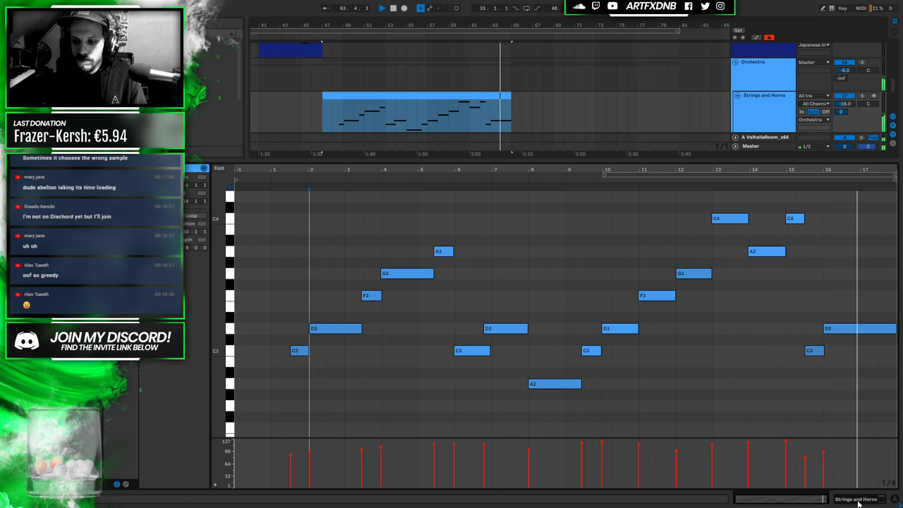
key("shift+Tab")
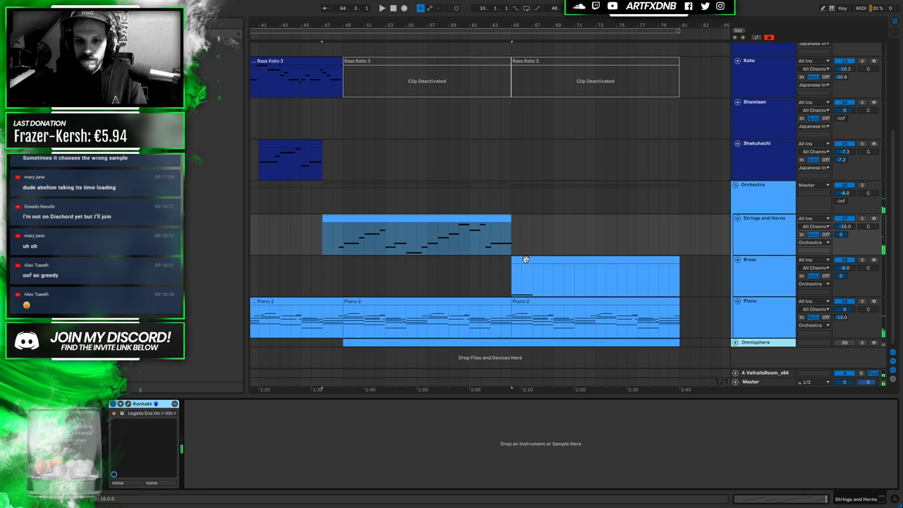
double_click(503, 216)
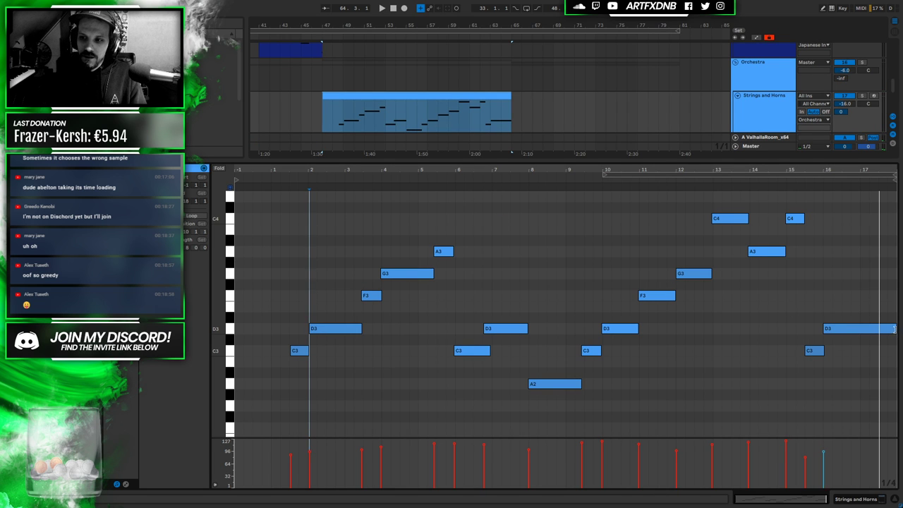
View the Strings and Horns instrument, play the clip from bar 61, and examine its ending around bar 65
key("shift+Tab")
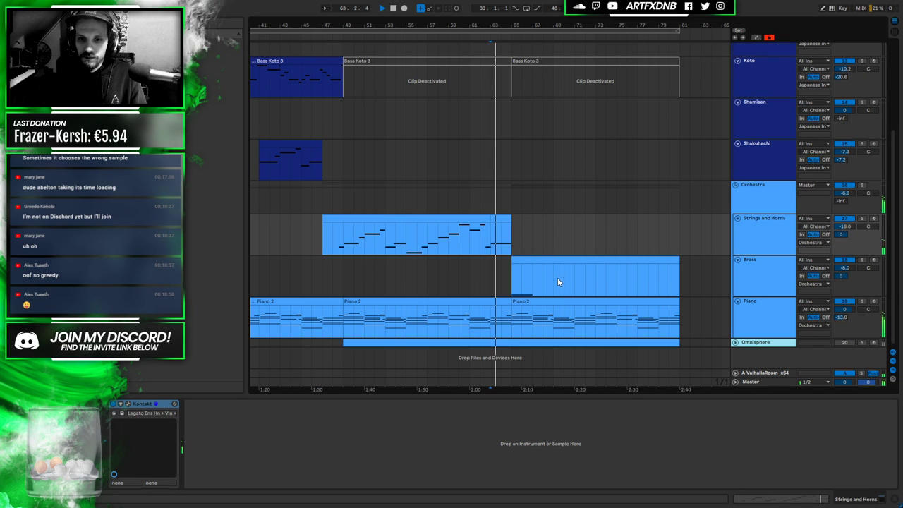
left_click(469, 244)
scroll(543, 248, "up", 3)
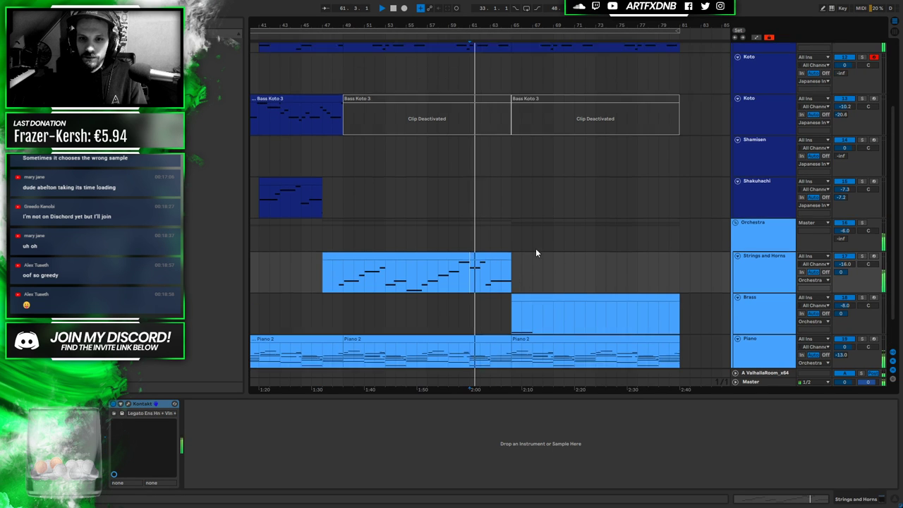
left_click_drag(515, 28, 514, 85)
key("minus")
key("minus")
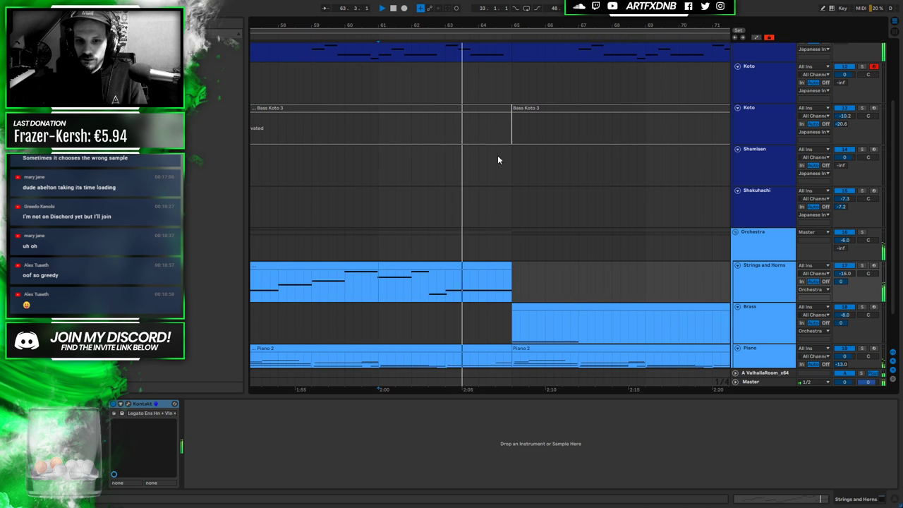
Shorten the Strings and Horns clip to end half a bar before bar 65 and replay it from bar 62
key("space")
left_click(508, 264)
left_click(422, 285)
key("space")
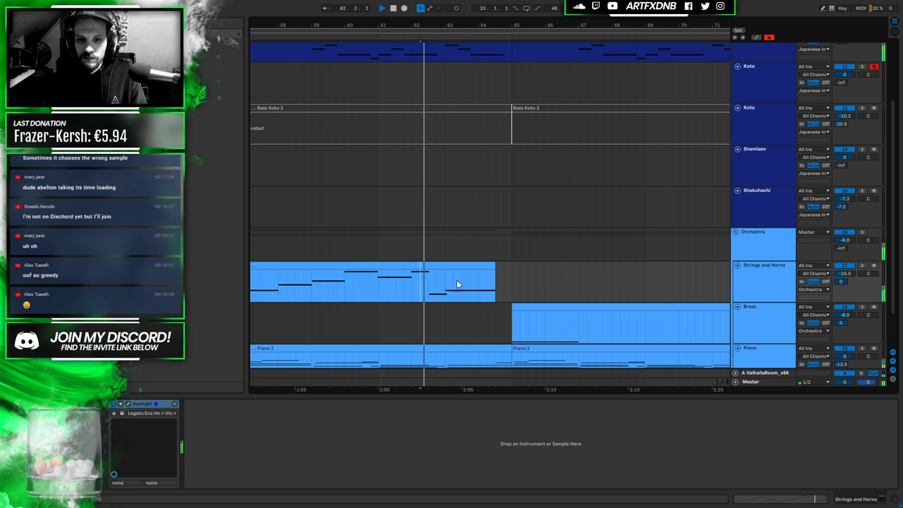
scroll(517, 231, "up", 2)
scroll(517, 231, "down", 4)
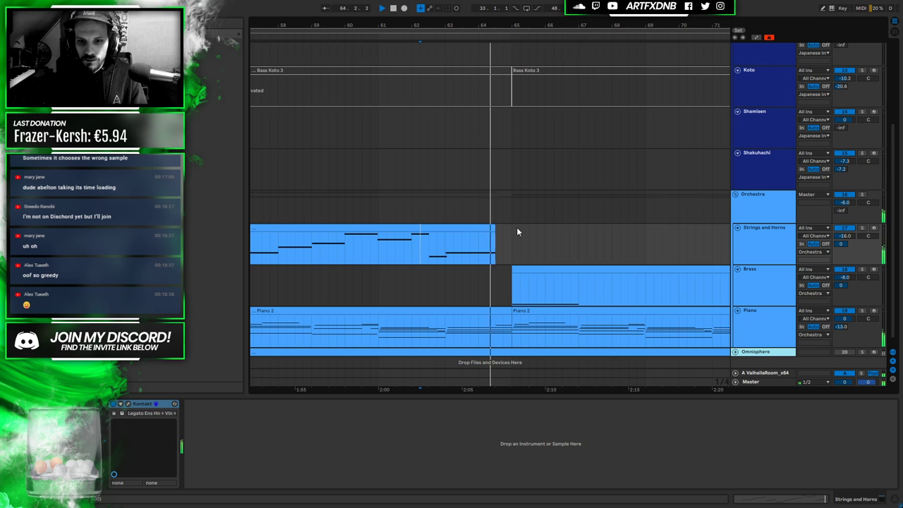
Trim the end of the Strings and Horns clip to bar 64 and replay its last bars into the Brass clip
key("space")
left_click_drag(496, 229, 478, 230)
left_click(409, 246)
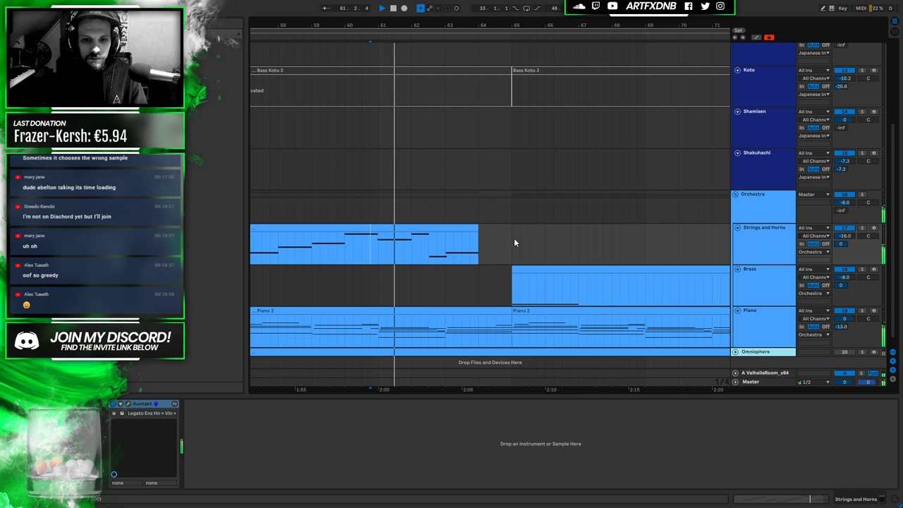
mouse_move(479, 229)
left_mouse_down()
mouse_move(512, 229)
mouse_move(478, 227)
left_mouse_up()
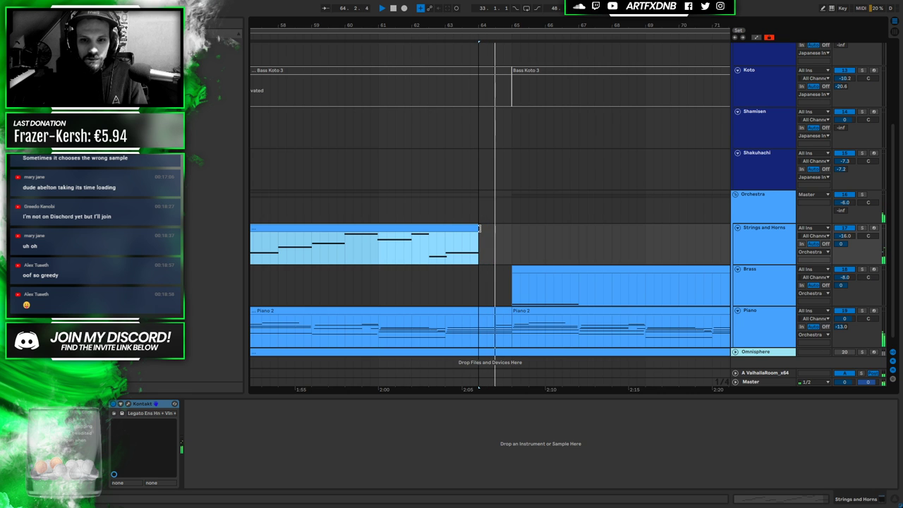
Raise the opening two-bar Brass note to D2, set the Brass track's volume to -3.0, and play it back
key("space")
double_click(544, 269)
left_click_drag(279, 367, 280, 318)
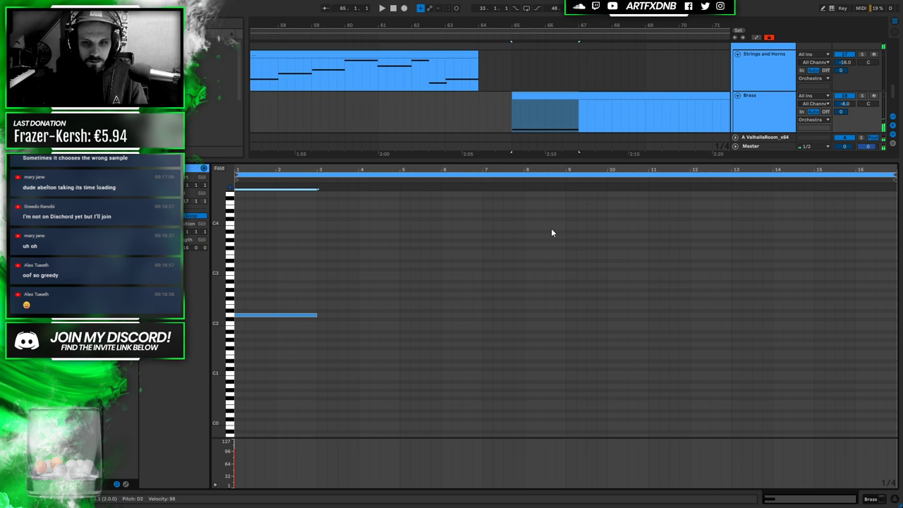
left_click_drag(845, 105, 846, 103)
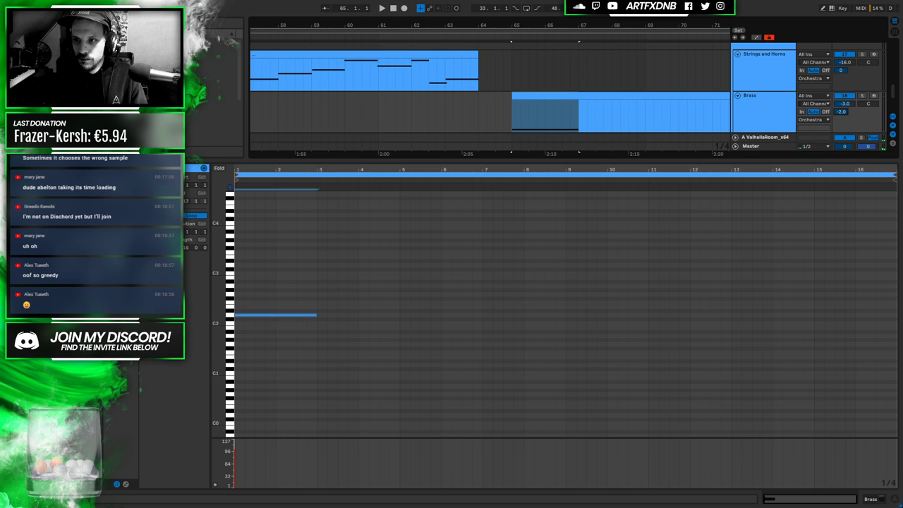
left_click(504, 120)
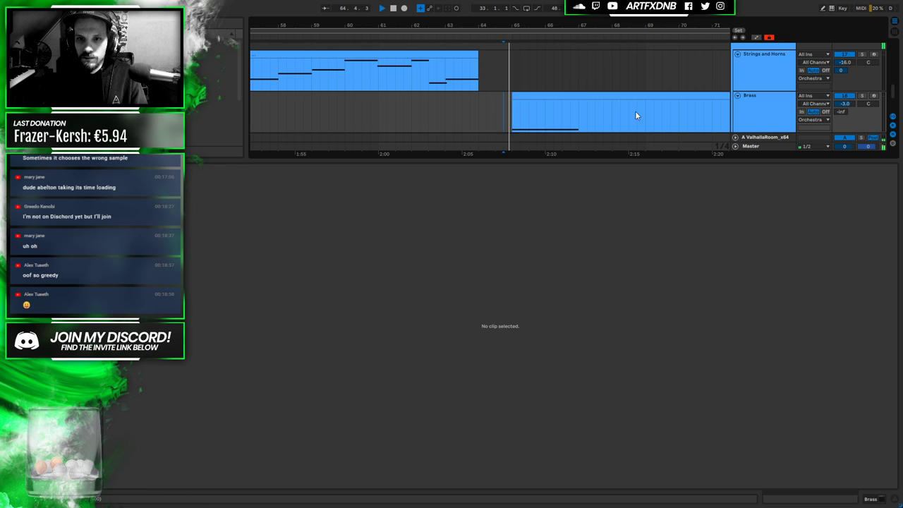
left_click(769, 99)
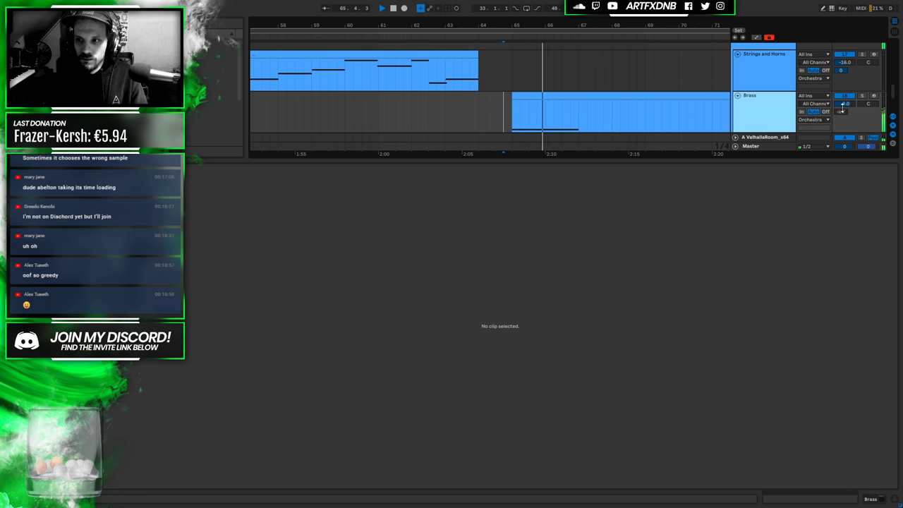
Duplicate the two-bar D2 brass note, try the copy at A2, move it to D3, and audition each version
left_click(573, 95)
left_click_drag(286, 312, 286, 286)
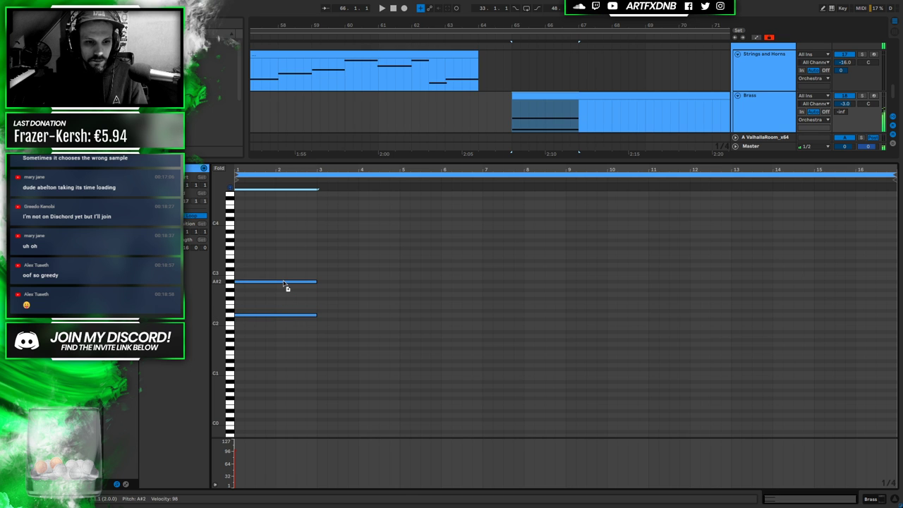
key("space")
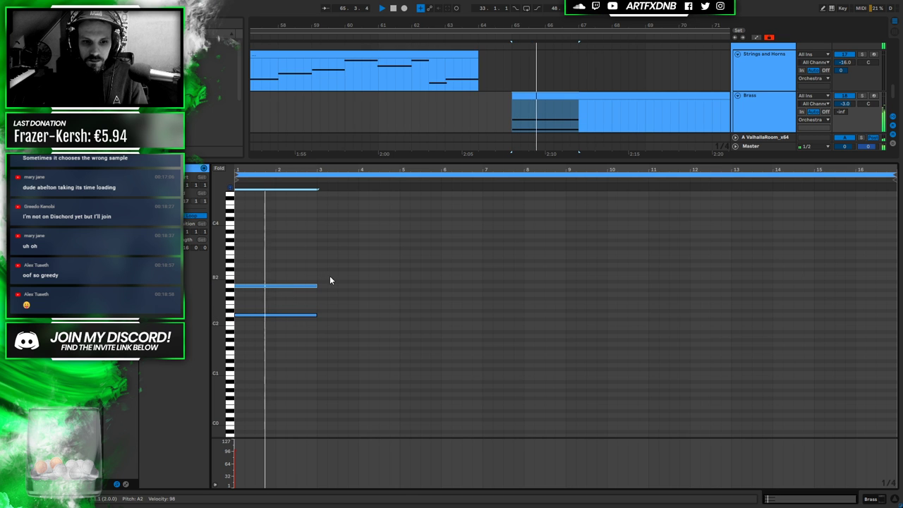
key("space")
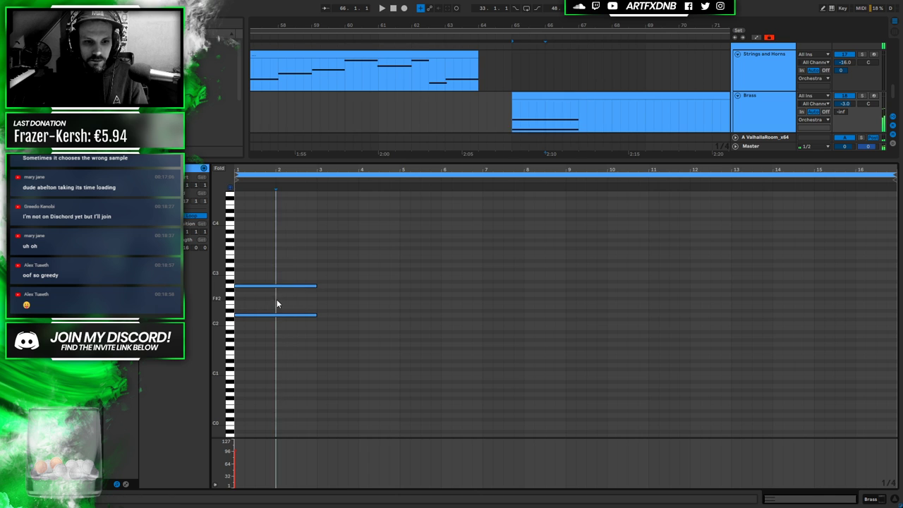
left_click_drag(272, 285, 278, 266)
key("space")
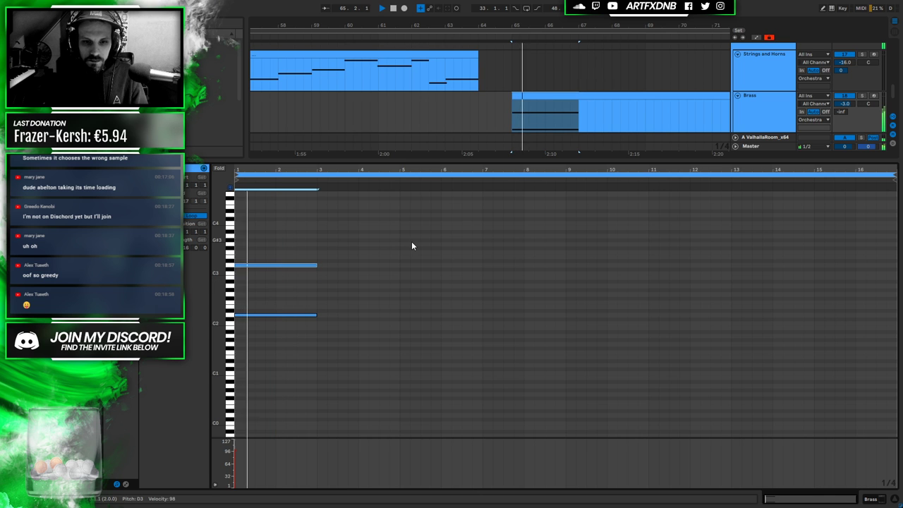
key("space")
Shorten the D2–D3 pair to one bar and add one-bar pairs F2–F3, G2–G3 and A2–A3 in clip bars 2 to 4
left_click_drag(344, 252, 272, 345)
mouse_move(316, 265)
left_mouse_down()
mouse_move(272, 266)
mouse_move(305, 259)
left_mouse_up()
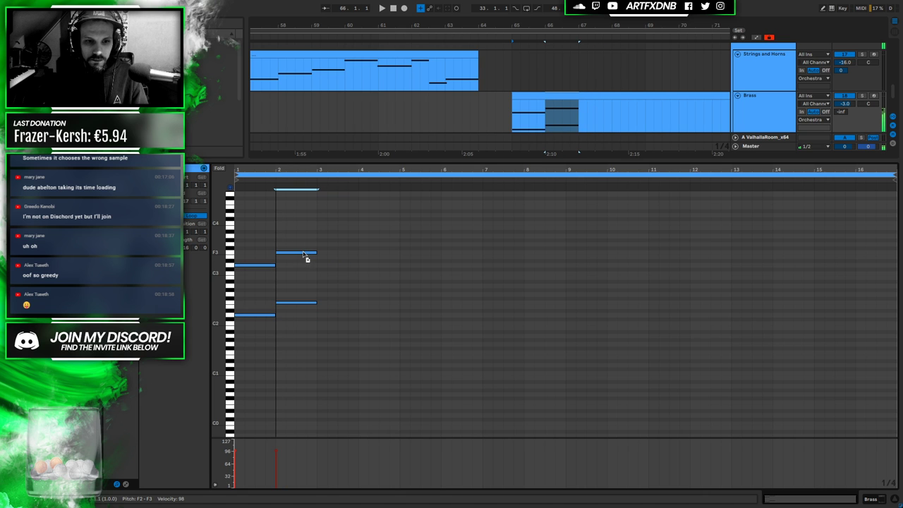
key("space")
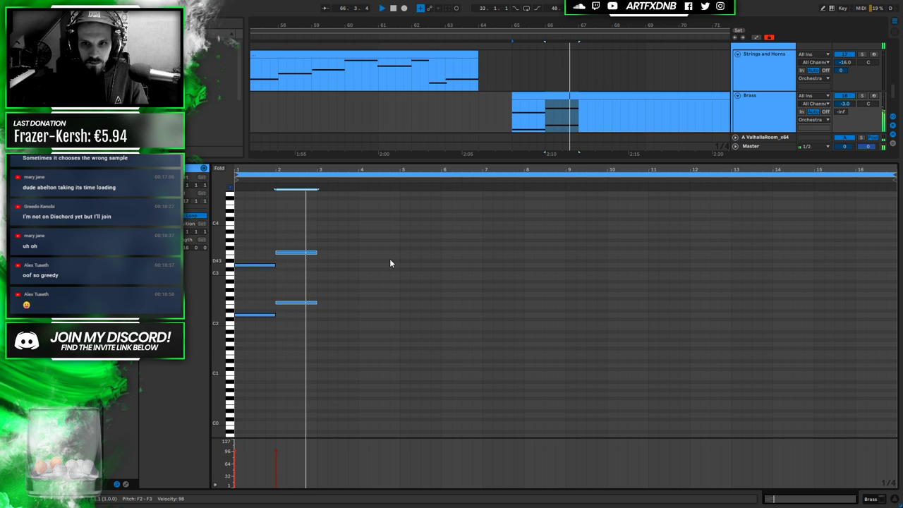
key("space")
left_click_drag(285, 308, 330, 301)
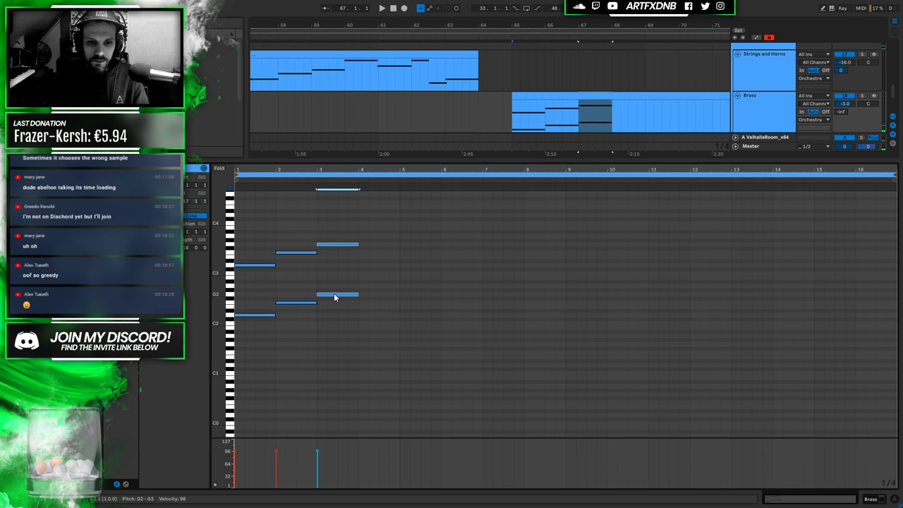
left_click_drag(335, 297, 374, 291)
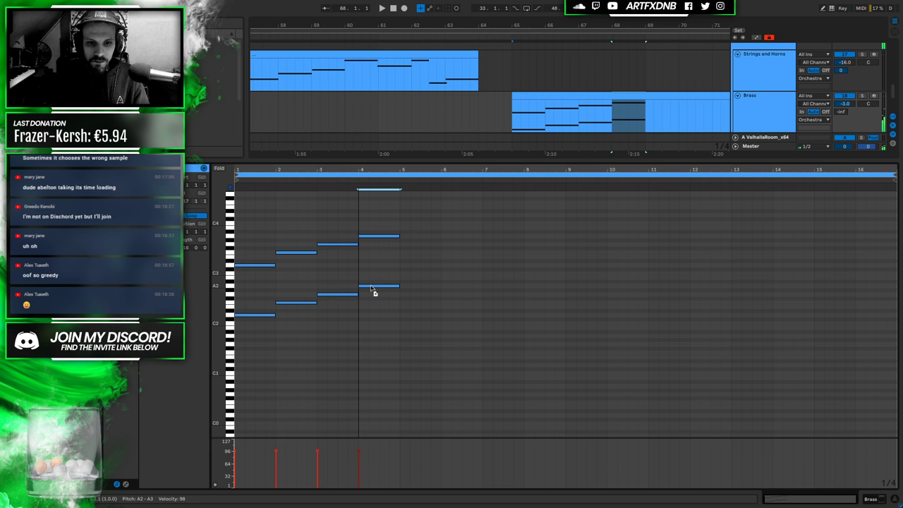
Play the arrangement from before bar 63 to listen to the rising Brass phrase against the strings and piano
left_click(875, 502)
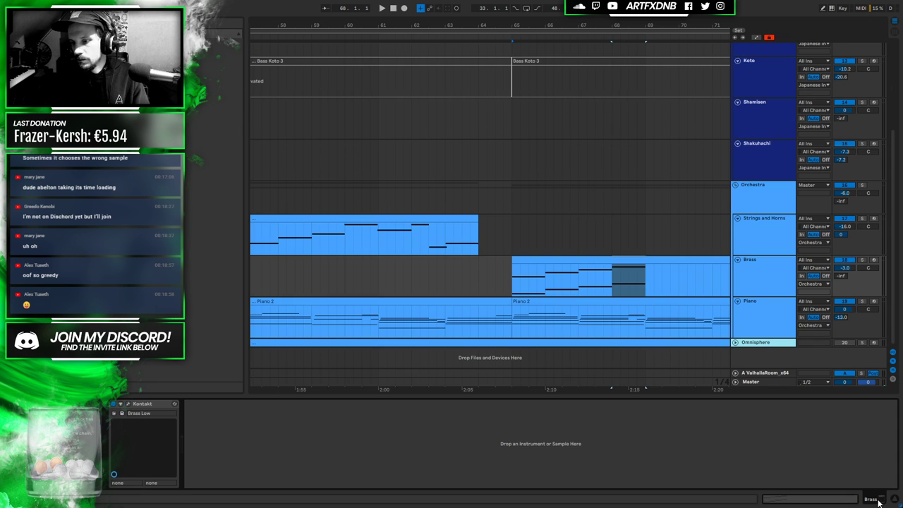
left_click(432, 279)
key("space")
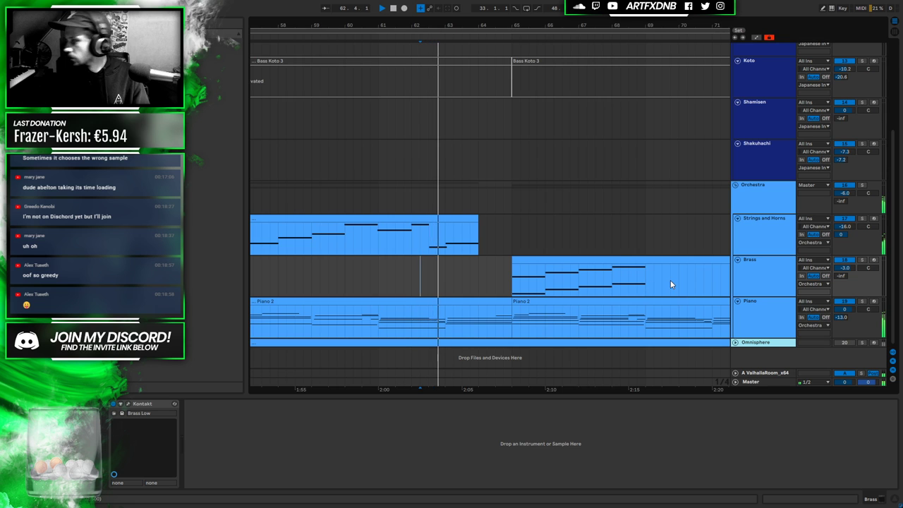
left_click(598, 258)
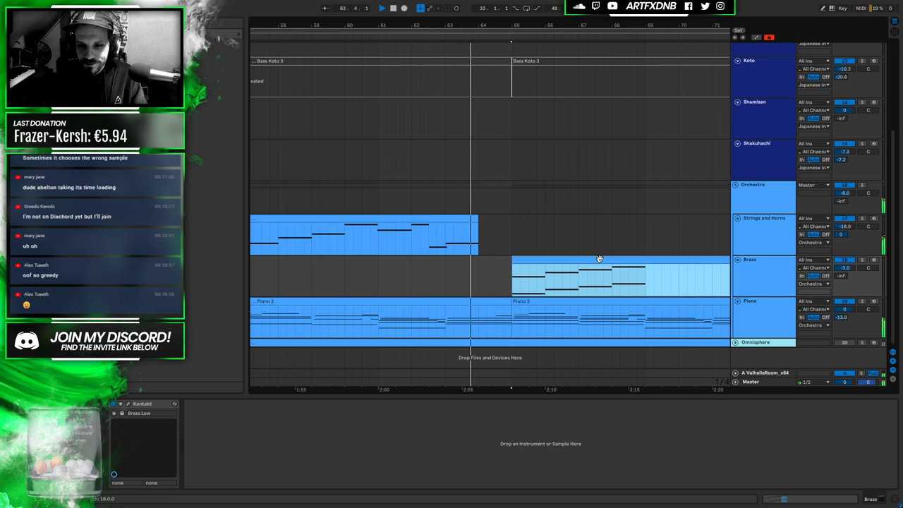
left_click_drag(576, 26, 473, 56)
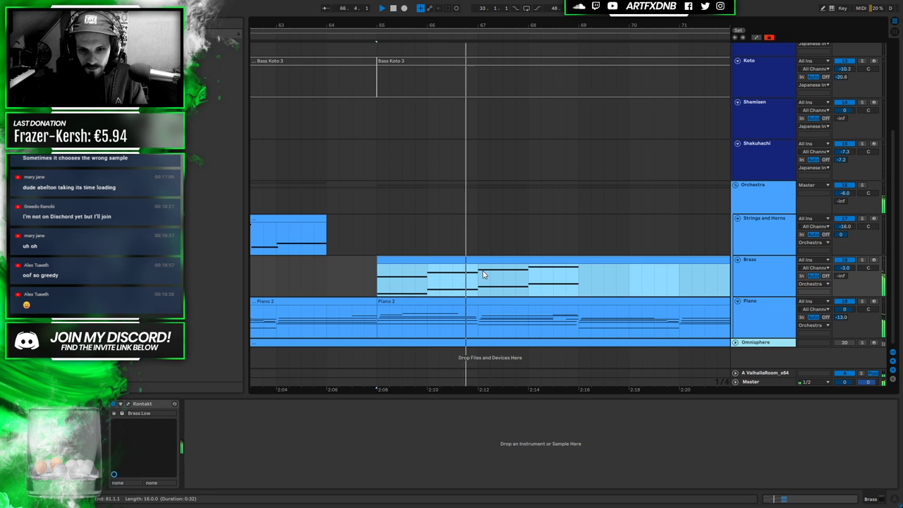
key("space")
Extend the Brass clip with two-bar octave pairs, D2–D3 at clip bar 5 and C2–C3 at clip bar 7
double_click(553, 259)
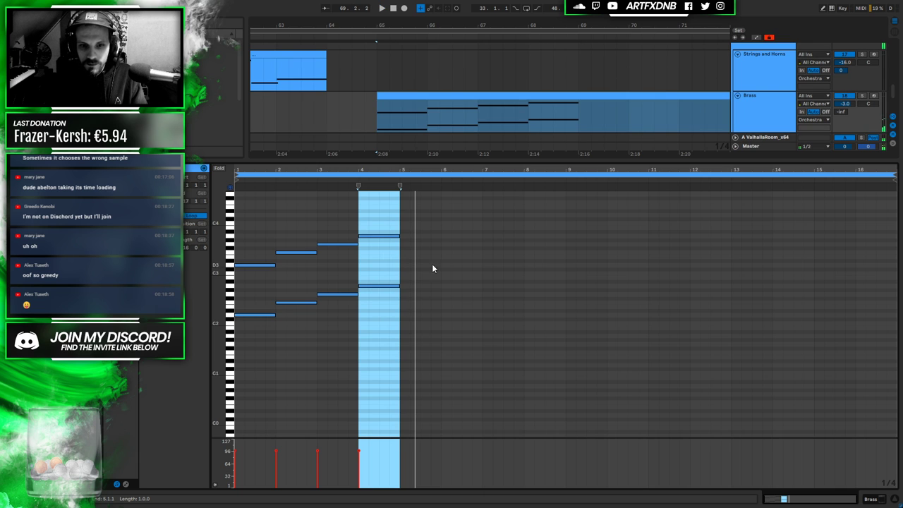
left_click_drag(379, 217, 389, 328)
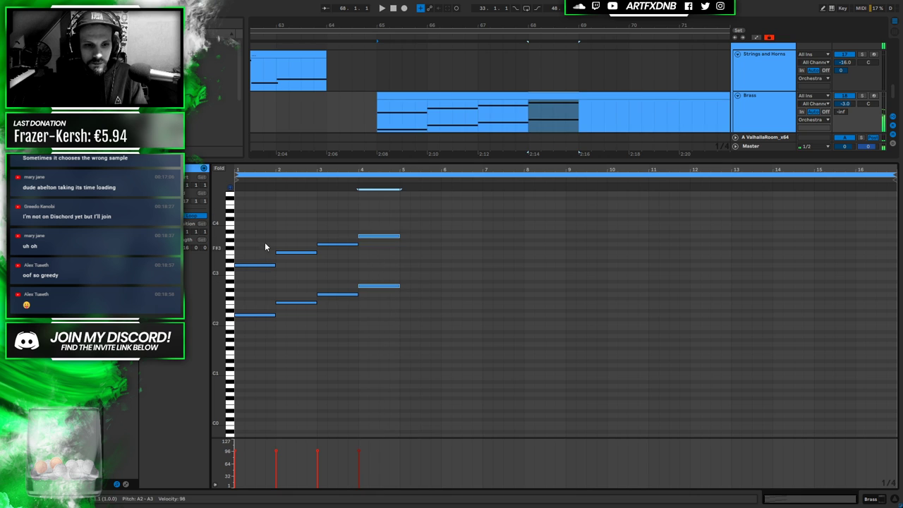
left_click_drag(261, 235, 263, 371)
left_click_drag(265, 318, 518, 330)
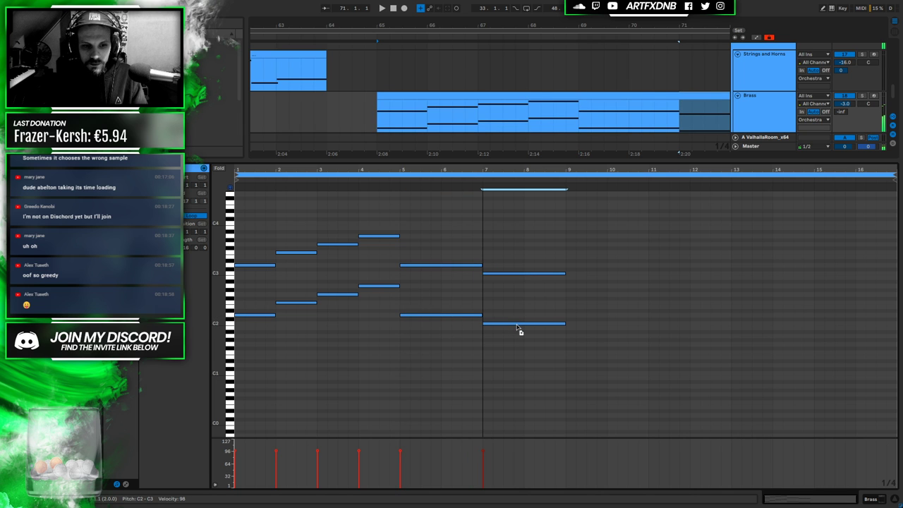
Play the arrangement from just before bar 65 to listen to the extended Brass phrase
left_click(372, 106)
key("space")
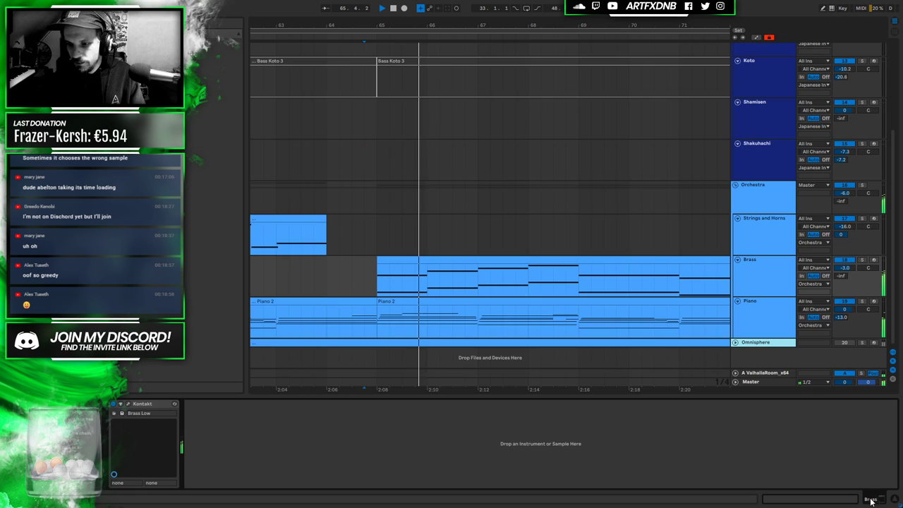
left_click(866, 499)
left_click_drag(431, 22, 431, 9)
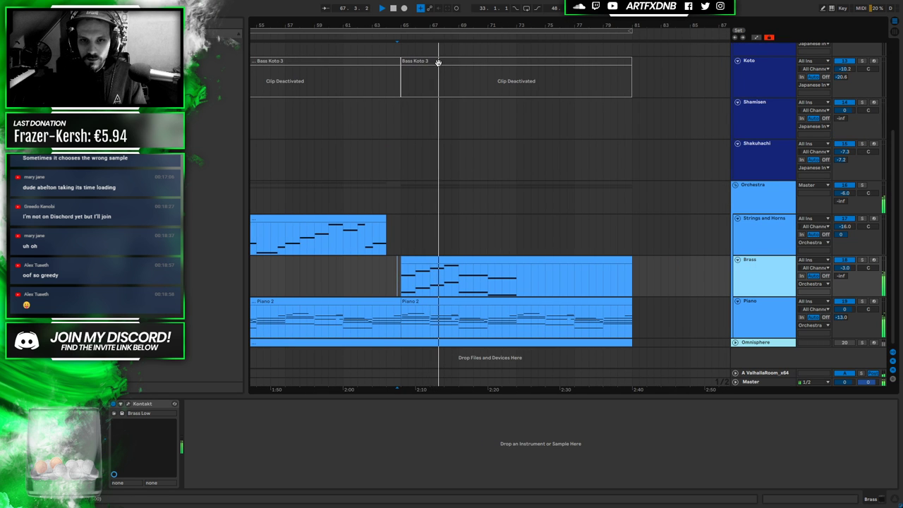
scroll(475, 148, "up", 3)
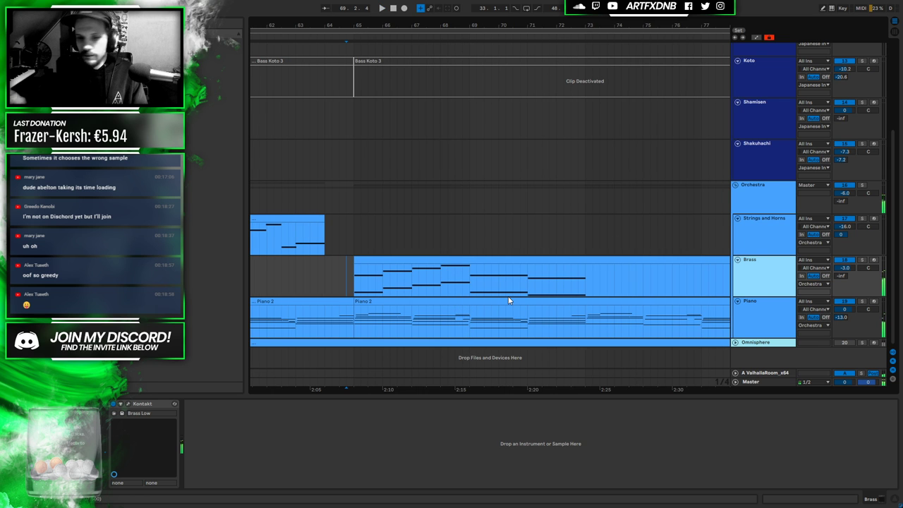
Raise the Brass octave pair at clip bar 5 to F2–F3 and audition it
double_click(484, 268)
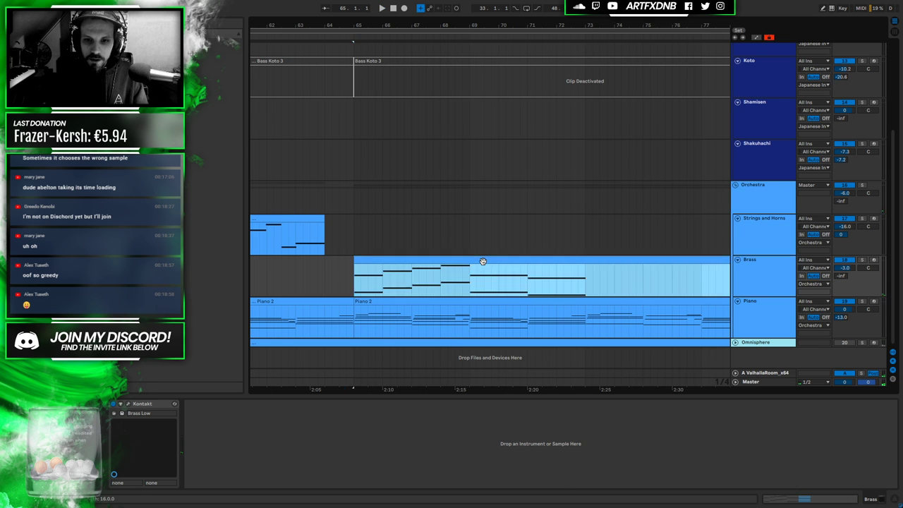
left_click(509, 231)
left_click_drag(443, 231, 421, 307)
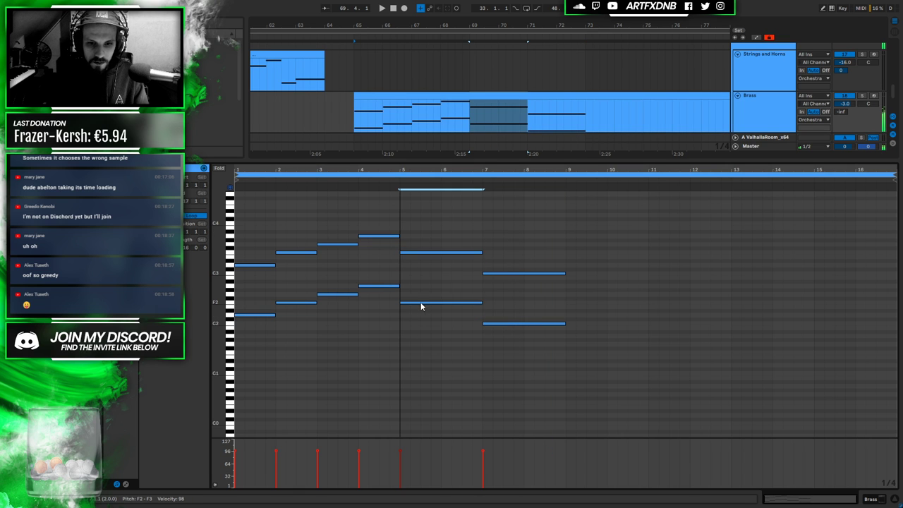
left_click(443, 110)
key("space")
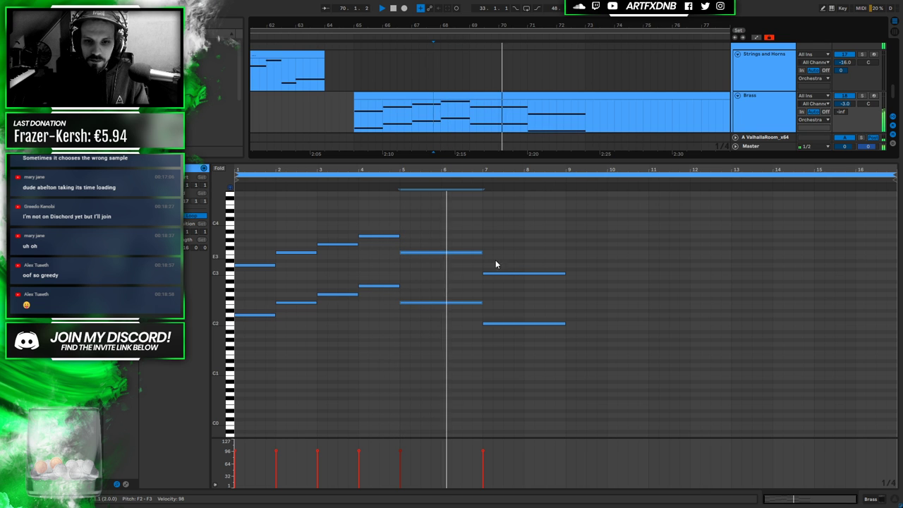
Try the clip bar 5 Brass pair at G2–G3, return it to F2–F3, and audition the phrase from bar 65
left_click_drag(423, 257, 424, 249)
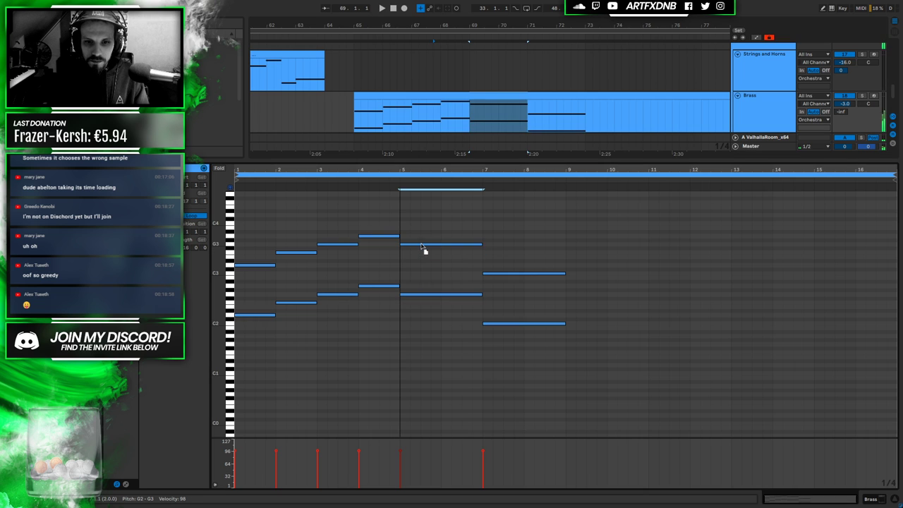
key("space")
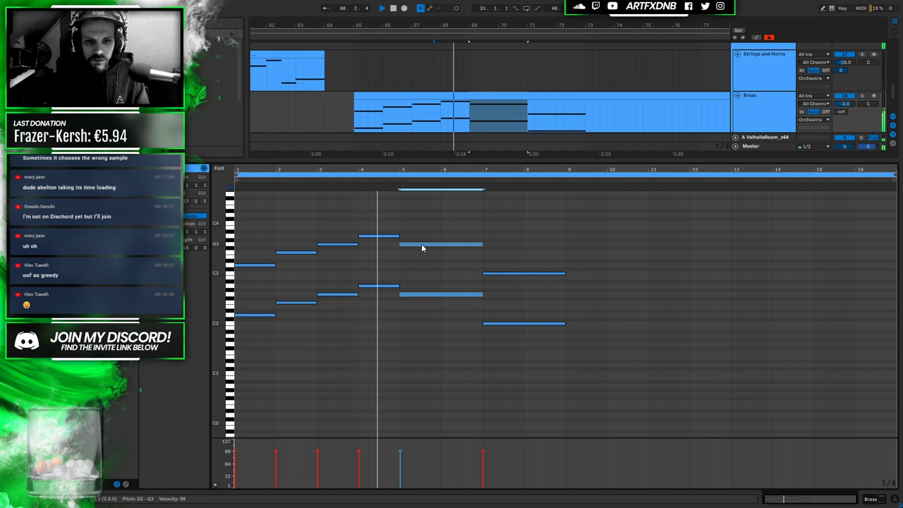
left_click_drag(421, 248, 424, 257)
key("space")
key("space")
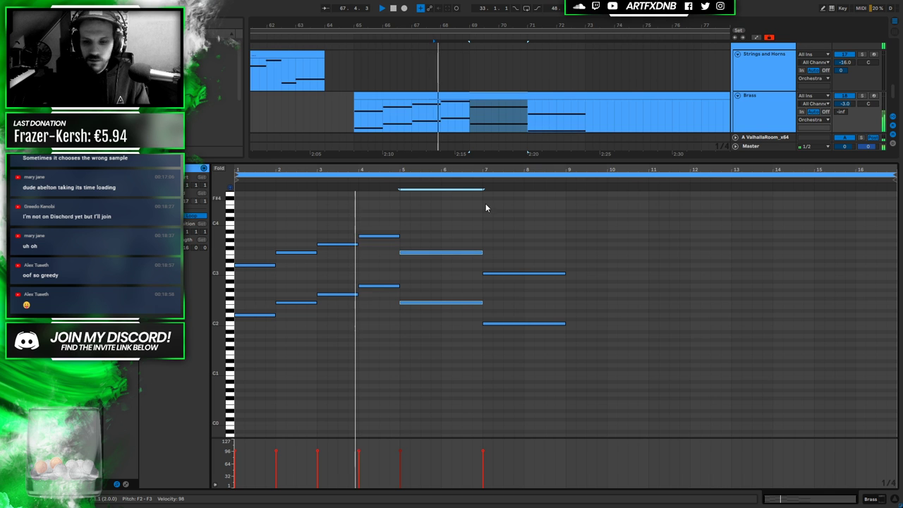
left_click(359, 112)
key("space")
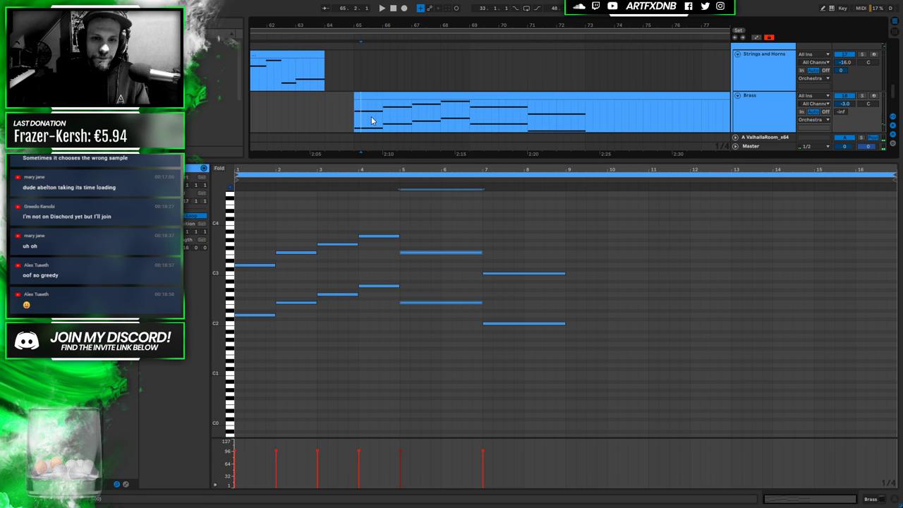
Delete the Brass notes from clip bar 2 onward, lengthen the opening D2–D3 pair to two bars, and play it
left_click_drag(284, 236, 566, 419)
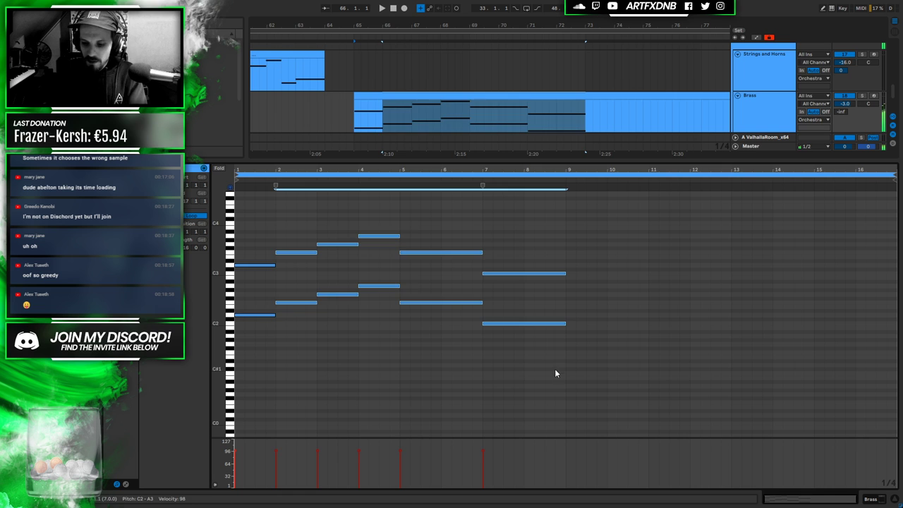
key("Delete")
left_click_drag(308, 256, 257, 368)
left_click_drag(276, 315, 316, 316)
key("space")
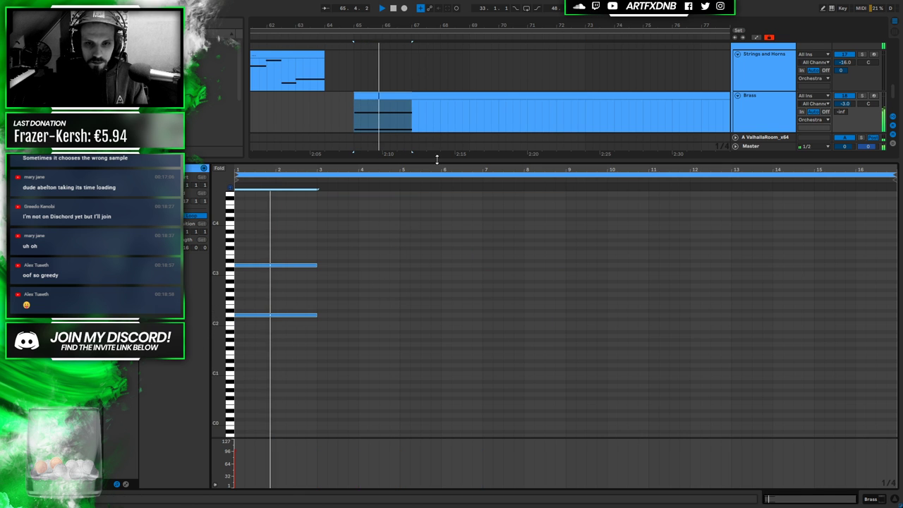
Check the Piano 2 notes, and add two-bar Brass pairs C2–C3 at clip bar 3, F1–F2 at bar 5 and D2–D3 at bar 7
key("shift+Tab")
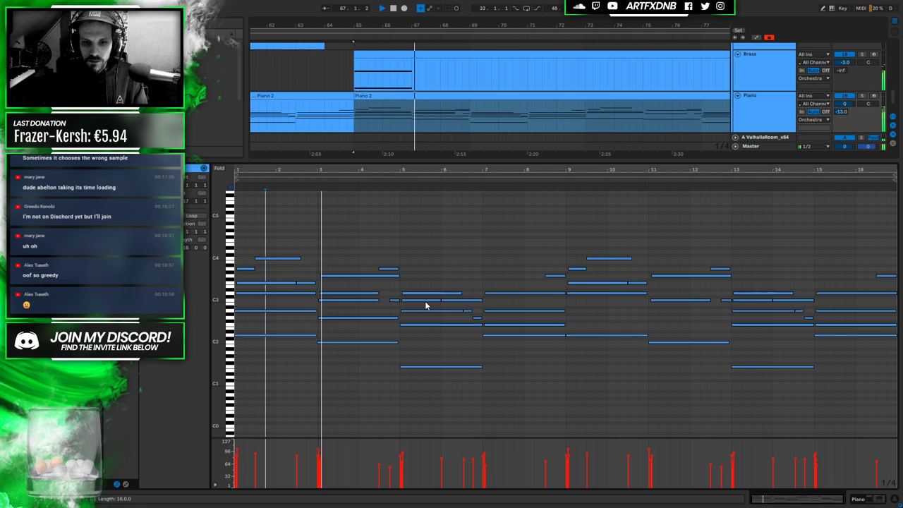
double_click(422, 304)
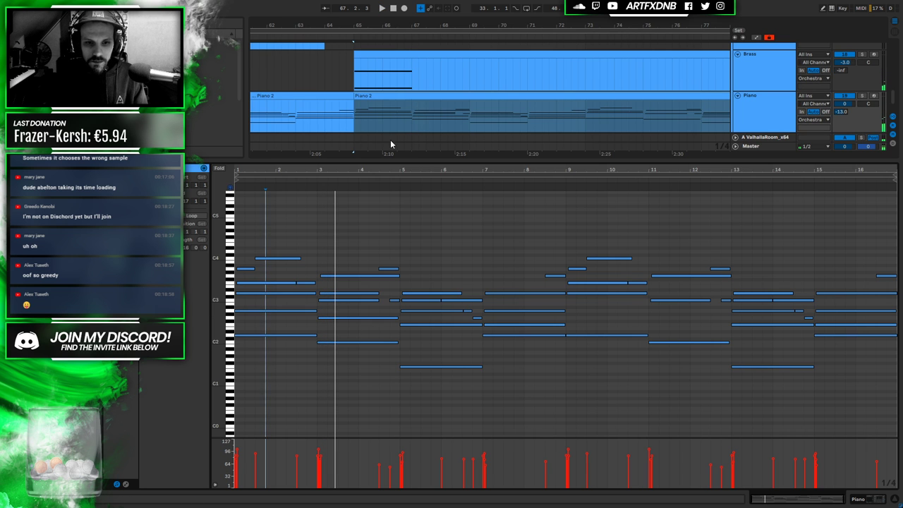
left_click(392, 67)
left_click_drag(264, 215, 437, 354)
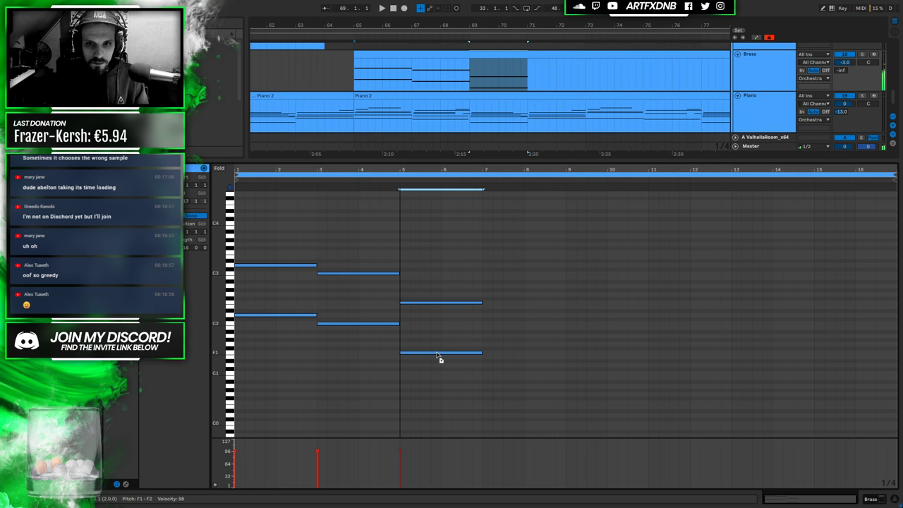
left_click_drag(422, 355, 501, 321)
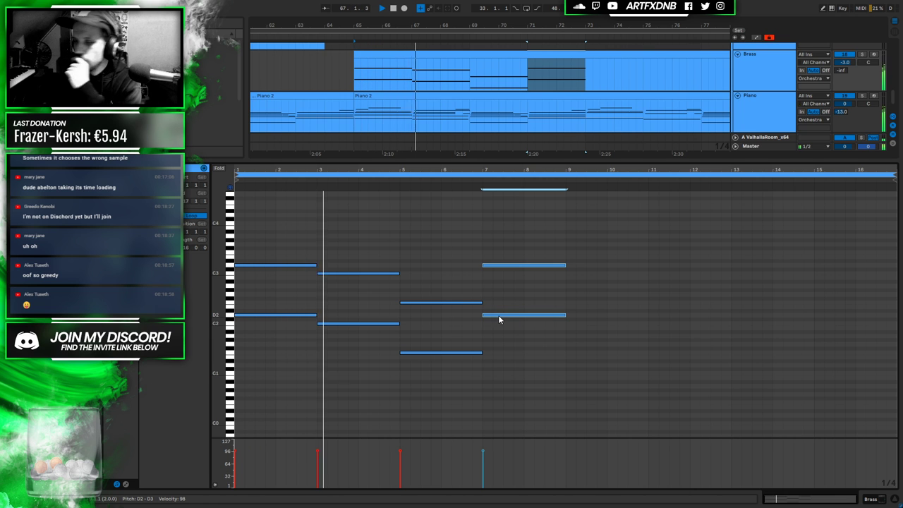
Stop playback and lower the Brass octave pair at clip bar 7 to A1–A2
left_click(511, 220)
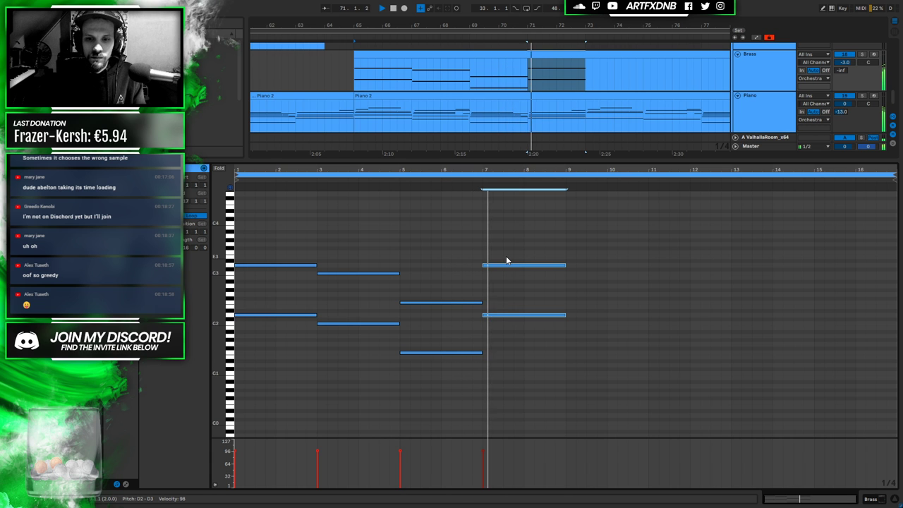
key("space")
left_click_drag(501, 247, 520, 357)
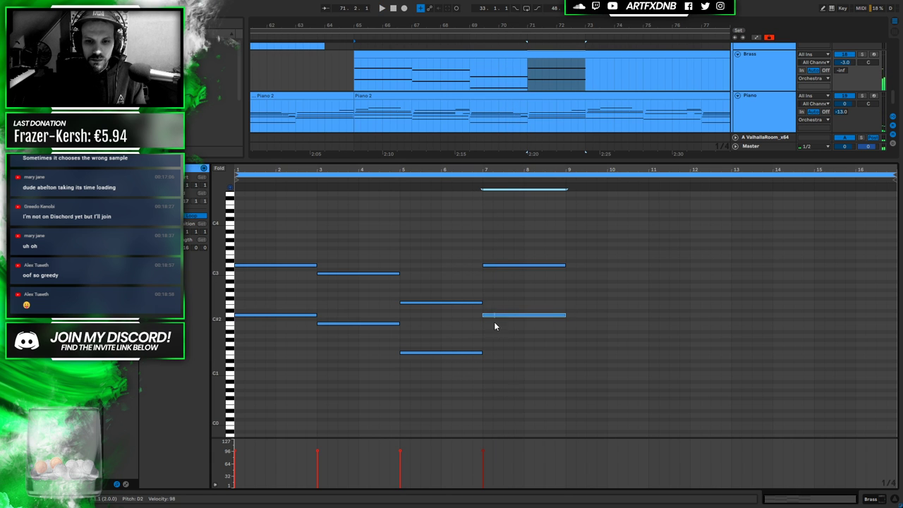
left_click_drag(491, 318, 492, 342)
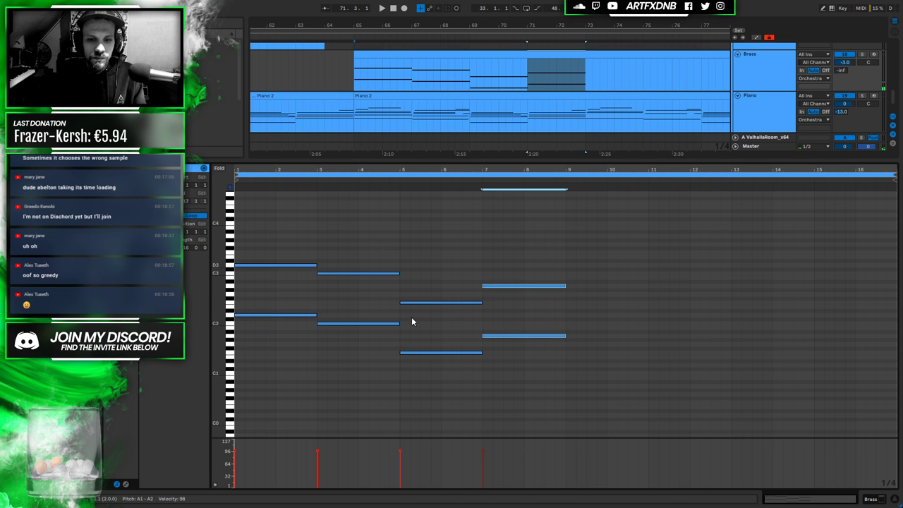
Lower the opening Brass pair by an octave to D1–D2 and audition it
left_click_drag(271, 231, 289, 336)
key("shift+Down")
key("shift+Down")
key("space")
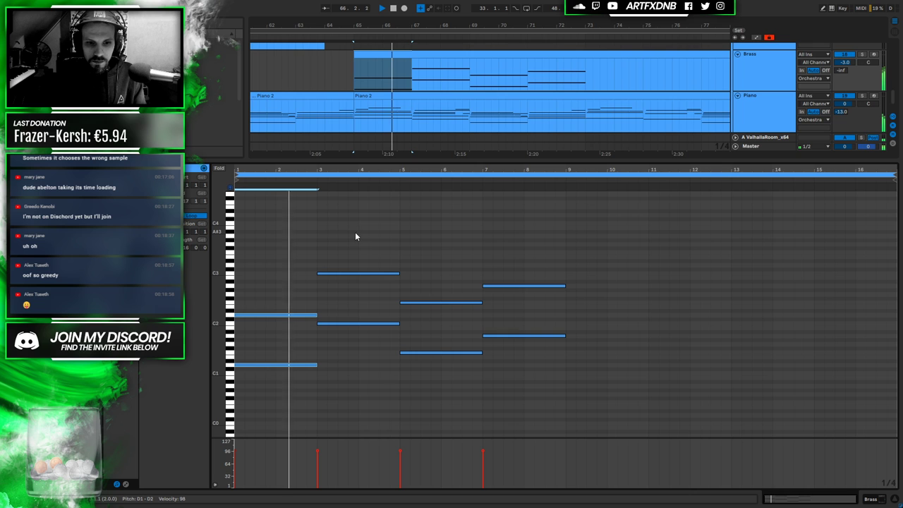
key("space")
Lower the Brass pair at clip bar 3 to G1–G2 and the one at bar 7 to D1–D2, auditioning each change
mouse_move(353, 232)
left_mouse_down()
mouse_move(353, 290)
mouse_move(334, 361)
mouse_move(332, 346)
left_mouse_up()
key("space")
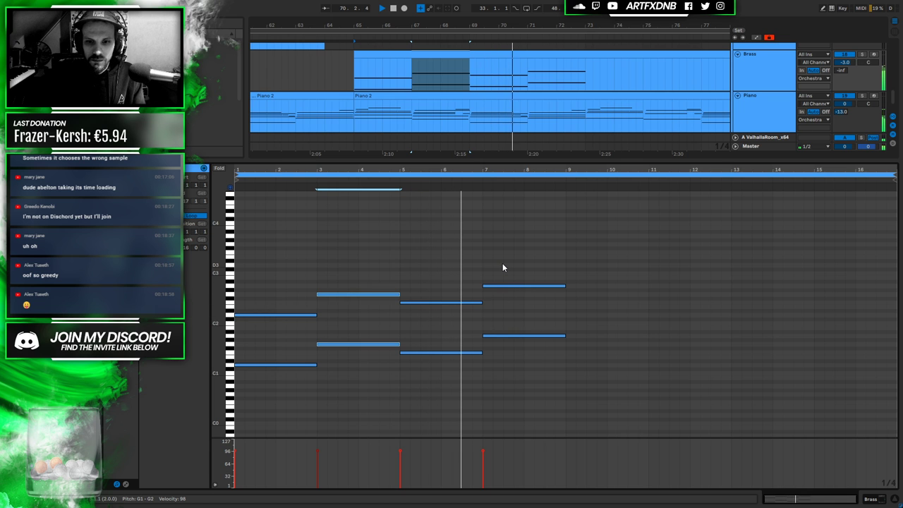
left_click_drag(503, 266, 492, 366)
key("space")
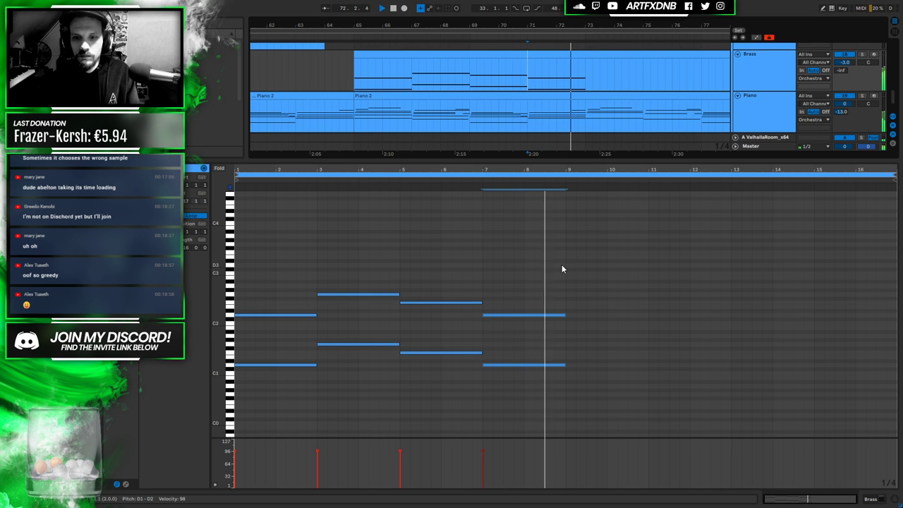
Shorten the Brass octave pair at clip bar 7 to one and a half bars
key("space")
left_click_drag(559, 279, 537, 395)
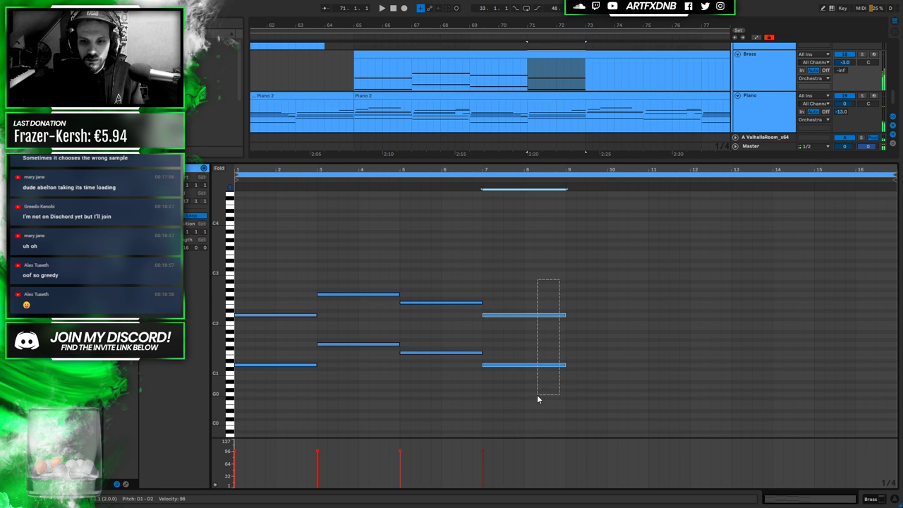
left_click_drag(566, 315, 546, 318)
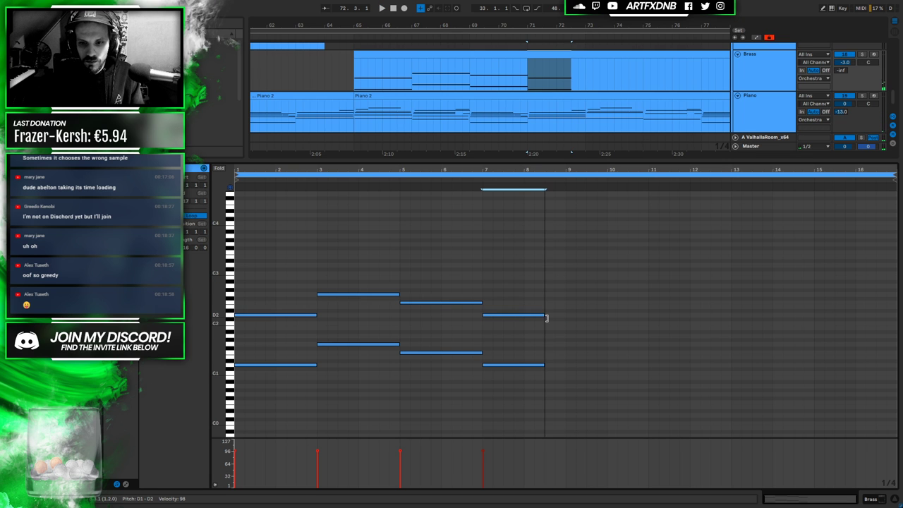
Duplicate the whole Brass phrase so it repeats from clip bar 9, and play it from just before bar 65
left_click_drag(563, 236, 271, 397)
key("ctrl+d")
key("space")
left_click(332, 79)
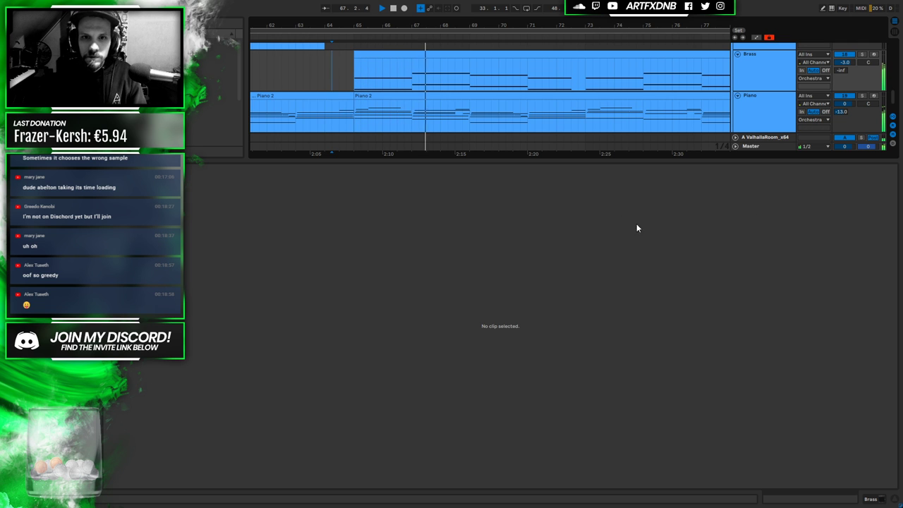
Reopen the Brass clip, try shortening all the two-bar pairs to one and a half bars, and play them
left_click(457, 52)
left_click_drag(793, 246, 313, 346)
left_click_drag(316, 314, 296, 318)
key("space")
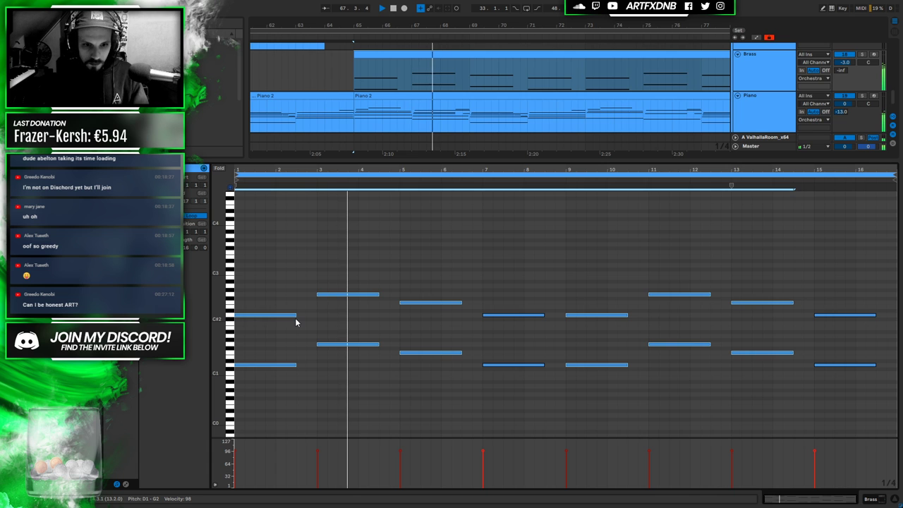
Try the shortened Brass pairs at about one and three-quarter bars, and extend them back to two bars
key("space")
left_click_drag(296, 316, 305, 316)
key("space")
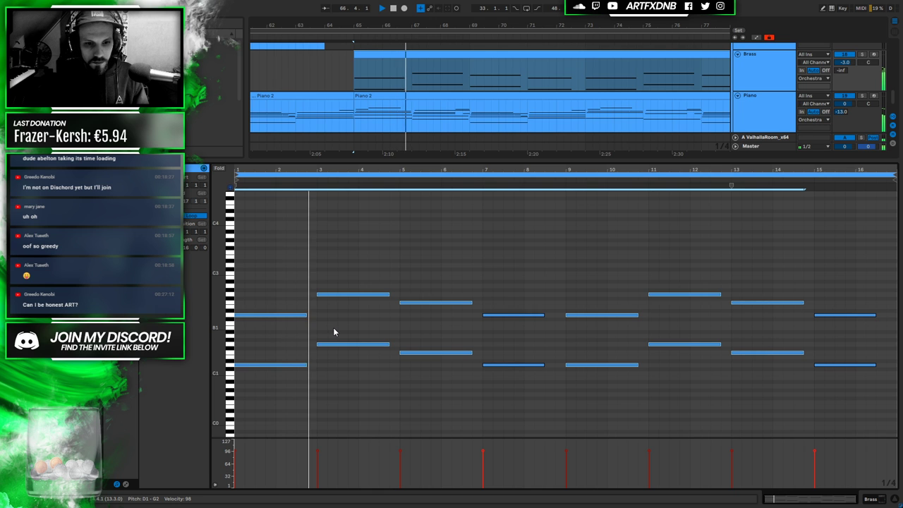
left_click(306, 316)
key("space")
left_click_drag(307, 316, 314, 319)
Show the Brass clip's envelopes and choose the MIDI Ctrl Modulation envelope
left_click(125, 484)
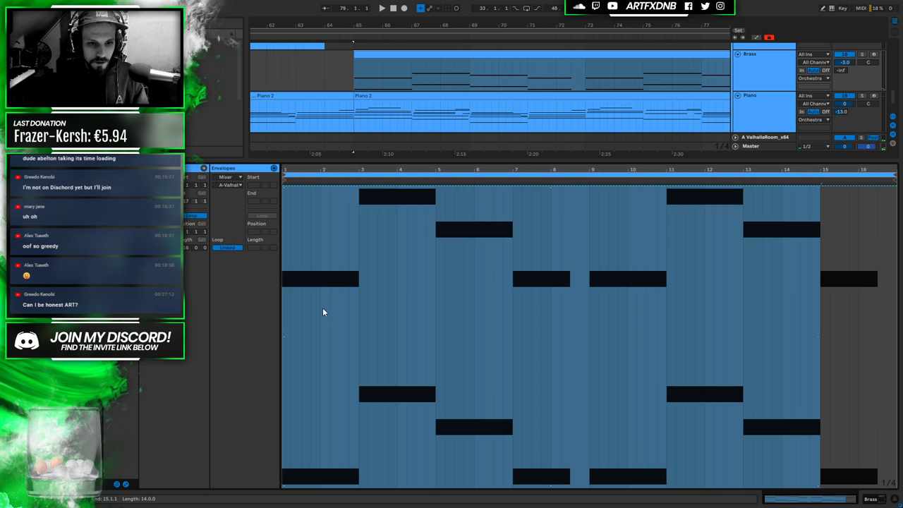
left_click(305, 252)
left_click(227, 177)
left_click(229, 190)
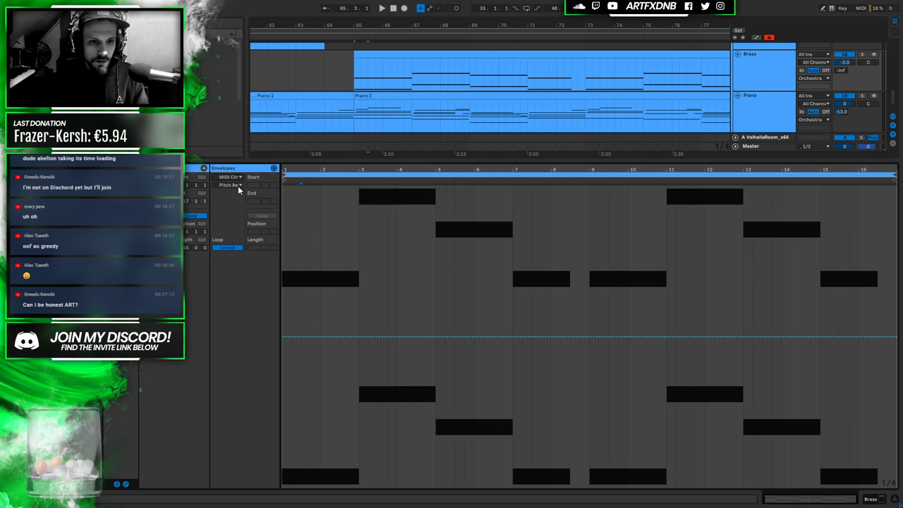
left_click(231, 185)
left_click(237, 206)
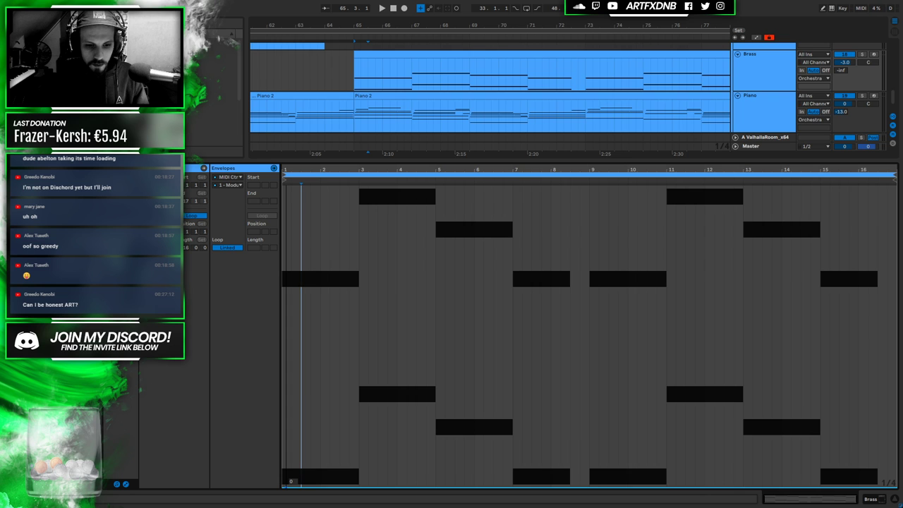
Draw a Modulation swell over the first two clip bars, rising from about 75 to 122 and dropping to about 60 at bar 3
left_click_drag(294, 490, 360, 489)
key("space")
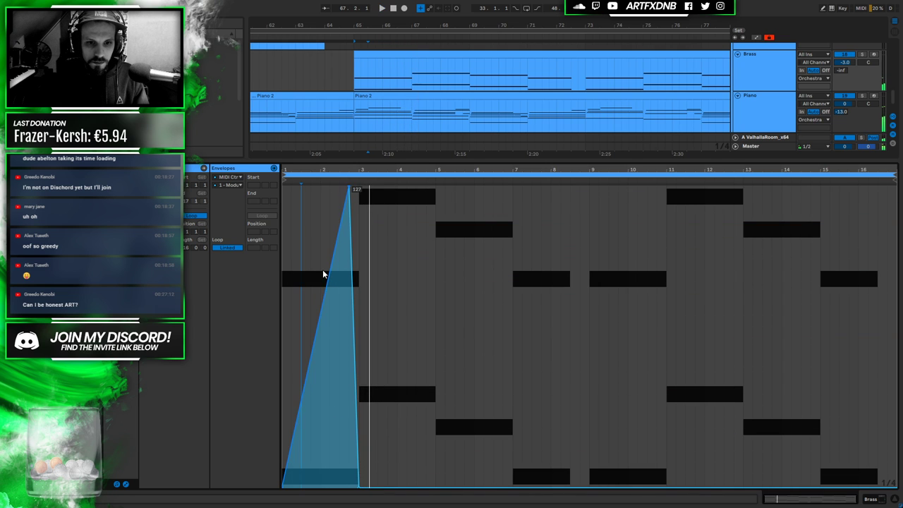
left_click_drag(304, 396, 286, 287)
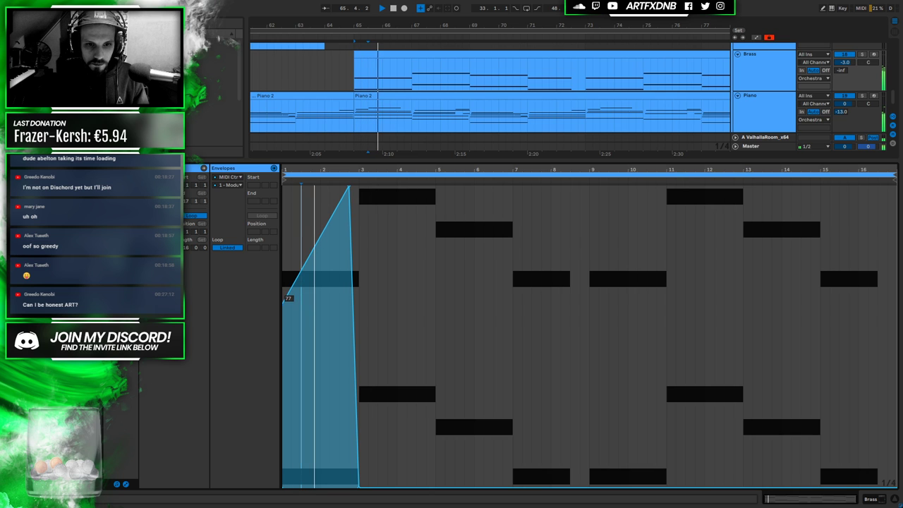
left_click_drag(353, 189, 355, 189)
left_click_drag(524, 158, 524, 166)
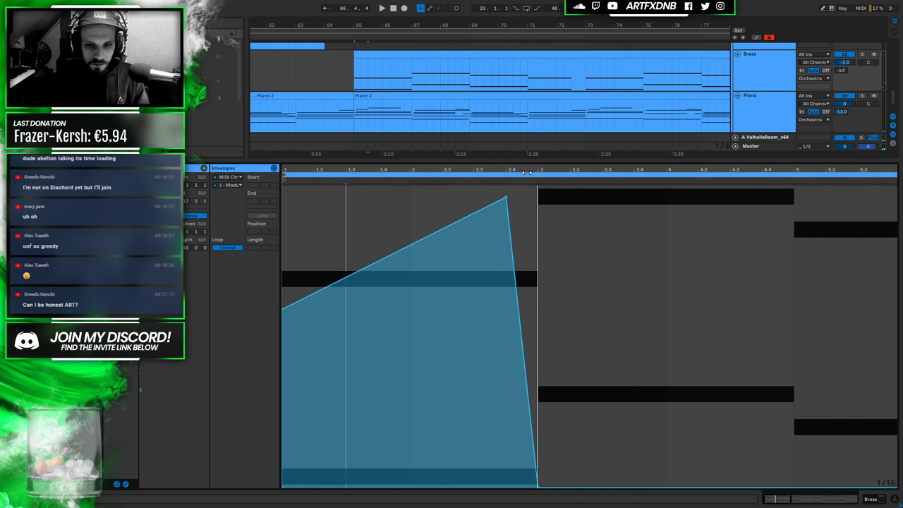
left_click_drag(539, 492, 539, 324)
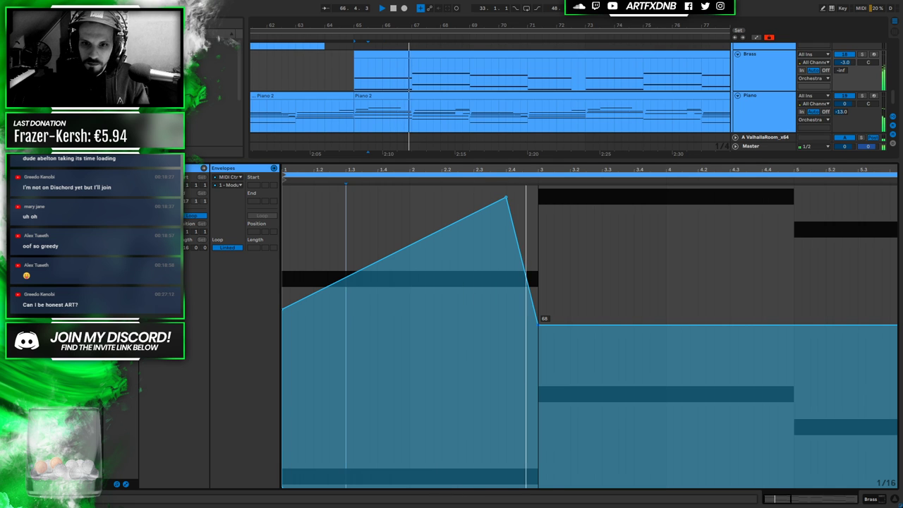
left_click_drag(539, 323, 539, 344)
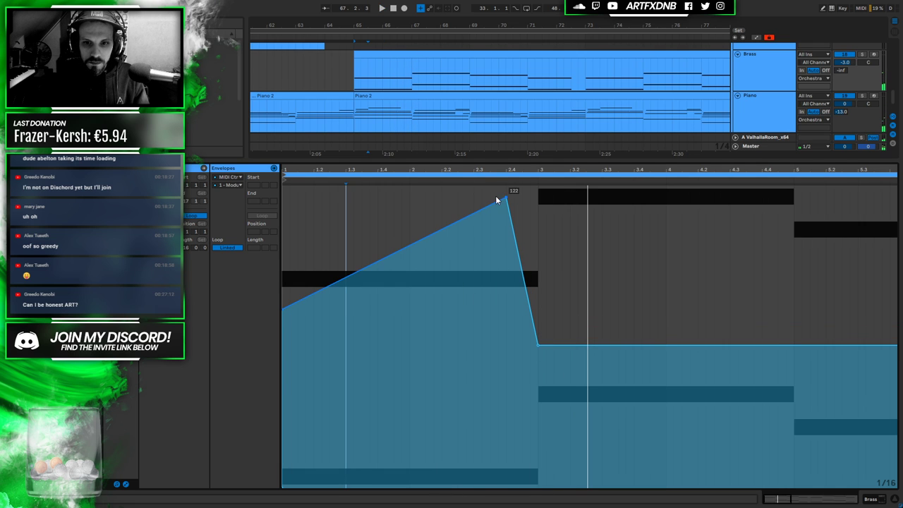
Move the swell's peak to 2.3, curve both slopes, and lower its starting value to about 65
left_click_drag(506, 198, 474, 197)
left_click_drag(419, 229, 508, 233)
left_click_drag(538, 345, 537, 339)
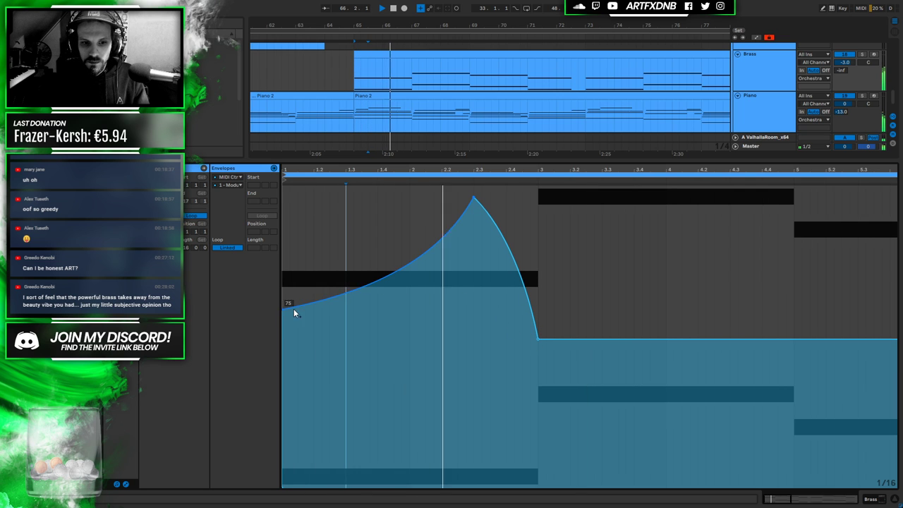
left_click_drag(282, 308, 283, 331)
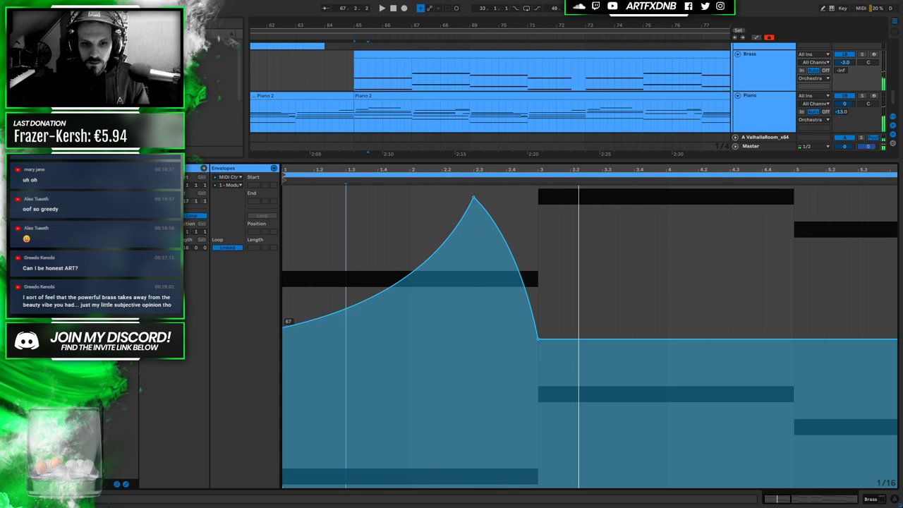
left_click_drag(407, 277, 438, 255)
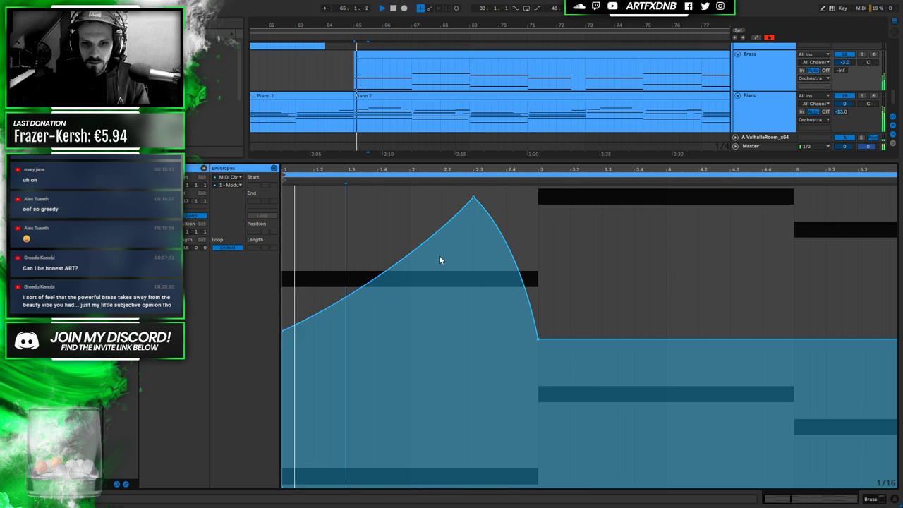
Duplicate the two-bar Modulation swell so it repeats up to clip bar 9
left_click(531, 223)
left_click_drag(513, 230, 285, 226)
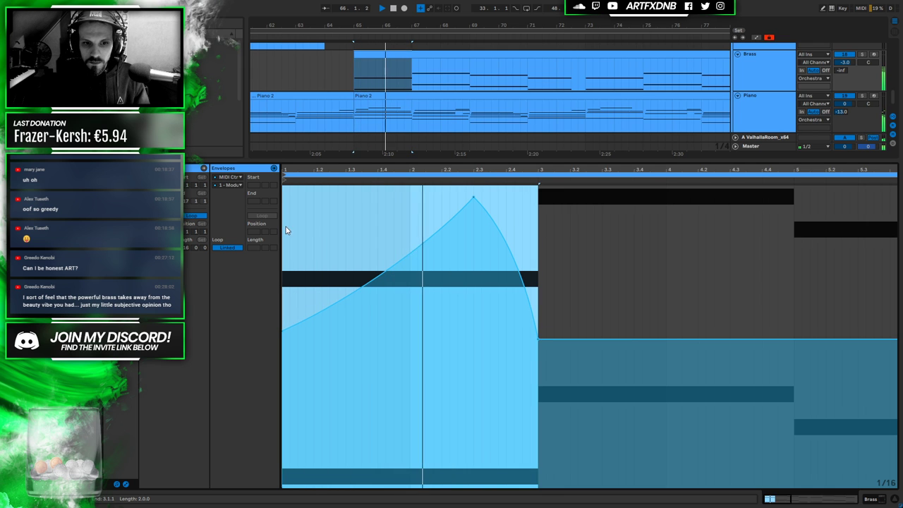
key("ctrl+d")
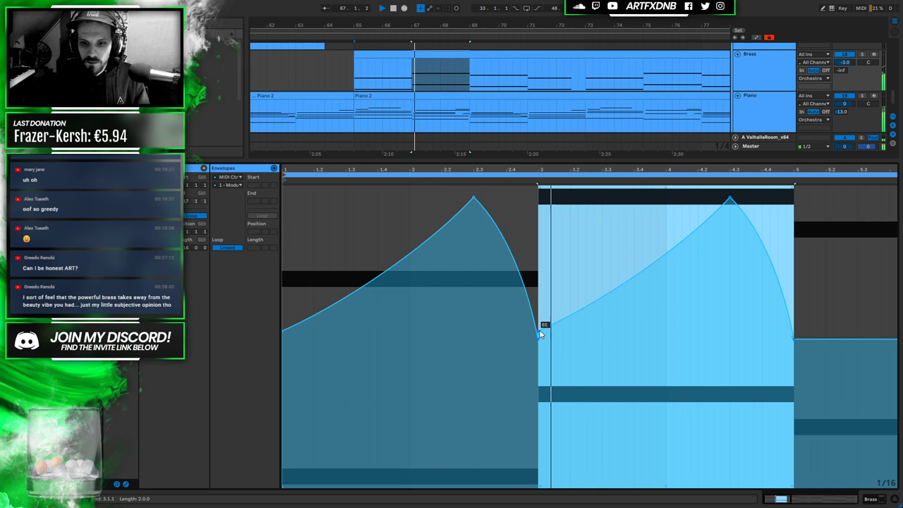
left_click(540, 291)
left_click_drag(794, 228, 292, 239)
key("ctrl+d")
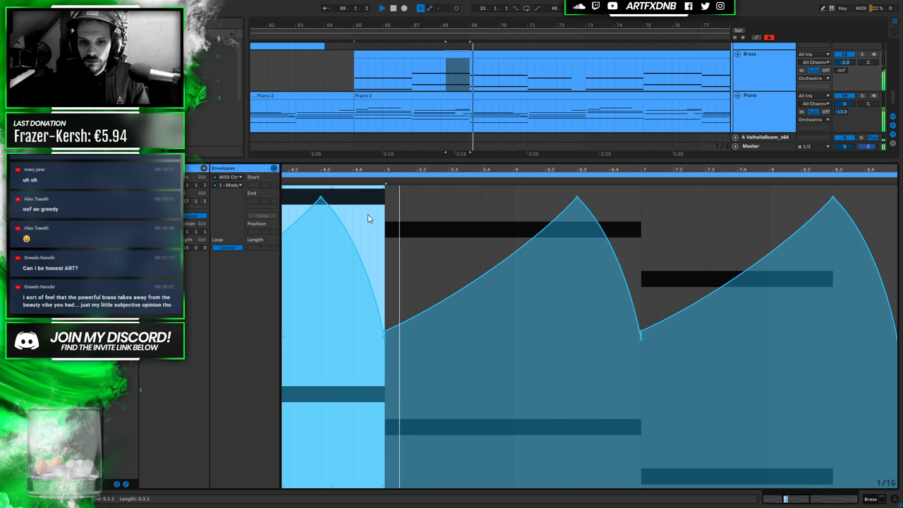
scroll(538, 257, "down", 3)
scroll(538, 256, "down", 1)
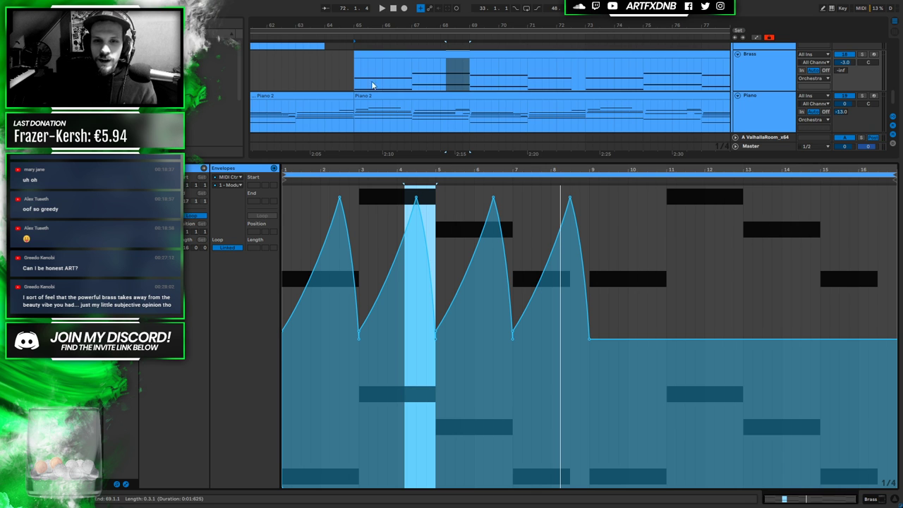
Examine the Piano 2 notes, the Bass Koto track and the Brass clip in the arrangement around bar 65
left_click(359, 120)
scroll(415, 120, "down", 5)
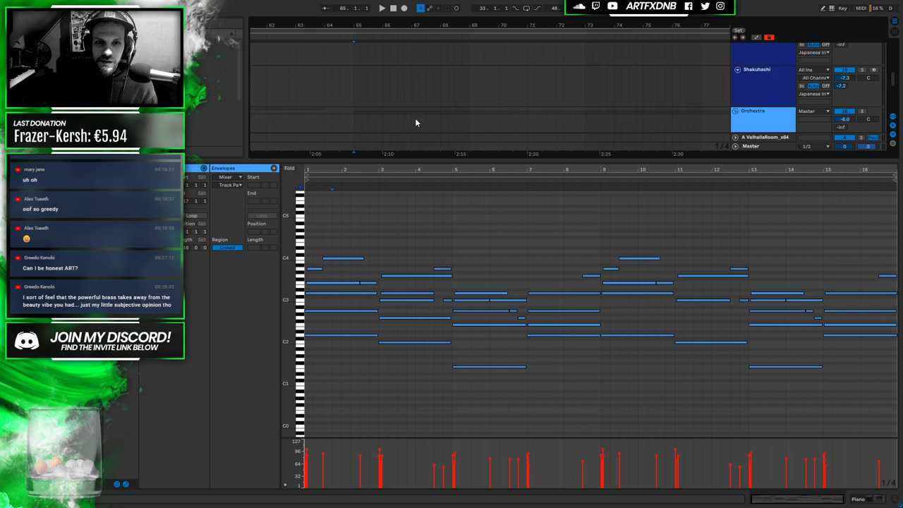
scroll(409, 106, "up", 2)
left_click(410, 81)
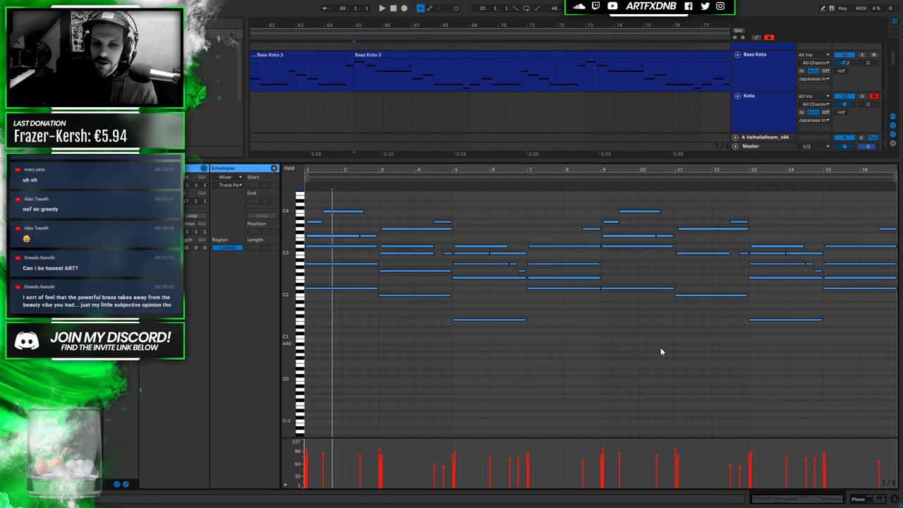
left_click(863, 499)
scroll(482, 295, "down", 3)
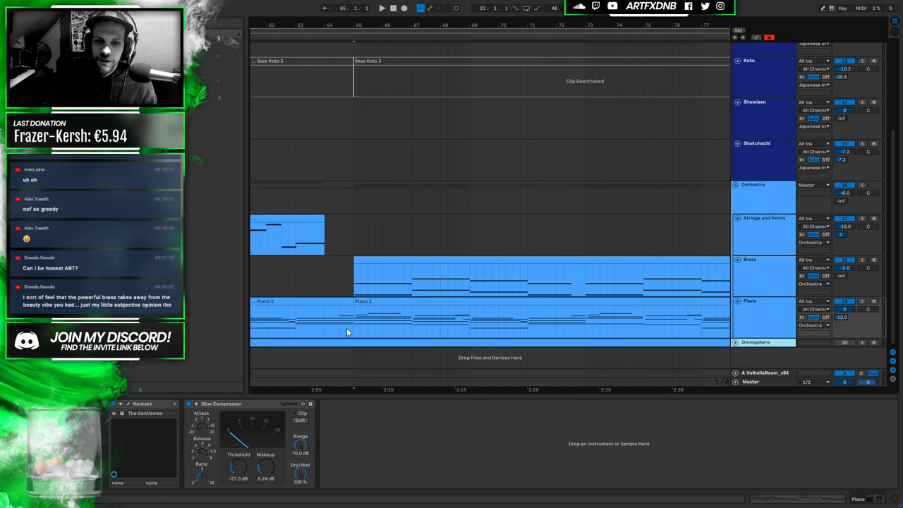
left_click_drag(374, 286, 713, 293)
mouse_move(426, 24)
left_mouse_down()
mouse_move(428, 8)
mouse_move(430, 18)
left_mouse_up()
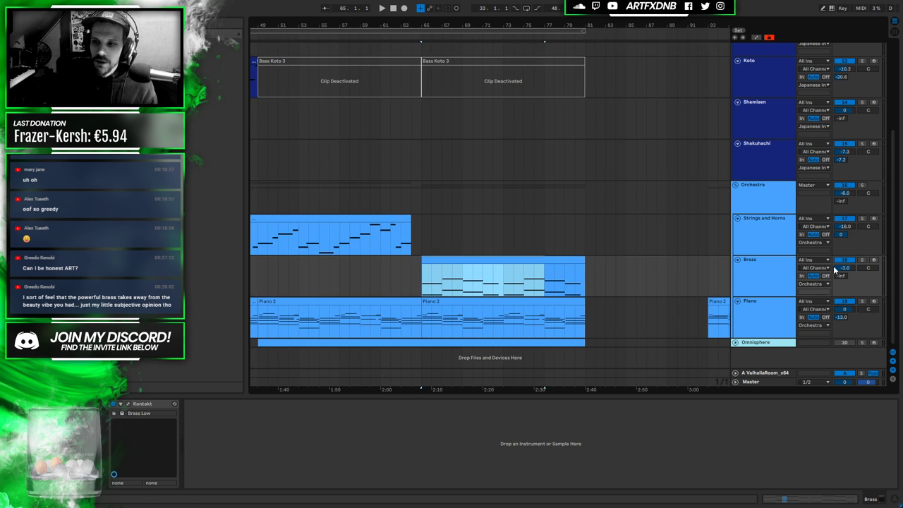
left_click(405, 271)
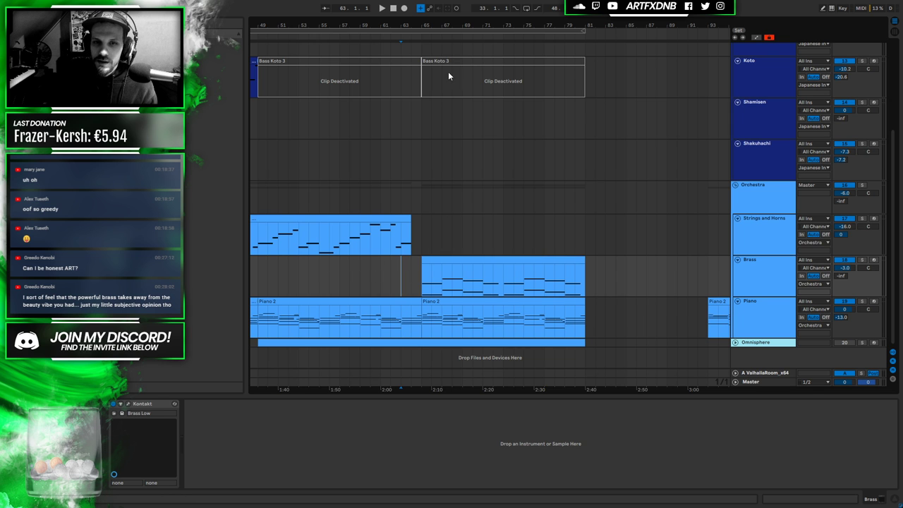
Survey the Japanese and Orchestra tracks across the arrangement, and select the Bass Koto 3 clip at bar 65
key("minus")
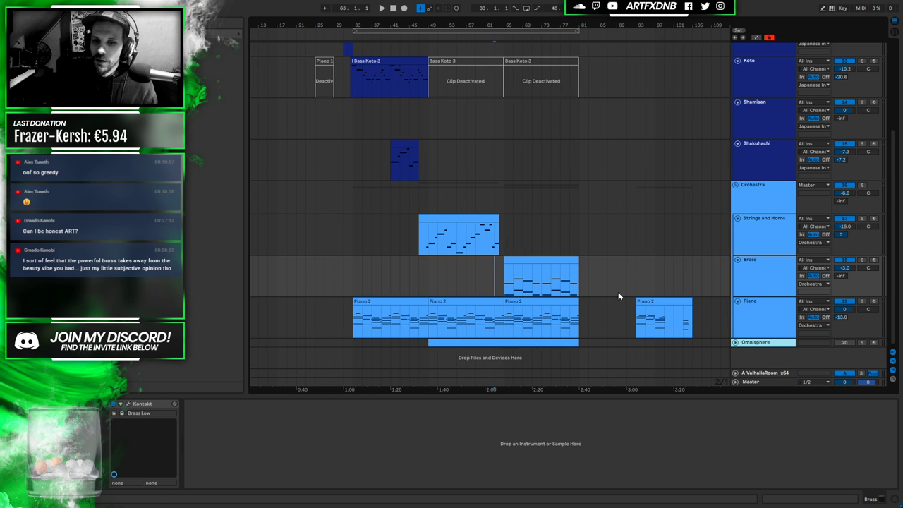
scroll(595, 299, "up", 2)
scroll(493, 302, "up", 3)
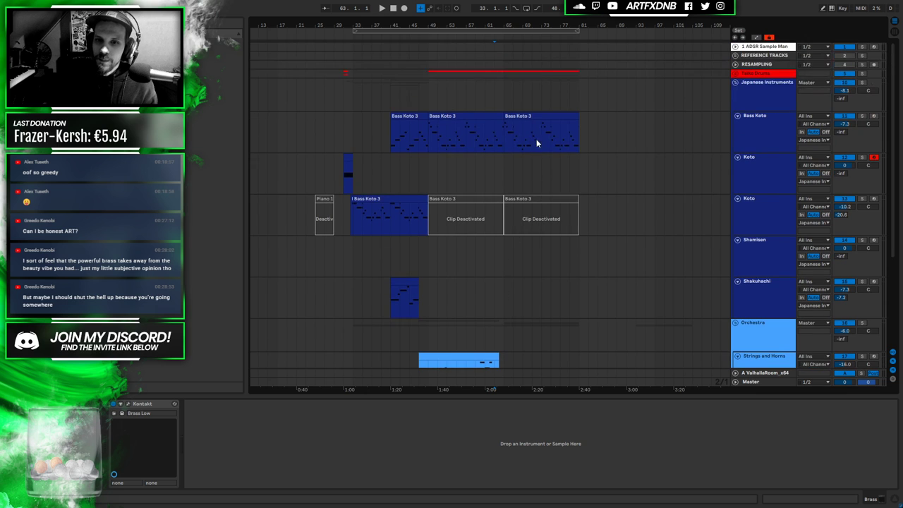
left_click(533, 117)
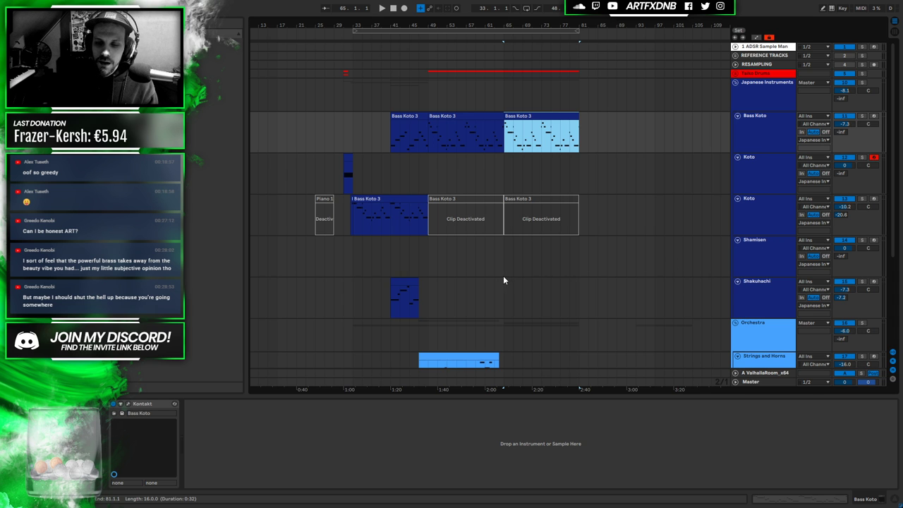
scroll(638, 210, "down", 5)
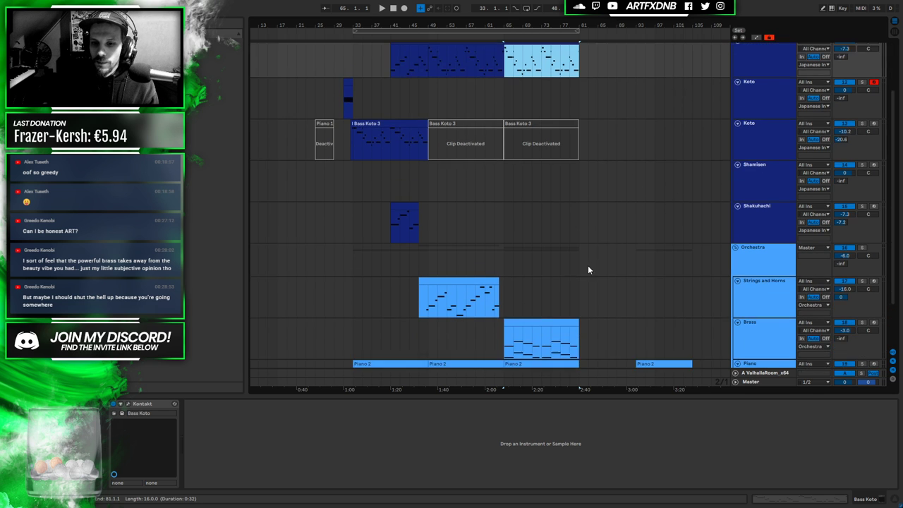
Examine how the Strings and Horns, Brass and Bass Koto clips are laid out on either side of bar 65
scroll(544, 268, "up", 3)
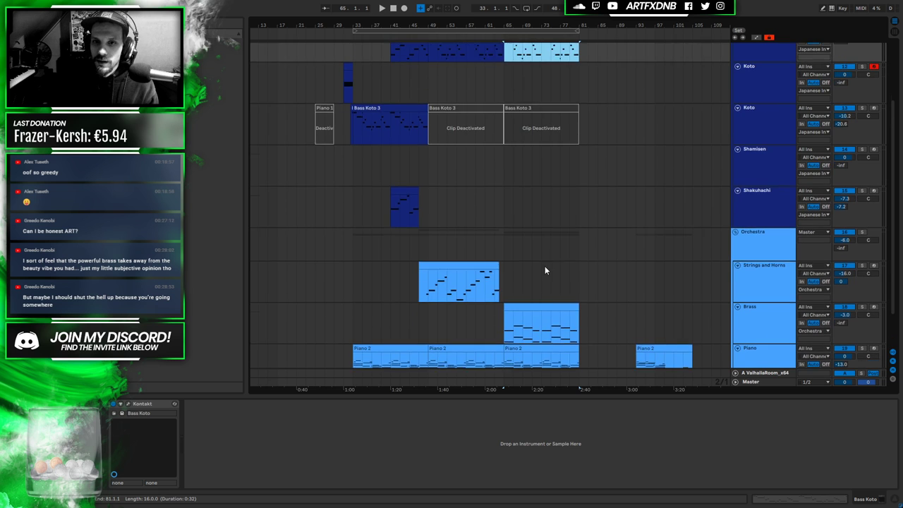
scroll(540, 254, "down", 3)
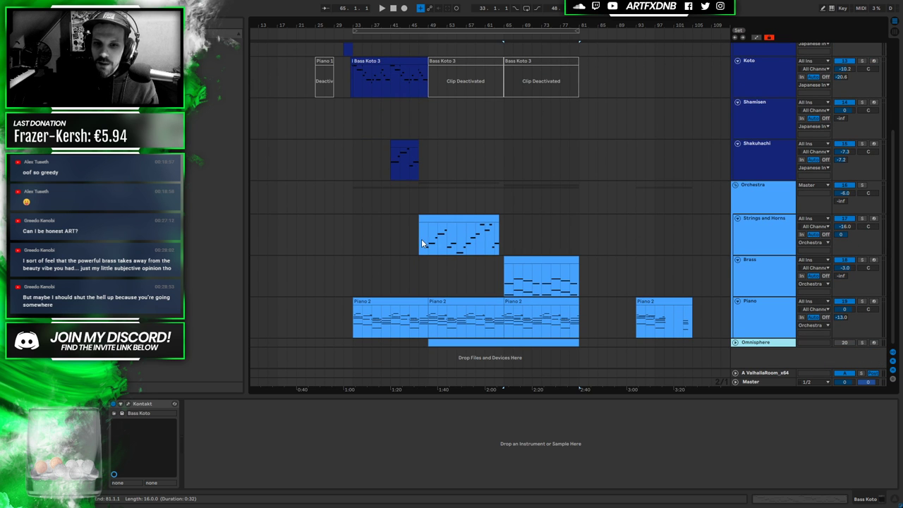
left_click_drag(422, 245, 508, 245)
scroll(548, 299, "up", 2)
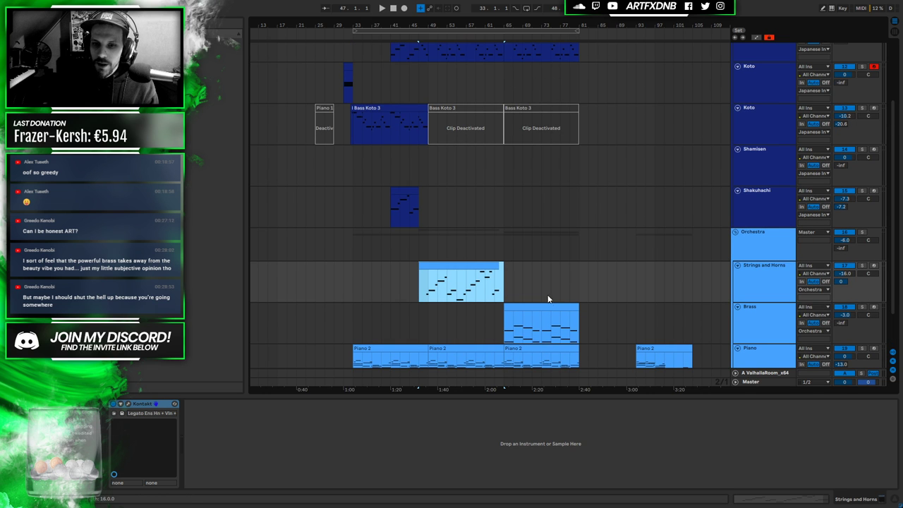
scroll(540, 319, "down", 2)
scroll(478, 161, "up", 4)
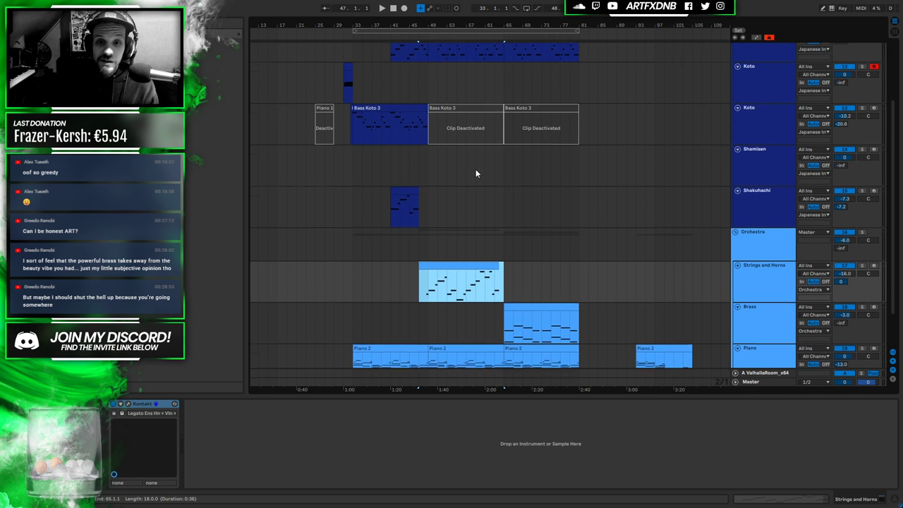
scroll(525, 118, "up", 2)
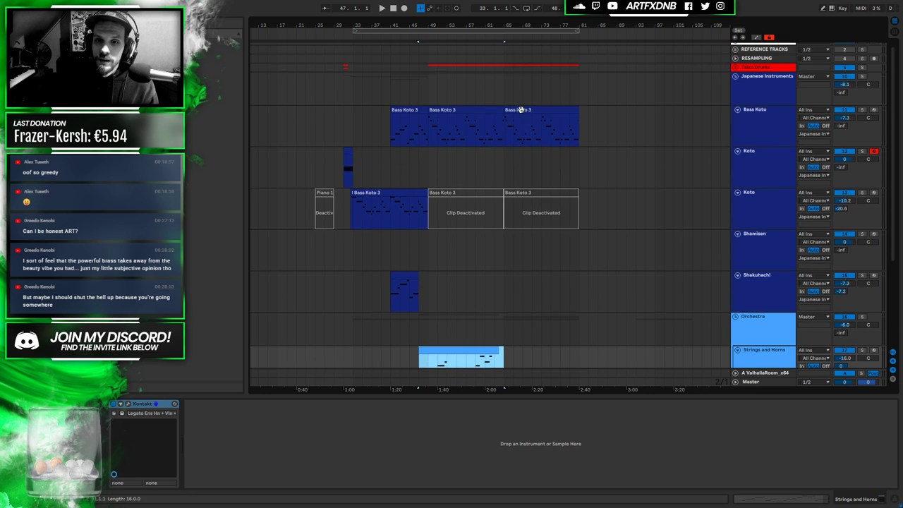
left_click(519, 134)
scroll(548, 323, "down", 4)
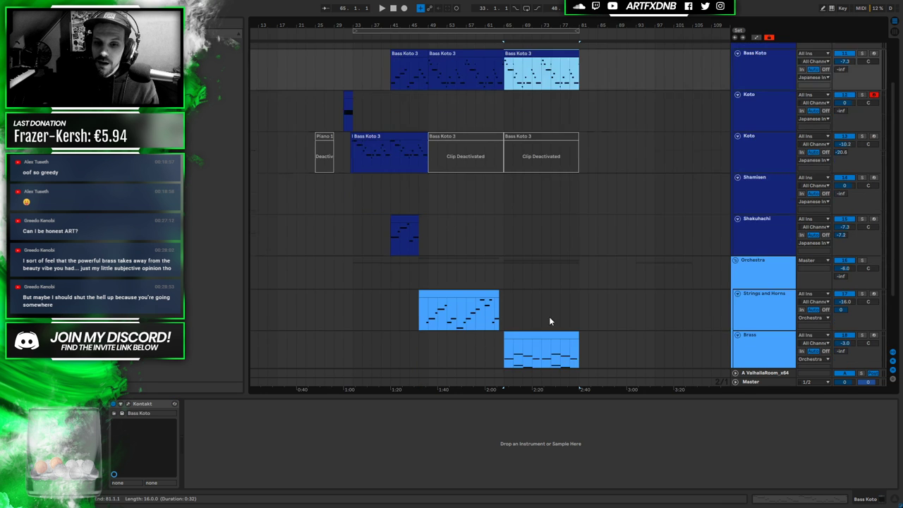
scroll(554, 250, "up", 3)
scroll(568, 151, "up", 1)
Review the Taiko Drums, Bass Koto and Koto sections between bars 31 and 91 by marking successive time ranges
left_click_drag(502, 73, 580, 75)
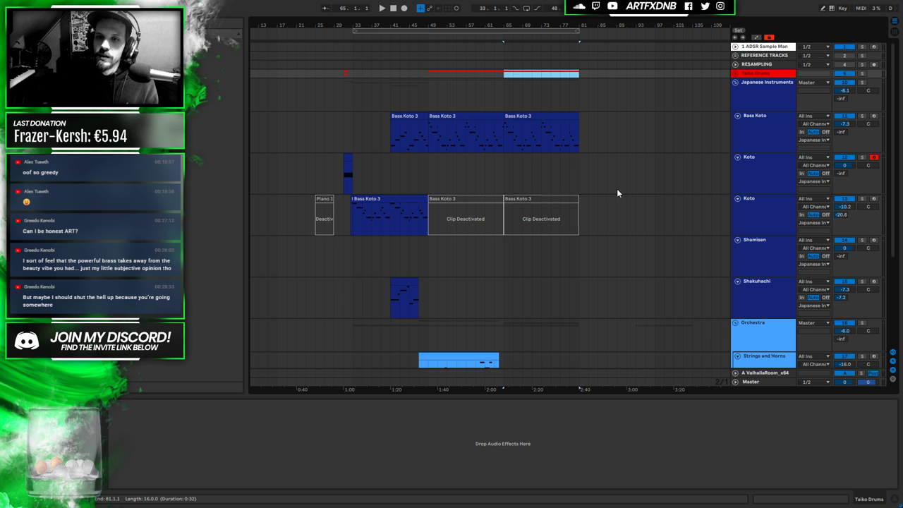
left_click_drag(570, 73, 591, 73)
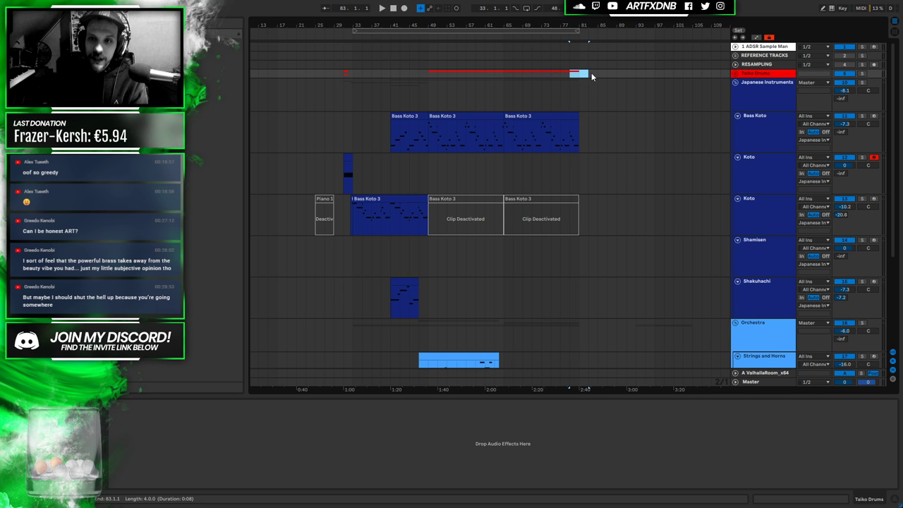
left_click(526, 130)
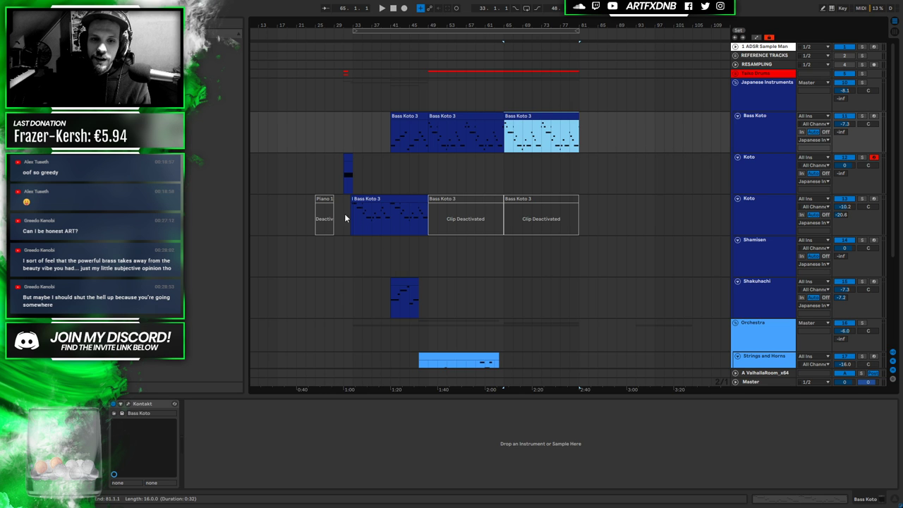
left_click_drag(355, 216, 411, 217)
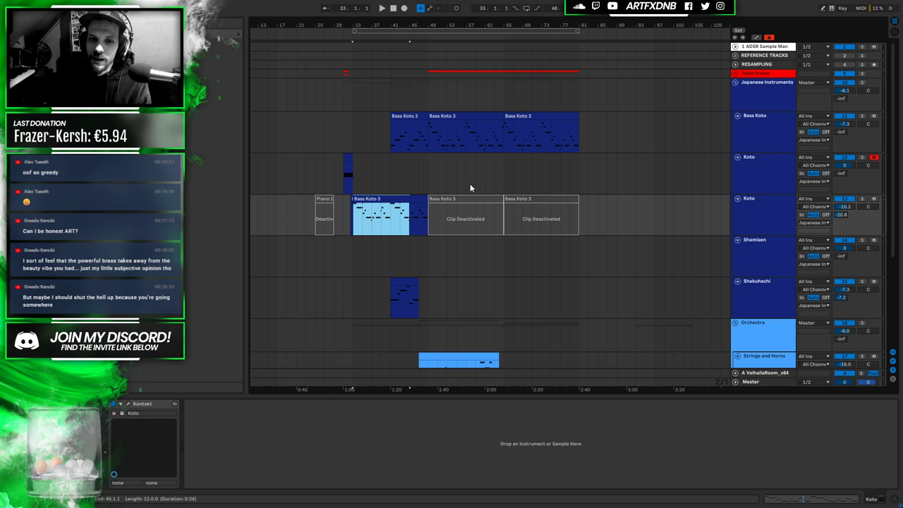
left_click_drag(579, 129, 626, 131)
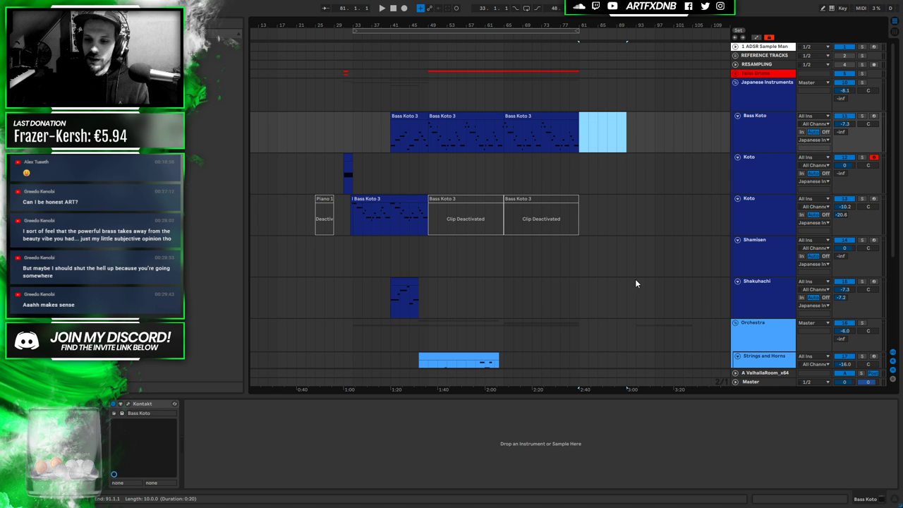
left_click_drag(340, 170, 626, 126)
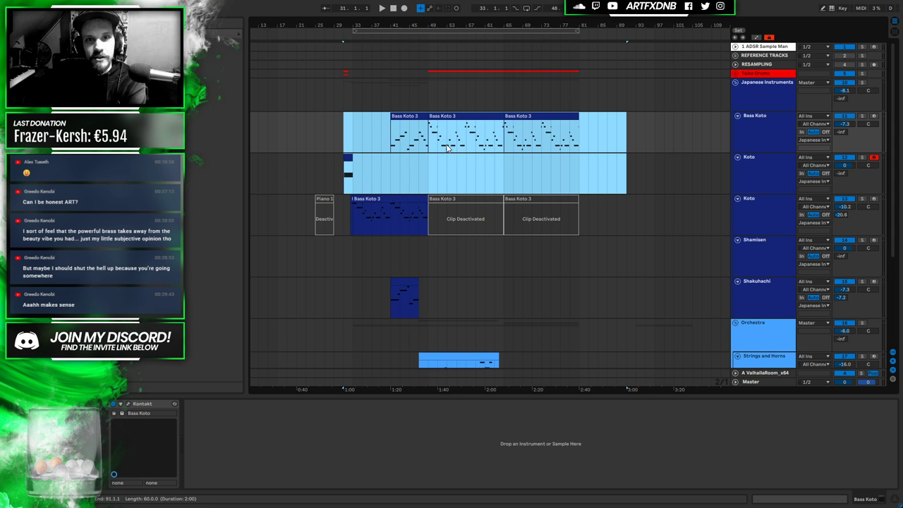
left_click_drag(502, 134, 579, 143)
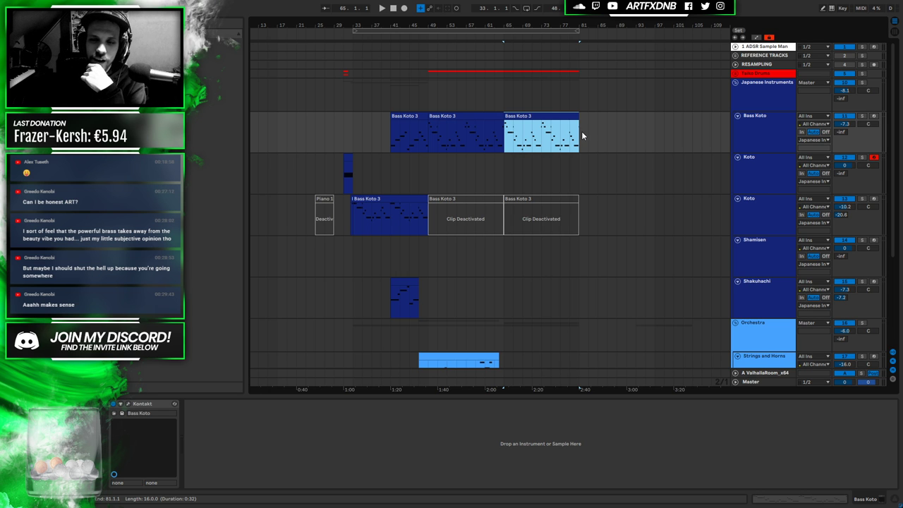
left_click_drag(580, 132, 606, 133)
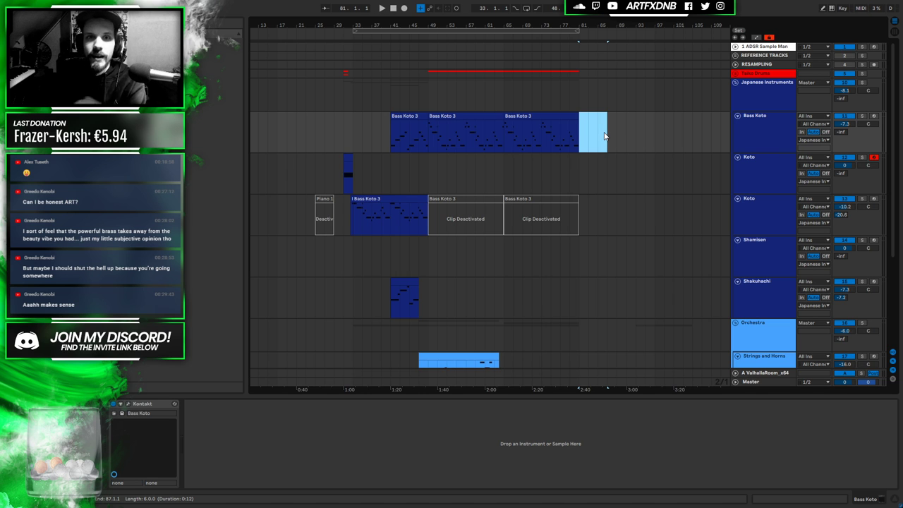
left_click(616, 134)
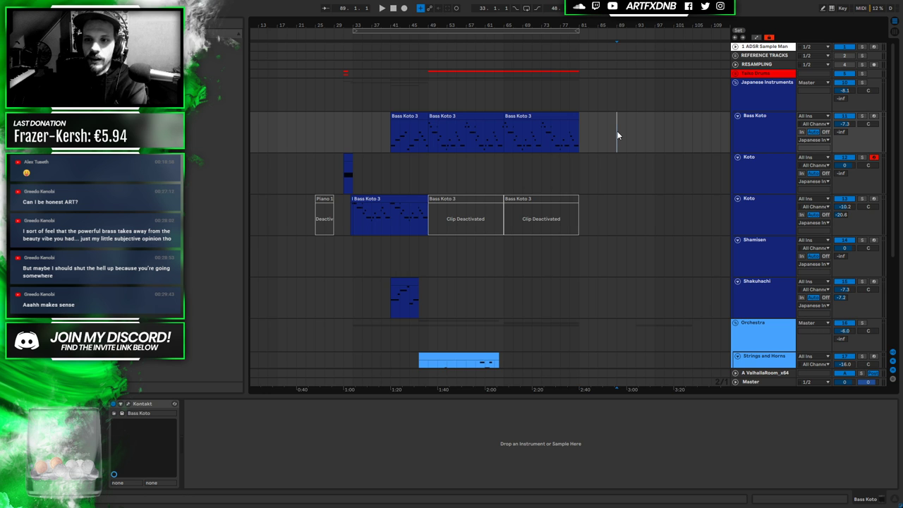
left_click(354, 129)
left_click_drag(353, 129, 580, 207)
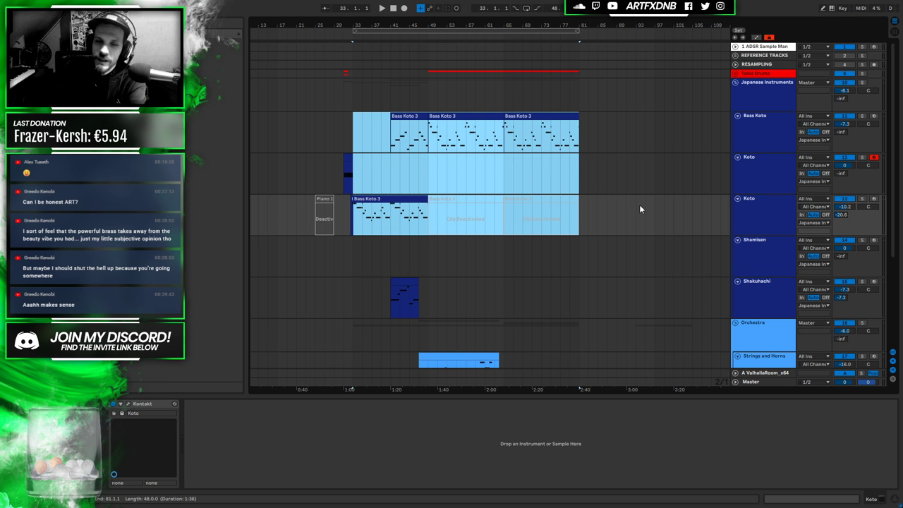
left_click(345, 127)
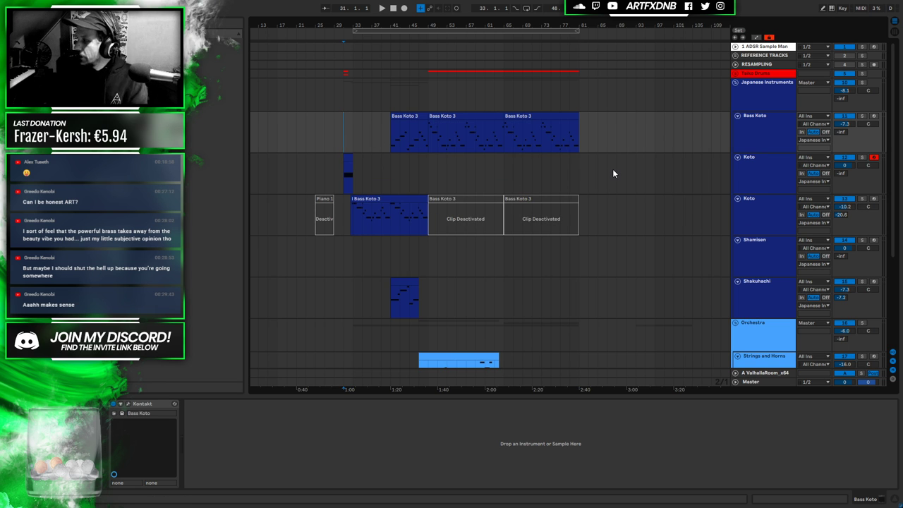
Collapse the Japanese instrument tracks and fold the Japanese Instruments and Orchestra groups
left_click(737, 116)
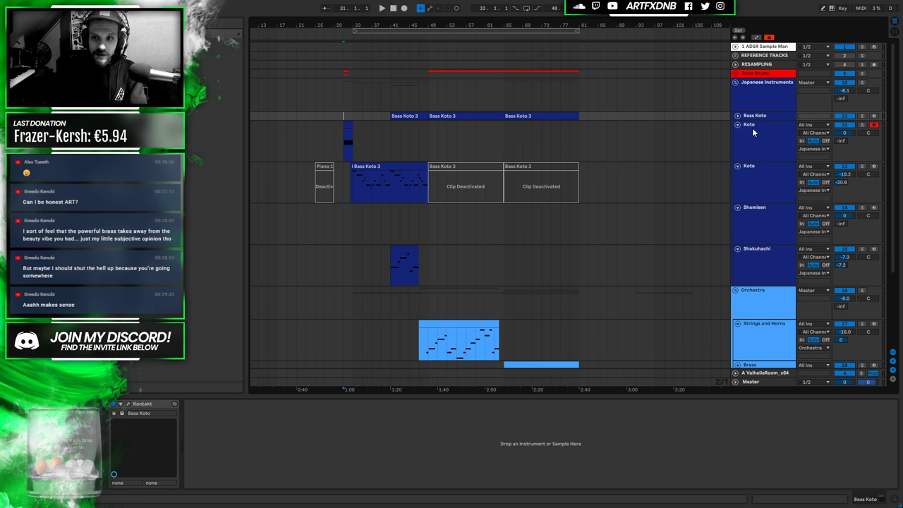
left_click(738, 124)
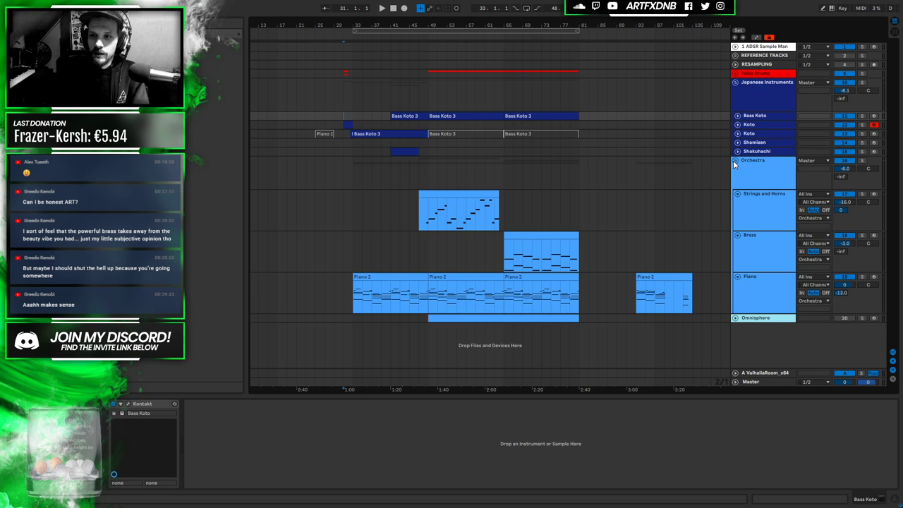
left_click(734, 82)
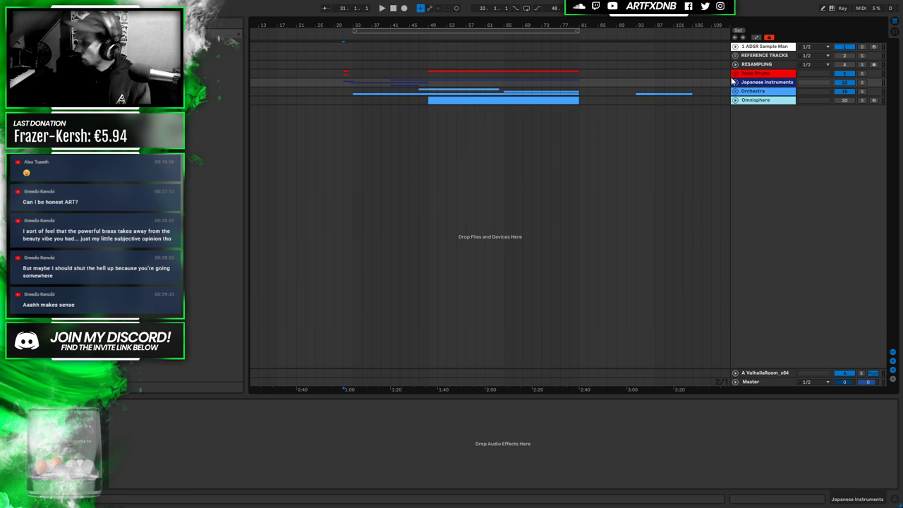
Extend the arrangement loop's start back to bar 31, select the looped section and play it back
left_click(343, 73)
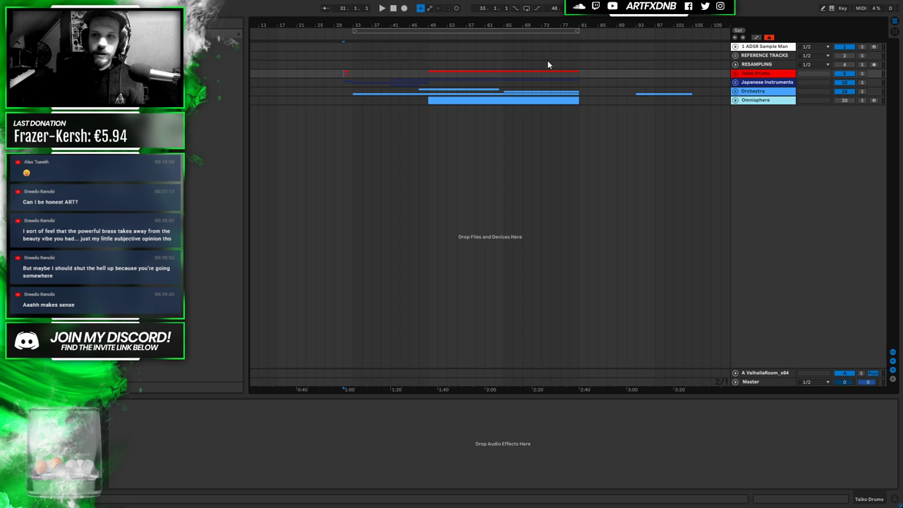
left_click_drag(356, 30, 344, 30)
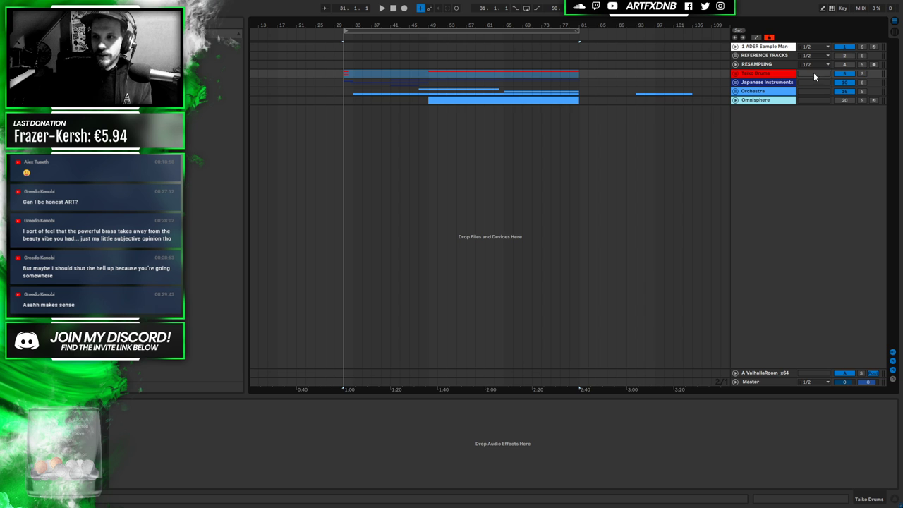
left_click(375, 32)
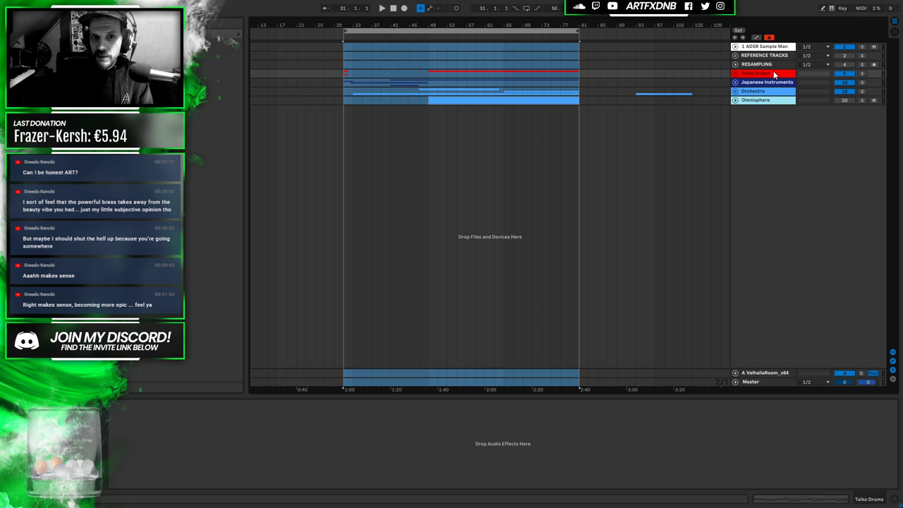
key("space")
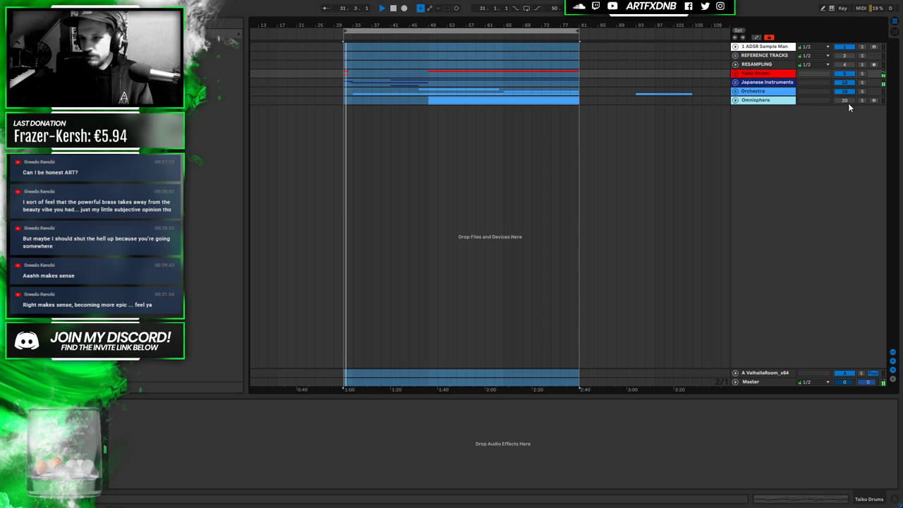
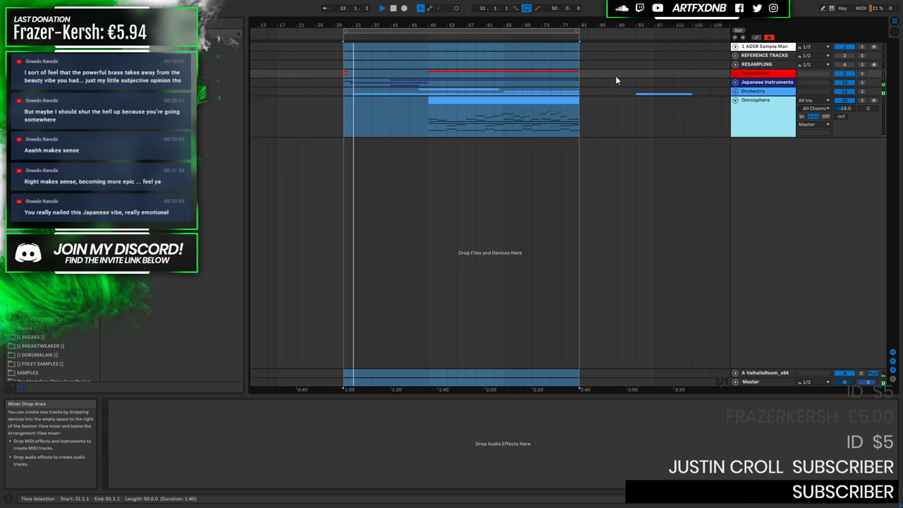
left_click(394, 9)
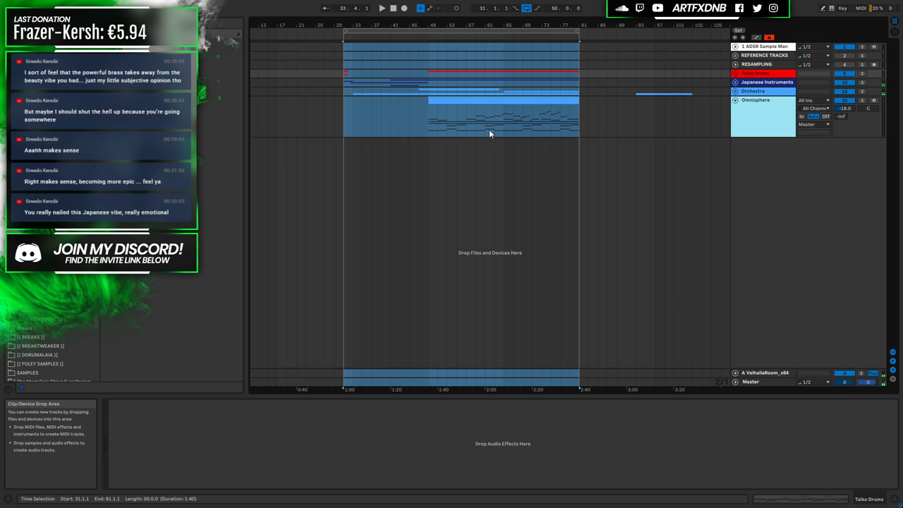
Unfold the Orchestra group and compare the Brass clip from bar 65 with the Omnisphere clip, leaving the Omnisphere clip selected
left_click(533, 116)
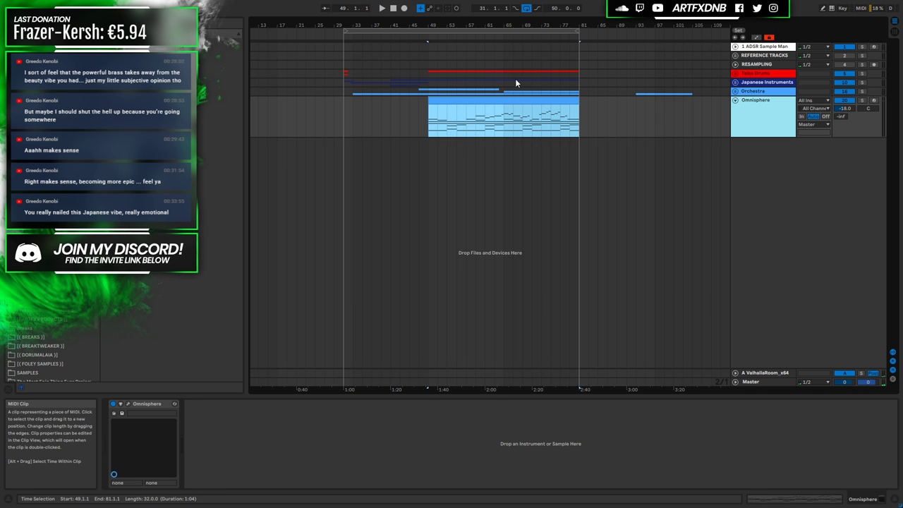
left_click(503, 119)
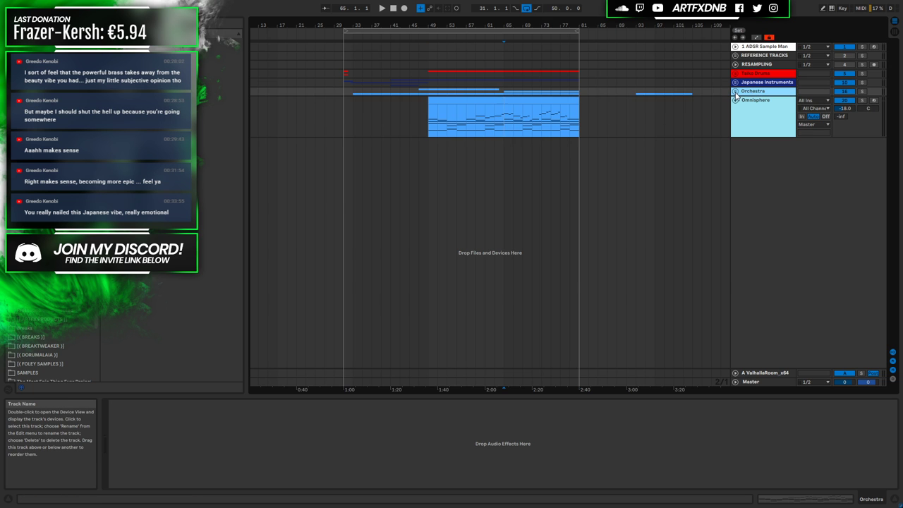
left_click(735, 91)
left_click(529, 161)
left_click(531, 166)
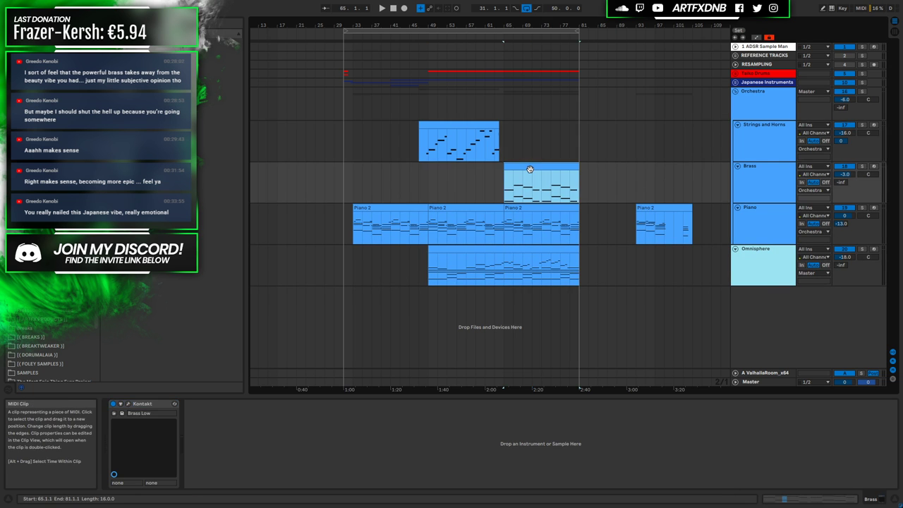
left_click(505, 248)
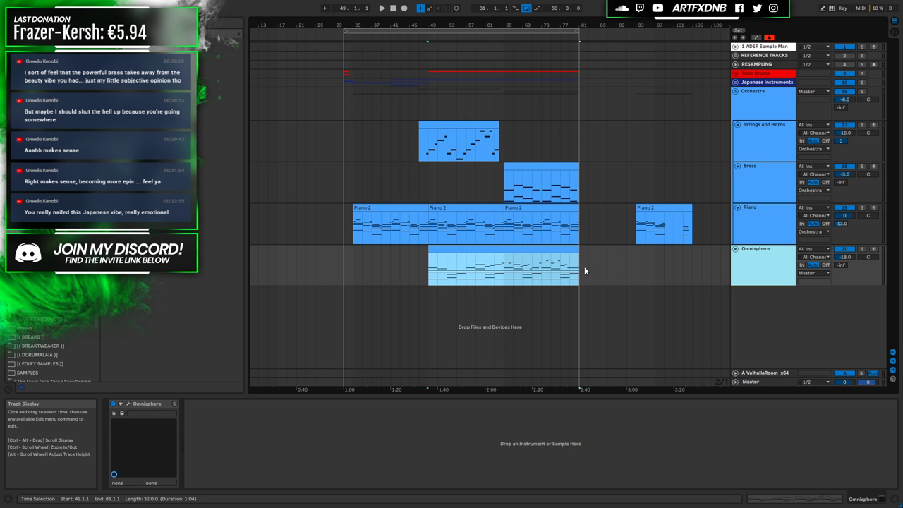
Solo the Omnisphere track and audition its part from bar 49, with bars 49 to 65 selected
left_click(862, 250)
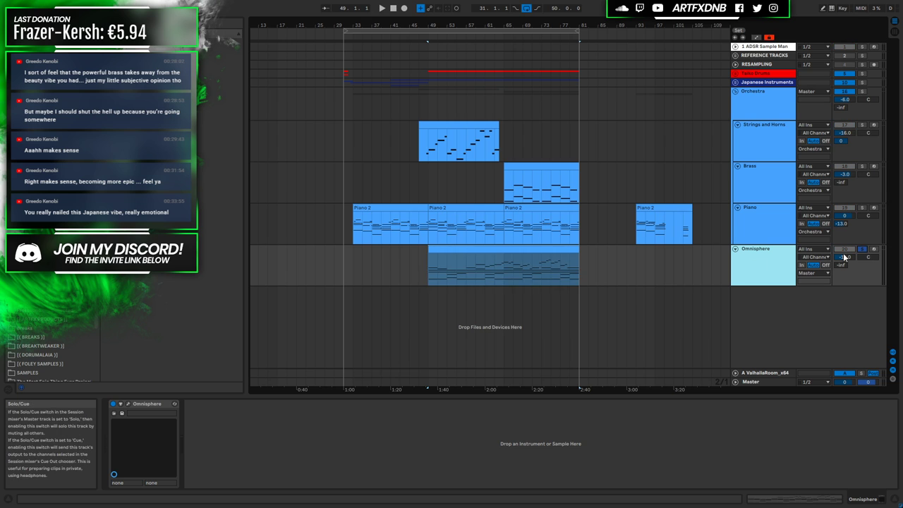
left_click(435, 271)
left_click_drag(498, 266, 503, 268)
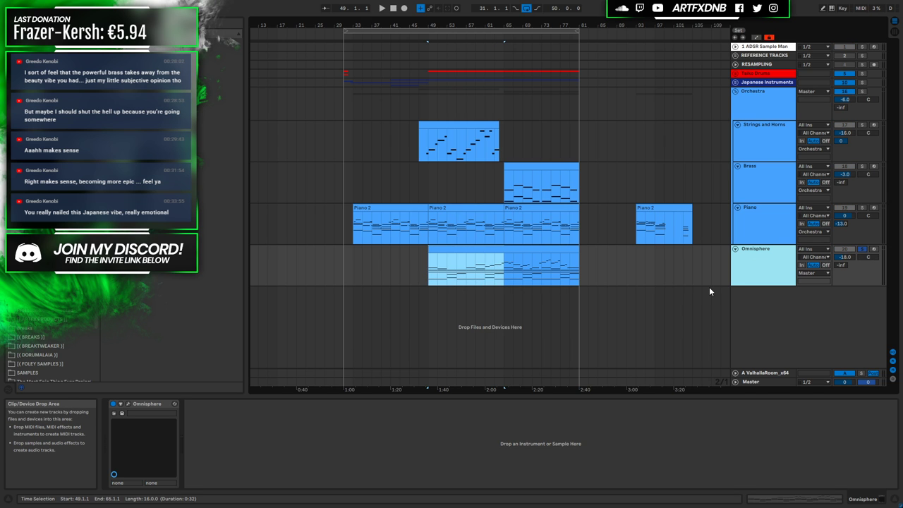
key("space")
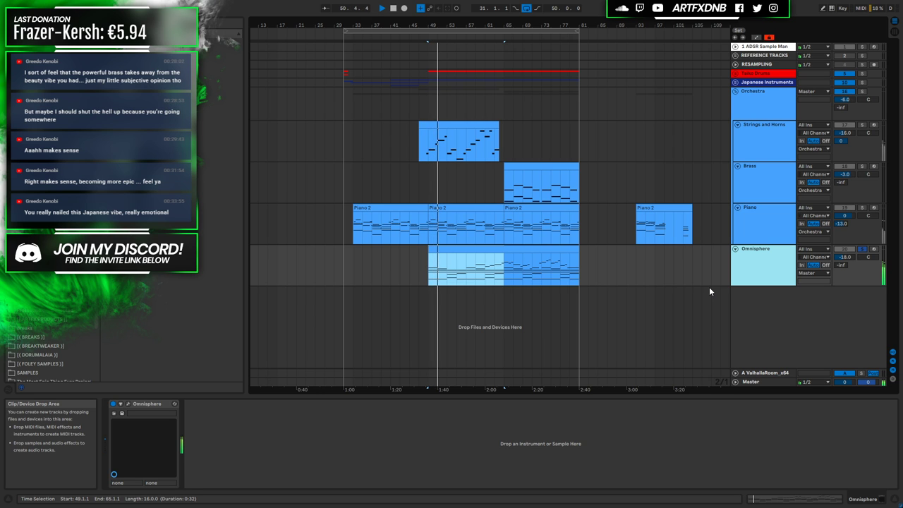
key("space")
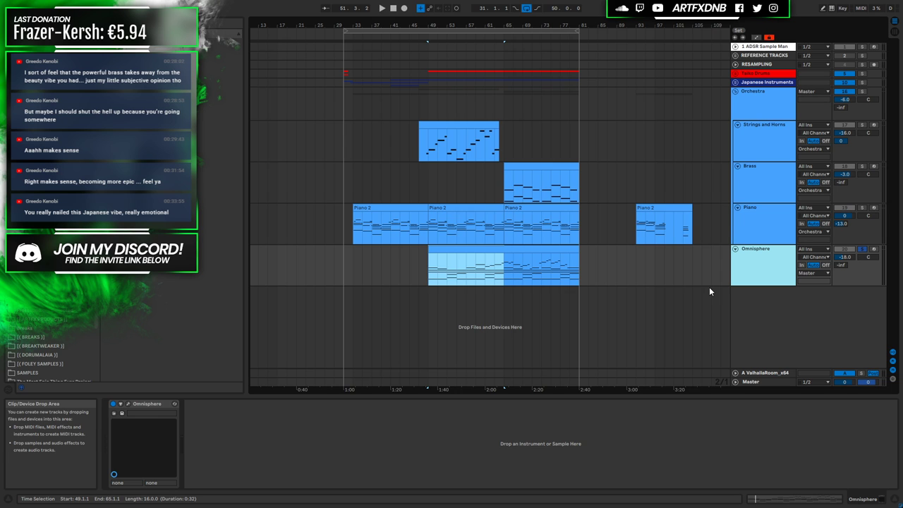
Open the Omnisphere instrument's plug-in window
left_click(762, 221)
left_click(766, 256)
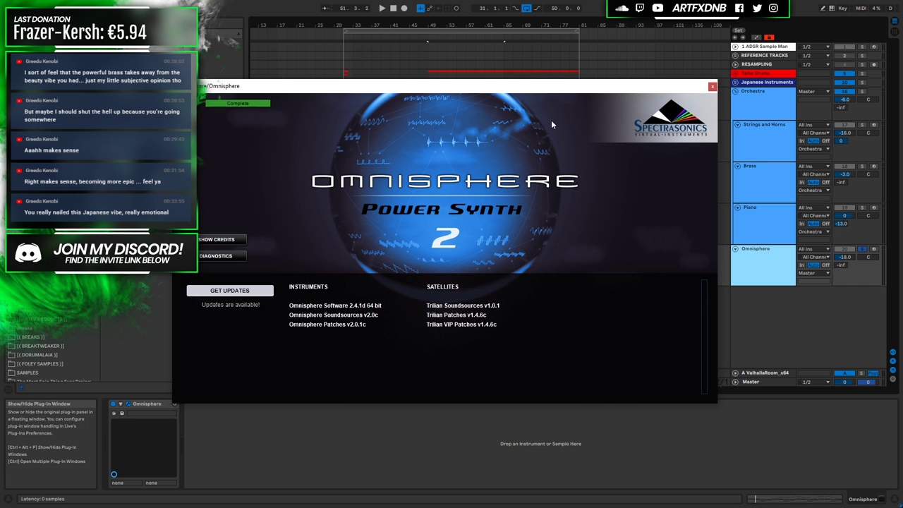
Arm the Omnisphere track to try its Adagio Expressivo patch, unsolo the track and close the plug-in window
left_click_drag(484, 88, 499, 125)
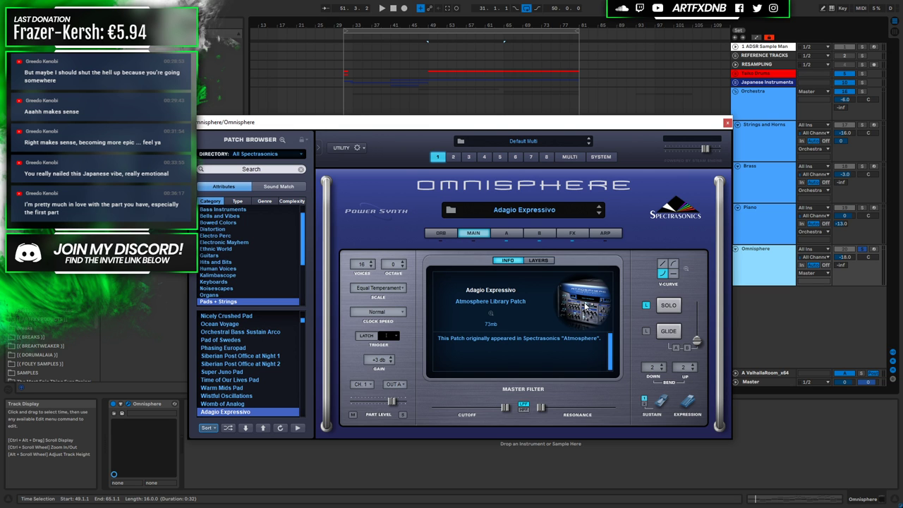
left_click(875, 249)
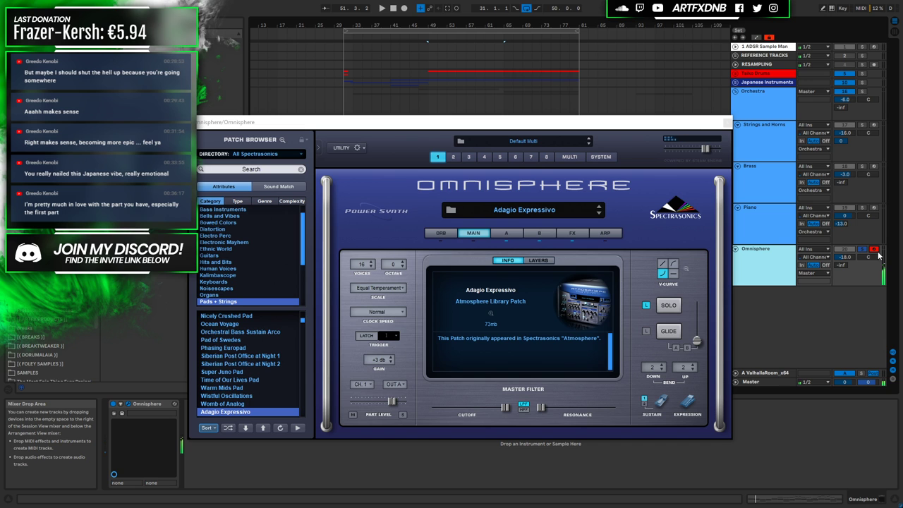
left_click(726, 123)
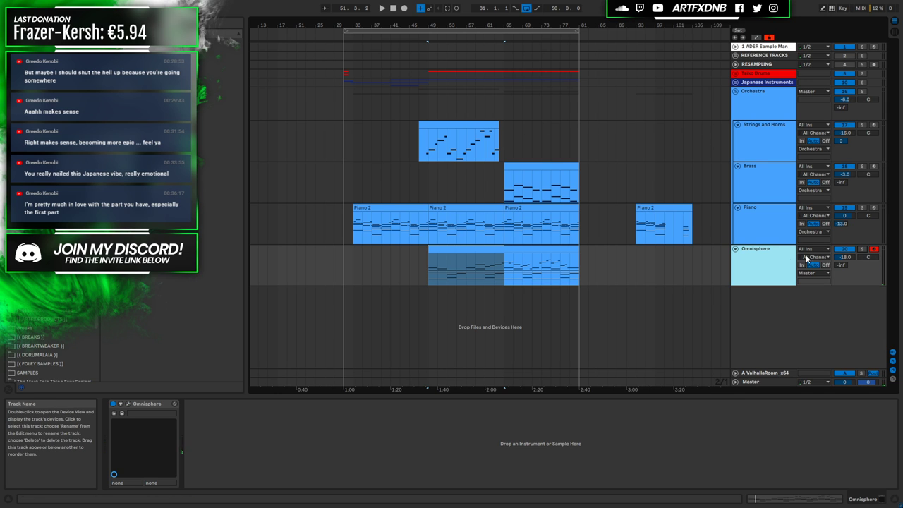
Play the arrangement from bar 31, and unfold the Japanese Instruments group and its Bass Koto track
left_click(343, 216)
key("space")
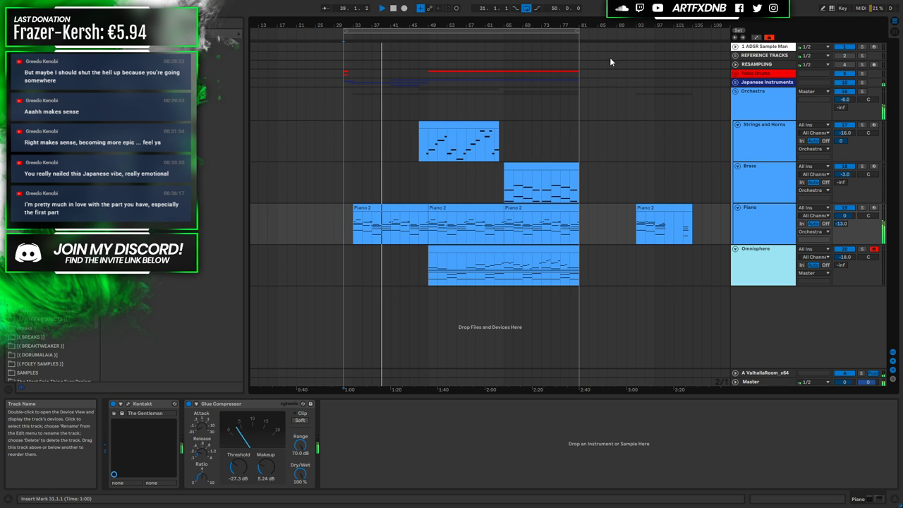
left_click(746, 85)
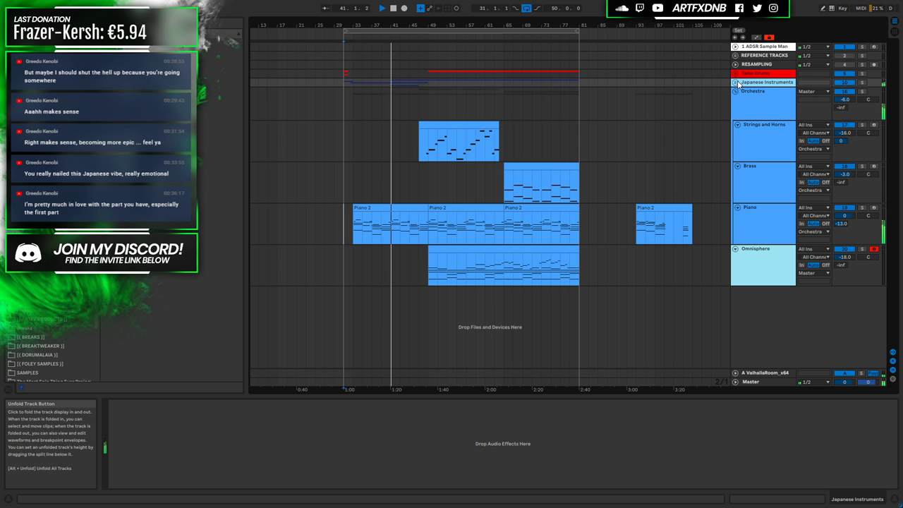
key("space")
left_click(736, 84)
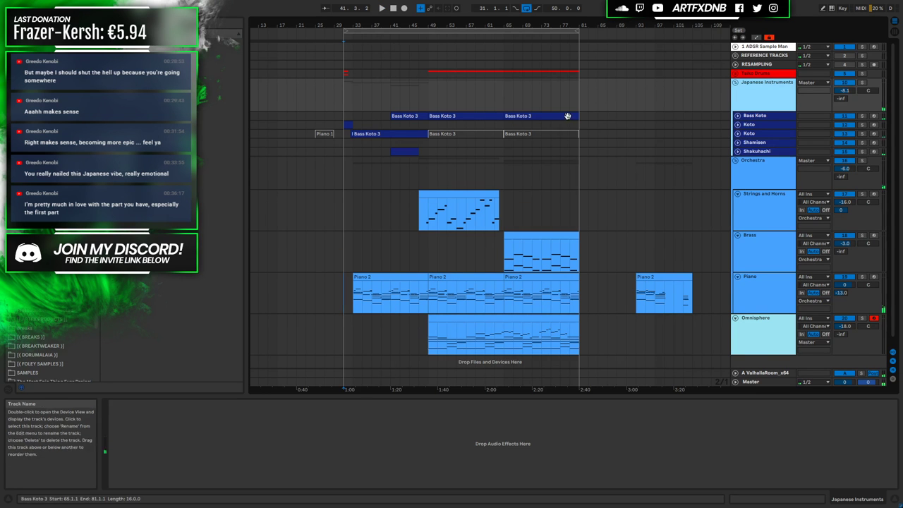
left_click(737, 115)
Create an empty two-bar MIDI clip on the Bass Koto track from bar 39 to bar 41
left_click(402, 127)
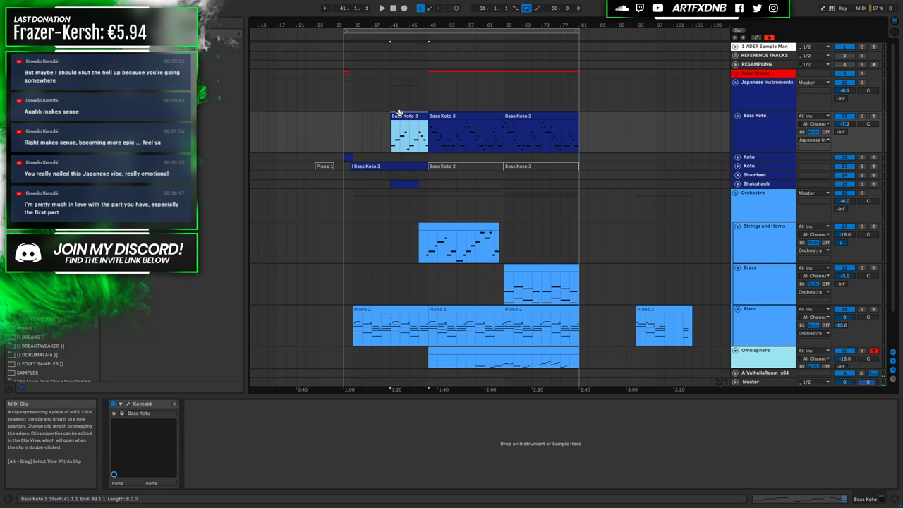
left_click(381, 127)
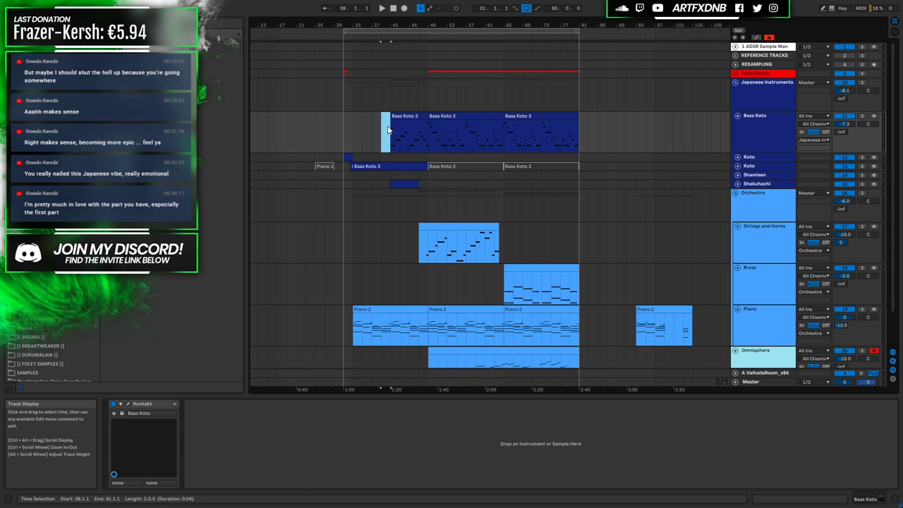
double_click(387, 129)
left_click_drag(422, 159, 423, 284)
Try an additional two-bar MIDI clip on the Bass Koto track from bar 35 to bar 37
left_click(366, 113)
double_click(367, 112)
key("space")
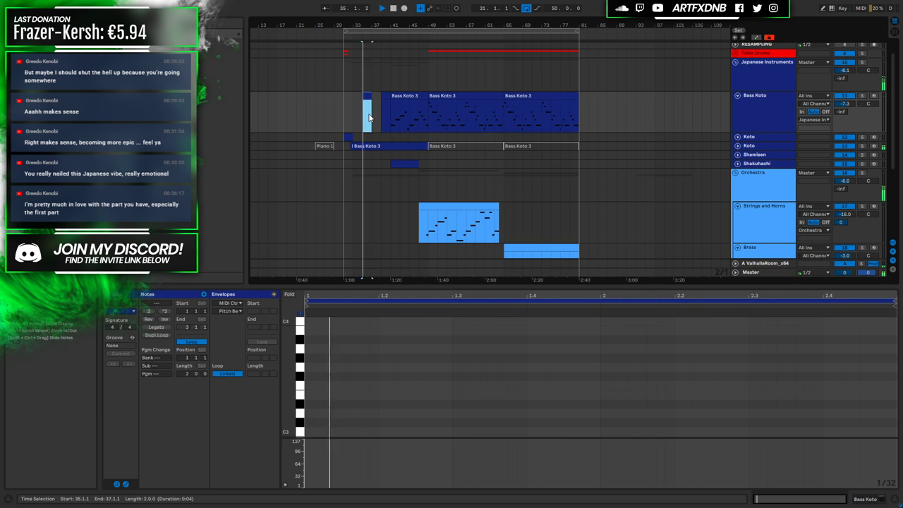
left_click(376, 100)
left_click_drag(375, 100, 394, 99)
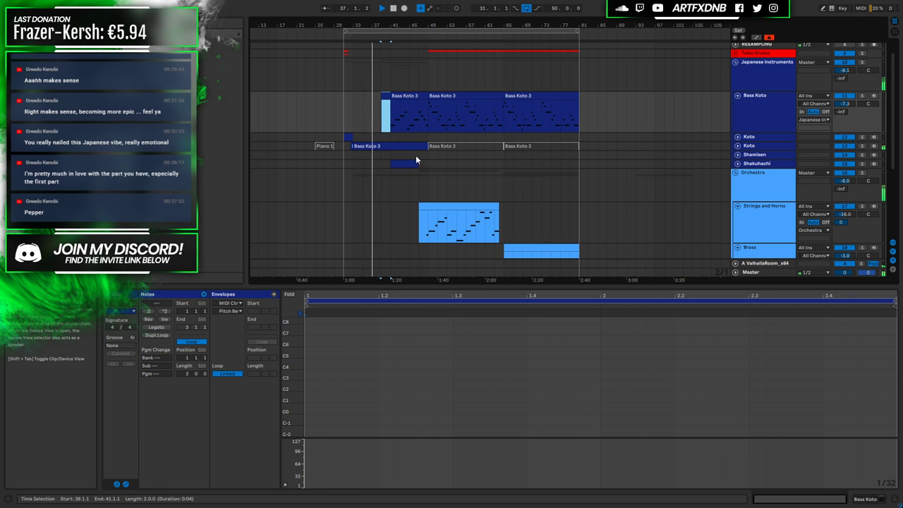
Examine the Piano clip's notes against the empty Bass Koto clip at bar 39, leaving the Bass Koto clip open
left_click_drag(369, 25, 369, 71)
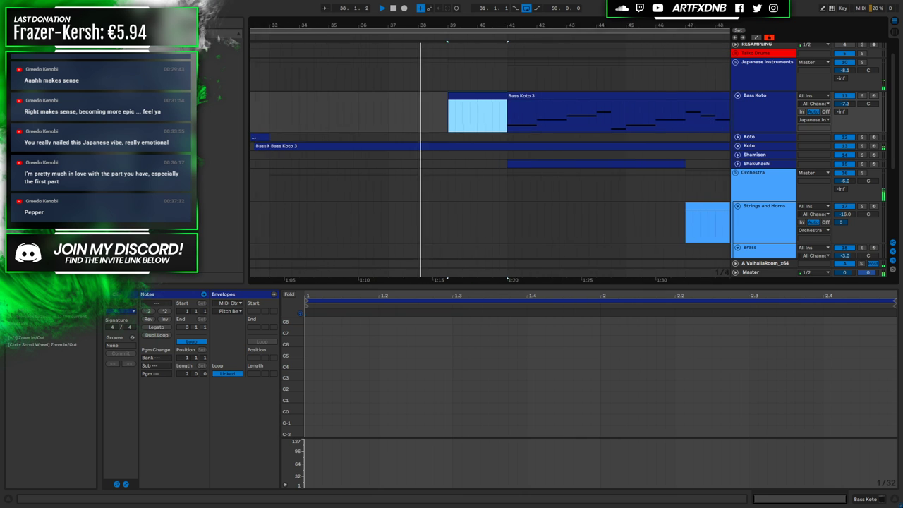
left_click(487, 96)
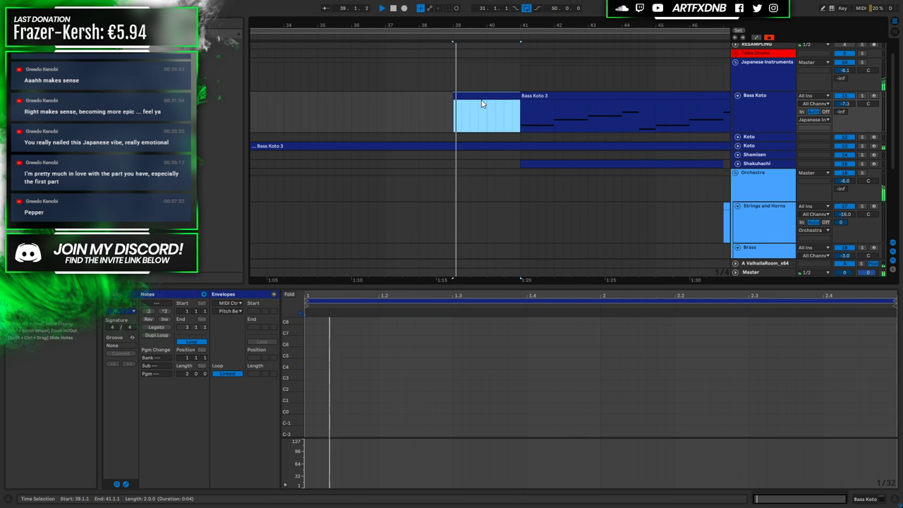
scroll(780, 240, "down", 3)
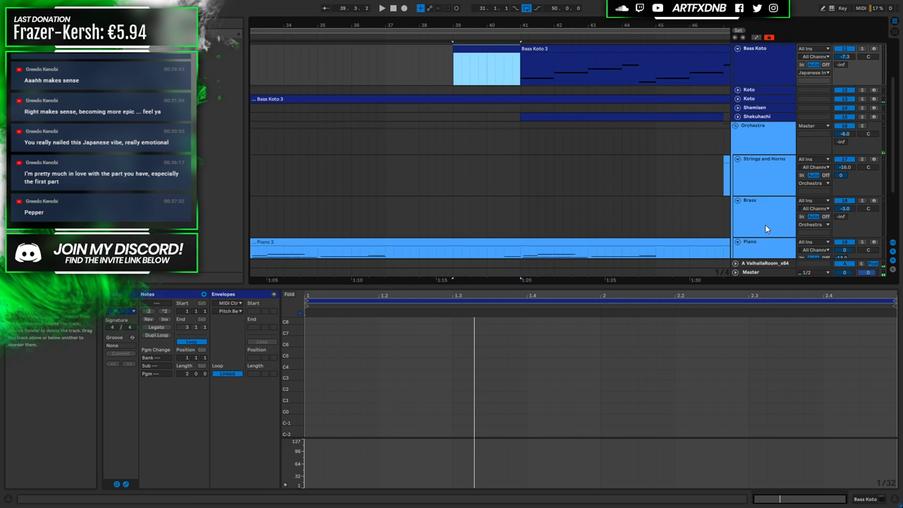
left_click(451, 186)
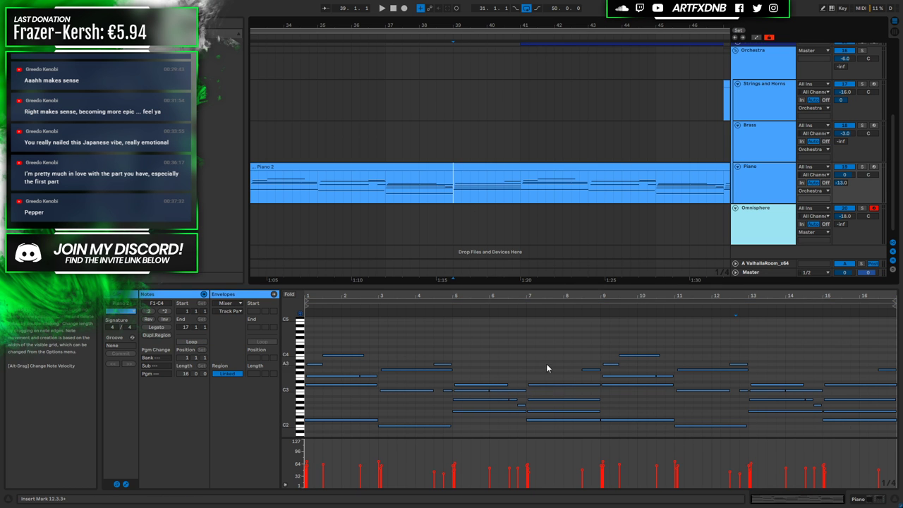
scroll(488, 136, "up", 5)
left_click(477, 87)
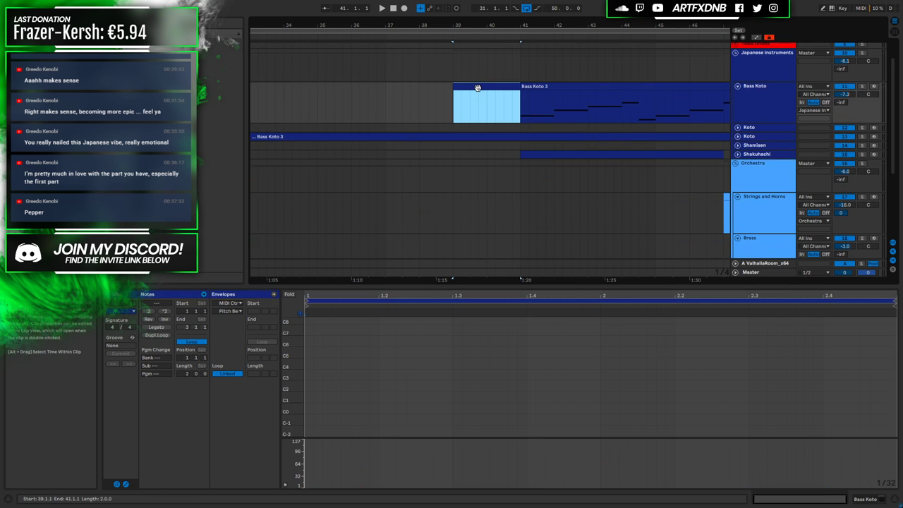
Enter an ascending run of eighth notes from D2 up to G3 across the Bass Koto clip's first bar
left_click_drag(300, 381, 299, 351)
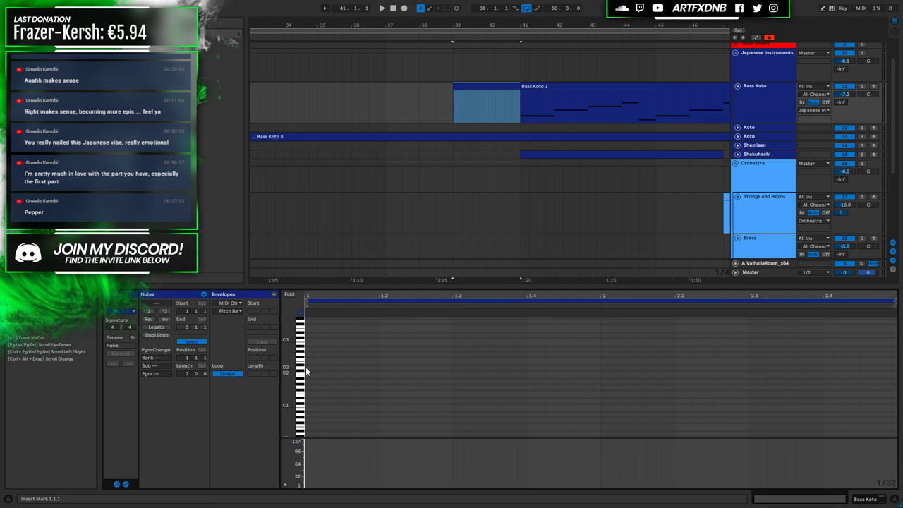
double_click(305, 367)
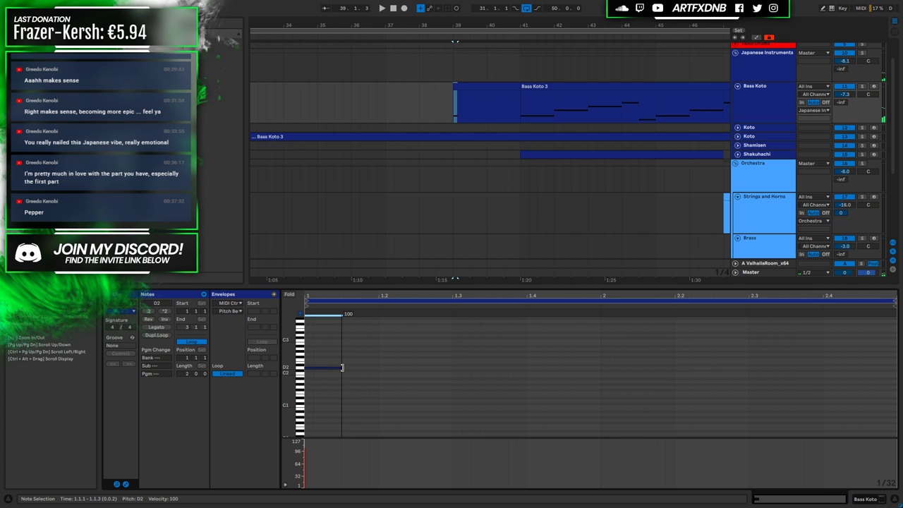
left_click_drag(329, 367, 480, 344)
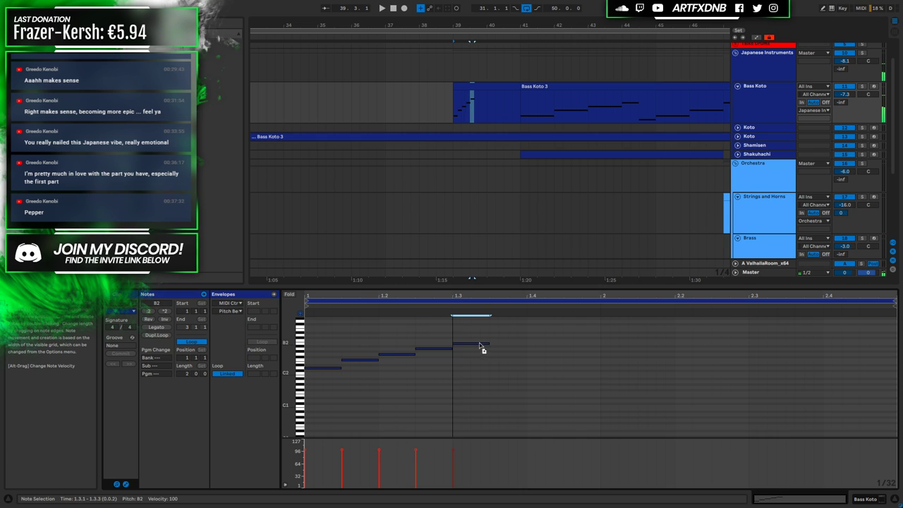
left_click_drag(479, 343, 587, 328)
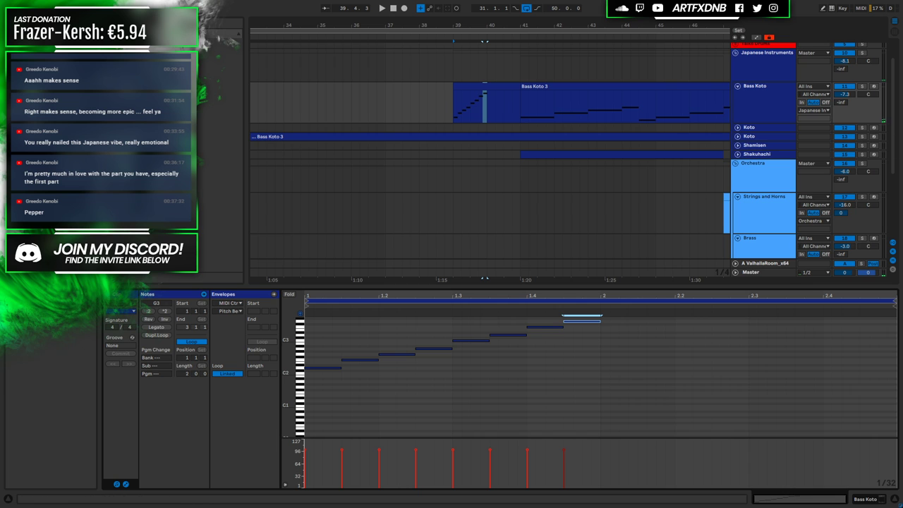
Solo the Bass Koto track, add an A3 eighth note at the start of the clip's second bar and play the run
key("space")
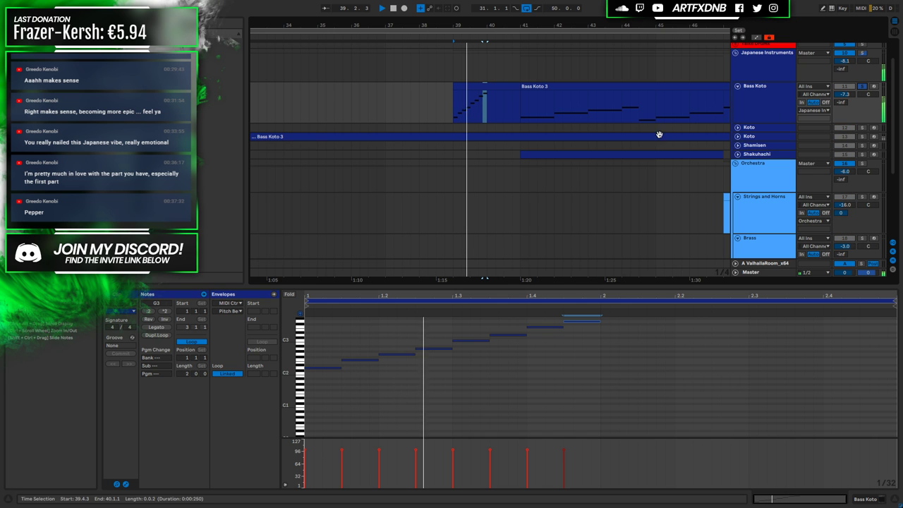
key("space")
scroll(578, 346, "up", 2)
left_click_drag(590, 359, 621, 354)
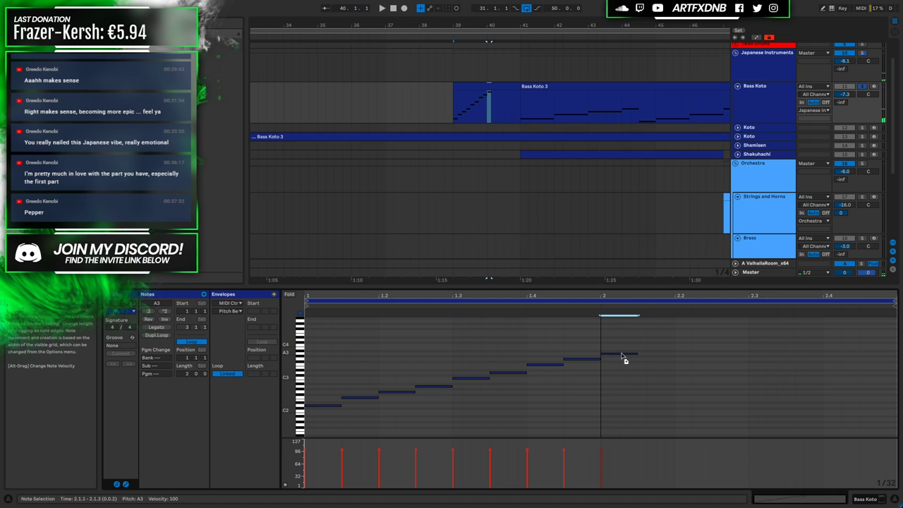
left_click_drag(623, 353, 625, 356)
key("space")
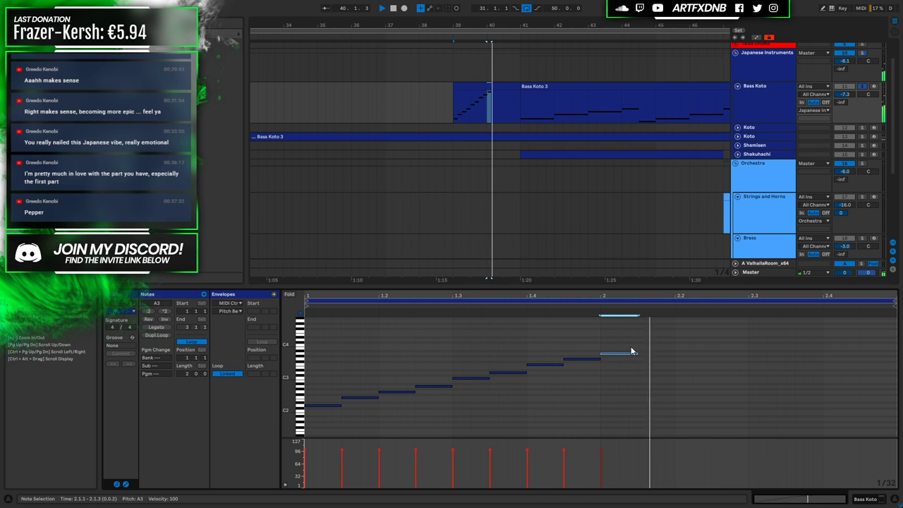
left_click_drag(615, 357, 614, 356)
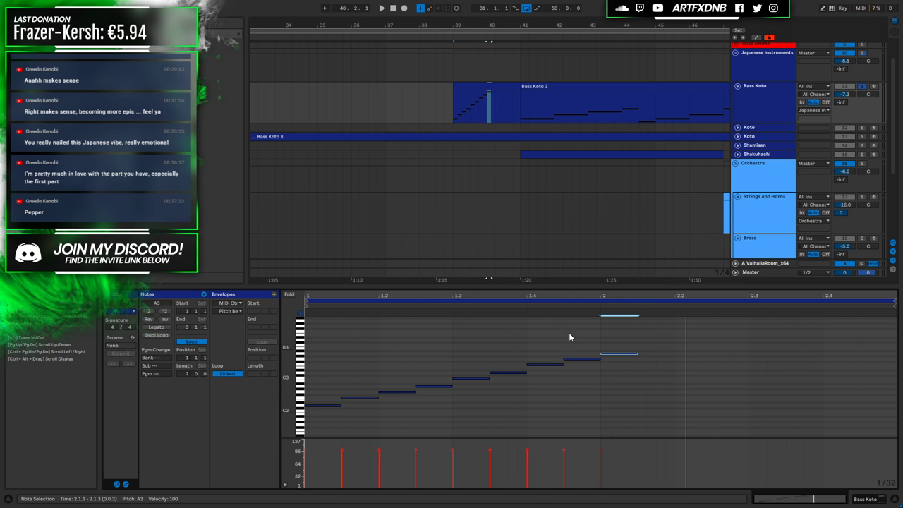
key("shift+Tab")
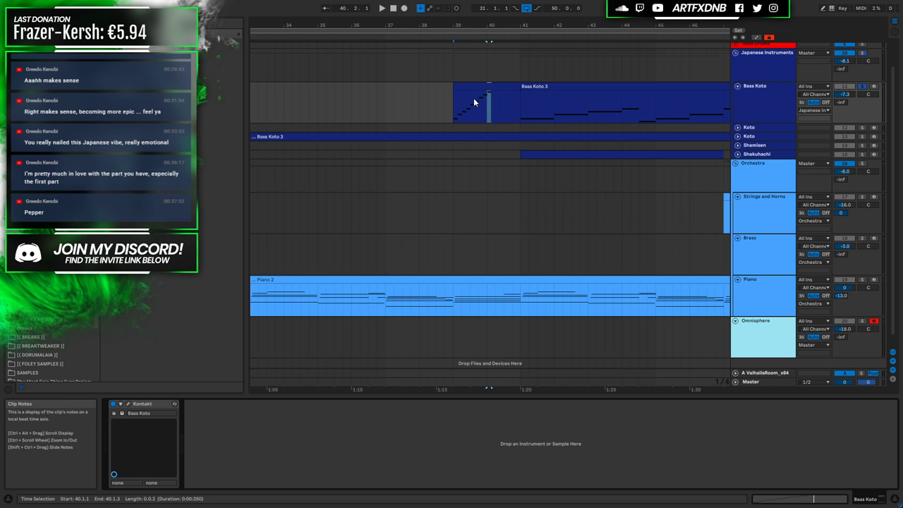
key("space")
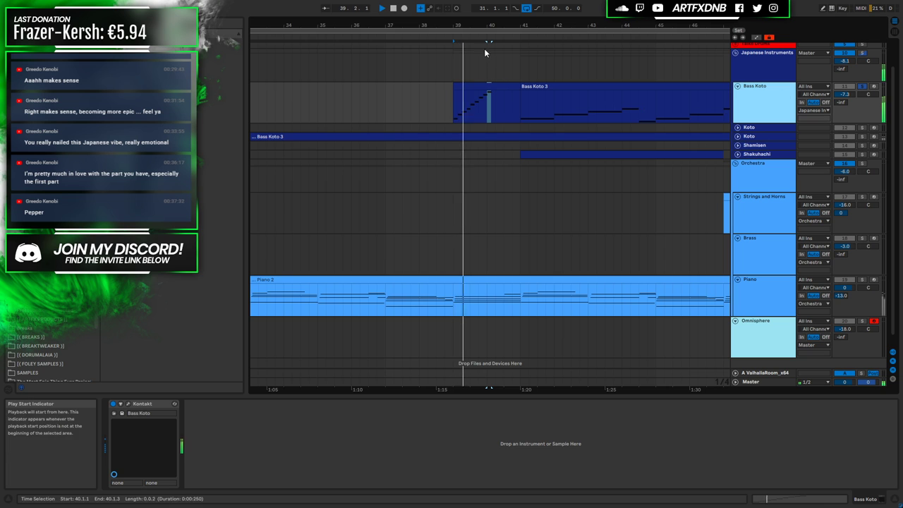
Unsolo the Bass Koto track and audition the Shamisen track's instrument in its Kontakt window
left_click(753, 146)
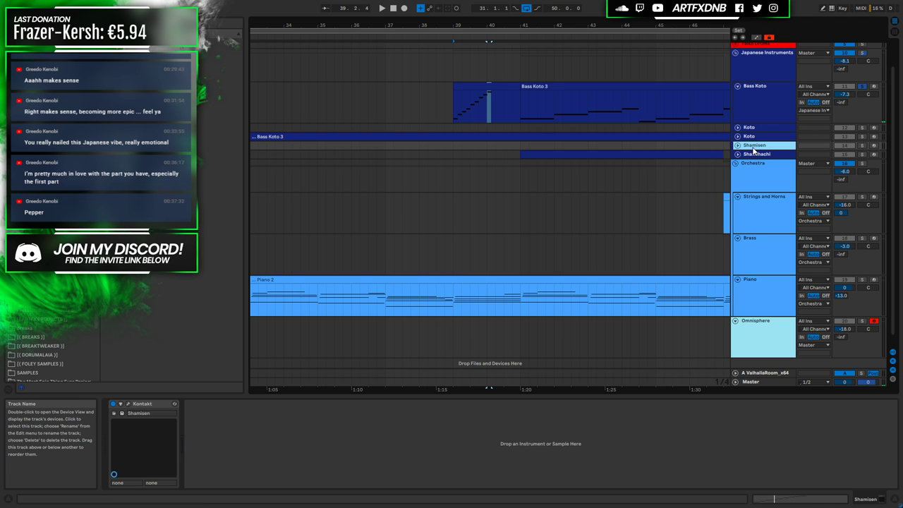
left_click(128, 405)
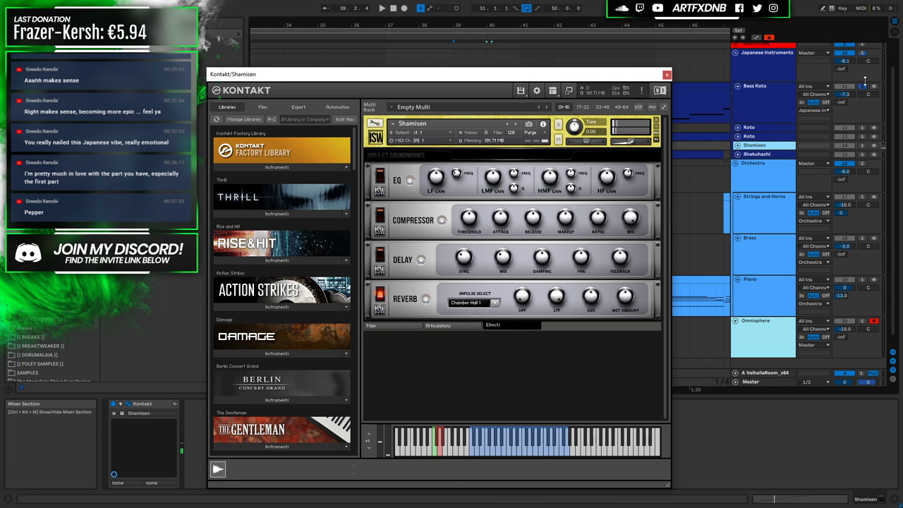
left_click(754, 146)
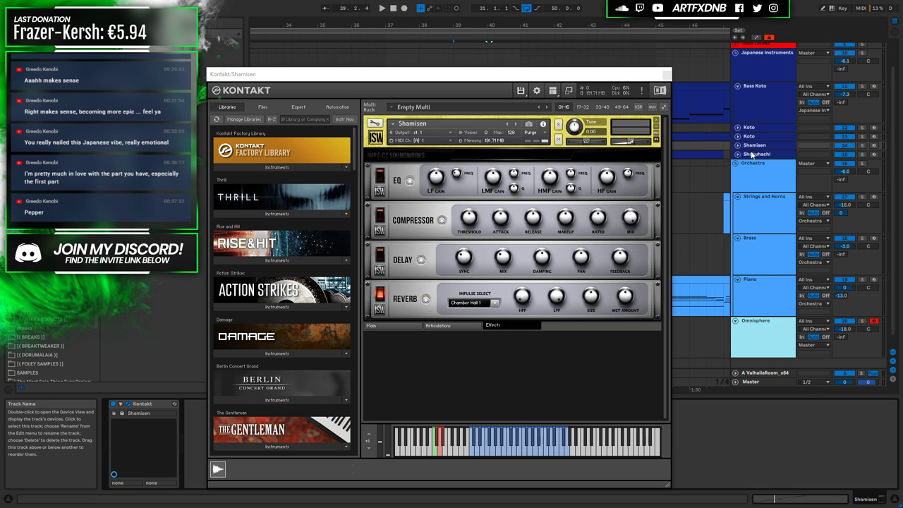
left_click(522, 453)
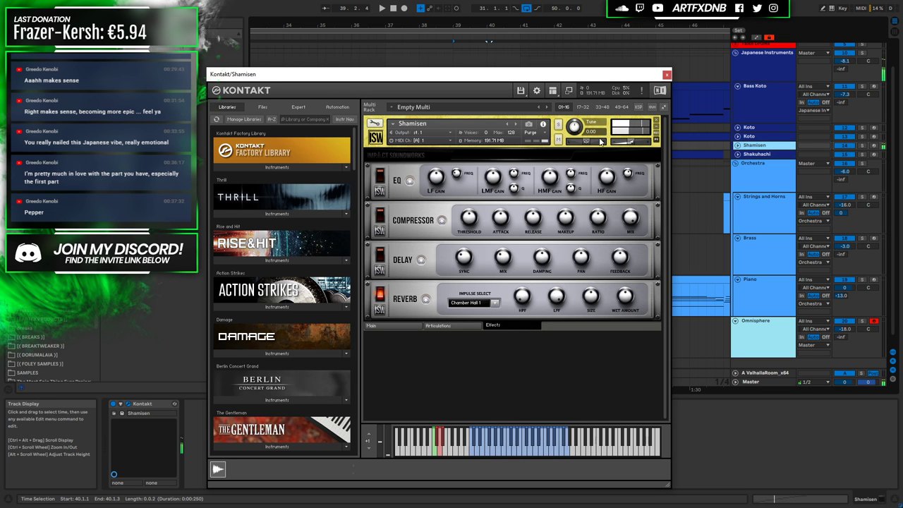
left_click(667, 74)
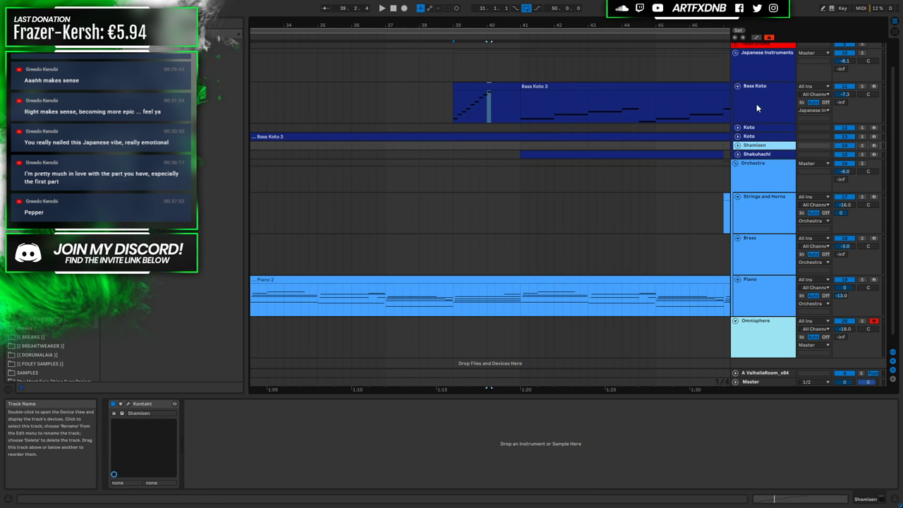
Unfold the second Koto track and copy its active clips from 32.3.1 to bar 49 onto the Shamisen track
left_click_drag(386, 38, 423, 25)
left_click(451, 136)
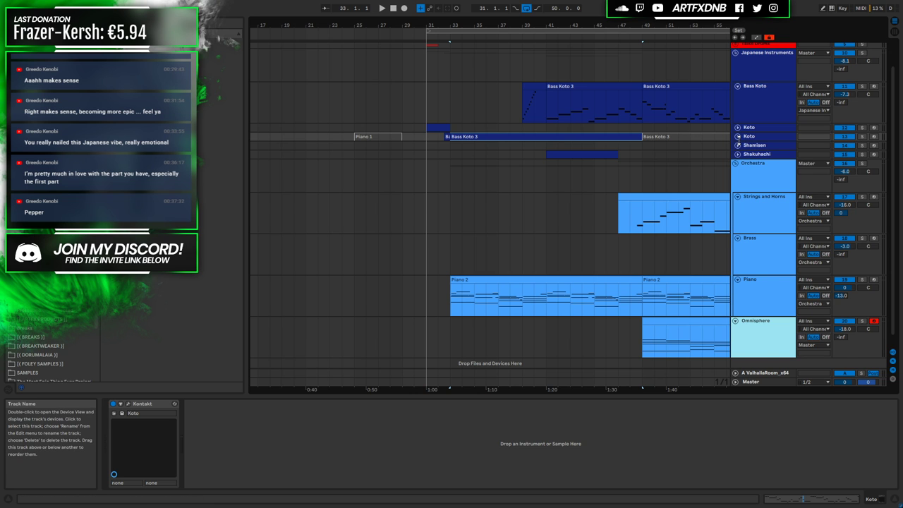
left_click(737, 136)
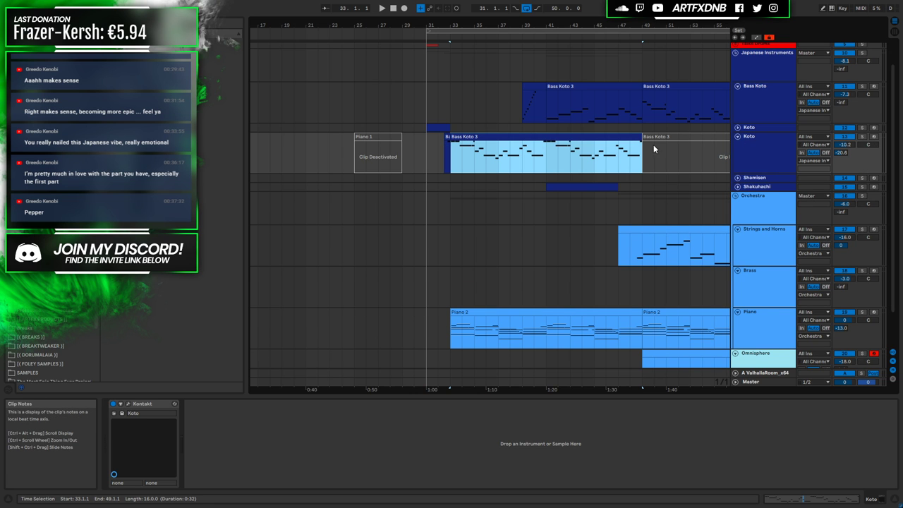
left_click(751, 137)
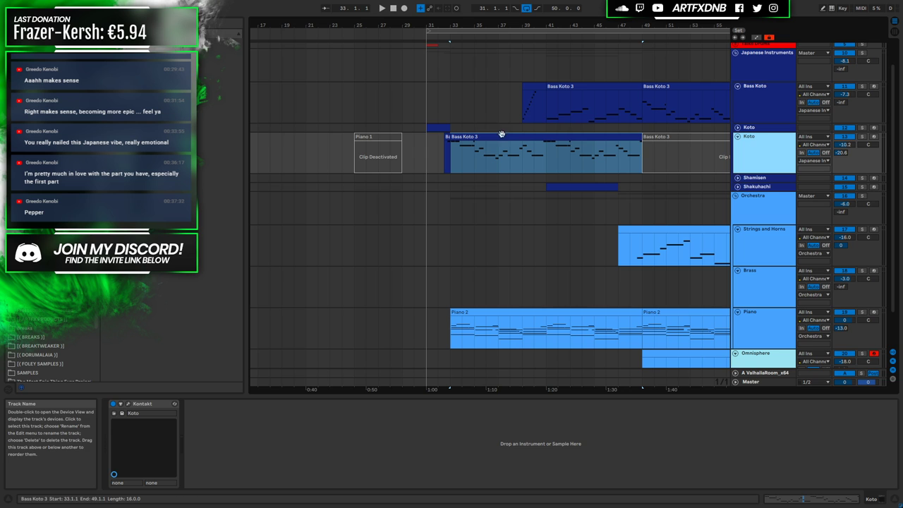
left_click(447, 145)
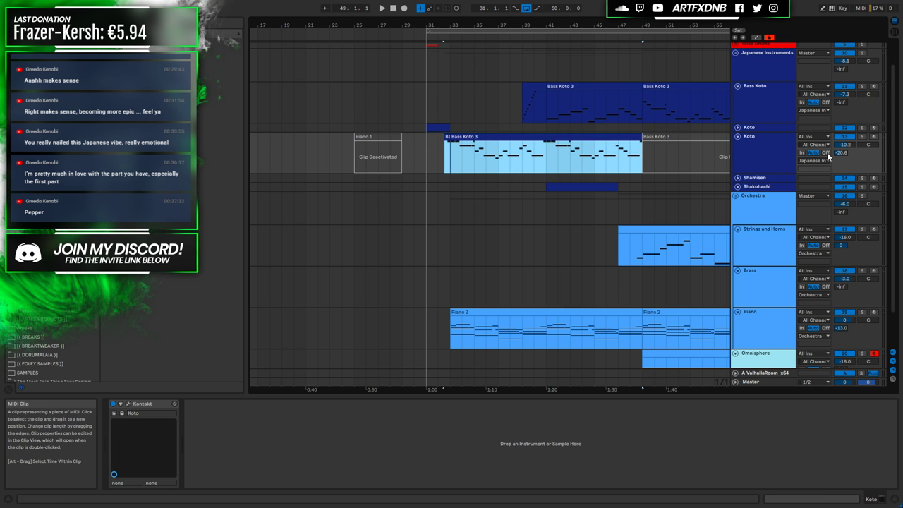
left_click_drag(498, 151, 497, 185)
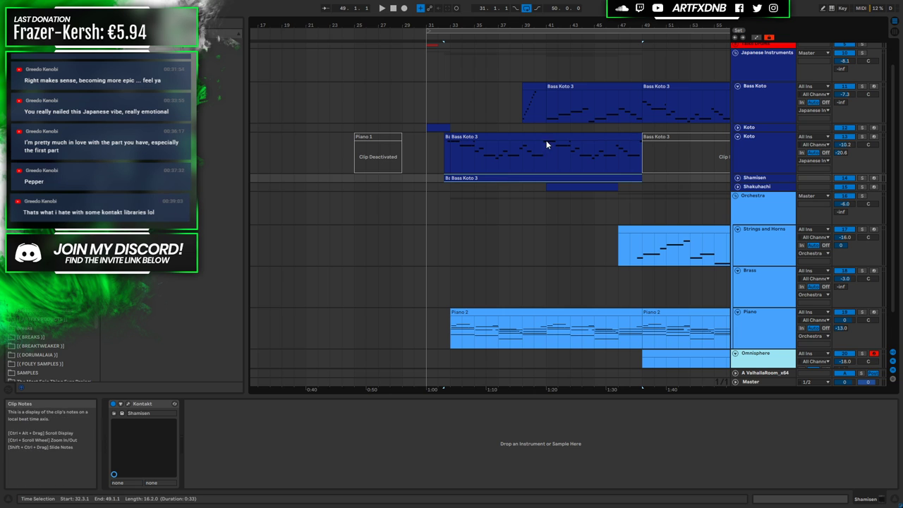
Deactivate the second Koto track's clips from 32.3.1 to bar 49
left_click(466, 137)
left_click(466, 137)
key("0")
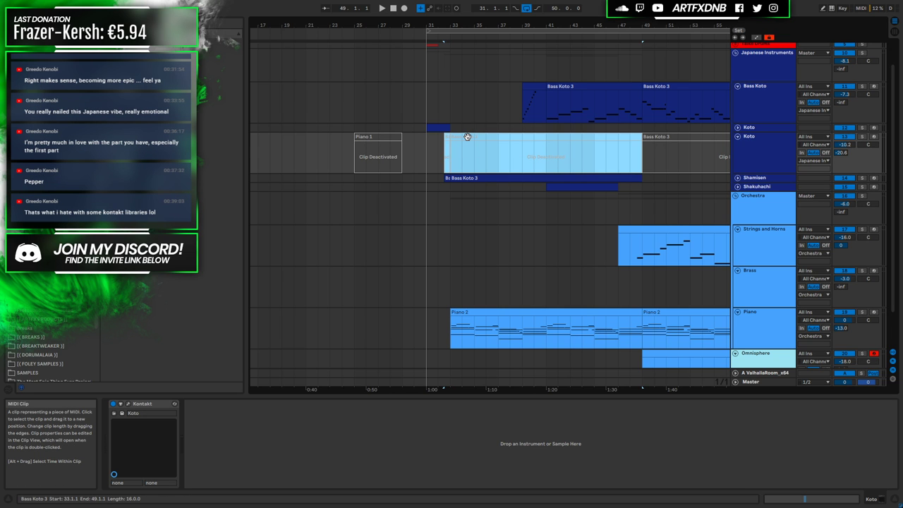
Unfold and solo the Shamisen track, lower its volume to -7.7 dB and play its part briefly
left_click(738, 178)
left_click(862, 178)
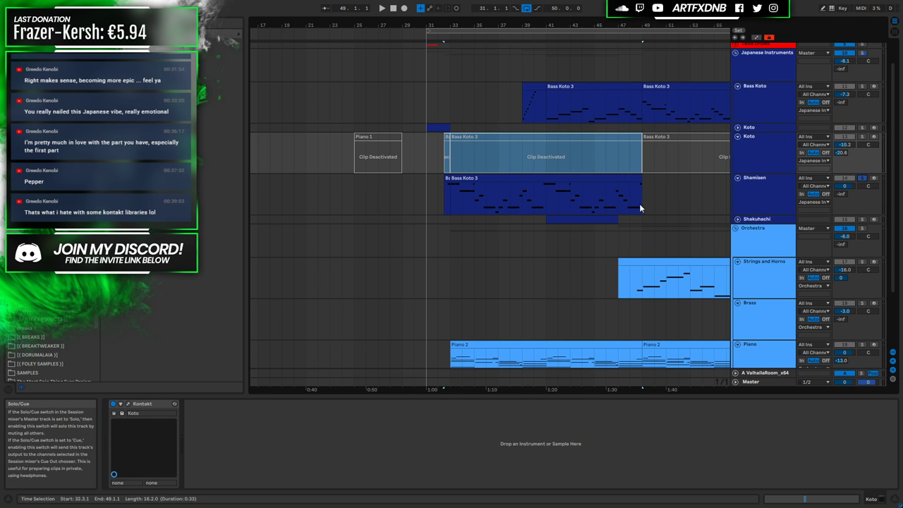
left_click_drag(845, 187, 845, 198)
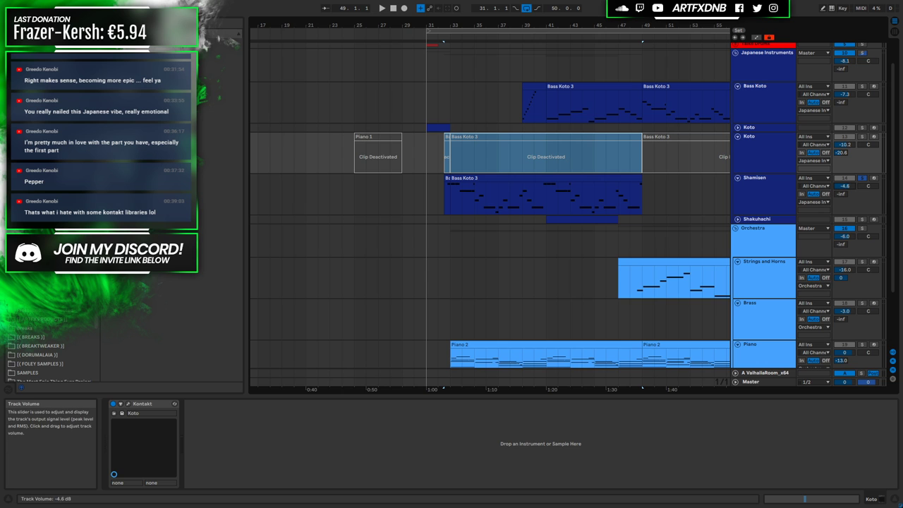
left_click(524, 193)
key("space")
key("space")
Transpose all notes of the Shamisen track's main clip at bar 33 down one octave
double_click(463, 178)
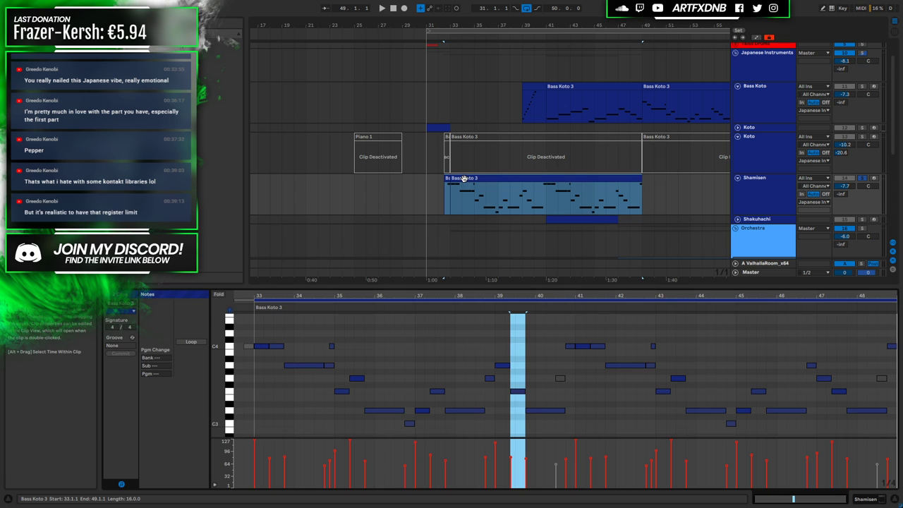
left_click(380, 331)
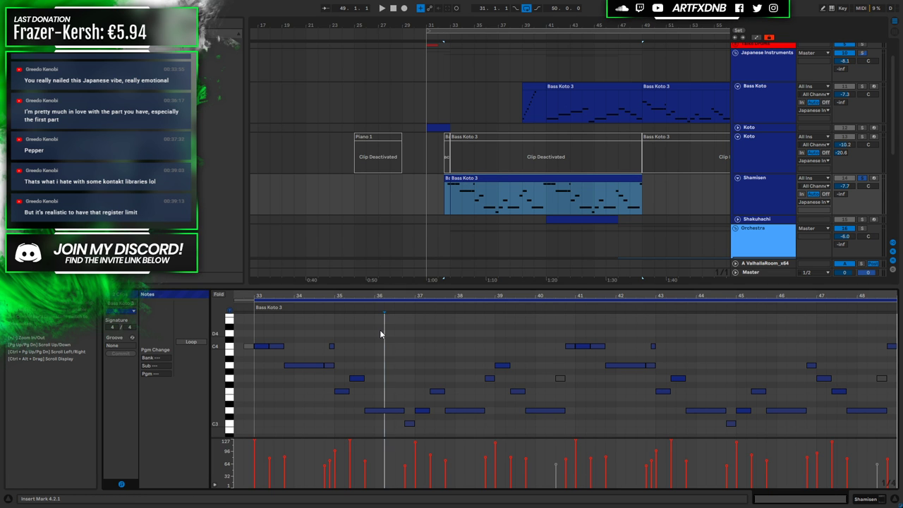
left_click(510, 195)
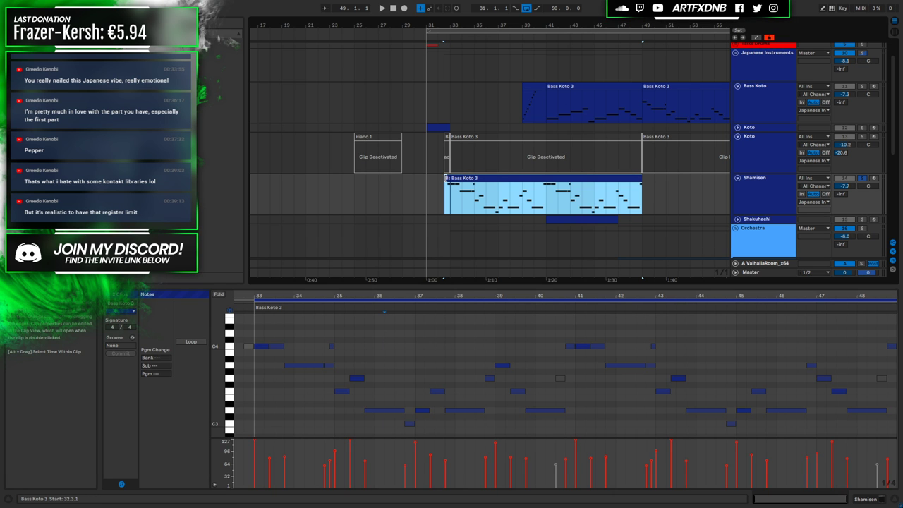
left_click(262, 336)
key("ctrl+a")
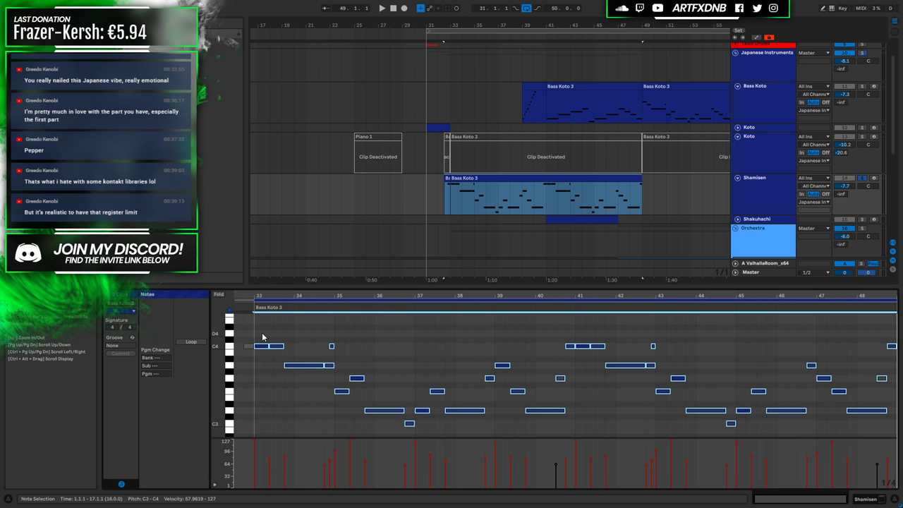
key("shift+Down")
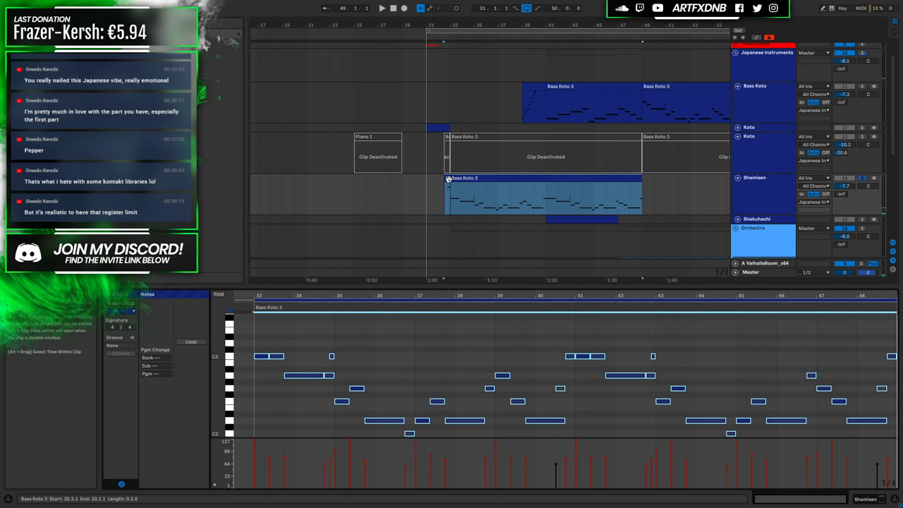
Transpose the notes of the short Shamisen pickup clip at 32.3.1 down one octave
left_click(448, 202)
left_click(549, 342)
key("ctrl+a")
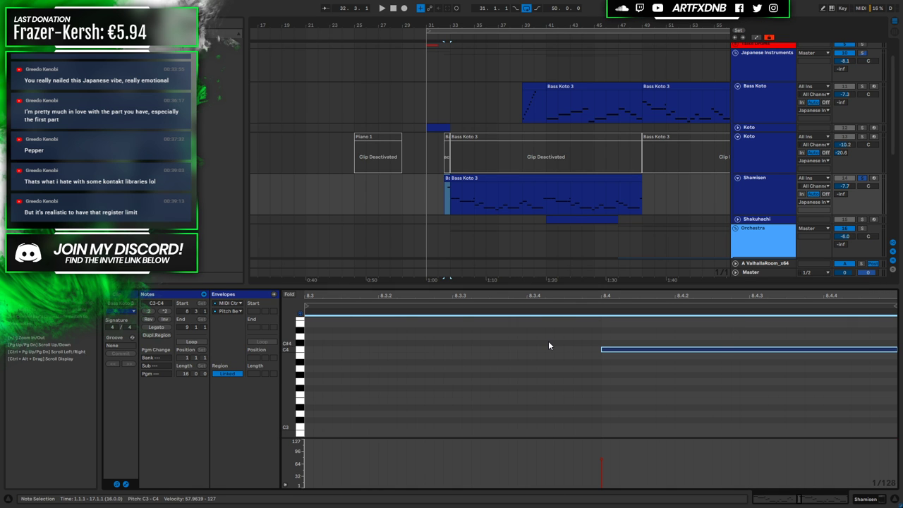
key("shift+Down")
Play the Shamisen part and set its track volume to -5.5 dB and its ValhallaRoom send to -11.6 dB
key("space")
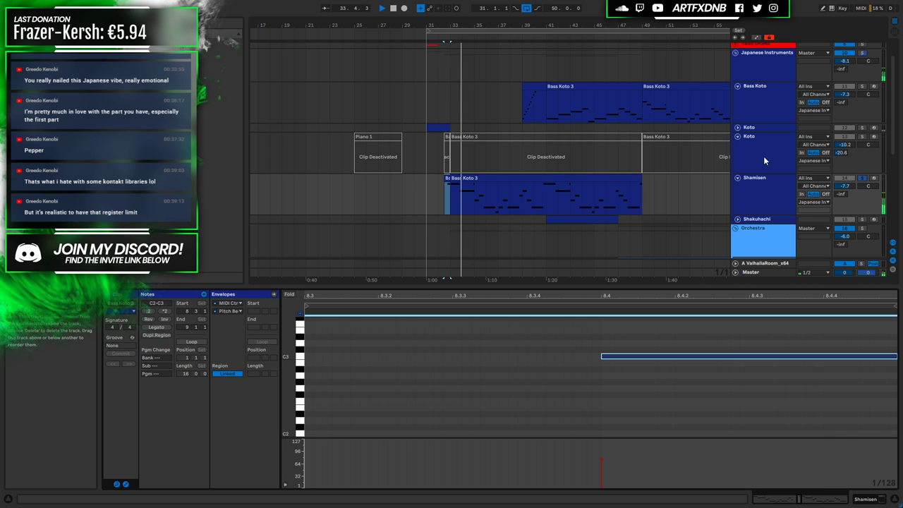
left_click_drag(844, 185, 844, 182)
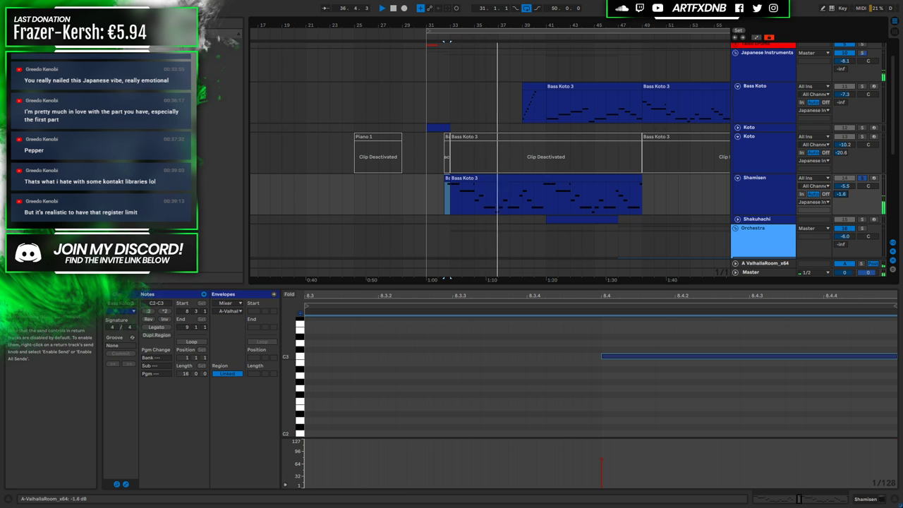
left_click_drag(844, 186, 845, 194)
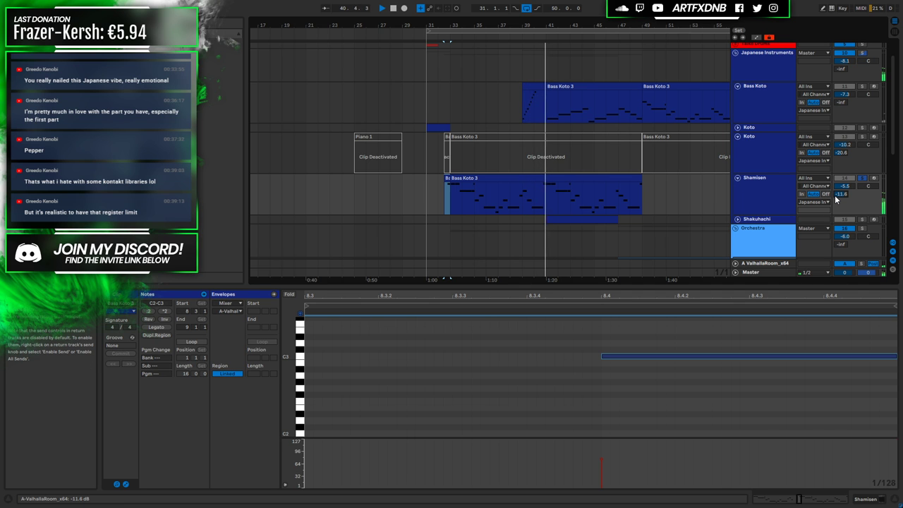
Arm the Shamisen track for live playing, switching to the second Koto track in between to compare
left_click(766, 187)
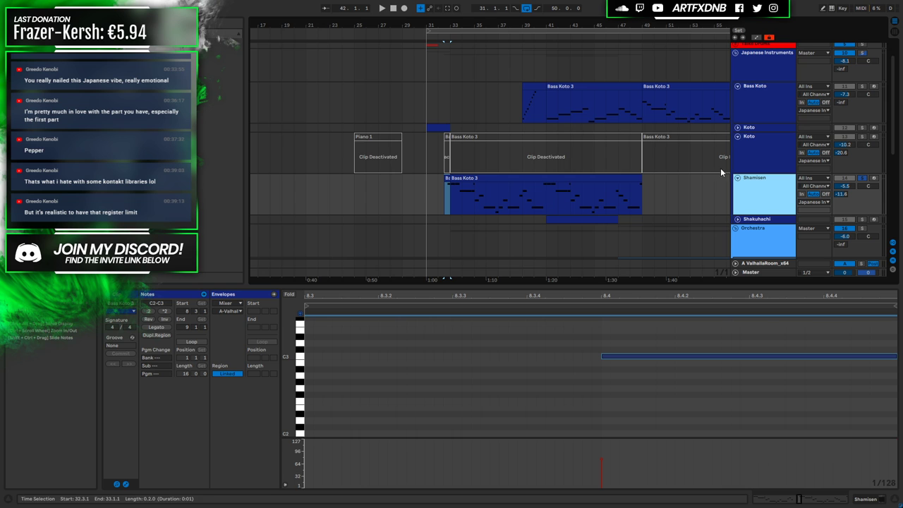
left_click(874, 179)
left_click(874, 179)
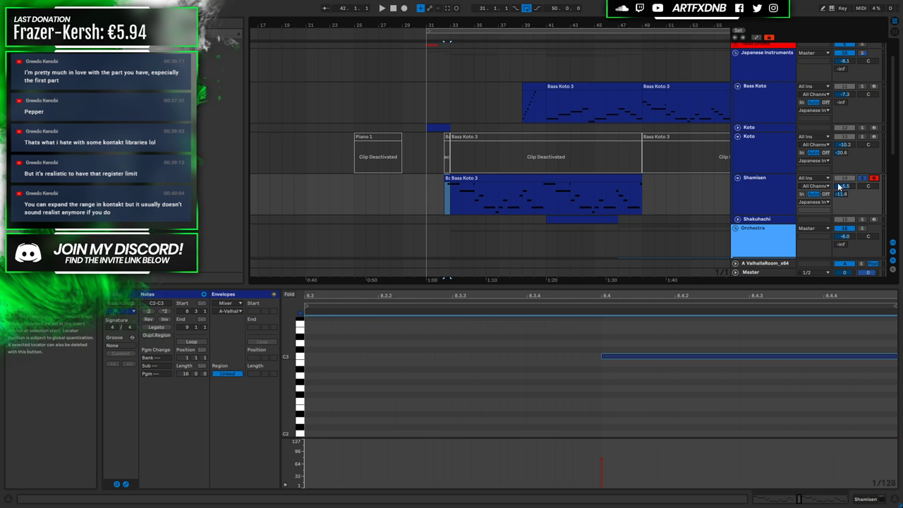
left_click(772, 190)
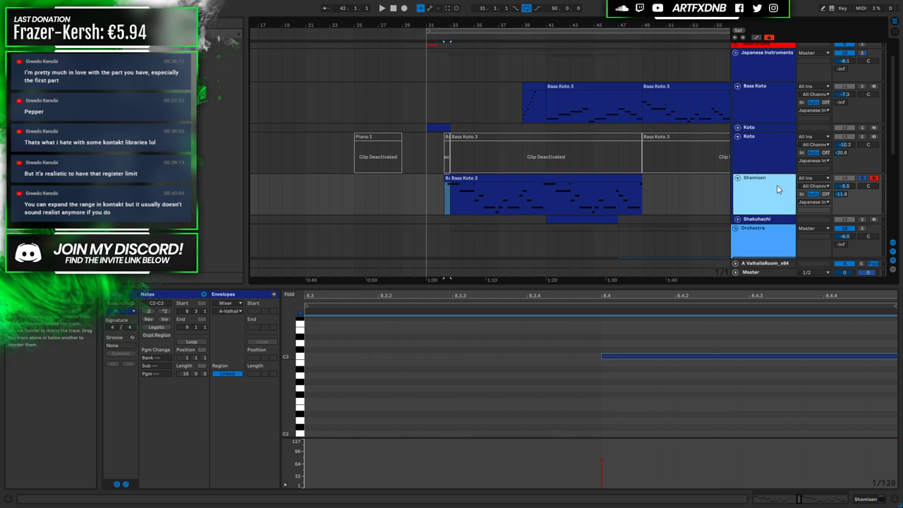
left_click(765, 151)
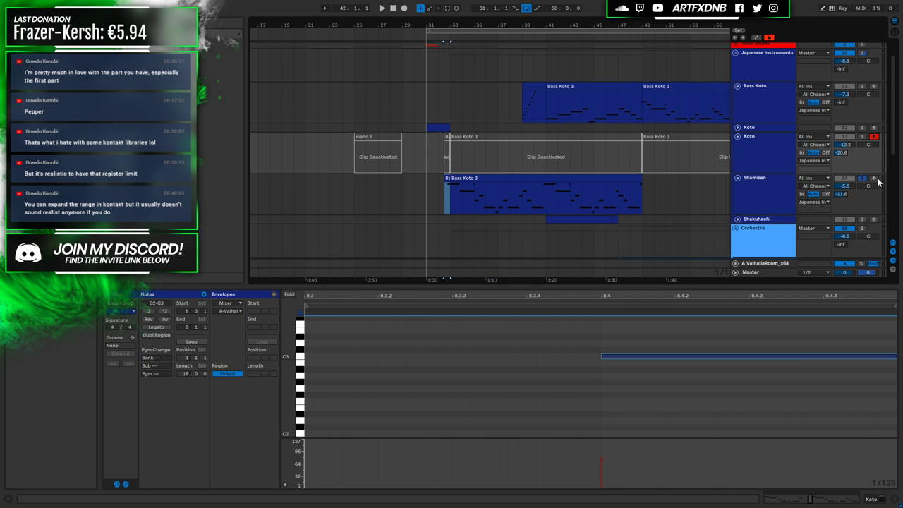
left_click(874, 179)
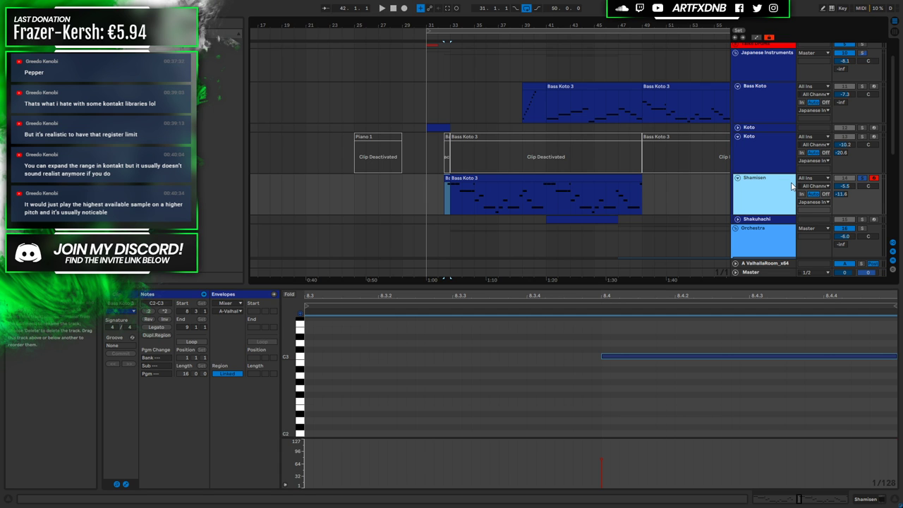
Unsolo the Shamisen track and play the full arrangement from bar 31
left_click(426, 190)
key("space")
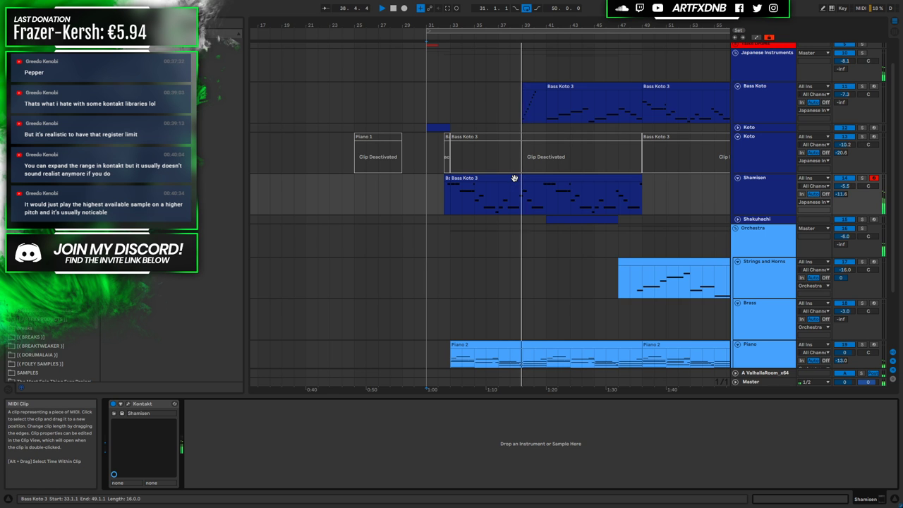
key("space")
Unfold the first Koto track and copy its two-bar clip from bar 31 to bar 39
left_click(530, 87)
scroll(462, 130, "up", 1)
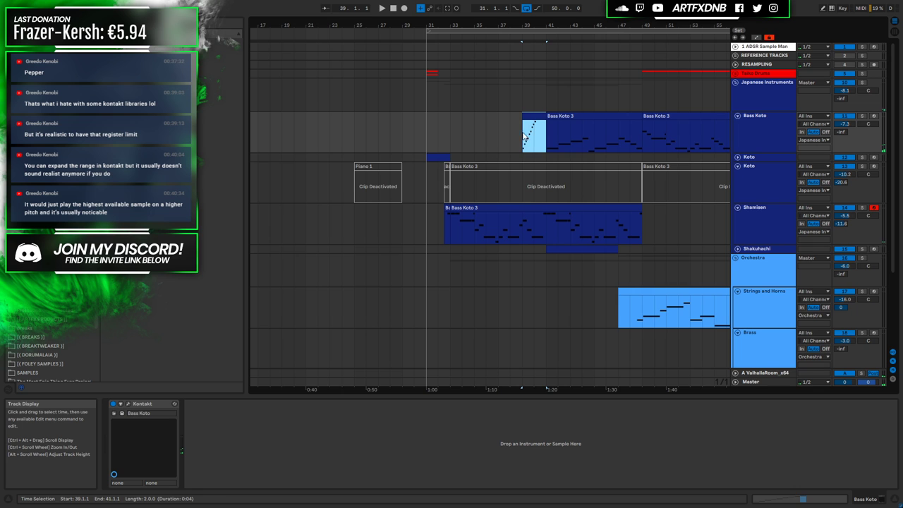
key("ctrl+z")
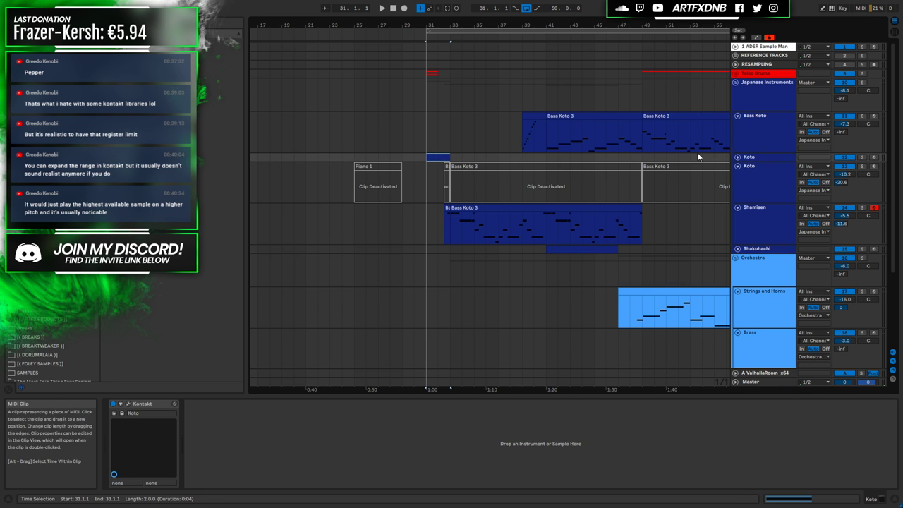
key("u")
left_click_drag(438, 165, 534, 164)
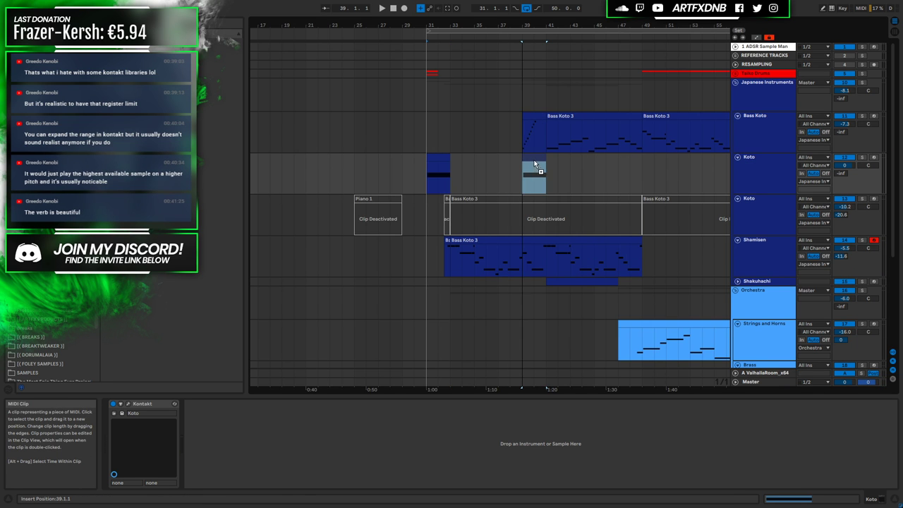
Deactivate the Bass Koto run clip at bar 39 and play the copied Koto clip from there
double_click(538, 113)
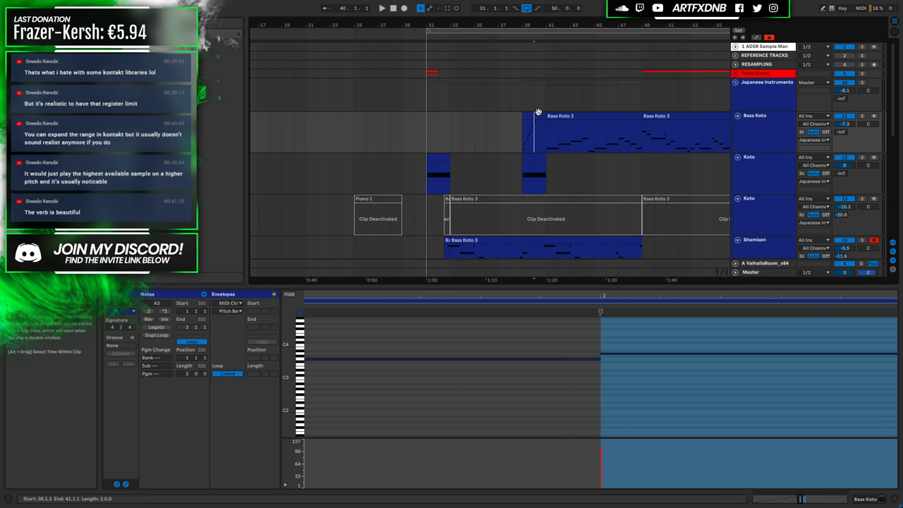
left_click(532, 125)
key("0")
left_click(515, 133)
left_click(520, 137)
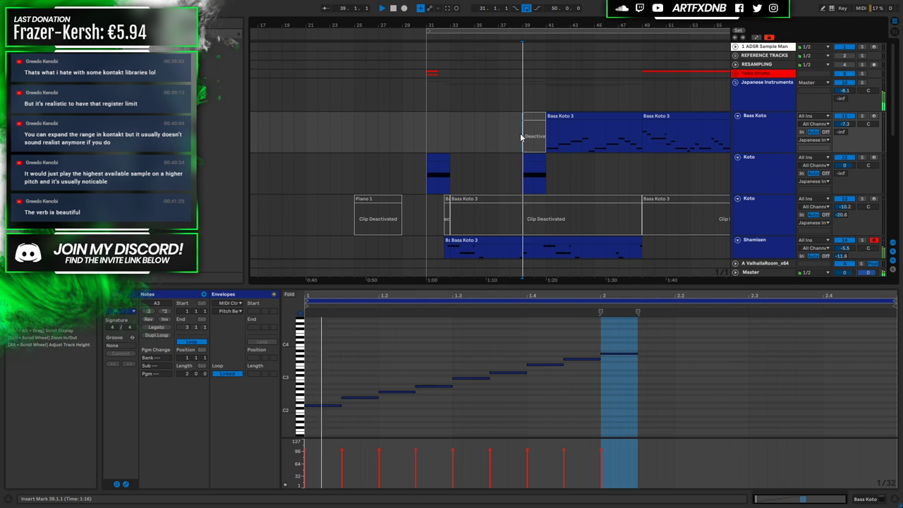
Check the copied Koto clip, solo the Shamisen track and audition it from the pickup before bar 33
left_click(532, 158)
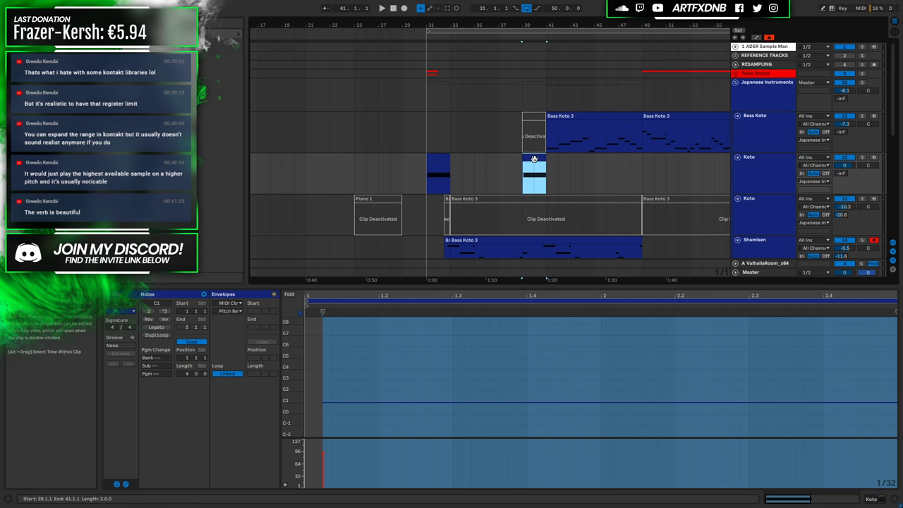
left_click(767, 169)
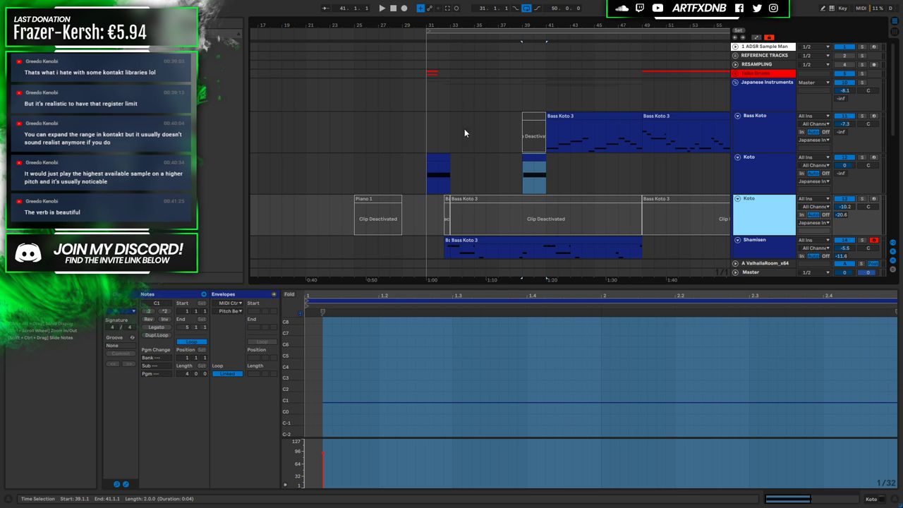
key("minus")
key("minus")
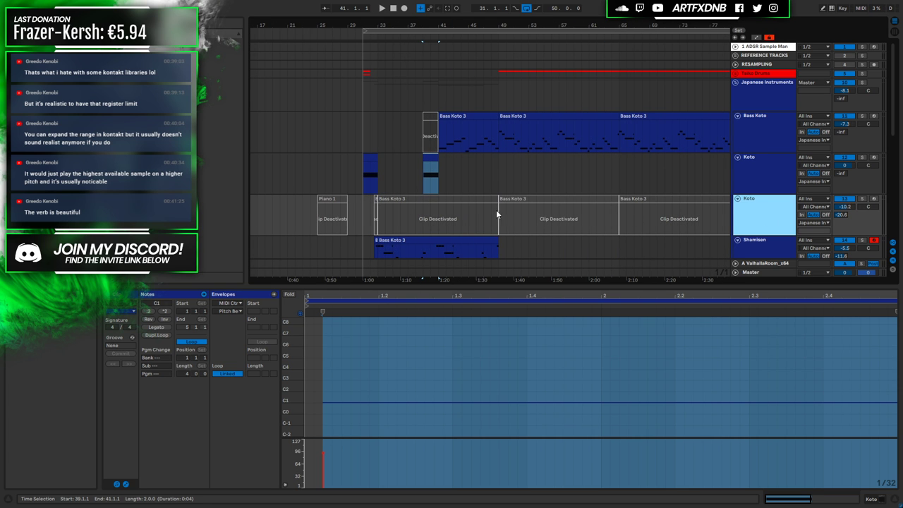
scroll(470, 151, "down", 3)
left_click(438, 192)
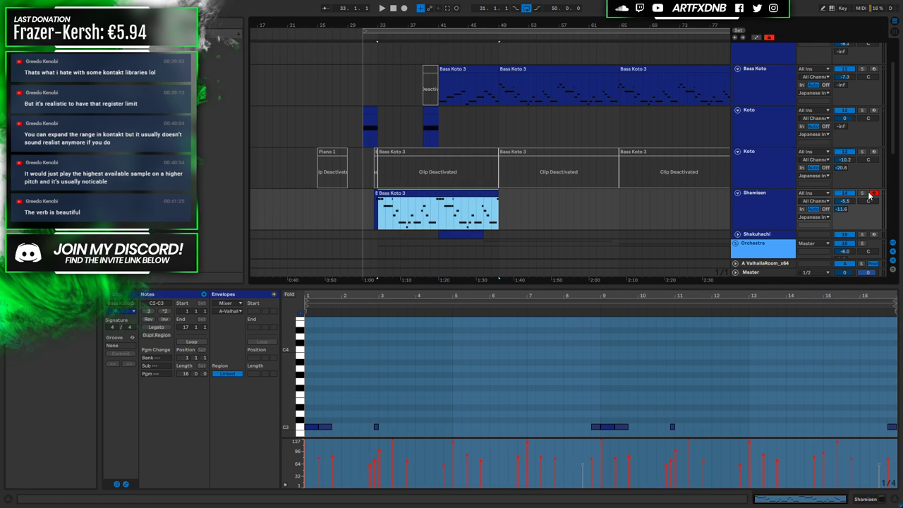
left_click(376, 198)
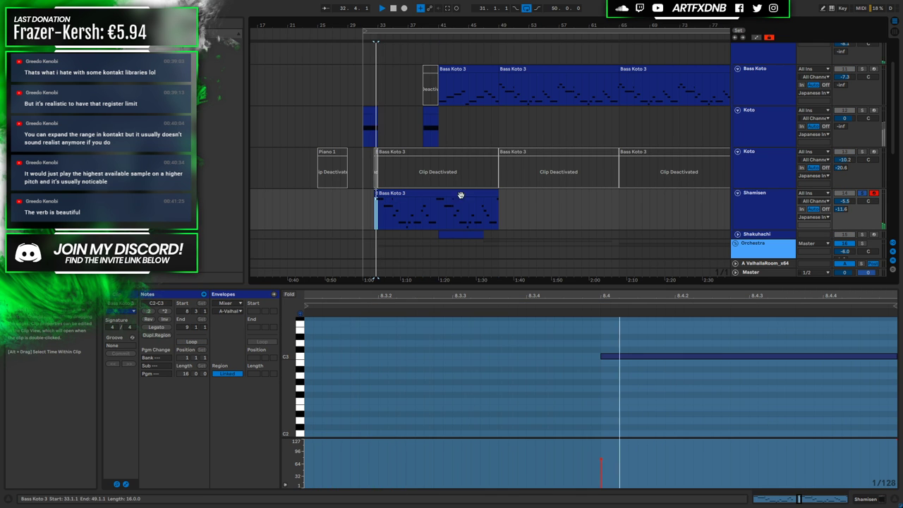
key("space")
Unsolo the Shamisen track, play the arrangement from bar 31 and enlarge the track area
left_click(364, 209)
left_click(363, 206)
key("space")
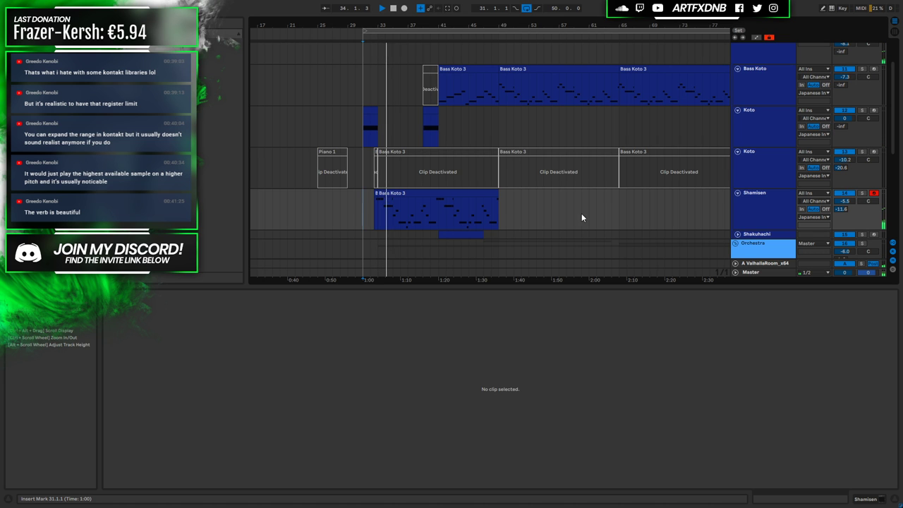
key("Right")
left_click_drag(769, 284, 796, 427)
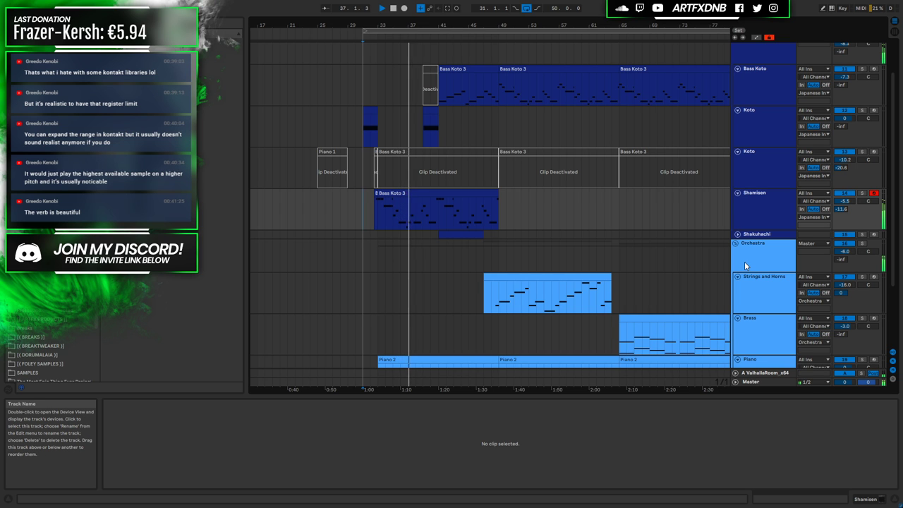
key("space")
Inspect the ValhallaRoom reverb settings on return track A, close the plugin and play from bar 33 with the return soloed
left_click(767, 374)
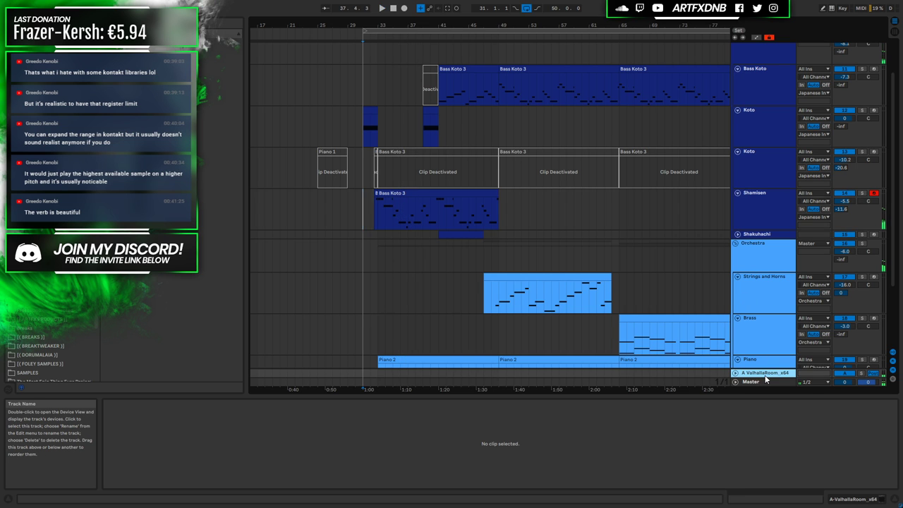
key("shift+Tab")
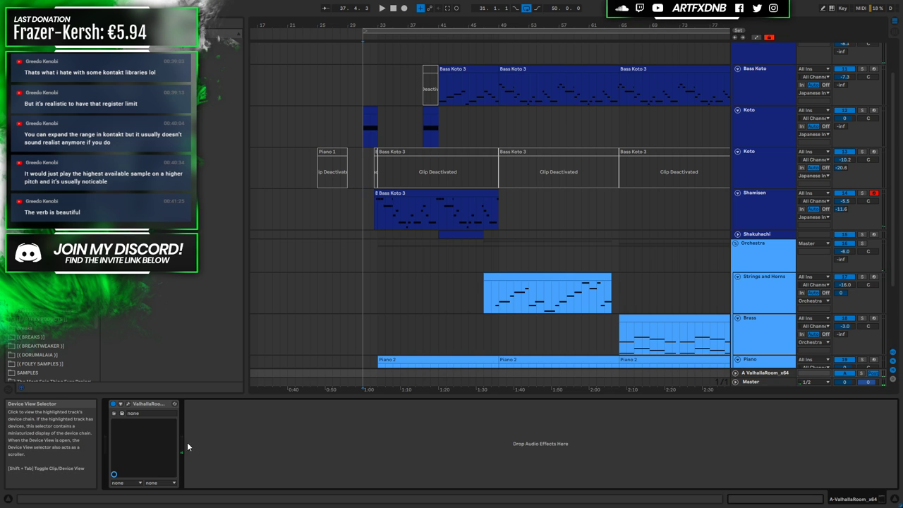
left_click(128, 404)
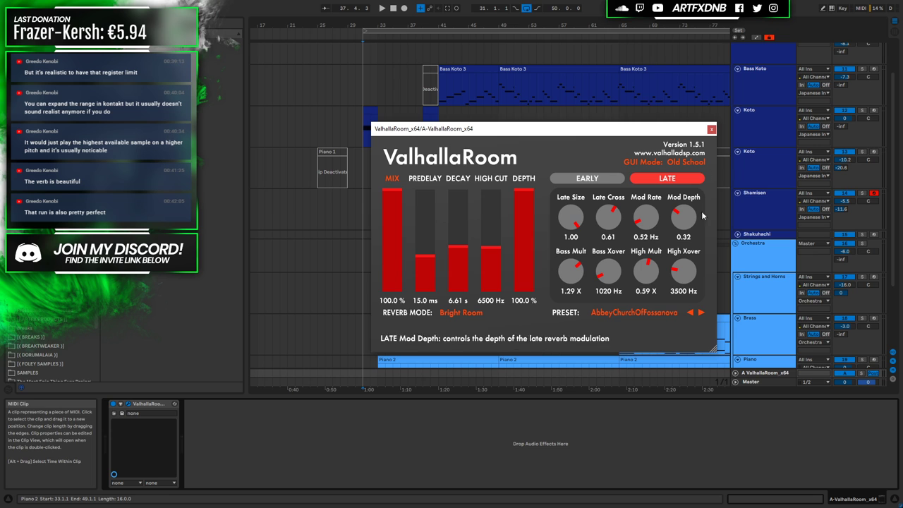
left_click(711, 128)
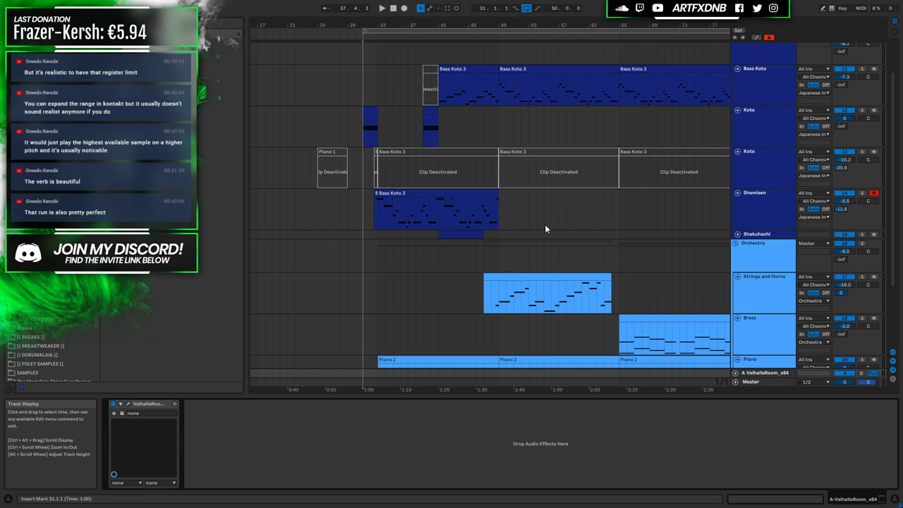
left_click(395, 204)
key("space")
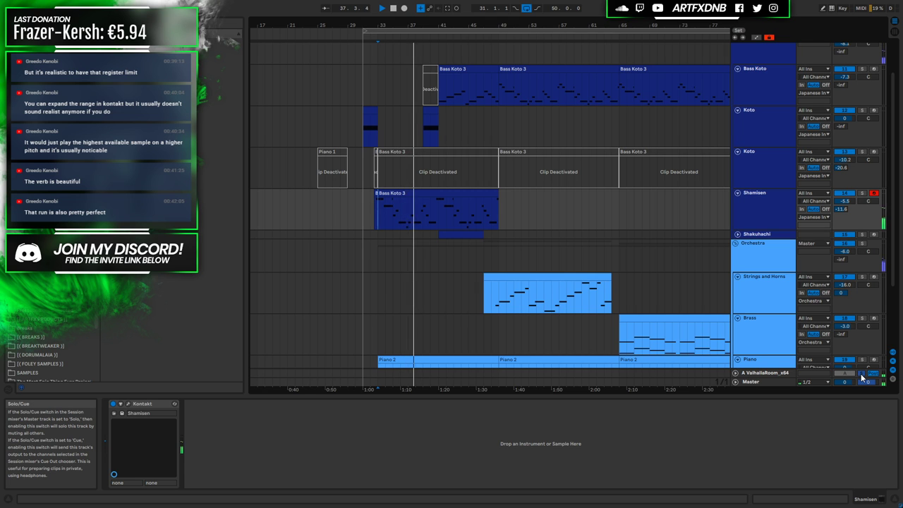
Stop playback, unsolo return track A and play the full arrangement from bar 38
key("space")
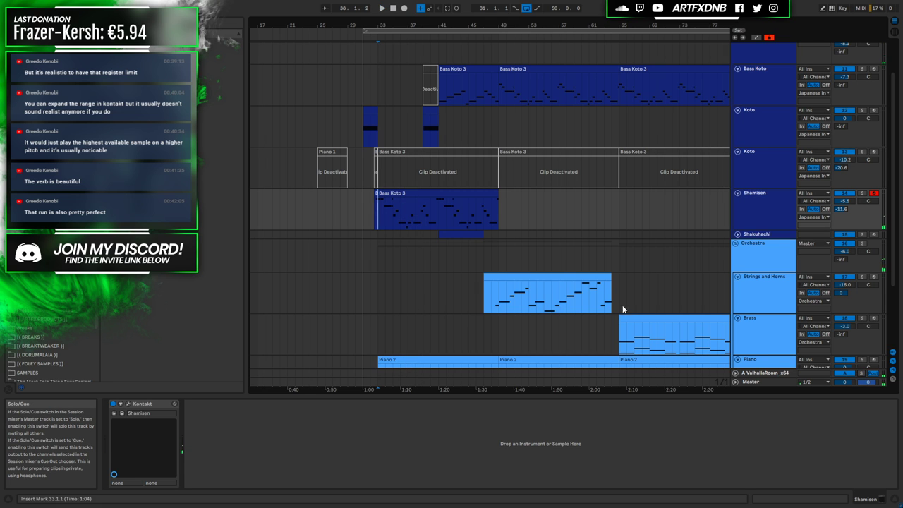
left_click(423, 122)
left_click(424, 219)
left_click(418, 119)
key("space")
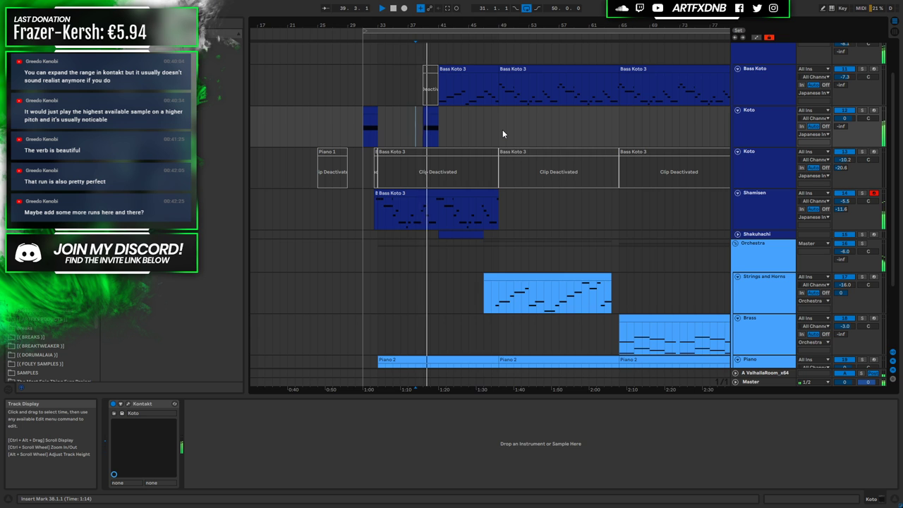
key("space")
Inspect the Koto clip at bar 39, check the playable key range of the lower Koto track's Kontakt instrument and close the plugin
left_click(426, 112)
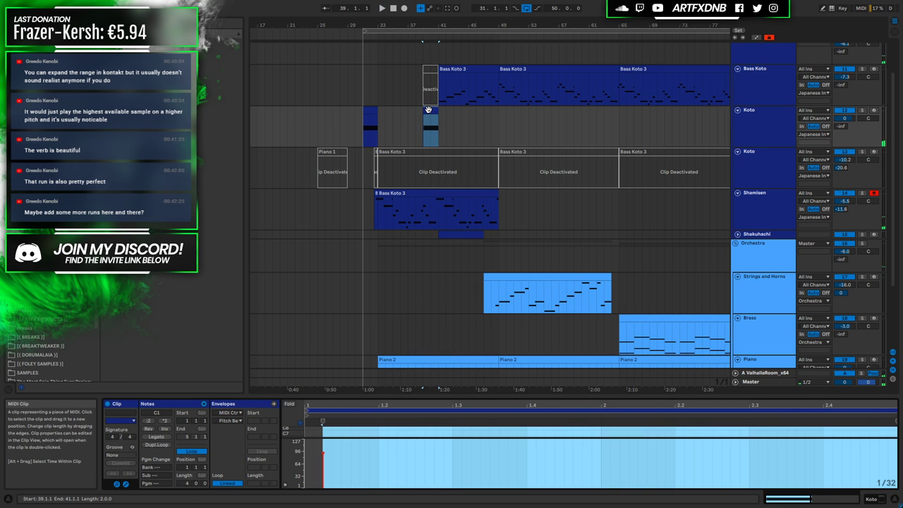
left_click(871, 500)
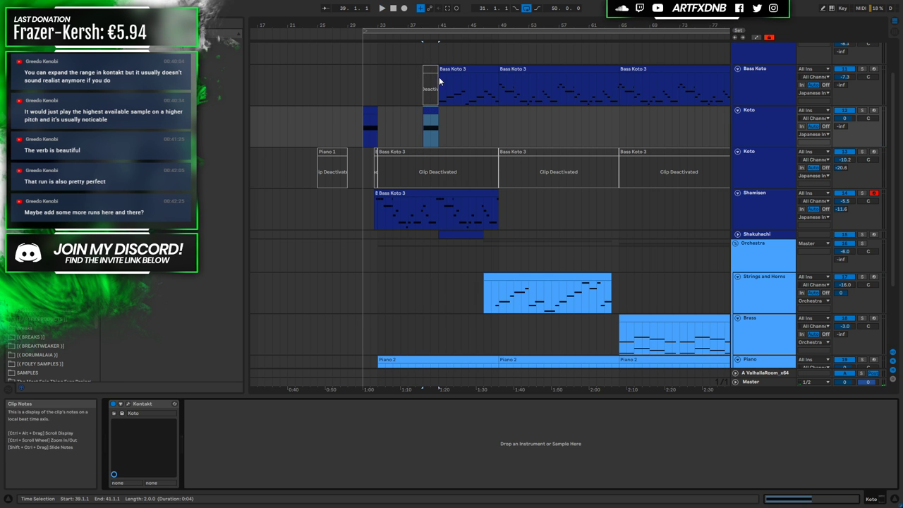
left_click(430, 131)
left_click(745, 163)
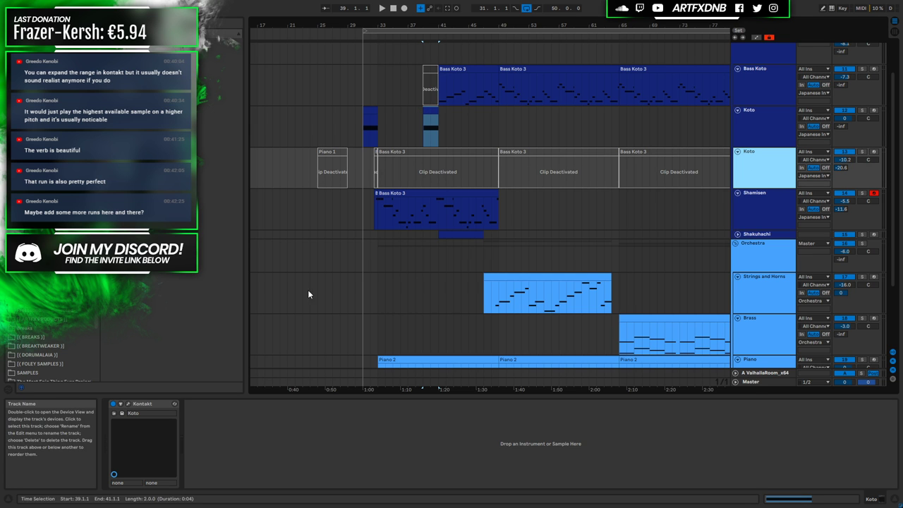
left_click(128, 403)
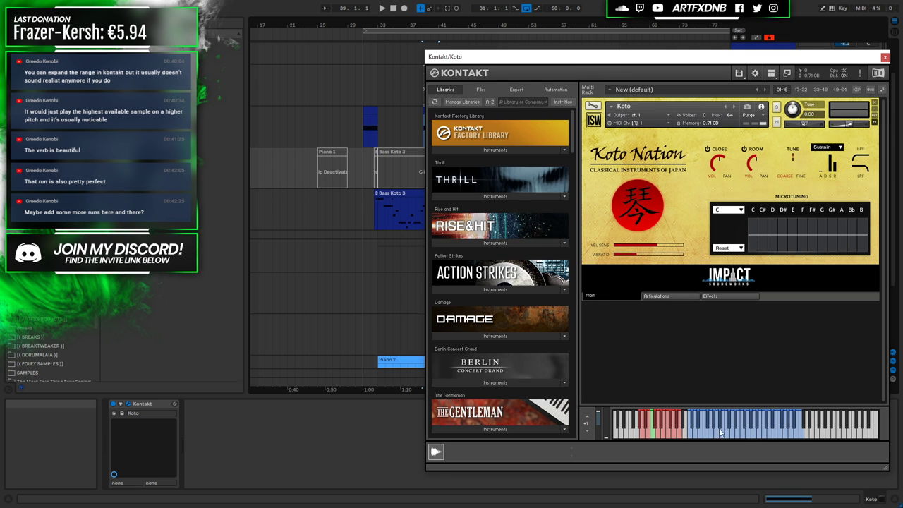
left_click(885, 57)
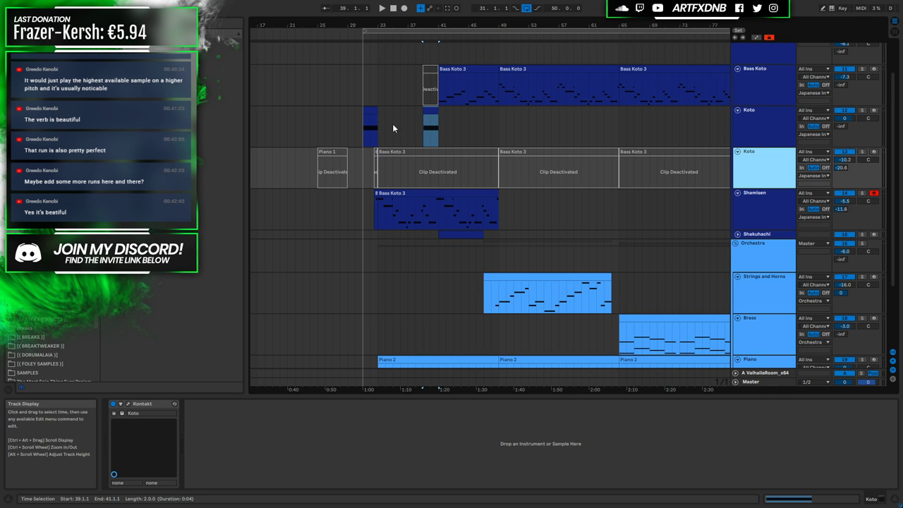
Reactivate the Bass Koto run clip at bar 39 and move it onto the upper Koto track, replacing the clip there
scroll(477, 138, "up", 1)
left_click(430, 98)
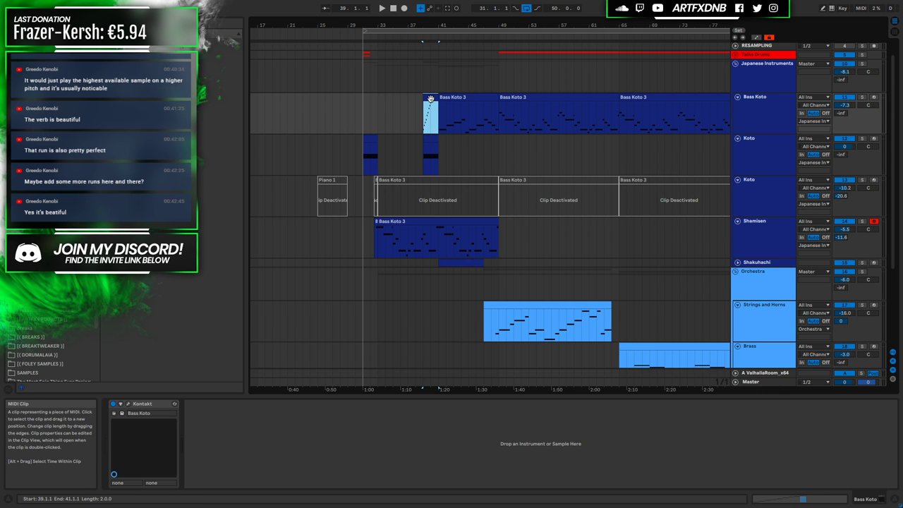
left_click_drag(429, 94, 428, 146)
Duplicate the lower Koto track and delete all deactivated clips from the duplicate
left_click(370, 152)
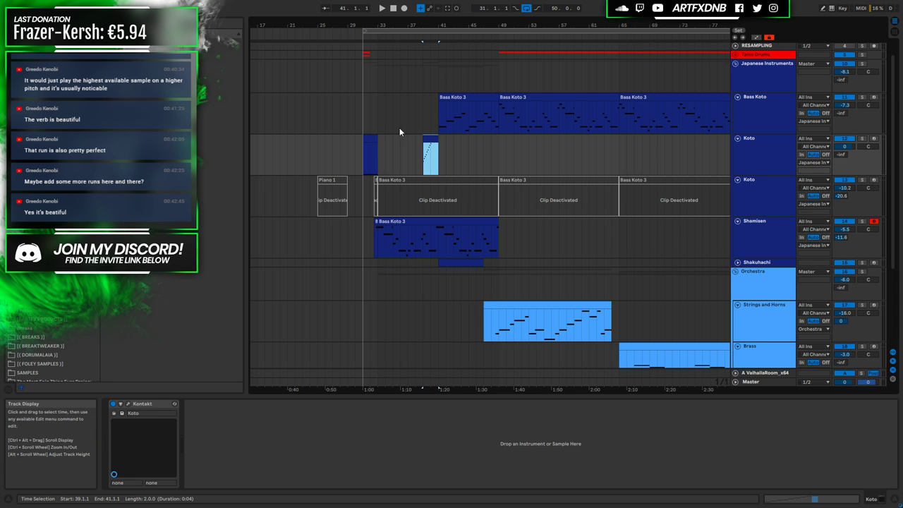
left_click(762, 149)
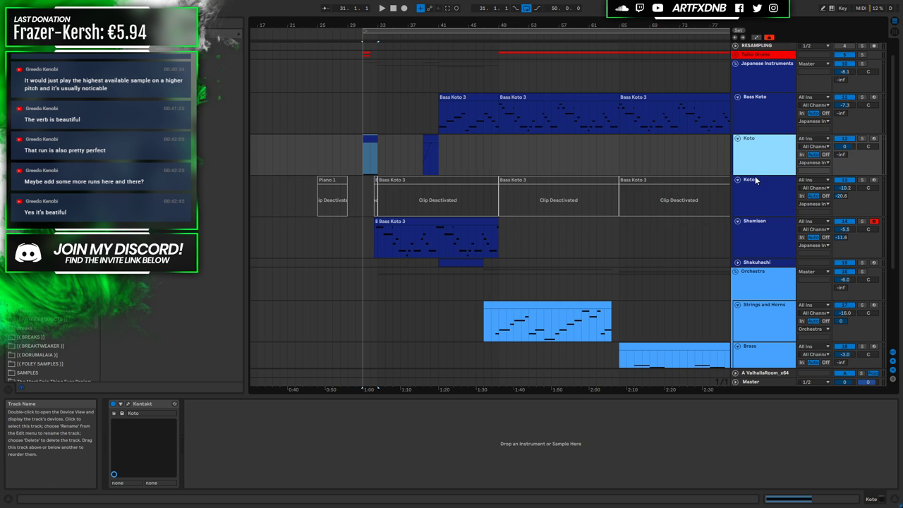
left_click(758, 181)
left_click(429, 136)
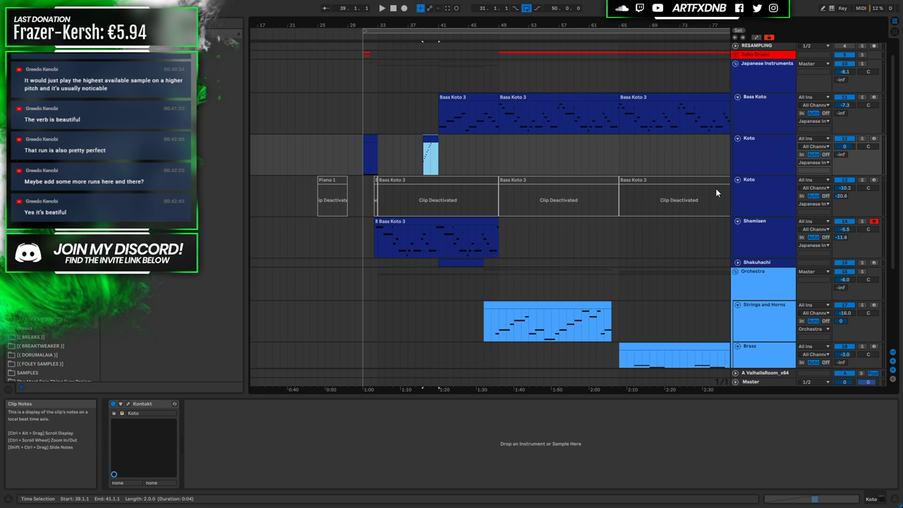
left_click(757, 183)
right_click(763, 184)
left_click(781, 202)
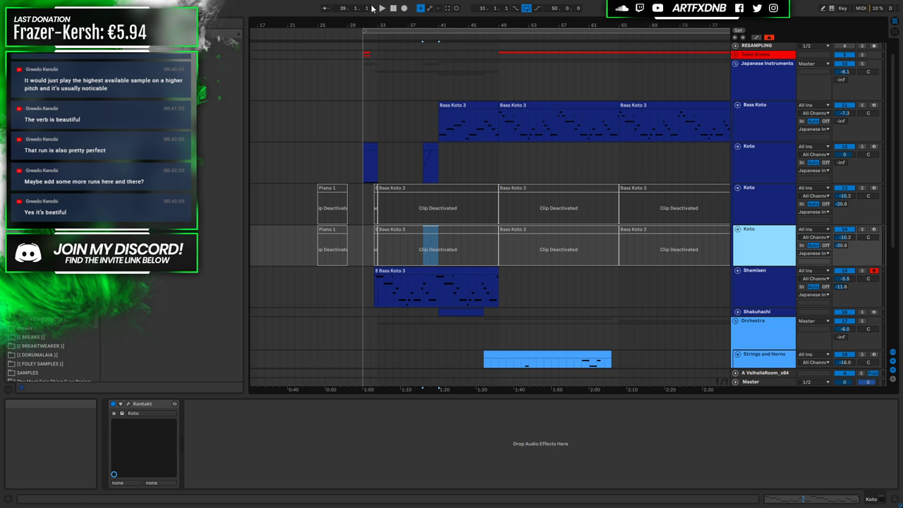
left_click_drag(405, 28, 405, 17)
left_click_drag(631, 228, 348, 234)
Move the run clip at bar 39 onto the duplicated Koto track, audition it soloed and open its notes
left_click(417, 151)
left_click_drag(416, 147, 415, 247)
key("space")
double_click(417, 247)
key("space")
Compress all notes of the Koto run to half their duration and play the faster run
left_click_drag(611, 393, 622, 146)
left_click_drag(622, 237, 322, 326)
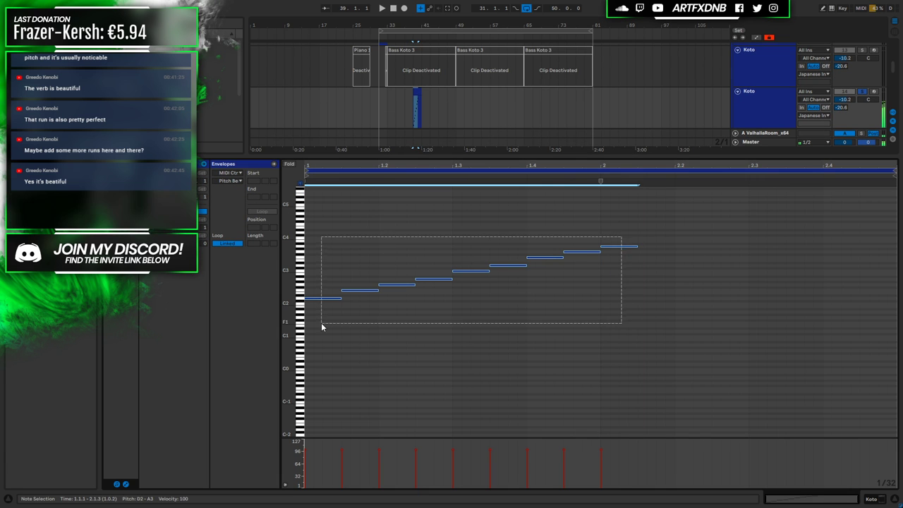
left_click_drag(598, 183, 452, 189)
key("space")
left_click(479, 218)
key("space")
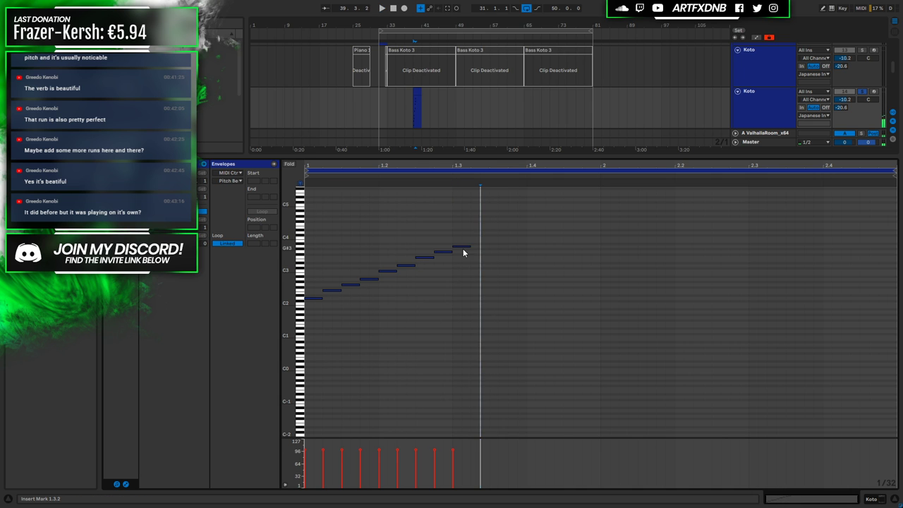
Extend the ascending run by copying its last note to C4 and D4 directly after it
left_click_drag(460, 247, 480, 244)
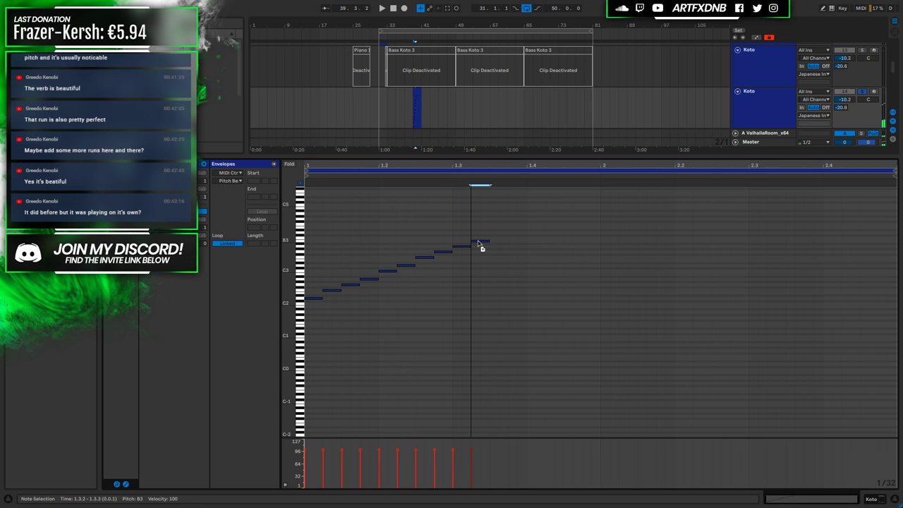
left_click_drag(479, 241, 499, 237)
left_click(498, 234)
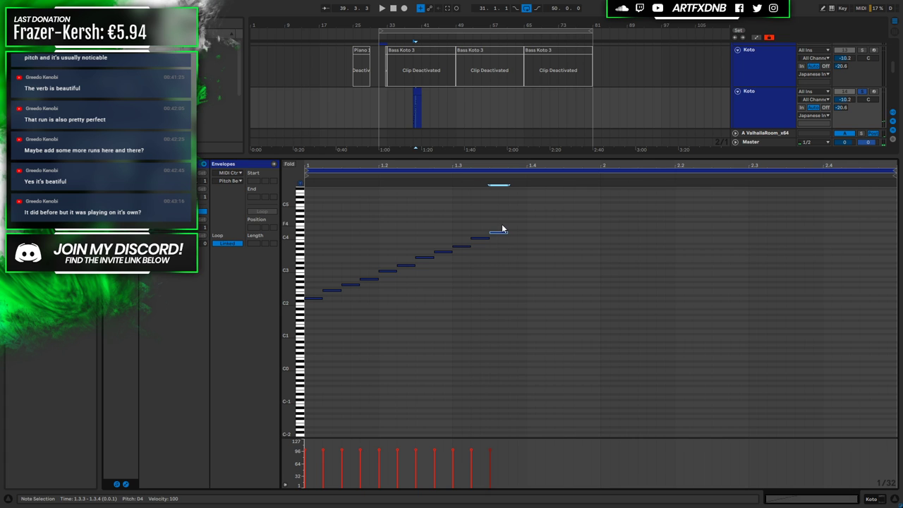
Transpose the entire Koto run down one octave and play it
left_click_drag(503, 219, 310, 315)
key("shift+Down")
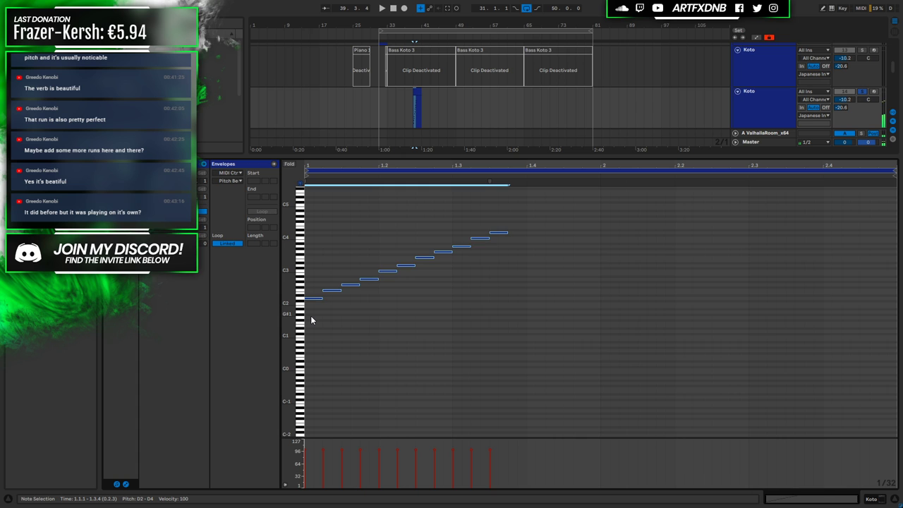
key("space")
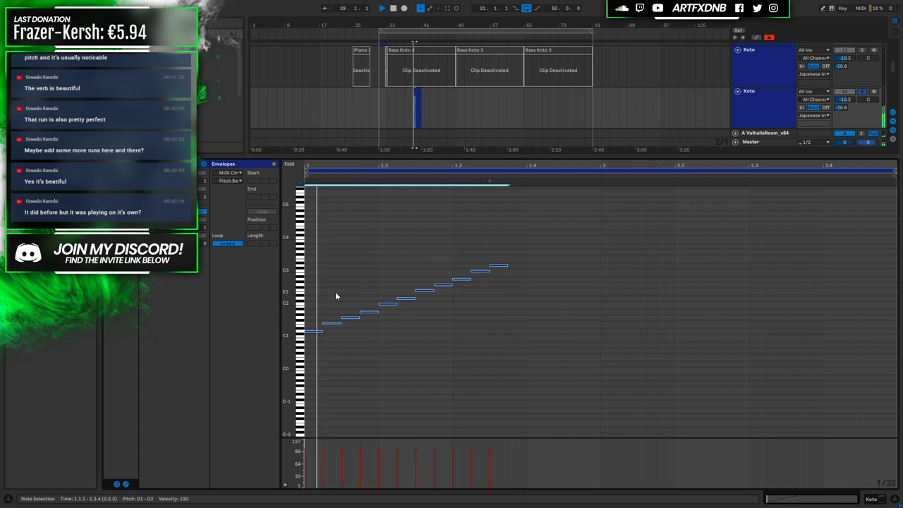
key("space")
left_click(498, 287)
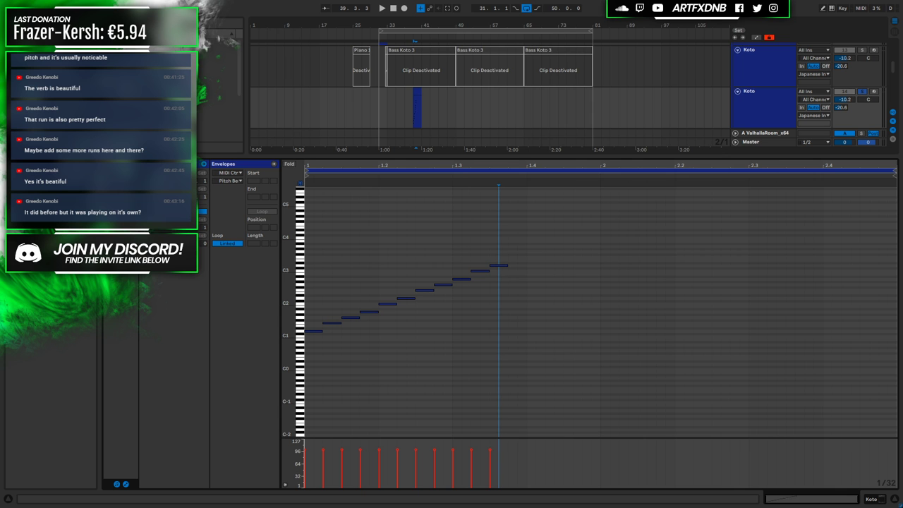
Close the clip's note view, unfold the Shakuhachi track, solo it and play its clip from bar 41
left_click(874, 500)
scroll(447, 125, "up", 3)
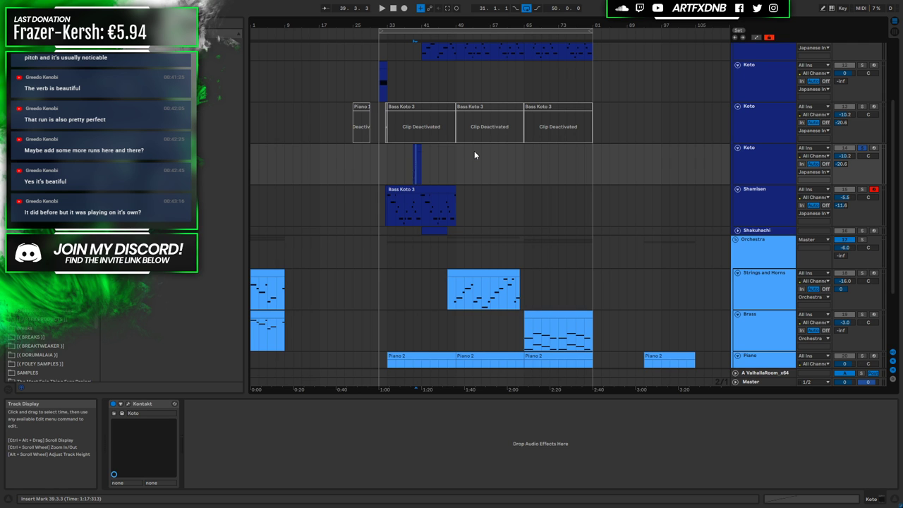
left_click(757, 195)
left_click(738, 230)
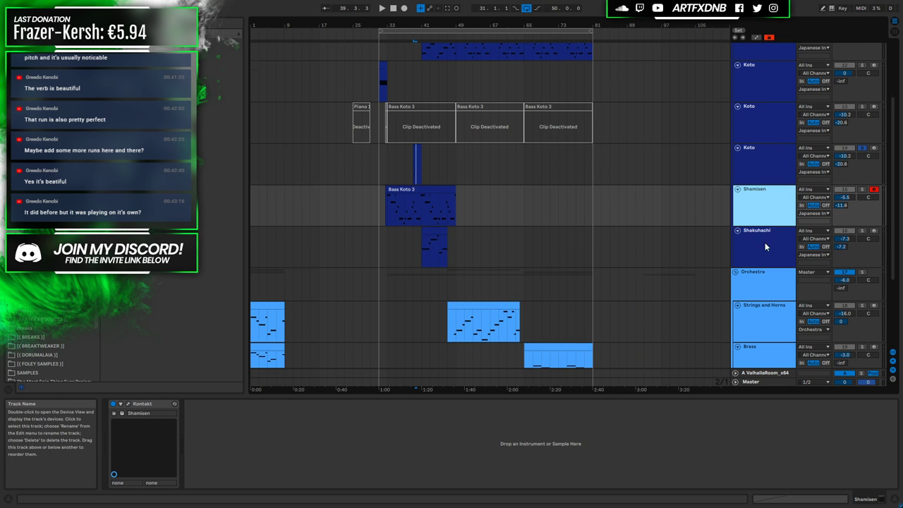
left_click(431, 236)
left_click(861, 230)
key("space")
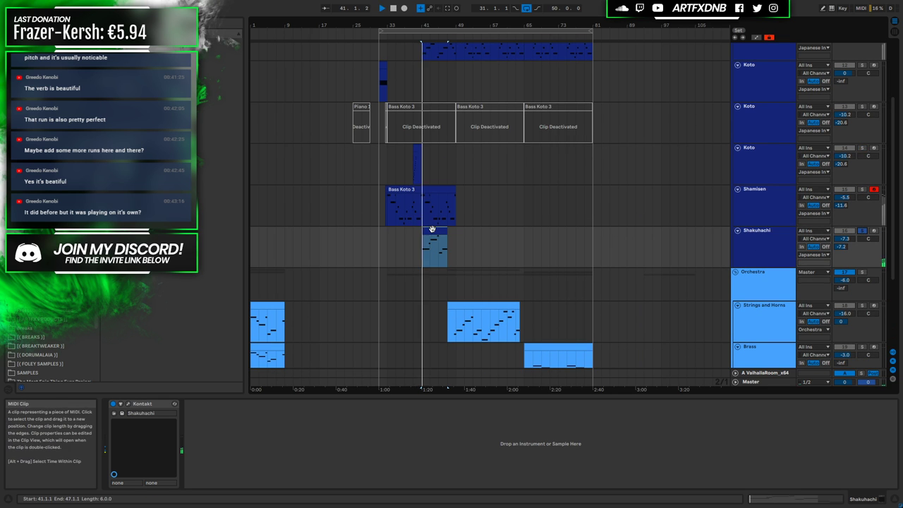
Choose Natural (AT) for the flutter control on the main page of the Shakuhachi's Kontakt instrument and close the plugin
left_click(130, 405)
left_click(128, 405)
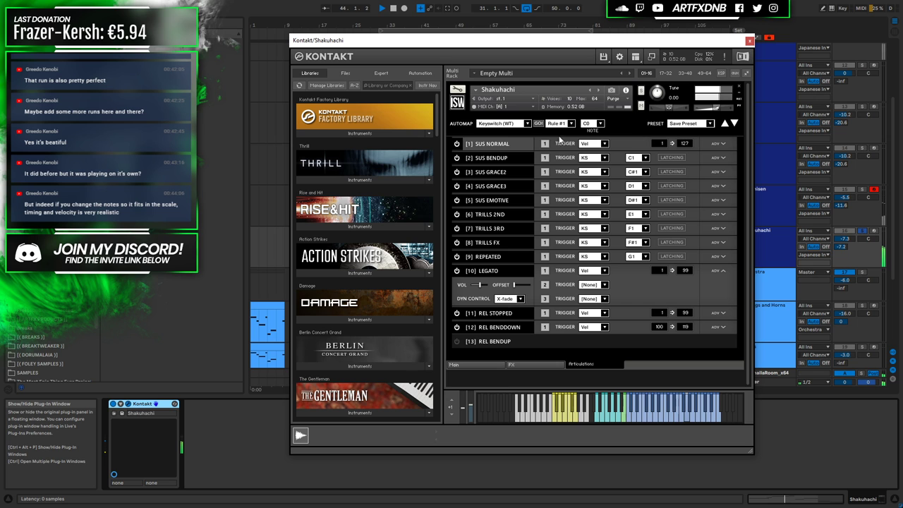
left_click(488, 365)
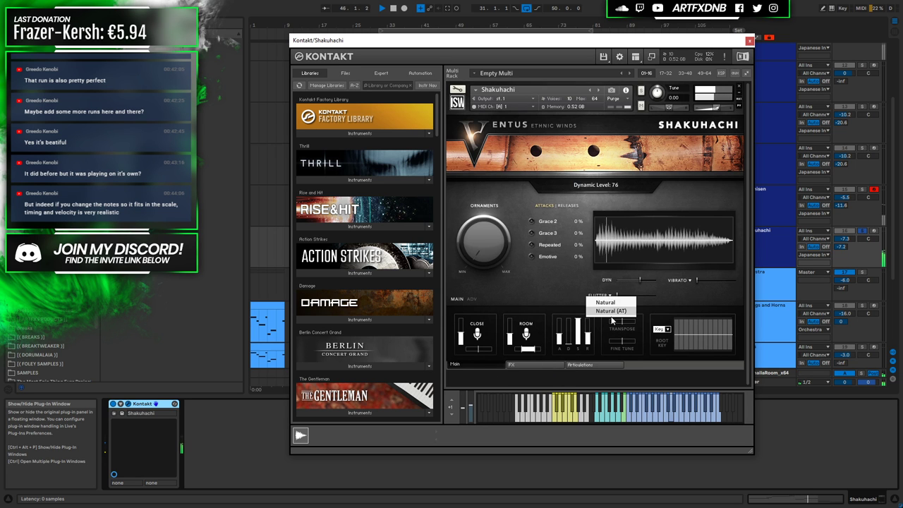
left_click(599, 295)
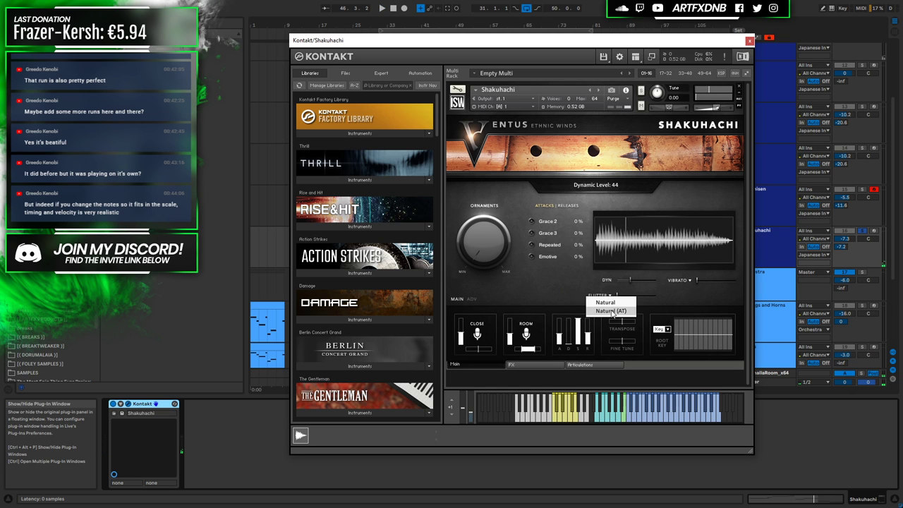
left_click(611, 311)
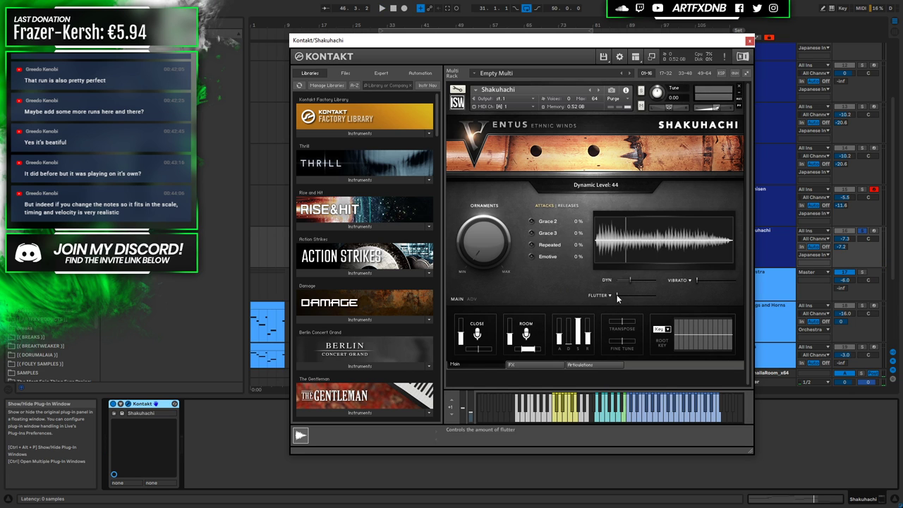
left_click(751, 40)
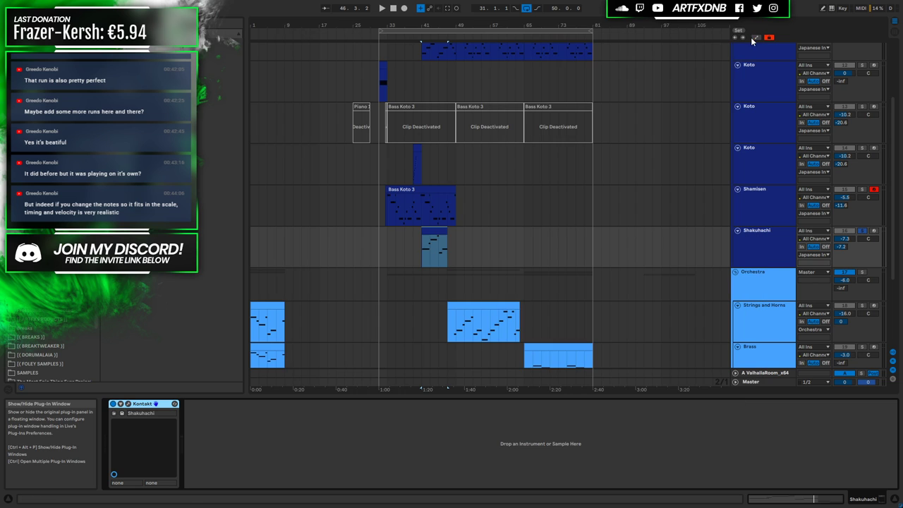
Examine the list of MIDI controllers available for the Shakuhachi clip's envelope and return to the track's devices
double_click(430, 240)
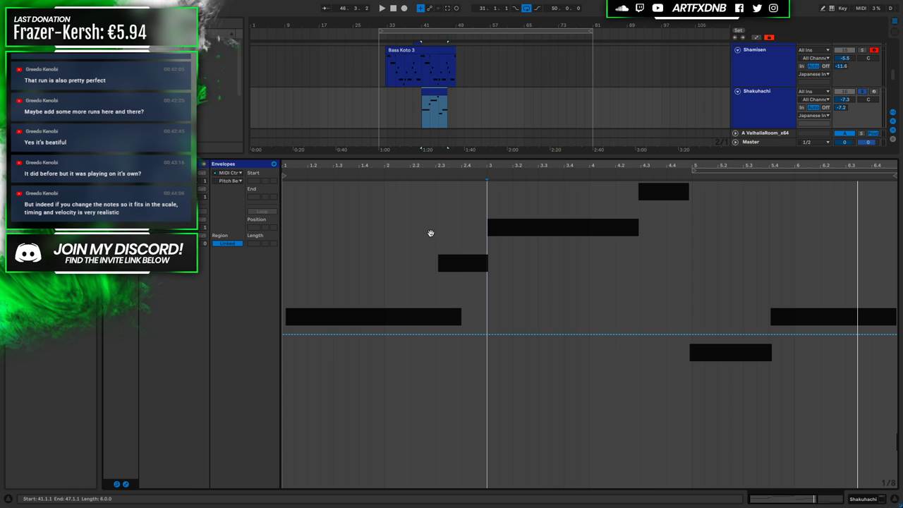
left_click(235, 181)
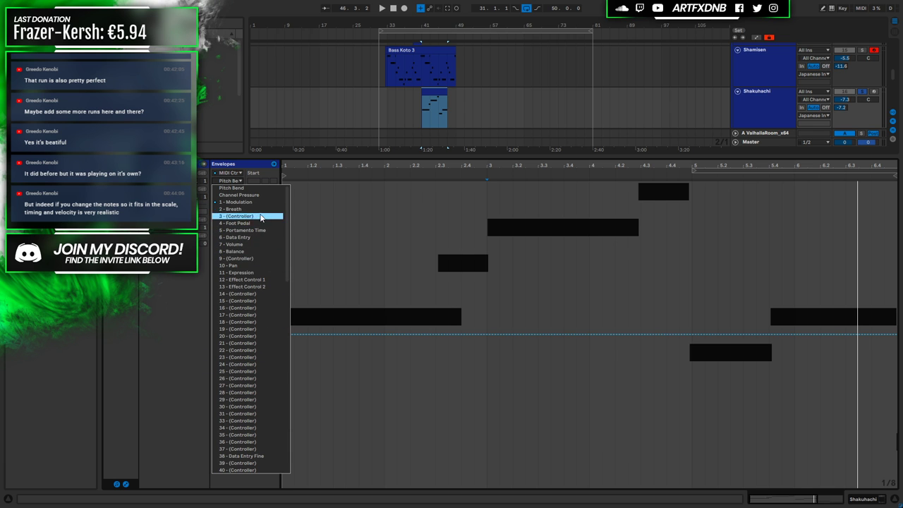
left_click_drag(286, 210, 279, 417)
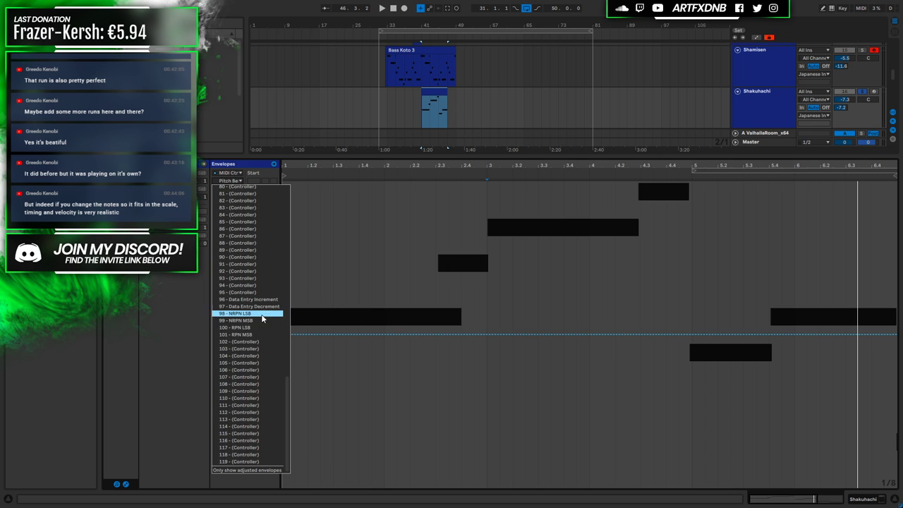
left_click_drag(287, 380, 298, 192)
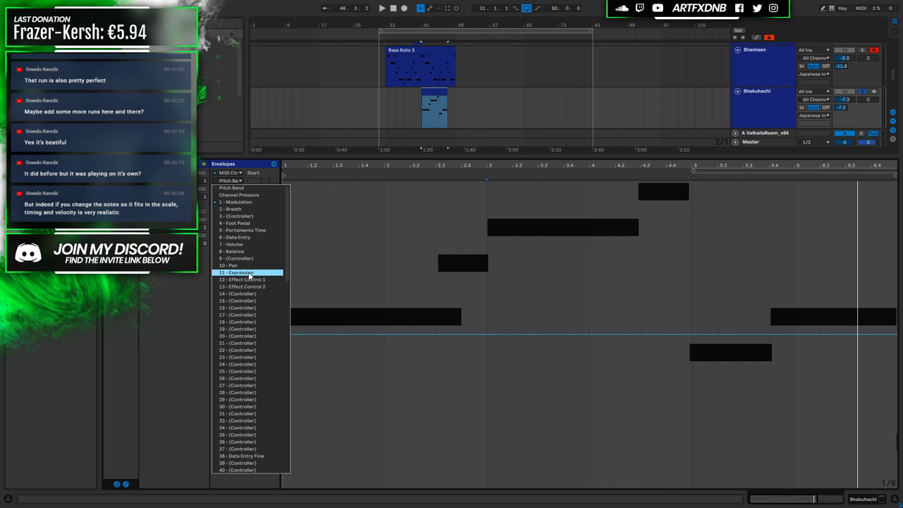
scroll(265, 293, "down", 1)
scroll(264, 282, "down", 5)
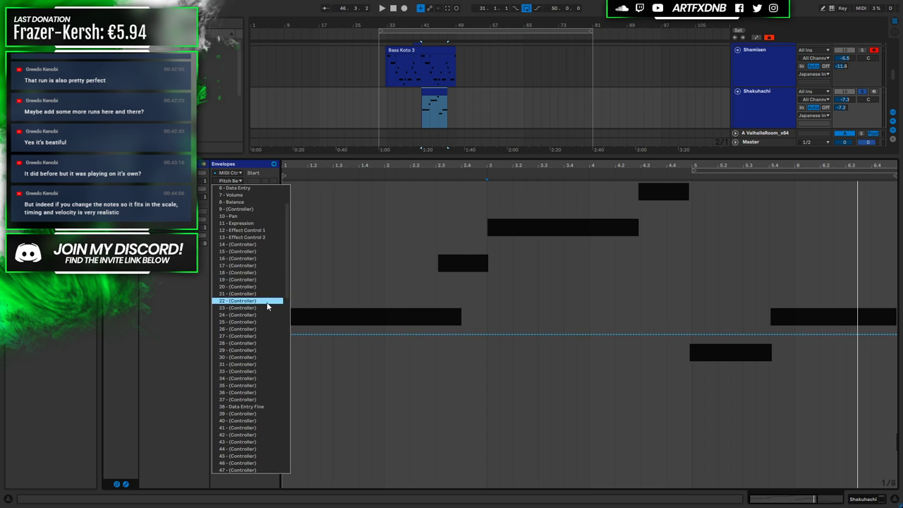
scroll(257, 329, "down", 6)
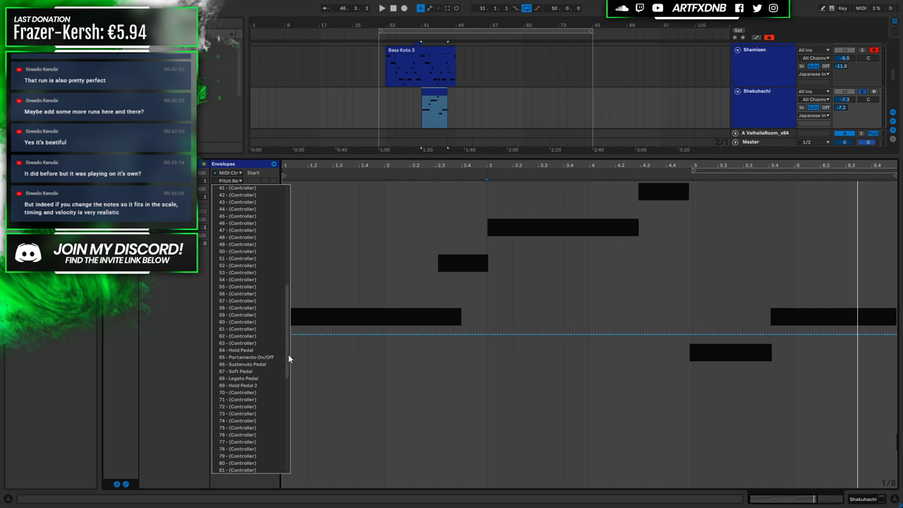
left_click_drag(287, 346, 277, 438)
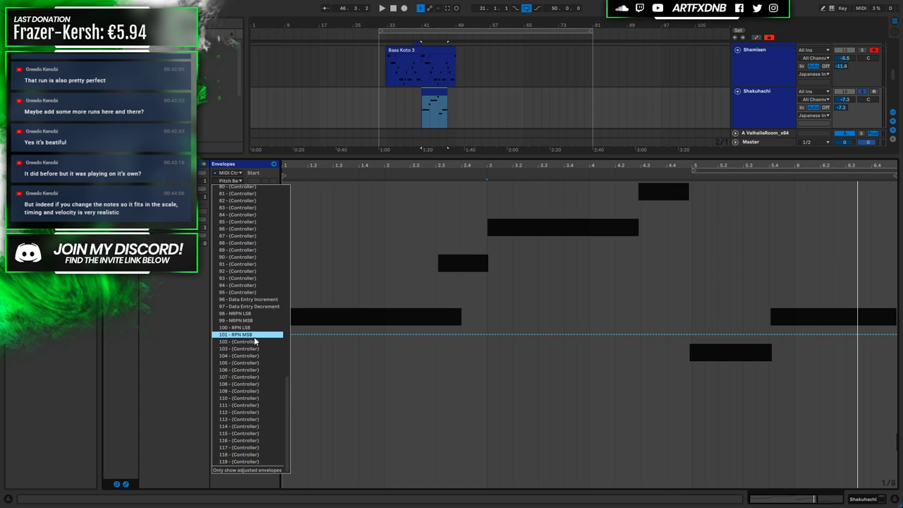
left_click_drag(288, 409, 311, 185)
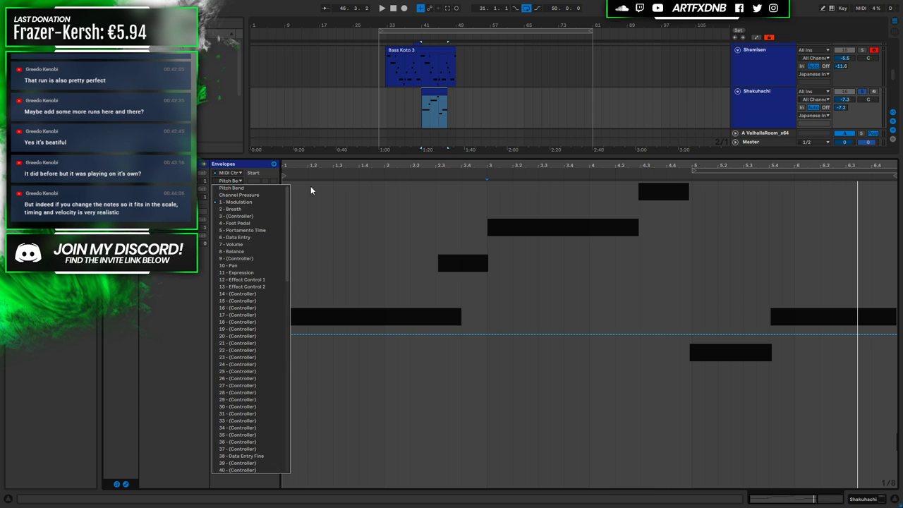
left_click(880, 502)
left_click(758, 121)
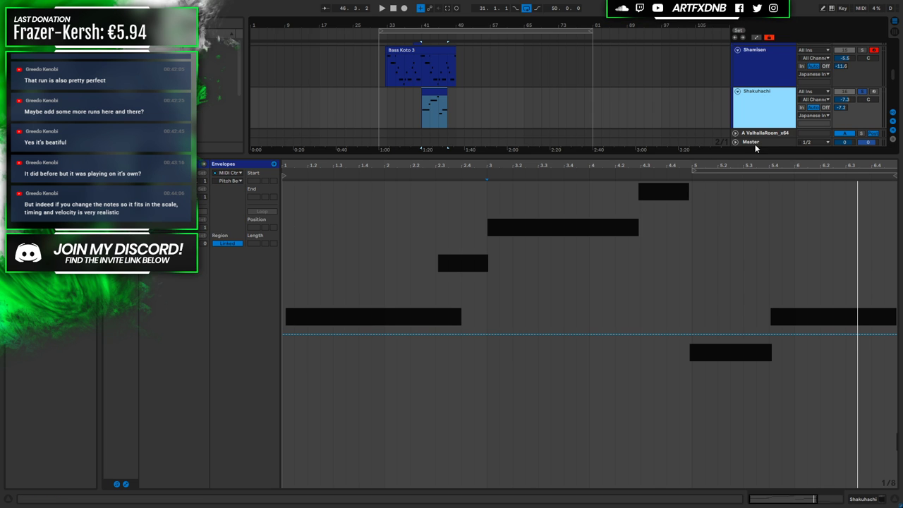
left_click(861, 500)
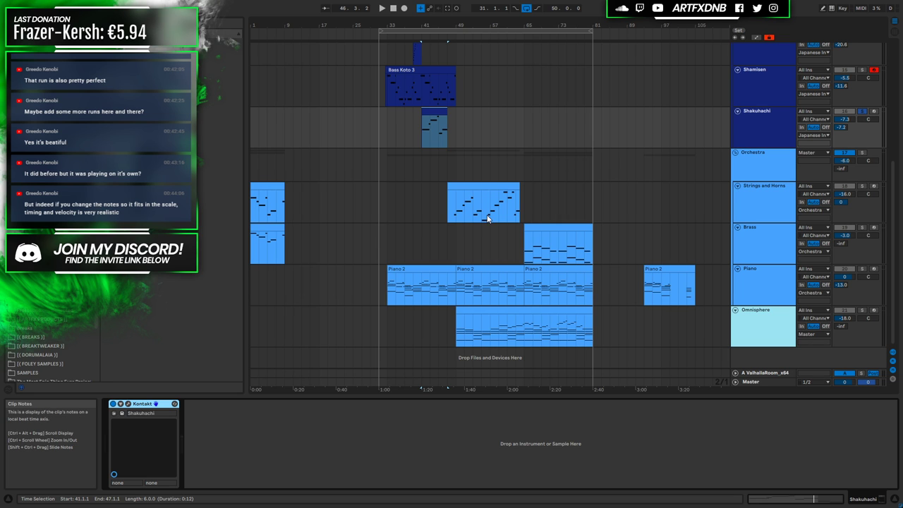
Play the Shakuhachi clip from bar 41 and try raising the flutter amount in its Kontakt instrument
left_click(409, 131)
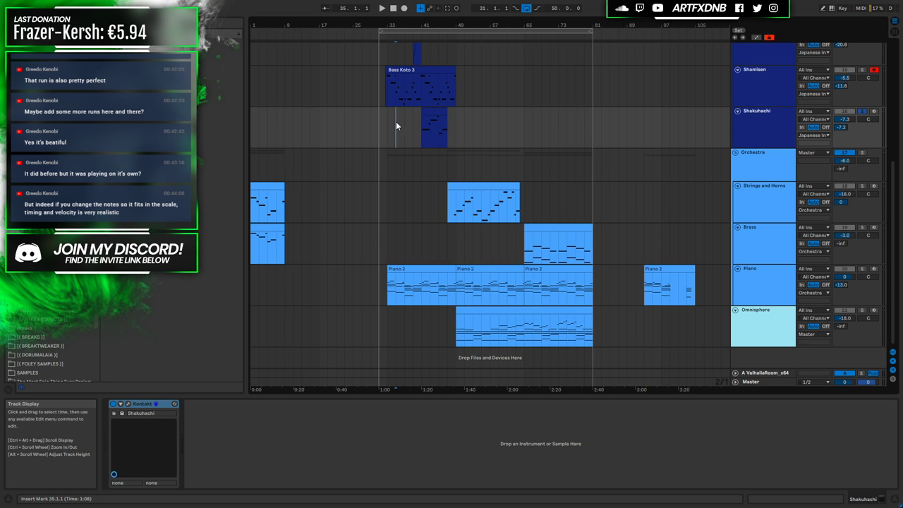
key("space")
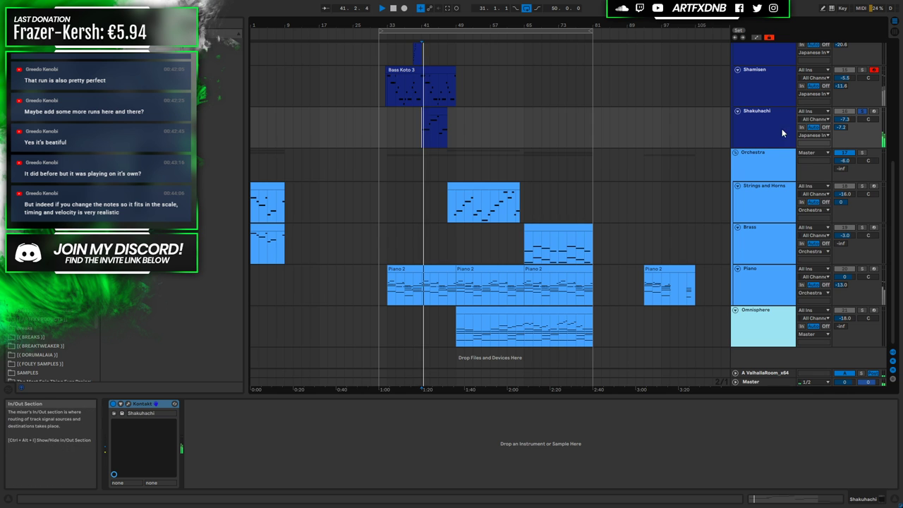
left_click(781, 128)
left_click(129, 404)
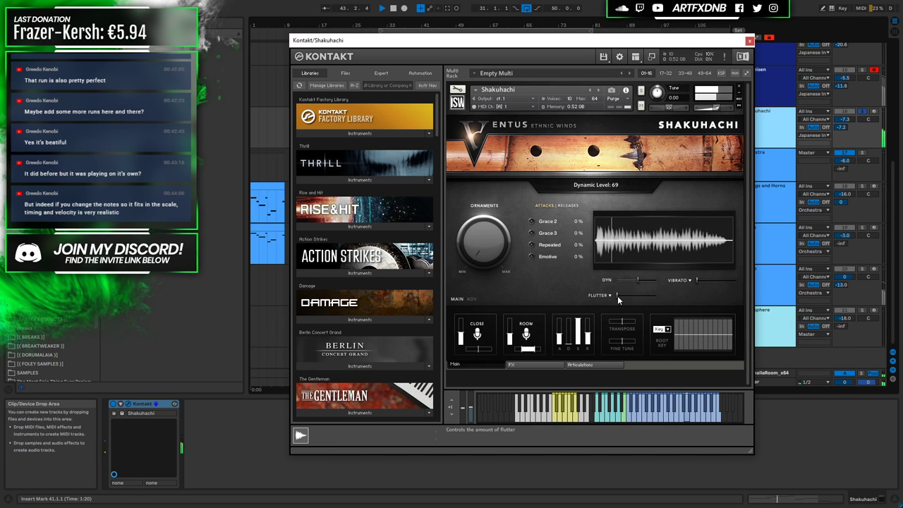
left_click_drag(625, 293, 685, 296)
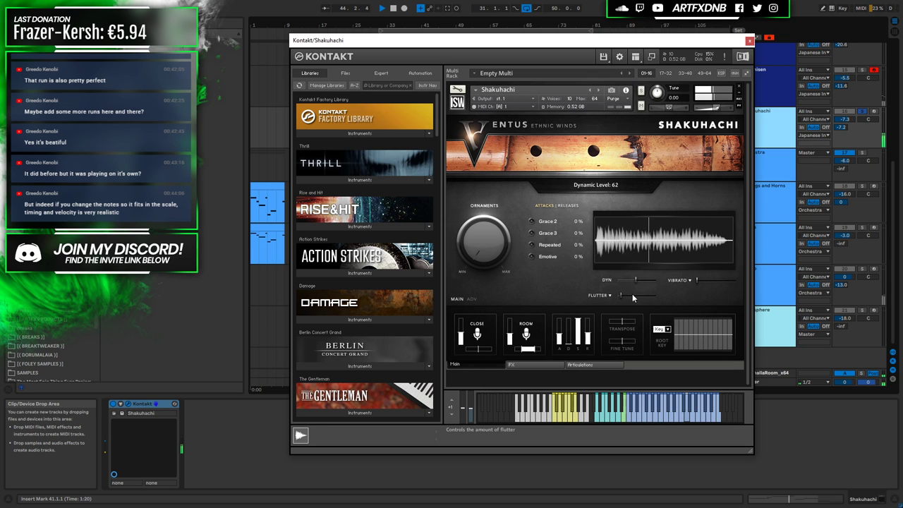
mouse_move(625, 296)
left_mouse_down()
mouse_move(675, 292)
mouse_move(642, 299)
left_mouse_up()
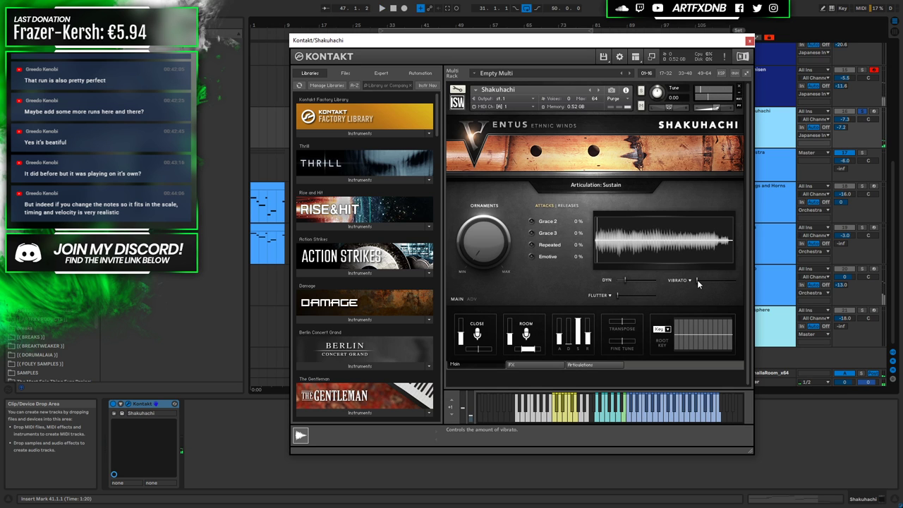
Try raising the Shakuhachi's vibrato amount, choose Natural as the vibrato type and close the plugin
left_click_drag(702, 279, 714, 278)
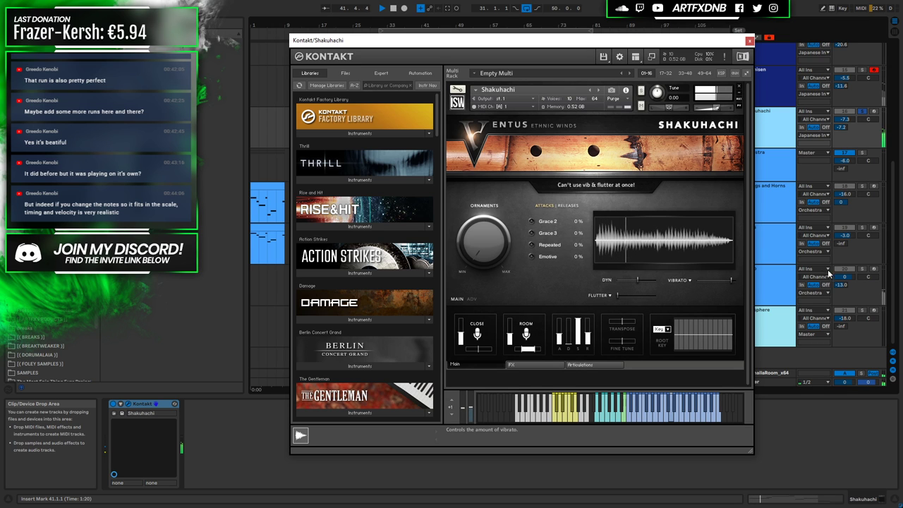
left_click_drag(734, 277, 776, 278)
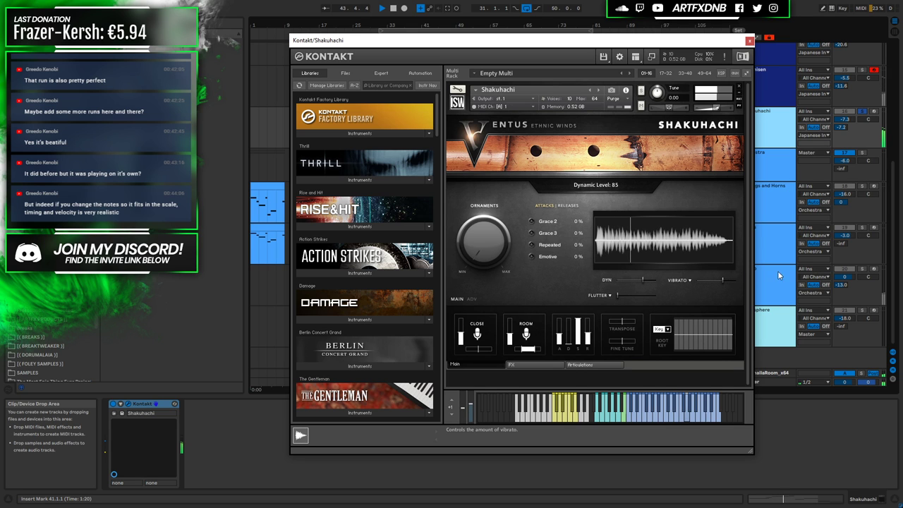
left_click(690, 280)
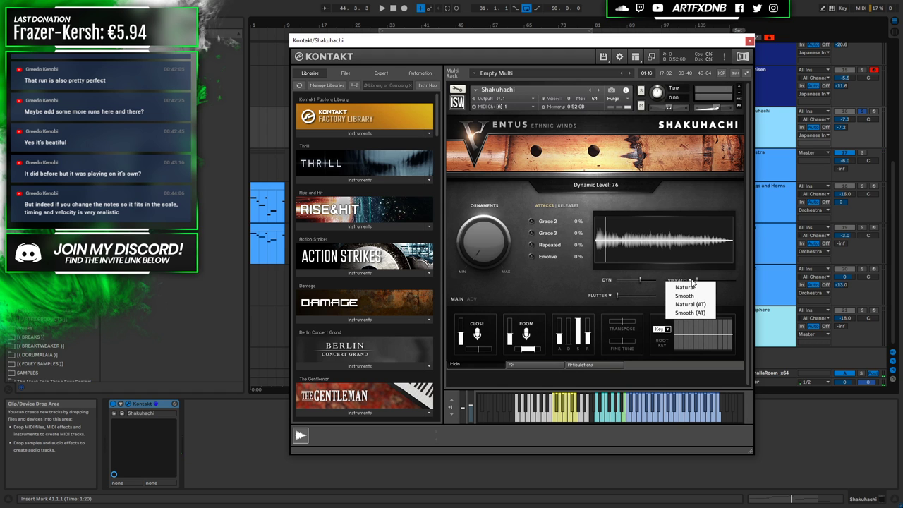
left_click(690, 288)
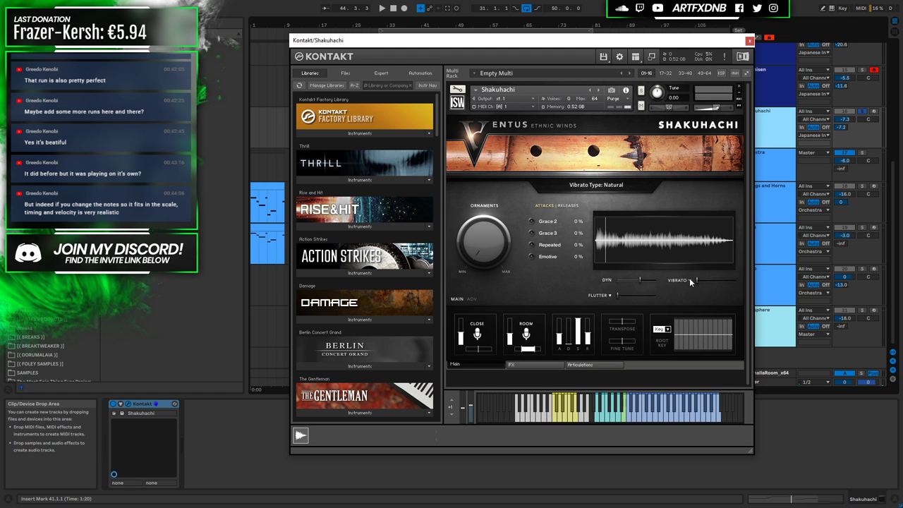
left_click_drag(697, 280, 730, 275)
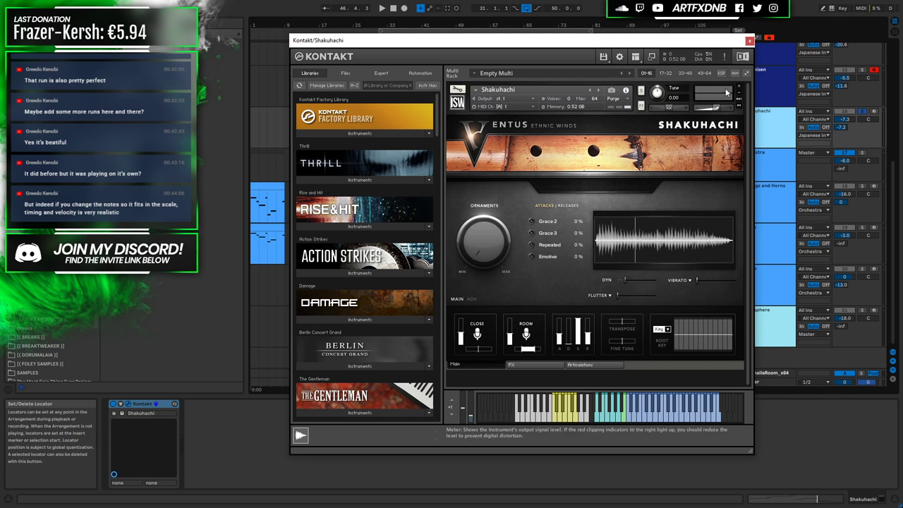
left_click(750, 40)
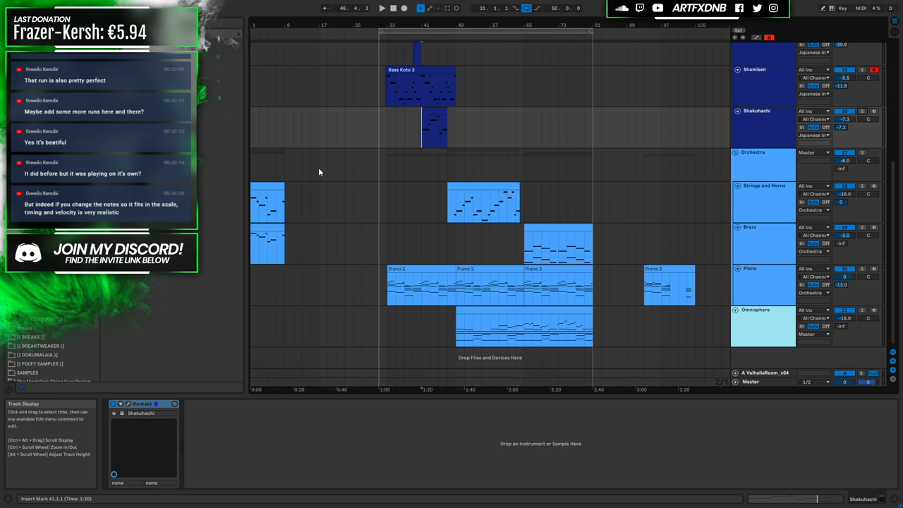
Play the full arrangement from bar 31 up to the Koto run
left_click(378, 129)
key("space")
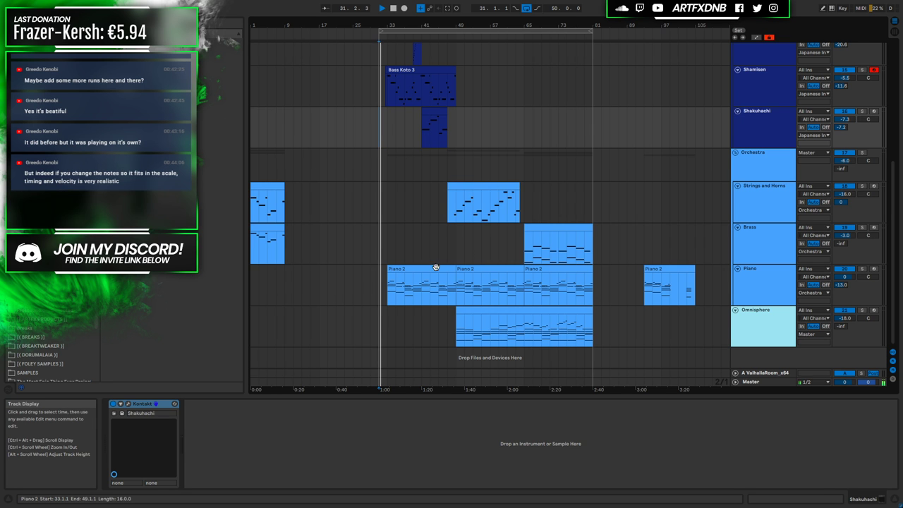
scroll(451, 265, "up", 5)
left_click_drag(416, 35, 482, 125)
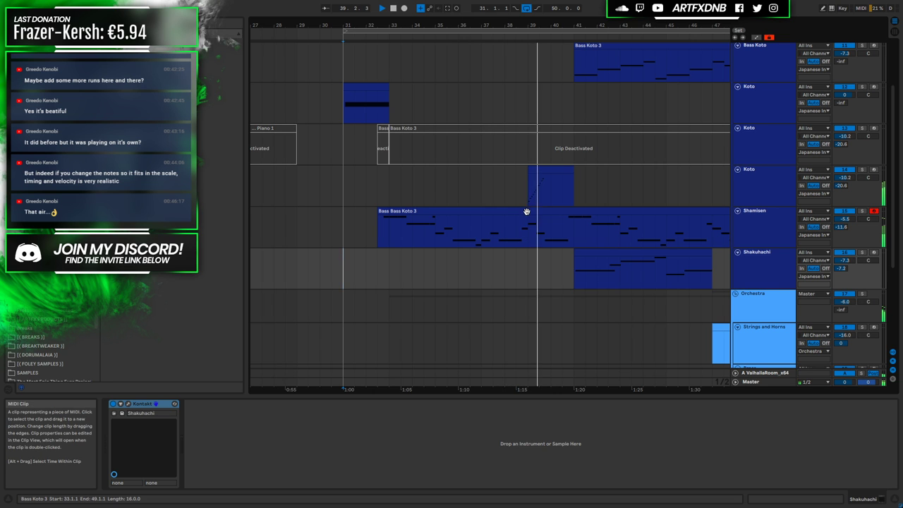
key("space")
Move the Koto run clip one bar later to start at bar 40 and play from bar 38
left_click(542, 171)
left_click_drag(539, 169, 562, 173)
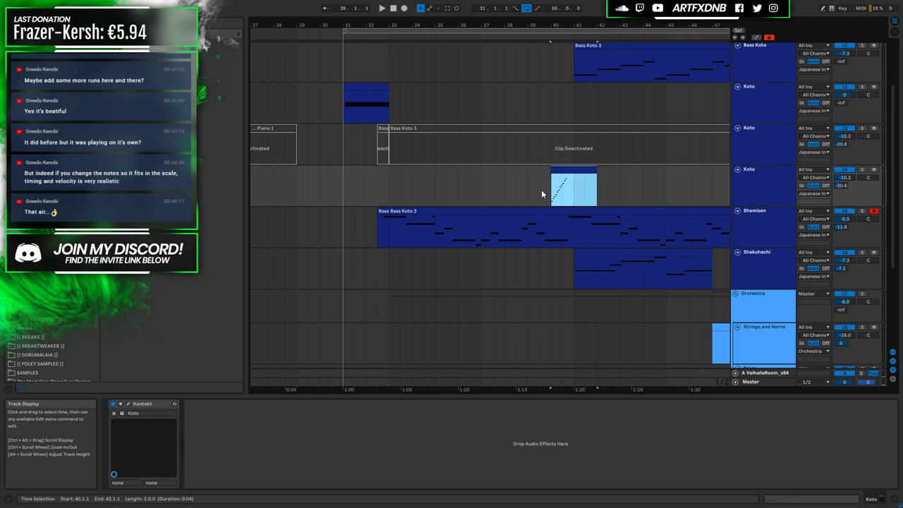
left_click(511, 187)
key("space")
key("space")
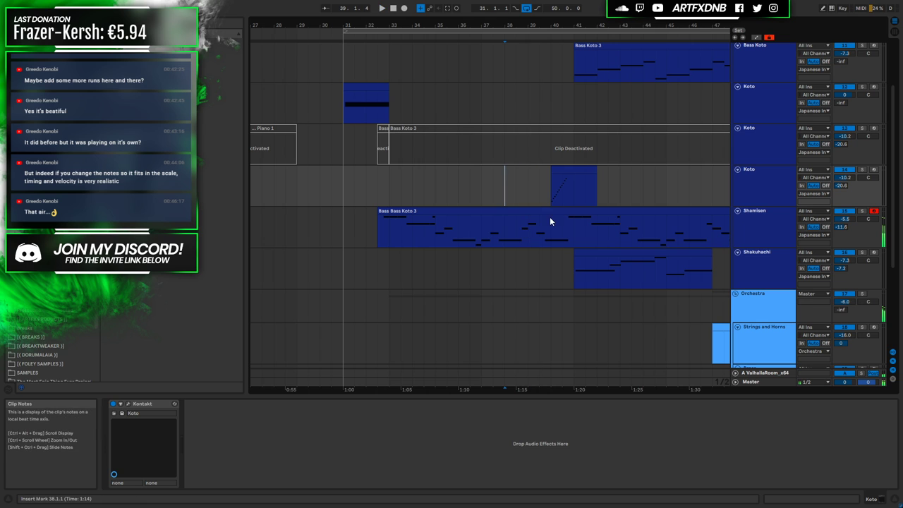
Check bars 39 to 41 of the Shamisen part and play the arrangement from 32.3
left_click(373, 237)
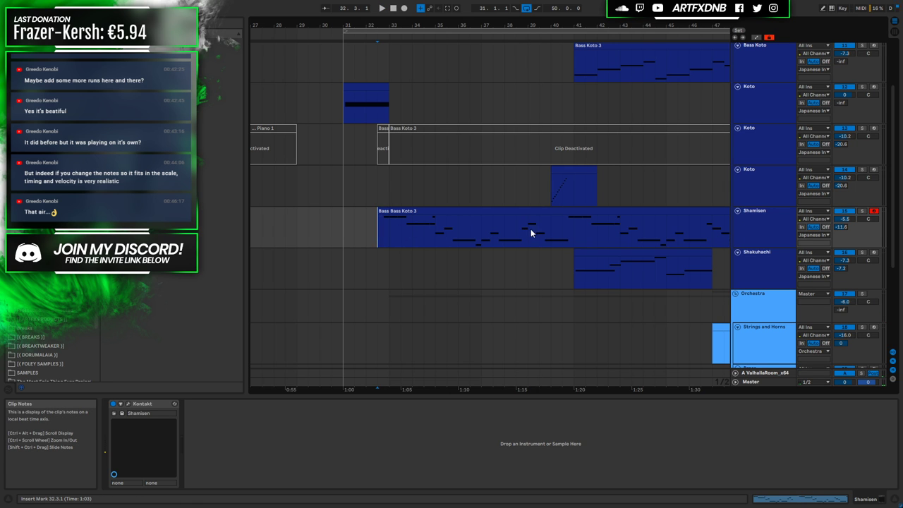
left_click_drag(531, 233, 573, 244)
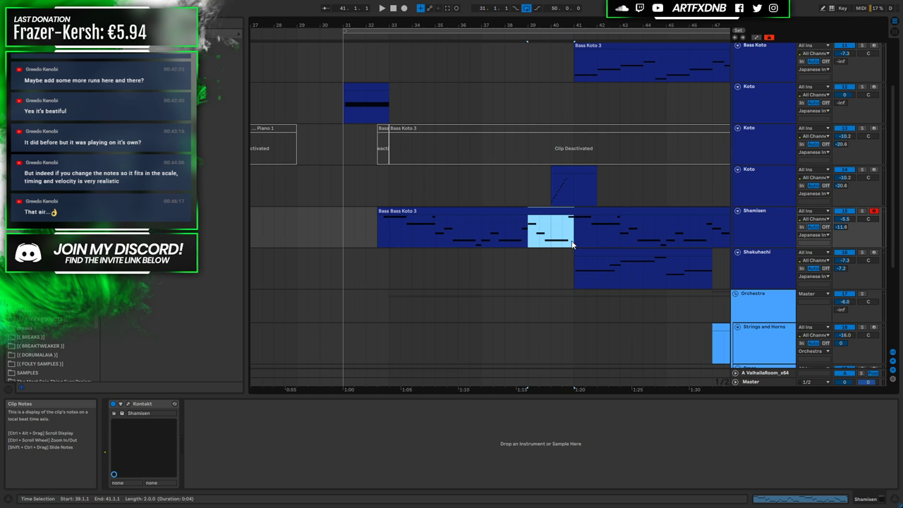
left_click(377, 230)
key("space")
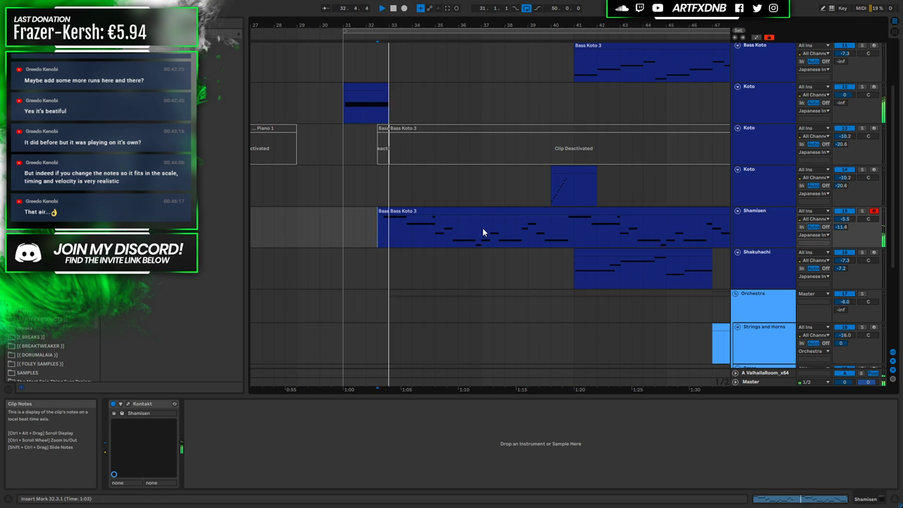
In the Shamisen clip, lower the note at 6.4 to F2 and the note at 7.1 to G2, and play the change
double_click(535, 210)
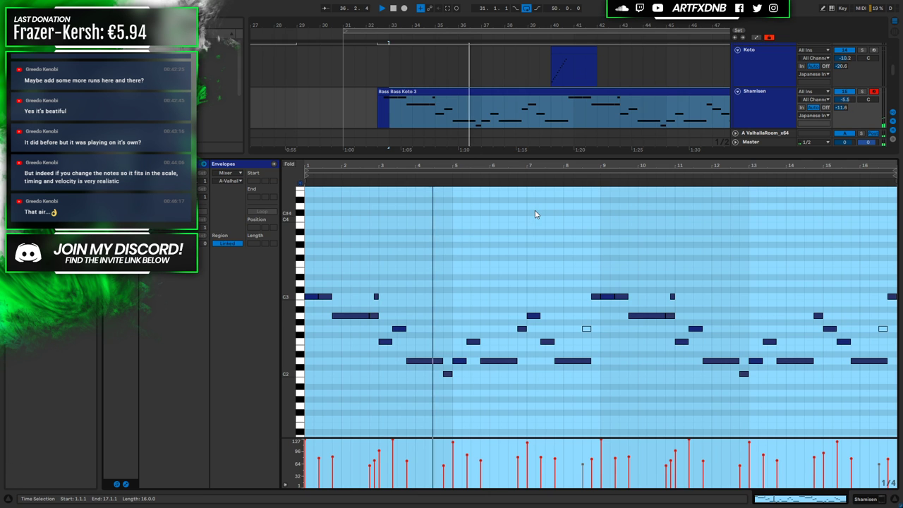
left_click(490, 293)
left_click(522, 329)
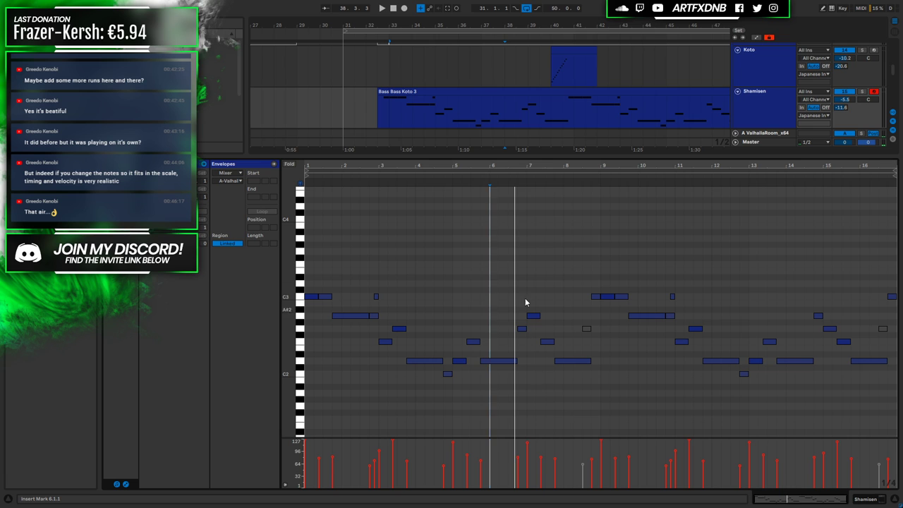
left_click(522, 329)
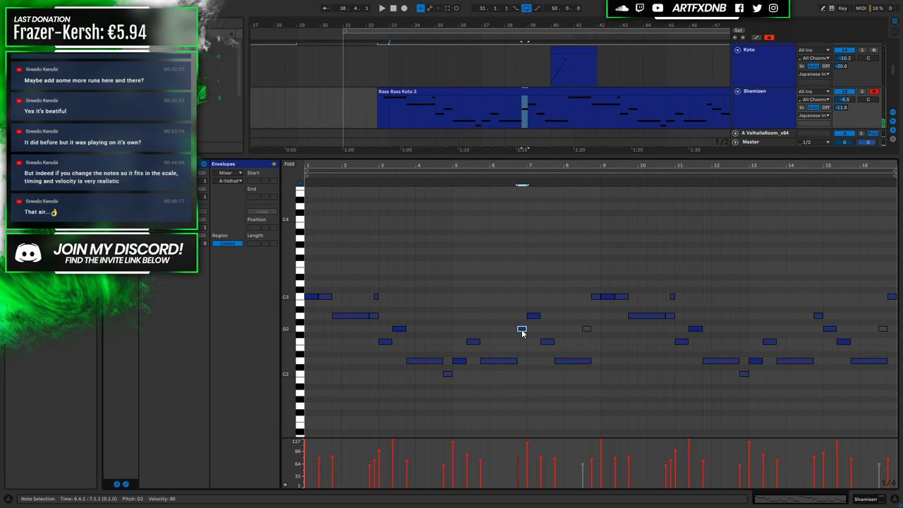
mouse_move(522, 330)
left_mouse_down()
mouse_move(525, 376)
mouse_move(534, 318)
mouse_move(535, 330)
left_mouse_up()
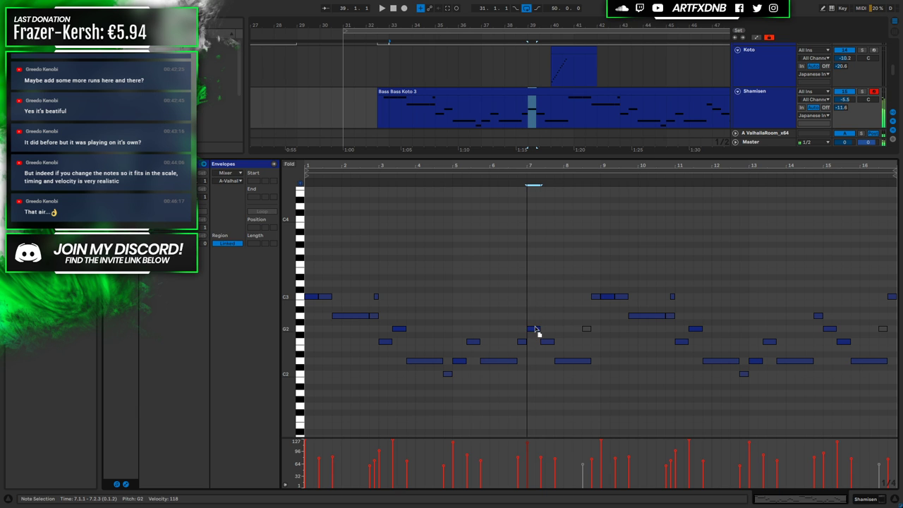
left_click(518, 112)
key("space")
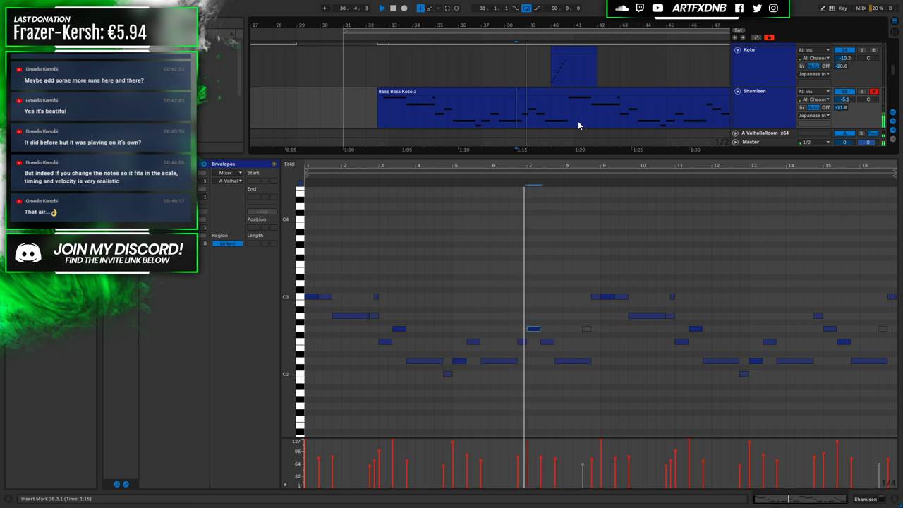
key("space")
Play the arrangement from 32.3 and open the Koto run clip at bar 40 for note editing
left_click(380, 111)
key("space")
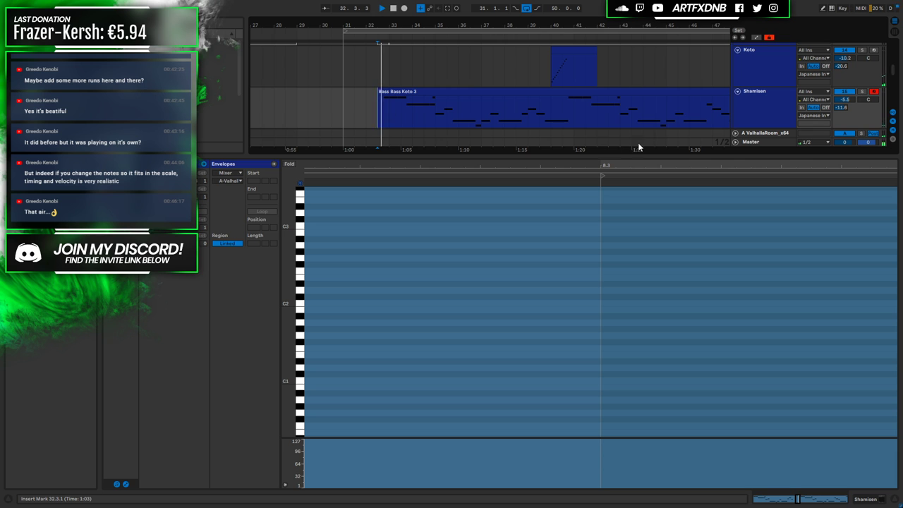
left_click(575, 53)
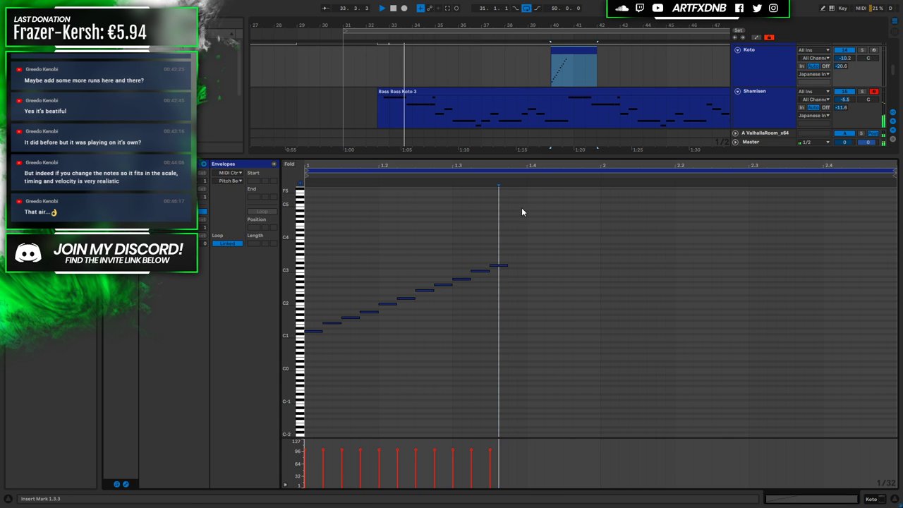
Extend the Koto run with rising sixteenth notes from 1.3.4, ending on a C4 held from 1.4.3 to 2.1.1, and play it
left_click(506, 265)
mouse_move(507, 265)
left_mouse_down()
mouse_move(596, 268)
mouse_move(527, 267)
left_mouse_up()
left_click(527, 267)
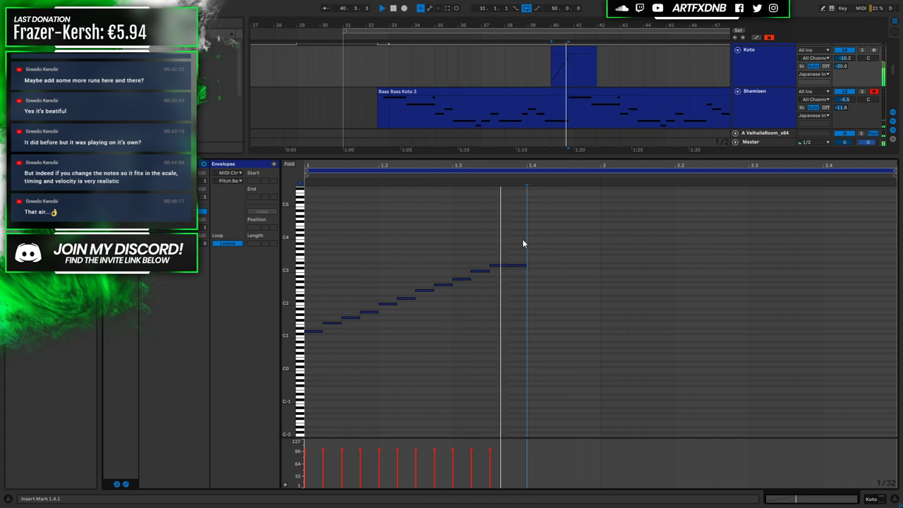
key("space")
left_click(524, 266)
left_click_drag(525, 266, 600, 238)
key("space")
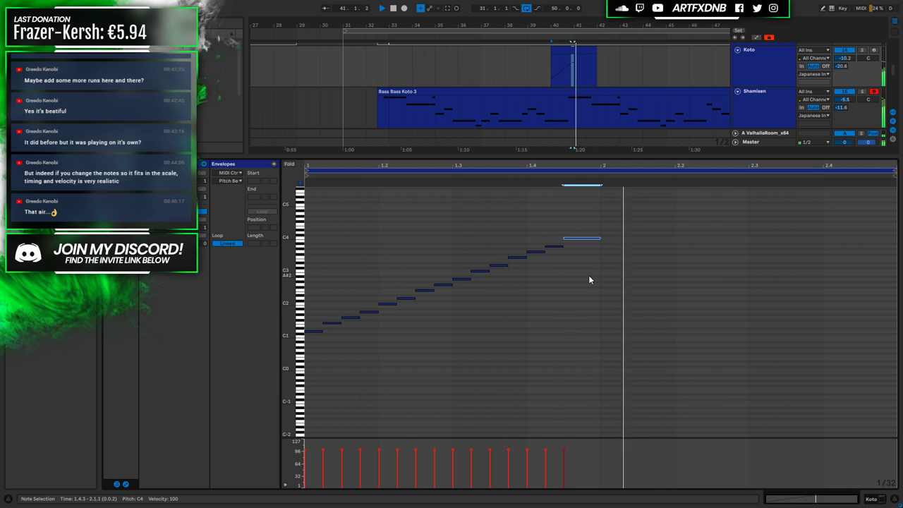
Ramp the velocities of all Koto run notes from about 28 at the start to 98 at the end and play it
key("space")
left_click_drag(597, 218, 315, 344)
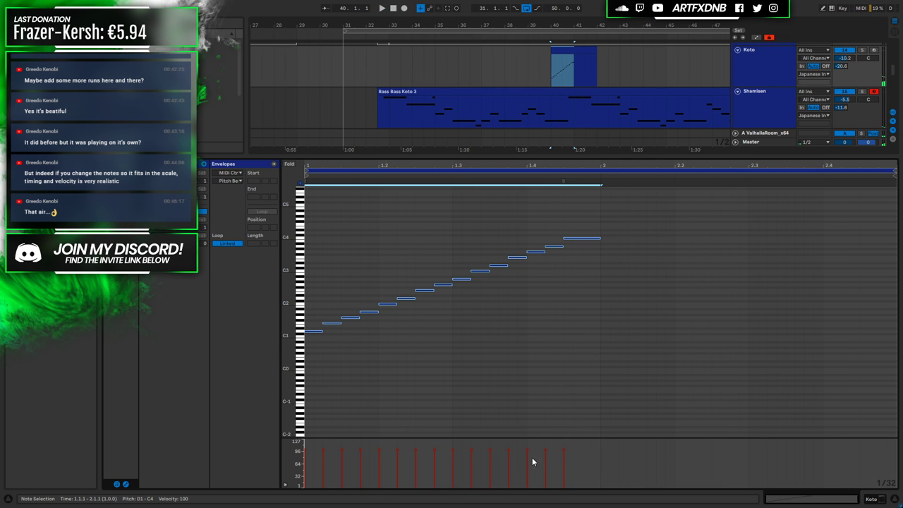
right_click(559, 449)
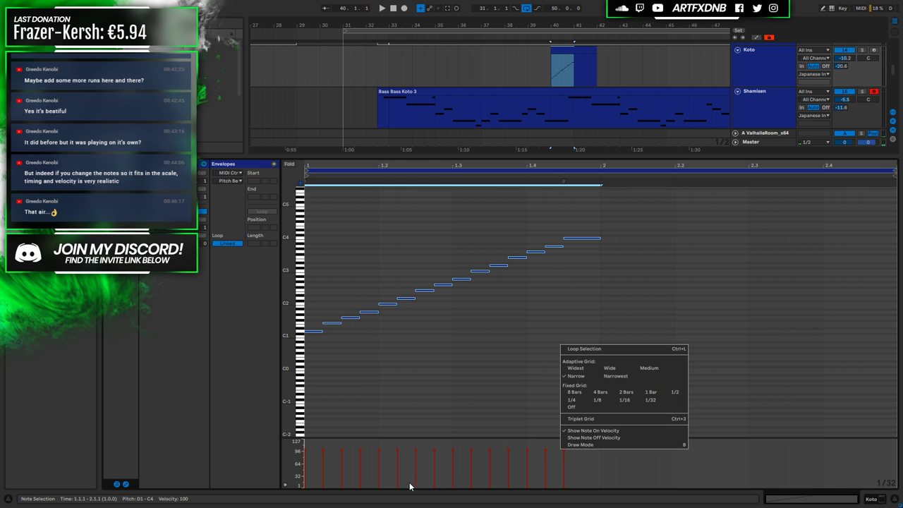
left_click(557, 462)
mouse_move(569, 450)
left_mouse_down()
mouse_move(393, 497)
mouse_move(313, 487)
left_mouse_up()
key("space")
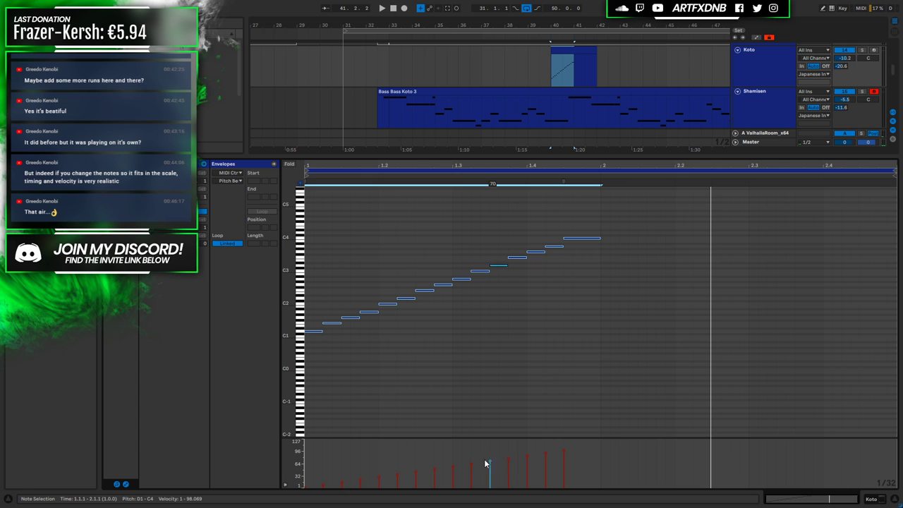
left_click_drag(332, 498, 305, 485)
key("space")
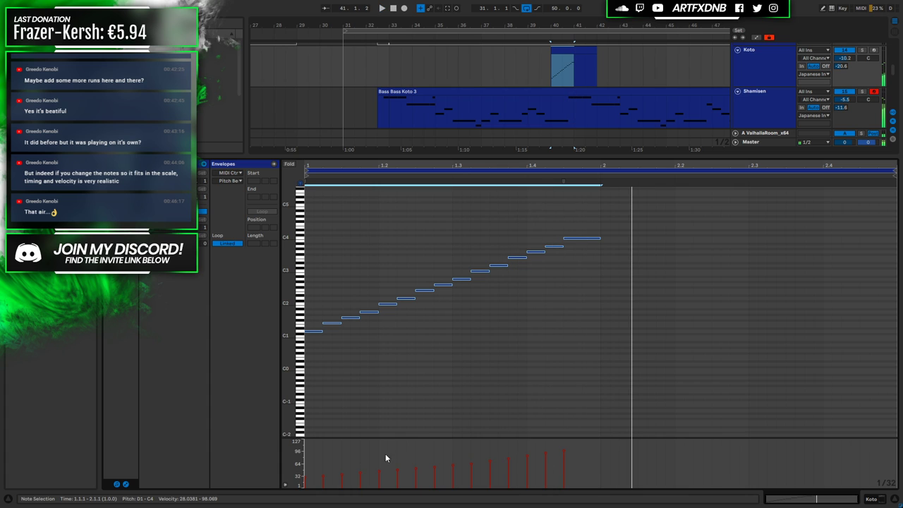
Redraw the first half of the run's velocities to fall from 84 to about 55 at 1.3, and play it
right_click(304, 452)
left_click(315, 463)
left_click_drag(353, 473, 453, 471)
key("space")
key("space")
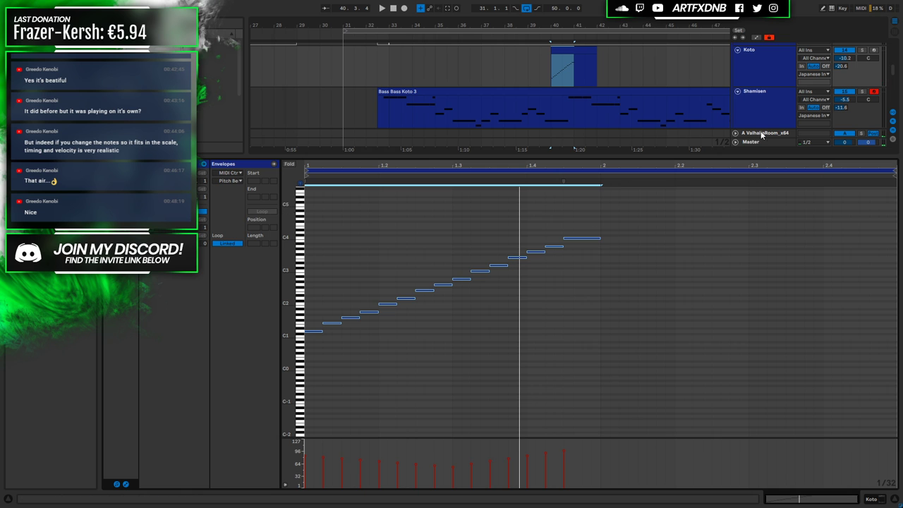
Solo the Koto track and play the run on its own
left_click(534, 229)
key("space")
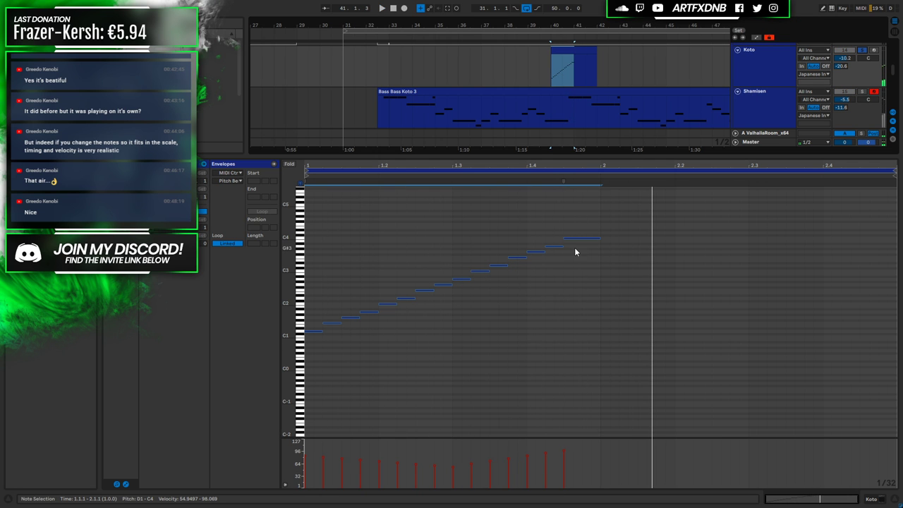
key("space")
Transpose all notes of the Koto run down three semitones
left_click_drag(594, 222, 313, 337)
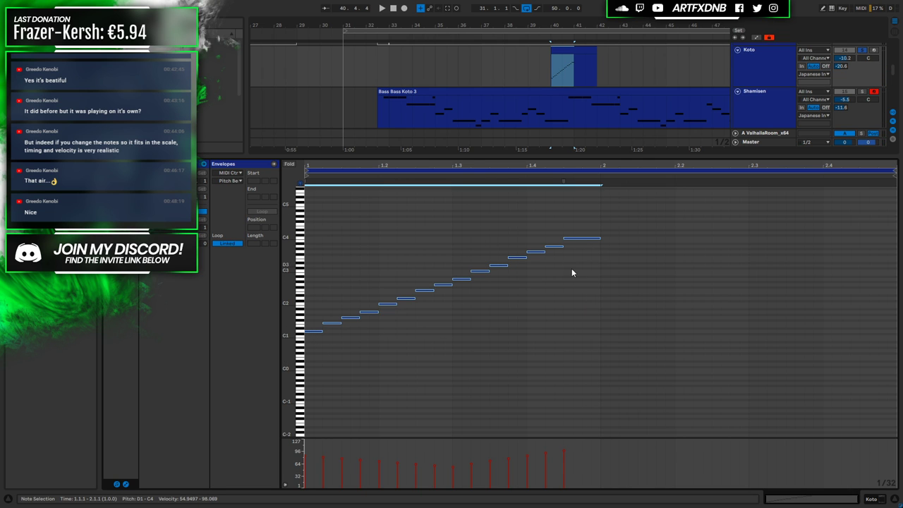
key("Down")
key("Down")
key("Down")
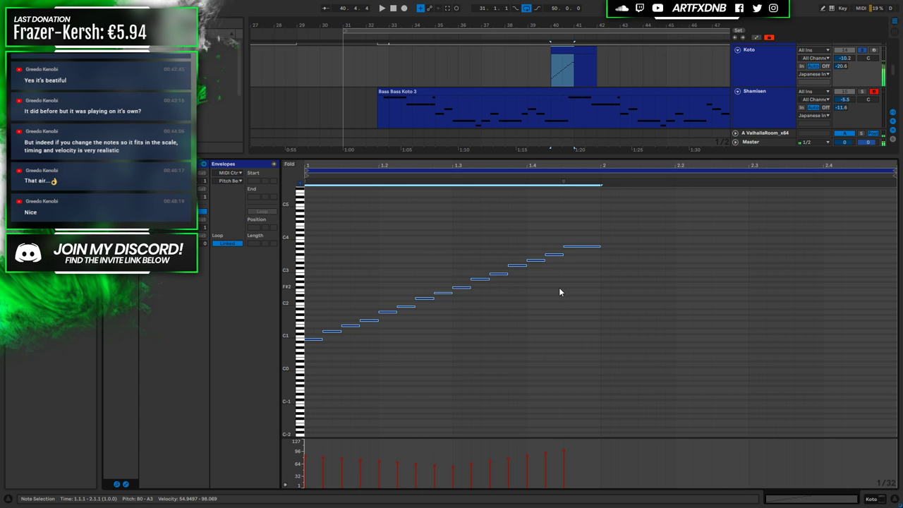
Fit the run's upper half to the scale by raising F#3 to G3, E3 to F3, B2 to C3 and F#2 to G2
left_click(576, 248)
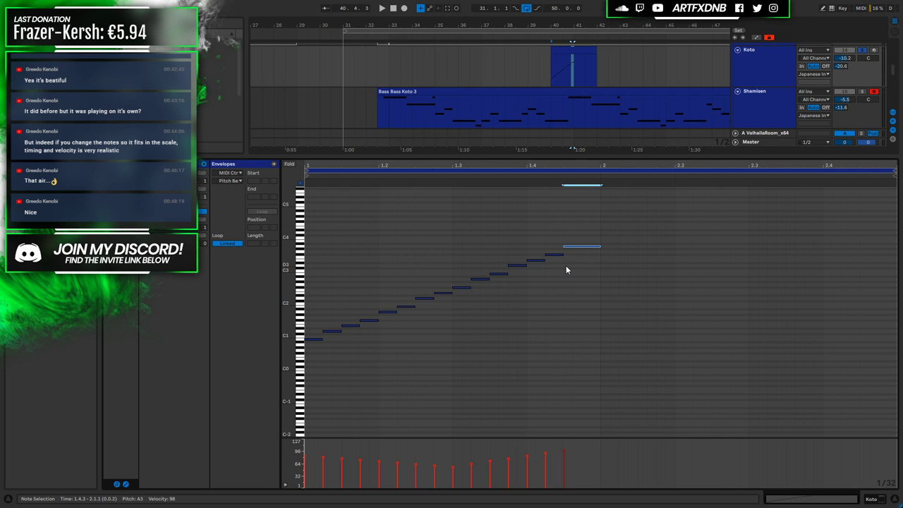
left_click(556, 254)
left_click(536, 261)
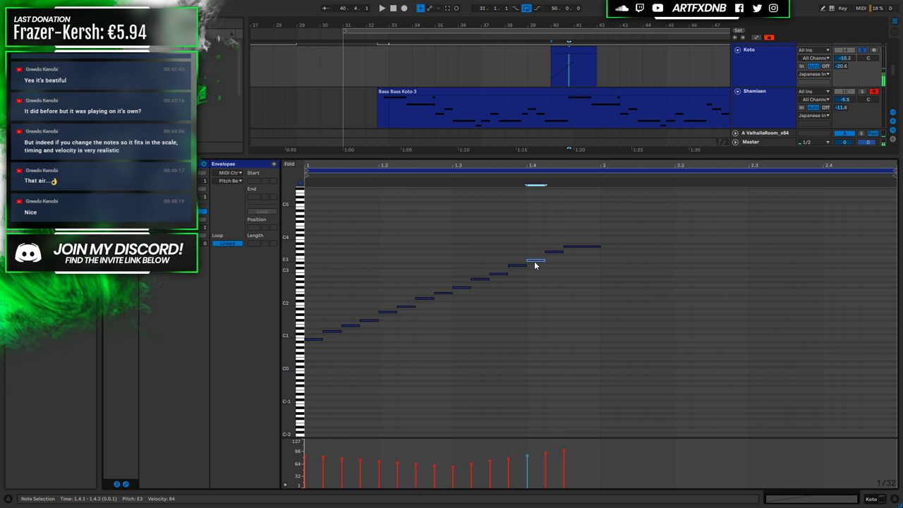
left_click(517, 267)
left_click(498, 274)
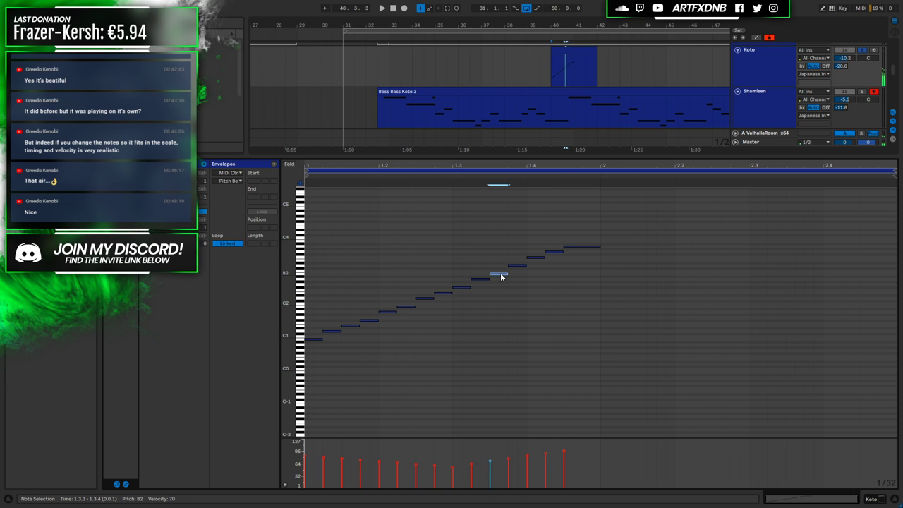
left_click(480, 279)
left_click(463, 287)
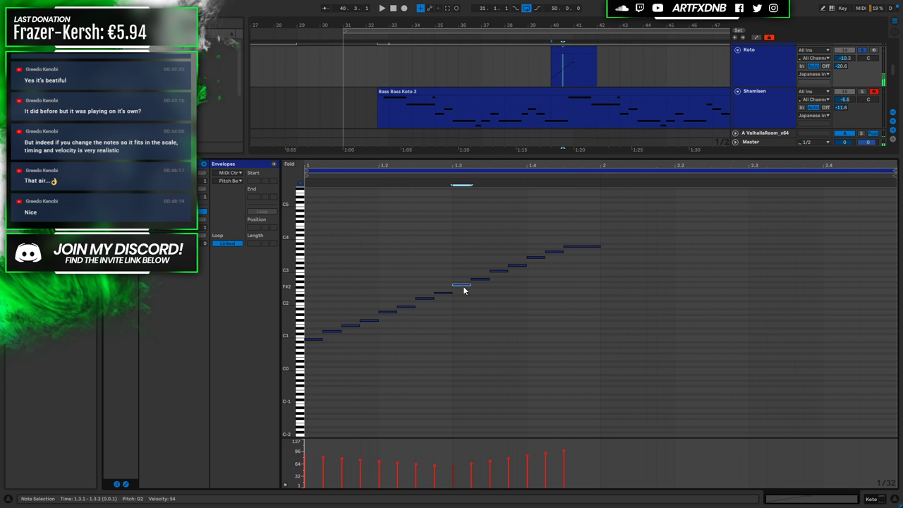
Fit the run's lower half to the scale by raising E2 to F2, B1 to C2, F#1 to G1, E1 to F1 and B0 to C1
left_click(447, 292)
left_click(426, 300)
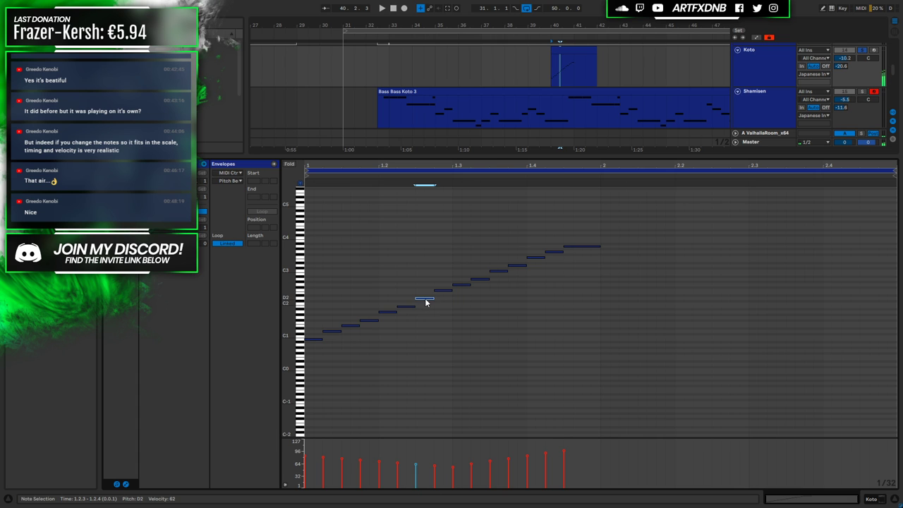
left_click(408, 307)
left_click(387, 313)
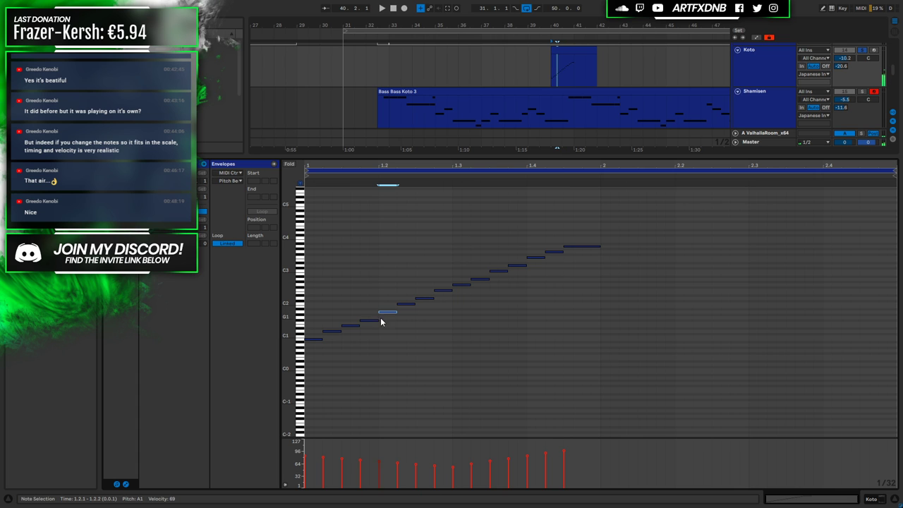
left_click(368, 322)
left_click(350, 327)
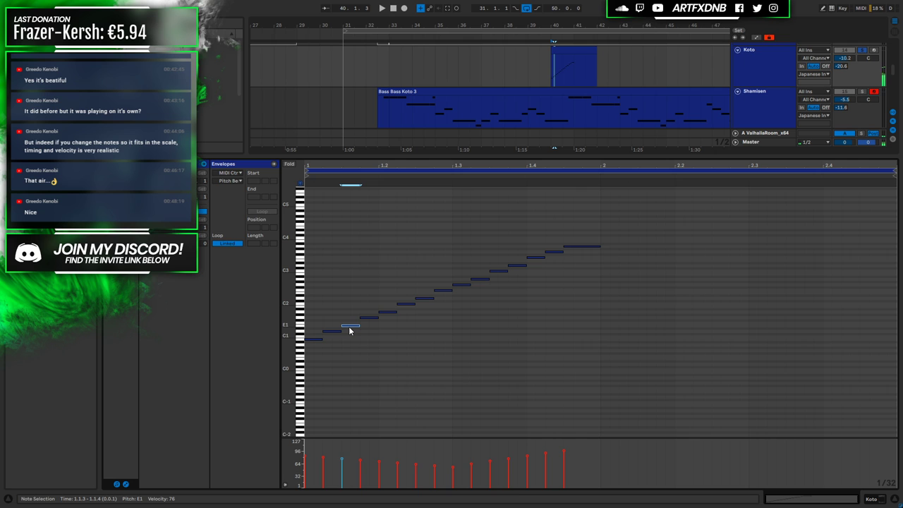
left_click(332, 331)
left_click(316, 338)
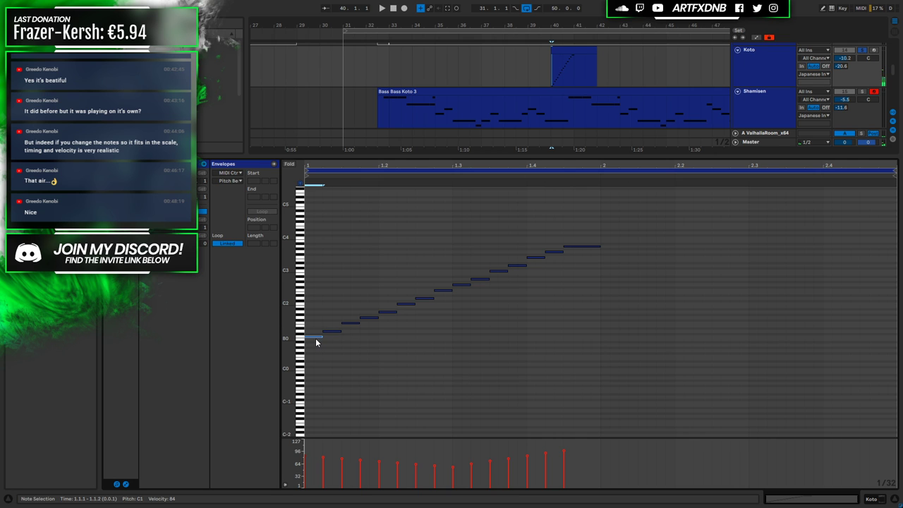
Play the retuned Koto run twice from bar 40
key("space")
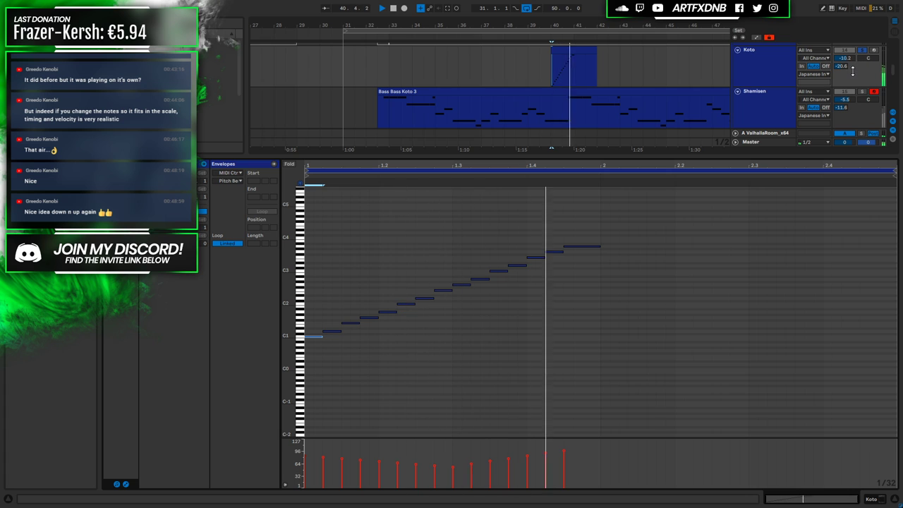
key("space")
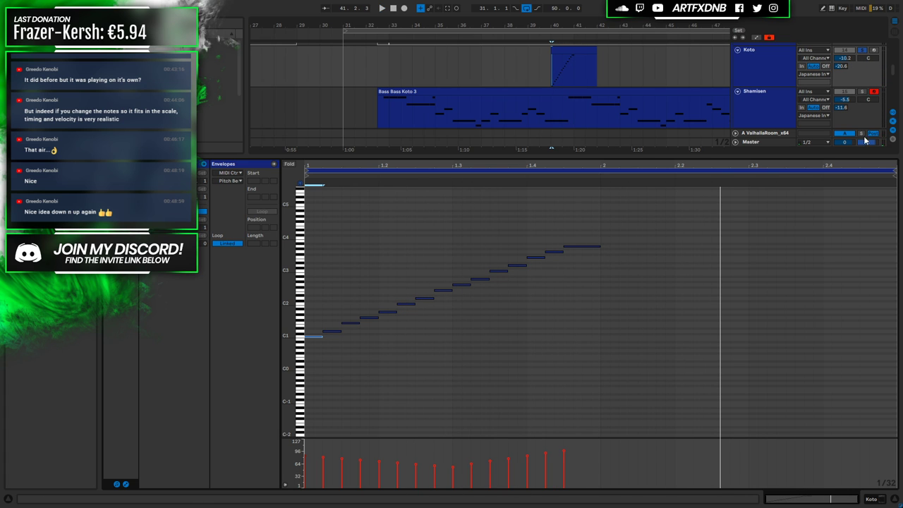
key("space")
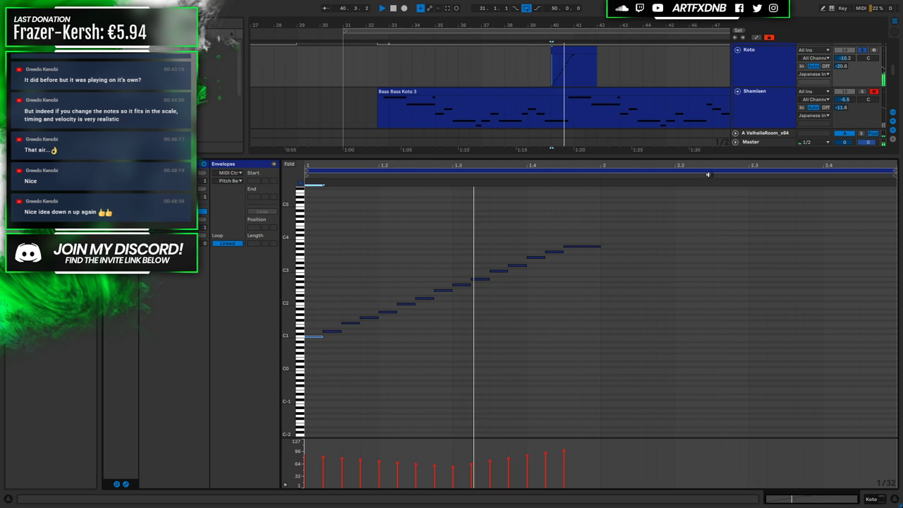
key("space")
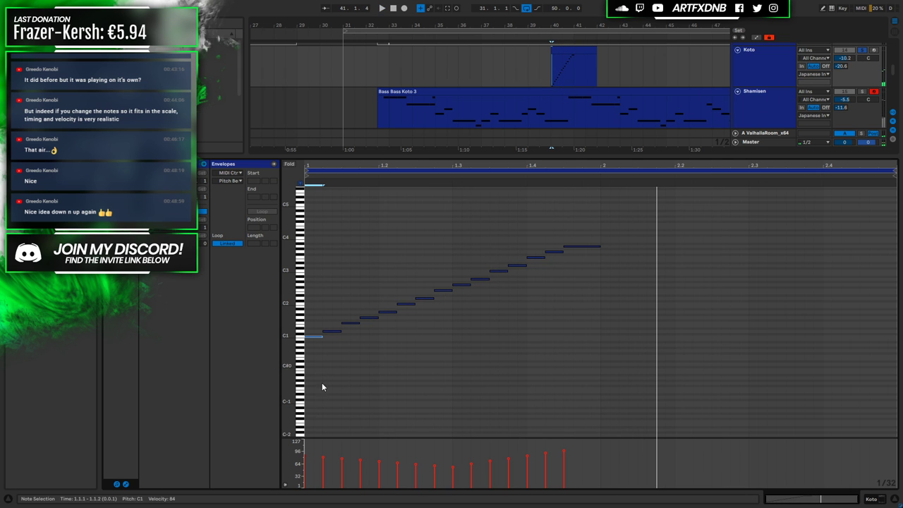
Hide the clip's envelope settings and lengthen every run note except the last to three sixteenths so they overlap
left_click(124, 484)
left_click(125, 484)
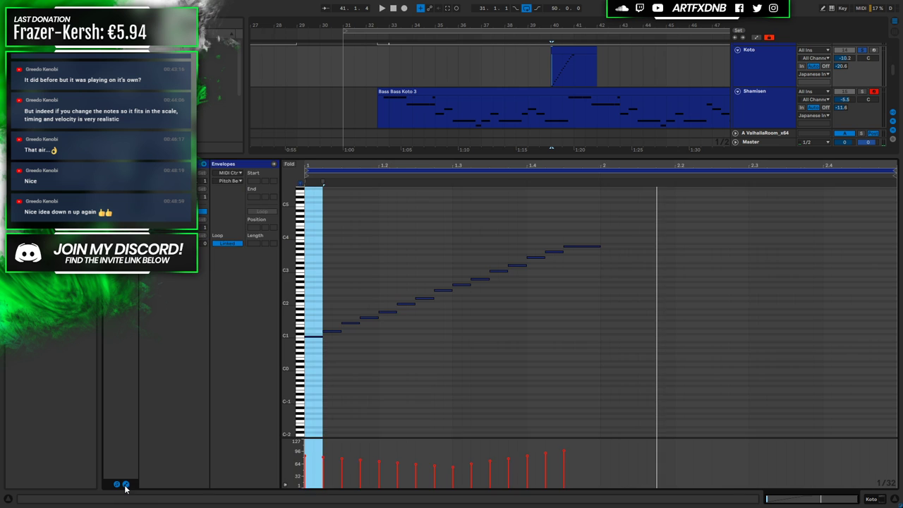
left_click(124, 484)
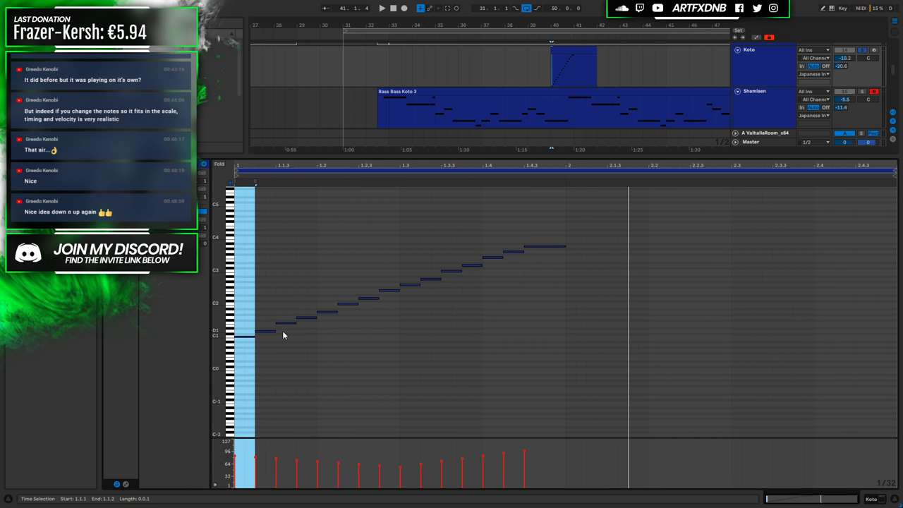
left_click_drag(244, 348, 543, 252)
key("space")
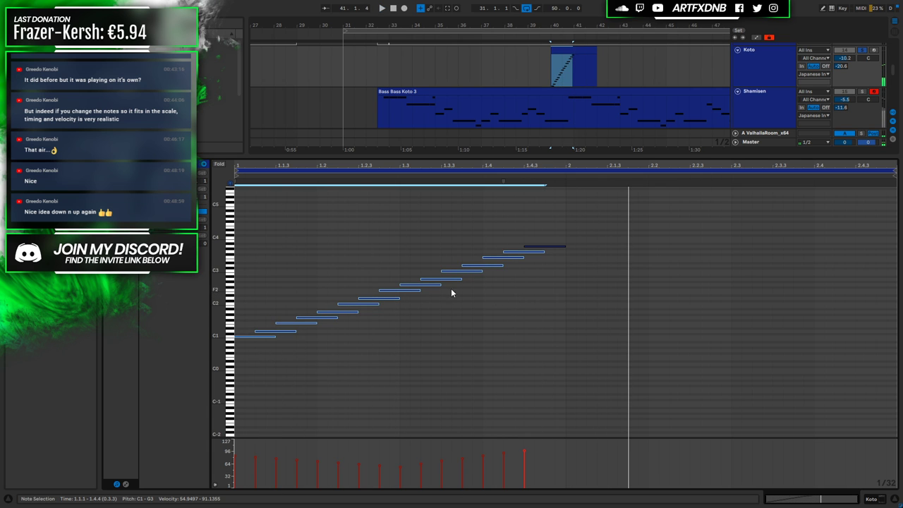
left_click_drag(275, 337, 295, 338)
left_click(512, 381)
key("space")
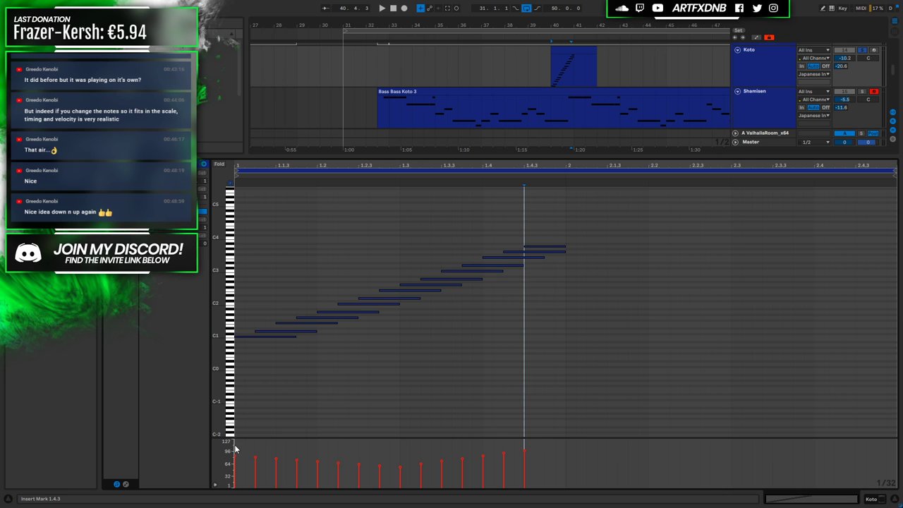
With all run notes selected, draw a falling velocity ramp from the first note to about 1.3 and play it
key("ctrl+a")
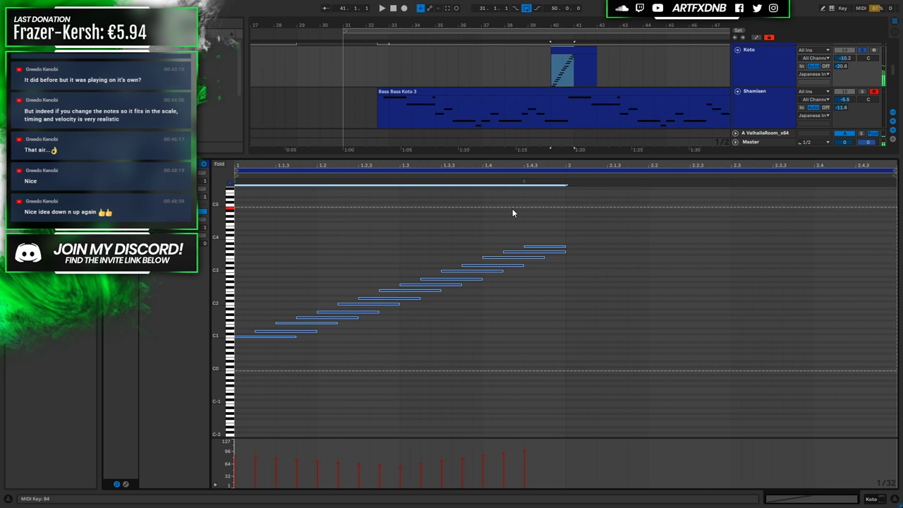
left_click(239, 445)
key("ctrl+a")
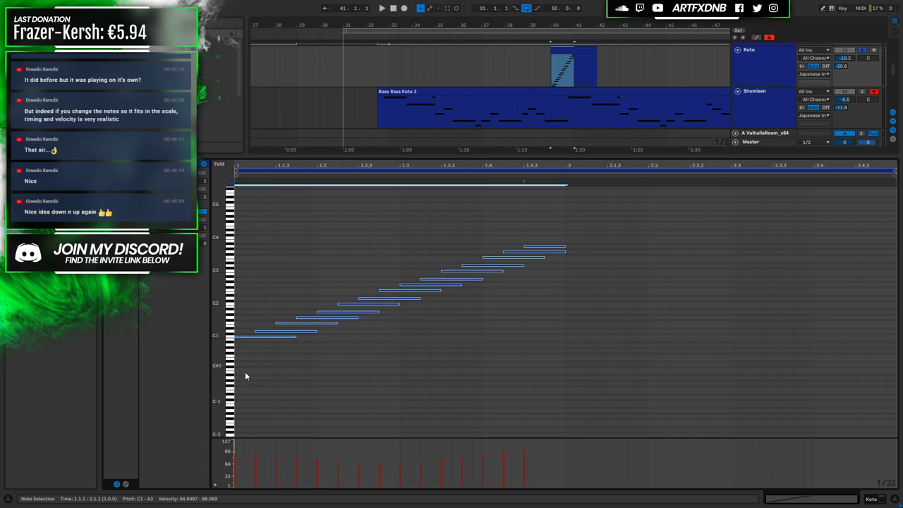
left_click_drag(235, 445, 395, 475)
key("space")
key("space")
Open the Koto's Kontakt instrument, try the Phrases 2 and Atonal Gliss keyswitches, and latch the Sustain articulation
key("shift+Tab")
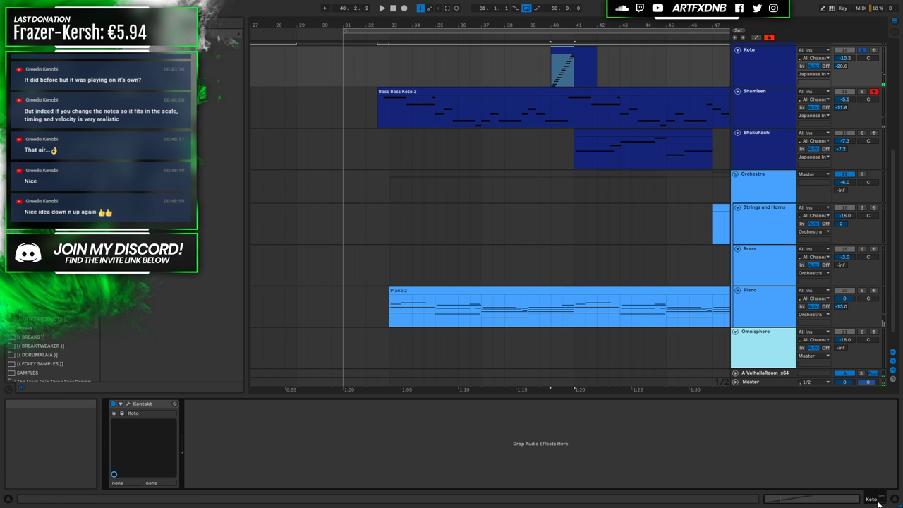
left_click(128, 403)
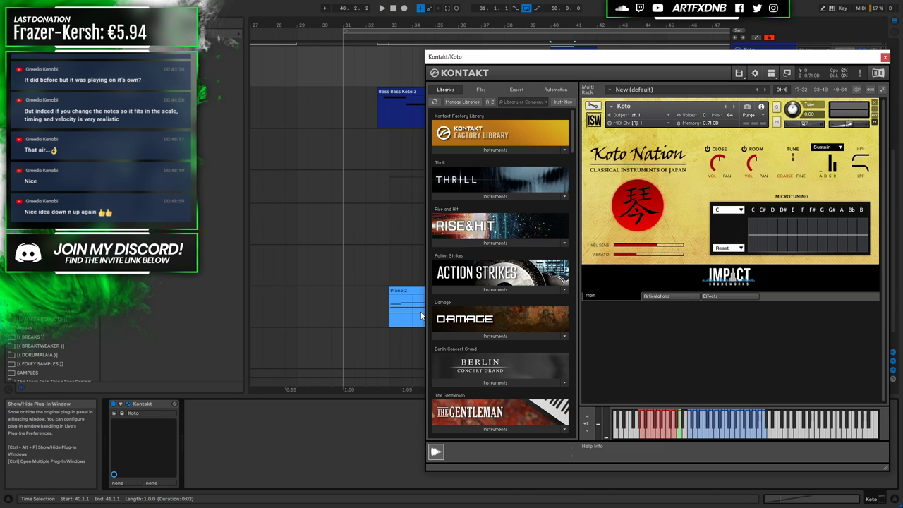
left_click(641, 427)
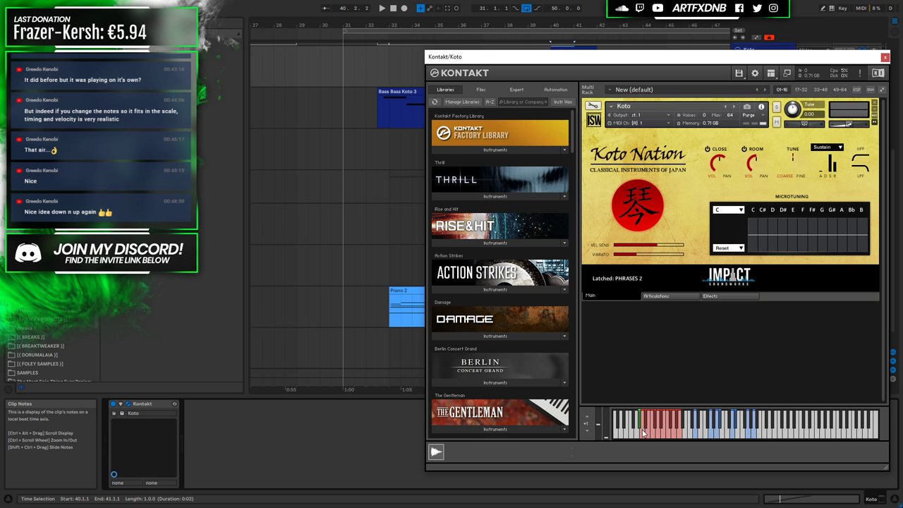
left_click(645, 427)
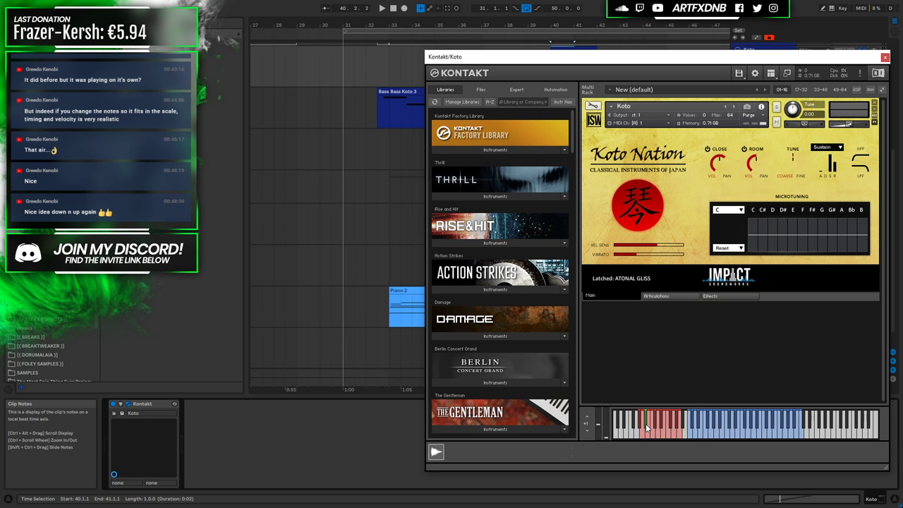
left_click(654, 426)
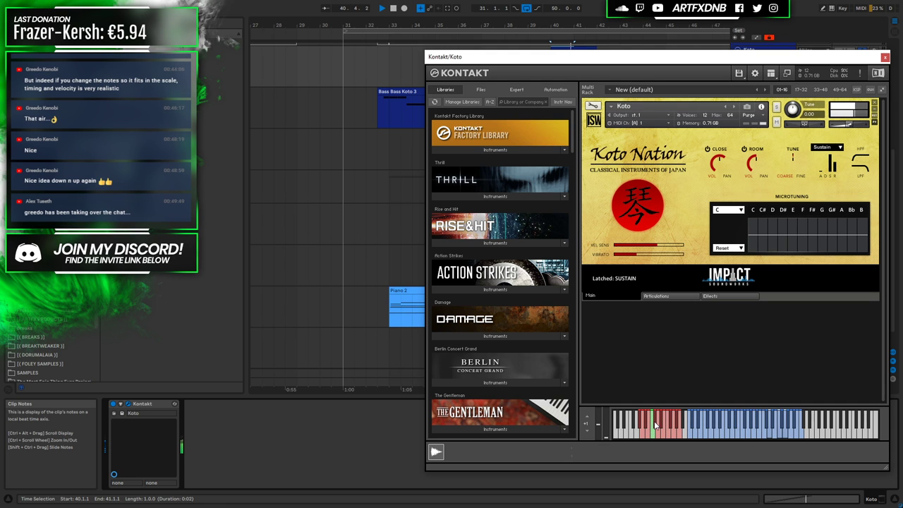
Audition the Koto run with the Vibrato Fast, Mordent Slow and neighbouring keyswitches, and close the instrument window
left_click(656, 426)
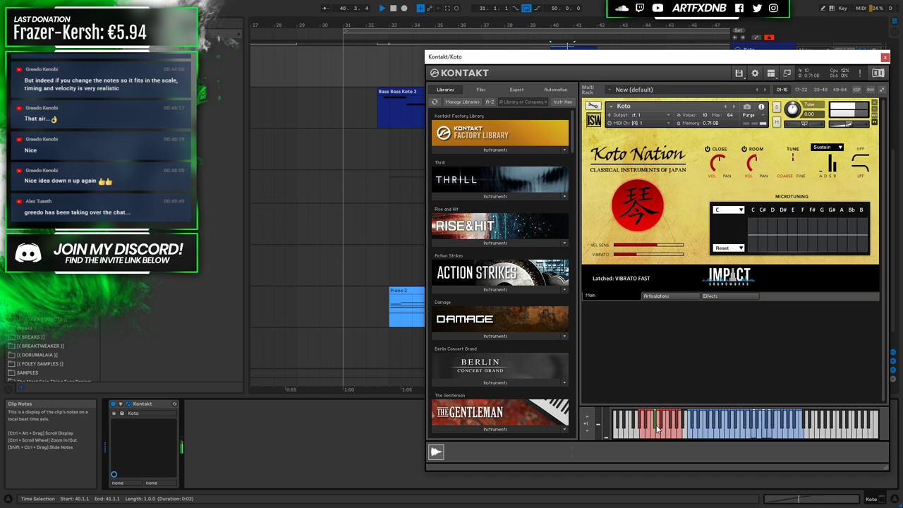
key("space")
left_click(658, 432)
key("space")
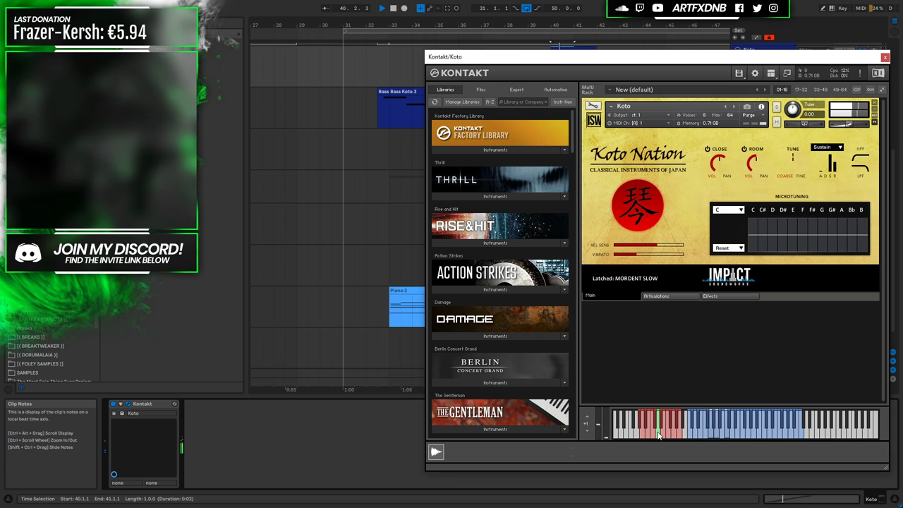
left_click(662, 434)
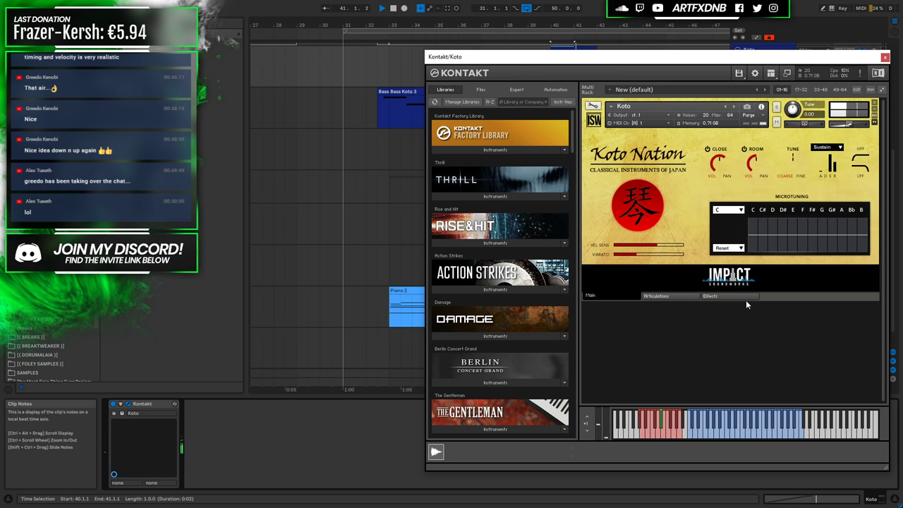
left_click(884, 56)
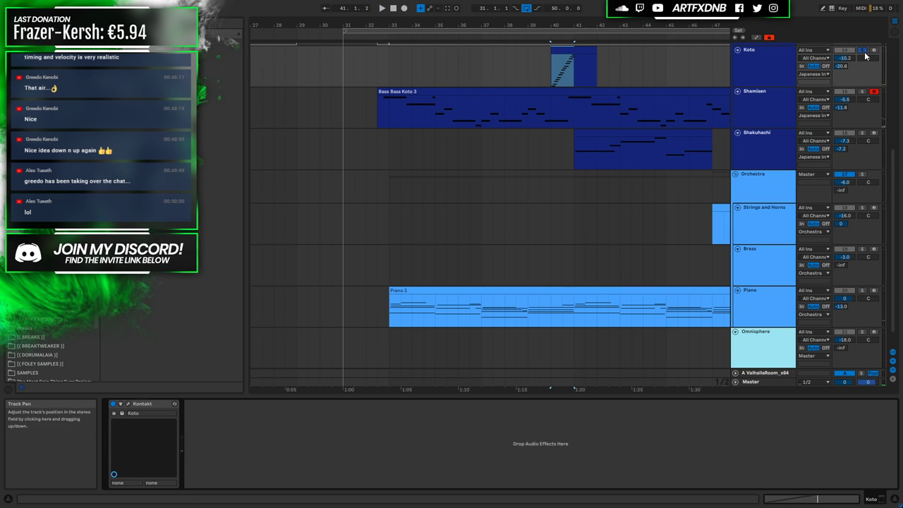
Play the arrangement from 38.3.1 to hear the Koto run in context
left_click(517, 62)
key("space")
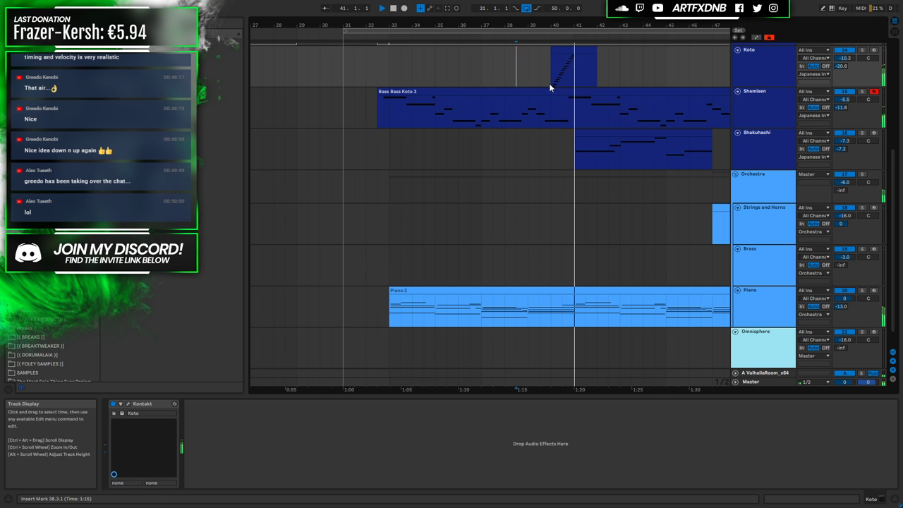
key("space")
From the Koto clip's start, try the Hits articulation, latch Pizzicato instead, and close the instrument window
left_click(562, 47)
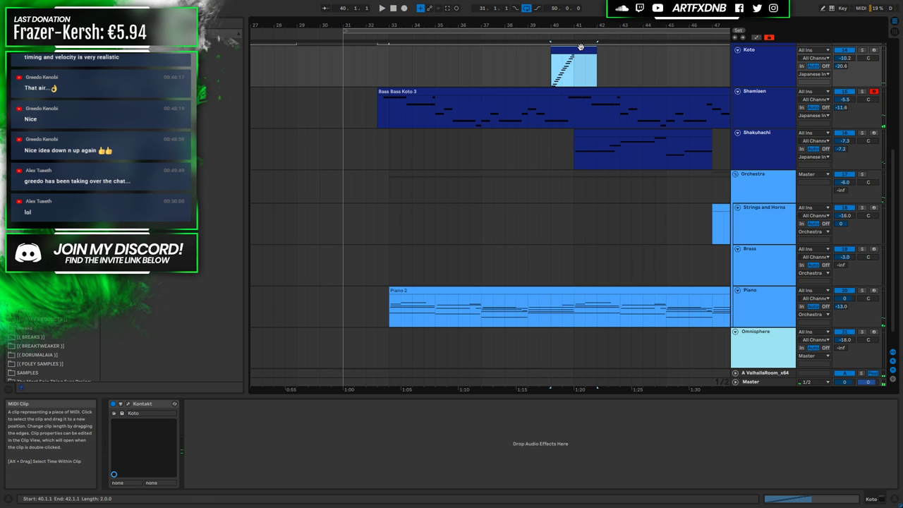
left_click(128, 403)
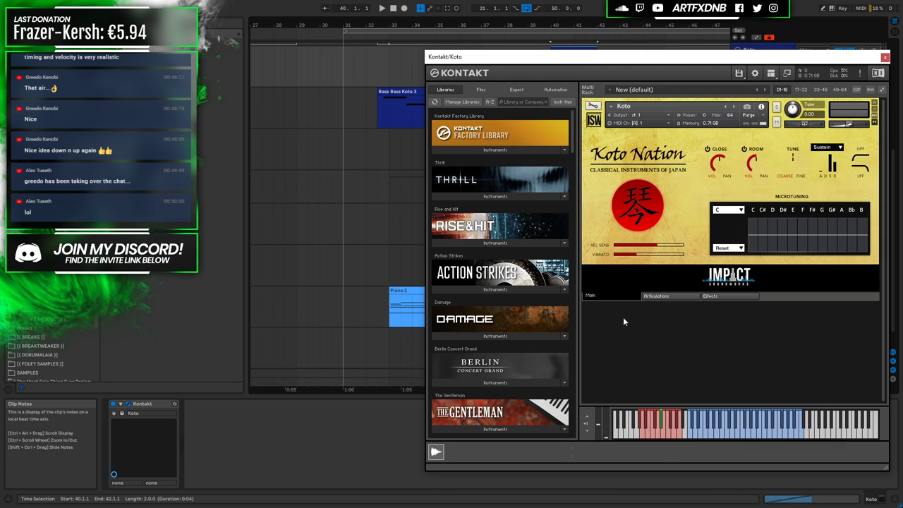
key("space")
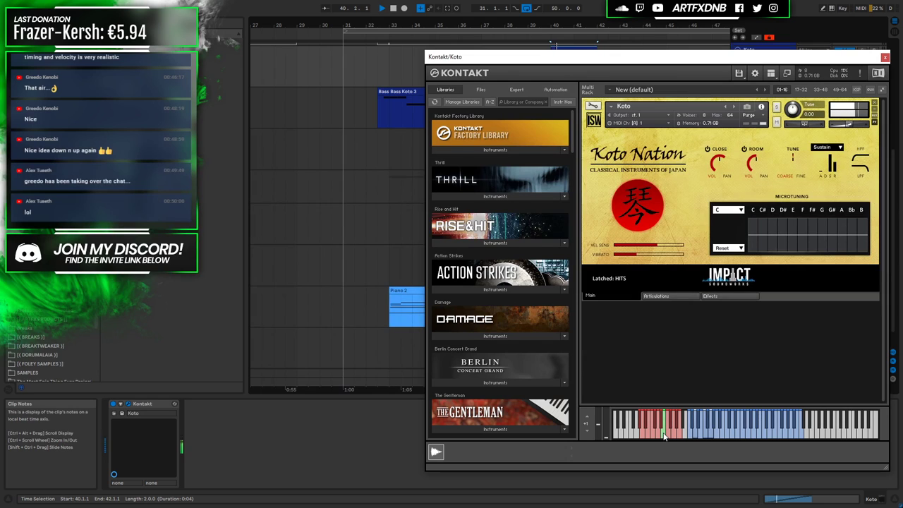
left_click(670, 432)
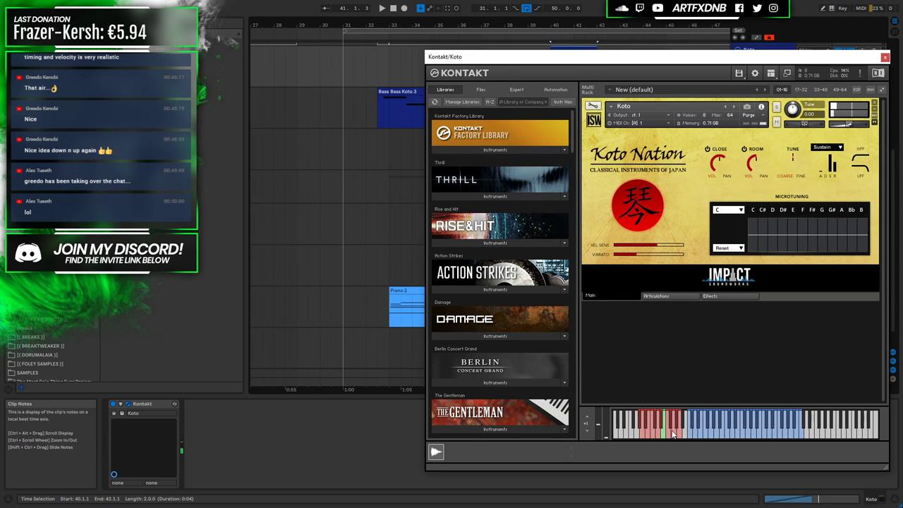
key("space")
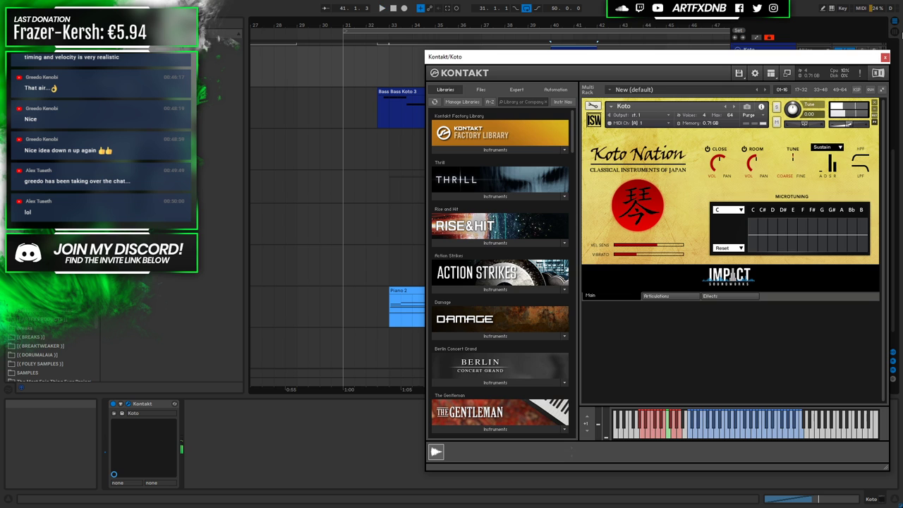
left_click(885, 56)
In the Koto clip's notes, extend the final A3 to 2.2.1 and audition the run's top three notes
key("shift+Tab")
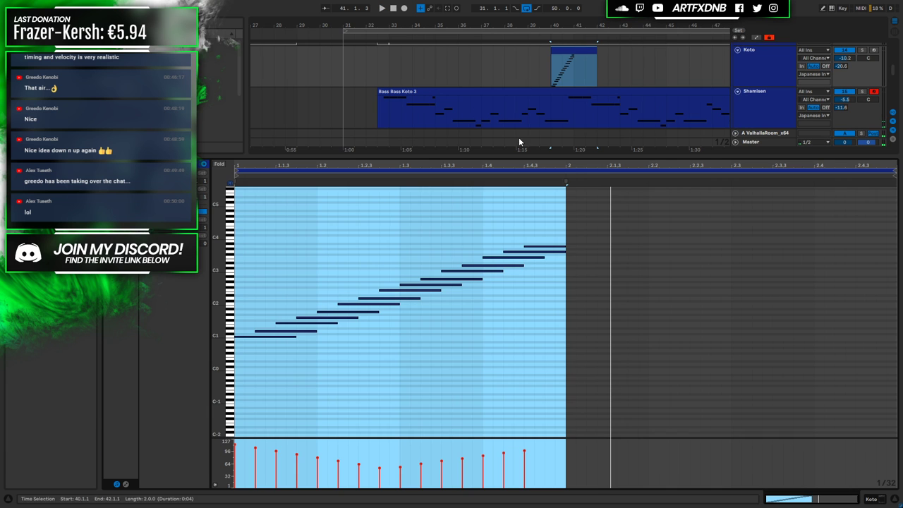
left_click(564, 248)
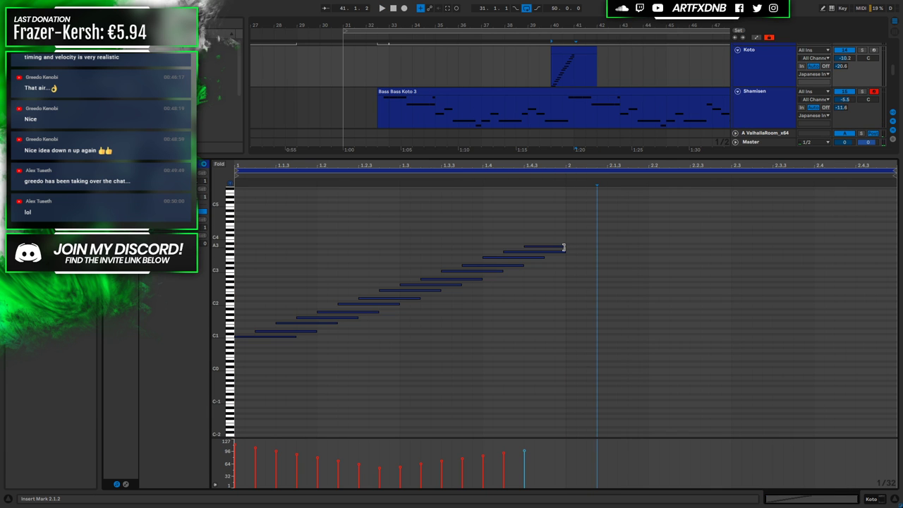
left_click_drag(565, 248, 649, 247)
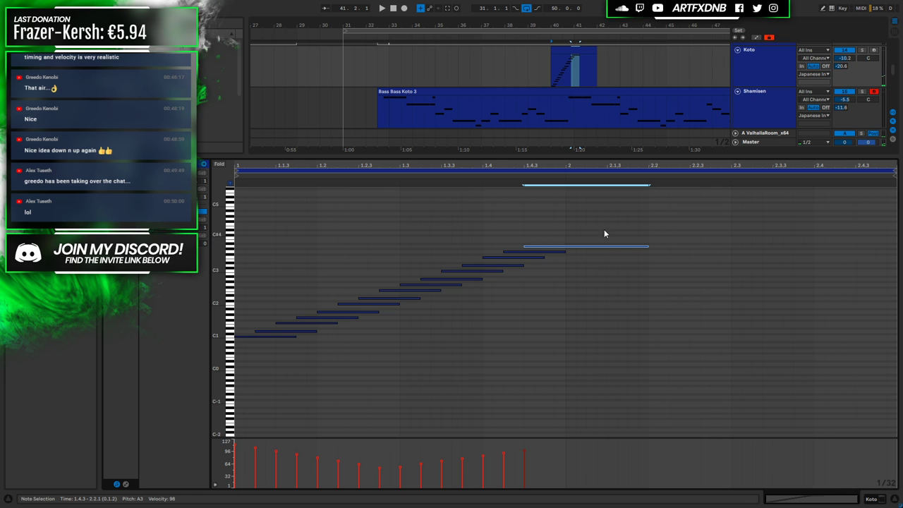
left_click(494, 257)
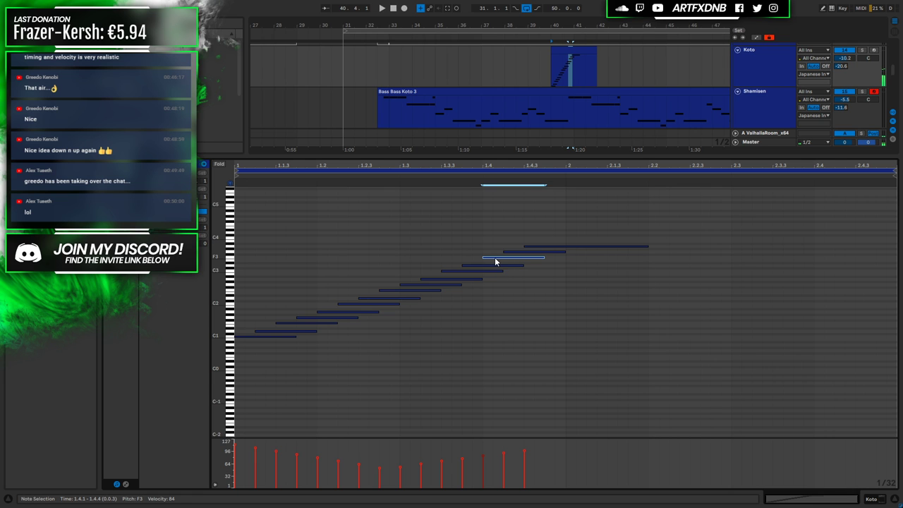
left_click(508, 252)
left_click(533, 246)
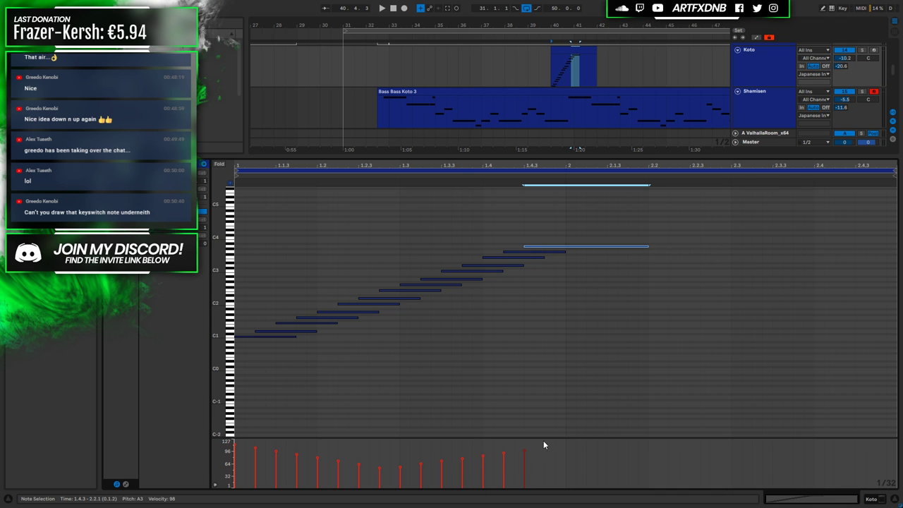
Select the run notes from G2 to A3, draw a rising velocity ramp up to 127, and play it
left_click_drag(560, 234, 409, 288)
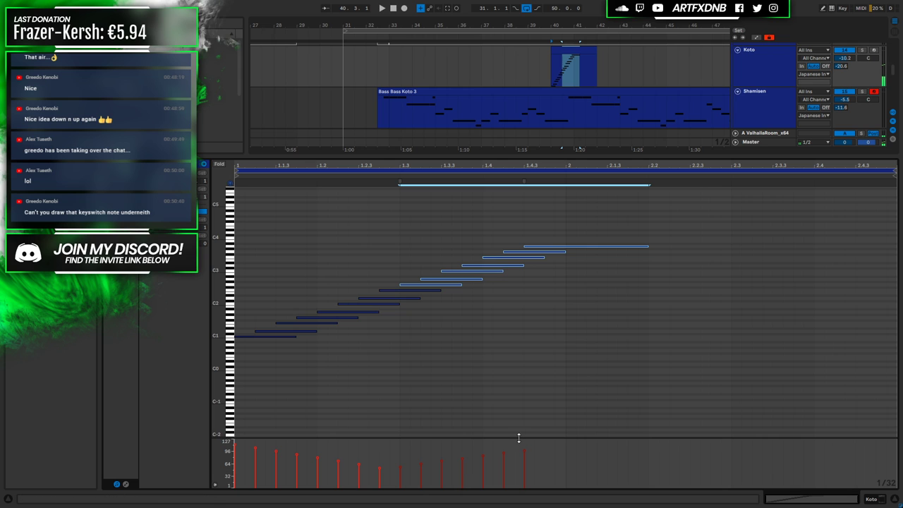
right_click(527, 444)
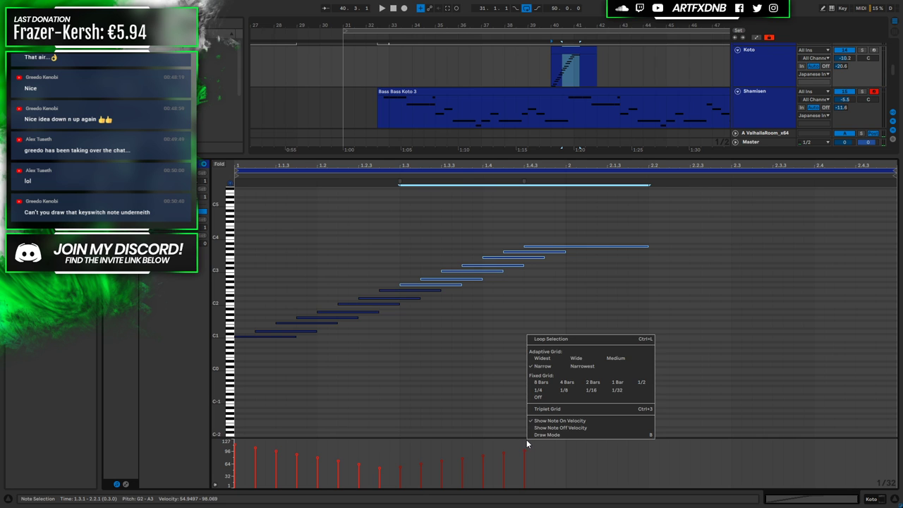
left_click(533, 447)
left_click_drag(525, 439, 400, 471)
key("space")
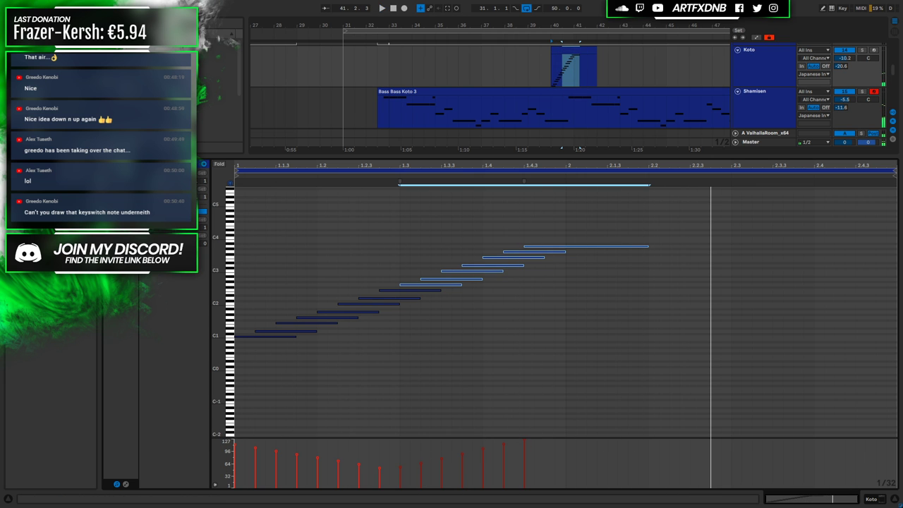
Reopen the Koto instrument with Pizzicato latched, arm the Koto track for MIDI input, and close the instrument window
left_click(369, 242)
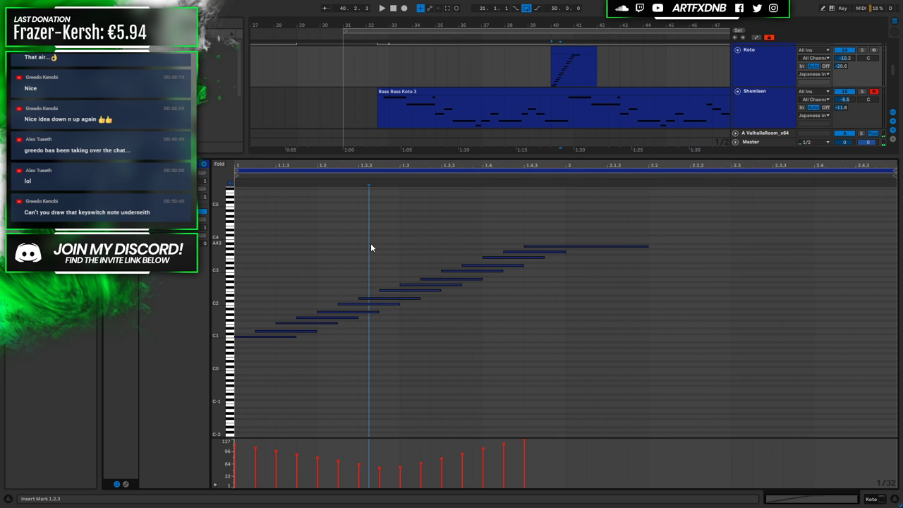
left_click(560, 78)
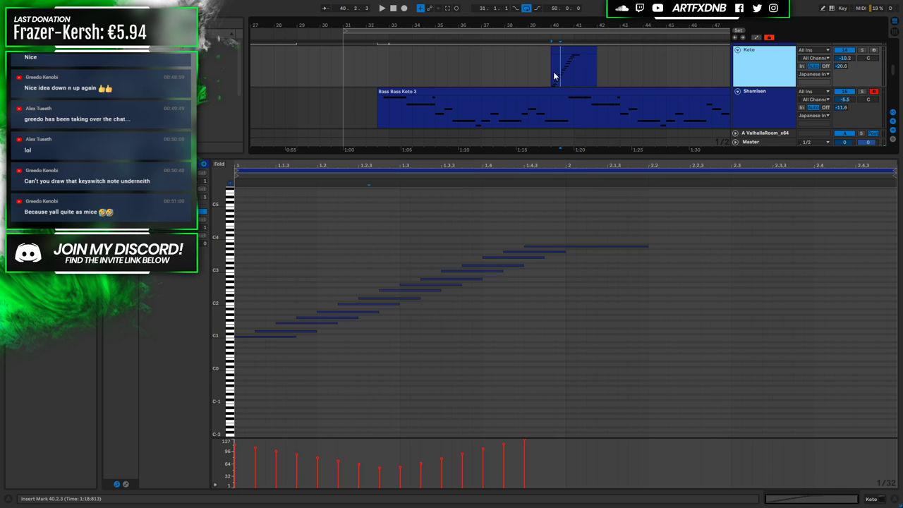
key("shift+Tab")
left_click(130, 406)
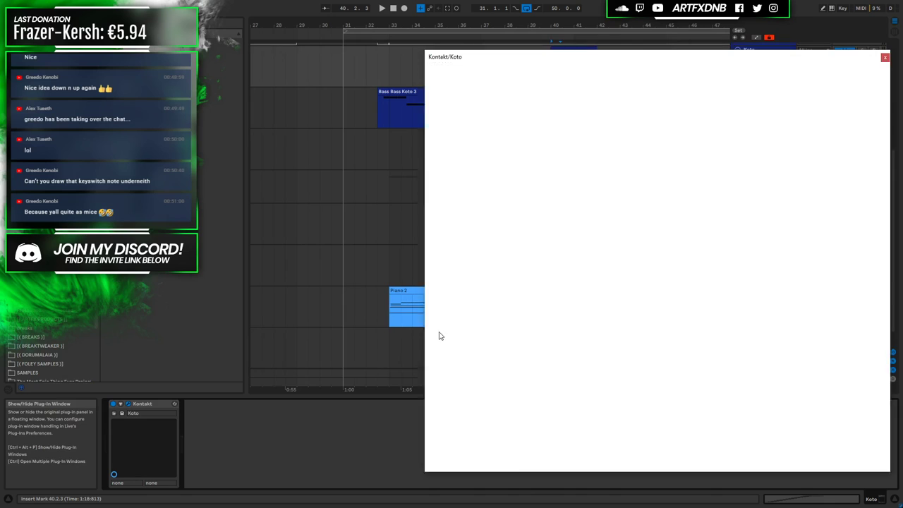
left_click(670, 436)
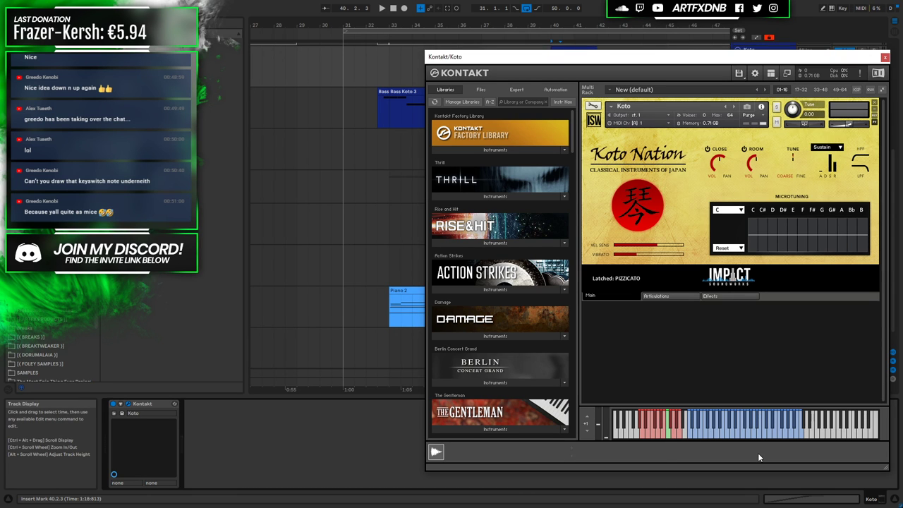
left_click_drag(689, 59, 572, 190)
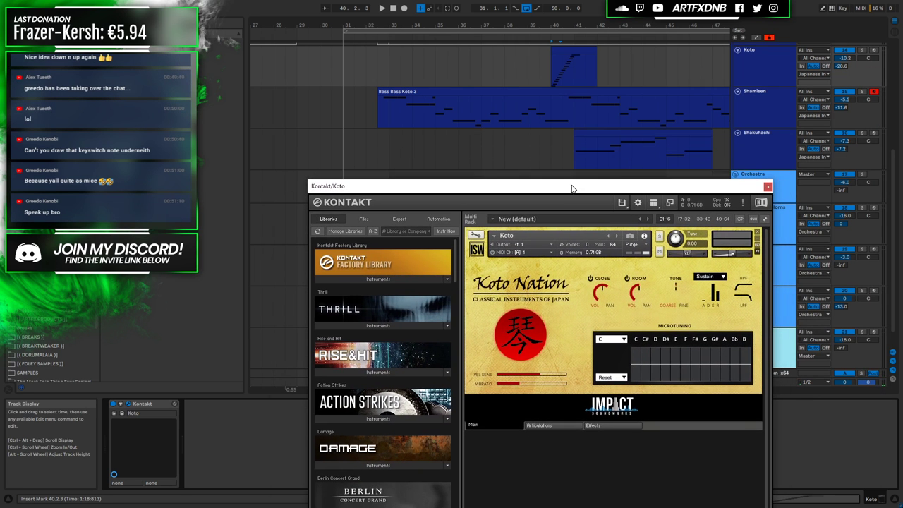
left_click(873, 51)
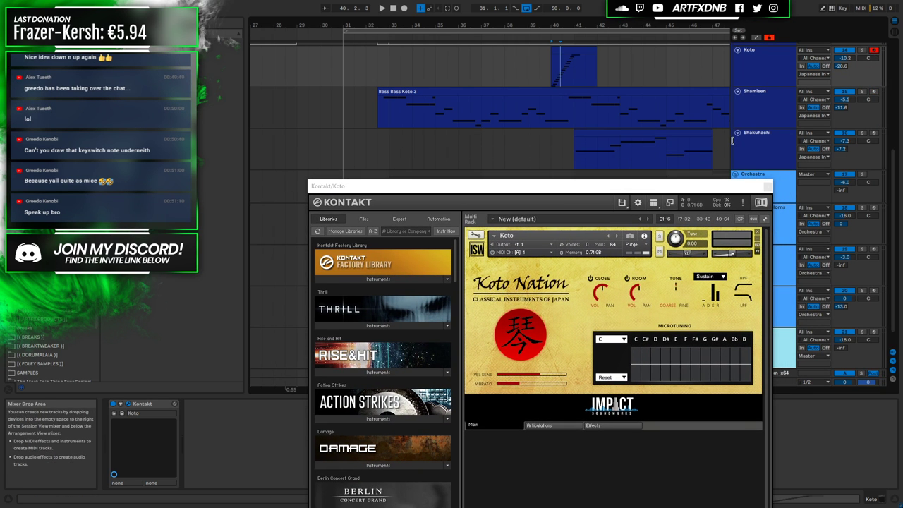
left_click_drag(679, 185, 664, 58)
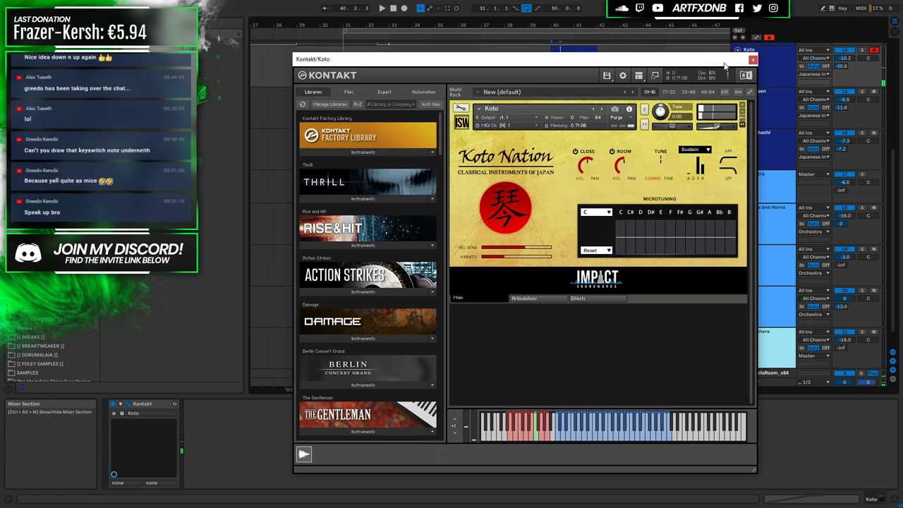
left_click(752, 59)
Reopen the Koto clip, add a 1/32 keyswitch note between C0 and C1 at 1.1.1, and play it
double_click(581, 53)
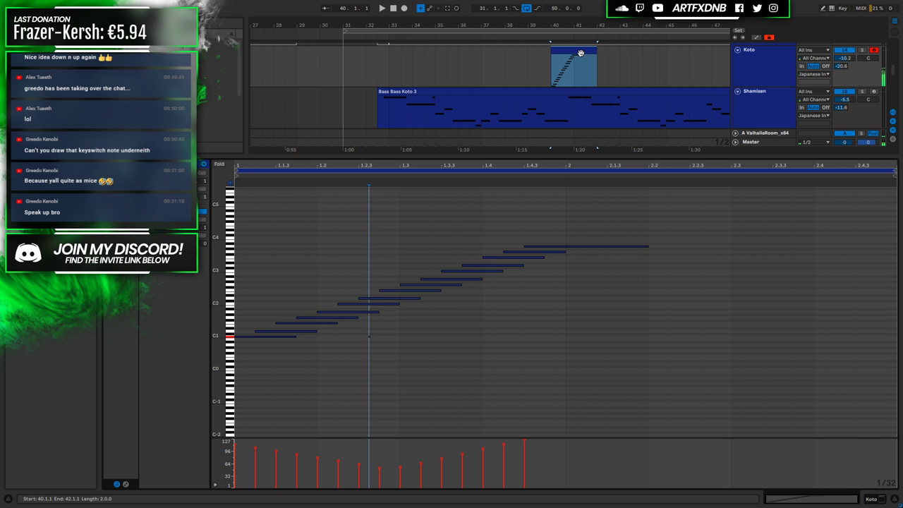
left_click(379, 286)
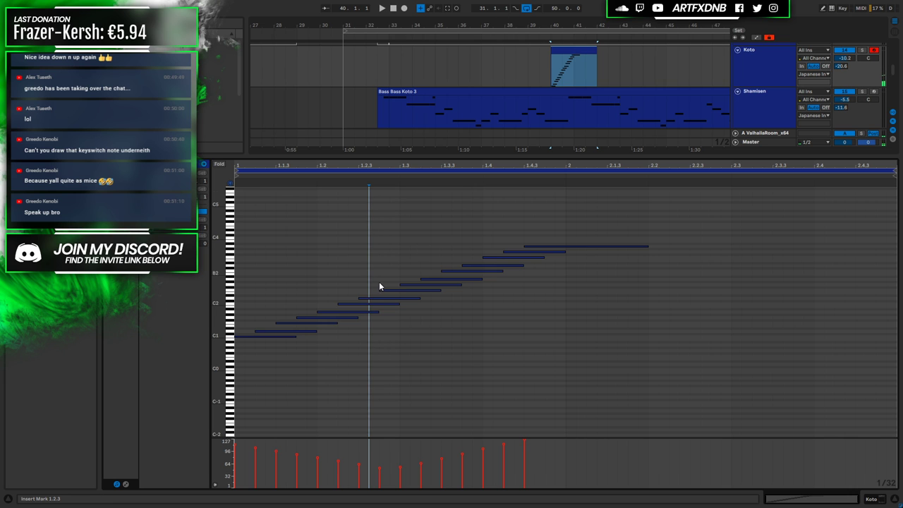
double_click(236, 355)
key("space")
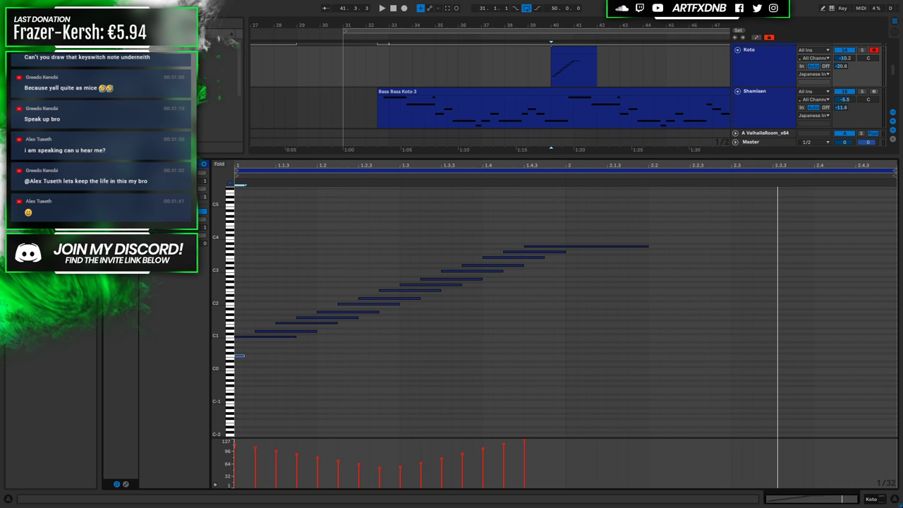
left_click(354, 65)
key("space")
left_click(866, 502)
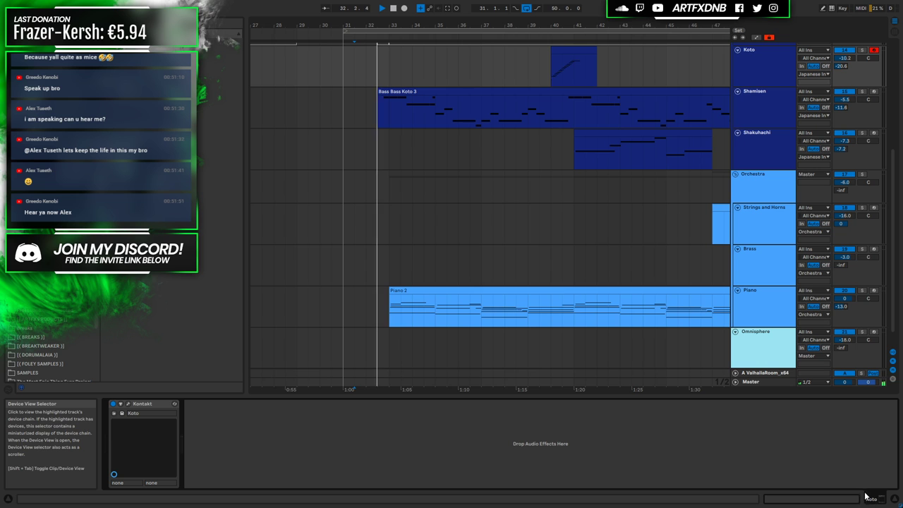
scroll(407, 82, "up", 2)
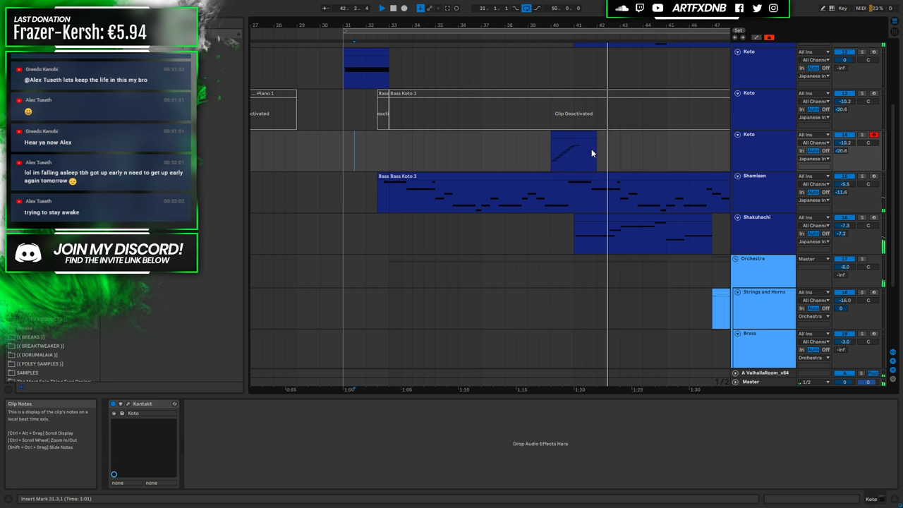
left_click(569, 134)
key("space")
Select the run notes from C1 to G2, redraw their falling velocities from about 88 to 55, and play them
double_click(569, 134)
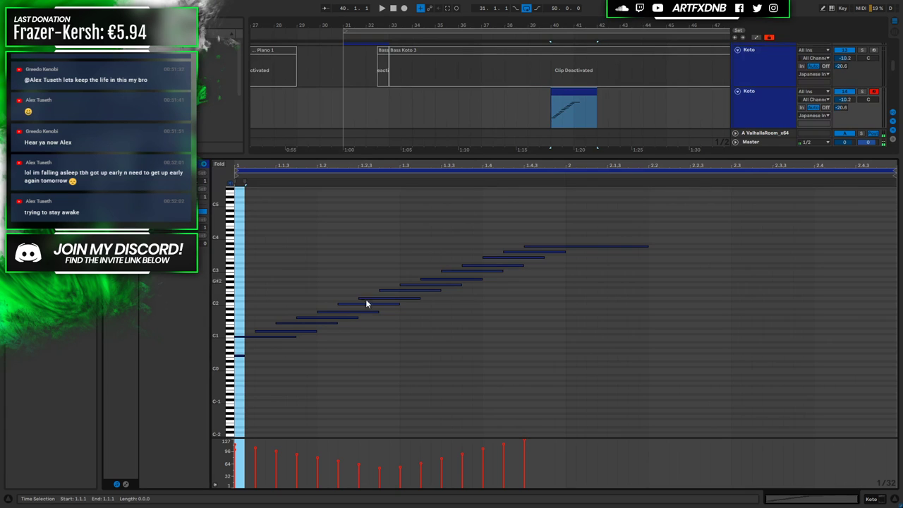
left_click_drag(417, 250, 256, 360)
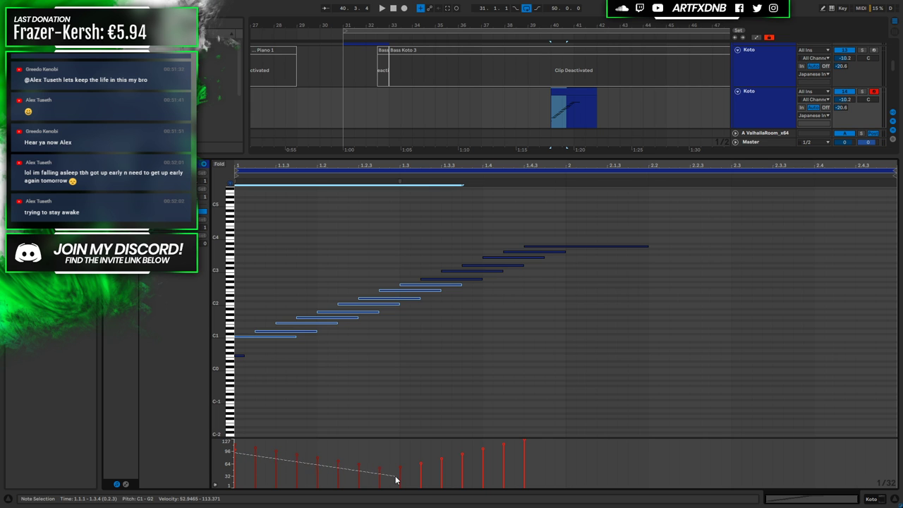
key("space")
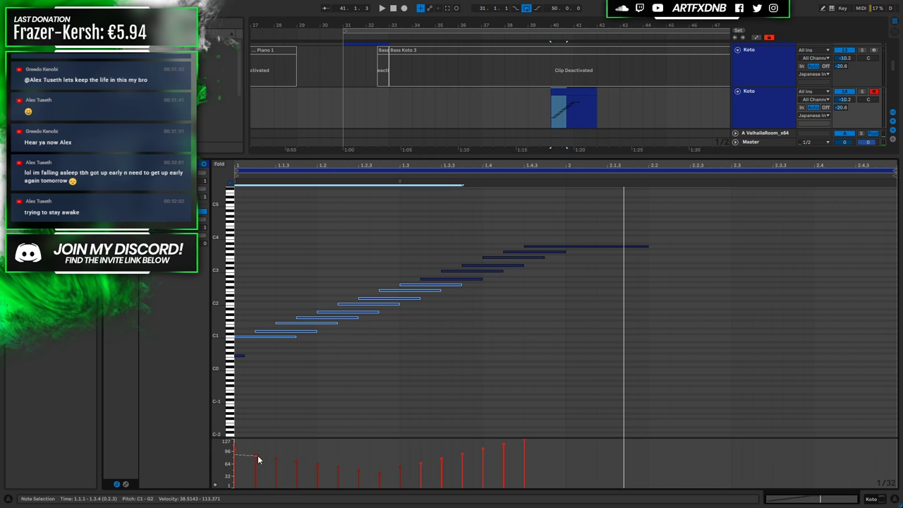
left_click_drag(361, 473, 387, 469)
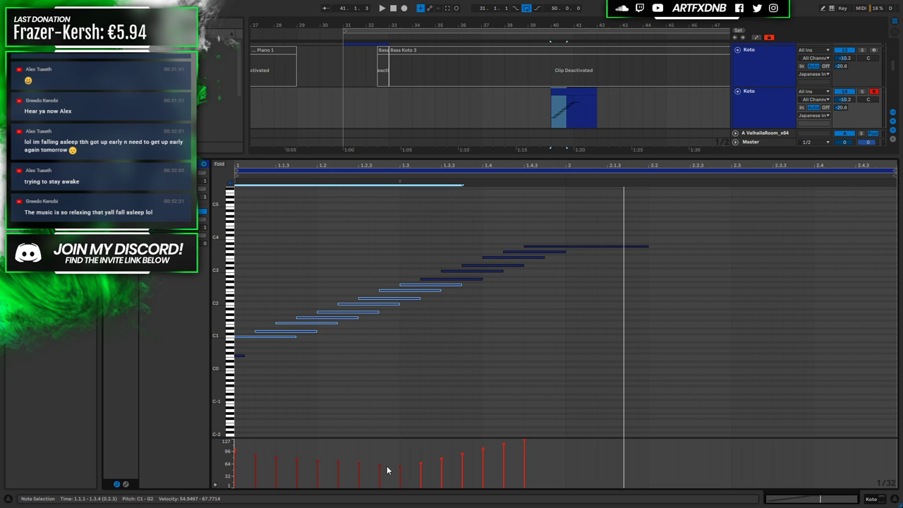
key("space")
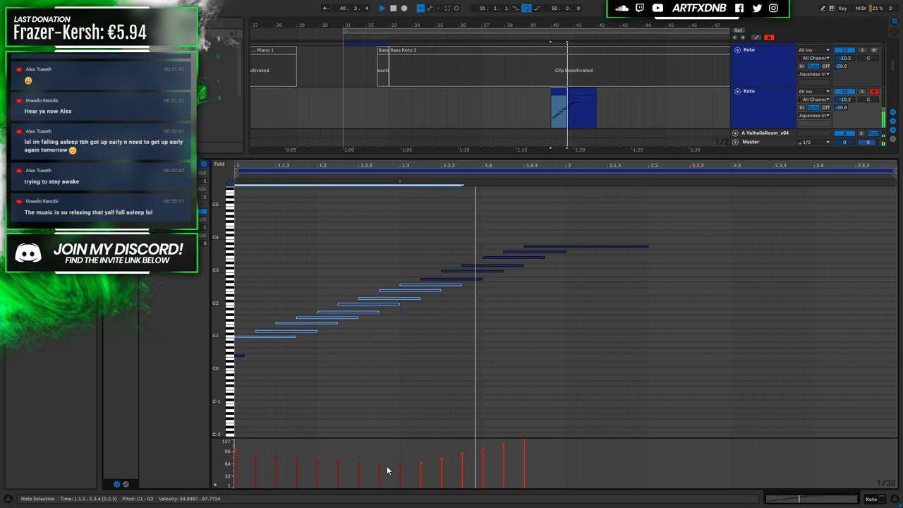
key("space")
left_click(591, 283)
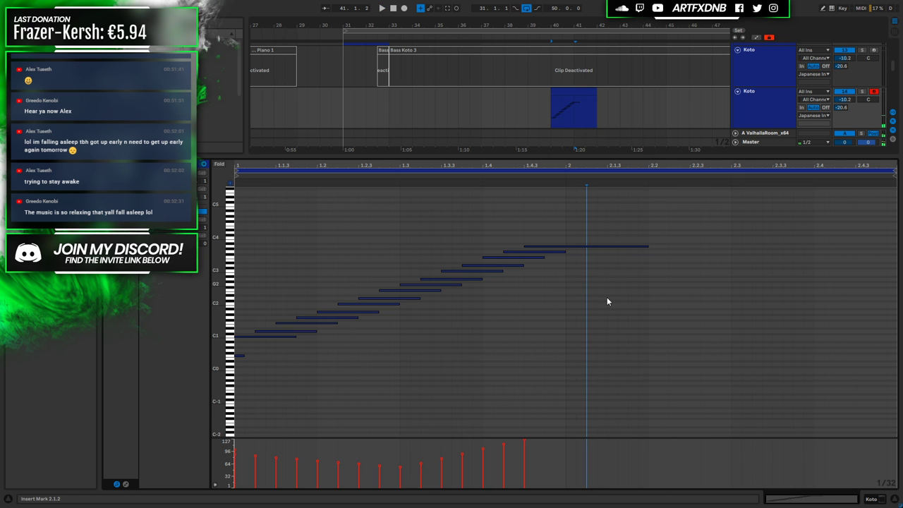
left_click(856, 496)
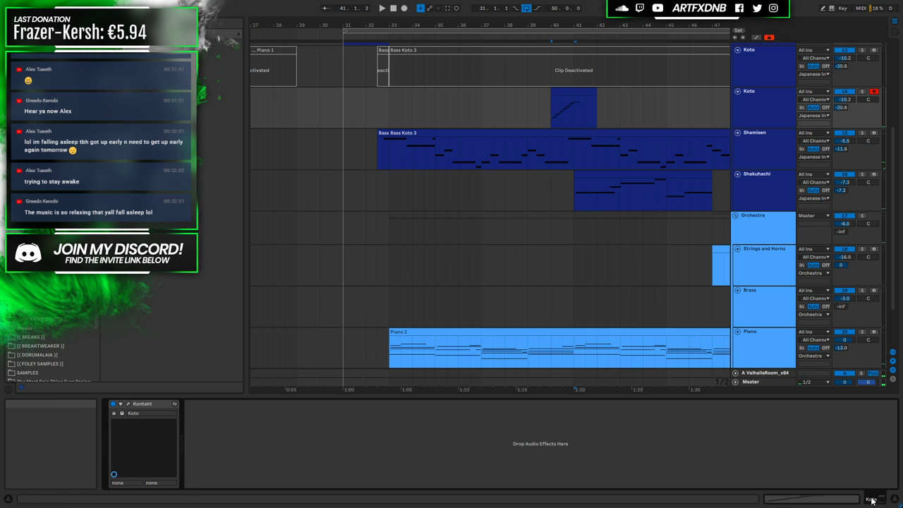
left_click(375, 97)
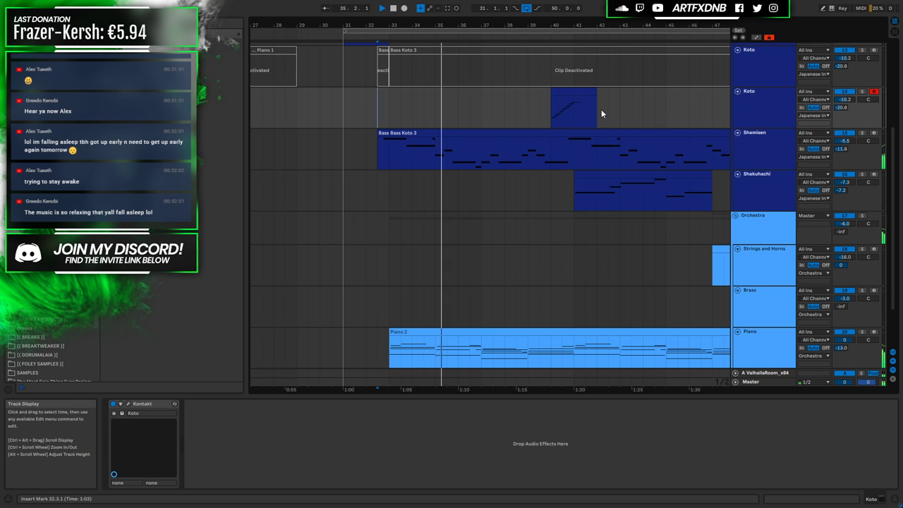
Fold the Koto run, Shamisen and Shakuhachi tracks while the arrangement plays
left_click(737, 91)
left_click(737, 101)
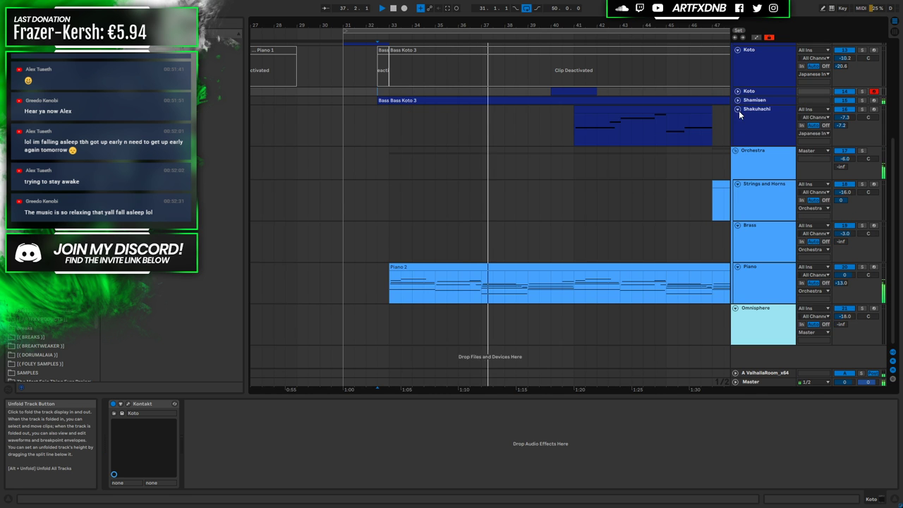
left_click(738, 109)
scroll(534, 139, "up", 4)
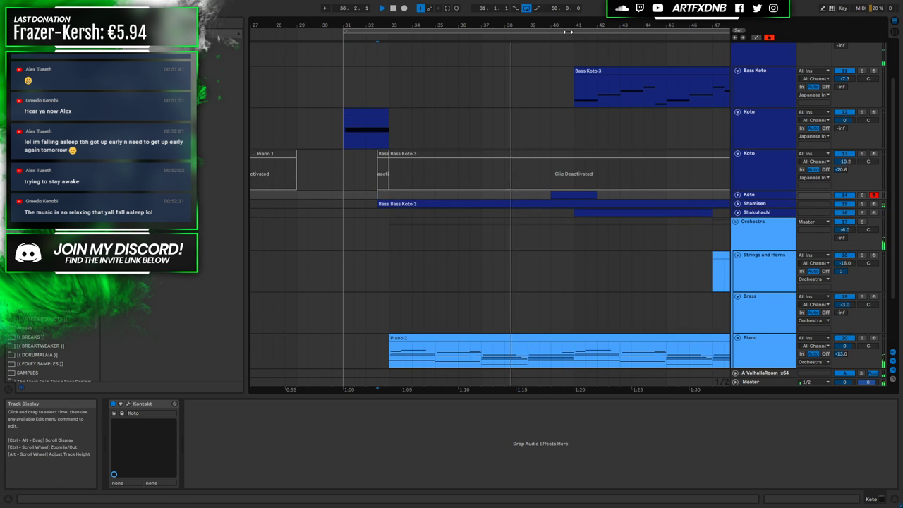
left_click_drag(522, 32, 445, 39)
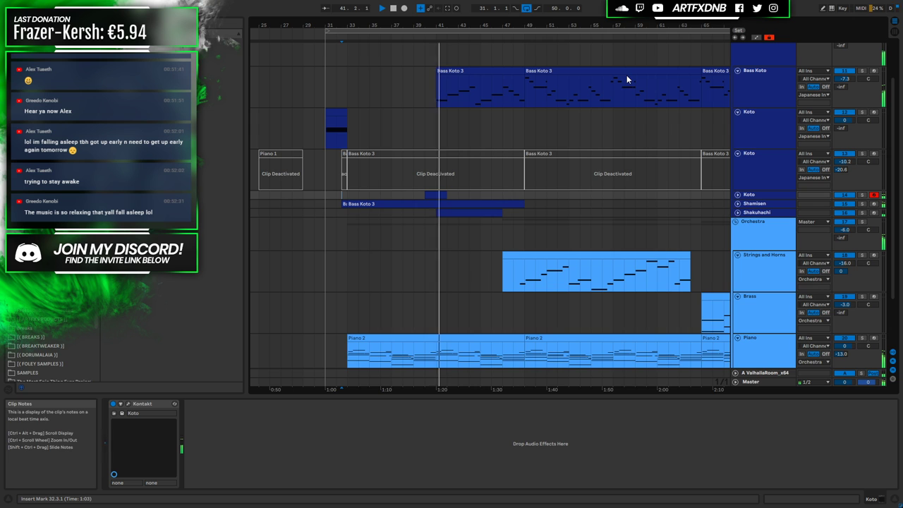
Unfold the Shamisen, Shakuhachi and Koto run tracks and review the arrangement during playback
left_click(754, 203)
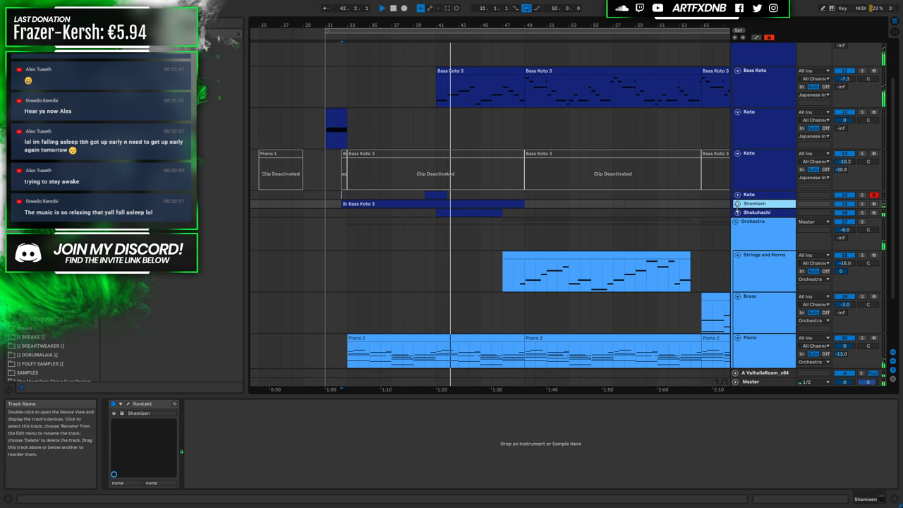
left_click(737, 204)
left_click(738, 246)
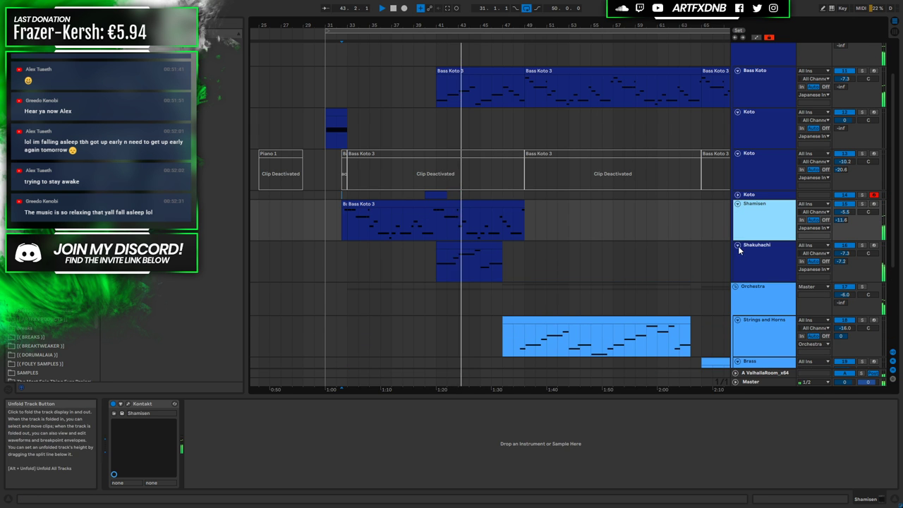
left_click(762, 249)
scroll(540, 254, "down", 3)
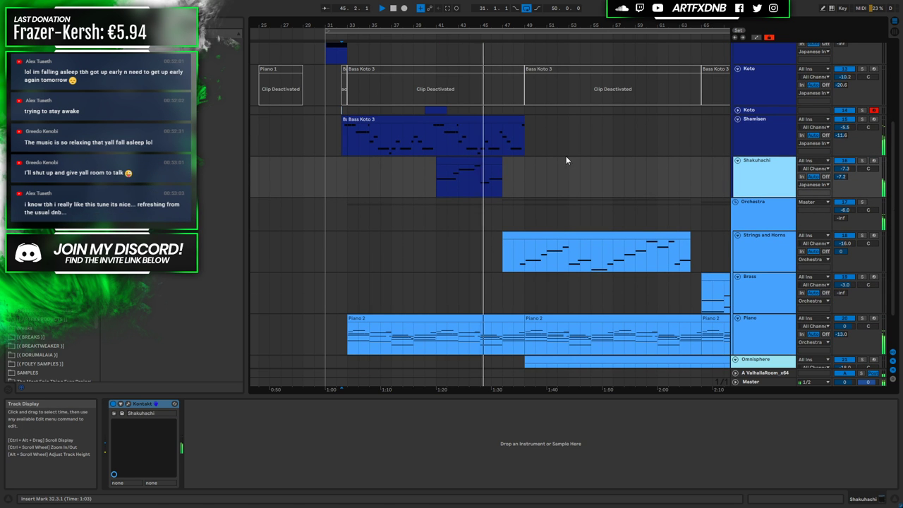
scroll(505, 144, "up", 5)
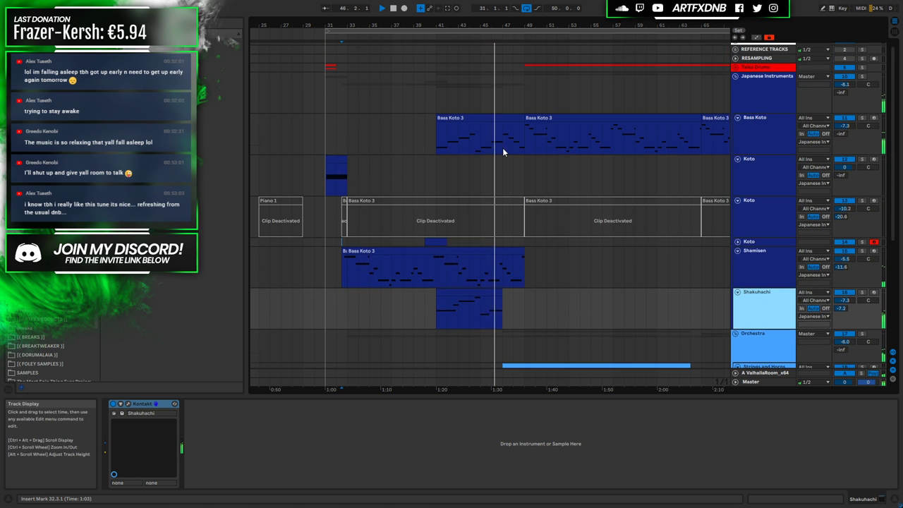
scroll(522, 247, "up", 1)
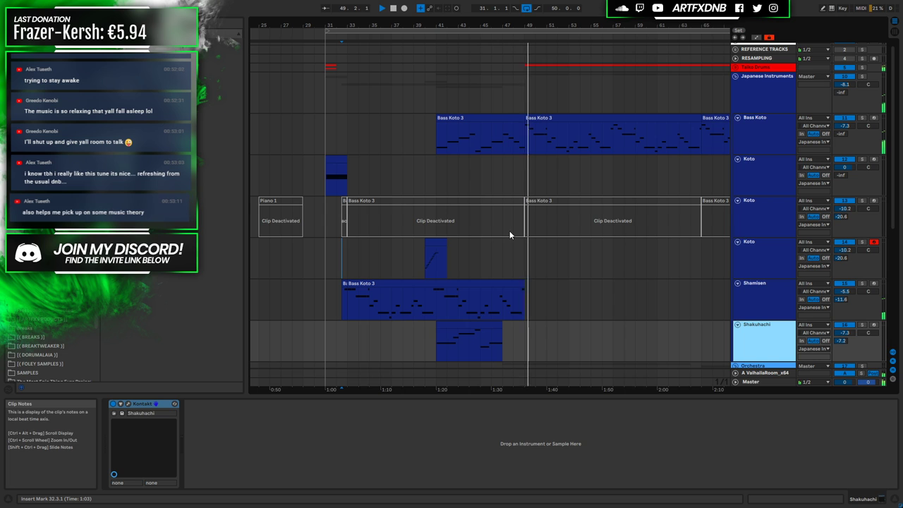
Set the insert marker at 49.1.1, stop playback, and solo the Omnisphere track
left_click(523, 140)
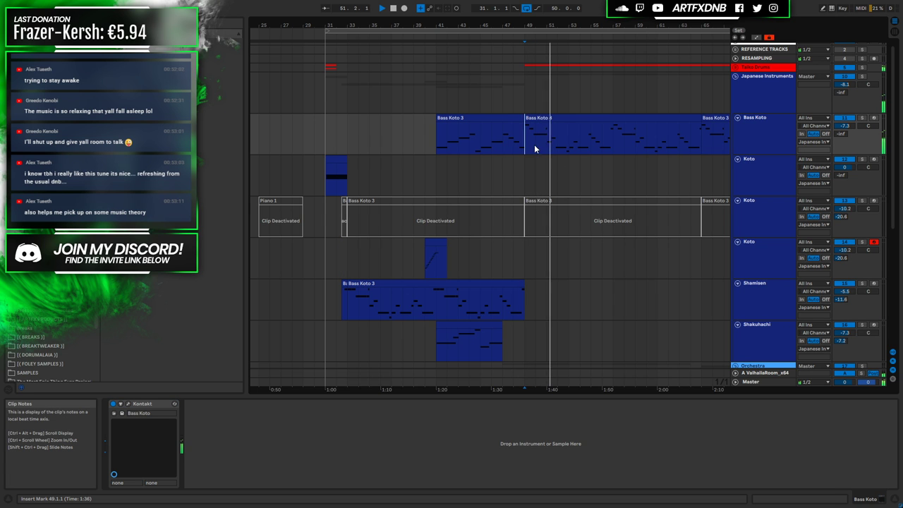
left_click_drag(537, 28, 481, 91)
scroll(492, 139, "down", 6)
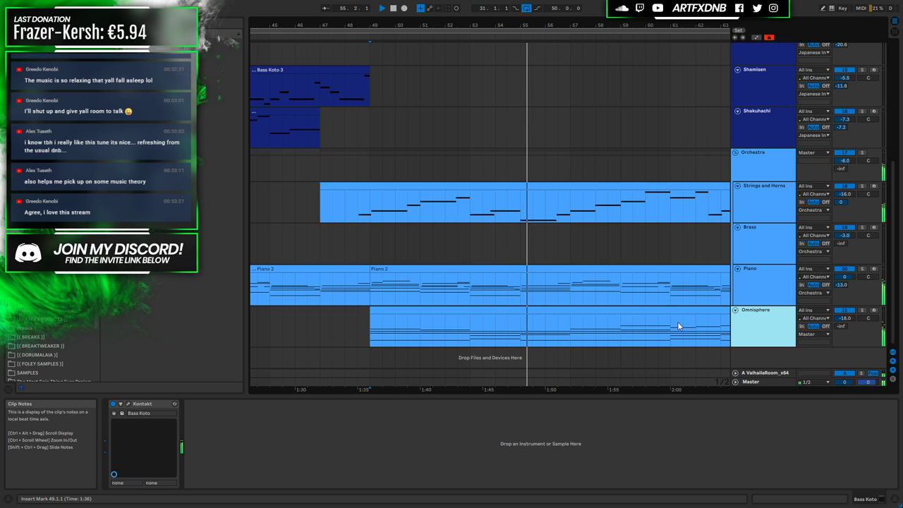
left_click(762, 285)
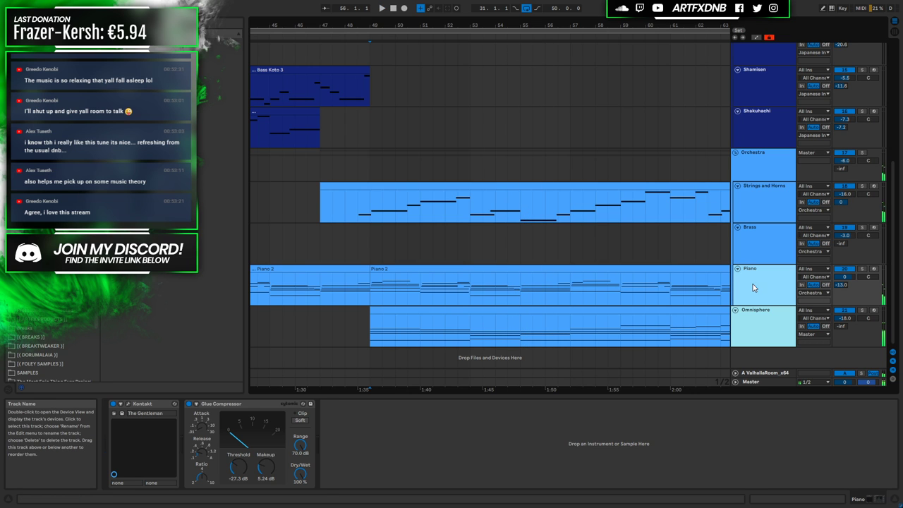
left_click(862, 310)
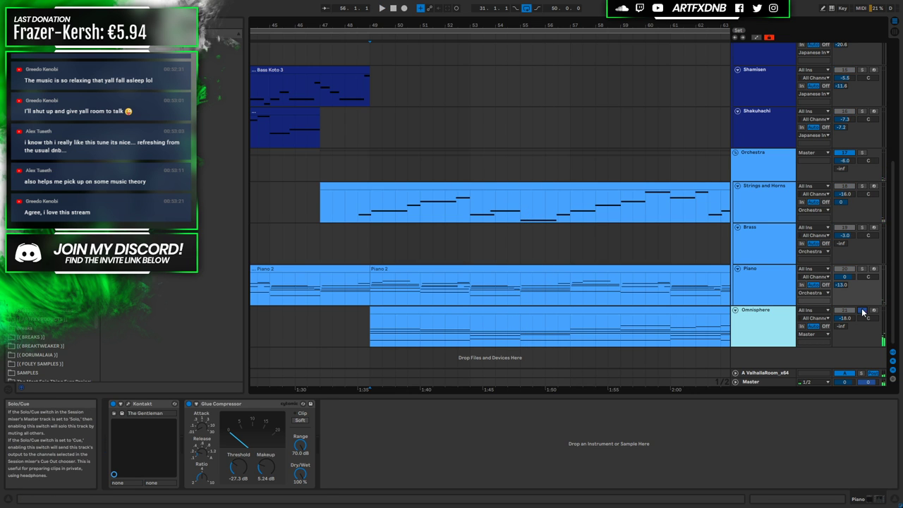
Copy the Piano part from 49.1.1 to 57.1.1 onto the Omnisphere track and open the copied clip
left_click(374, 333)
left_click_drag(373, 285, 473, 291)
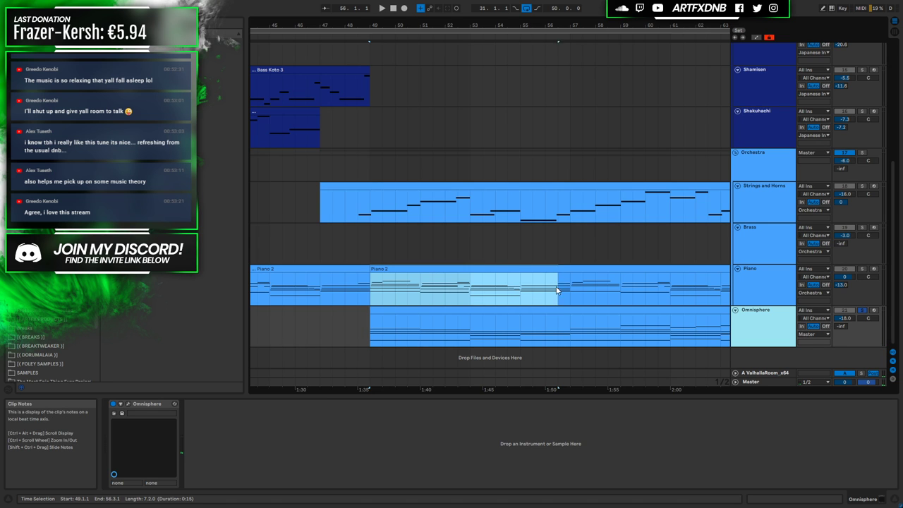
left_click_drag(555, 290, 568, 290)
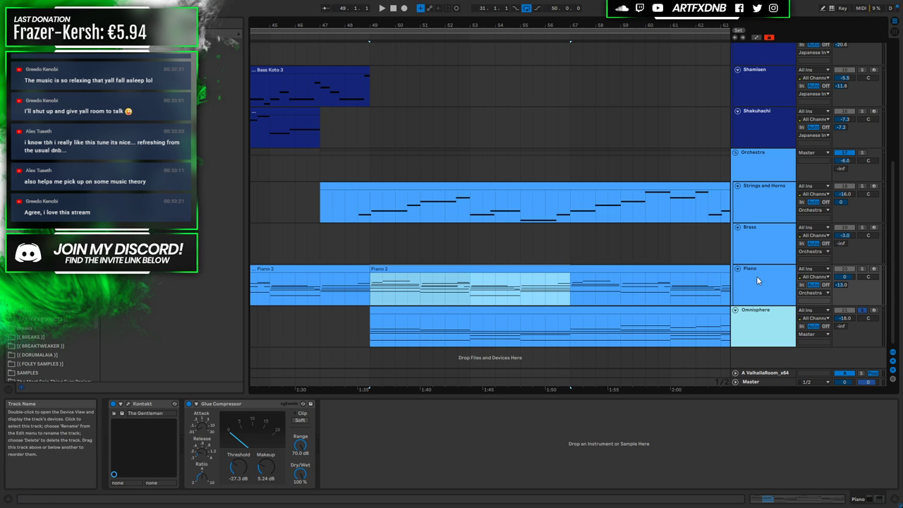
left_click_drag(460, 271, 489, 332)
double_click(525, 312)
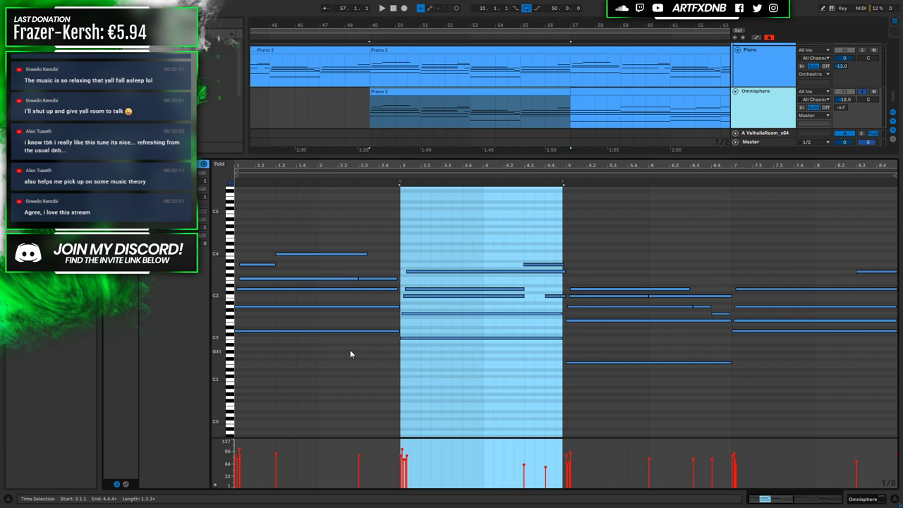
Stretch the first chord's D3 and F3 notes across 1.1.1 to 3.1.1, and quantize all notes in the clip
left_click(266, 322)
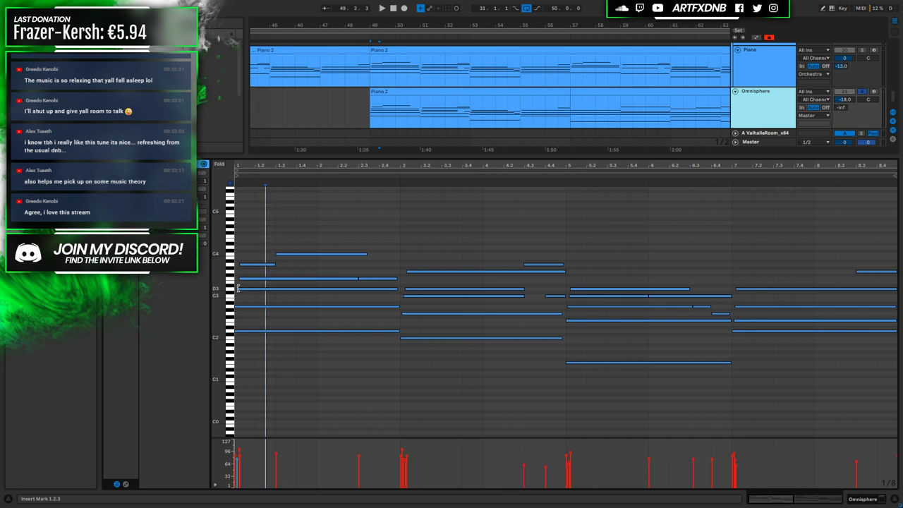
left_click(238, 287)
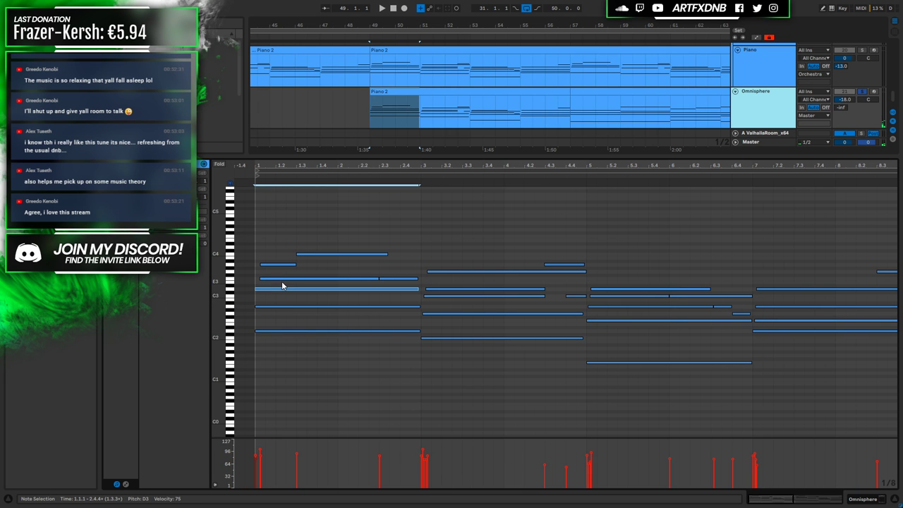
left_click_drag(261, 279, 255, 279)
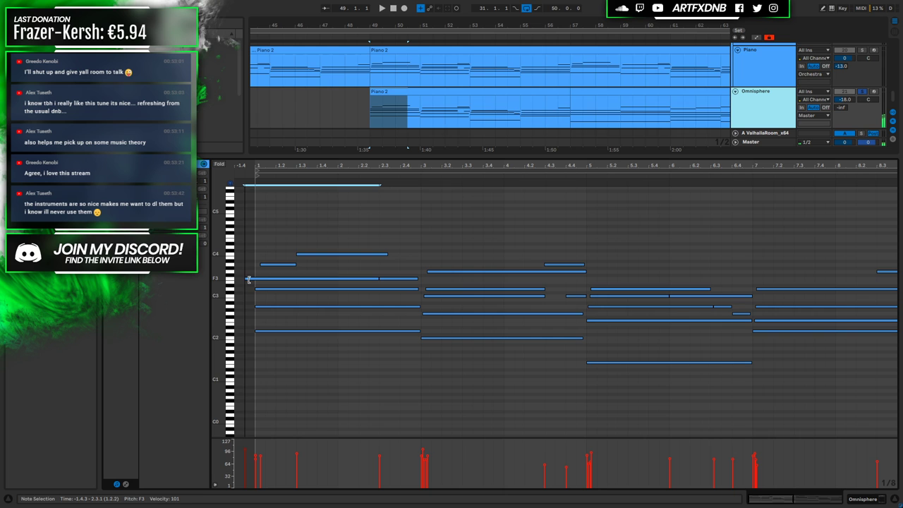
left_click_drag(378, 279, 419, 281)
left_click(417, 288)
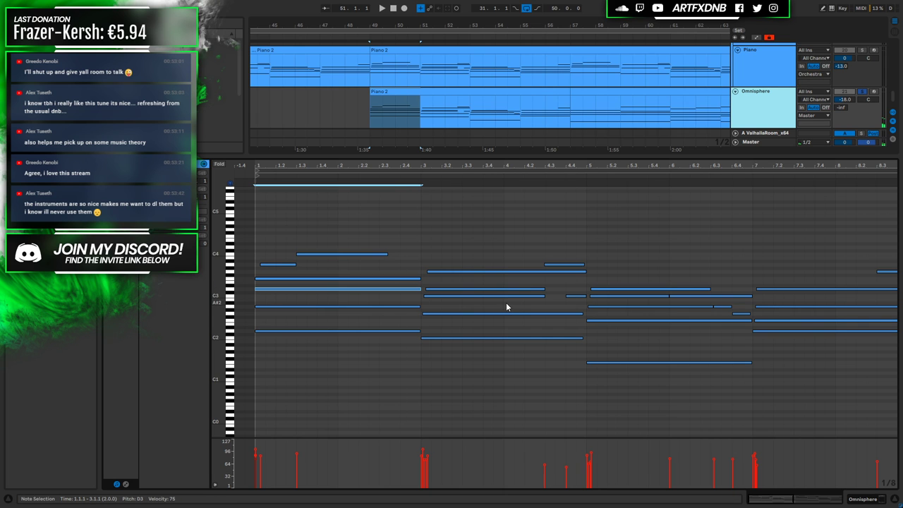
key("ctrl+a")
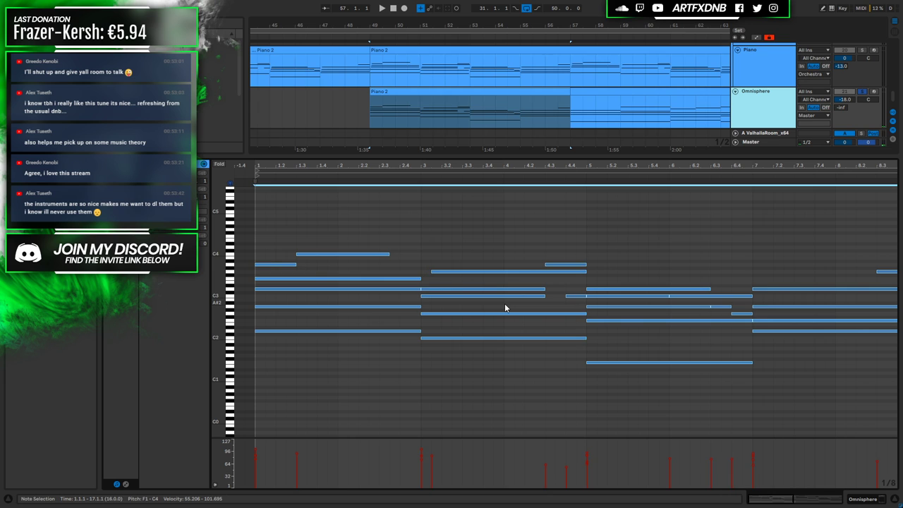
Extend the first chord's A3 note to 3.1.1, delete the C4 note above it, and play the chord
left_click(315, 262)
left_click_drag(295, 266, 417, 267)
left_click(360, 257)
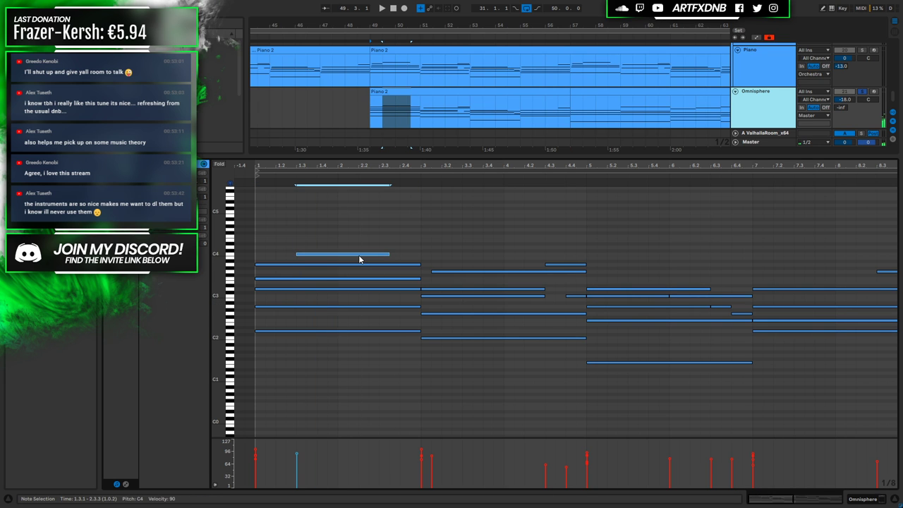
key("Delete")
key("space")
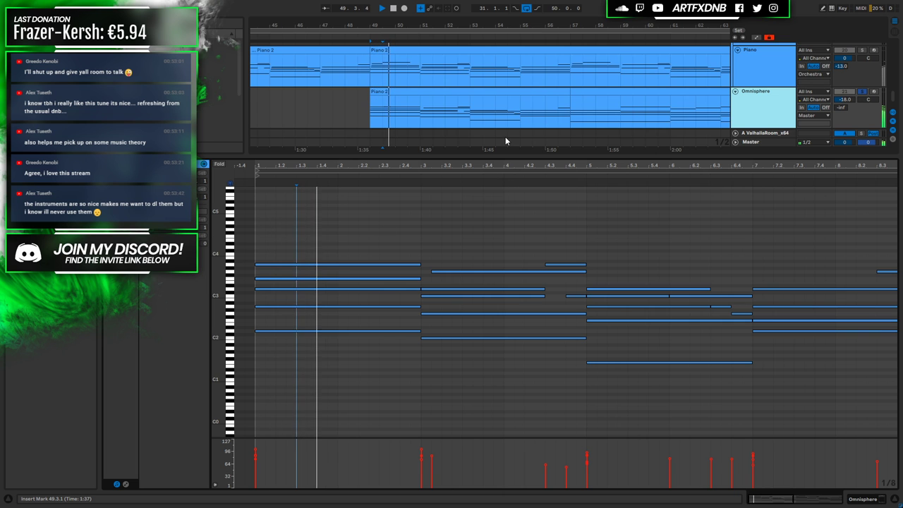
scroll(393, 107, "up", 1)
key("space")
Hold the second chord's G3, D3 and C3 from 3.1.1 to 5.1.1, deleting the short A3 note, and play it
left_click(433, 272)
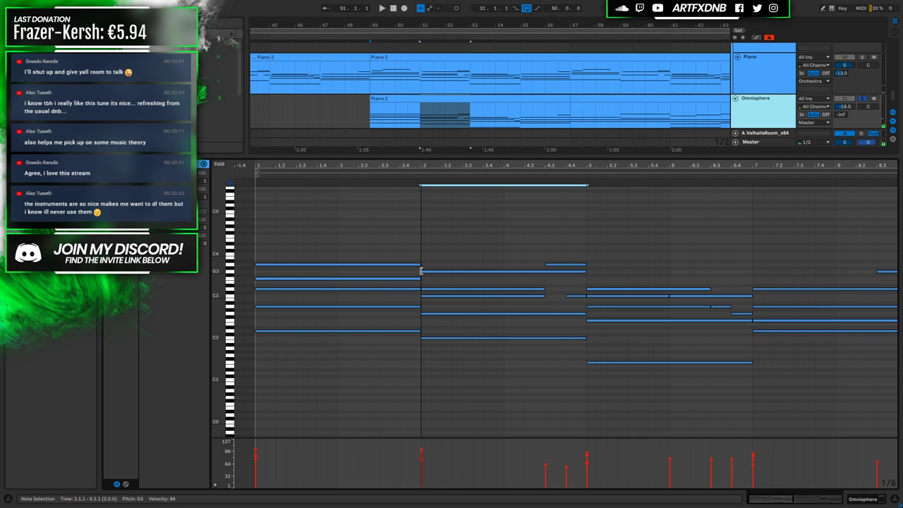
left_click(573, 267)
key("Delete")
left_click_drag(554, 288, 585, 292)
key("space")
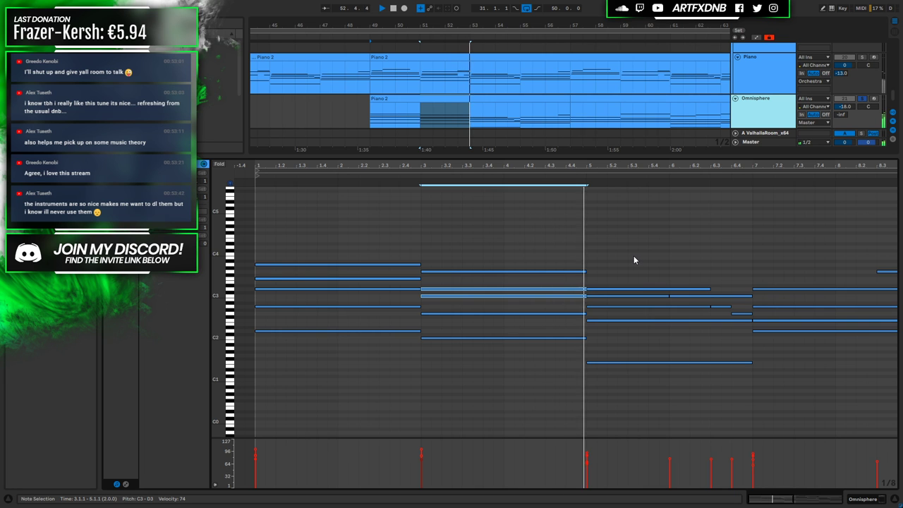
key("space")
Hold the third chord's D3, C3 and A2 from 5.1.1 to 7.1.1, deleting the short G2 note, and play the chords
left_click_drag(652, 282, 747, 311)
left_click(663, 299)
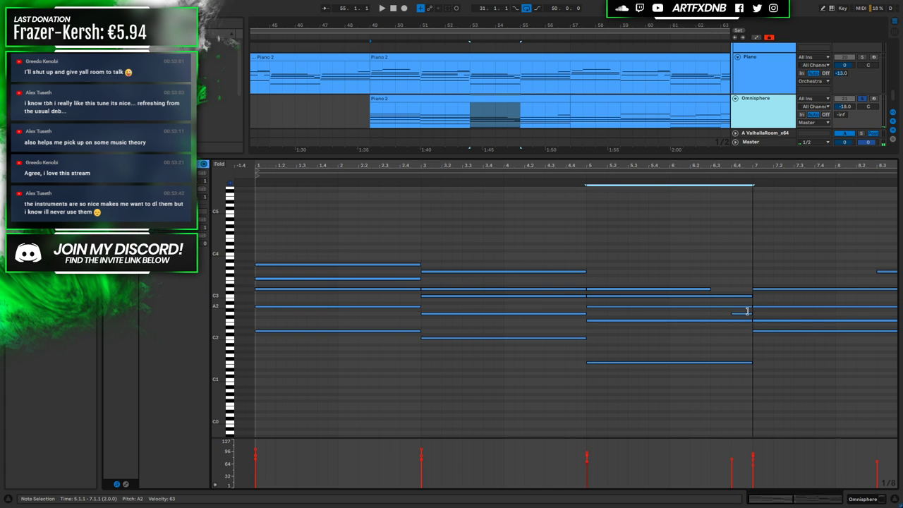
left_click(747, 314)
left_click(730, 304)
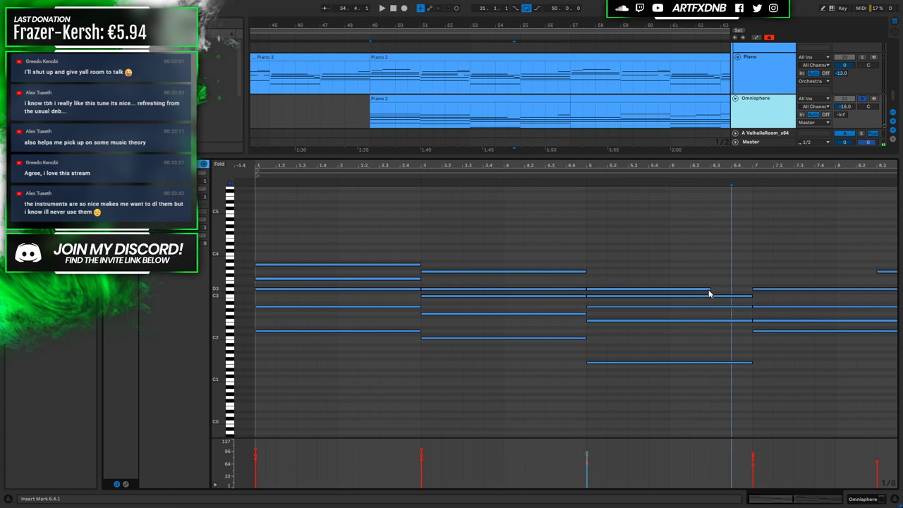
left_click_drag(710, 289, 752, 290)
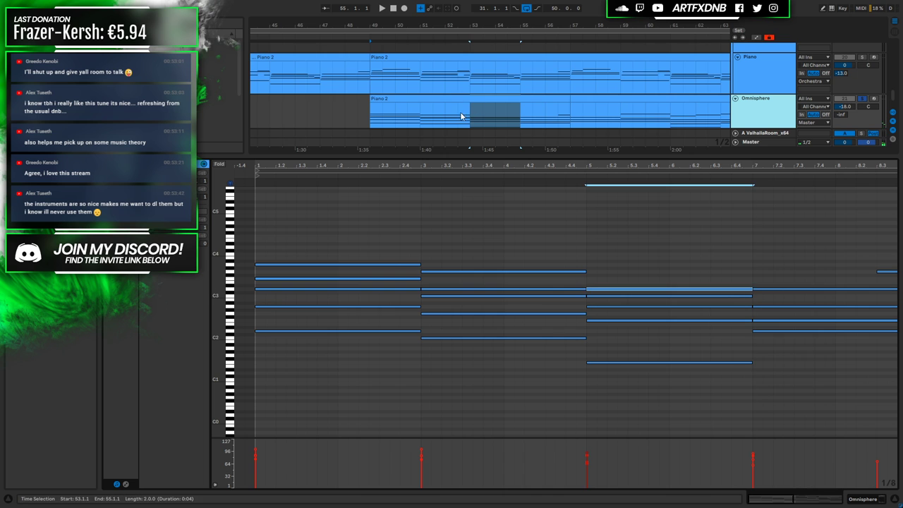
key("space")
scroll(462, 115, "down", 1)
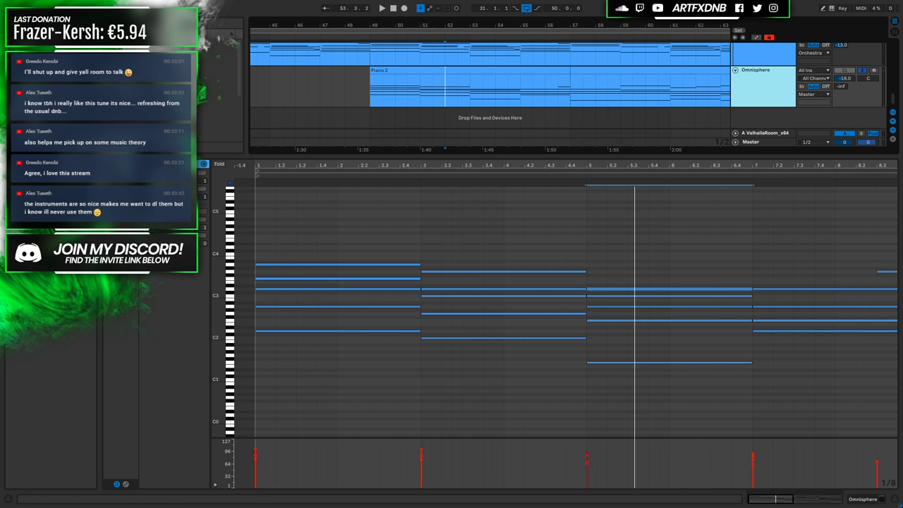
Switch to the browser's D minor pentatonic scale page, look up the Csus2 chord, and return to Ableton Live
key("alt+Tab")
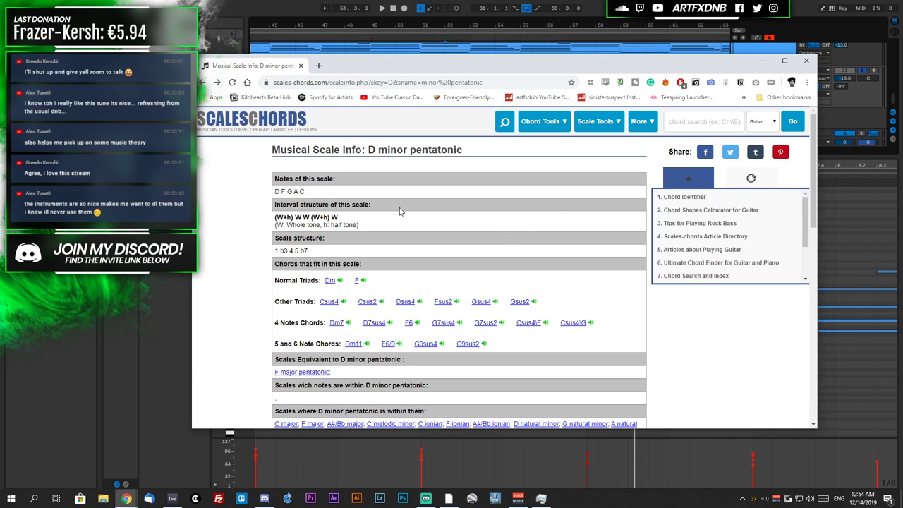
left_click(370, 304)
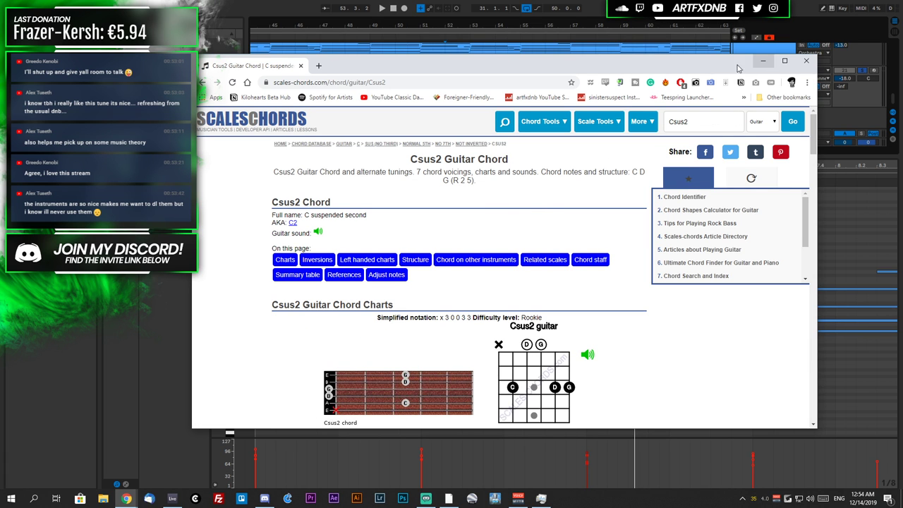
left_click(203, 82)
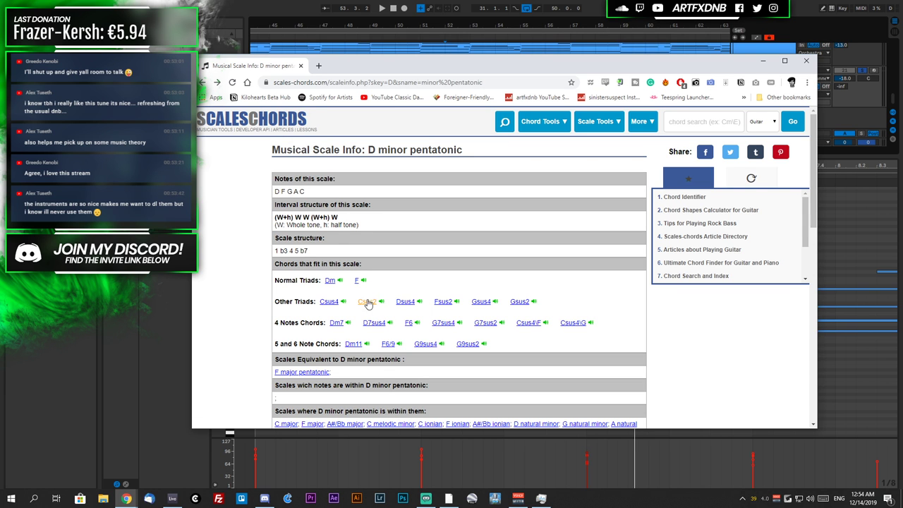
left_click(765, 62)
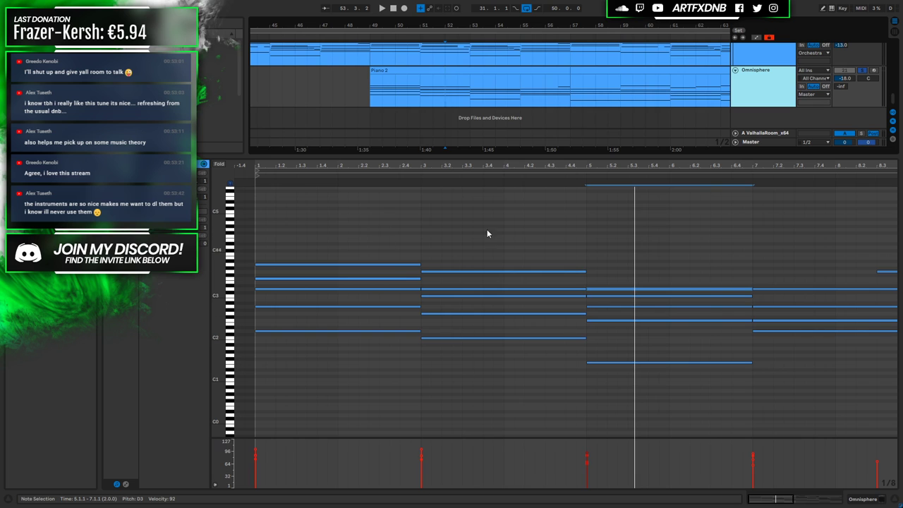
Play the sustained Omnisphere pad chords from the clip start at bar 49
left_click_drag(620, 252, 654, 349)
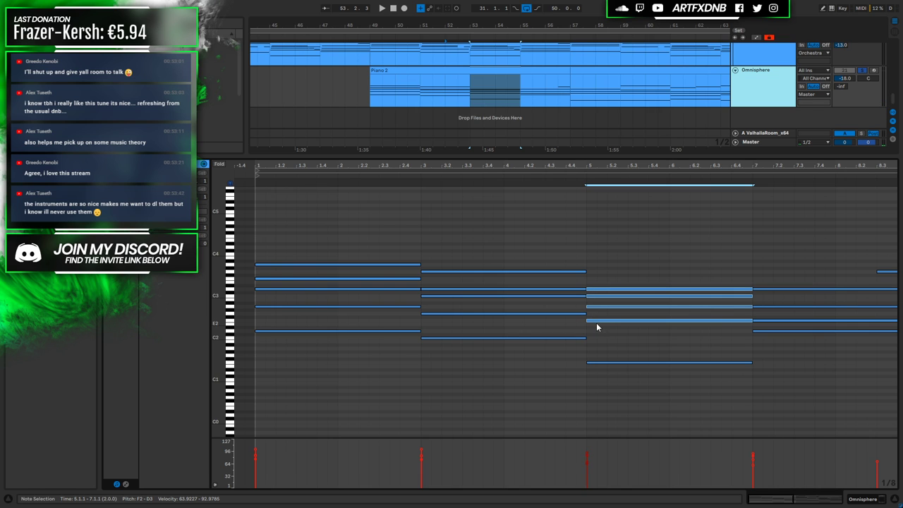
left_click(597, 285)
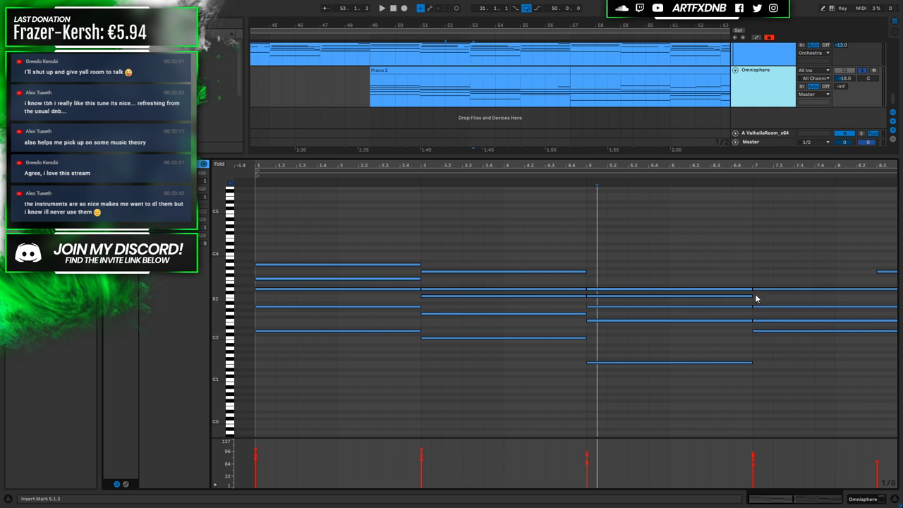
left_click(370, 87)
key("space")
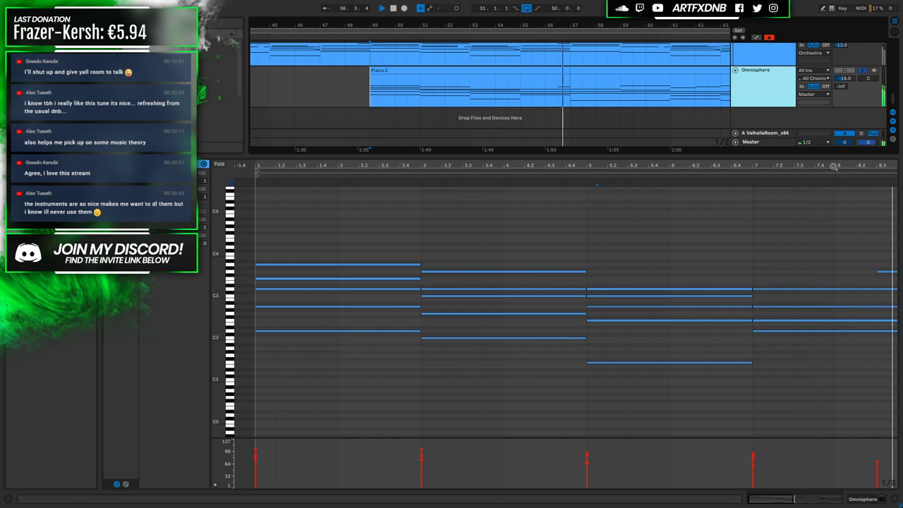
key("space")
Delete the short G3 note at 8.3.1 in the Omnisphere clip and go back to the track's device view
left_click_drag(833, 166, 834, 152)
left_click(621, 272)
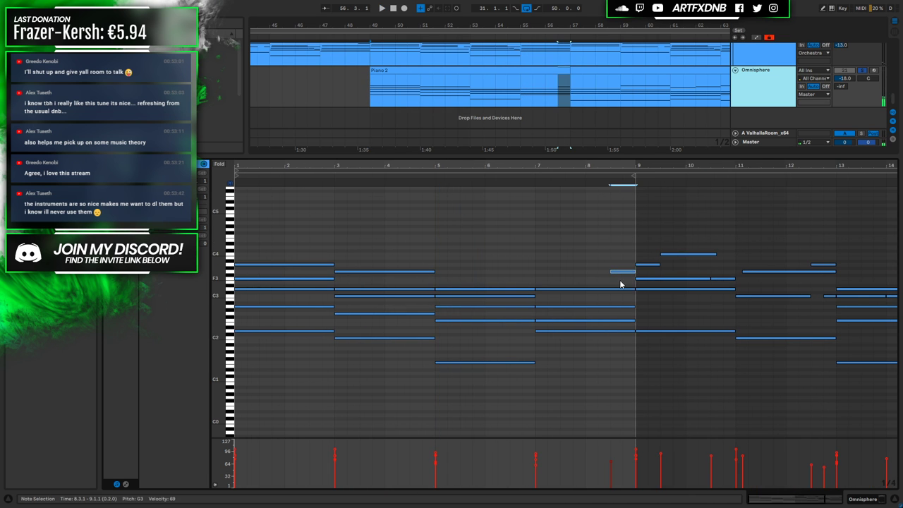
key("shift+Tab")
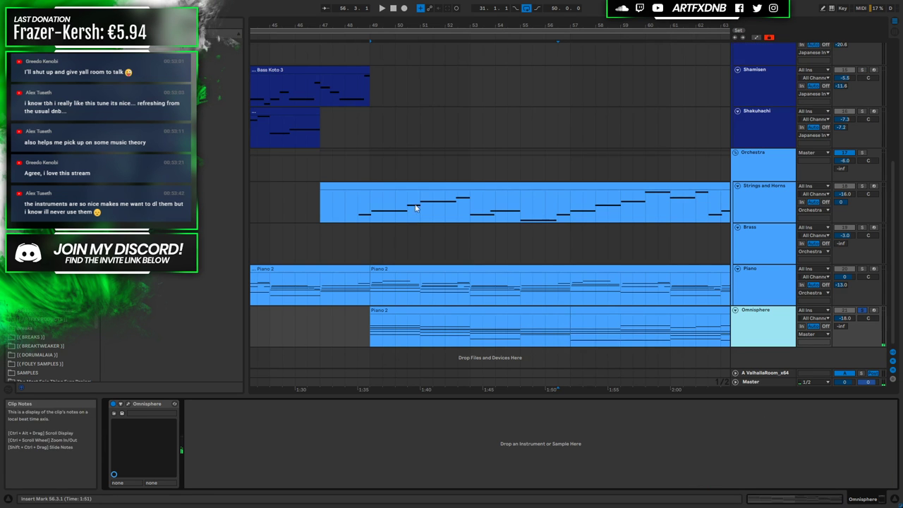
Turn off solo on the Omnisphere track and play the full arrangement from bar 46
left_click(300, 241)
left_click(862, 154)
key("space")
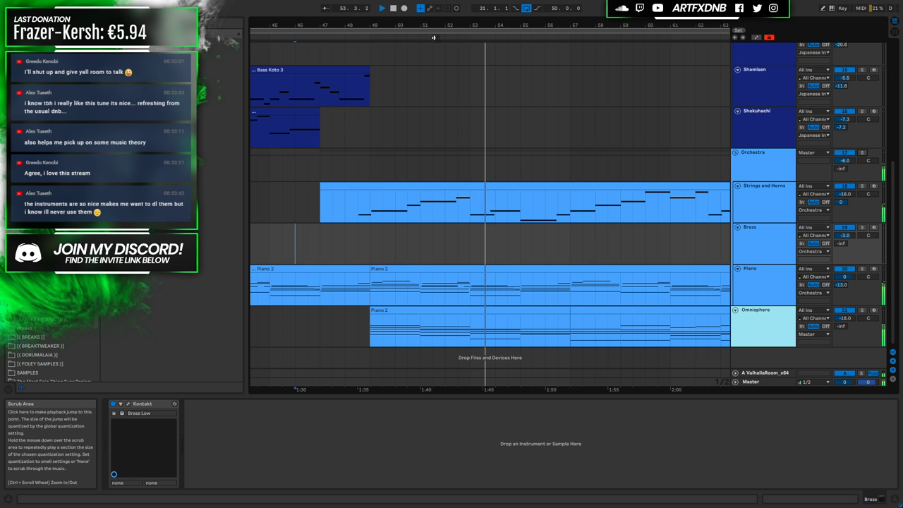
Stop playback and open the first Omnisphere clip, spanning bars 49 to 57, for note editing
left_click_drag(443, 37, 441, 23)
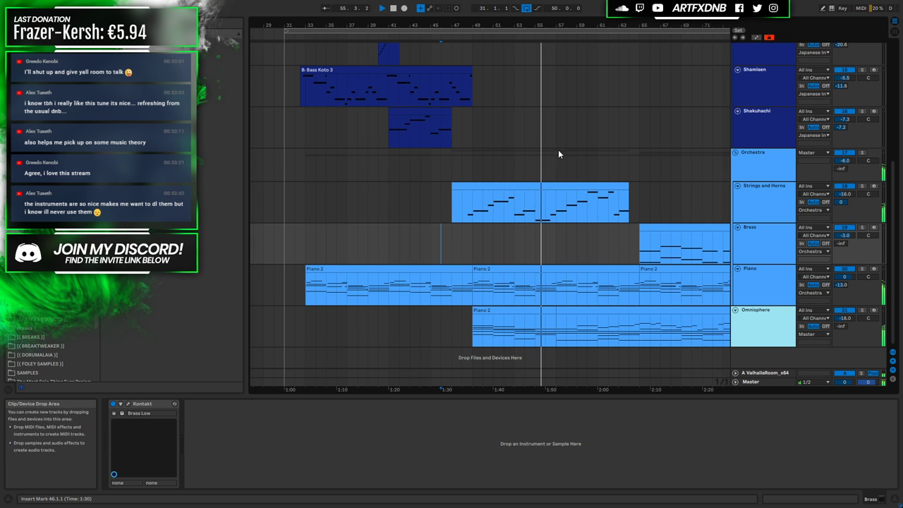
left_click(507, 312)
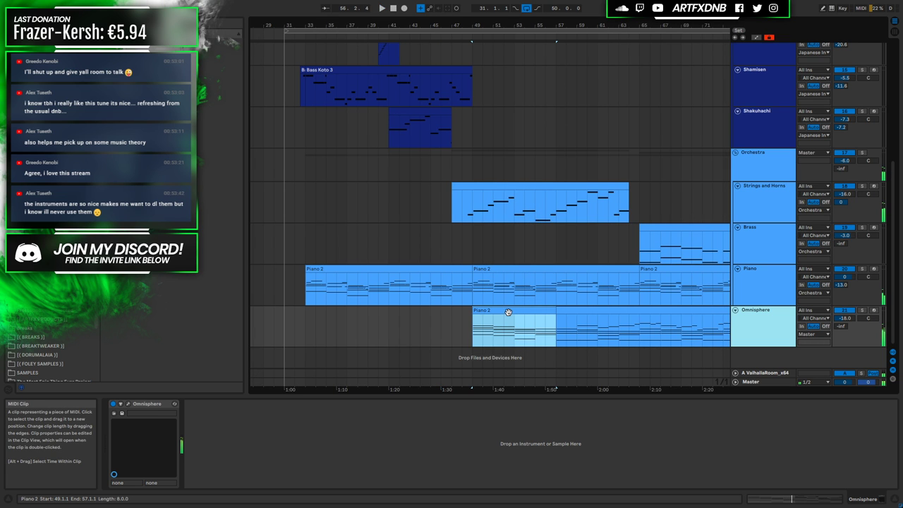
double_click(508, 312)
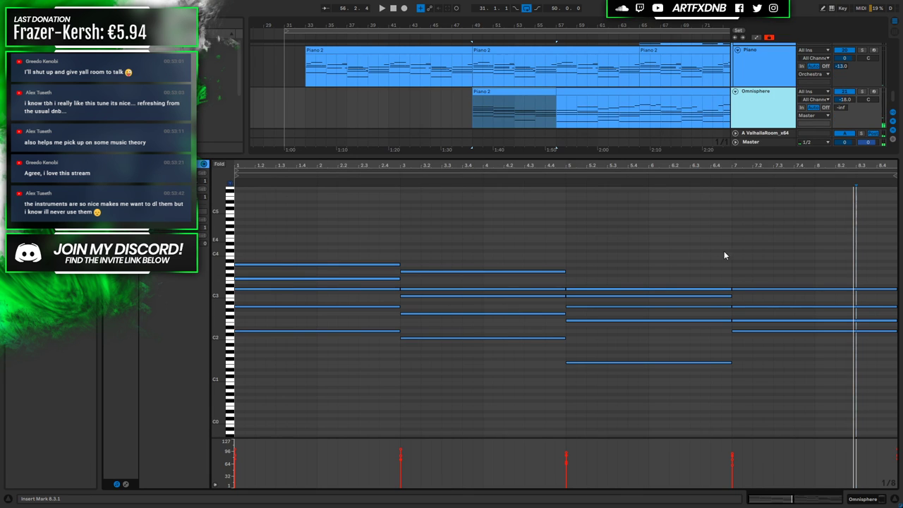
Deactivate the A3 note of the first Omnisphere chord and the G3 note of the second, and play the passage
left_click(288, 265)
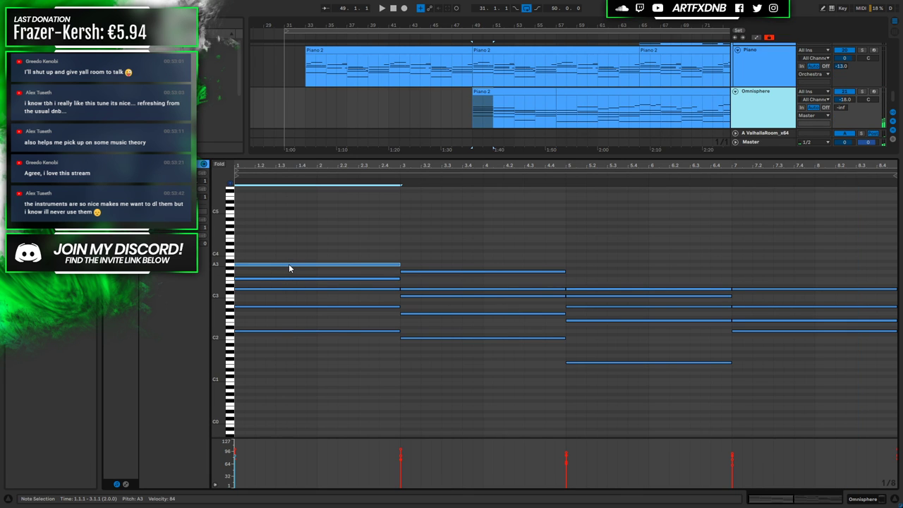
left_click(447, 272)
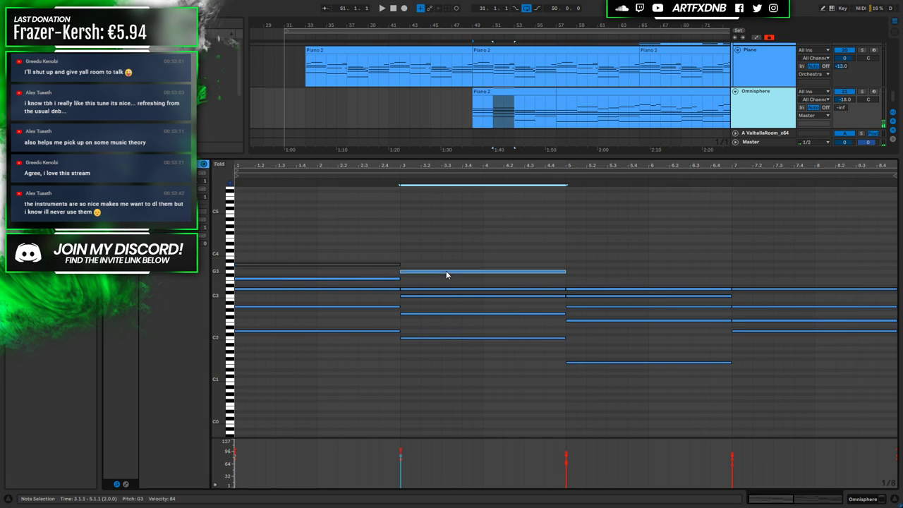
key("Delete")
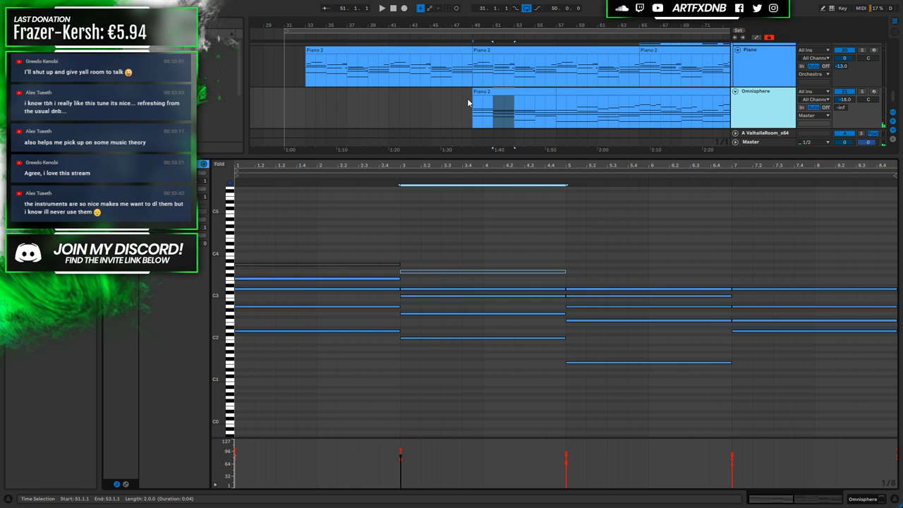
left_click(467, 99)
key("space")
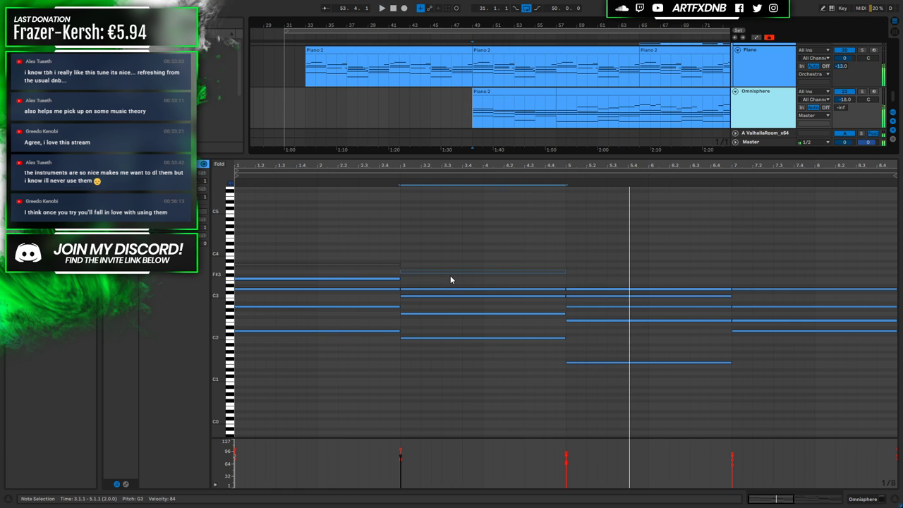
Reactivate the G3 note in the second Omnisphere chord and listen to the passage
key("space")
key("0")
key("space")
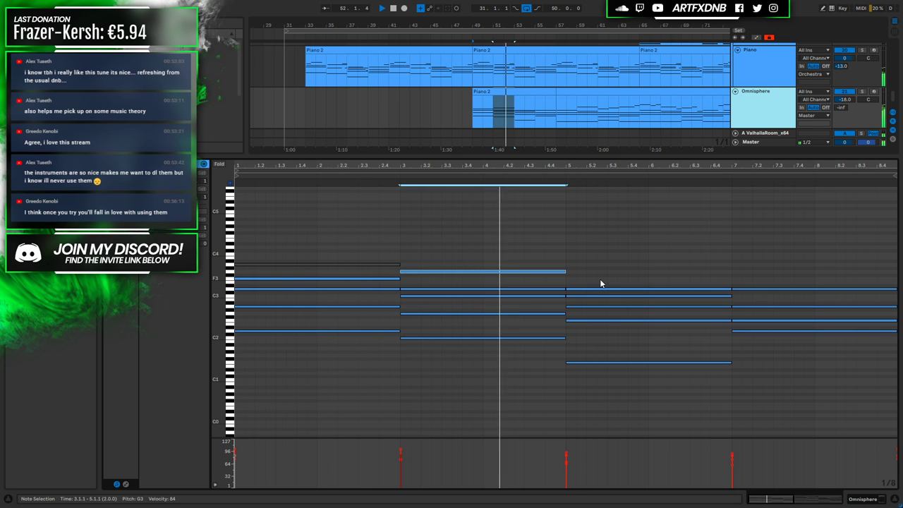
key("space")
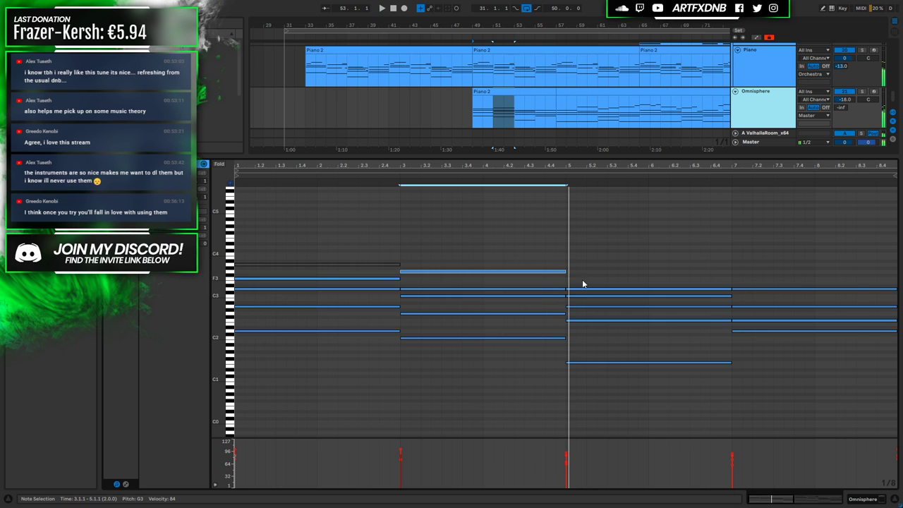
Add an A3 note over the third chord and a C4 note over the fourth, and play from bar 48
left_click_drag(568, 266, 898, 254)
left_click(462, 111)
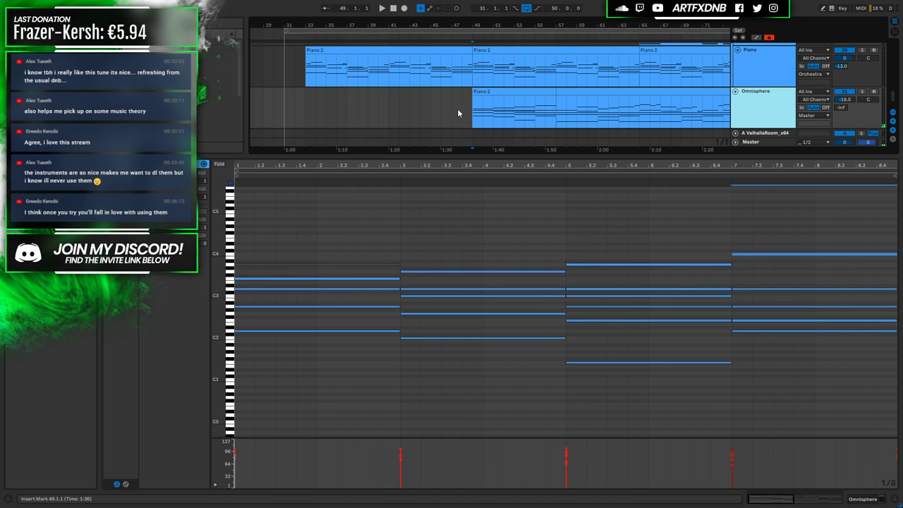
left_click(471, 111)
left_click(466, 107)
key("space")
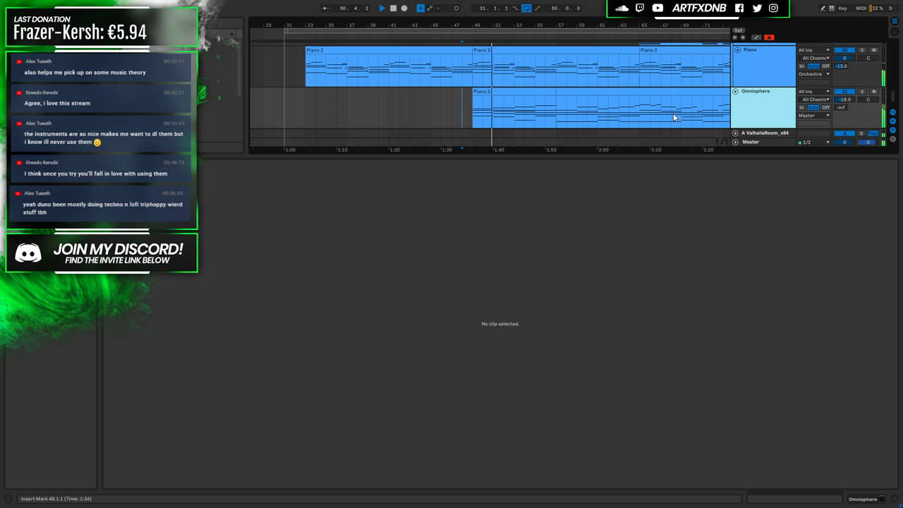
Reopen the first Omnisphere clip during playback and check the top notes of its second, third and fourth chords
left_click(520, 92)
left_click(474, 271)
left_click(574, 265)
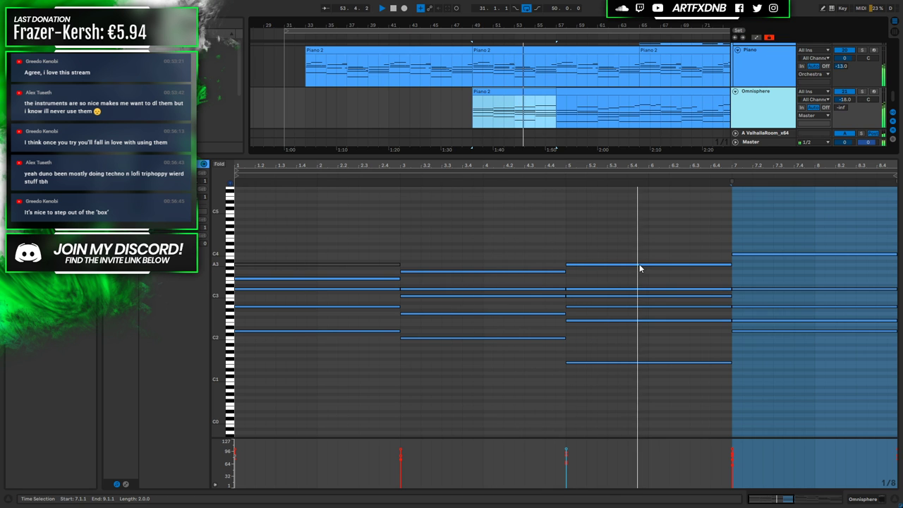
left_click(737, 255)
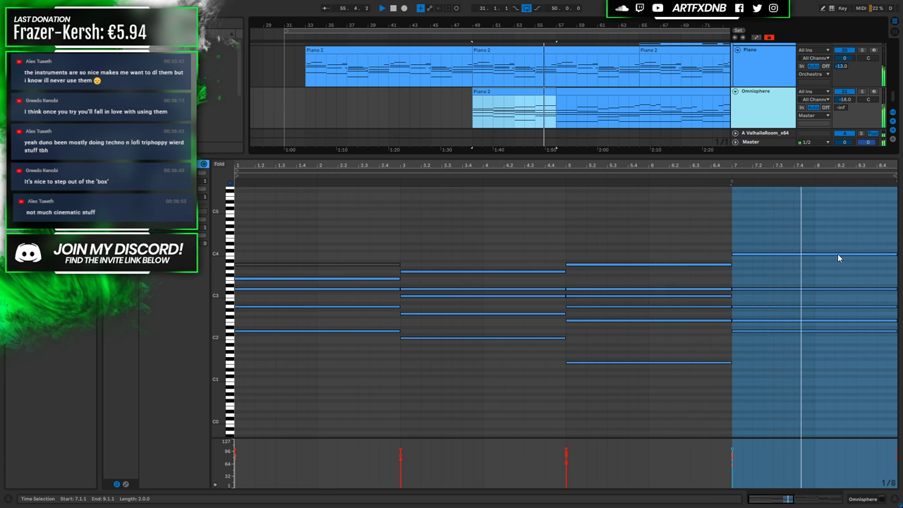
key("space")
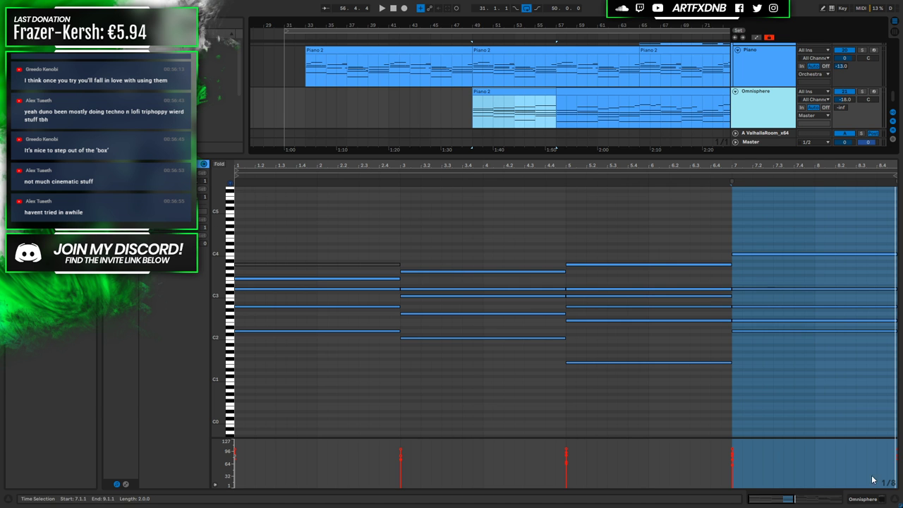
Solo the Strings and Horns track and listen to its melody from just before bar 49
key("shift+Tab")
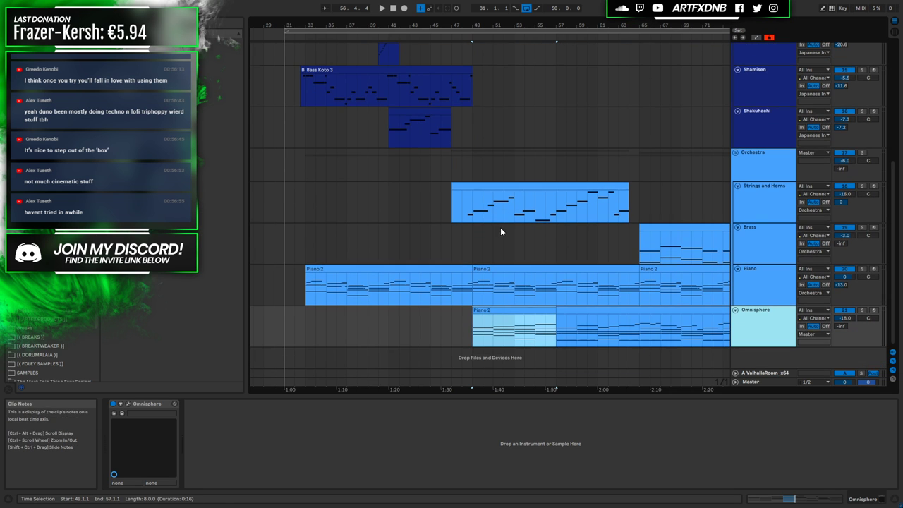
left_click_drag(463, 206, 631, 213)
left_click(753, 193)
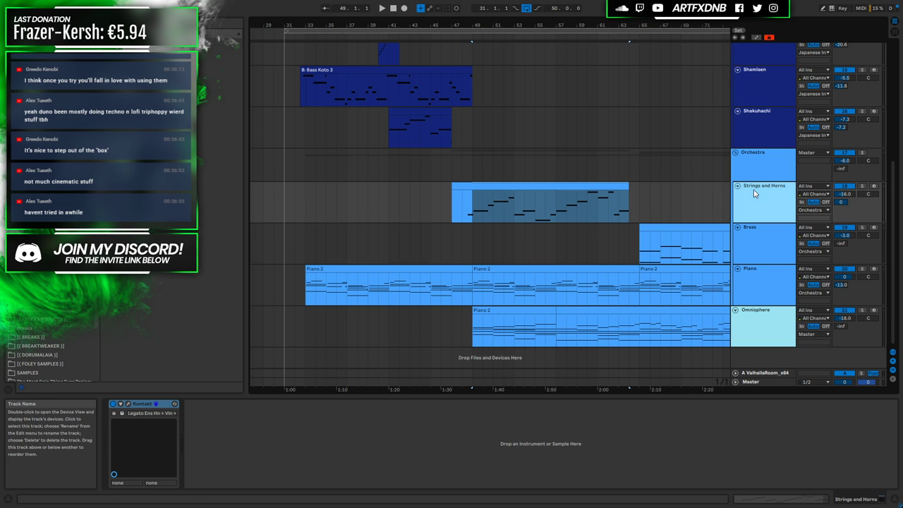
left_click(476, 211)
left_click(466, 209)
key("space")
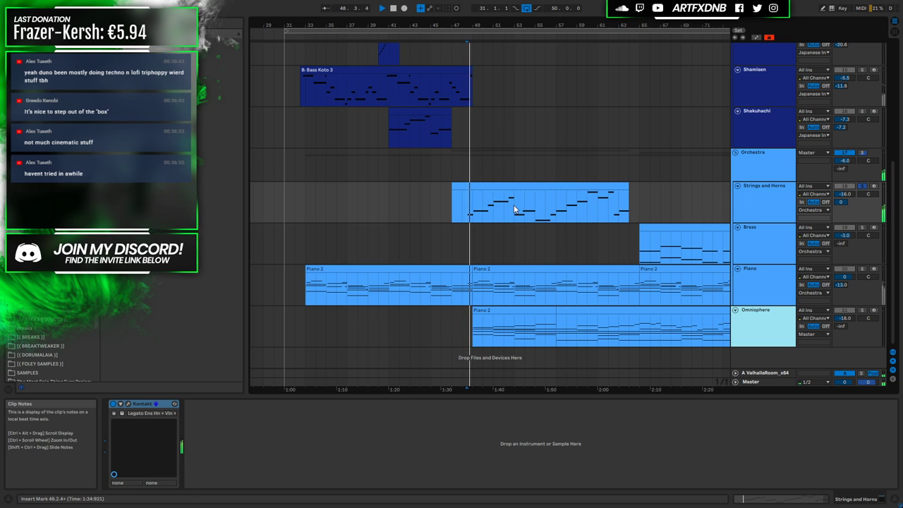
key("space")
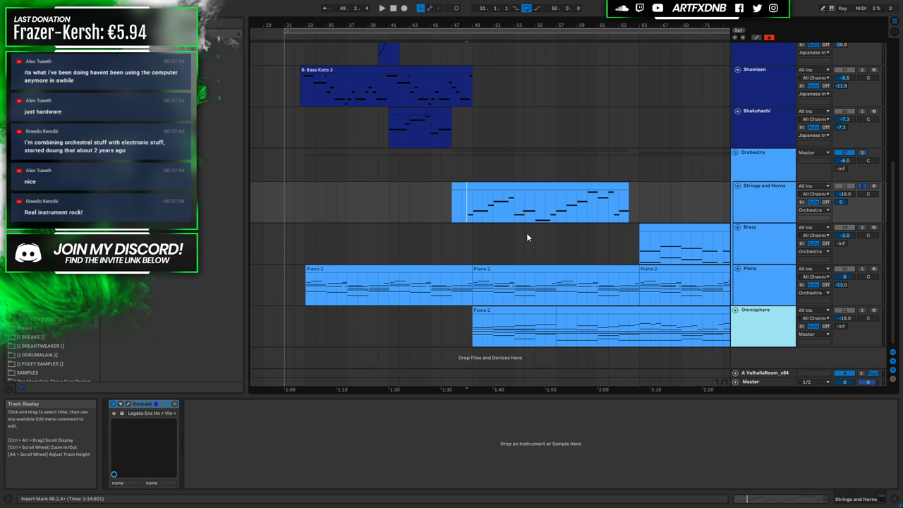
left_click(635, 282)
left_click_drag(641, 243, 670, 242)
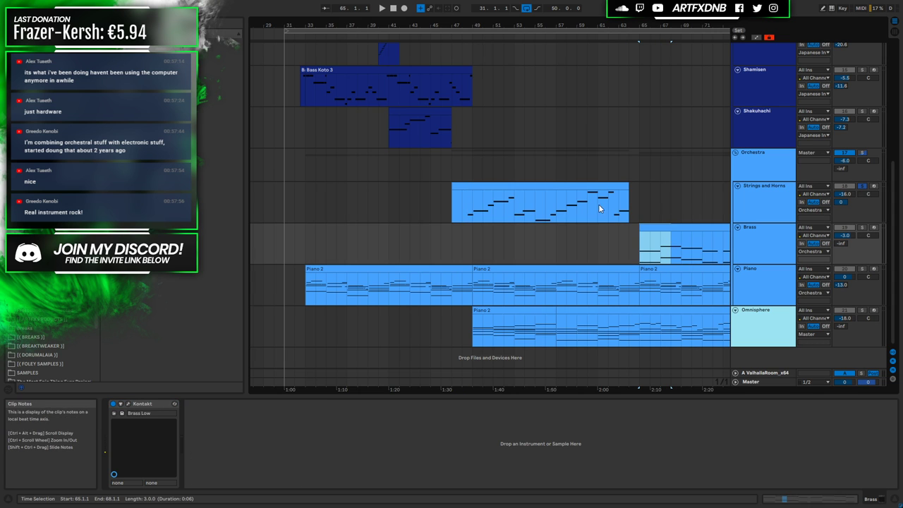
left_click(459, 210)
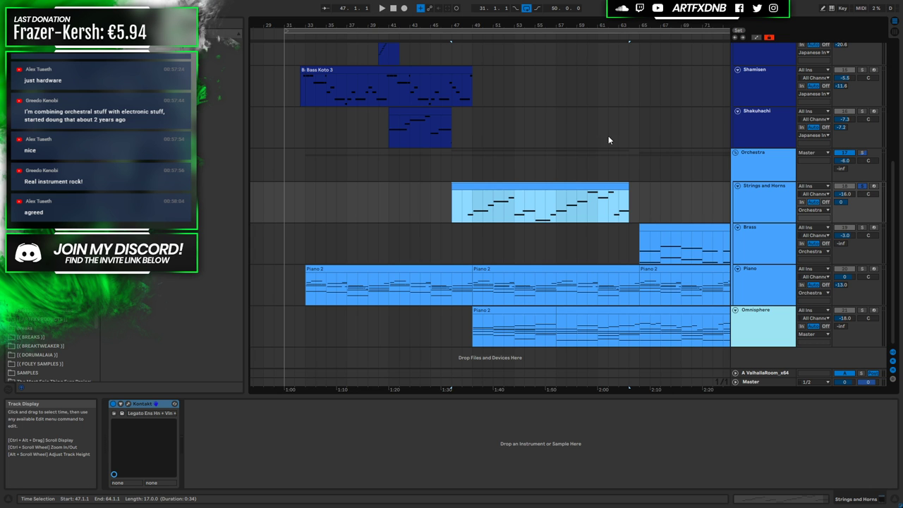
left_click_drag(549, 24, 480, 7)
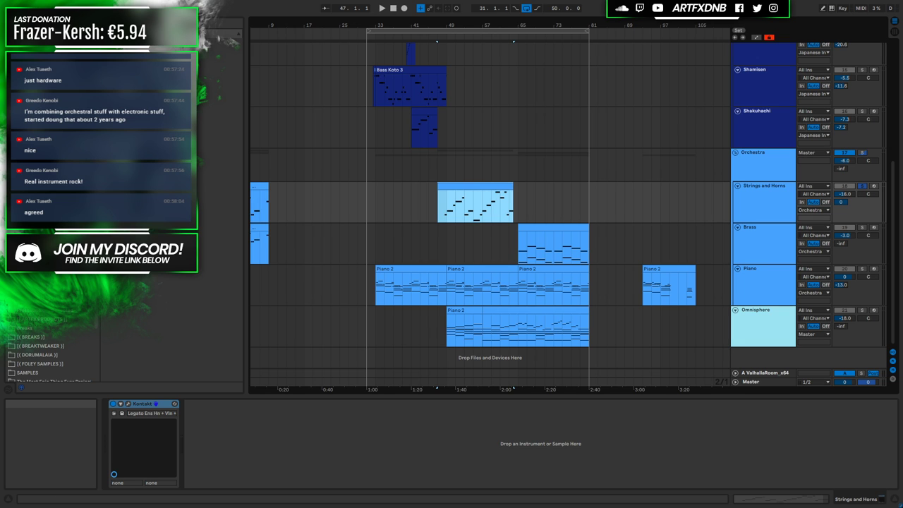
left_click(512, 198)
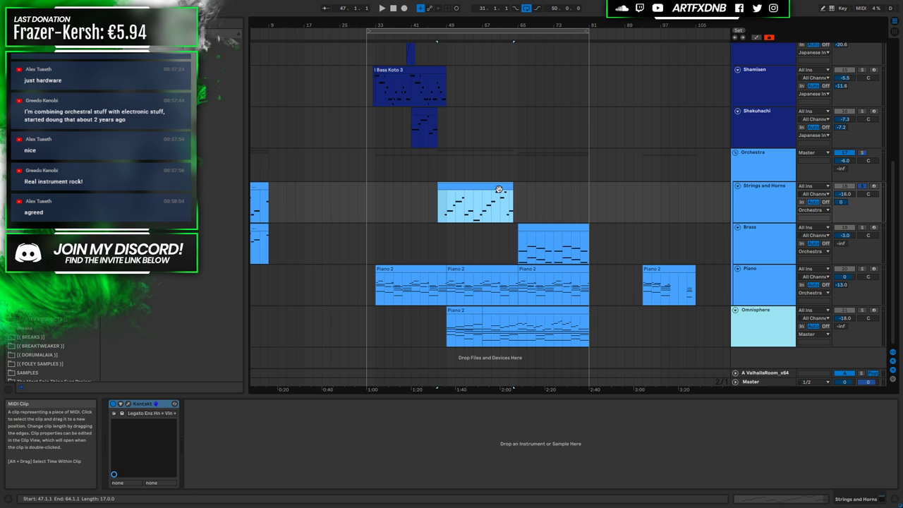
left_click(780, 187)
left_click(762, 169)
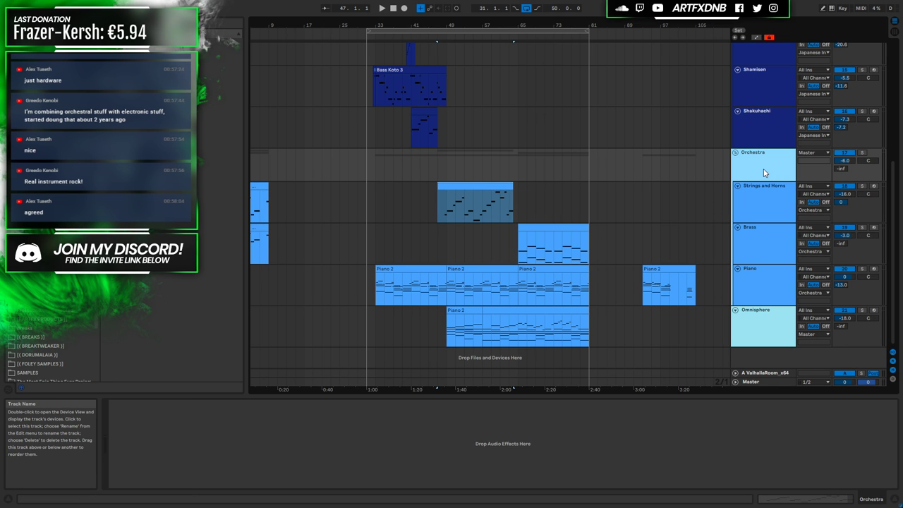
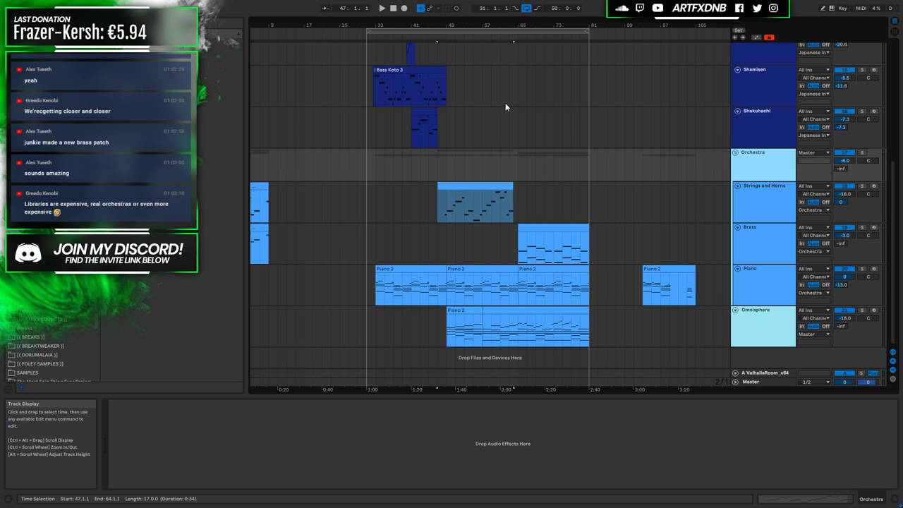
Compare the Strings and Horns track soloed and within the full mix, playing from bar 49
left_click(447, 207)
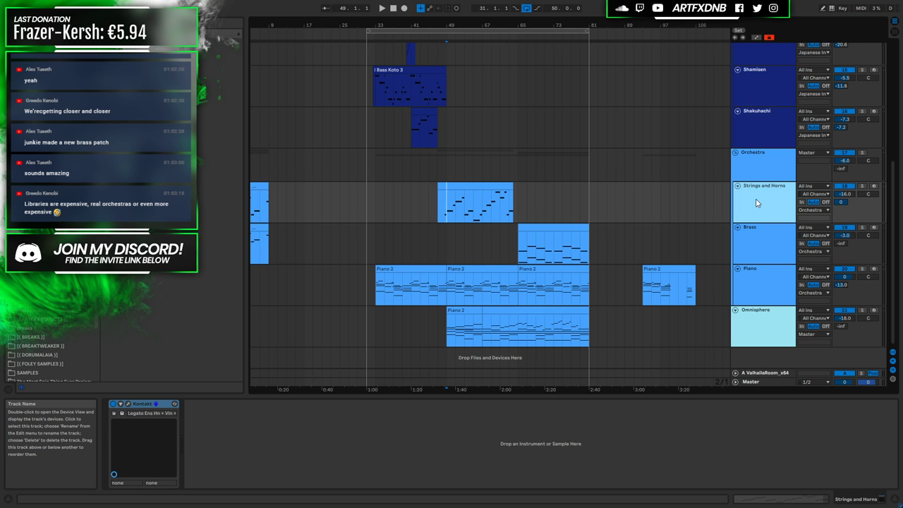
left_click(761, 328)
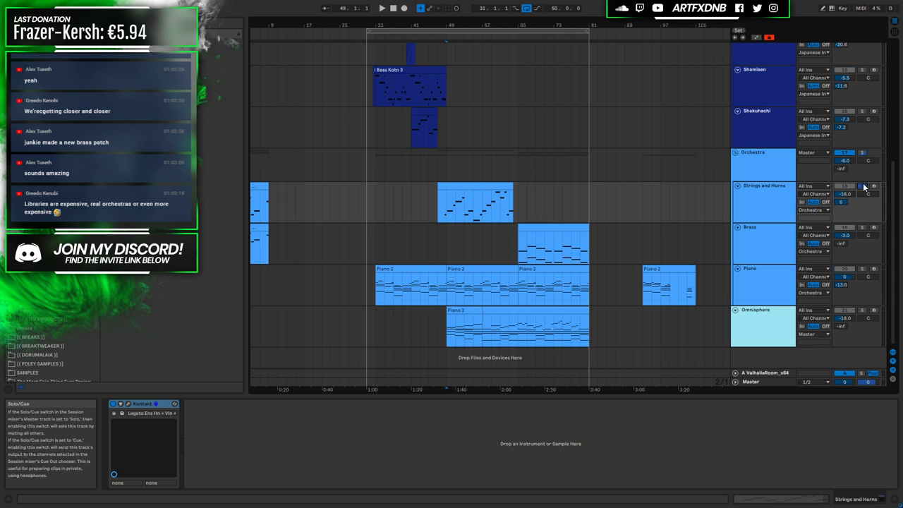
key("space")
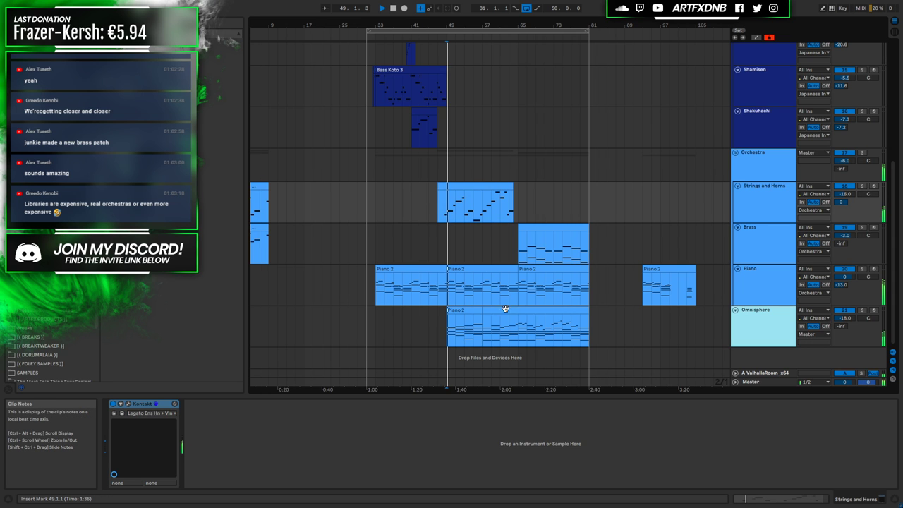
Deactivate the Omnisphere clip spanning bars 57 to 81 and move it to start at bar 89
left_click(456, 320)
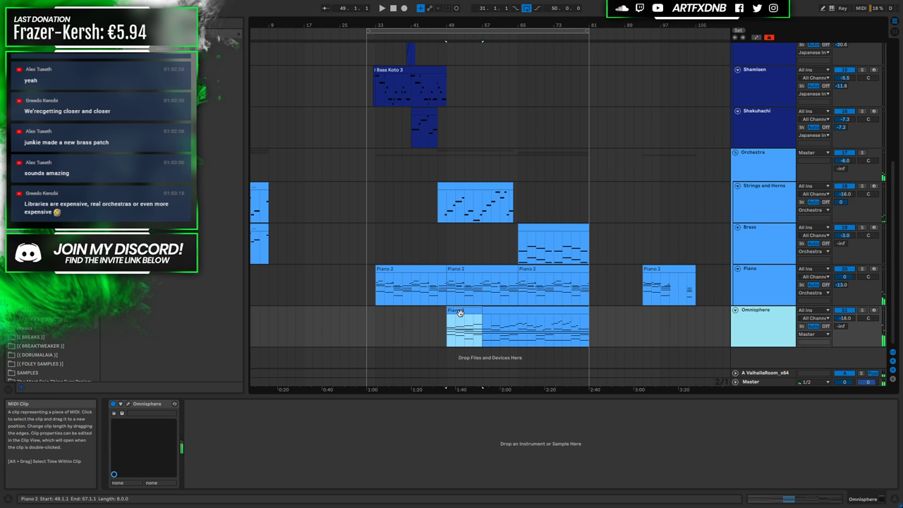
left_click(505, 313)
left_click(521, 321)
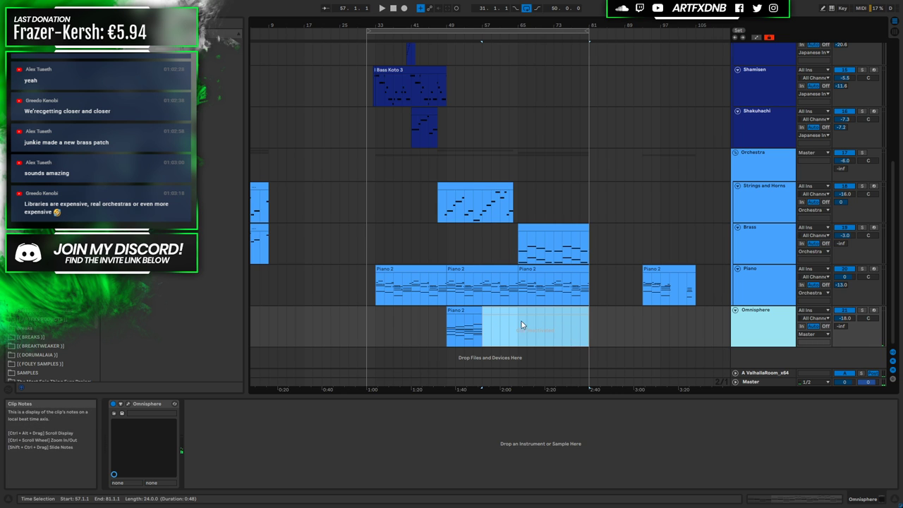
left_click_drag(497, 312, 637, 316)
Move the eight-bar Omnisphere clip to bar 65, listen to it, and place a copy back at bar 49
left_click_drag(464, 312, 536, 312)
key("space")
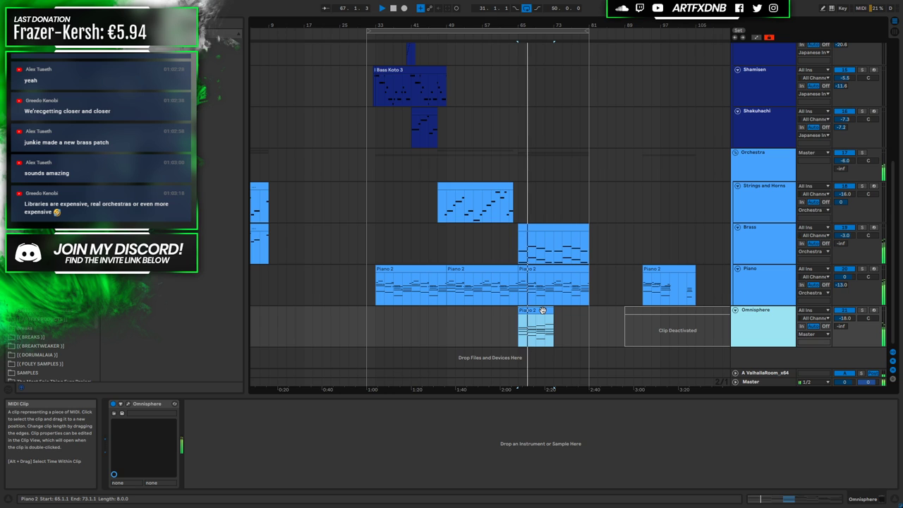
key("space")
left_click_drag(531, 309, 459, 311)
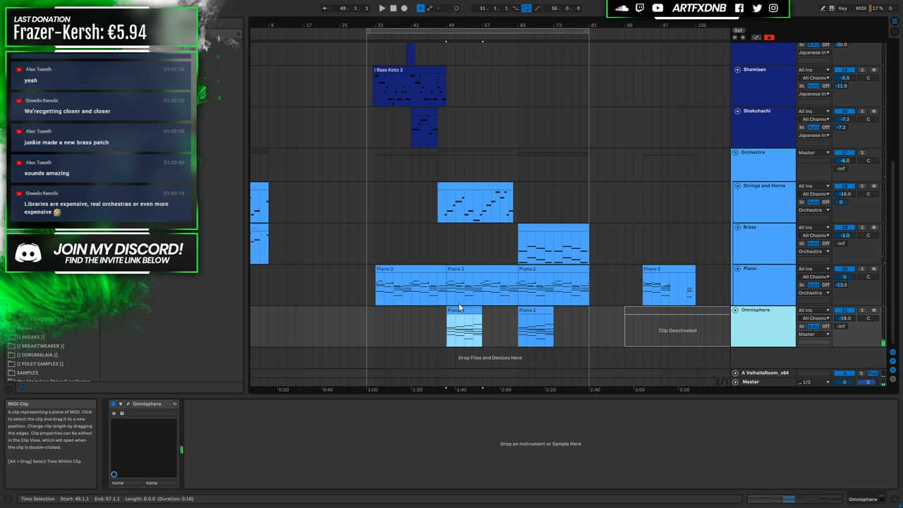
Open the Omnisphere clip at bar 49, clear its name, and return to the track's device view
double_click(457, 311)
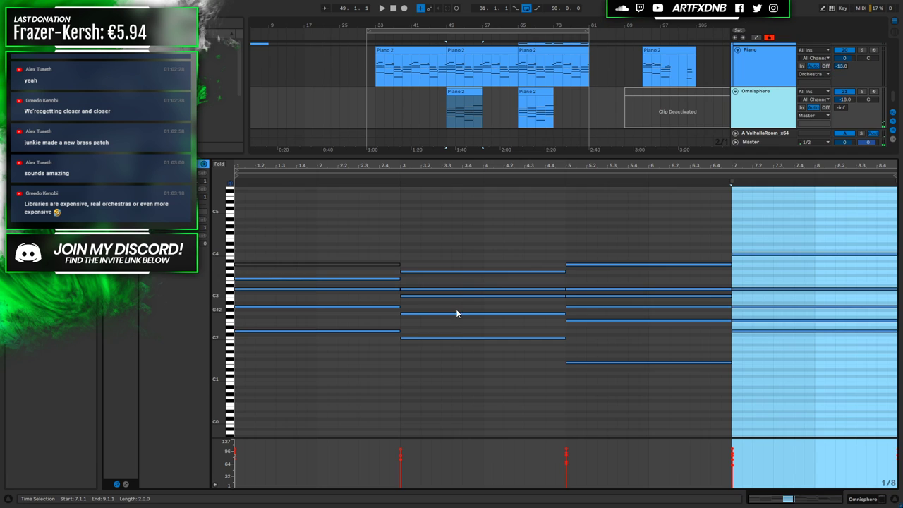
left_click(460, 102)
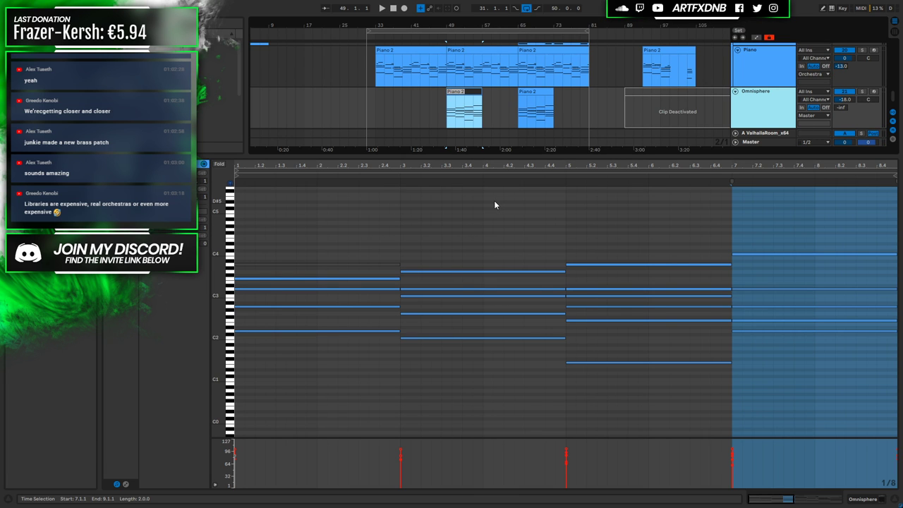
left_click(475, 117)
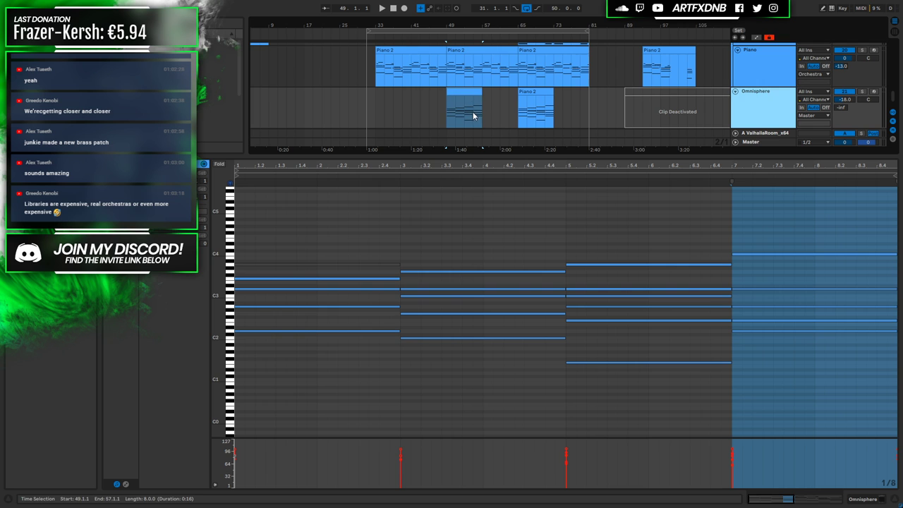
left_click(467, 90)
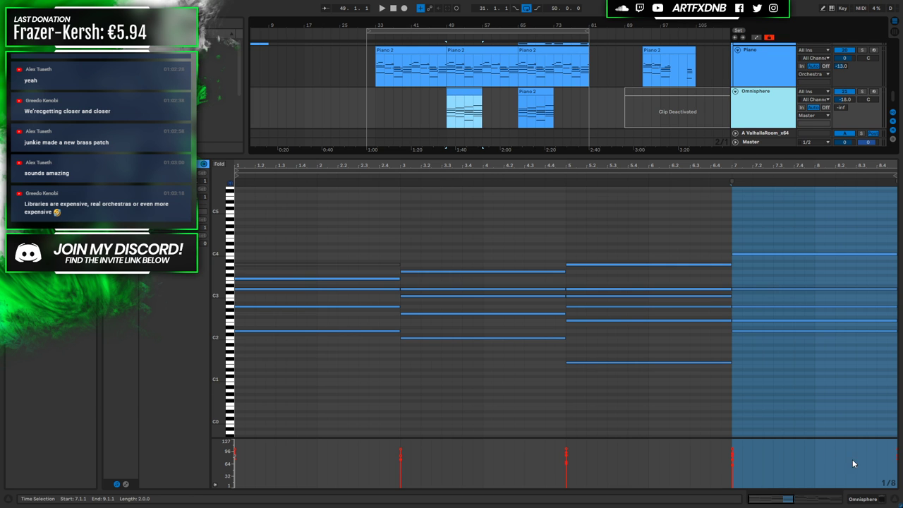
left_click(863, 499)
Rename the Strings and Horns track as Hn+Vln+Vla
left_click(753, 273)
right_click(753, 273)
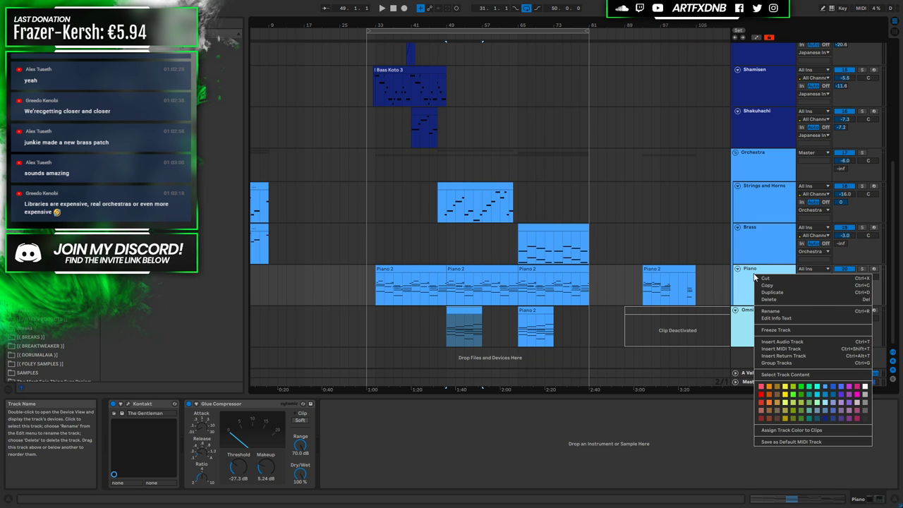
left_click(754, 198)
left_click(769, 171)
left_click(765, 203)
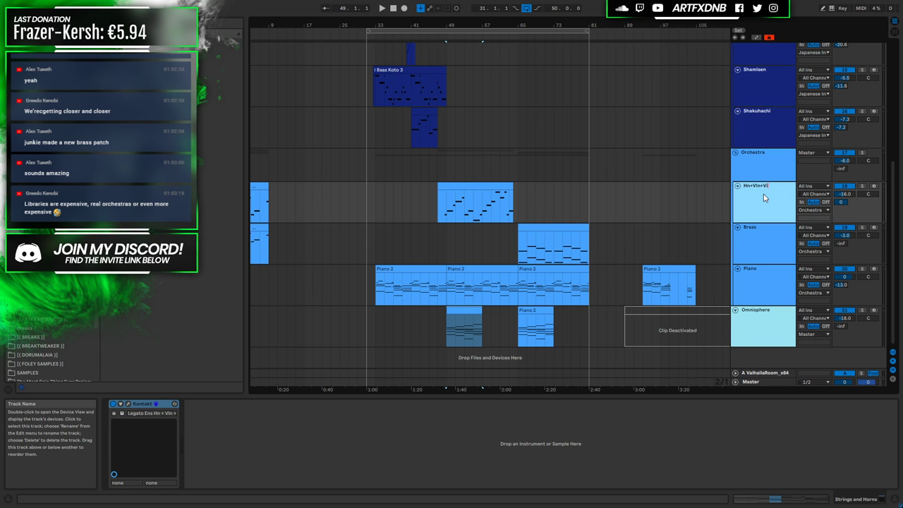
key("Return")
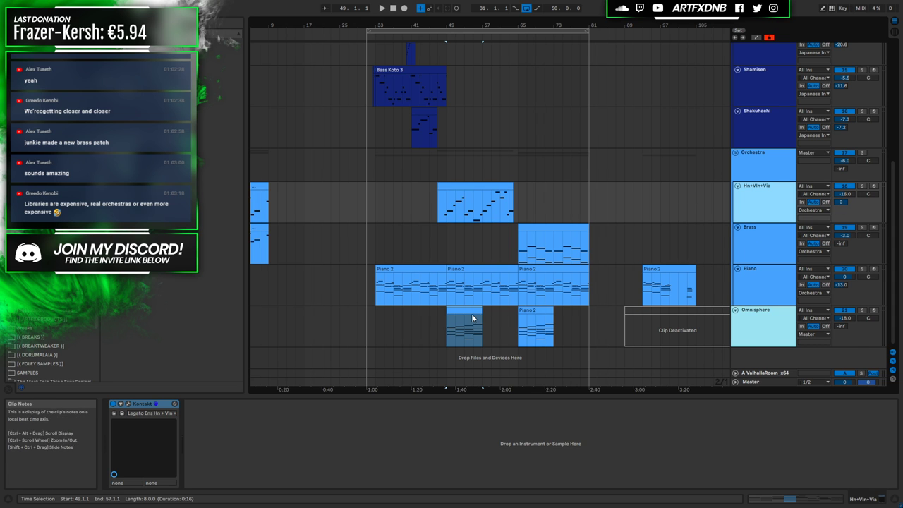
Duplicate the Hn+Vln+Vla track and delete the copied clip starting at bar 47 on the duplicate
right_click(752, 201)
left_click(780, 275)
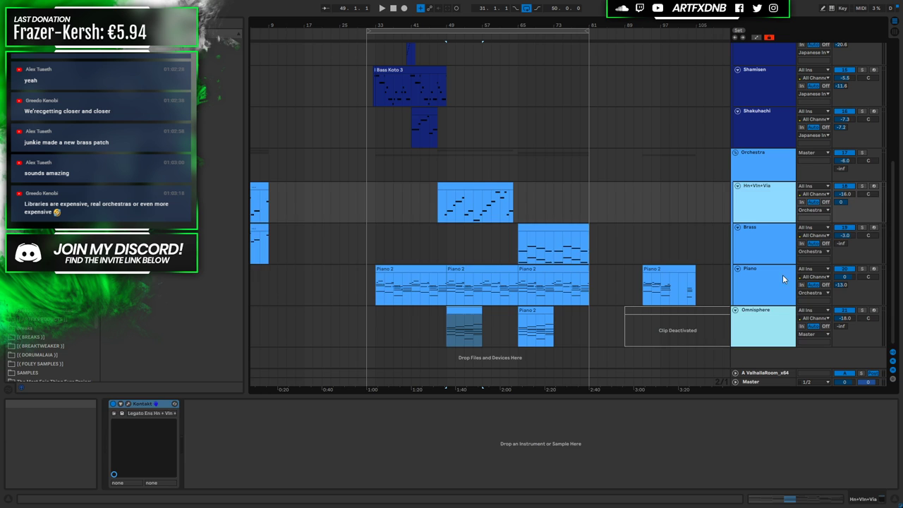
right_click(771, 203)
left_click(788, 217)
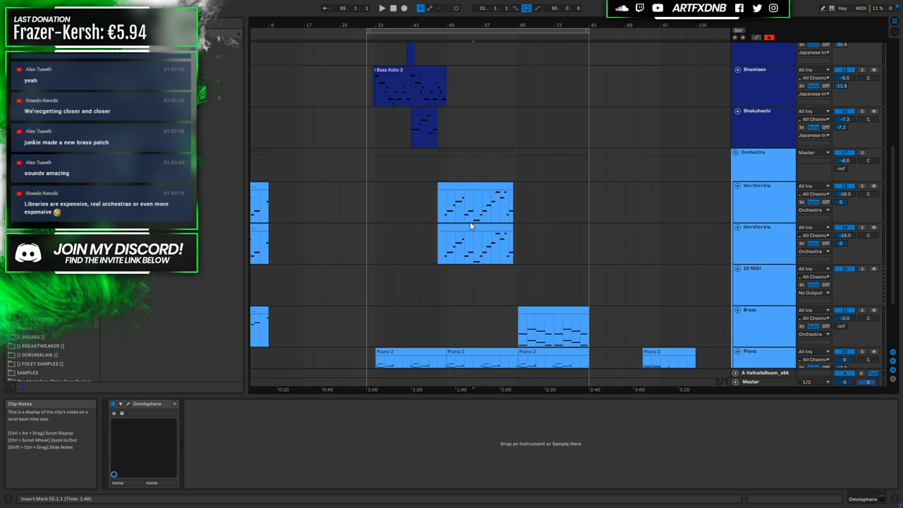
left_click(472, 227)
Delete the empty 20 MIDI track and rename the duplicated Hn+Vln+Vla track as Cello
left_click(773, 234)
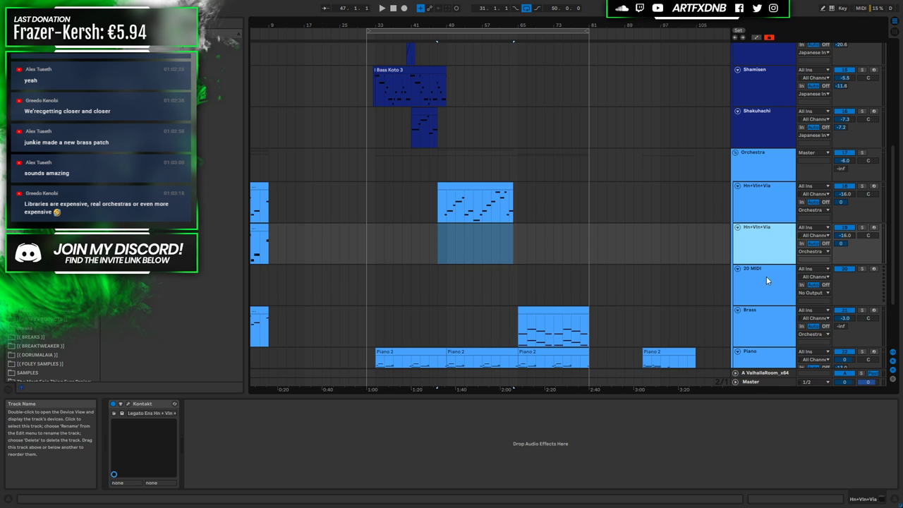
key("Delete")
left_click(771, 234)
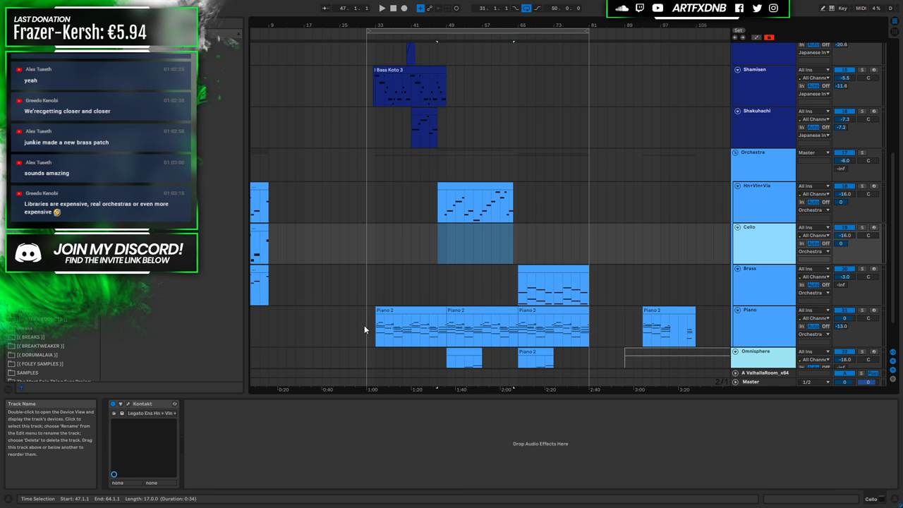
Open the Cello track's Kontakt instrument and browse the Symphobia 2 Legato Ensembles patches
left_click(128, 403)
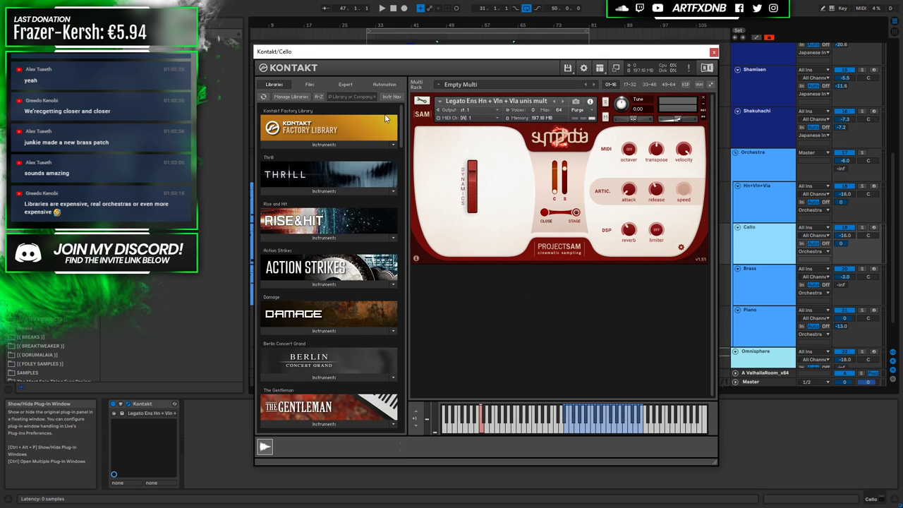
left_click_drag(402, 119, 398, 341)
scroll(353, 335, "down", 1)
left_click(308, 331)
scroll(310, 339, "down", 1)
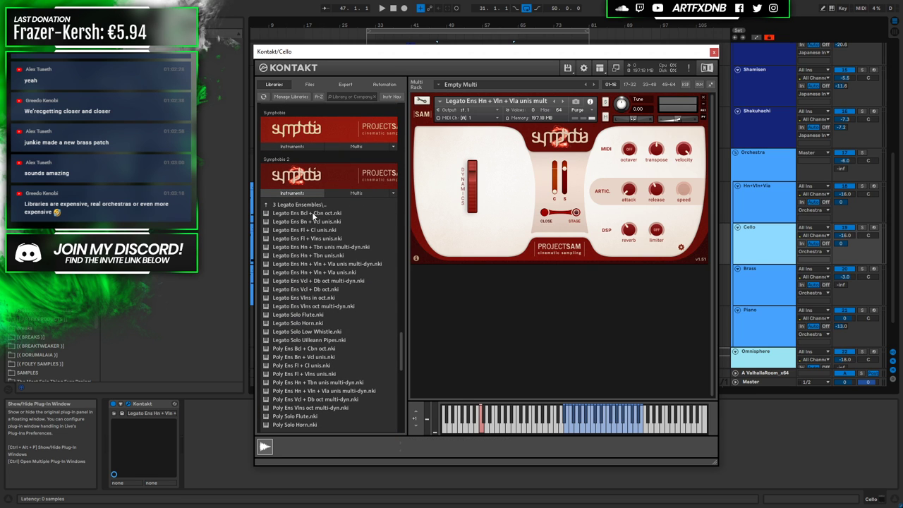
mouse_move(312, 211)
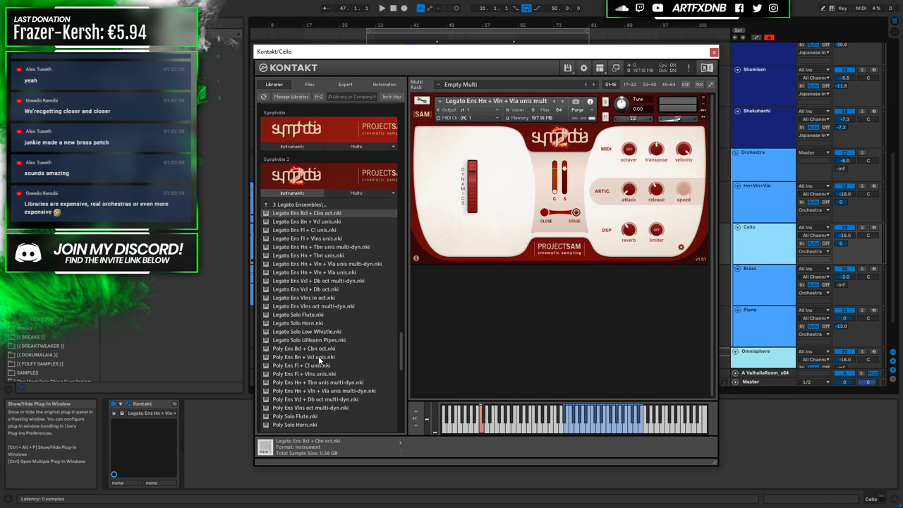
Try Legato Ens Bn + Vcl unis, replace it with Poly Ens Bn + Vcl unis, and test its sound
left_click(317, 223)
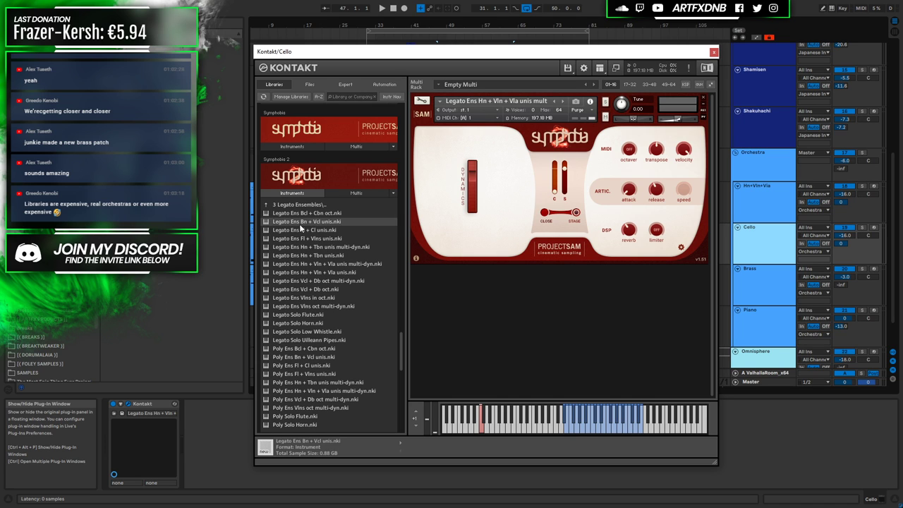
left_click_drag(534, 159, 527, 153)
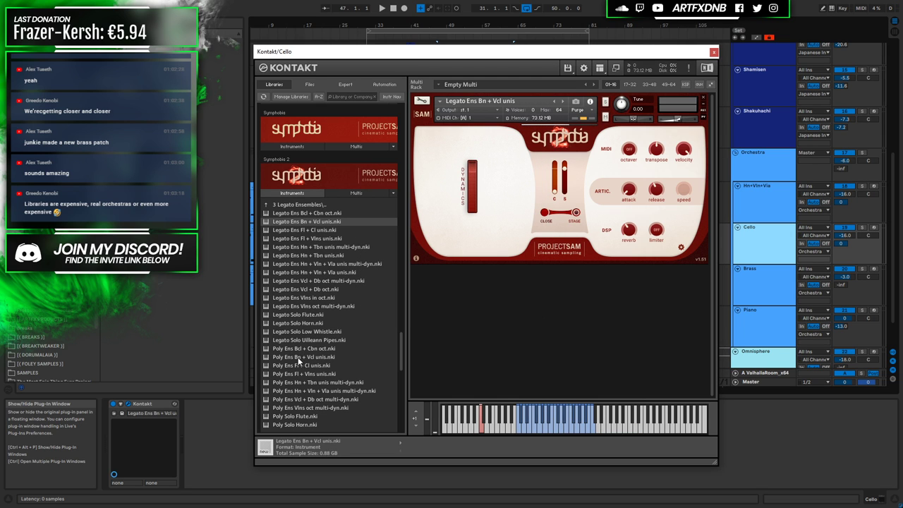
left_click_drag(297, 356, 528, 171)
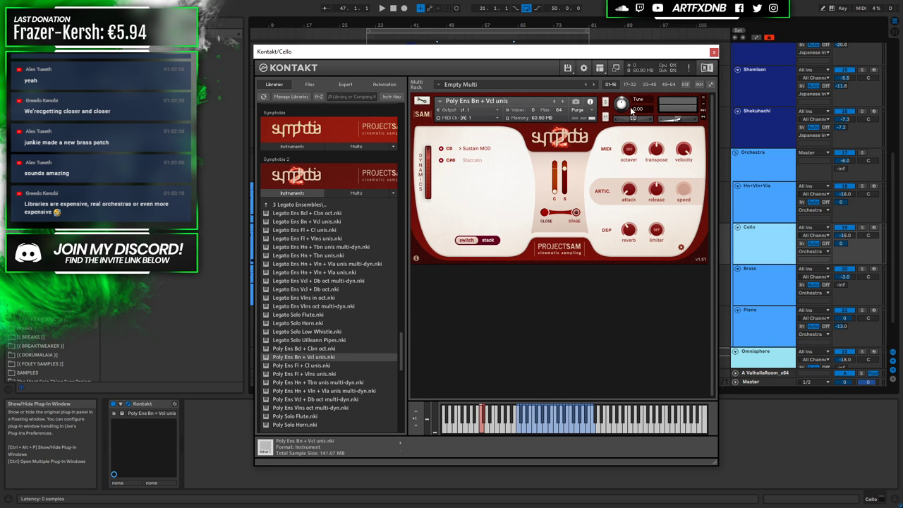
left_click(522, 433)
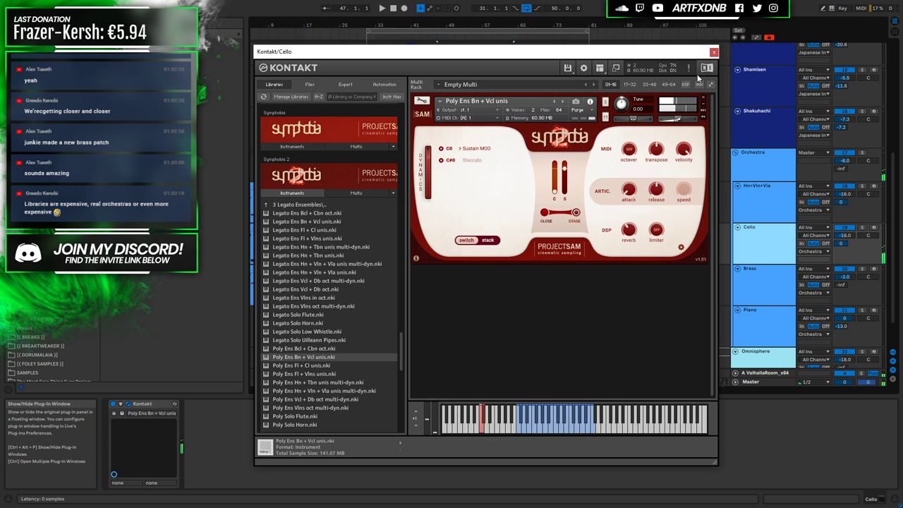
left_click(714, 52)
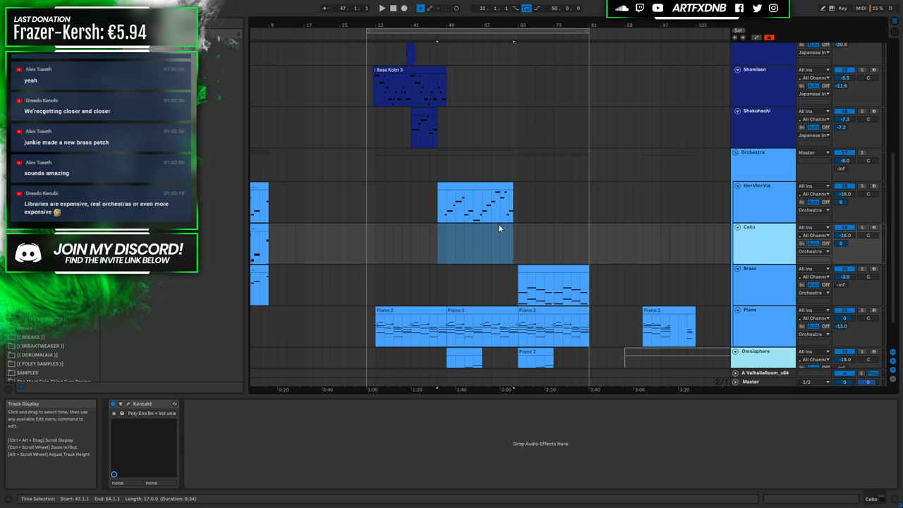
Copy the eight-bar Omnisphere clip at bar 49 onto the Cello track at the same position
left_click(444, 247)
scroll(494, 254, "down", 1)
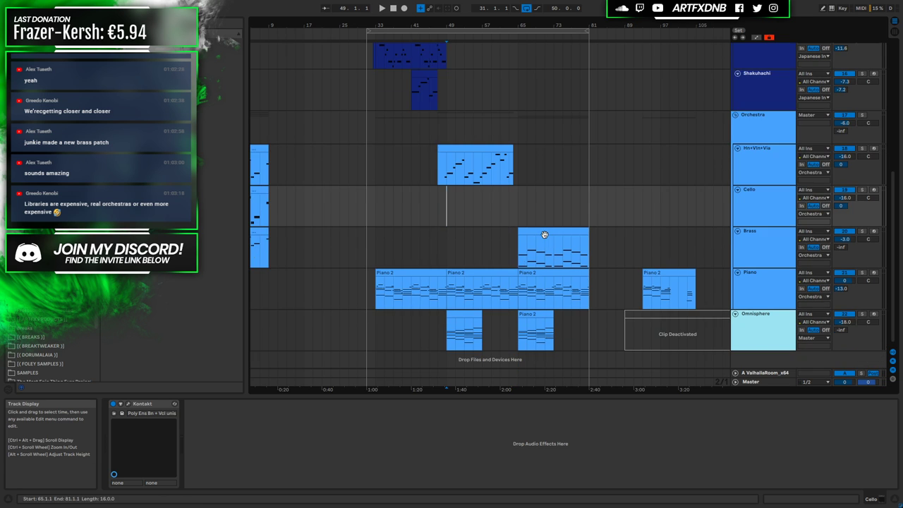
left_click_drag(462, 312, 466, 245)
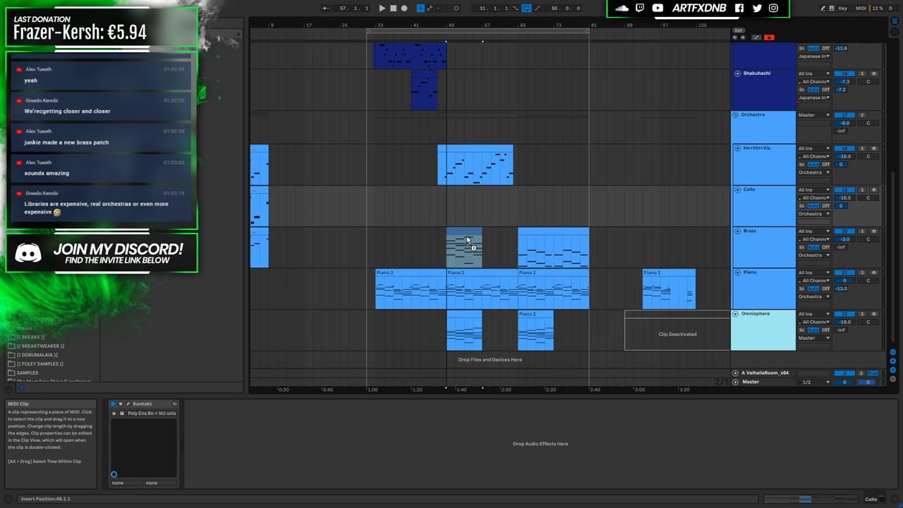
left_click_drag(463, 210, 463, 210)
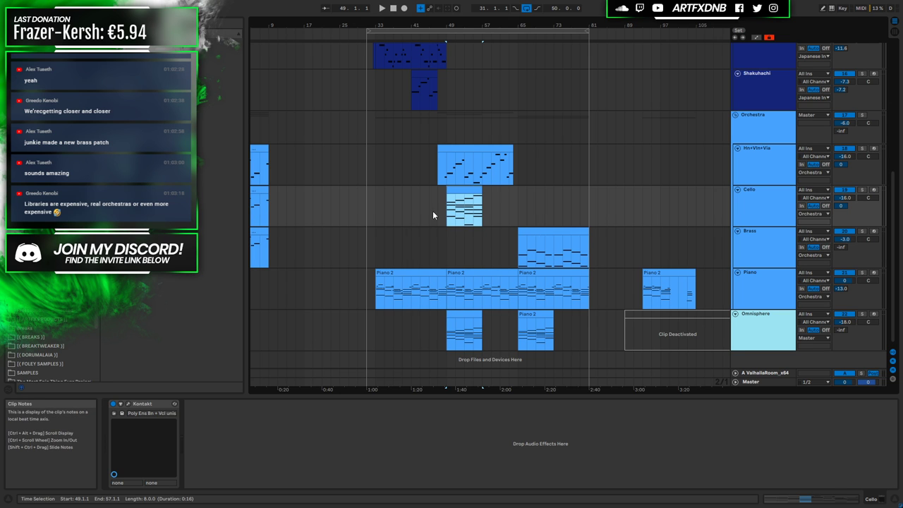
Solo the Cello track and delete the deactivated A3 note from the first chord of its bar 49 clip
left_click(862, 192)
double_click(469, 201)
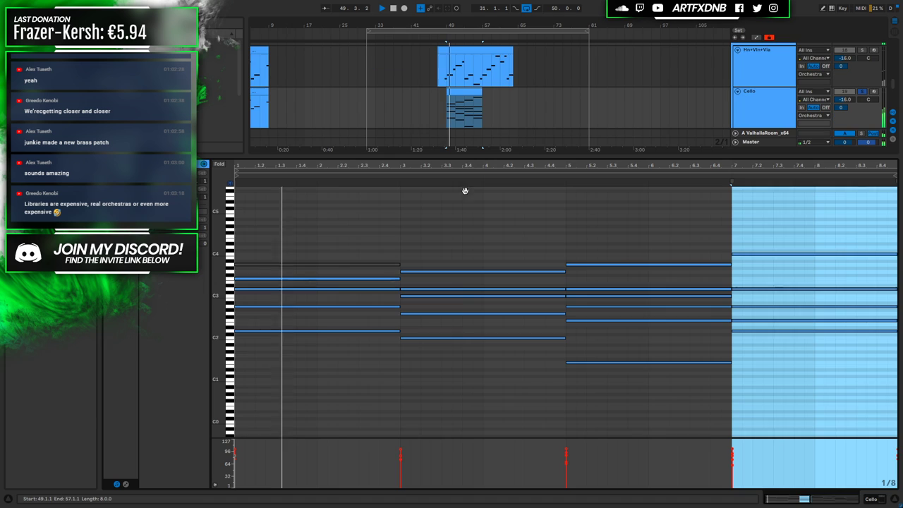
left_click(346, 261)
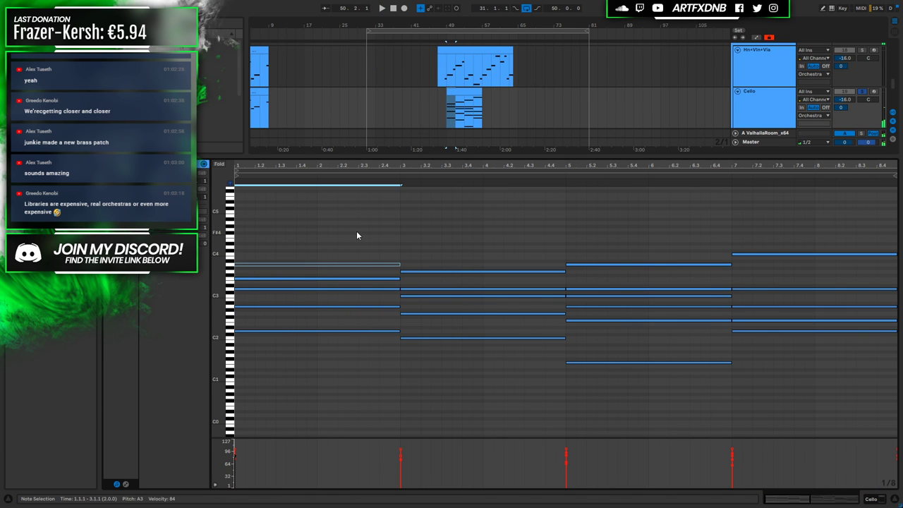
left_click(356, 230)
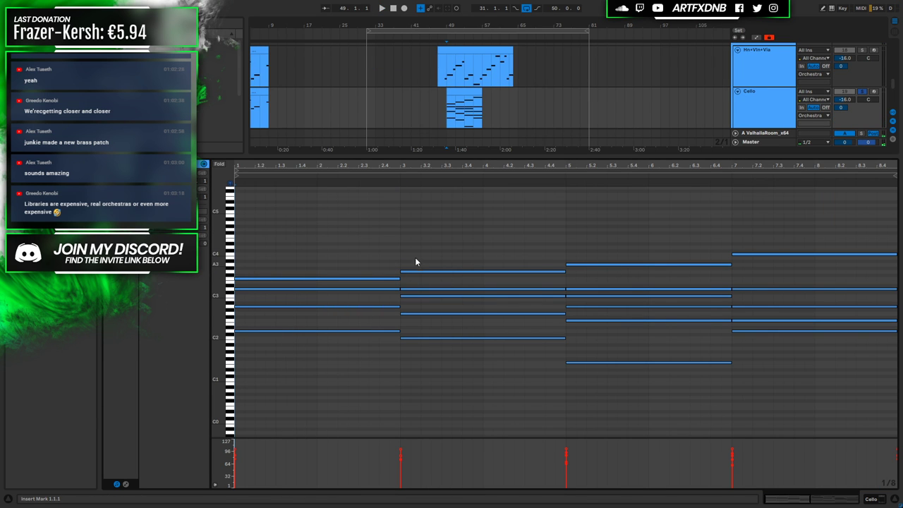
Deactivate every note above the lowest note of each chord in the Cello clip
left_click_drag(303, 233, 493, 319)
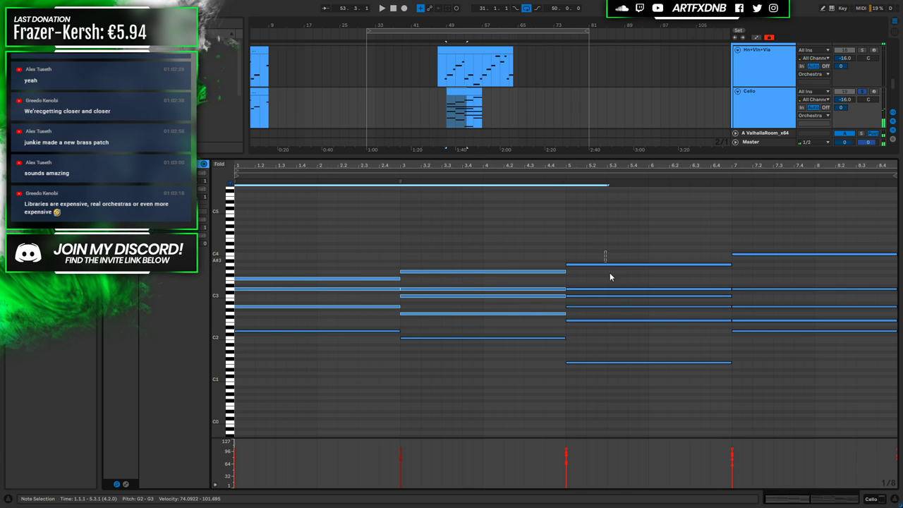
left_click_drag(604, 252, 629, 333)
left_click_drag(753, 325, 768, 244)
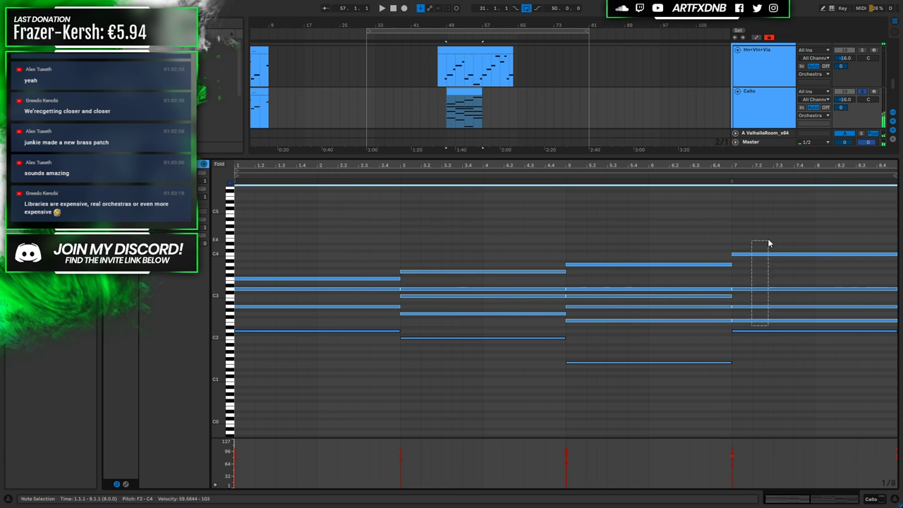
key("0")
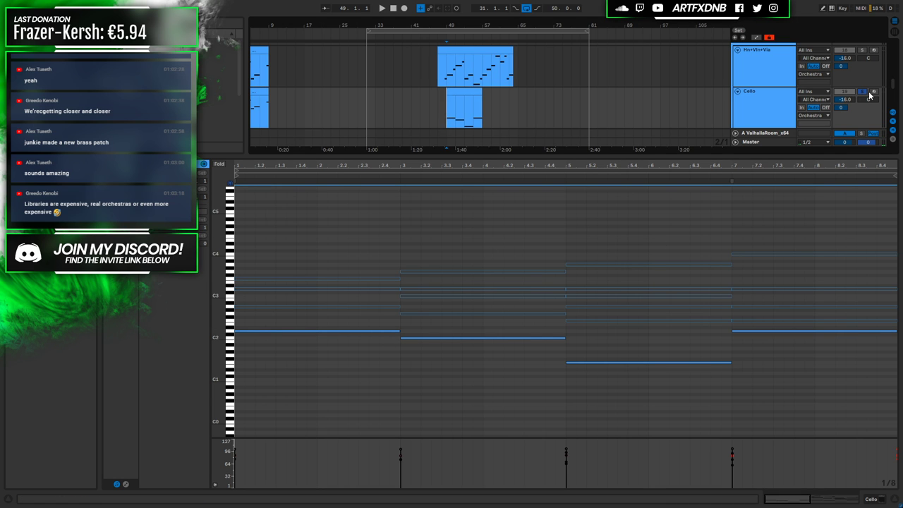
Unsolo the Cello track and play from bar 47 to hear the bass line with the other orchestral parts
left_click(541, 153)
key("space")
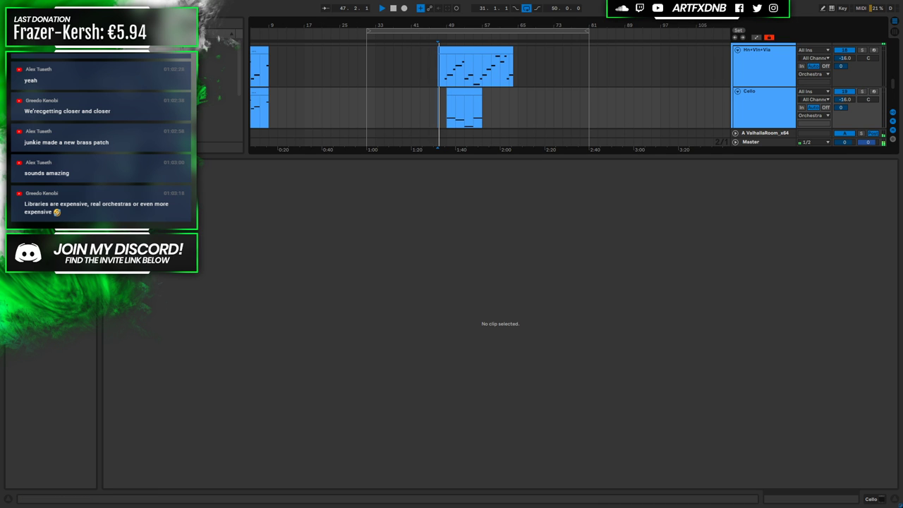
key("shift+Tab")
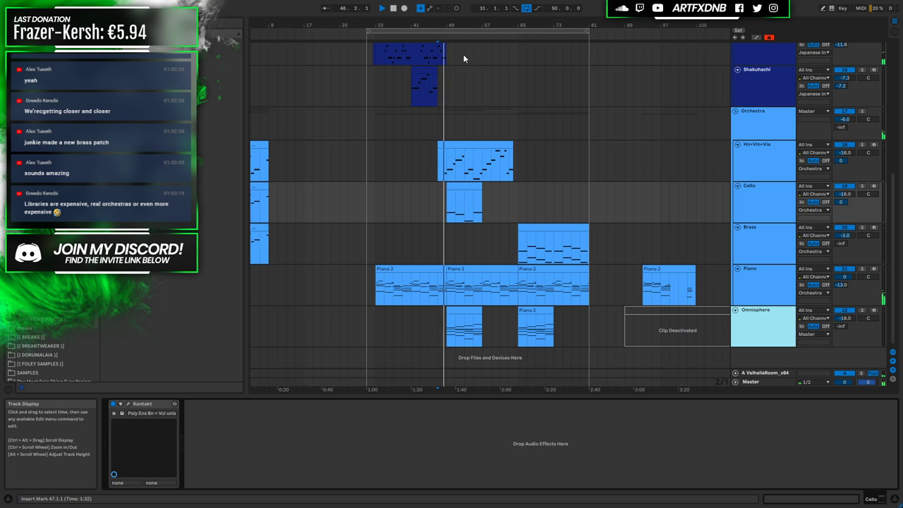
left_click_drag(456, 25, 457, 64)
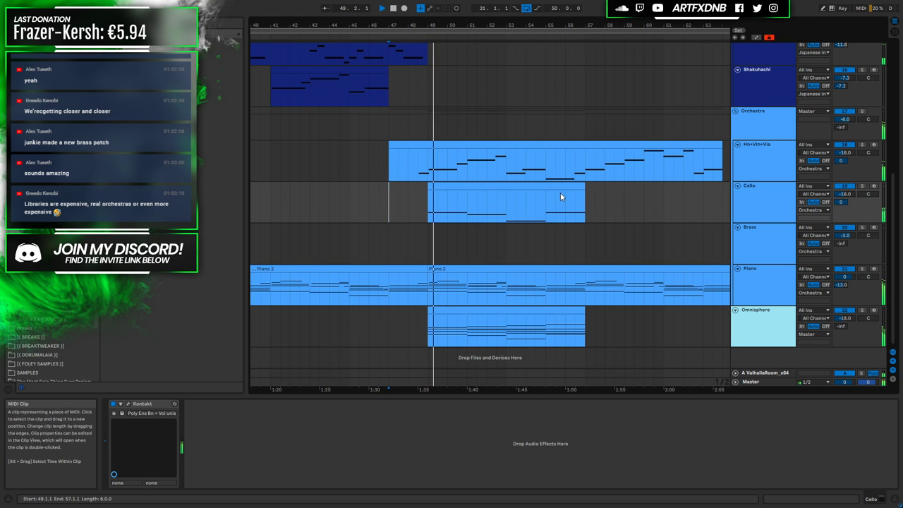
left_click(753, 197)
key("space")
Mute the Omnisphere track and raise the Cello track's volume to -11.6 dB while playing from bar 47
left_click(781, 313)
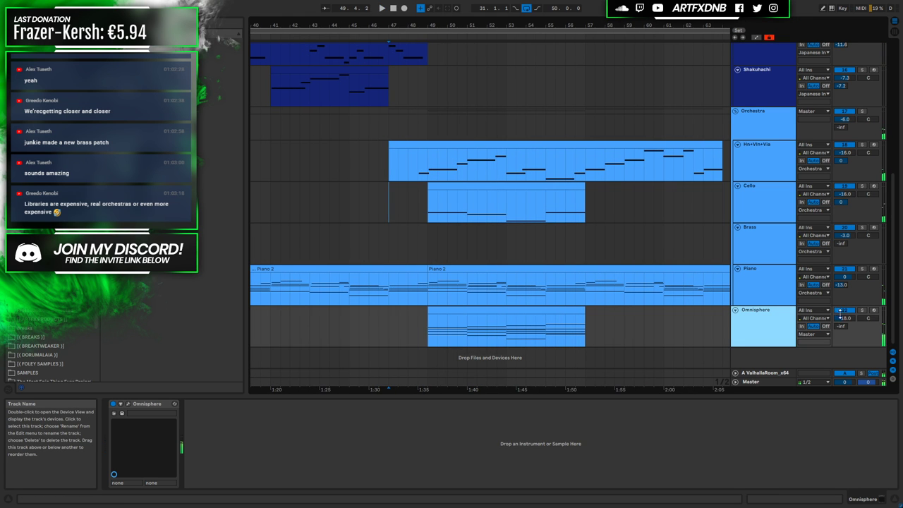
left_click(396, 202)
key("space")
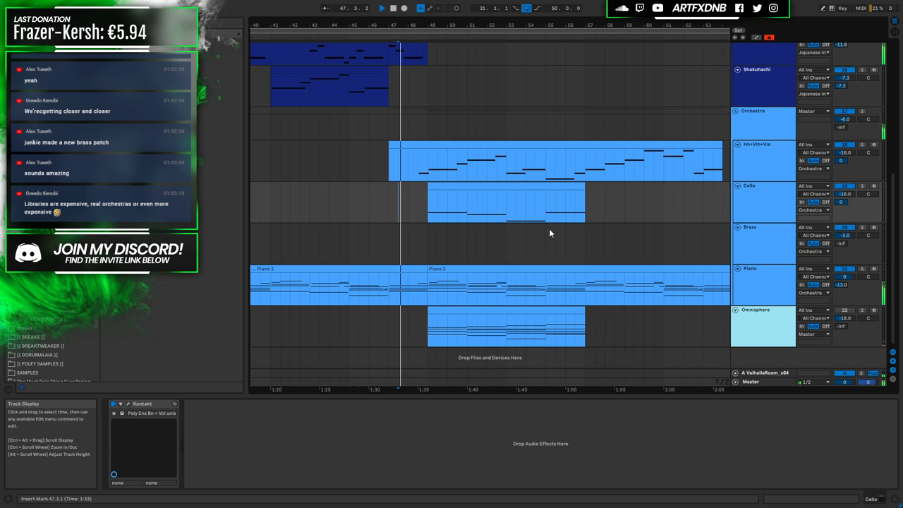
mouse_move(844, 193)
left_mouse_down()
mouse_move(844, 181)
mouse_move(852, 202)
left_mouse_up()
key("space")
Transpose all notes in the Cello clip up one octave and play the result from bar 48
double_click(551, 192)
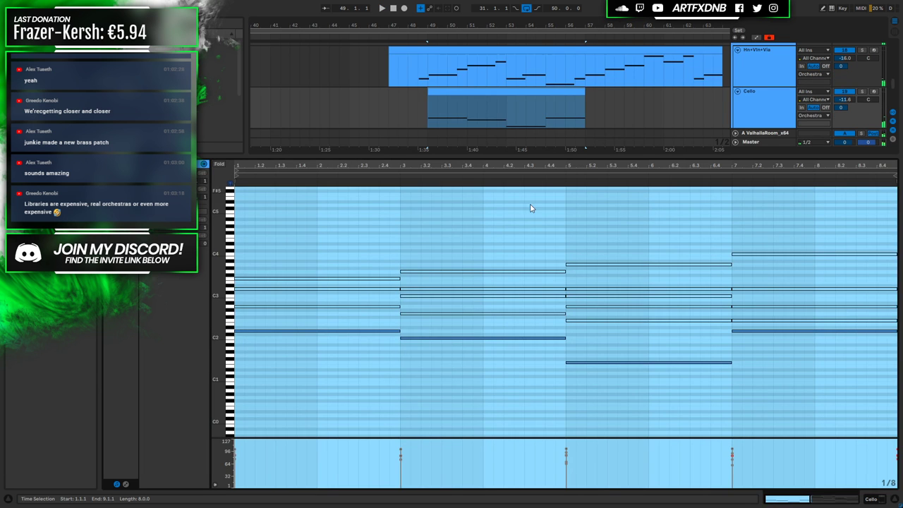
left_click_drag(308, 378, 823, 240)
key("shift+Up")
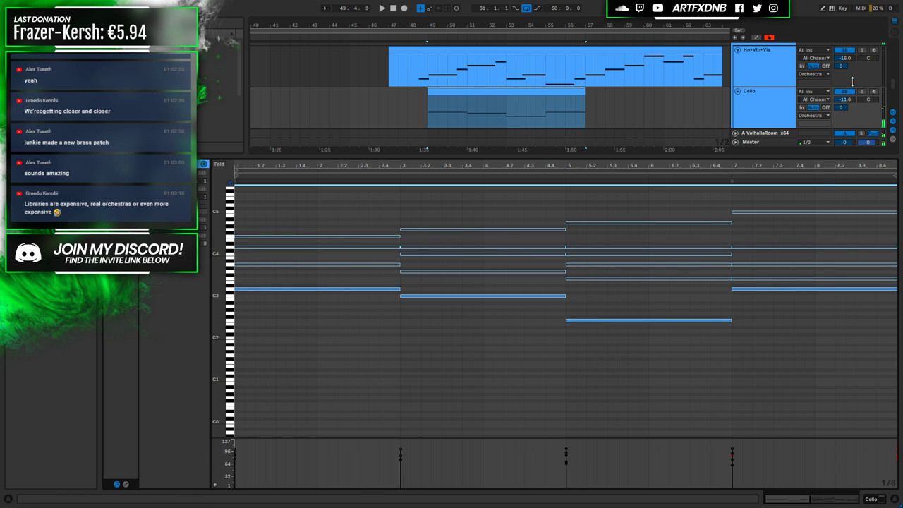
left_click(418, 99)
key("space")
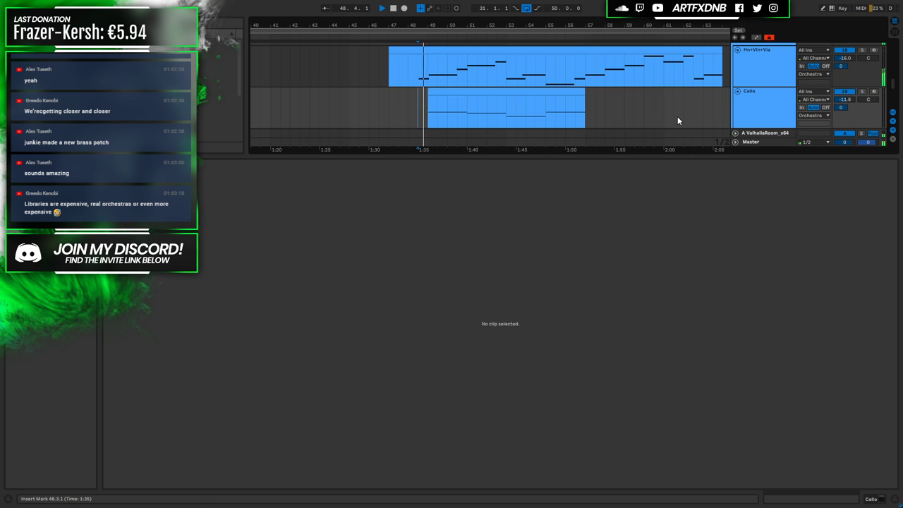
Solo the Cello track during playback and stop after listening to it alone
left_click(754, 98)
left_click(861, 92)
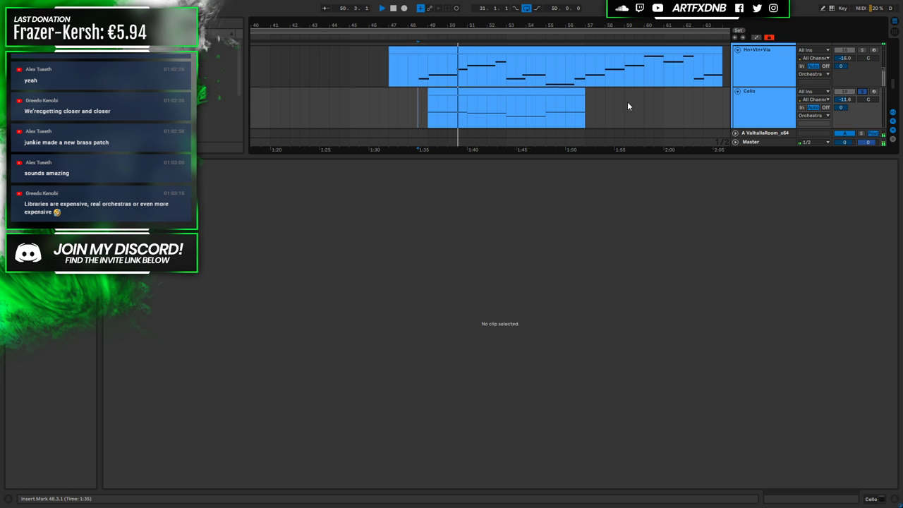
key("space")
Transpose all notes in the Cello clip down one octave and listen to the soloed part from bar 49
left_click(477, 93)
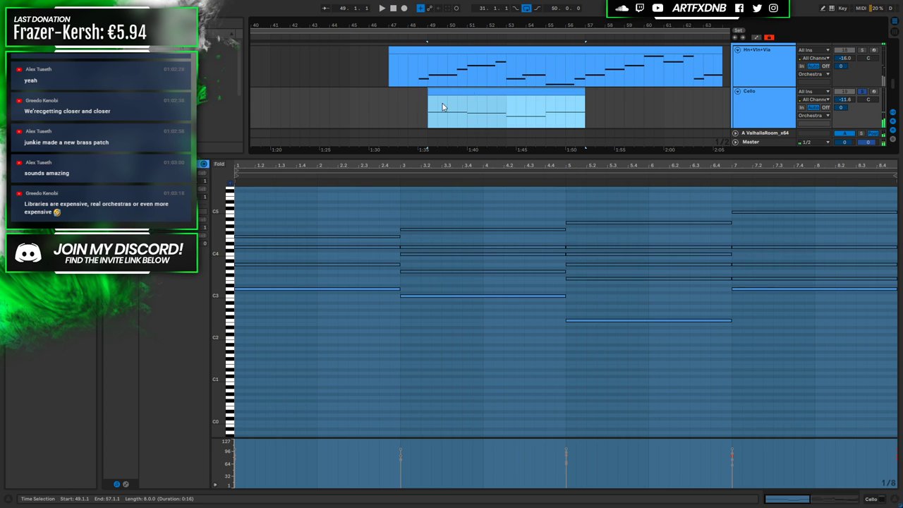
left_click(296, 276)
key("ctrl+a")
key("shift+Down")
left_click(416, 110)
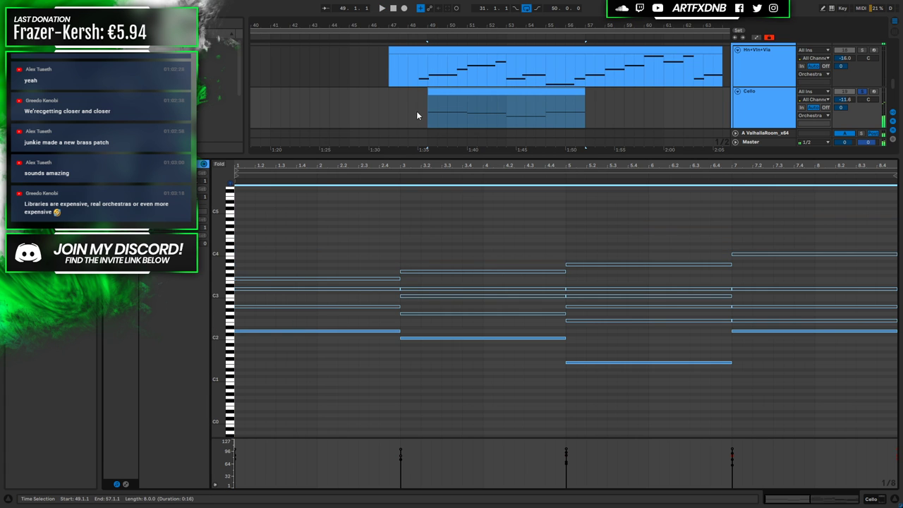
key("space")
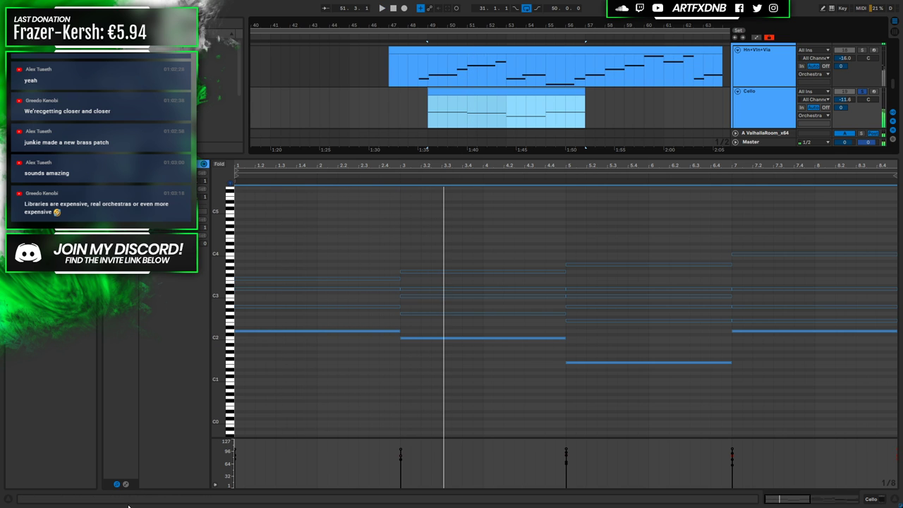
Open the Cello clip's MIDI controller envelope for Modulation
left_click(125, 484)
left_click(227, 172)
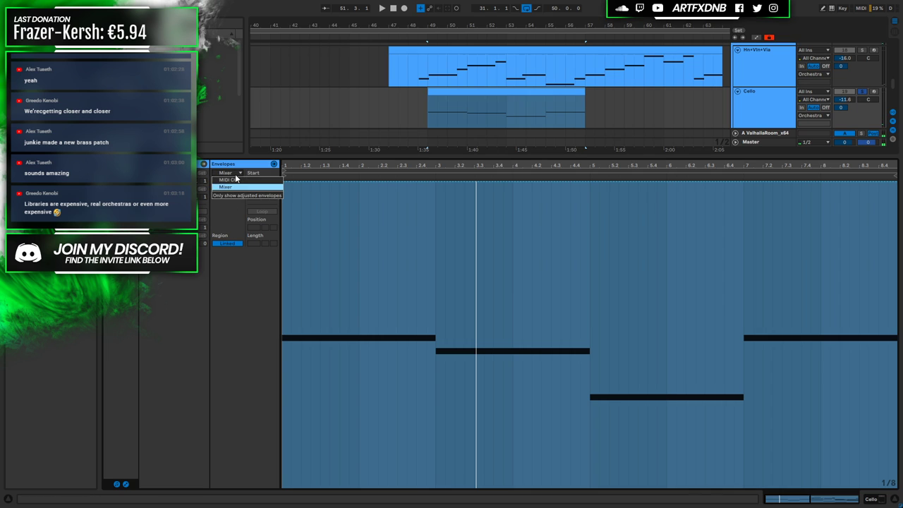
left_click(227, 180)
left_click(230, 181)
left_click(261, 205)
Draw a modulation swell over the clip's first two bars, peaking shortly before bar 3 and dropping to 0 there, and play it
key("ctrl+a")
left_click(364, 342)
mouse_move(288, 486)
left_mouse_down()
mouse_move(288, 459)
mouse_move(292, 484)
left_mouse_up()
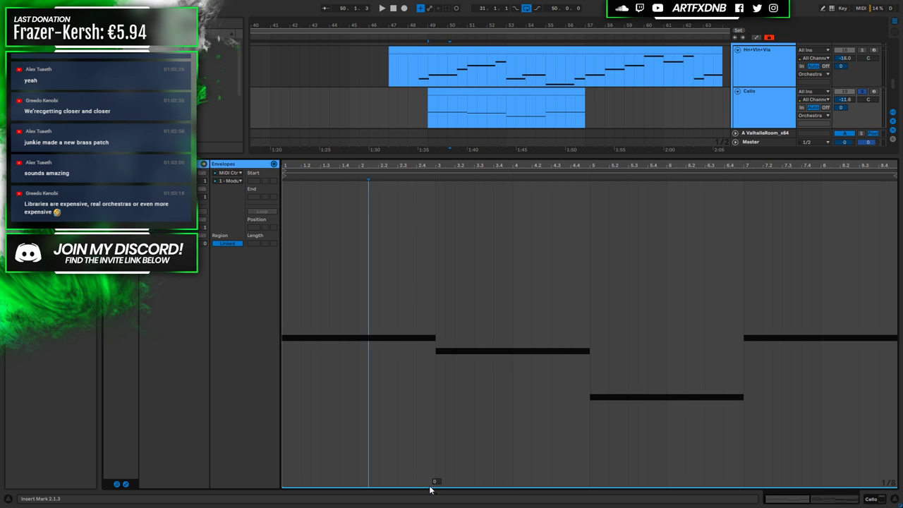
mouse_move(426, 484)
left_mouse_down()
mouse_move(443, 313)
mouse_move(419, 242)
mouse_move(435, 352)
mouse_move(435, 484)
left_mouse_up()
key("space")
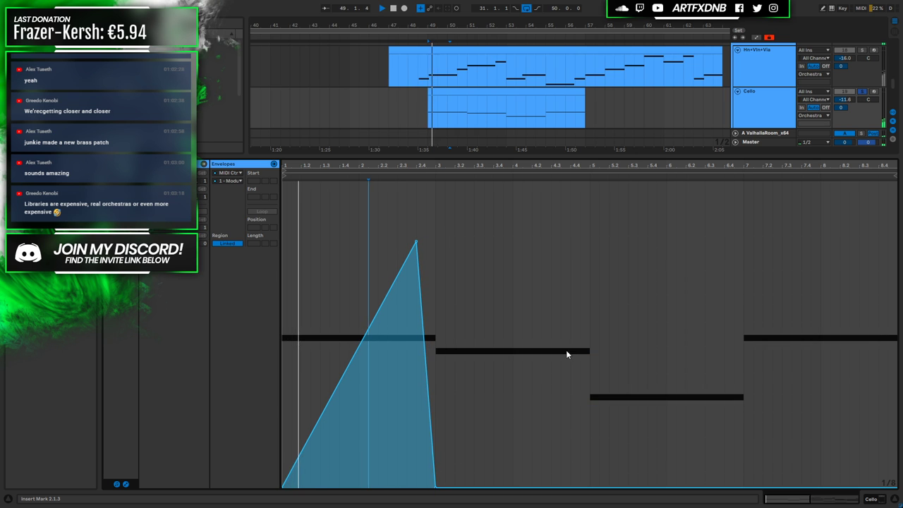
mouse_move(416, 245)
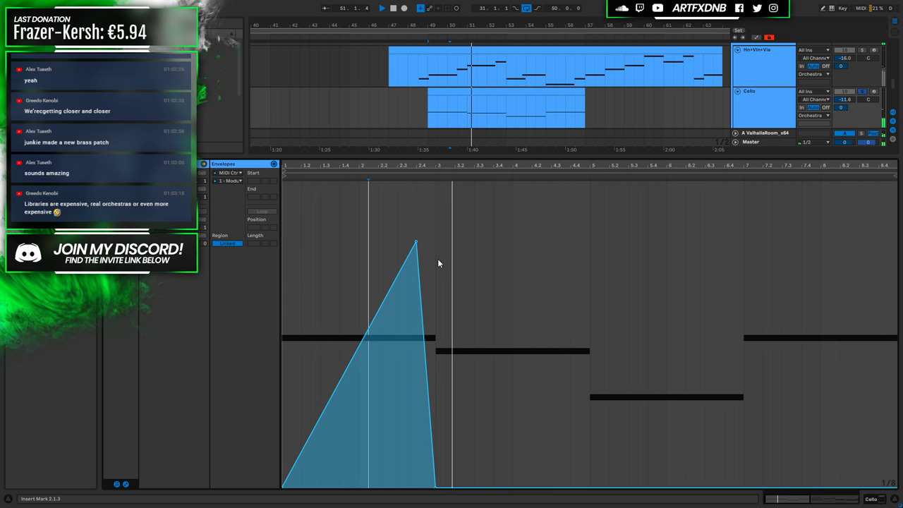
key("space")
Duplicate the two-bar modulation swell three times to fill the Cello clip and play from bar 48
left_click_drag(436, 291, 278, 297)
key("ctrl+d")
key("ctrl+d")
key("ctrl+d")
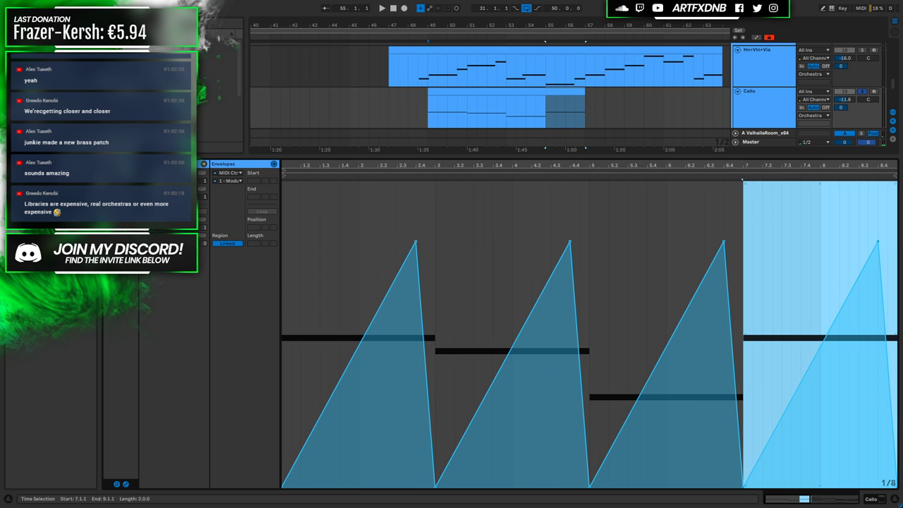
left_click(410, 106)
key("space")
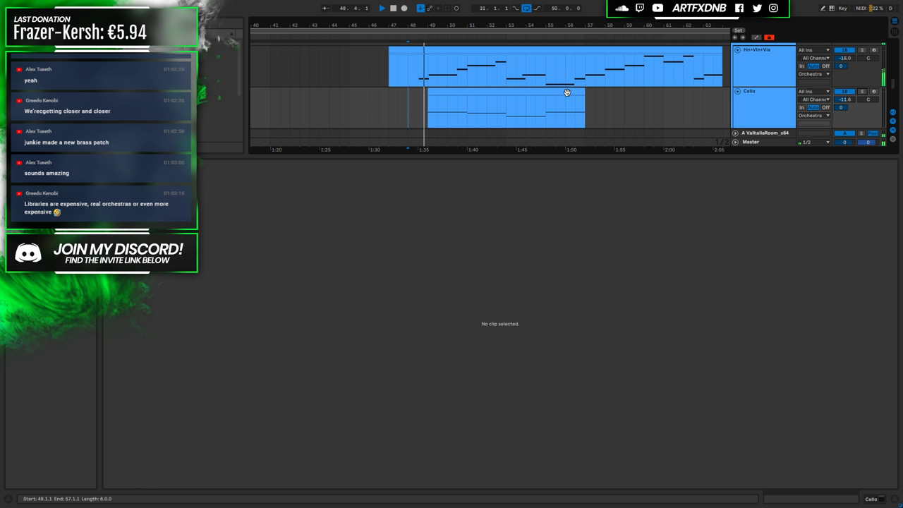
Duplicate the Cello clip into bars 57 to 65 and play the copy
left_click(567, 93)
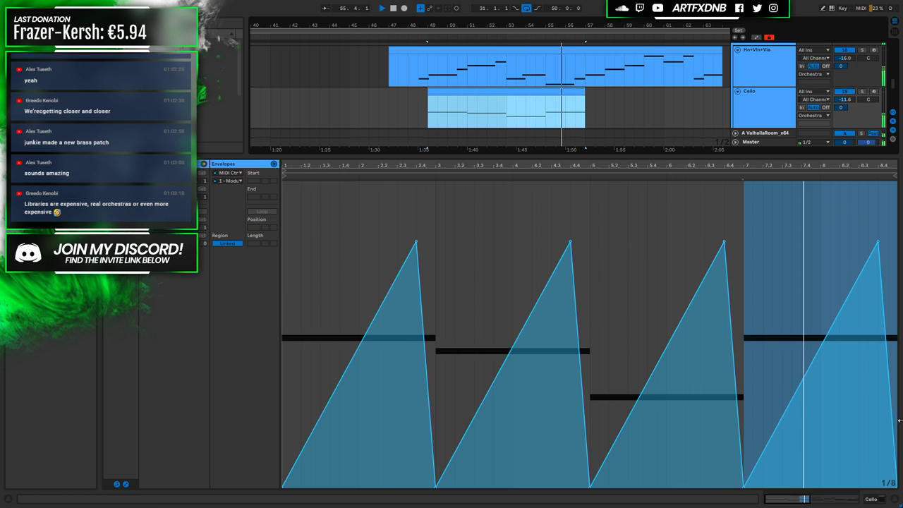
left_click(874, 499)
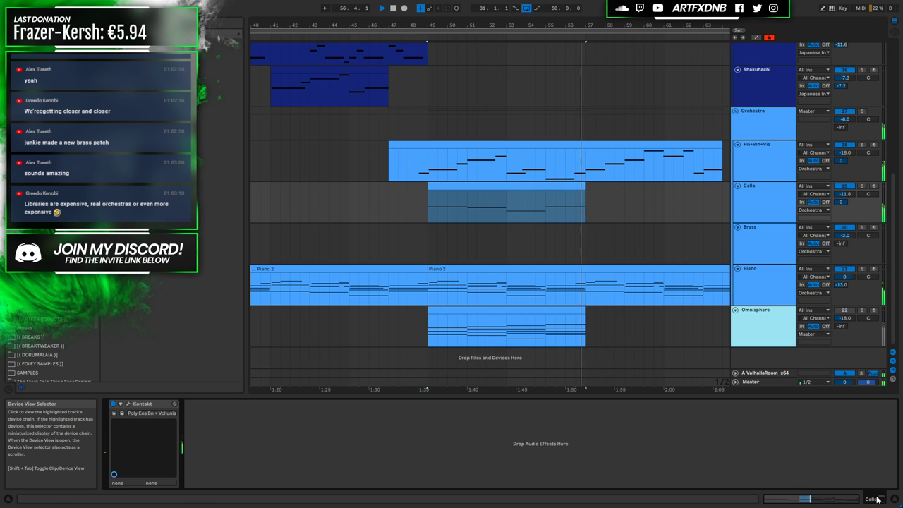
key("space")
left_click(566, 216)
key("ctrl+d")
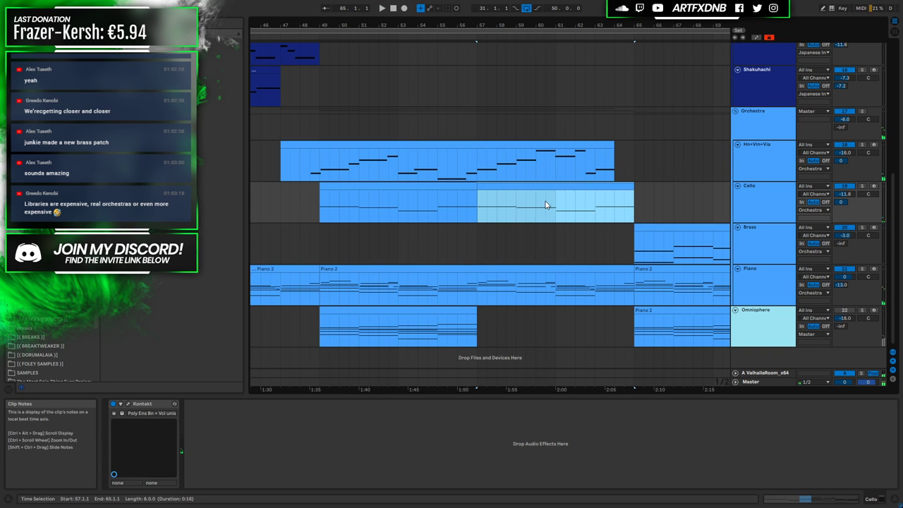
key("space")
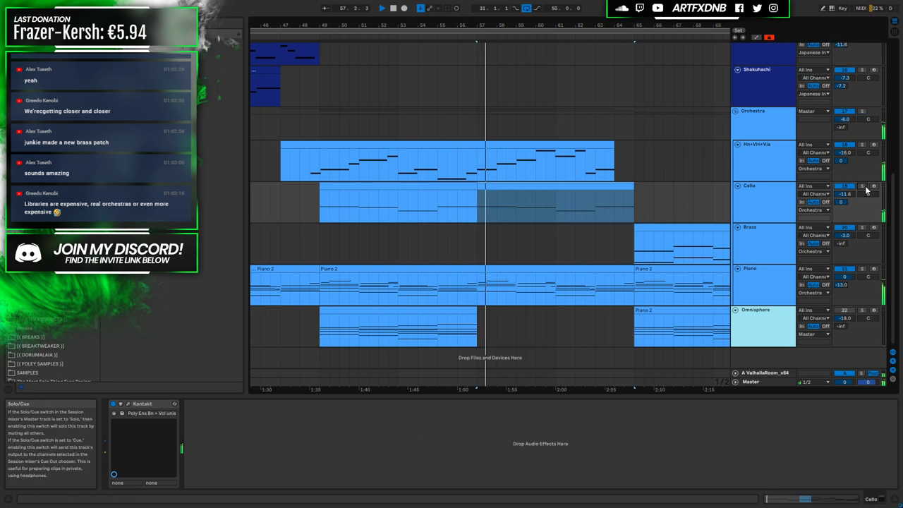
In the second Cello clip, reshape the first modulation swell to rise from 41 at the start to 111 at bar 3
double_click(502, 185)
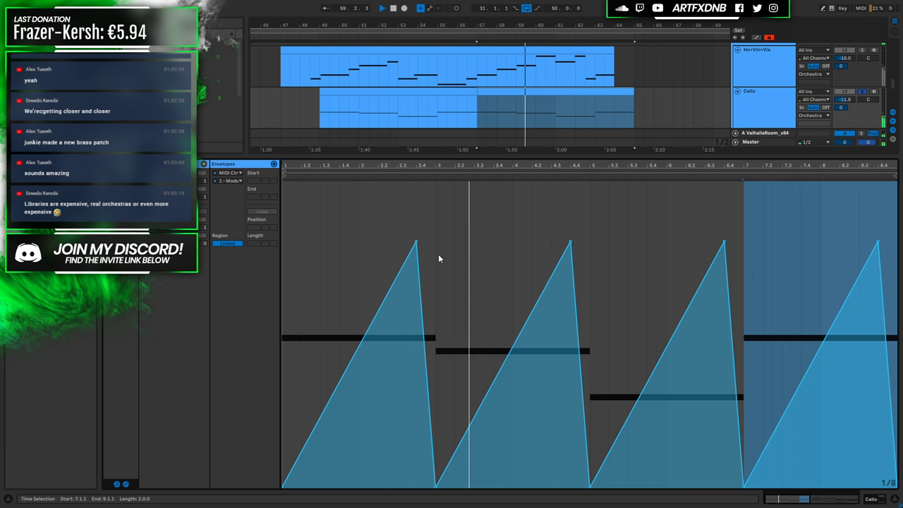
left_click_drag(416, 242, 435, 220)
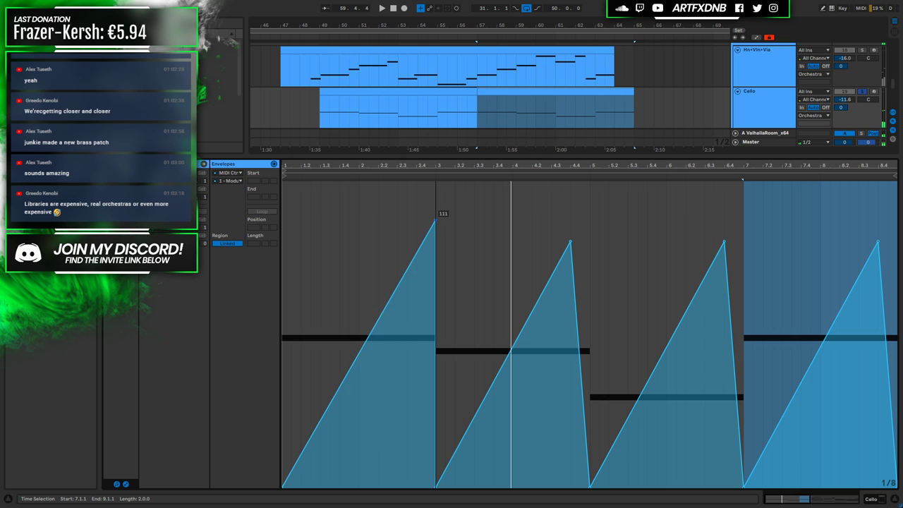
left_click_drag(327, 409, 326, 334)
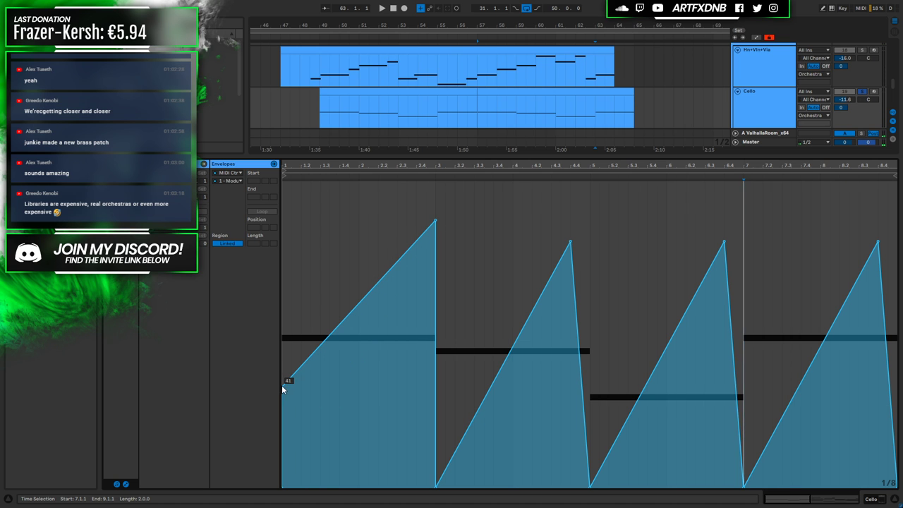
Duplicate the reshaped modulation ramp three times across the clip and listen to the Cello from bar 57
left_click_drag(435, 199, 282, 209)
key("ctrl+d")
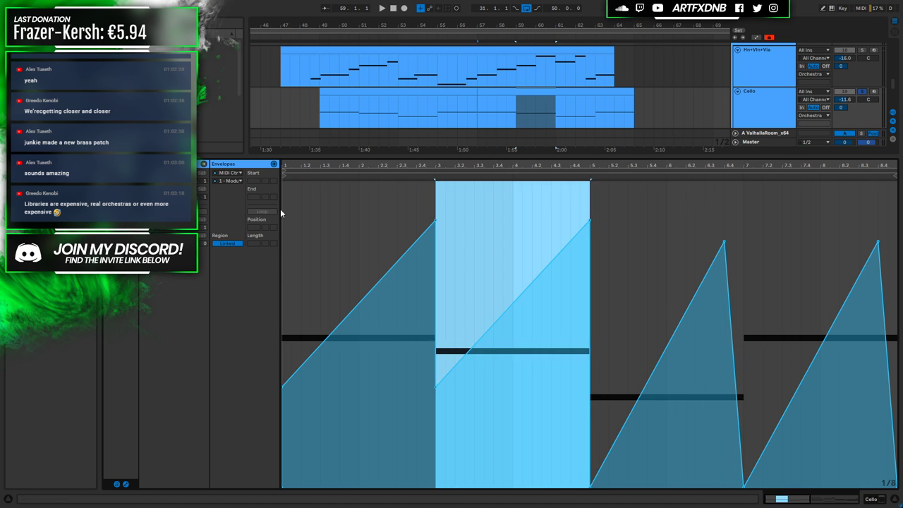
key("ctrl+d")
key("ctrl+d")
left_click(477, 105)
key("space")
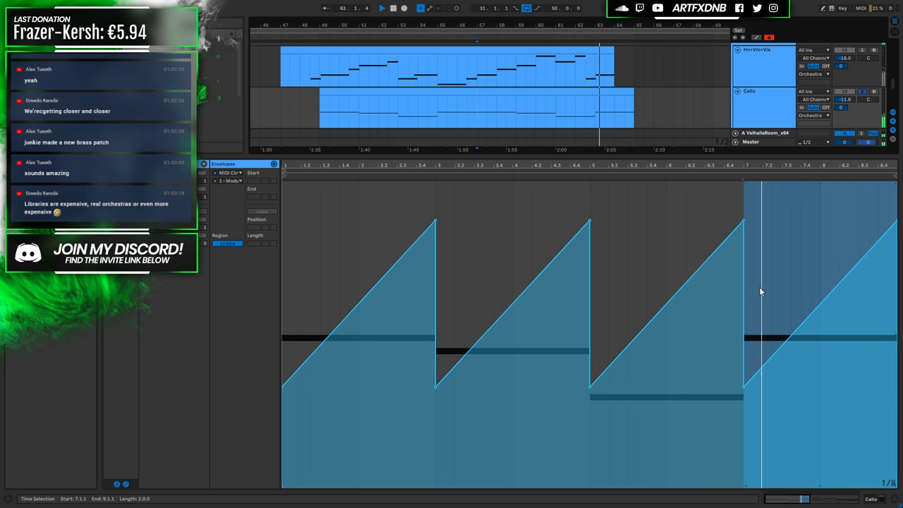
key("space")
Lower the last note of the second Cello clip one octave to D1 and play from bar 63
left_click(603, 95)
left_click(553, 112)
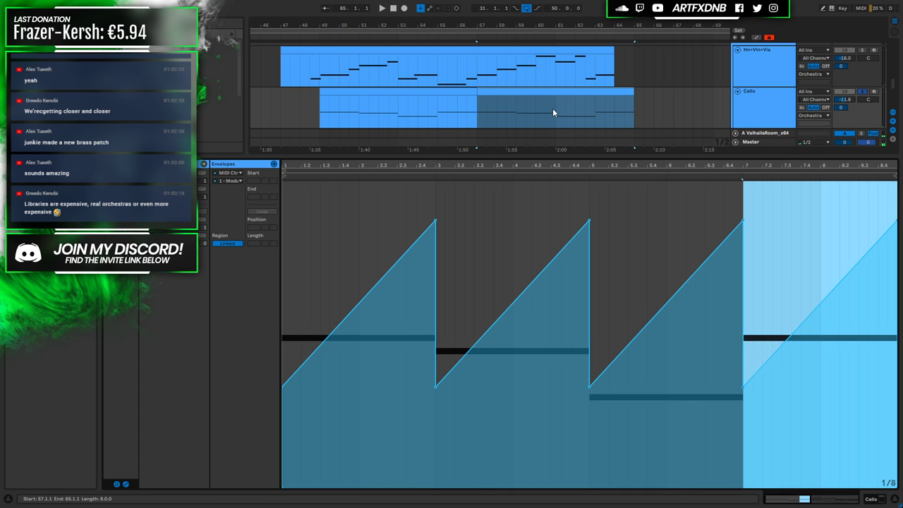
left_click(125, 485)
left_click_drag(751, 331, 749, 374)
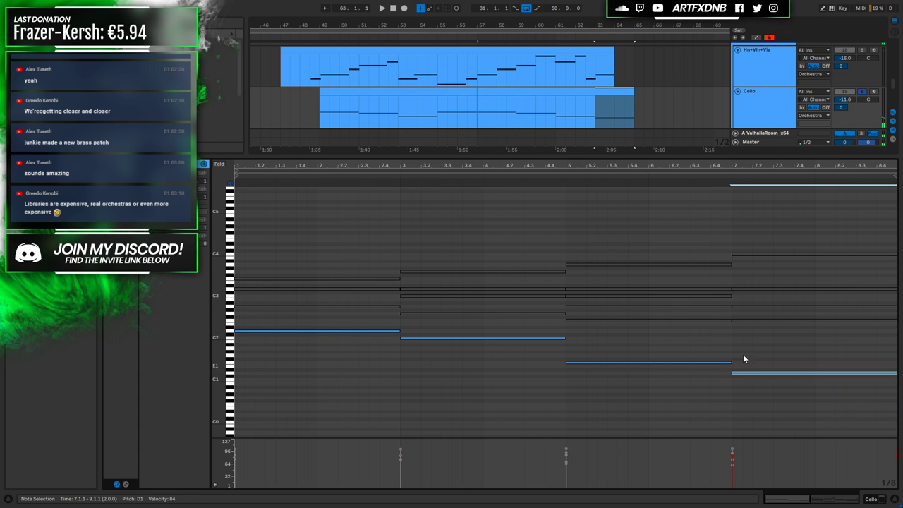
left_click(593, 106)
key("space")
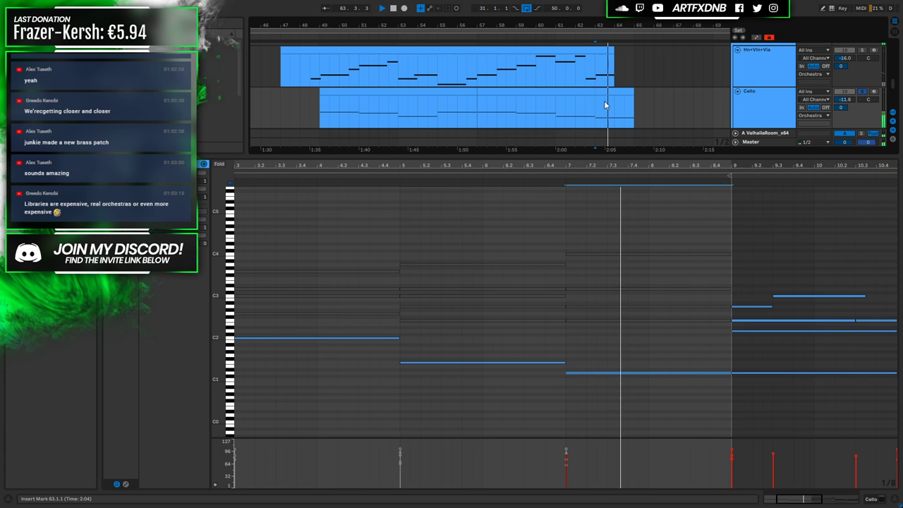
Replace the first Cello clip at bars 49 to 57 with a copy of the edited clip and play the mix from bar 46
left_click_drag(477, 106, 318, 106)
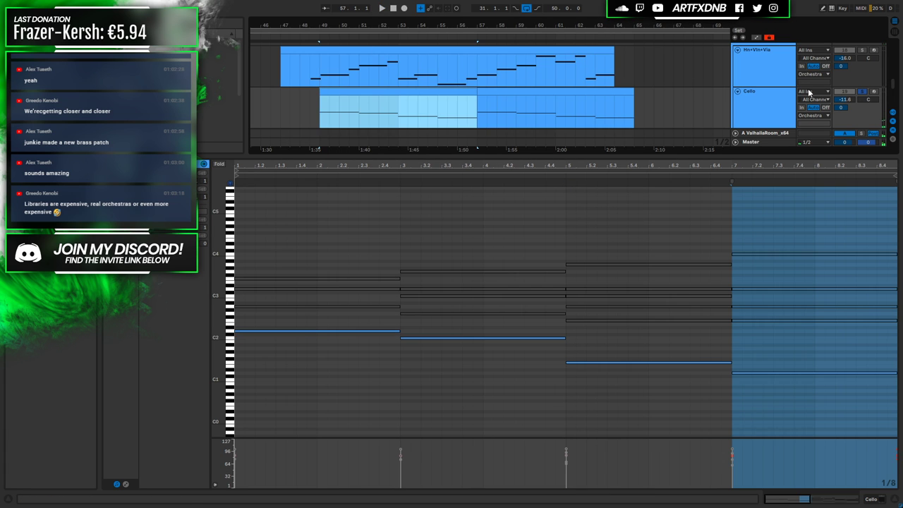
left_click(898, 432)
key("shift+Tab")
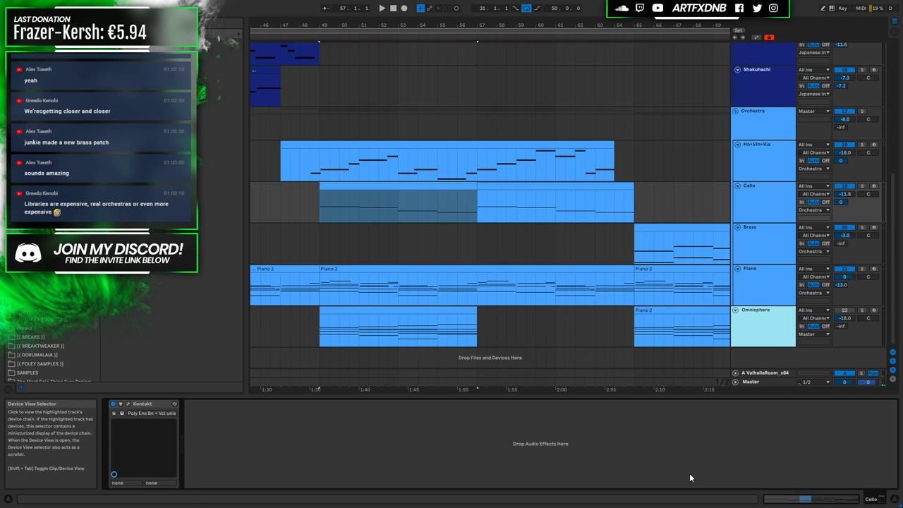
left_click(259, 205)
key("space")
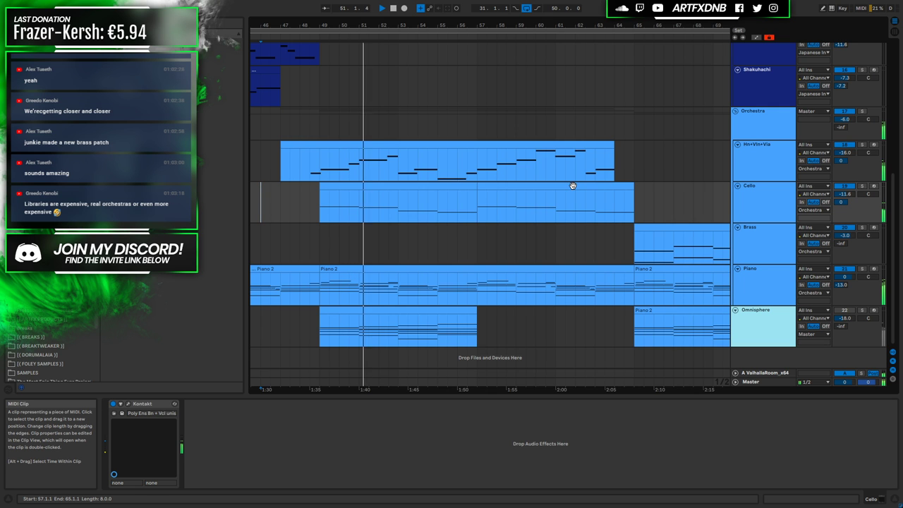
left_click(384, 194)
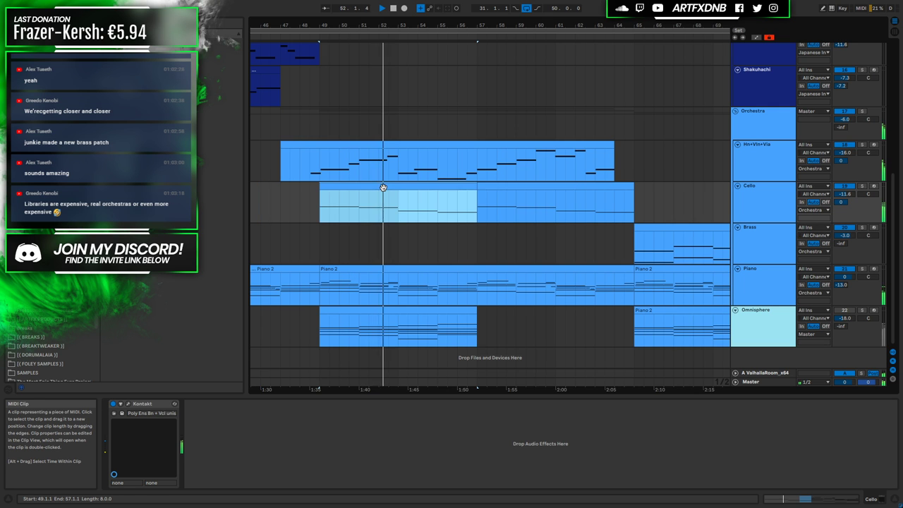
left_click_drag(414, 28, 455, 50)
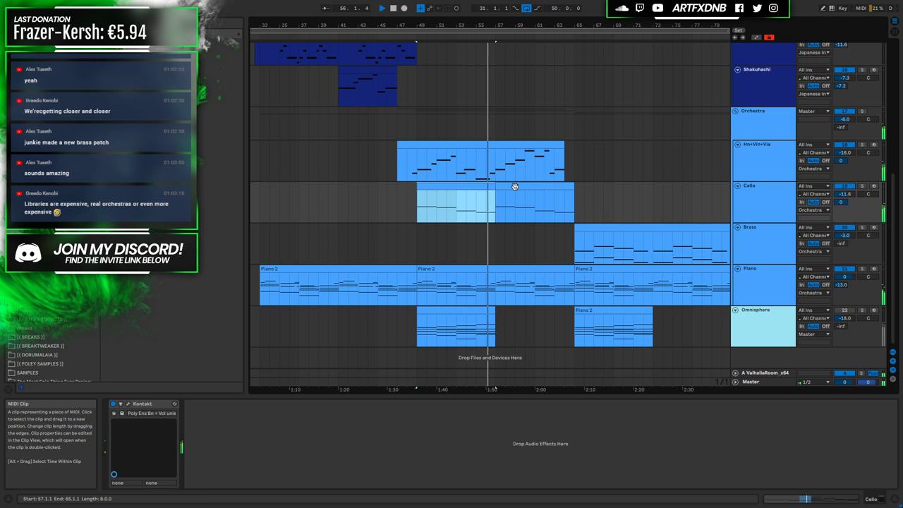
Reactivate the A2 note in the first two bars of the second Cello clip and play from bar 57
left_click(515, 187)
double_click(515, 186)
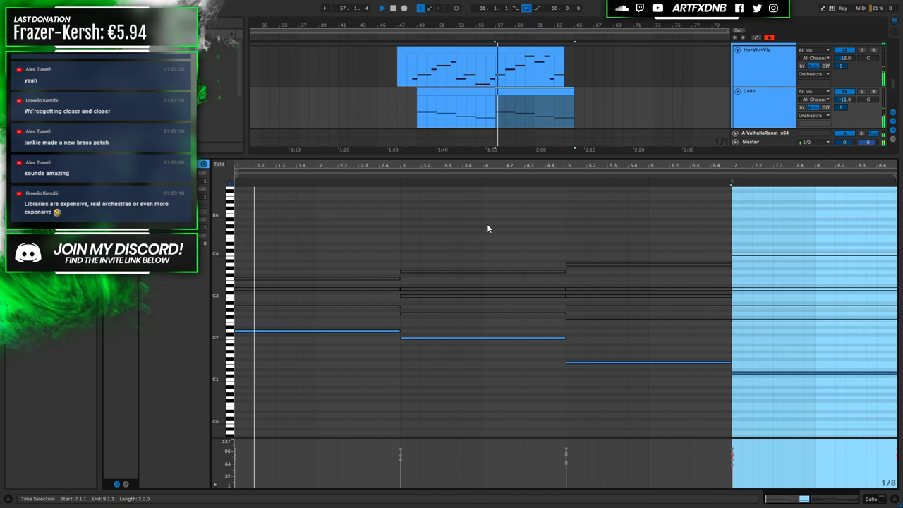
left_click(253, 307)
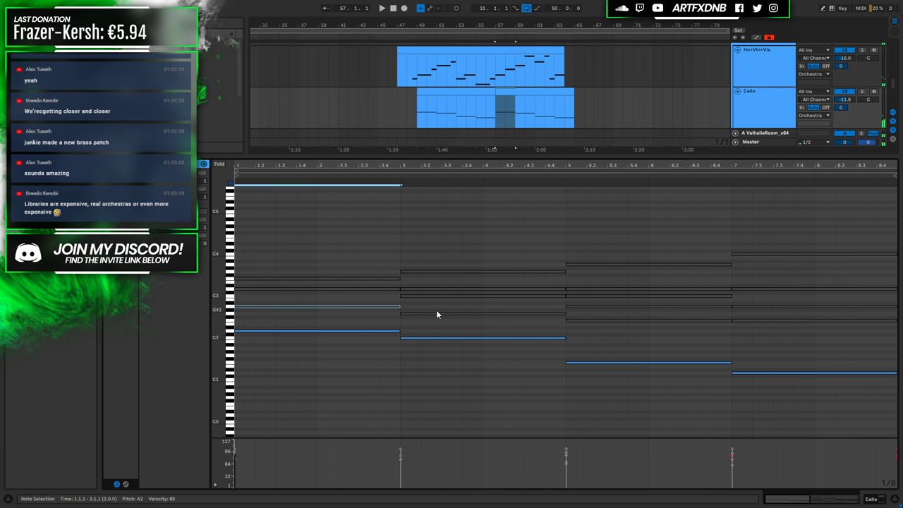
left_click(492, 109)
key("space")
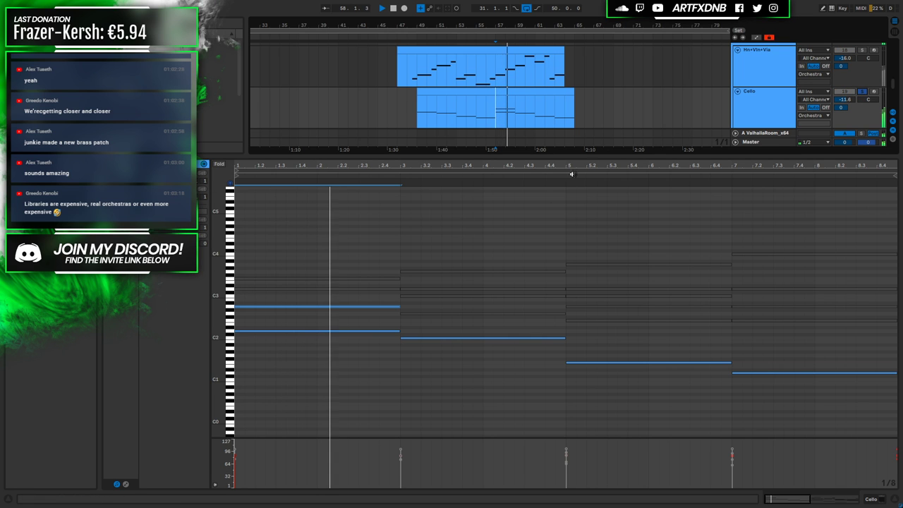
key("space")
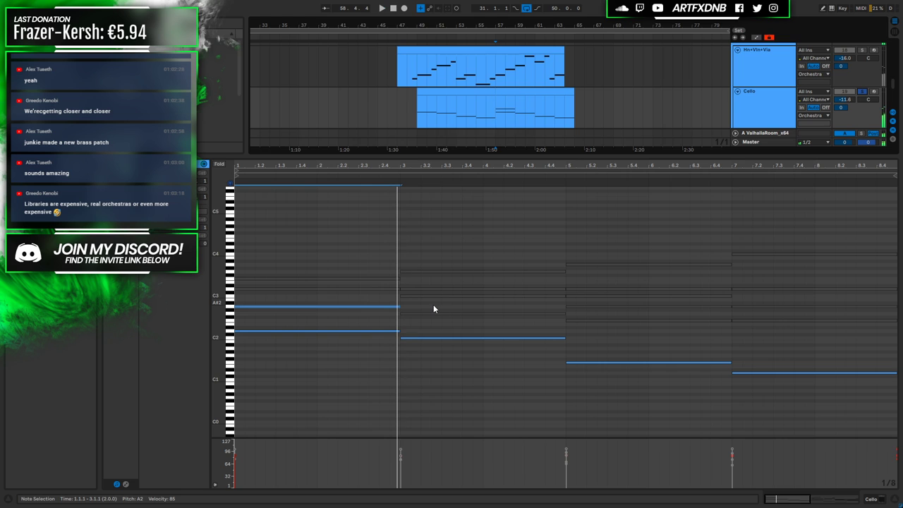
Reactivate the C3 note in clip bars 3 to 5 and the D3 note in bars 5 to 7, checking both during playback
left_click(430, 296)
left_click(432, 295)
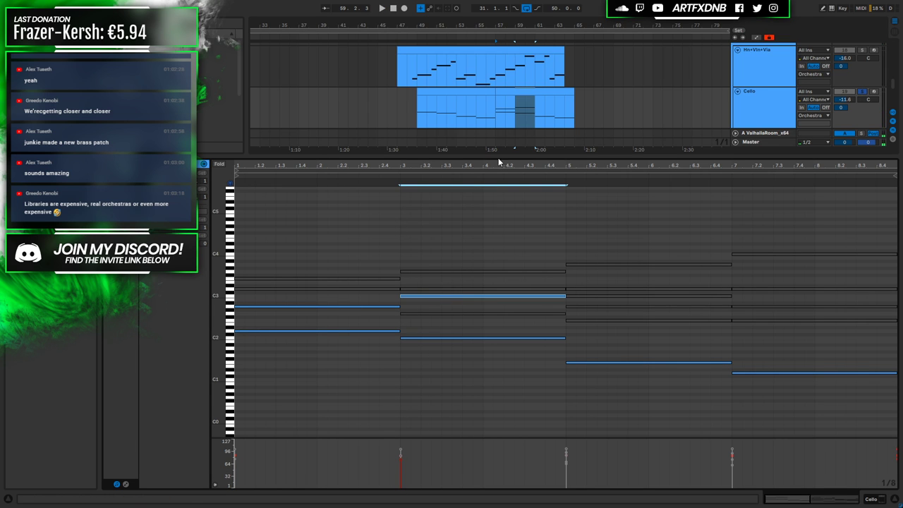
left_click(500, 110)
key("space")
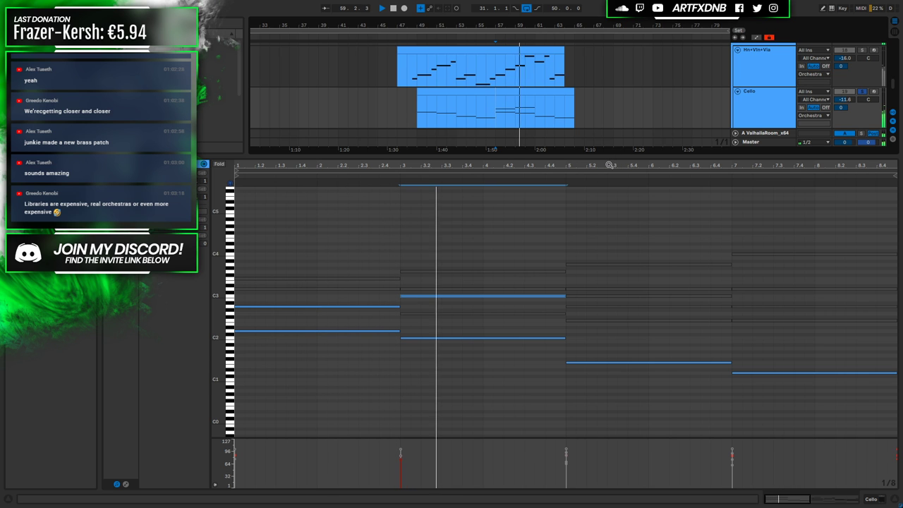
left_click(583, 289)
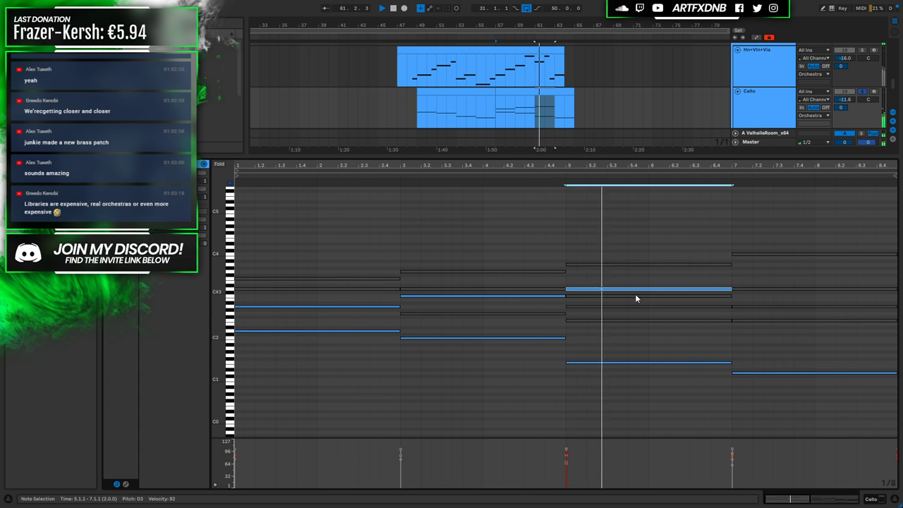
left_click(533, 109)
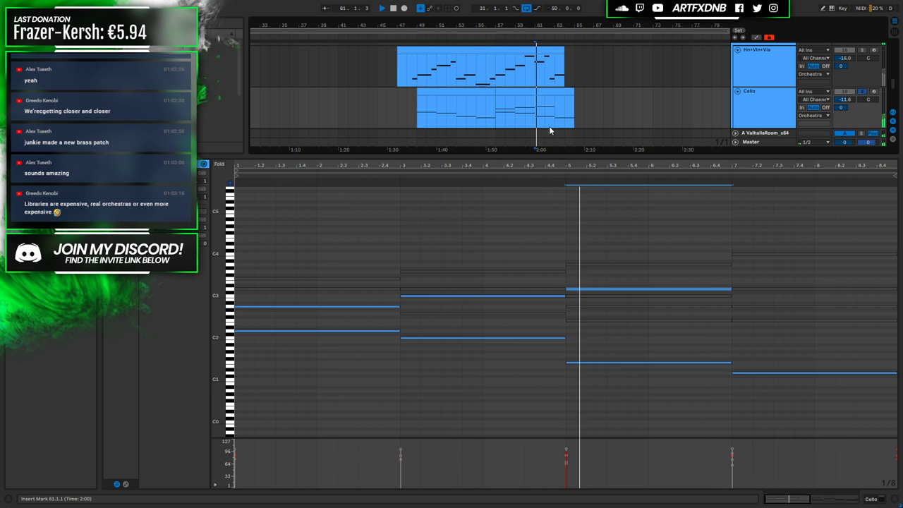
Deactivate D3 in favour of A2 in clip bars 5 to 7, and reactivate F2 in bars 7 to 9 while playing from bar 61
left_click(593, 289)
left_click(590, 306)
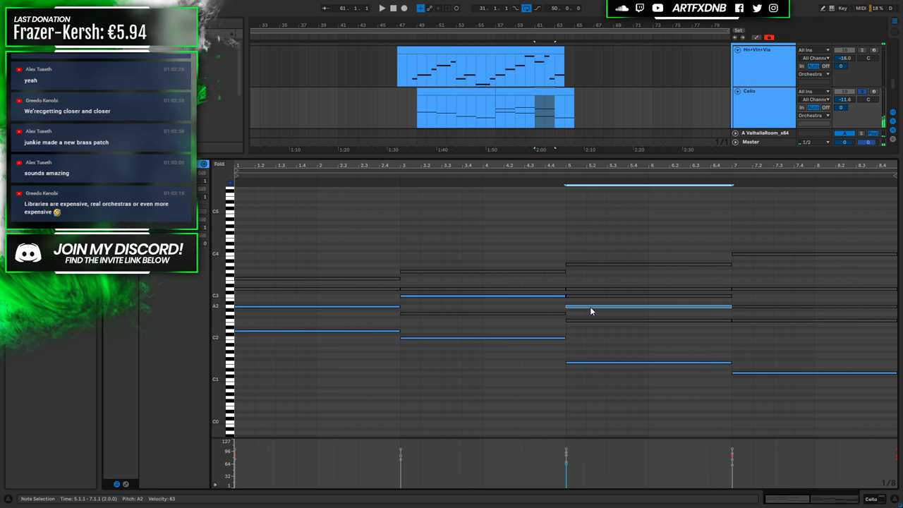
left_click(532, 105)
key("space")
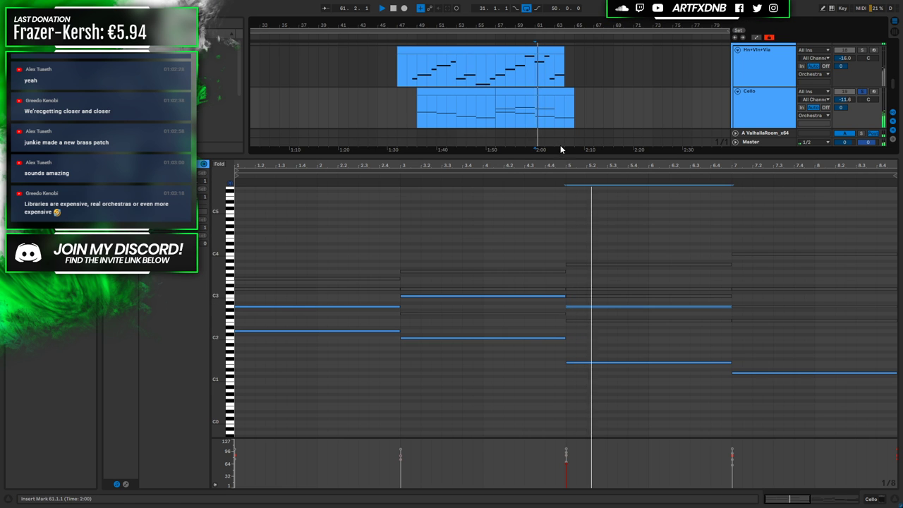
double_click(748, 321)
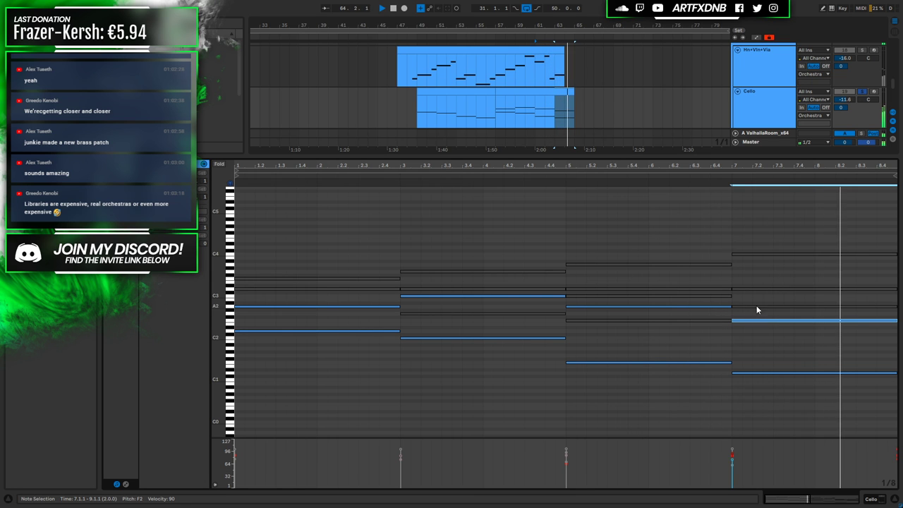
left_click(870, 499)
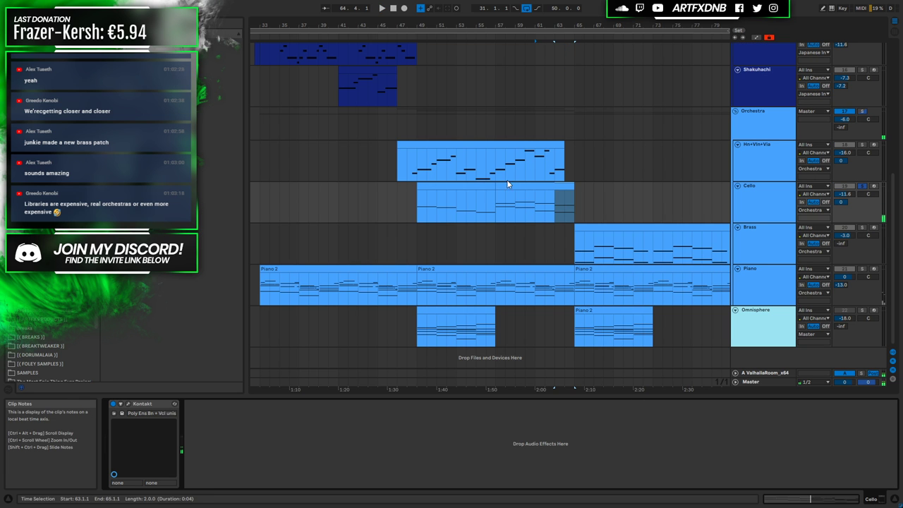
Unsolo the Cello track and play the full mix from bar 47
left_click(398, 201)
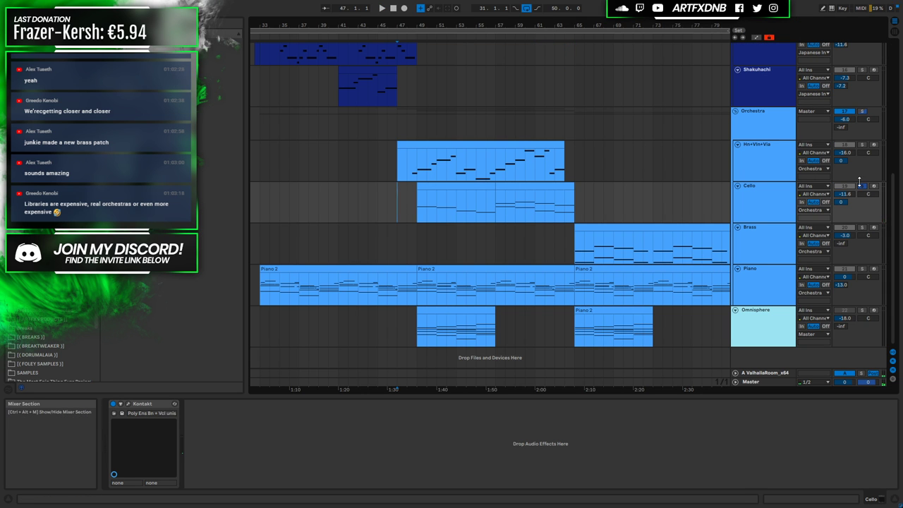
left_click(859, 178)
key("space")
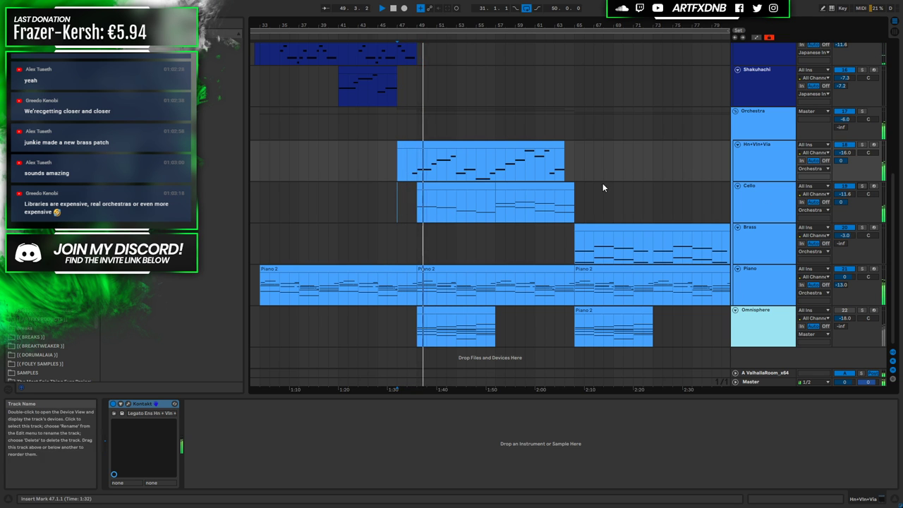
Consolidate the two Cello clips at bars 49 to 65 into a single clip
left_click(472, 185)
left_click(549, 189)
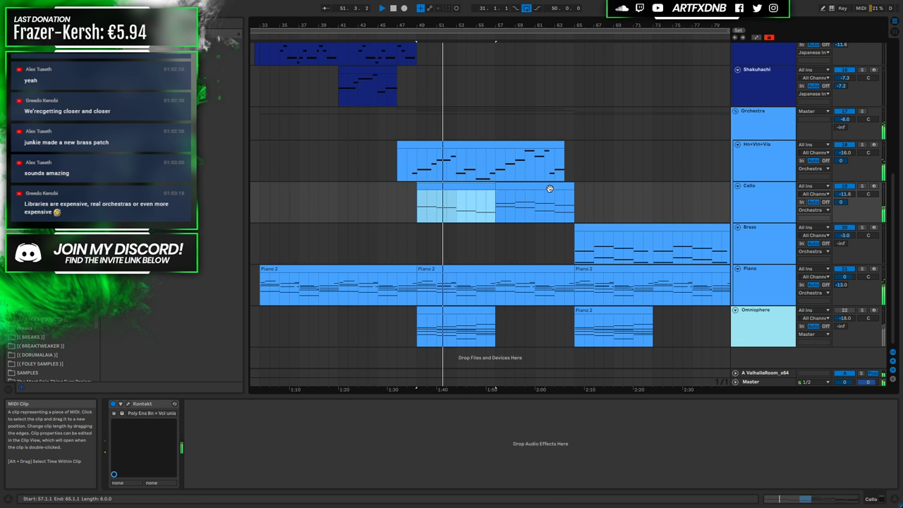
left_click(550, 188, "shift")
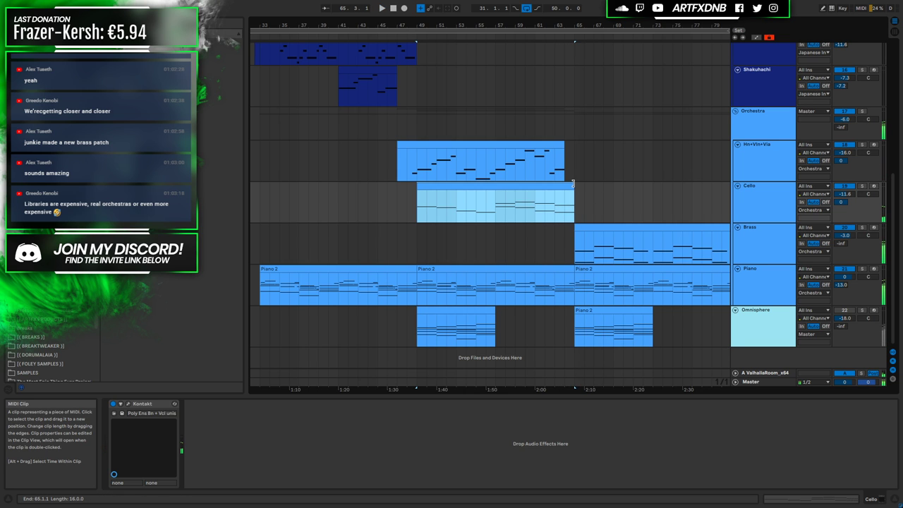
Shorten the consolidated Cello clip to end at bar 64 and play from bar 61
left_click_drag(569, 186, 564, 187)
left_click(530, 203)
key("space")
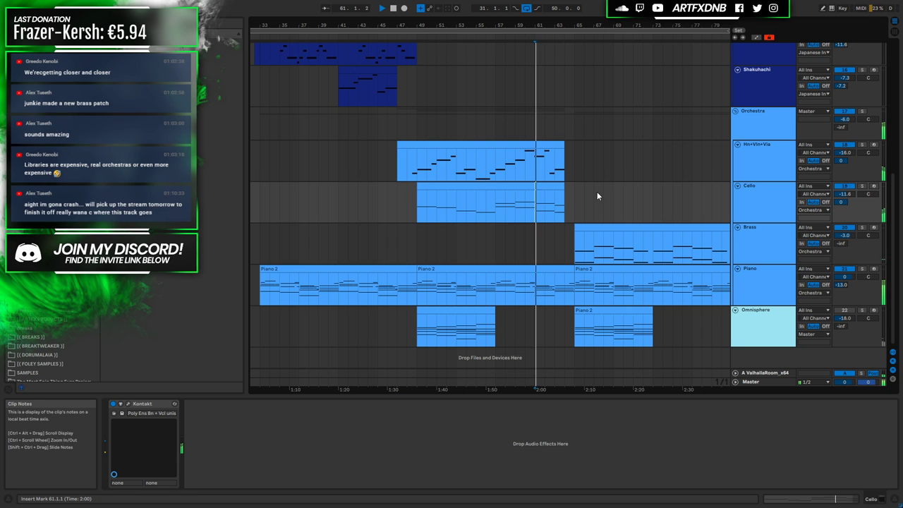
Open the Cello clip's modulation envelope and raise its value at the shortened clip's end to about 111
left_click_drag(564, 163, 418, 204)
double_click(493, 162)
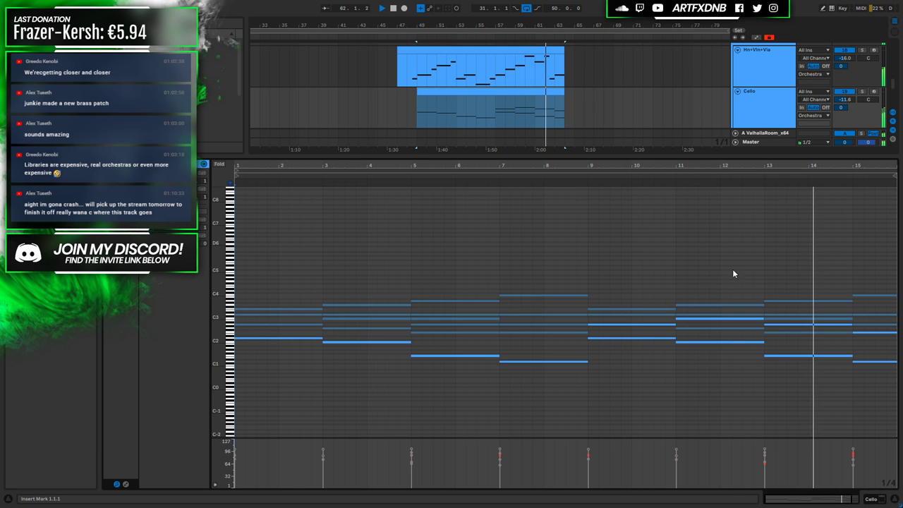
left_click(126, 484)
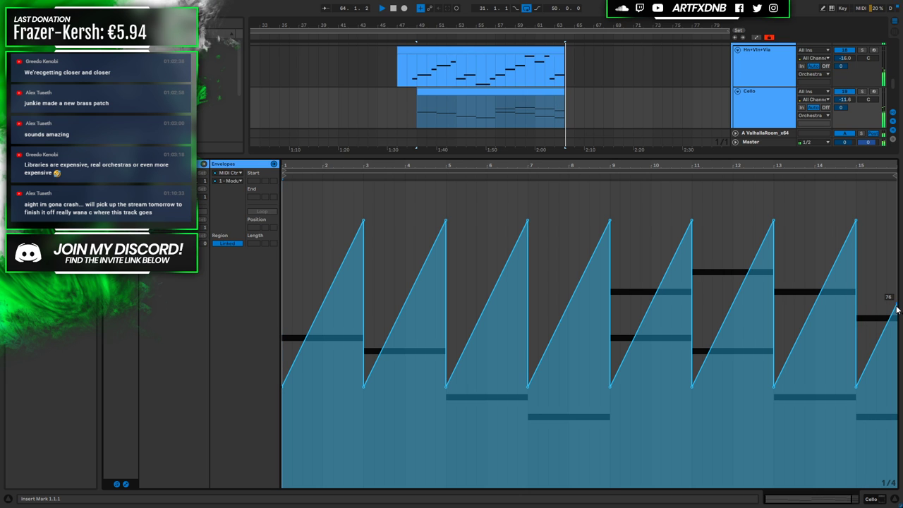
left_click_drag(897, 310, 896, 220)
key("space")
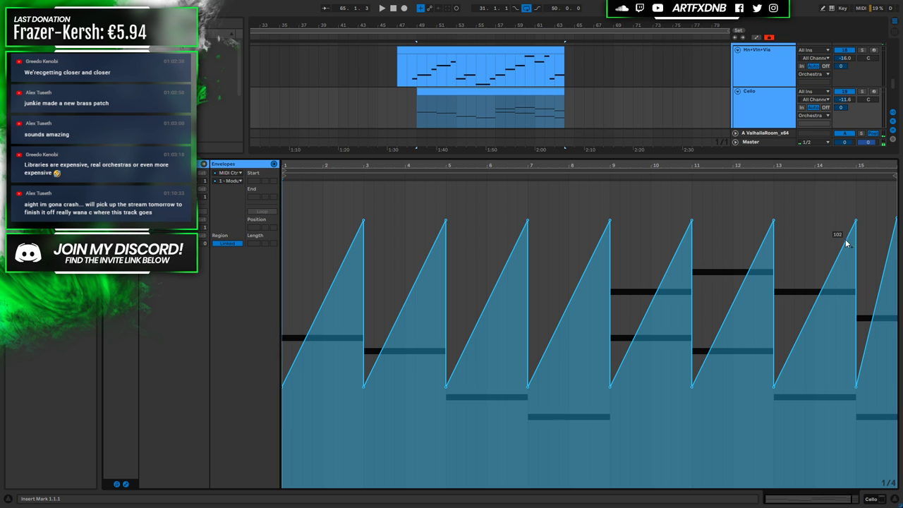
Play from bar 62 to check the modulation at the end of the Cello clip
left_click(549, 108)
key("space")
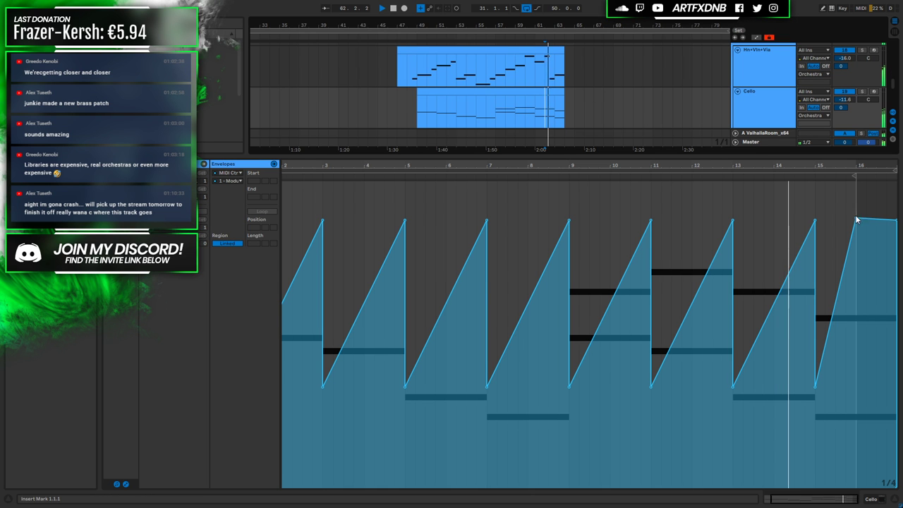
left_click_drag(827, 164, 824, 211)
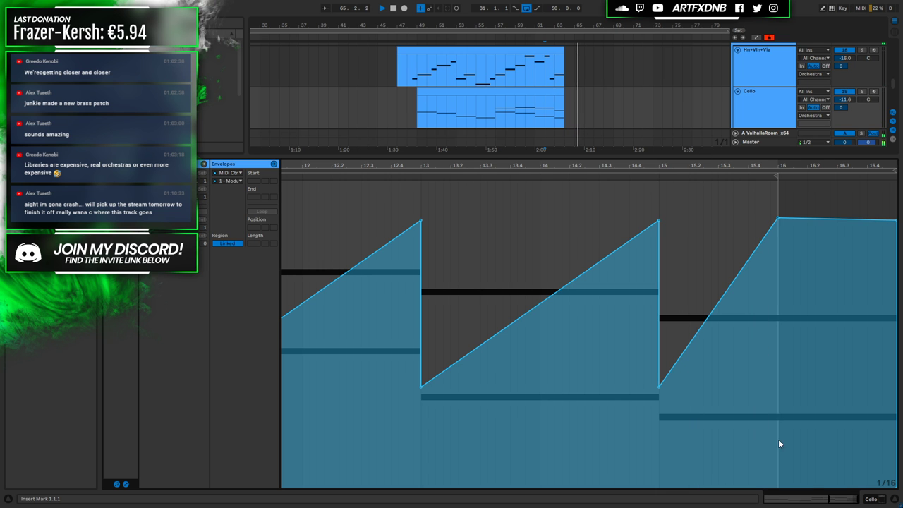
Extend the Cello and Hn+Vln+Vla clips to end at bar 65
left_click(862, 500)
key("space")
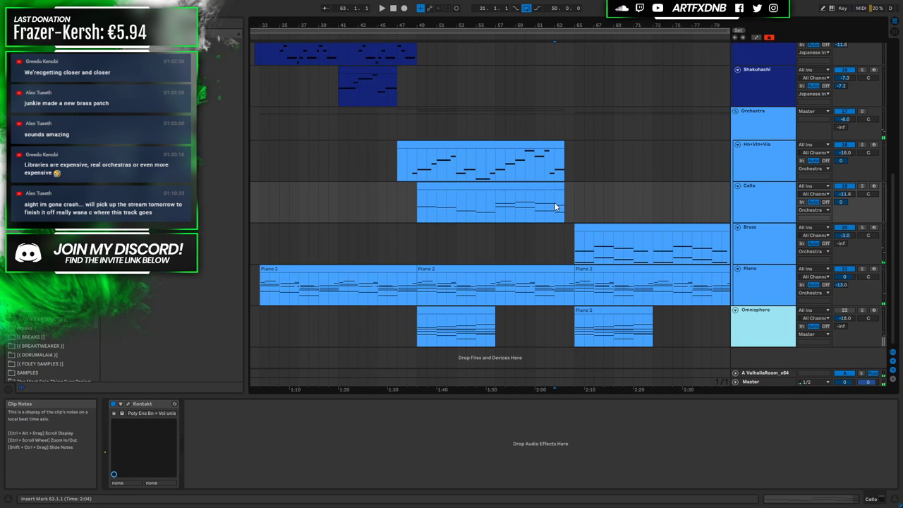
left_click(484, 185)
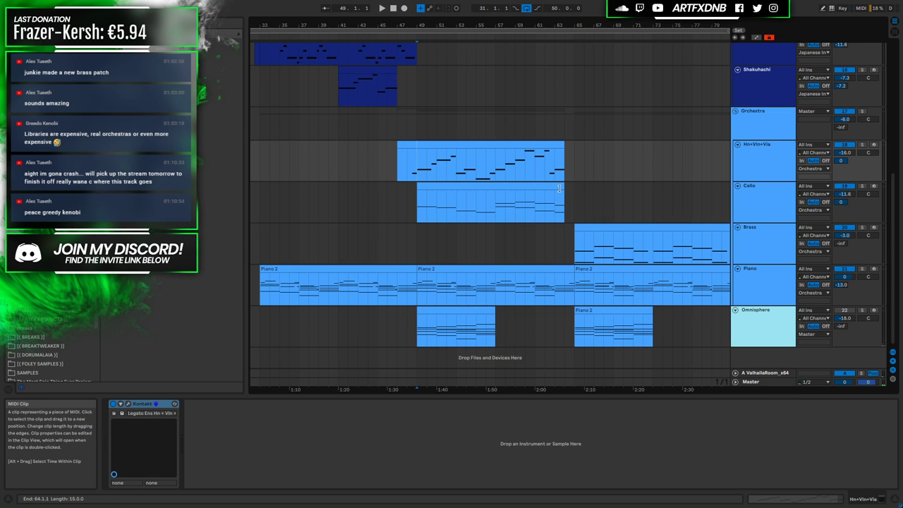
left_click_drag(562, 144, 573, 144)
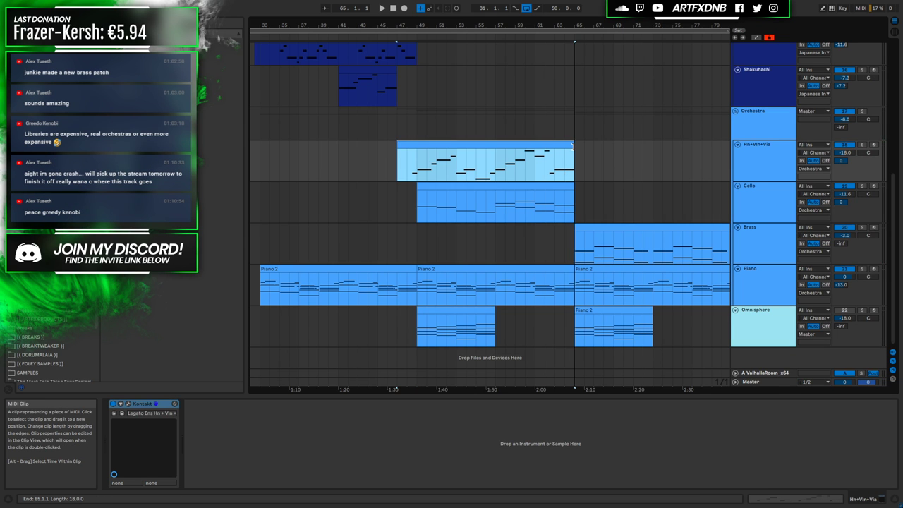
Move the Brass, Piano and Omnisphere clips at bar 65 one bar later to start at bar 66
left_click(573, 232)
scroll(511, 43, "down", 3)
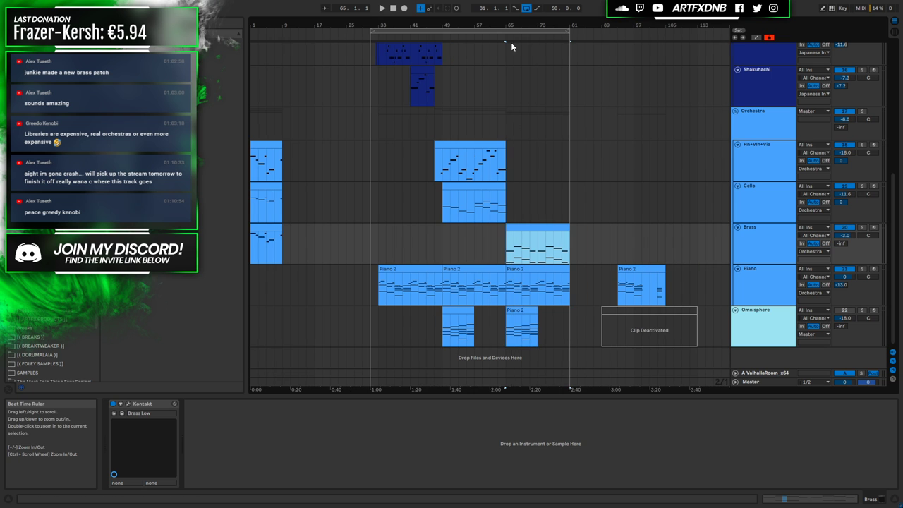
left_click(523, 316, "shift")
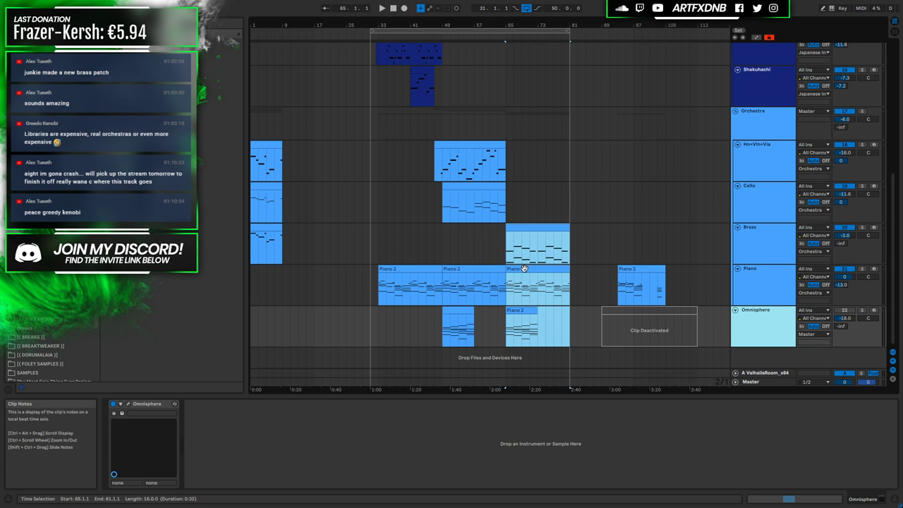
left_click_drag(510, 21, 550, 231)
scroll(517, 199, "up", 3)
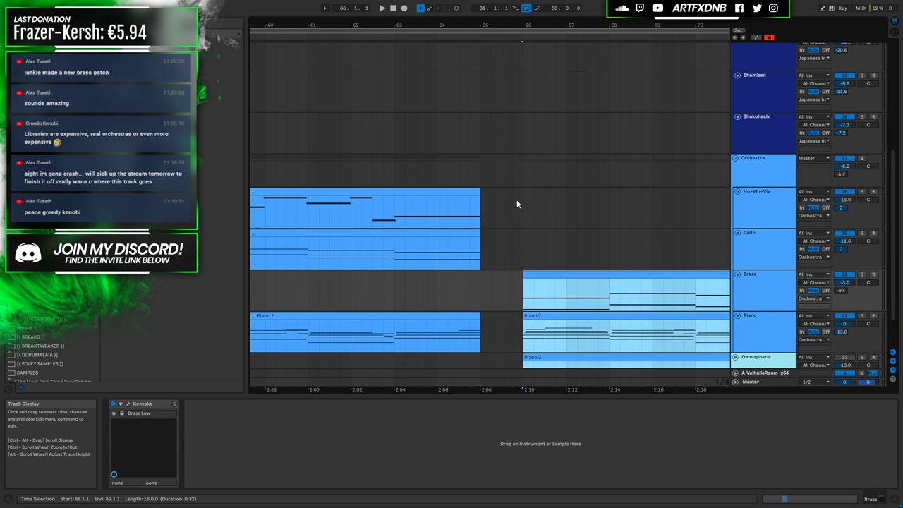
Move the last Bass Koto clip and its one-beat pickup one bar later, starting the main clip at bar 66
scroll(517, 195, "up", 5)
left_click_drag(515, 125, 558, 125)
left_click_drag(470, 139, 492, 125)
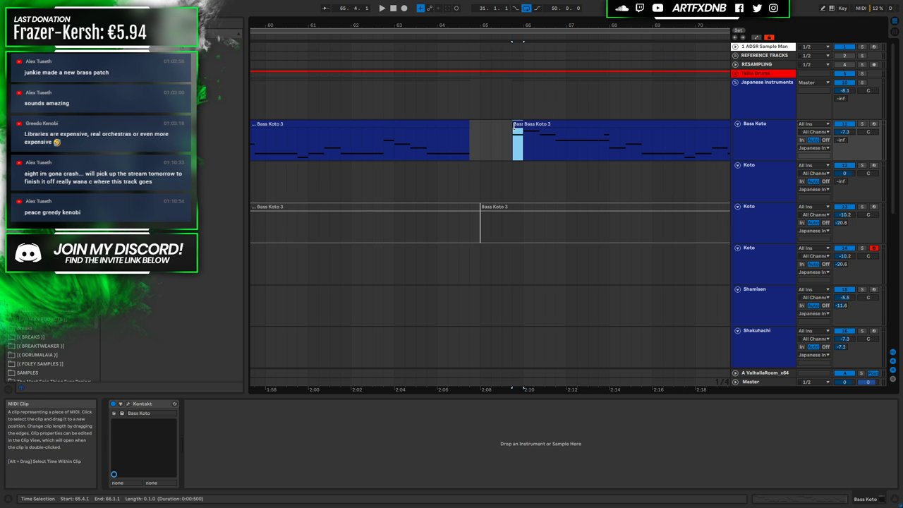
left_click(465, 123)
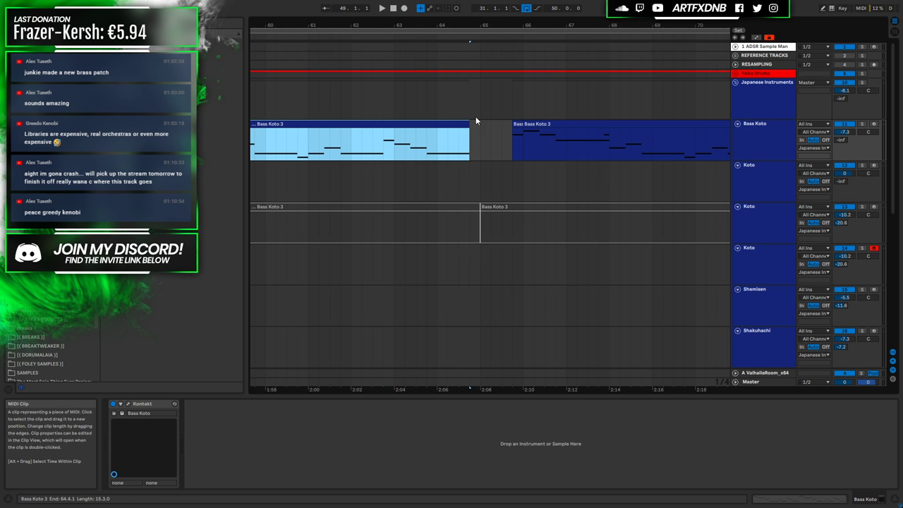
Expand the Taiko Drums group and move the two Taiko Wine Barrel clips one bar later to bars 66 and 74
left_click(736, 74)
left_click(508, 107)
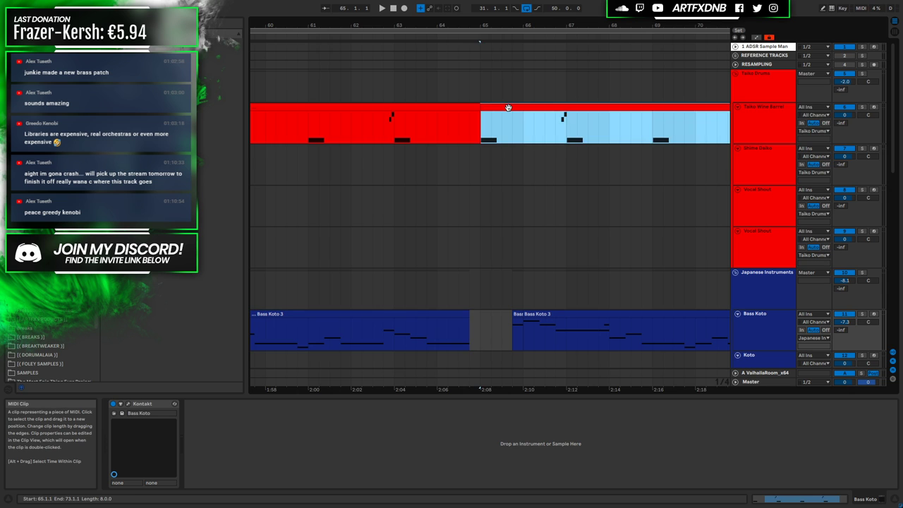
left_click_drag(530, 28, 530, 11)
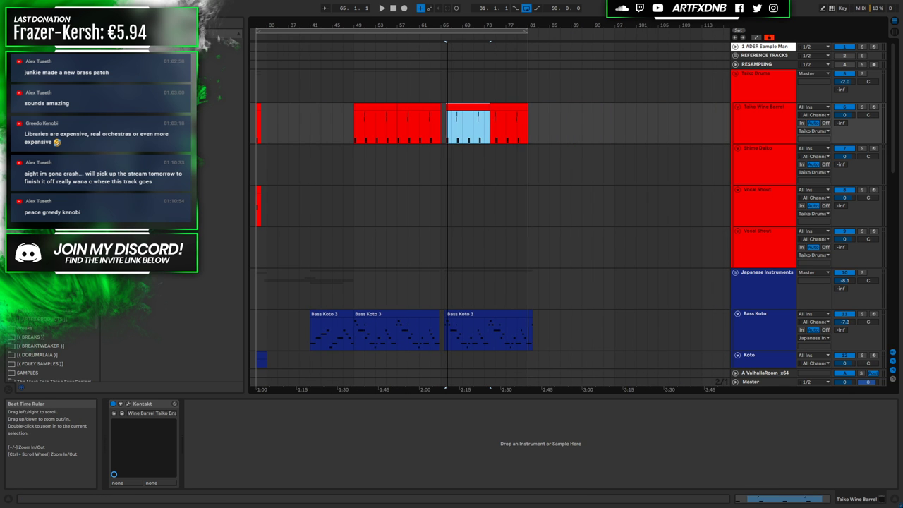
key("ctrl+d")
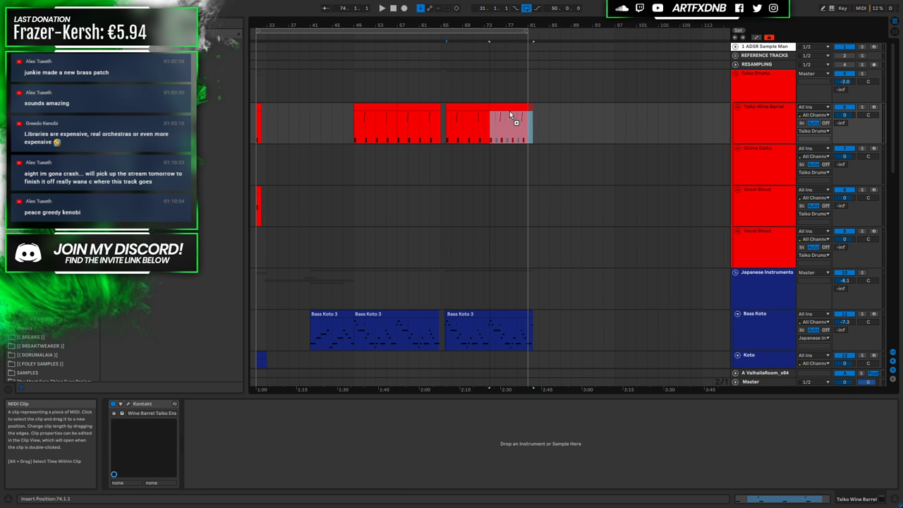
Play the mix from bar 61 and review the tracks down to the orchestra section
left_click(416, 121)
key("space")
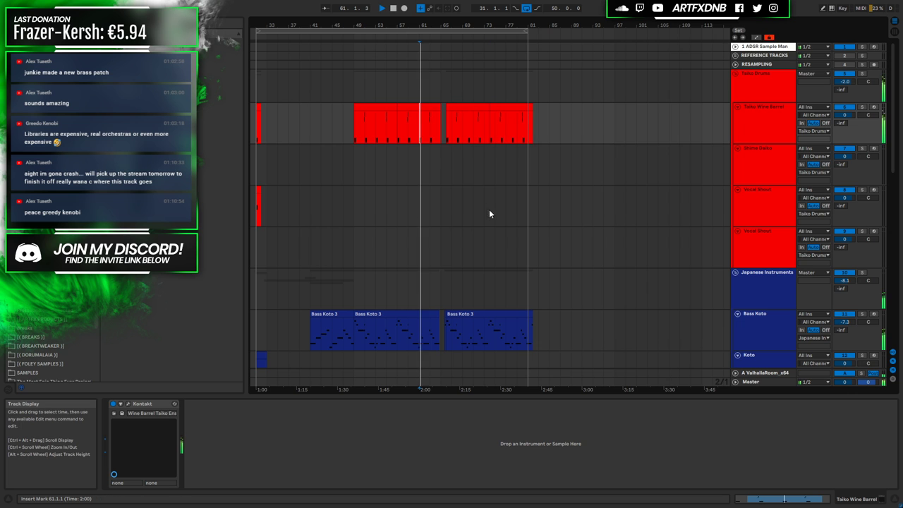
scroll(489, 209, "down", 4)
scroll(469, 230, "down", 2)
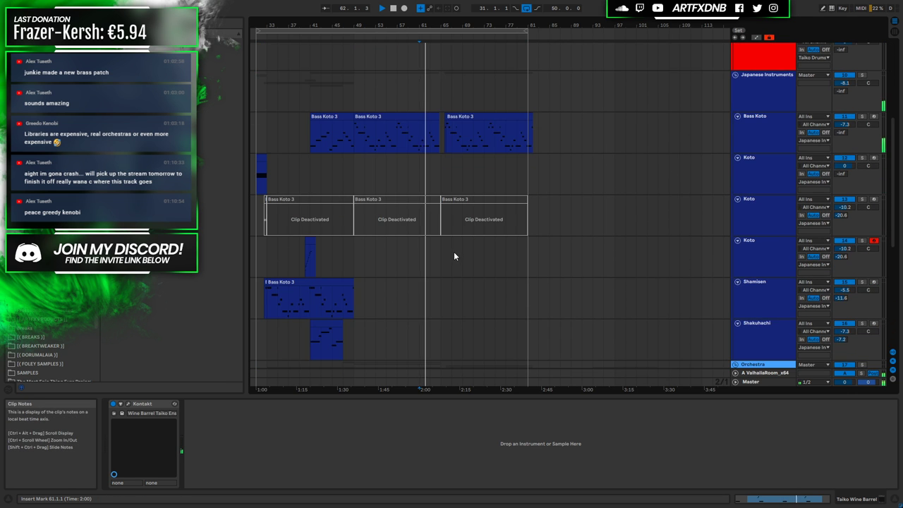
scroll(453, 251, "down", 4)
scroll(436, 267, "down", 2)
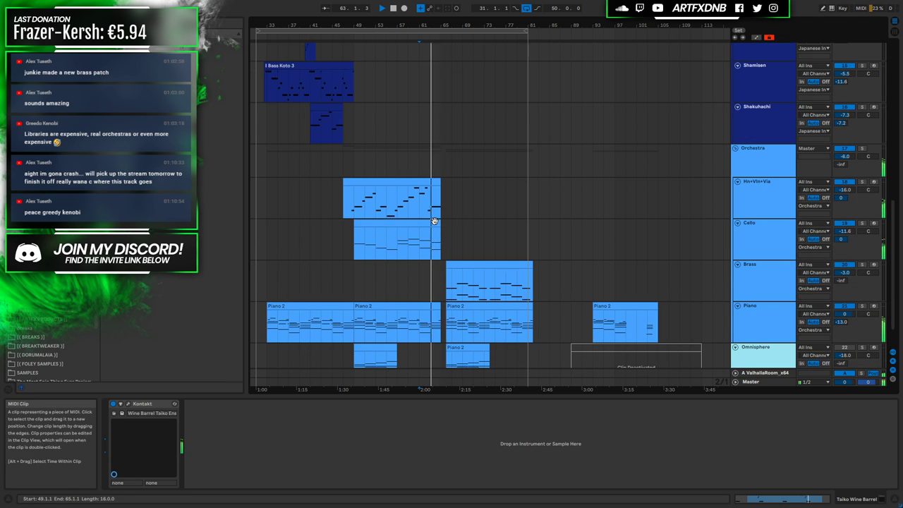
Raise the Cello clip's final modulation point to 127 and delete the point at clip bar 16
double_click(432, 243)
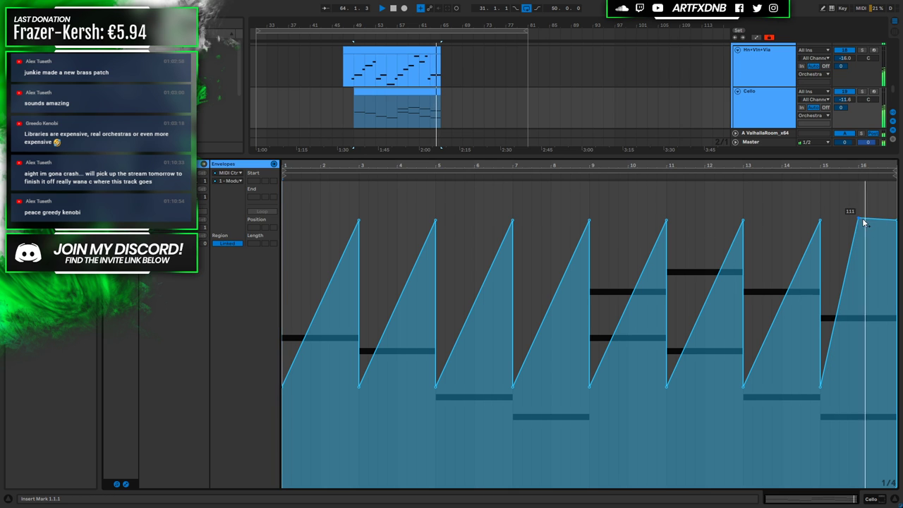
left_click_drag(896, 220, 896, 184)
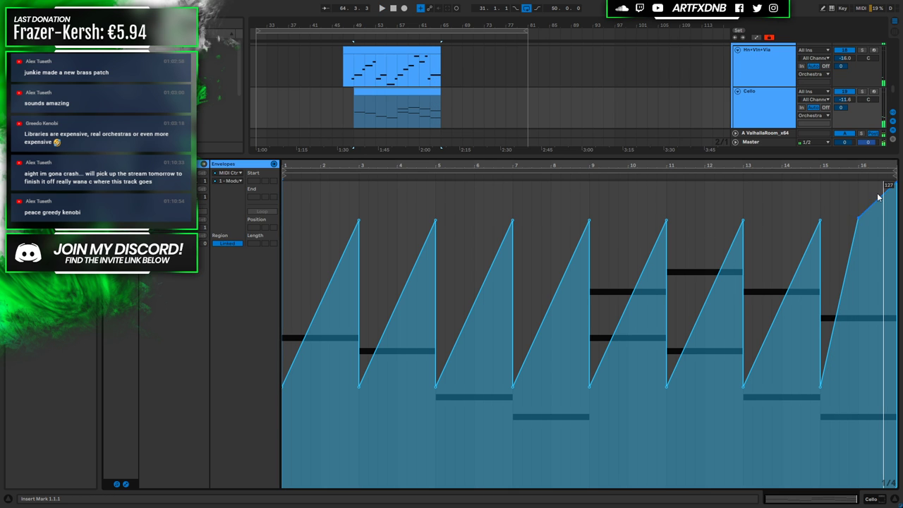
left_click(860, 218)
Play from bar 63 to check the Cello ending and inspect the notes of the Hn+Vln+Vla clip
left_click(430, 124)
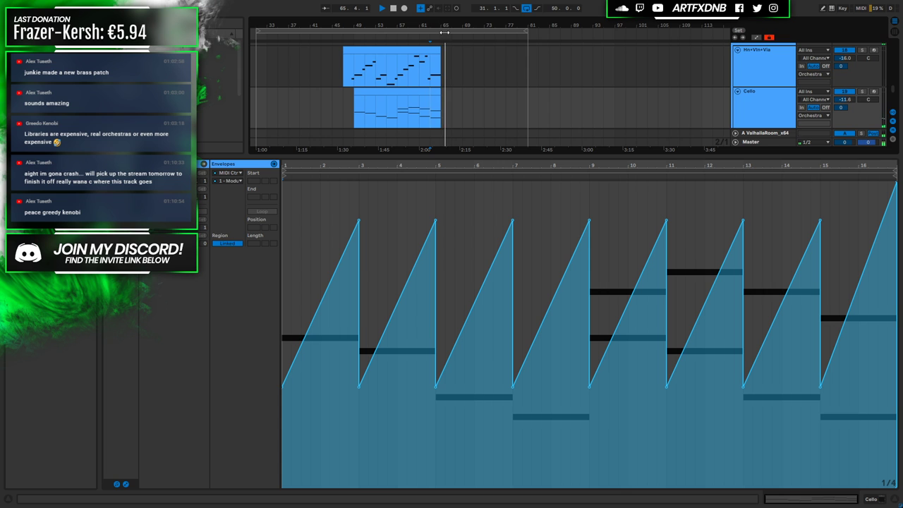
left_click(439, 64)
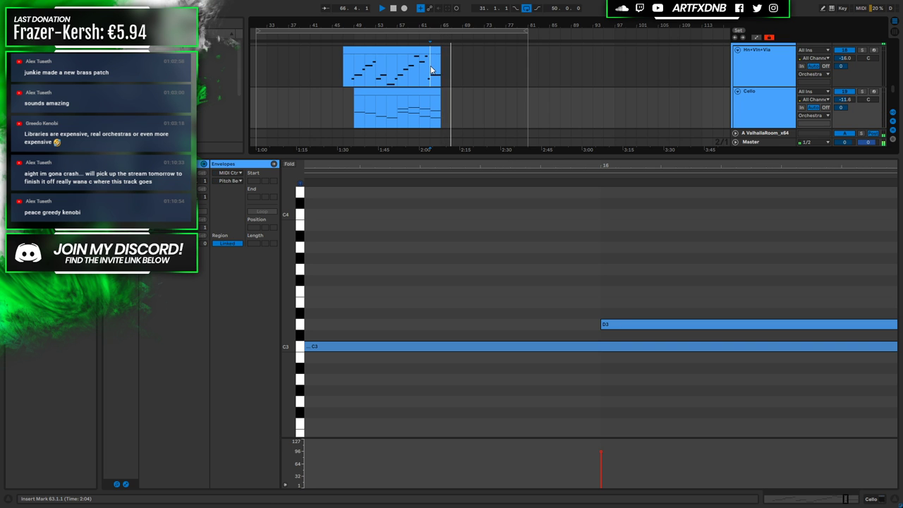
key("space")
left_click(865, 499)
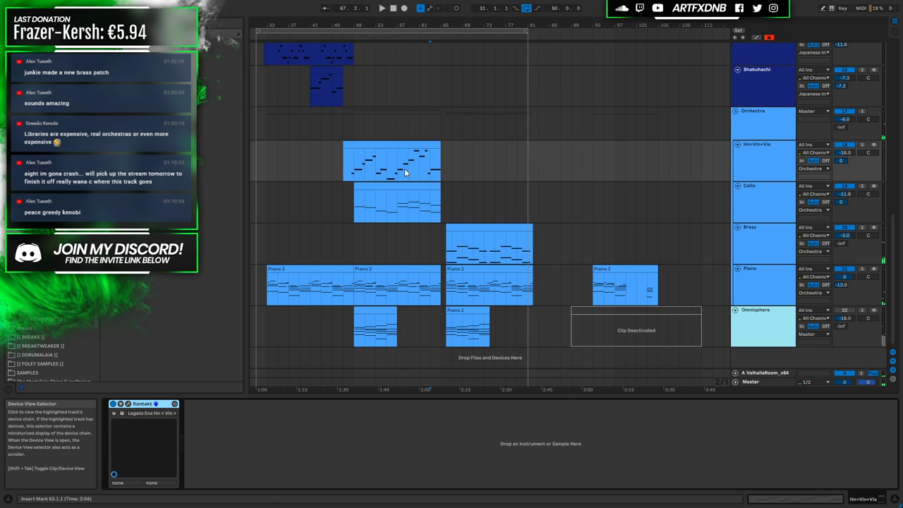
scroll(437, 153, "up", 10)
scroll(438, 125, "up", 2)
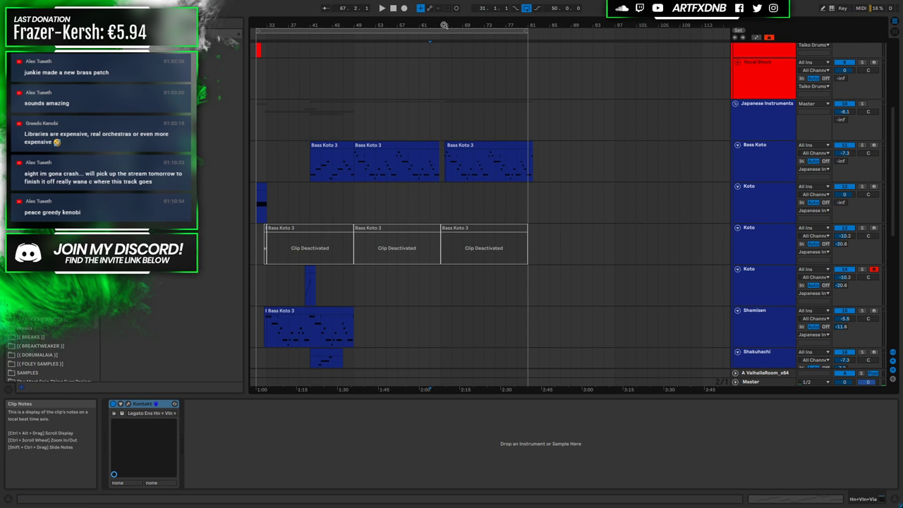
scroll(448, 148, "up", 5)
left_click(455, 146)
left_click(476, 144)
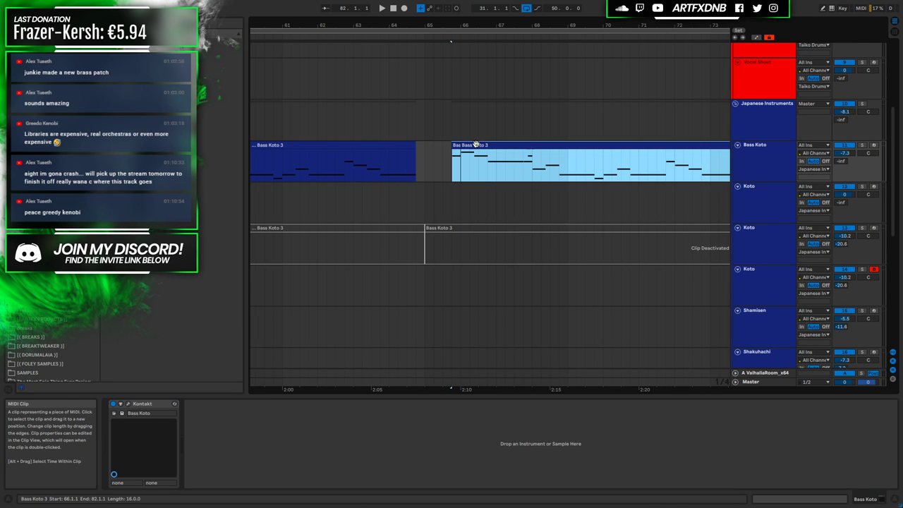
Collapse the Japanese Instruments group and move bars 65 to 85 of Taiko Drums through Omnisphere one bar later to bar 66
left_click(736, 103)
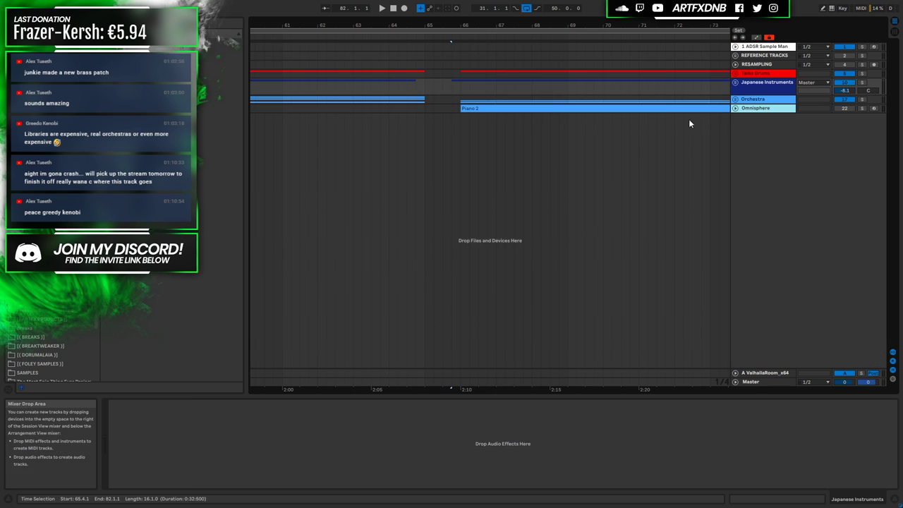
scroll(459, 77, "down", 5)
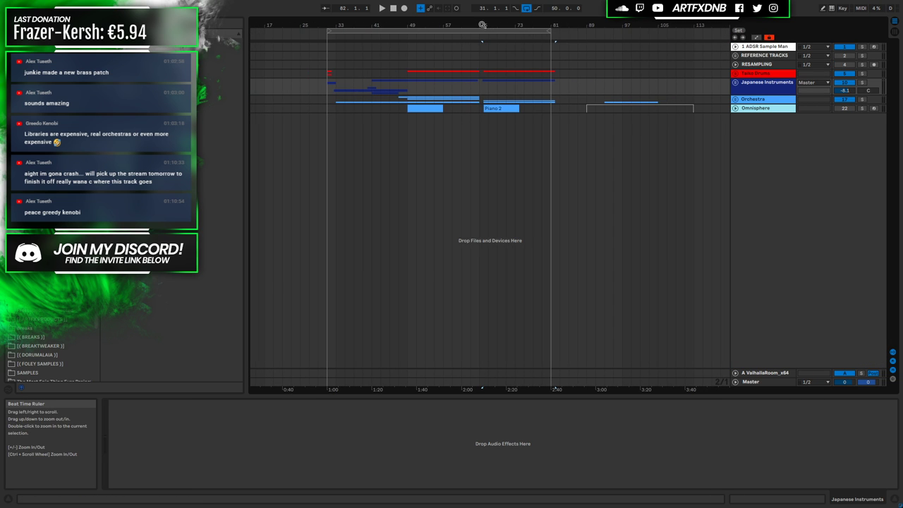
left_click_drag(480, 71, 569, 112)
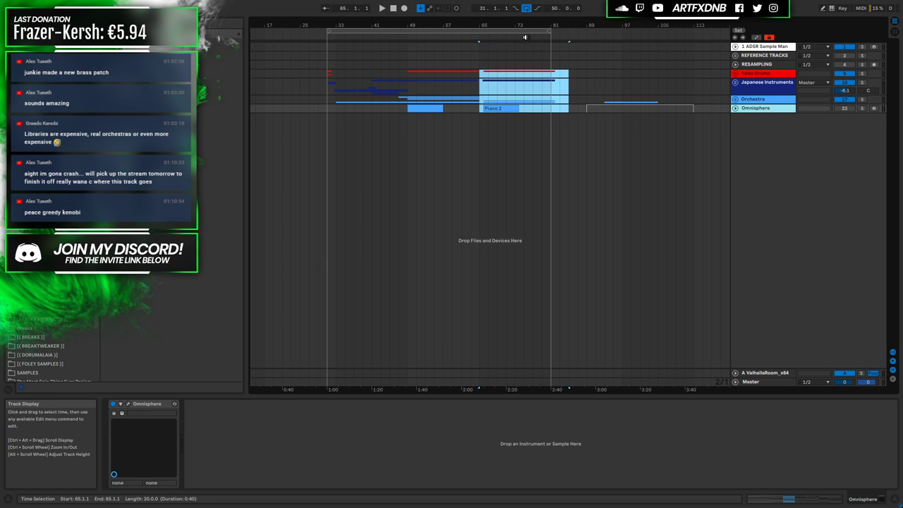
left_click_drag(493, 23, 475, 83)
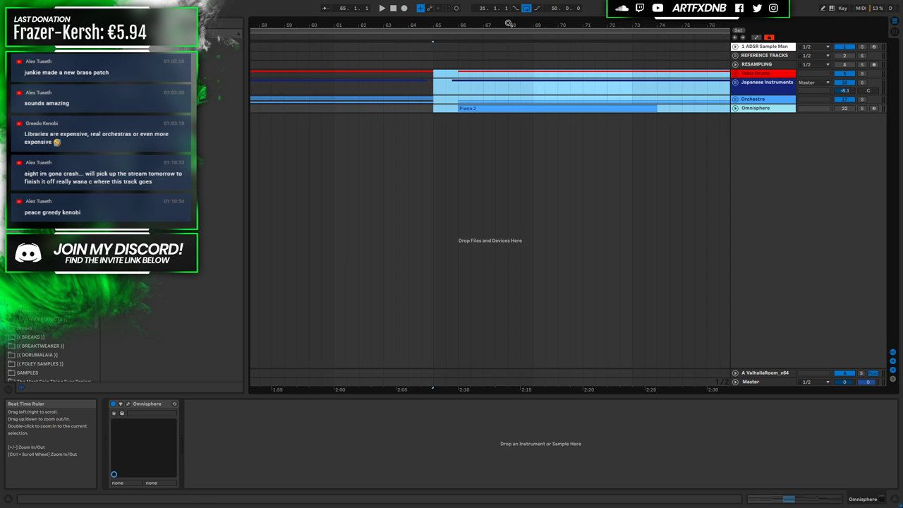
left_click(459, 74)
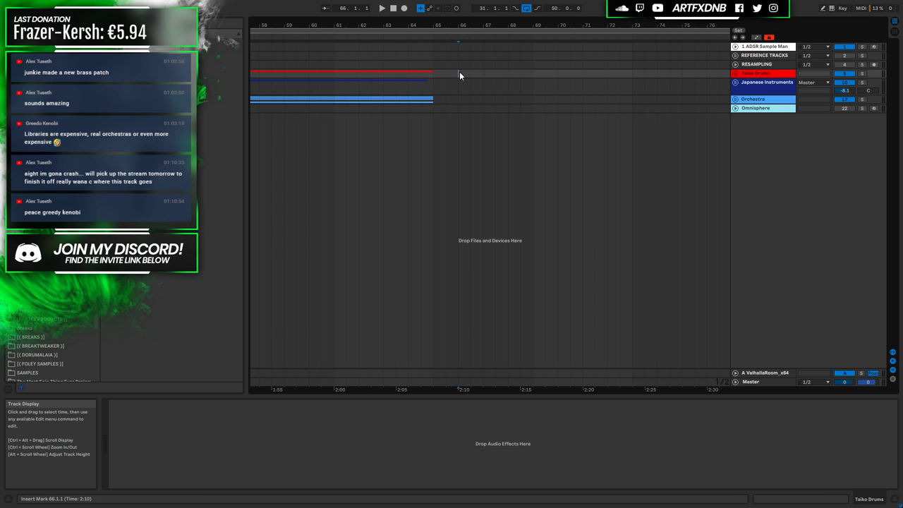
key("ctrl+v")
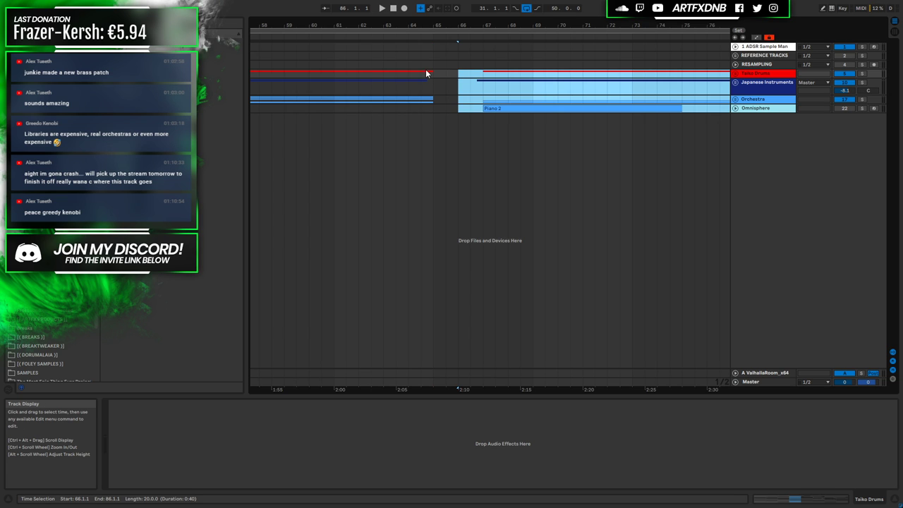
Play the mix from bar 63 to check the gap and expand the Taiko Drums group
left_click(387, 71)
key("space")
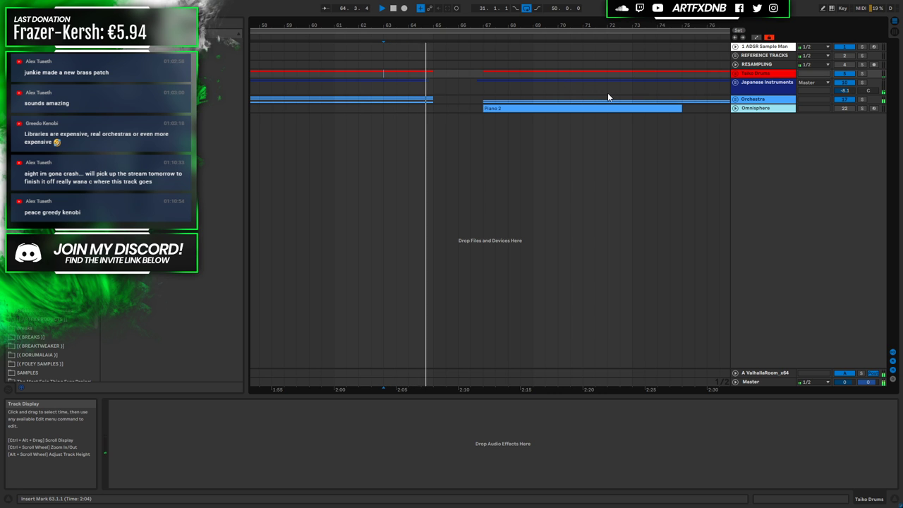
left_click(739, 74)
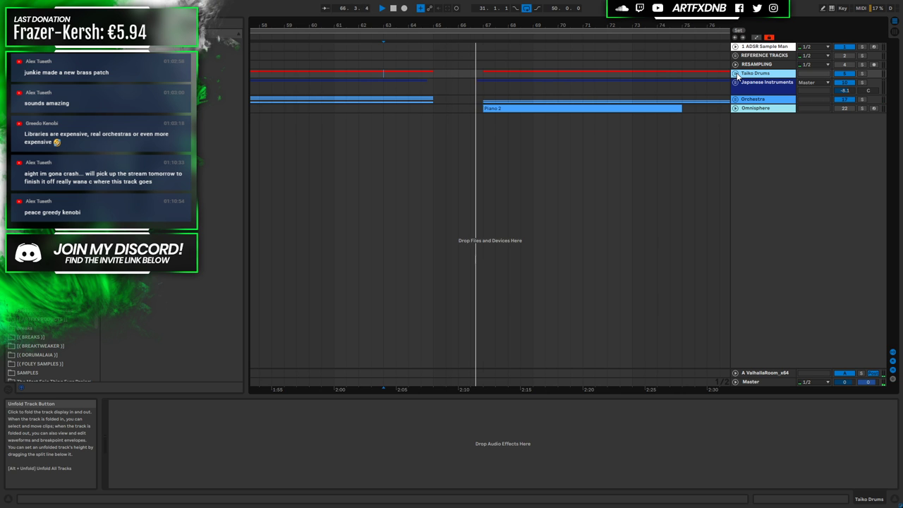
left_click(736, 74)
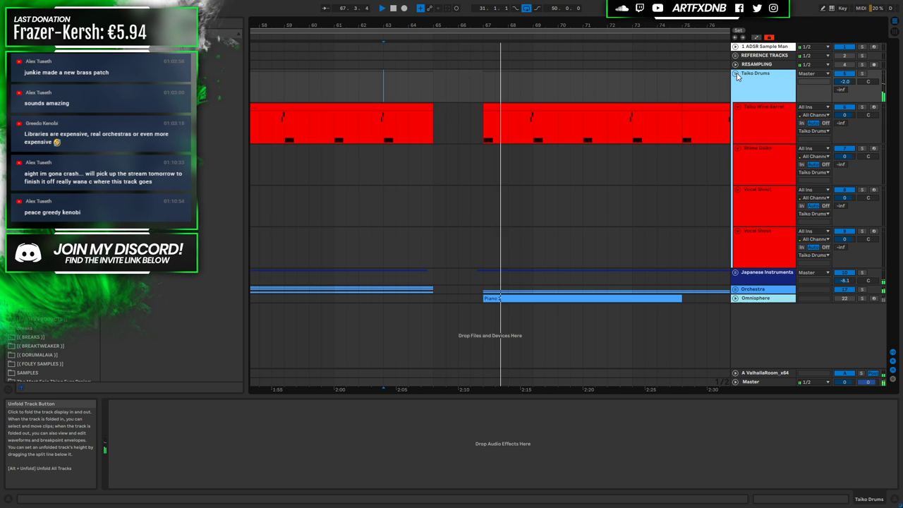
key("space")
Expand the Japanese Instruments group and deactivate the Bass Koto clips of the section around bar 67
left_click(735, 272)
scroll(553, 162, "down", 4)
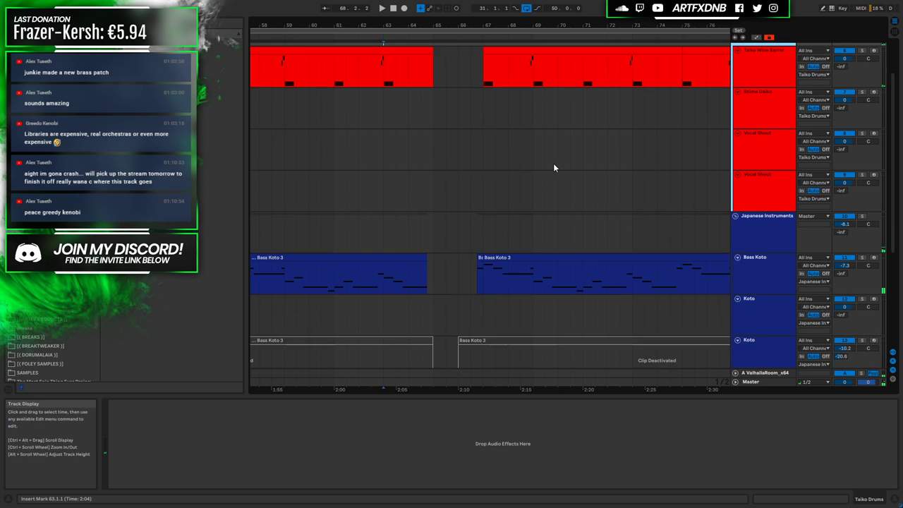
left_click_drag(467, 205, 531, 212)
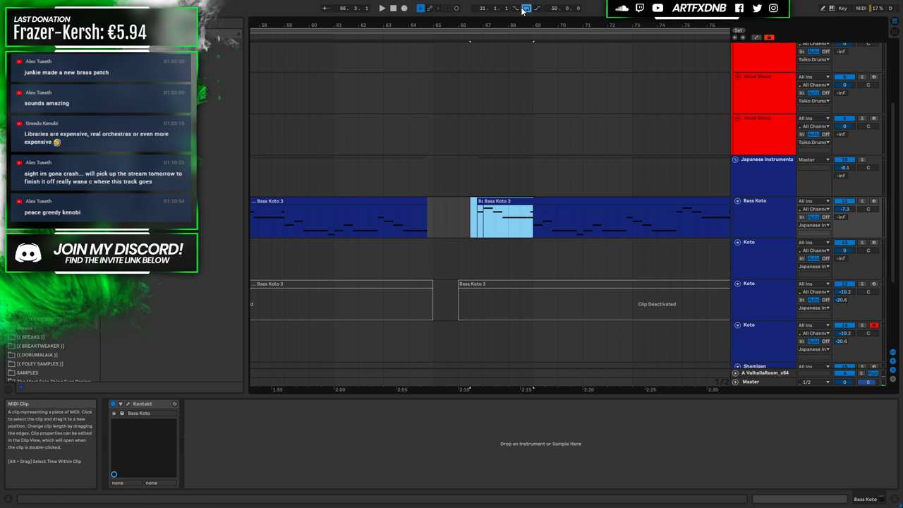
left_click_drag(524, 30, 524, 64)
left_click(568, 203)
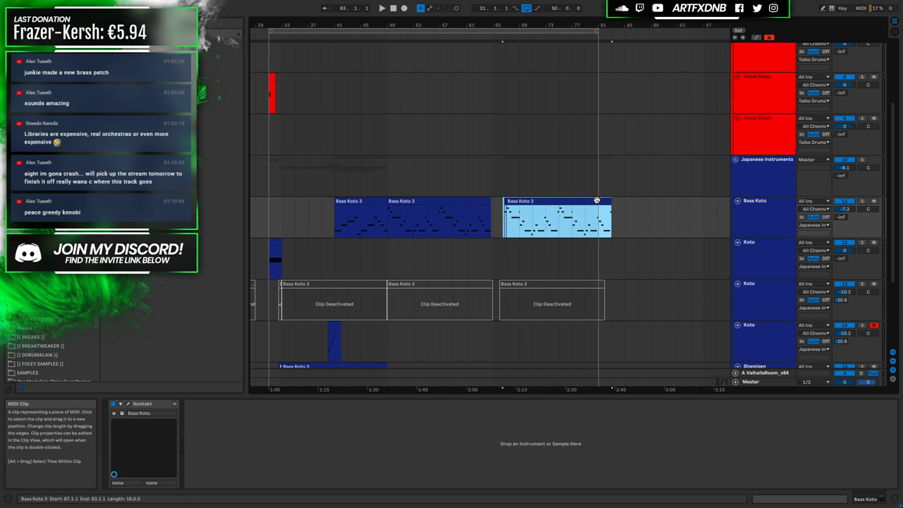
left_click(479, 213)
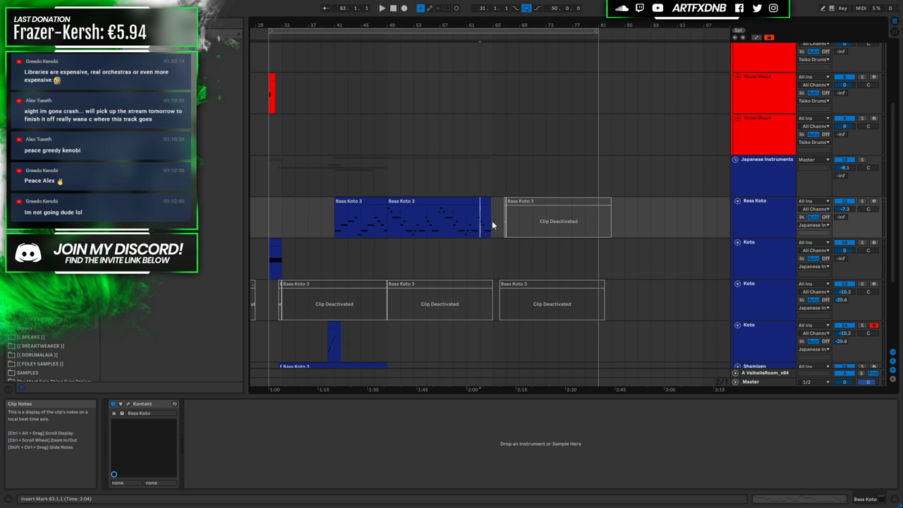
Fold all the instrument tracks inside the Japanese Instruments group
left_click(756, 206)
scroll(536, 164, "down", 4)
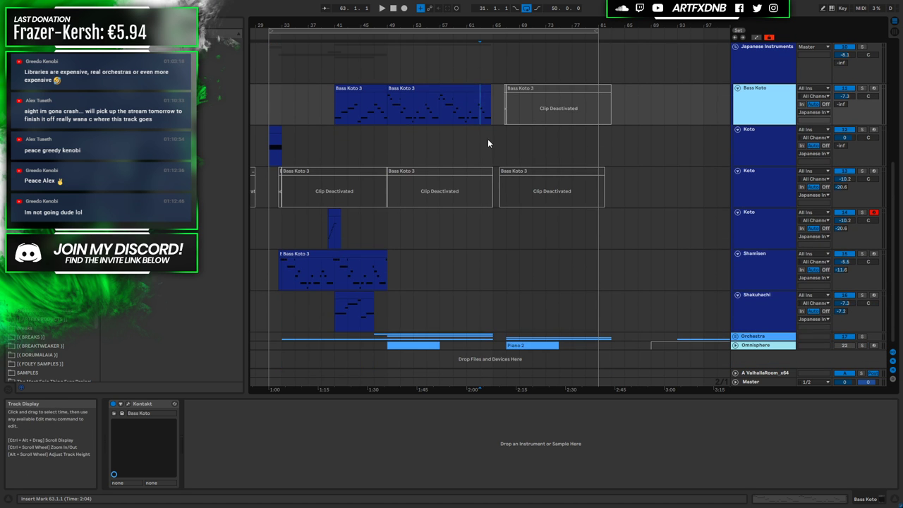
key("alt+u")
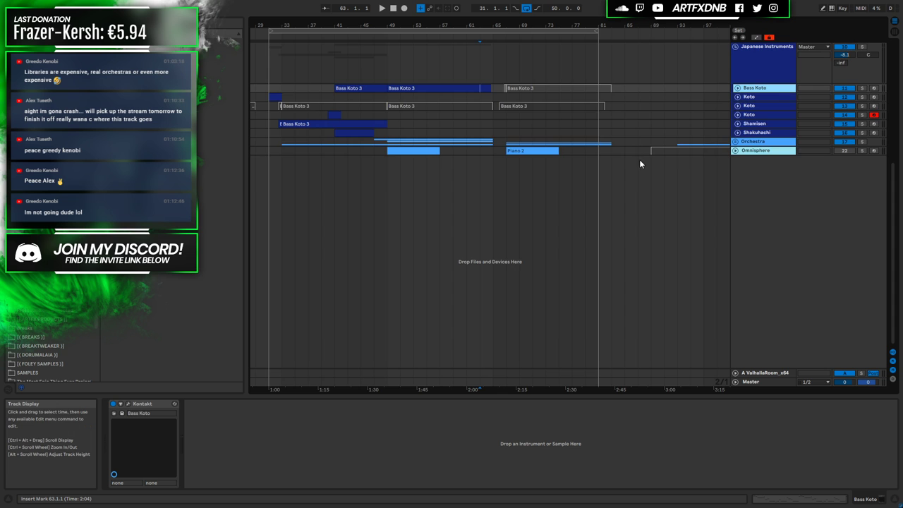
Extend the Taiko Wine Barrel clip before the gap so that it ends at 65.3.1
scroll(597, 101, "up", 8)
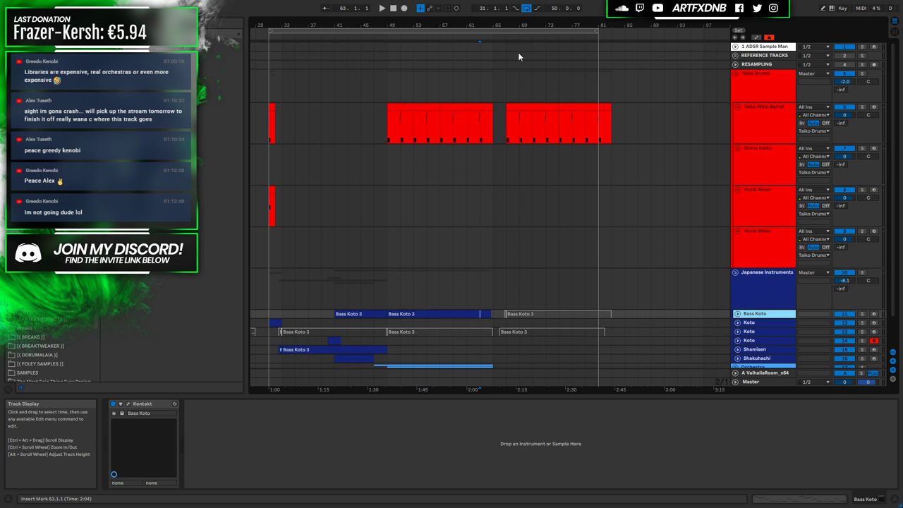
scroll(486, 43, "up", 5)
left_click(485, 107)
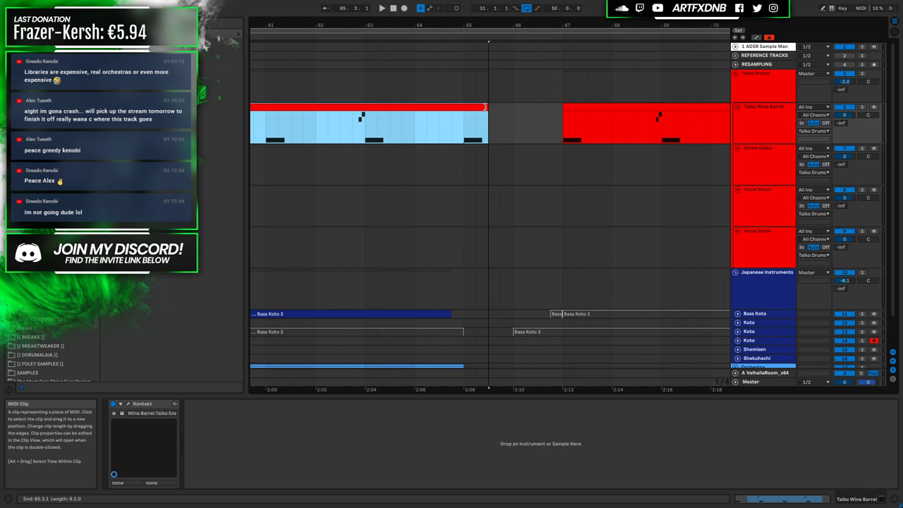
Play from 62.3.1 to check the extended Taiko Wine Barrel ending and the start of the next section
left_click(340, 120)
key("space")
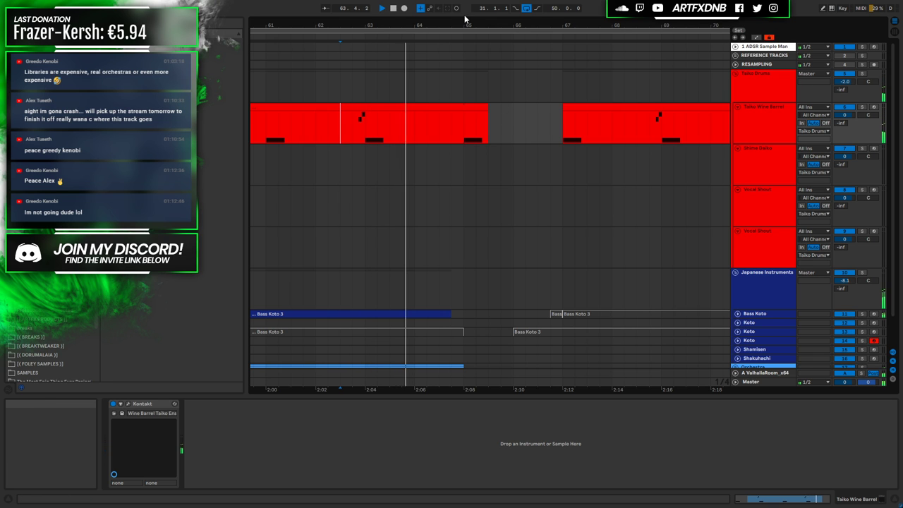
left_click_drag(467, 22, 470, 60)
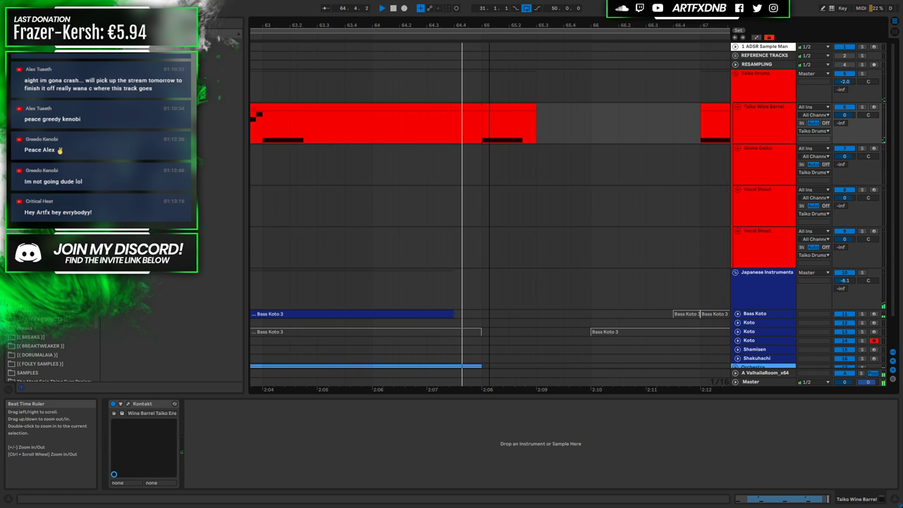
left_click_drag(469, 60, 500, 23)
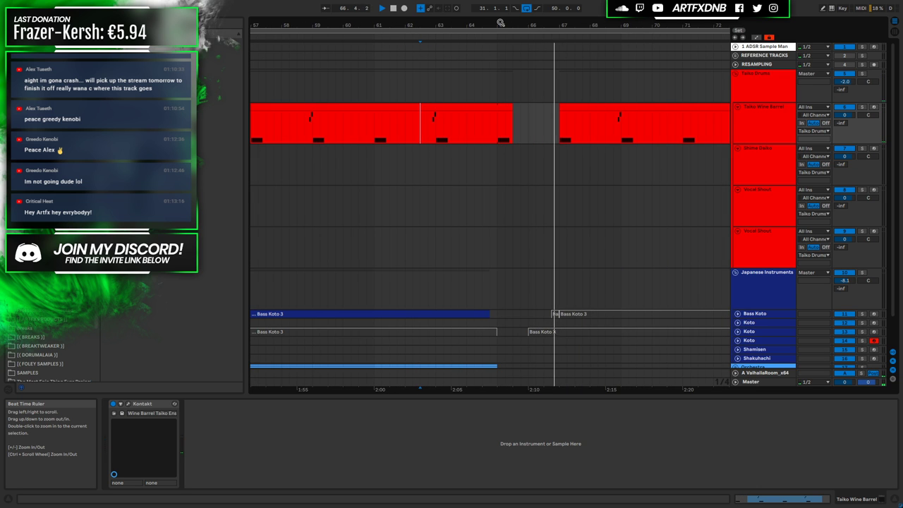
scroll(548, 149, "down", 1)
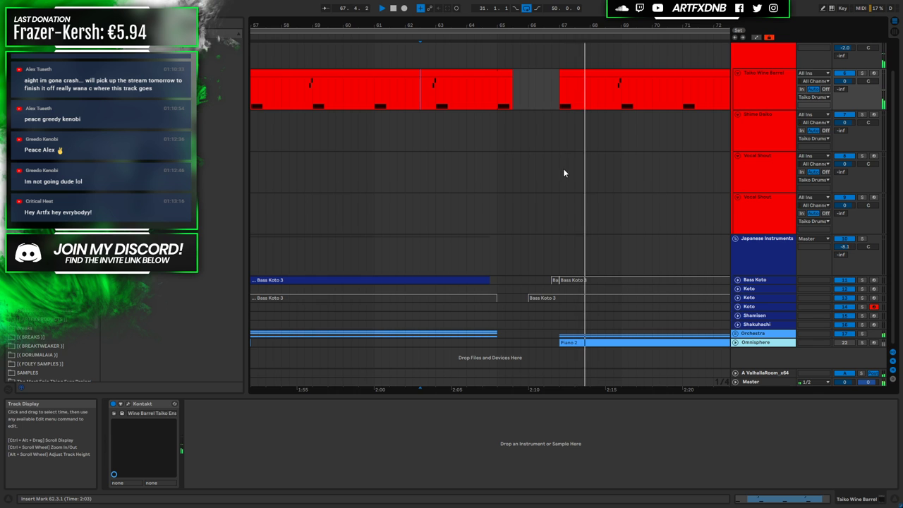
Unfold the Omnisphere track and the Orchestra group, and stop playback
left_click(735, 342)
scroll(616, 289, "down", 1)
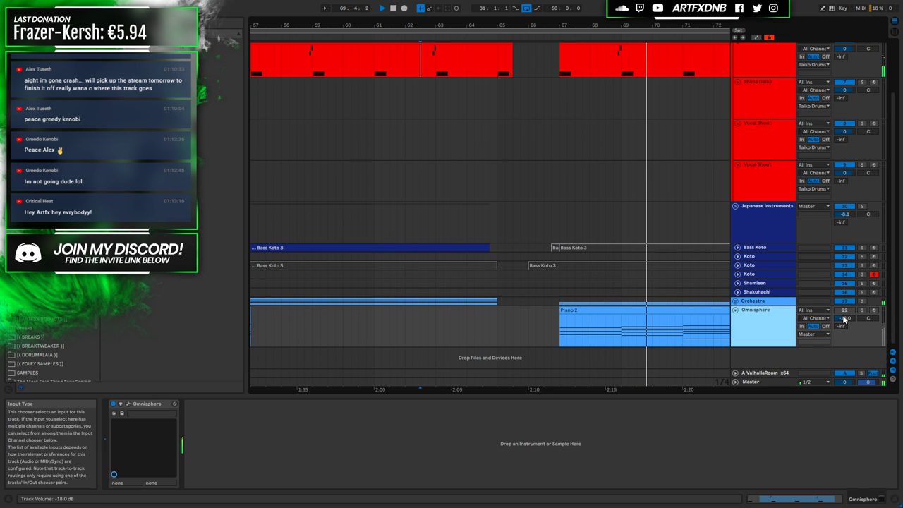
left_click(735, 301)
key("space")
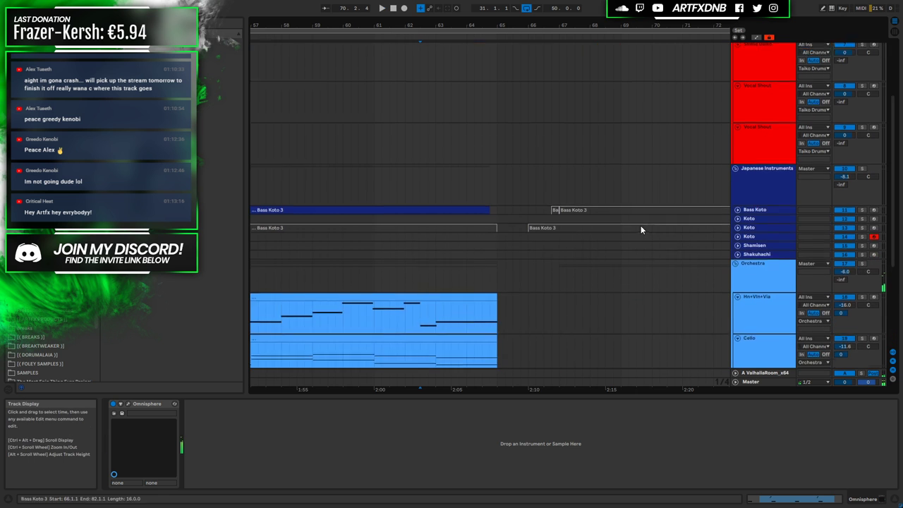
scroll(656, 187, "down", 4)
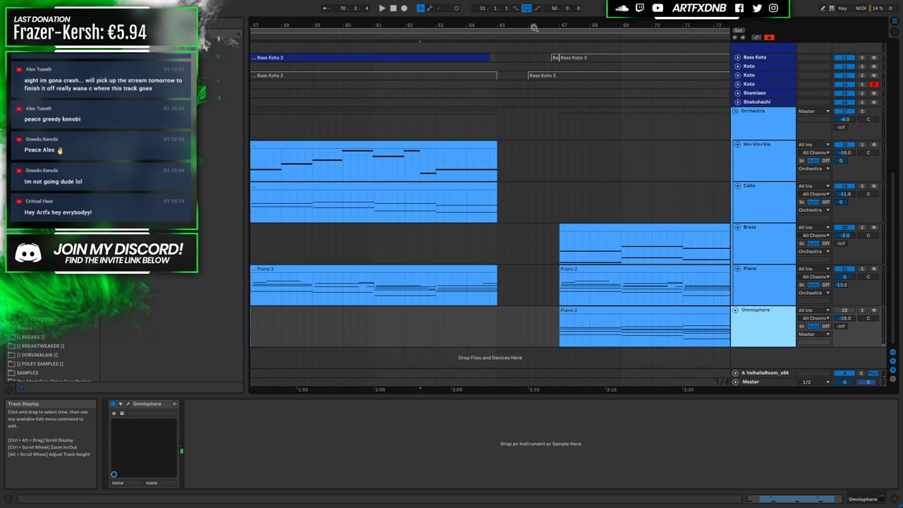
left_click_drag(513, 25, 513, 3)
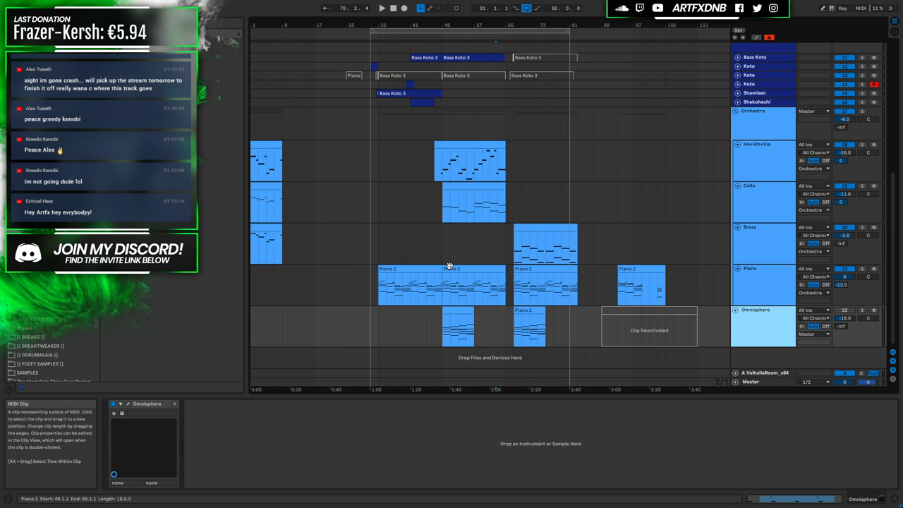
left_click_drag(457, 21, 452, 113)
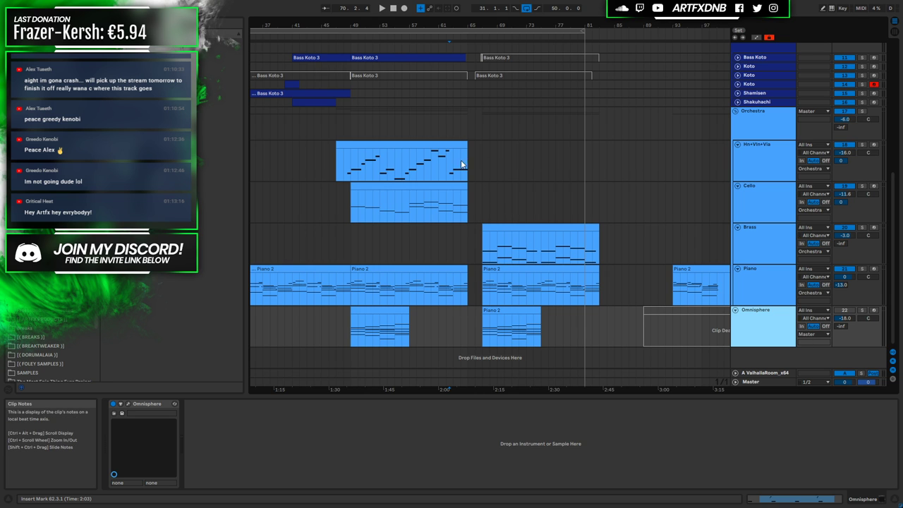
left_click_drag(466, 165, 469, 206)
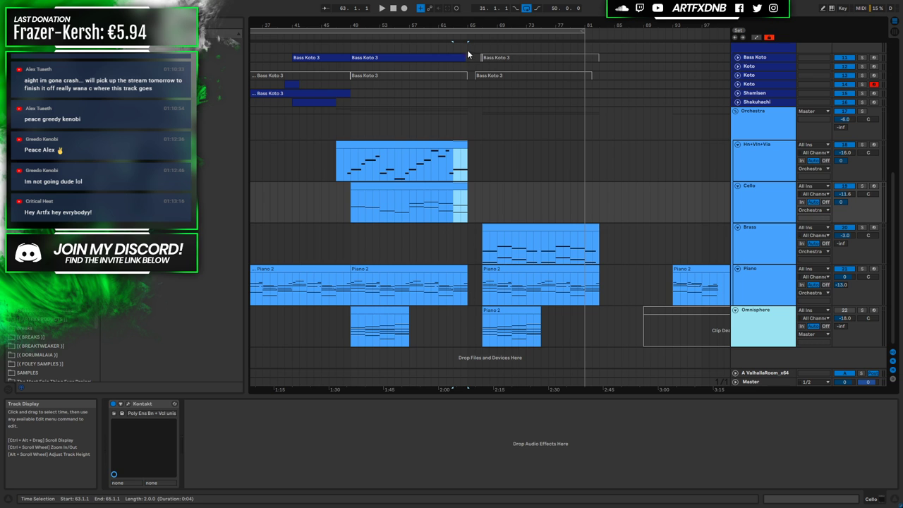
Solo the Brass track and play it from bar 67
left_click(479, 240)
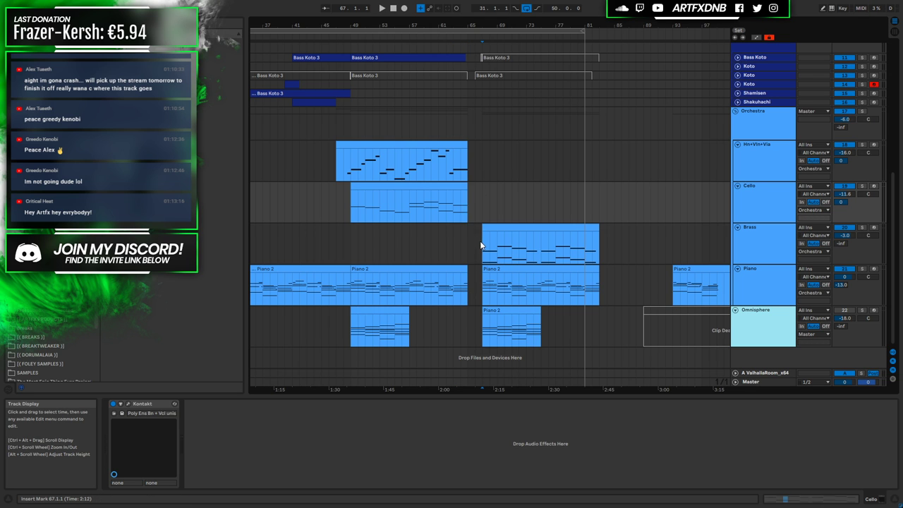
left_click_drag(839, 242, 840, 224)
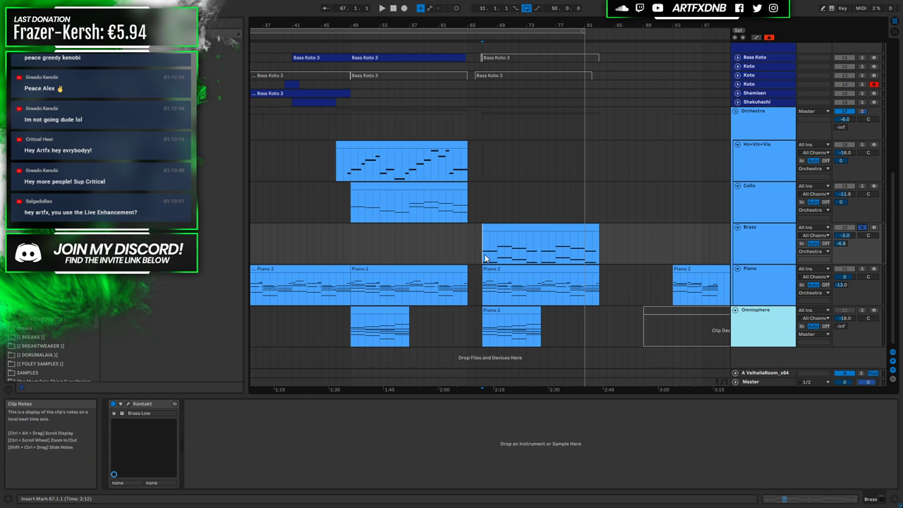
key("space")
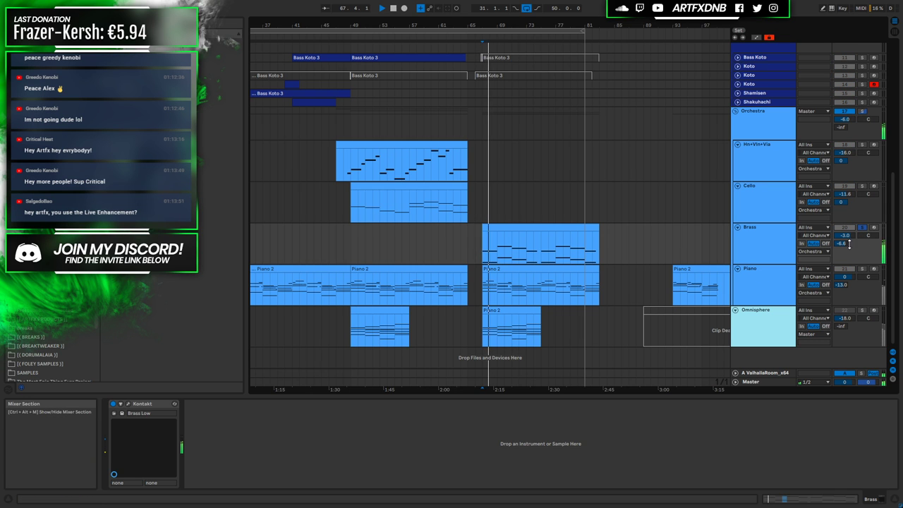
key("space")
Inspect the Brass clip's notes, unsolo the track and play the mix from bar 63
double_click(499, 226)
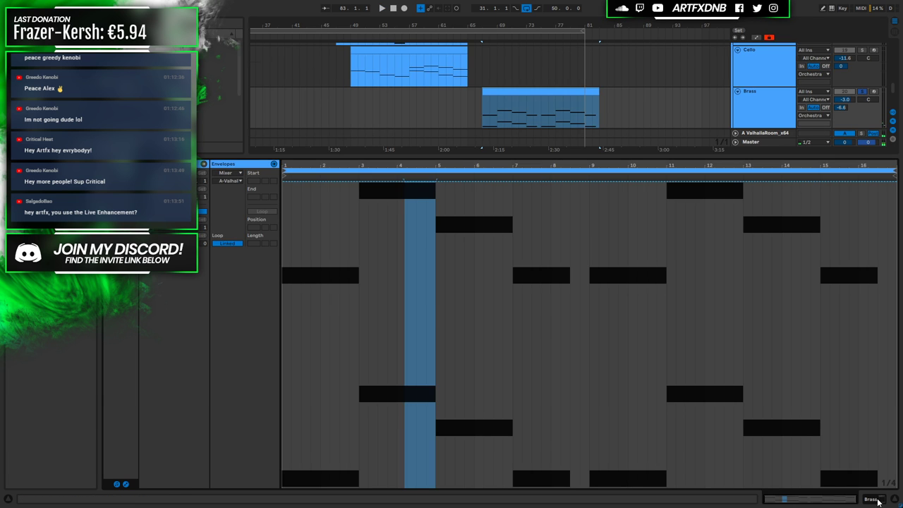
key("shift+Tab")
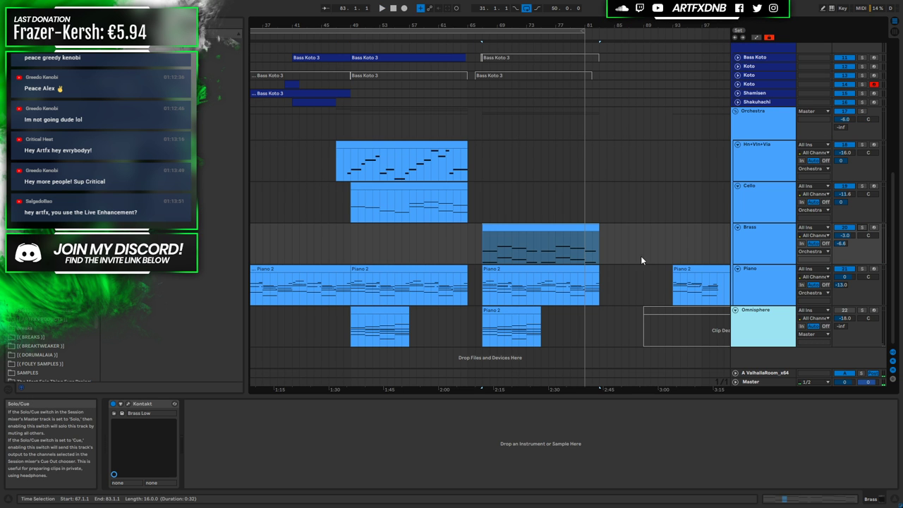
left_click(451, 247)
key("space")
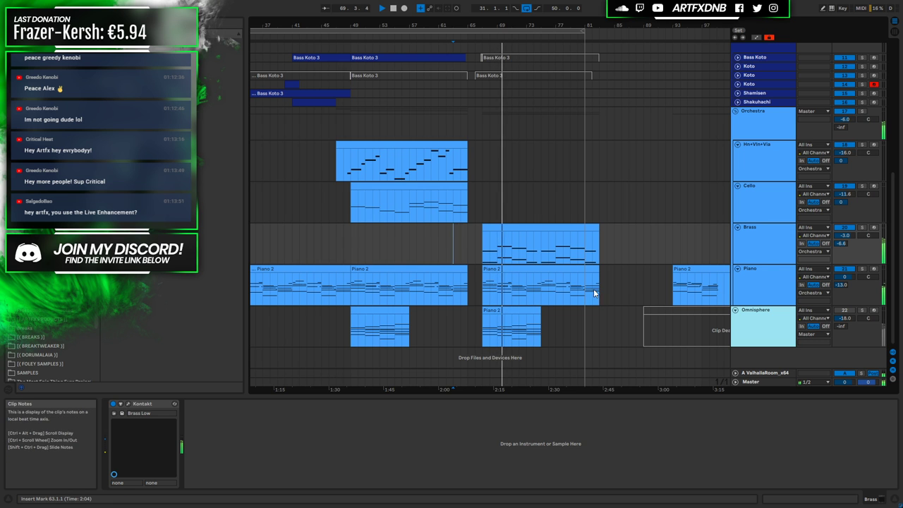
Copy the Cello clip from bar 49 to bar 67 and check the copy's modulation envelope
left_click_drag(439, 203, 551, 196)
double_click(516, 197)
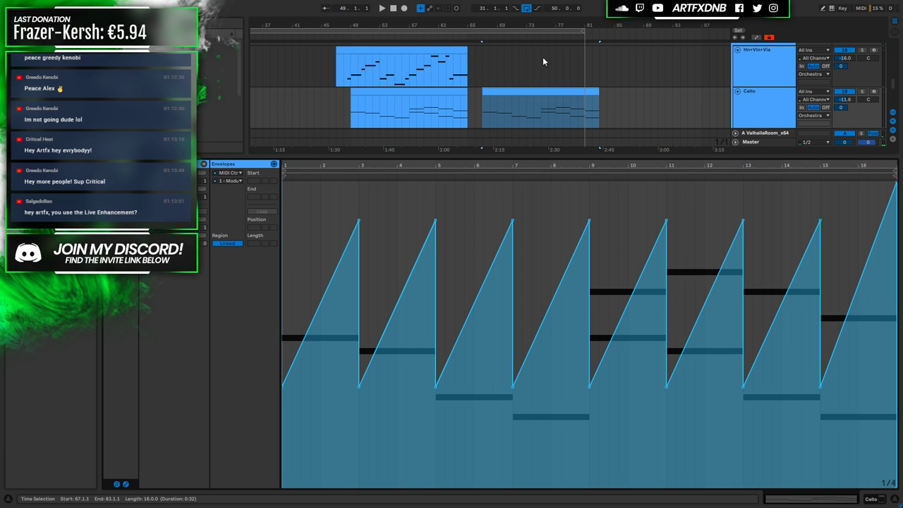
left_click(872, 499)
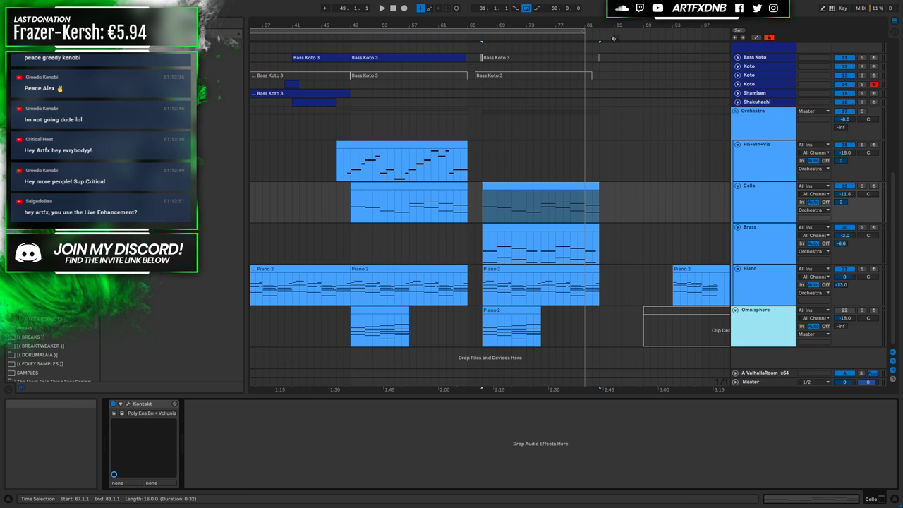
Insert a one-bar clip at bar 66 on the Cello track and add a one-bar C2 note, showing the copied clip's notes alongside
left_click(478, 211)
left_click(484, 189)
left_click(477, 194)
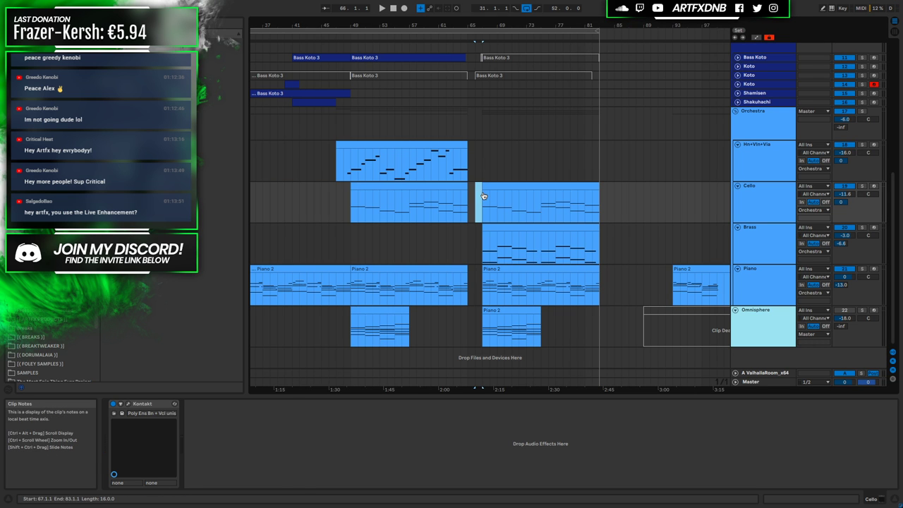
double_click(482, 192)
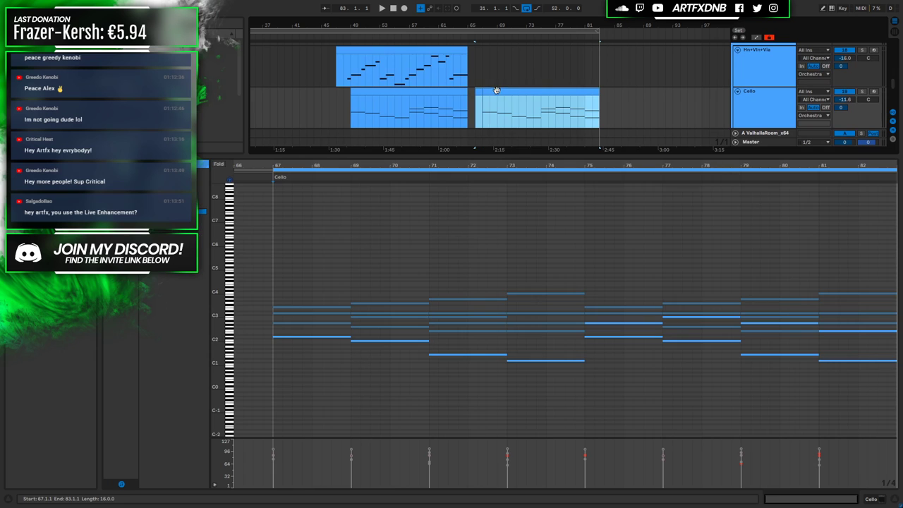
left_click(254, 342)
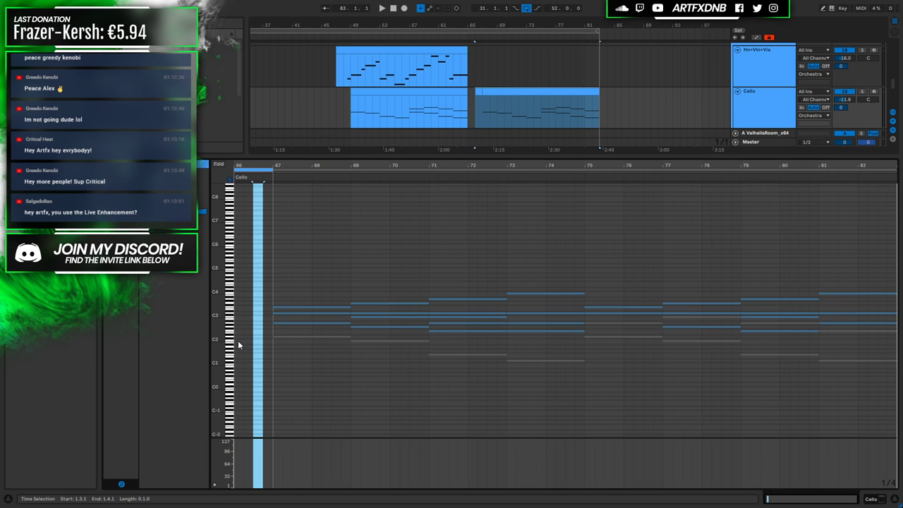
left_click(238, 340)
double_click(236, 341)
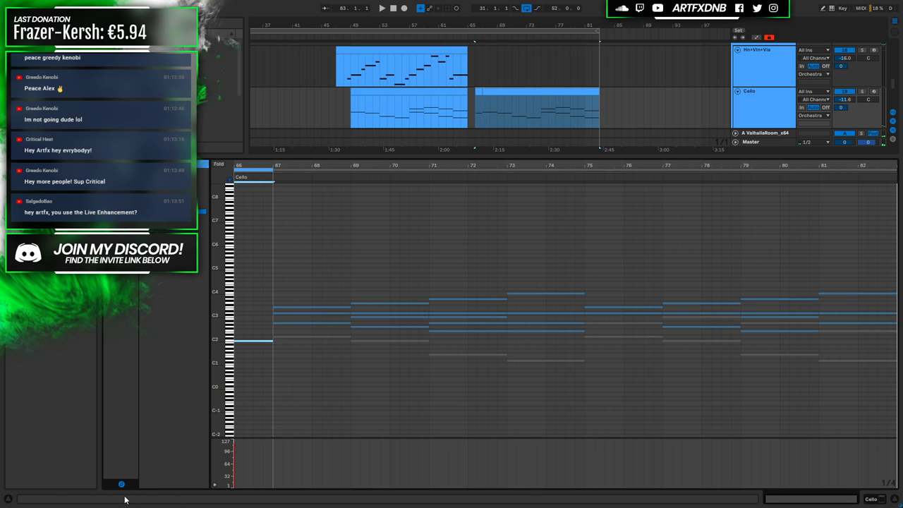
Draw a modulation envelope in the one-bar Cello clip that peaks at 1.4 and falls to about 35 at the end
left_click(121, 485)
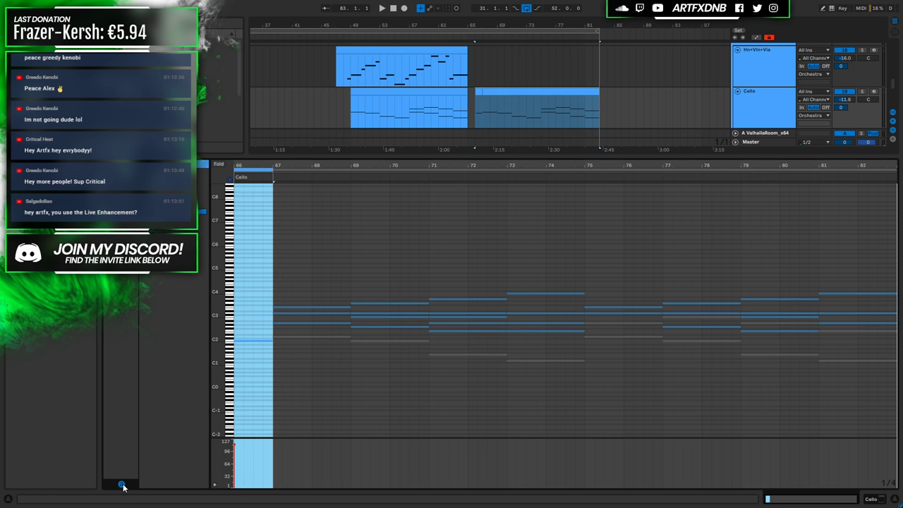
key("ctrl+j")
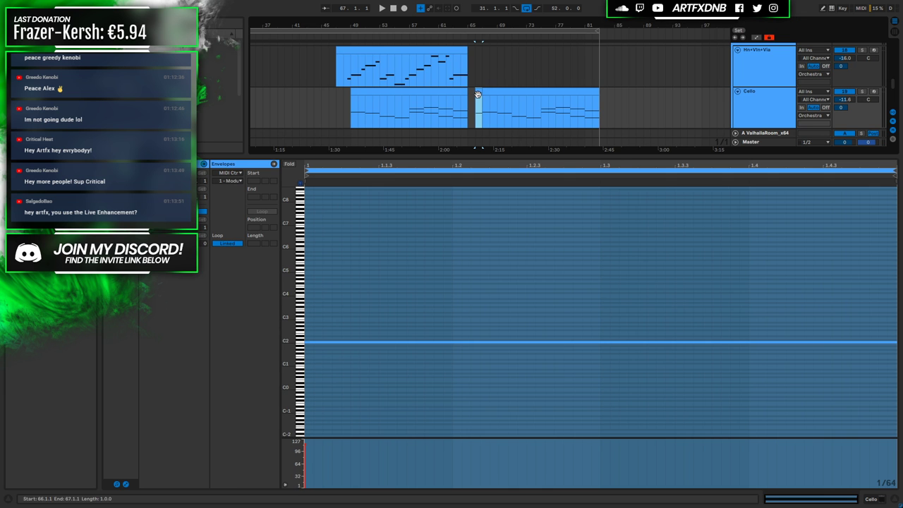
left_click(126, 485)
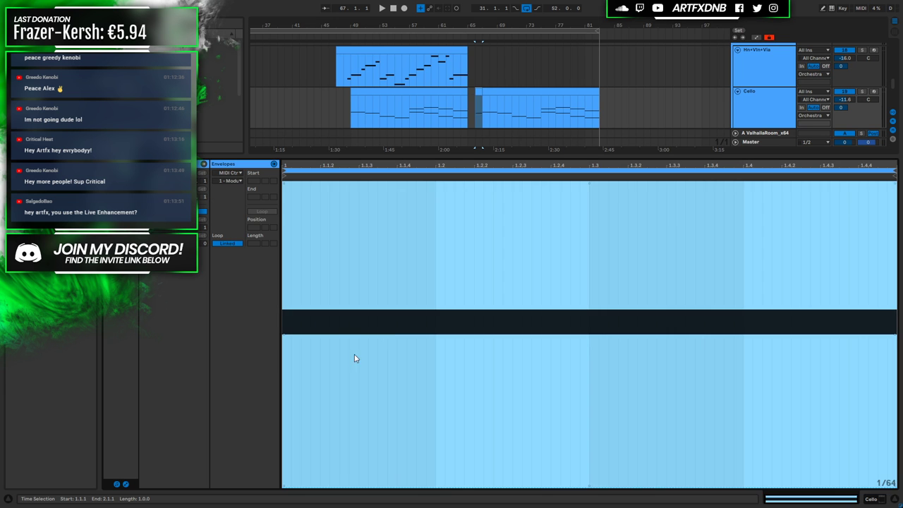
left_click(356, 355)
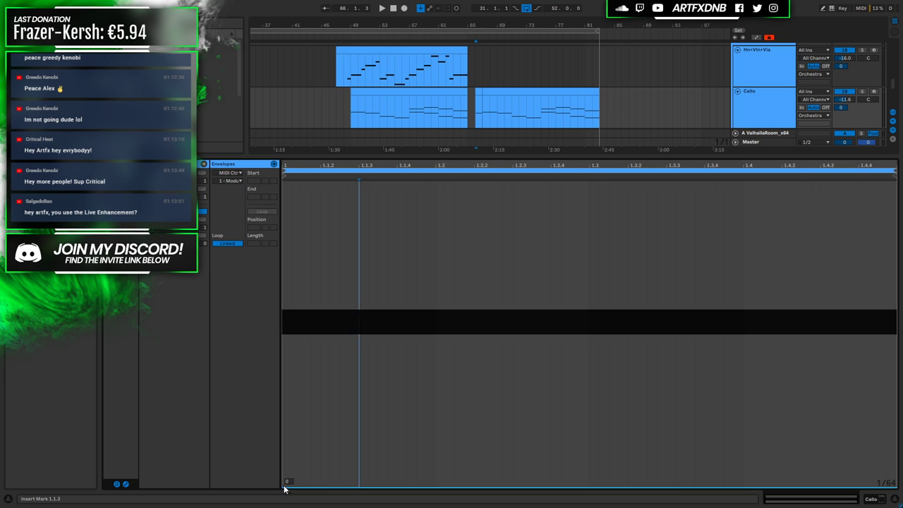
left_click_drag(284, 486, 743, 196)
left_click_drag(887, 196, 895, 401)
Audition the Cello lead-in and reshape its modulation envelope to rise from 0 at 1.3 to 118 at 1.4.3
key("space")
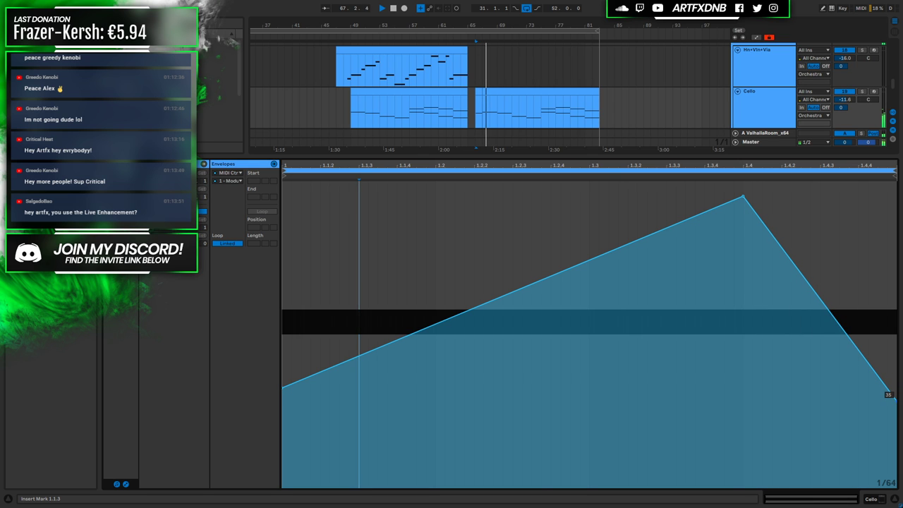
left_click_drag(284, 387, 590, 486)
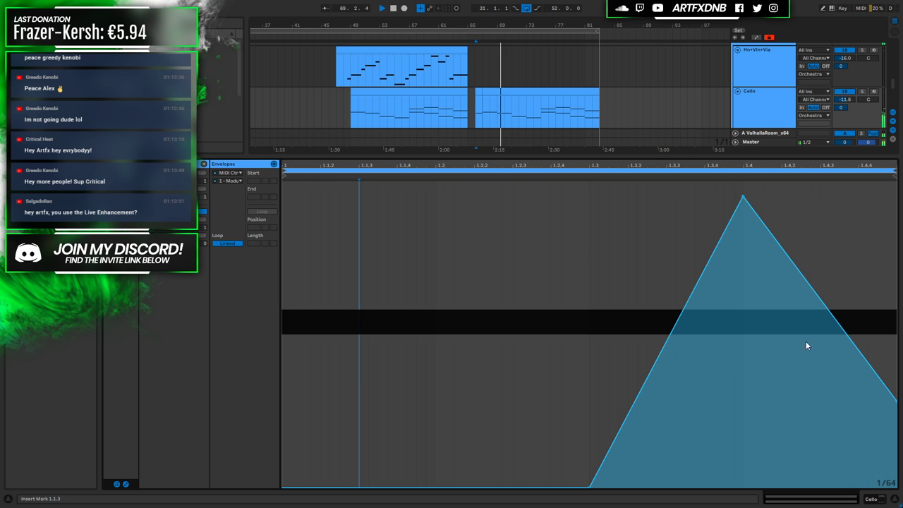
left_click_drag(743, 199, 829, 203)
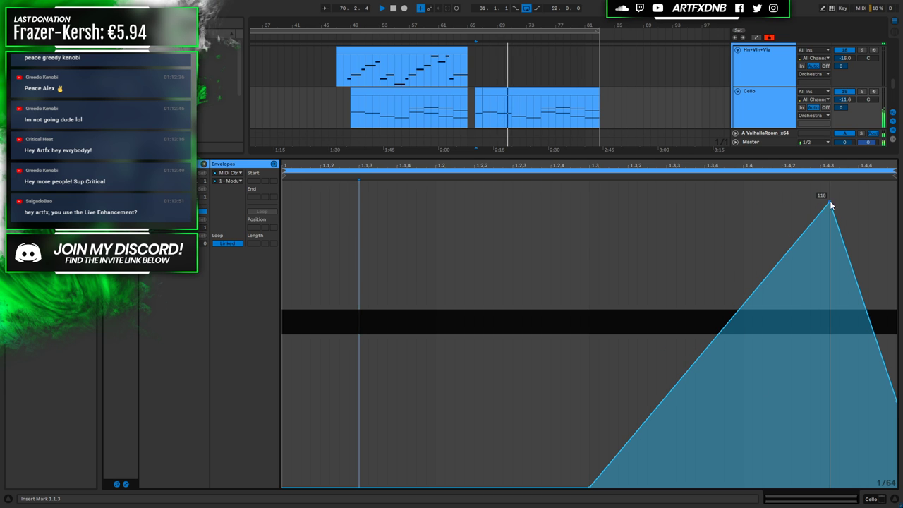
Trim the C2 note in the one-bar Cello clip to start at 1.3 and audition the transition into bar 67
left_click(126, 485)
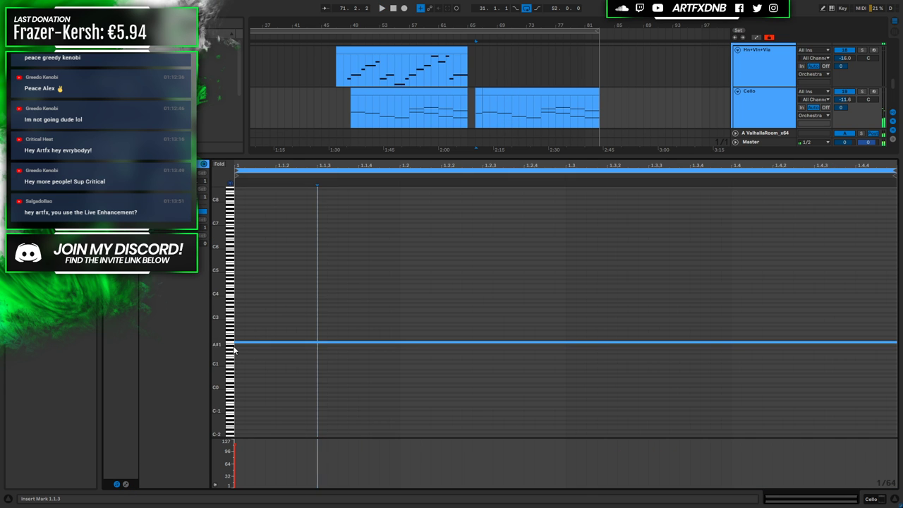
left_click_drag(235, 346, 566, 344)
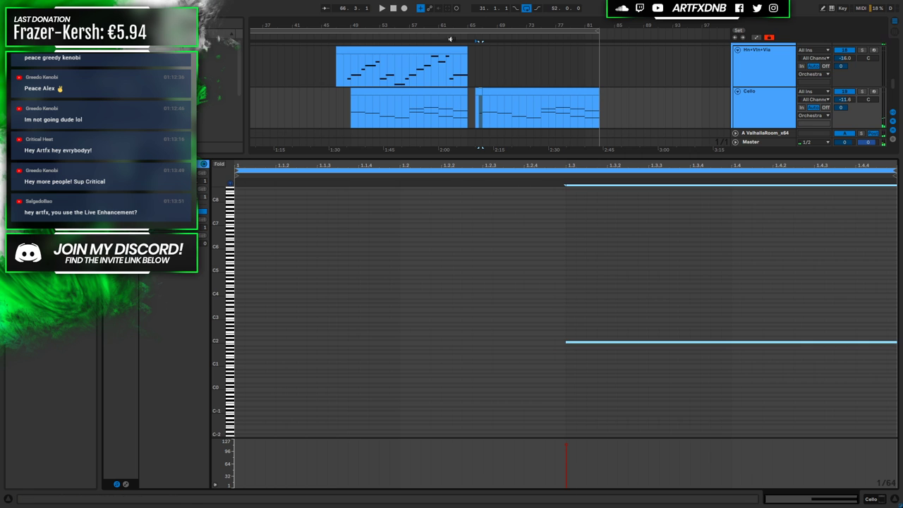
left_click(467, 118)
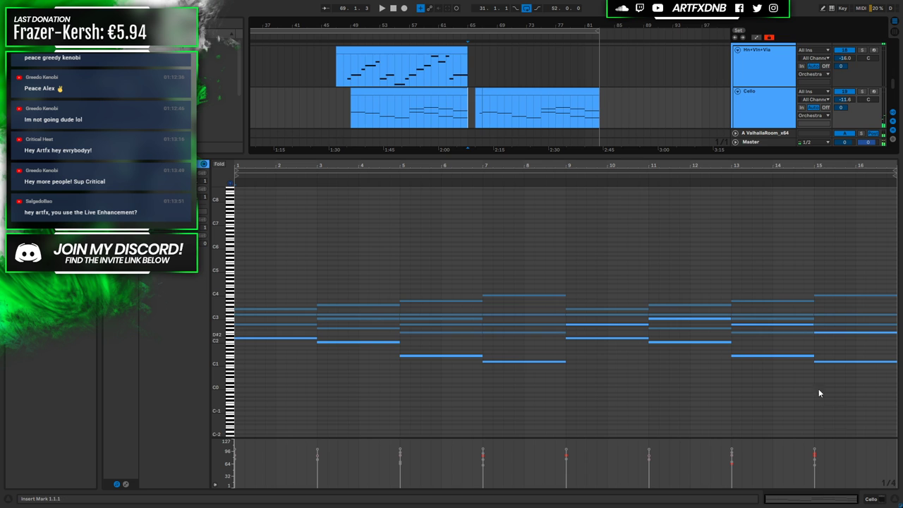
key("shift+Tab")
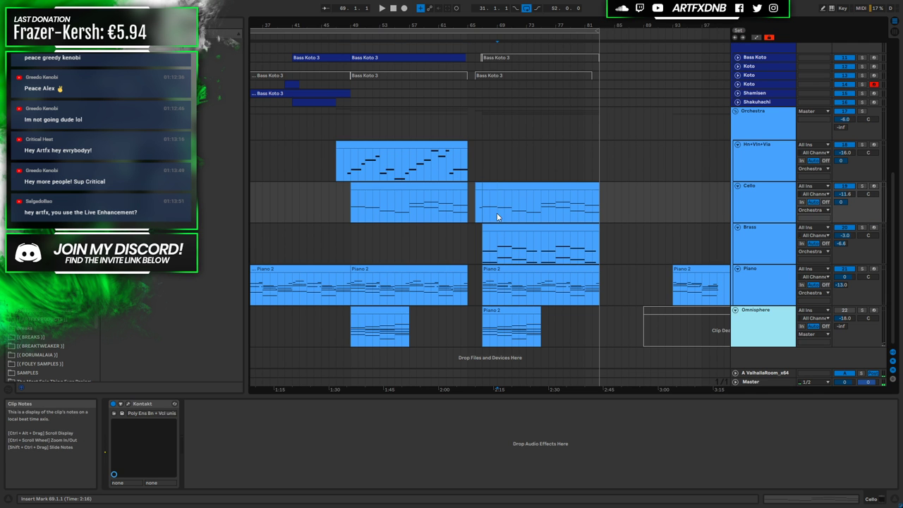
Open the Brass clip's notes and lower the octave pair at clip bar 3 to C1 and C2
left_click(500, 237)
key("shift+Tab")
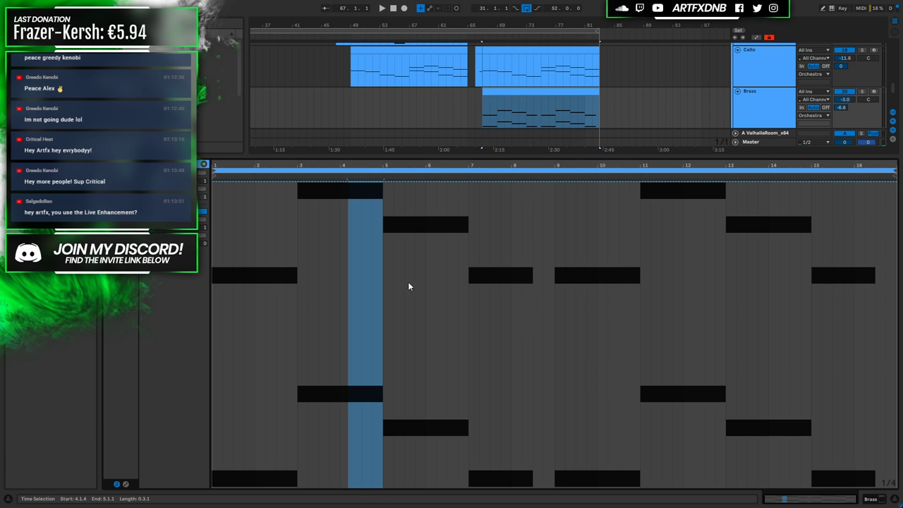
left_click(126, 484)
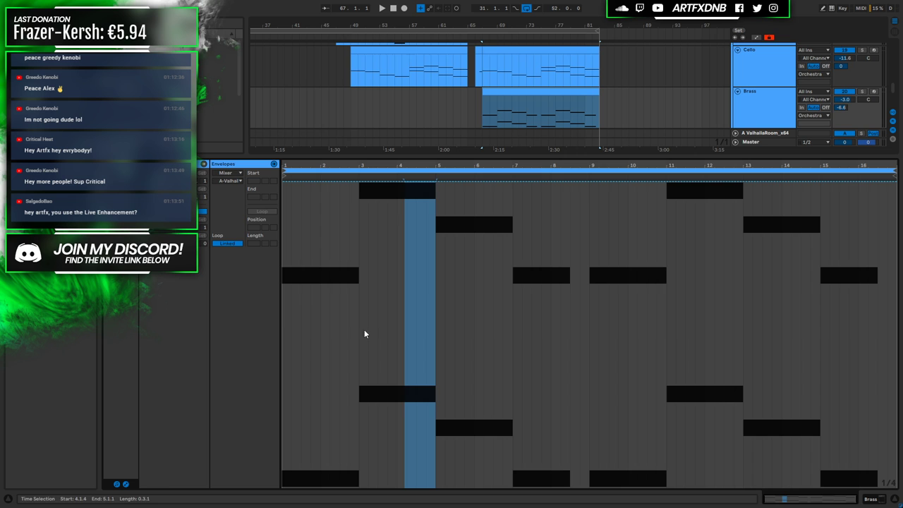
left_click(127, 483)
left_click_drag(365, 253, 334, 375)
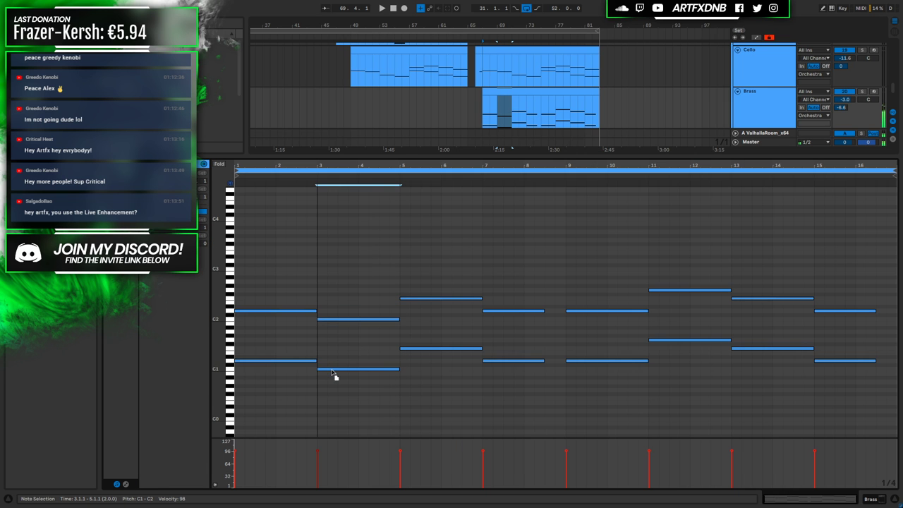
left_click_drag(446, 268, 422, 353)
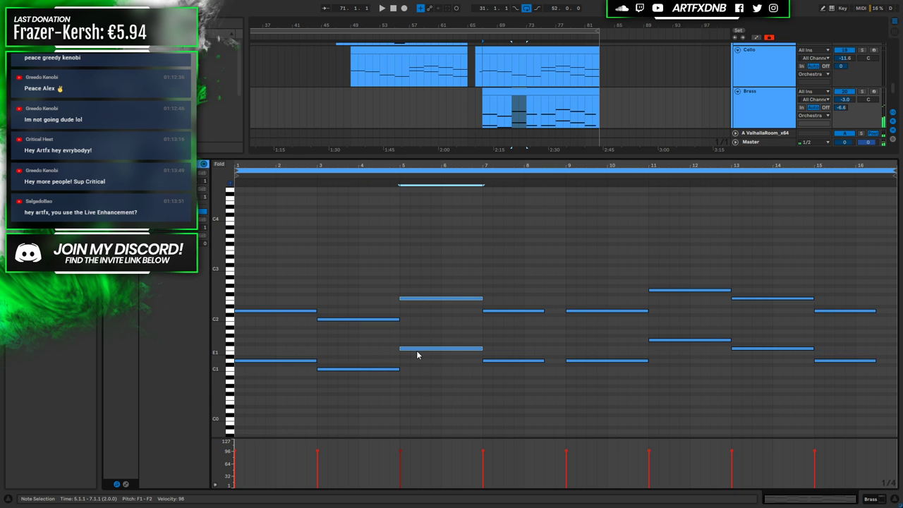
left_click_drag(501, 268, 497, 389)
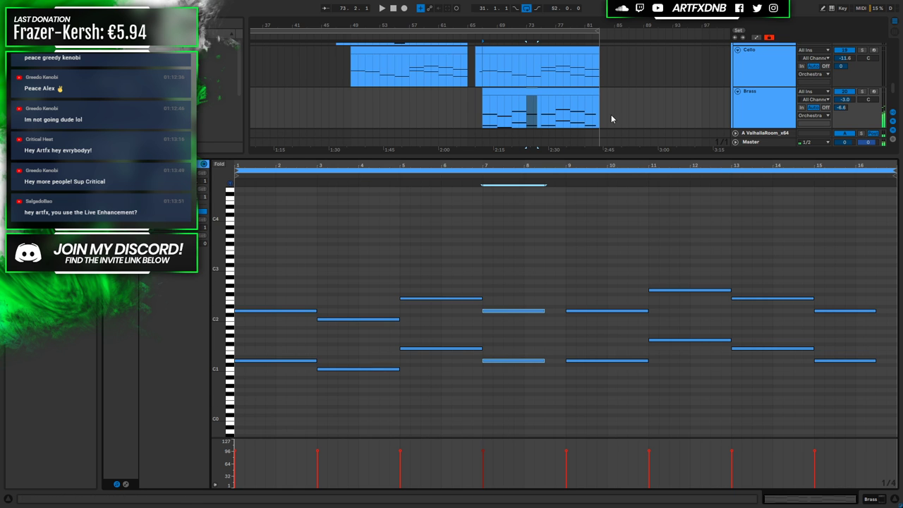
Audition the Brass part from bar 67 and raise the upper note at clip bar 3 to G2
left_click(483, 122)
key("space")
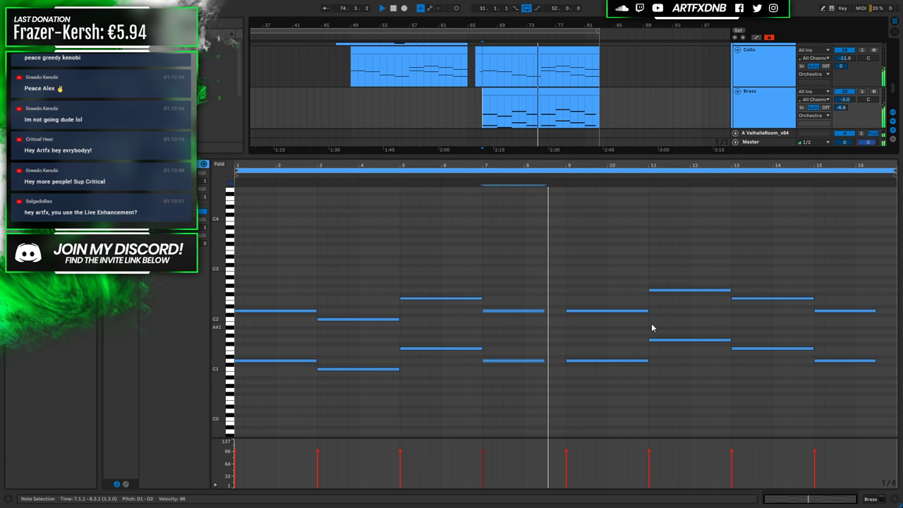
left_click(704, 351)
left_click(350, 321)
left_click(351, 295)
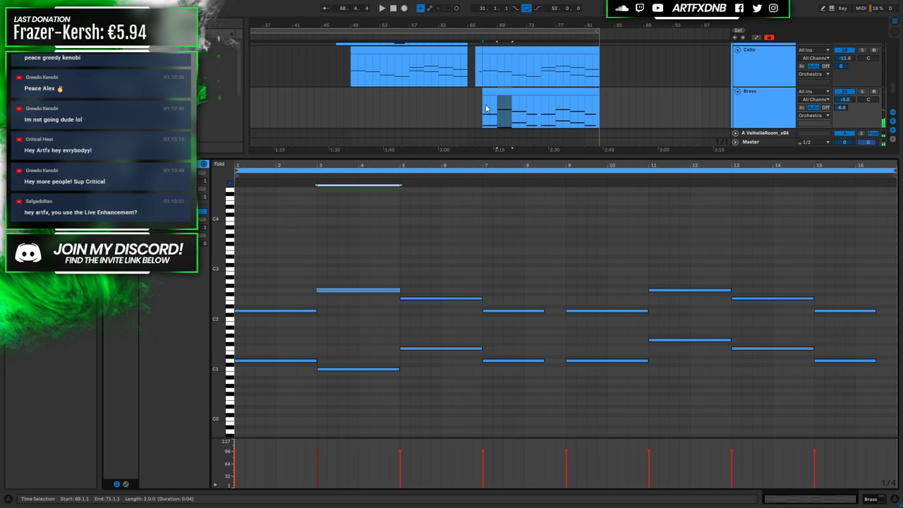
key("space")
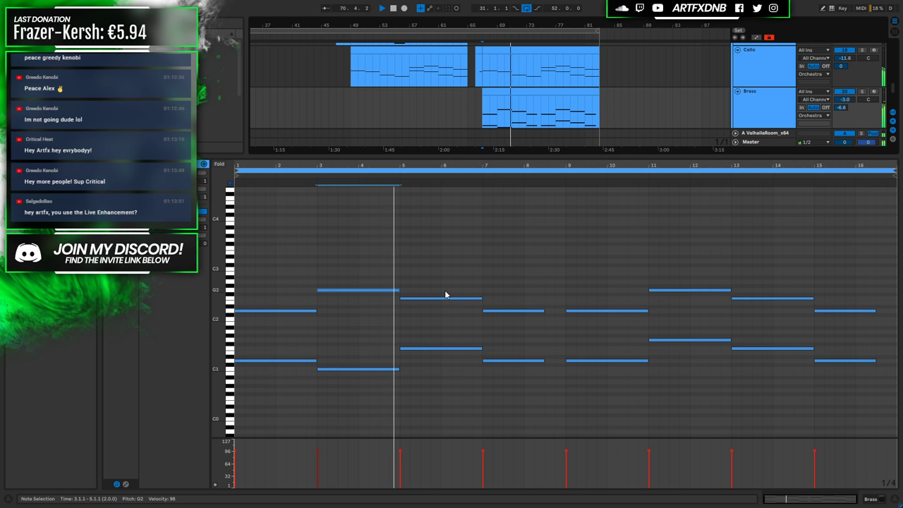
Raise the upper Brass notes at clip bar 5 to A2 and clip bar 7 to F2, auditioning each change
left_click(423, 302)
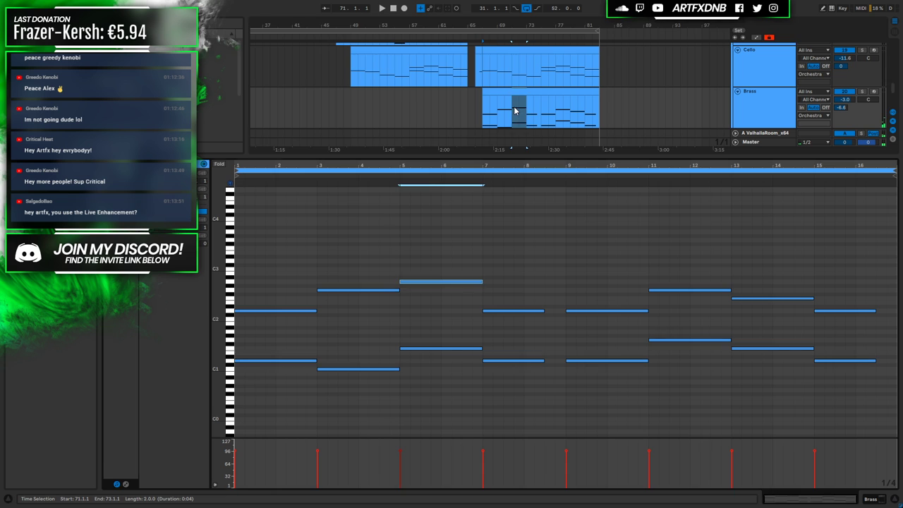
key("space")
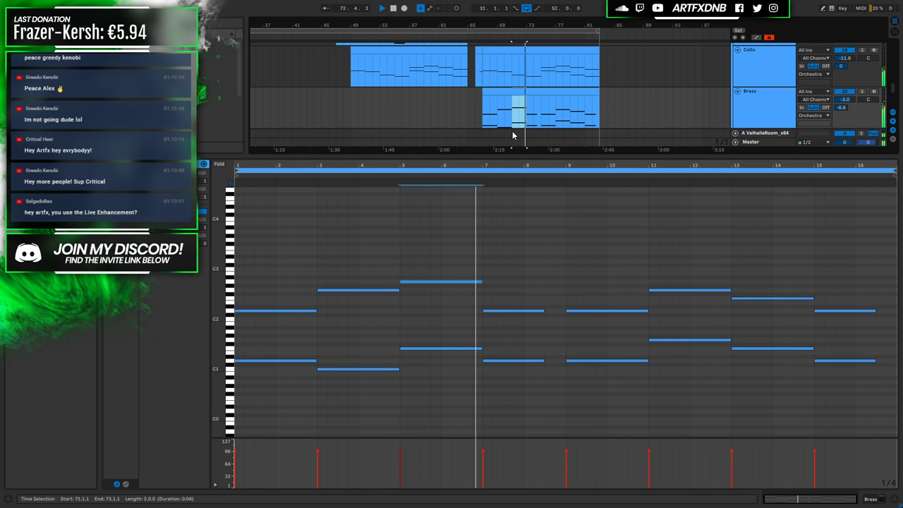
left_click(498, 311)
key("space")
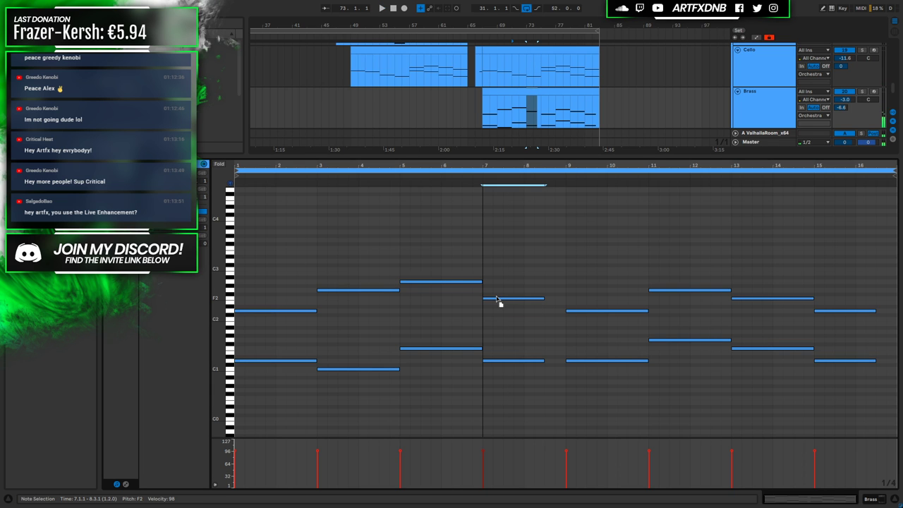
left_click(529, 121)
key("space")
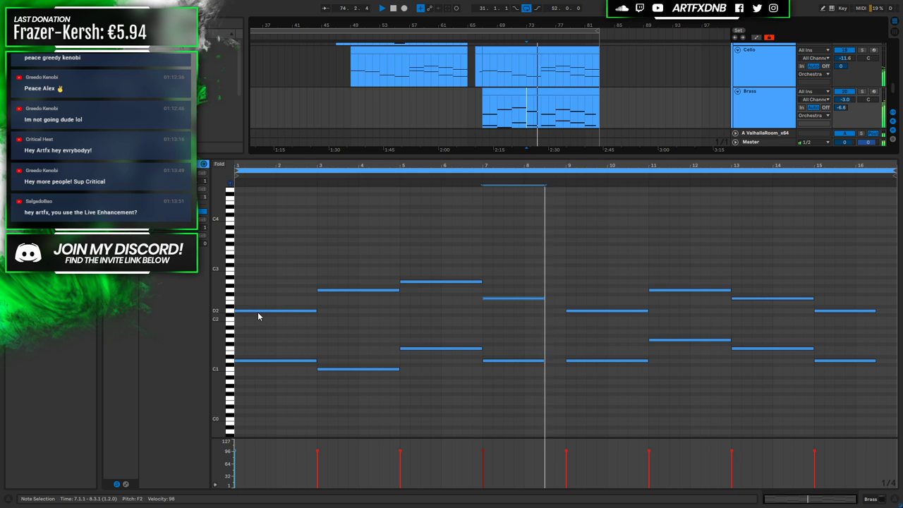
key("space")
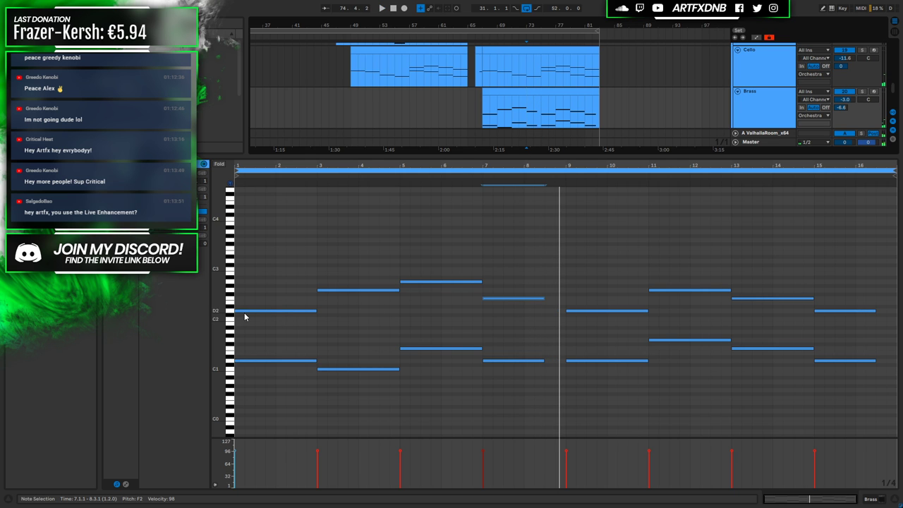
Try the first upper Brass note at F2 during playback and return it to D2
left_click_drag(251, 312, 252, 300)
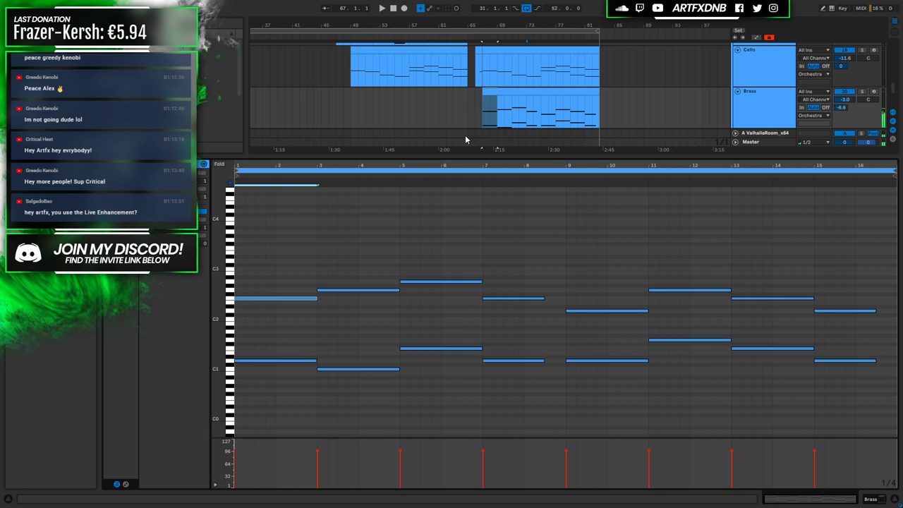
left_click(482, 110)
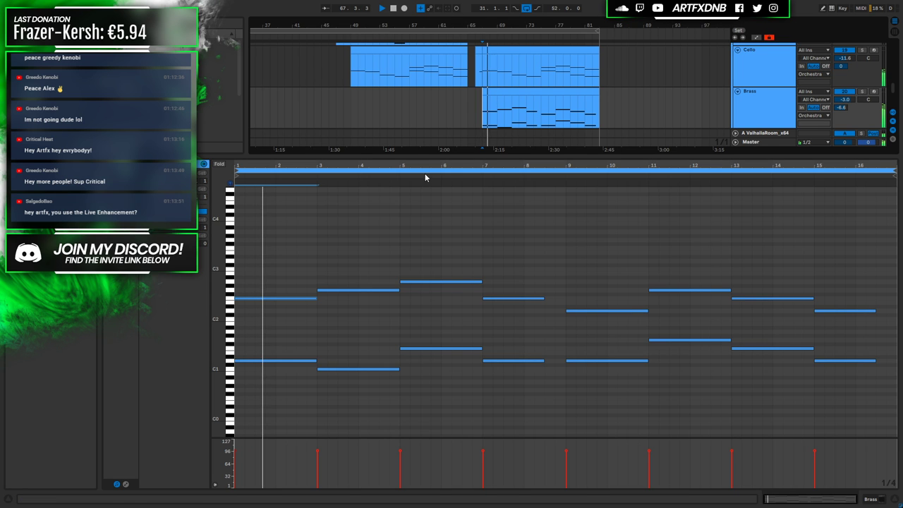
key("space")
left_click_drag(300, 300, 299, 312)
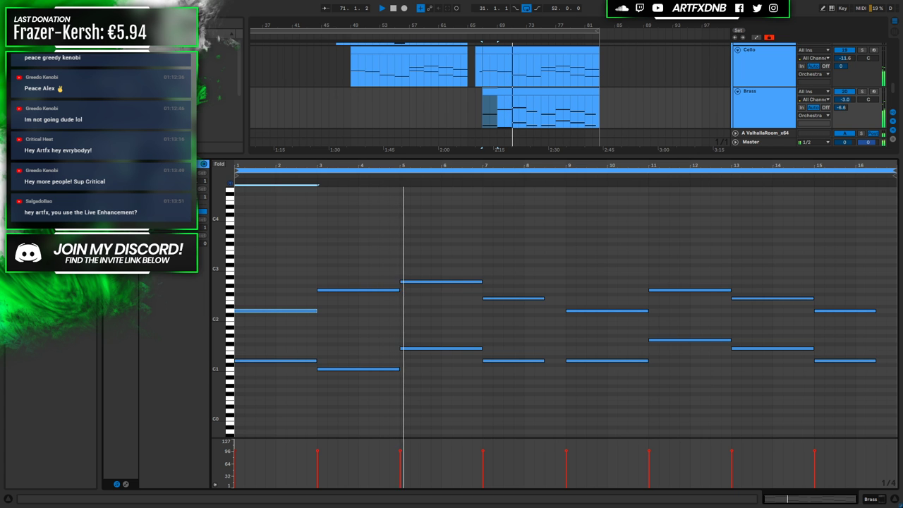
Add low hits at bars 68, 70, 72 and 74 in the Taiko Wine Barrel clip and play from bar 66
left_click(813, 369)
key("shift+Tab")
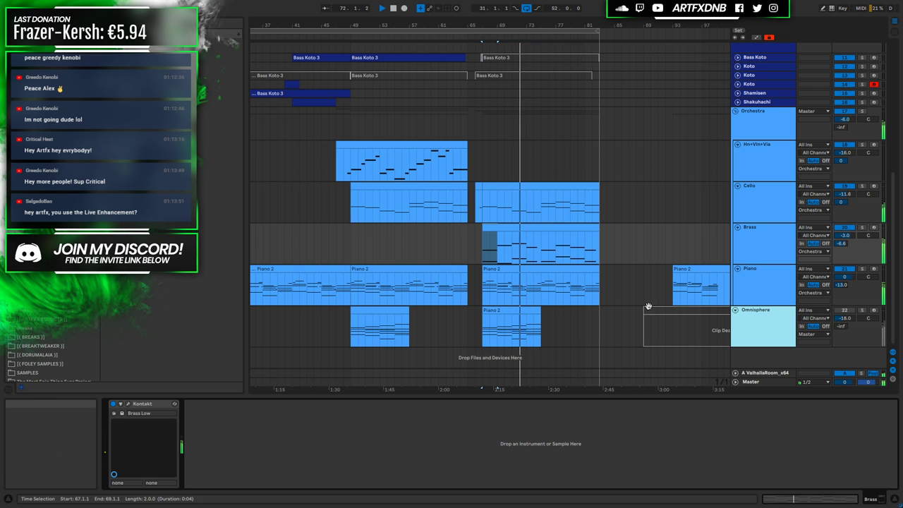
scroll(484, 162, "up", 5, "ctrl")
scroll(484, 162, "up", 2)
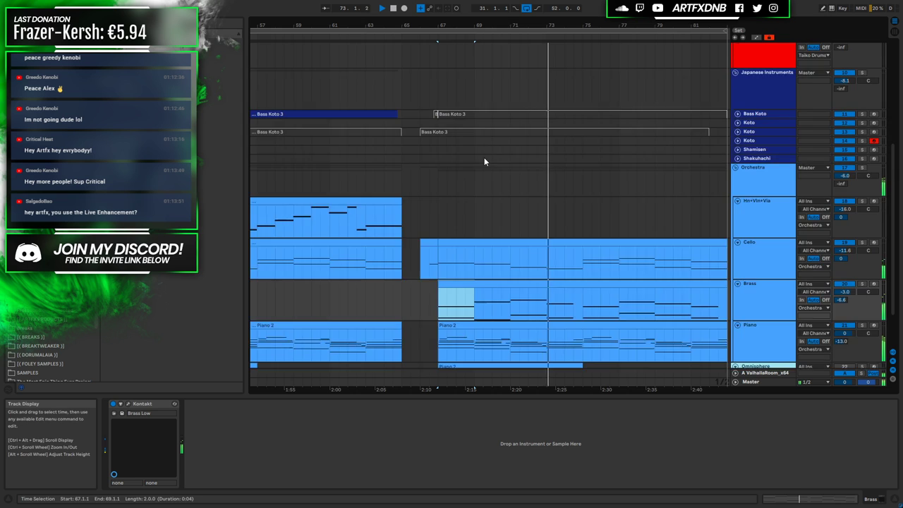
scroll(484, 158, "up", 7)
key("space")
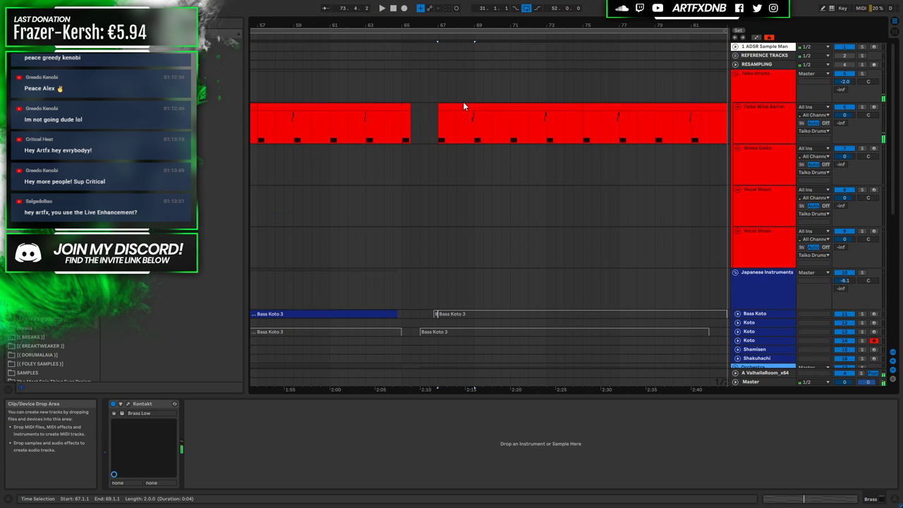
double_click(463, 106)
left_click(333, 288)
left_click_drag(481, 251, 846, 356)
key("0")
left_click(420, 104)
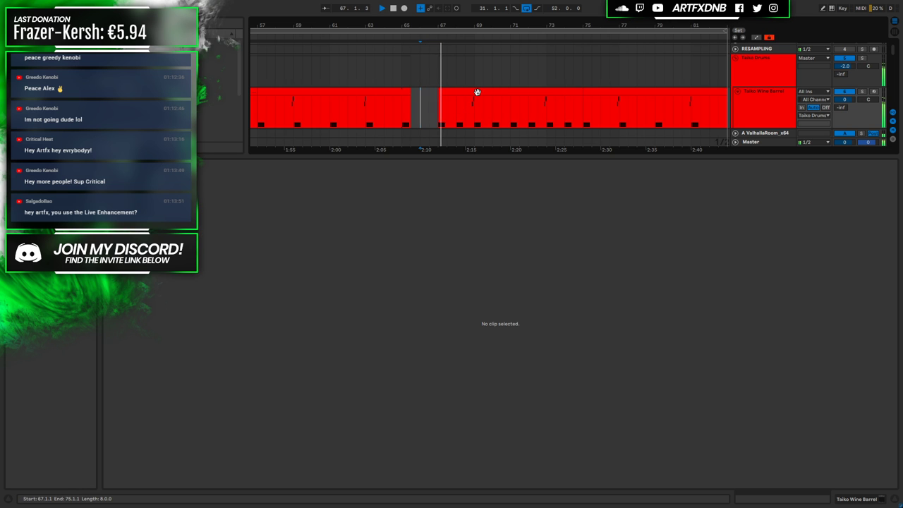
In the Taiko Wine Barrel clip at bar 67, add D3 hits at 1.2.3 and 1.4.1, with the second ending at clip bar 2
left_click(477, 92)
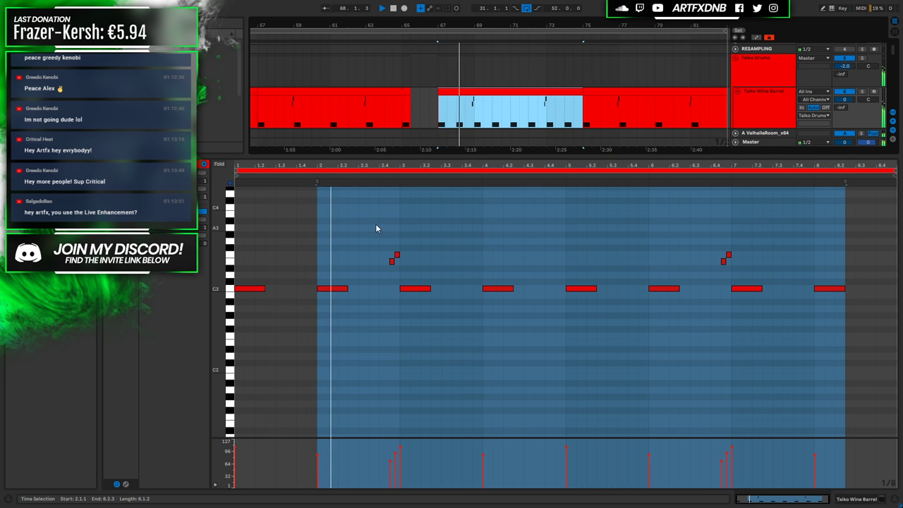
left_click(317, 311)
key("space")
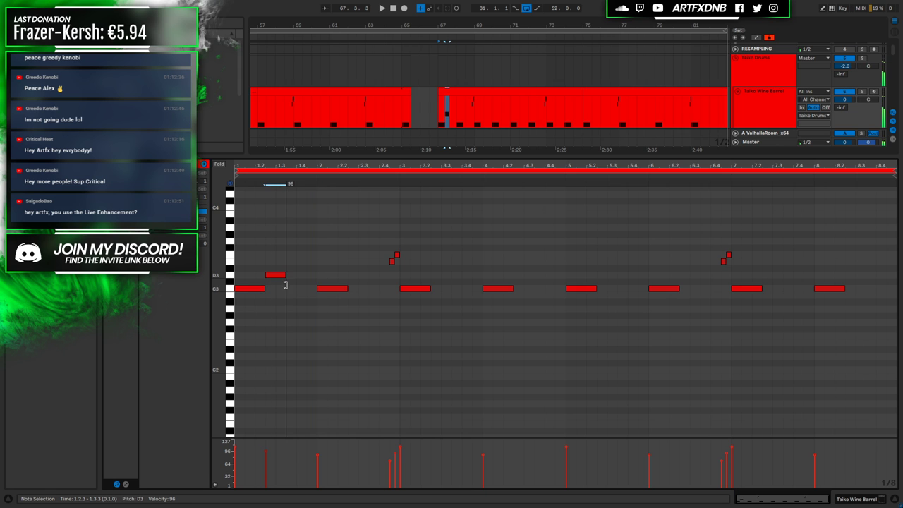
left_click_drag(283, 291, 286, 282)
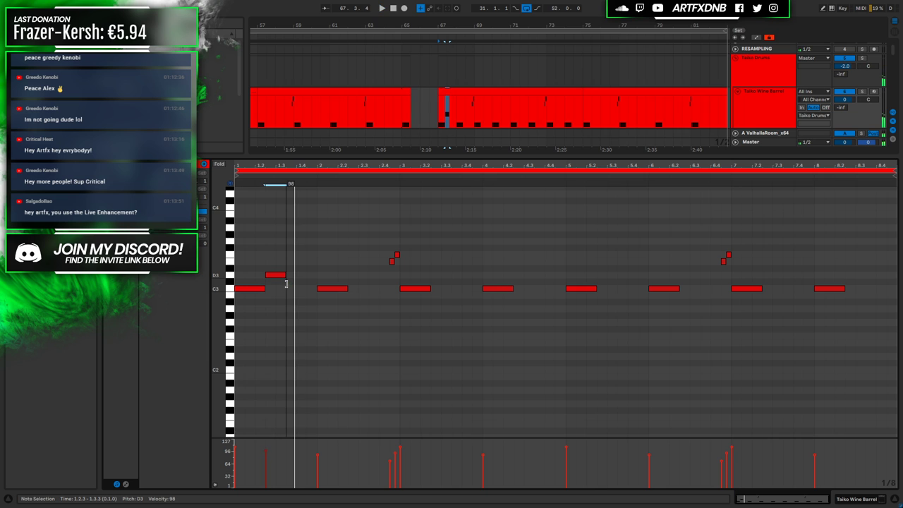
left_click(276, 276)
left_click_drag(284, 278, 315, 267)
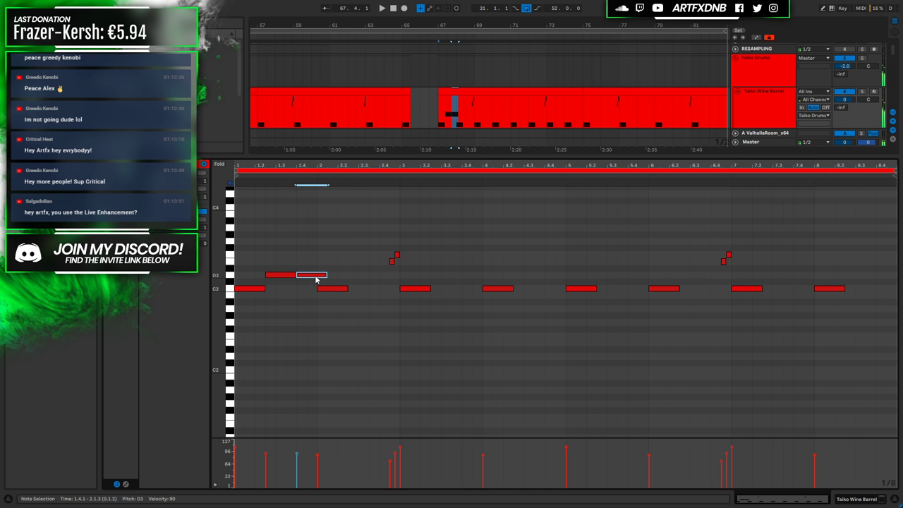
left_click_drag(326, 275, 318, 272)
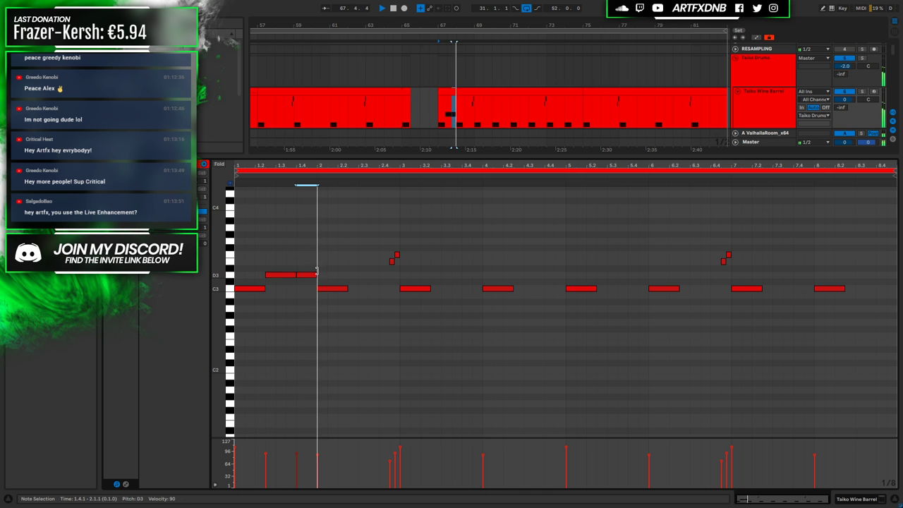
Add an E3 hit at 1.4.3, an F3 hit at 2.2.3 and a D3 hit from 2.3.3 to 2.4.3, auditioning the pattern
double_click(310, 261)
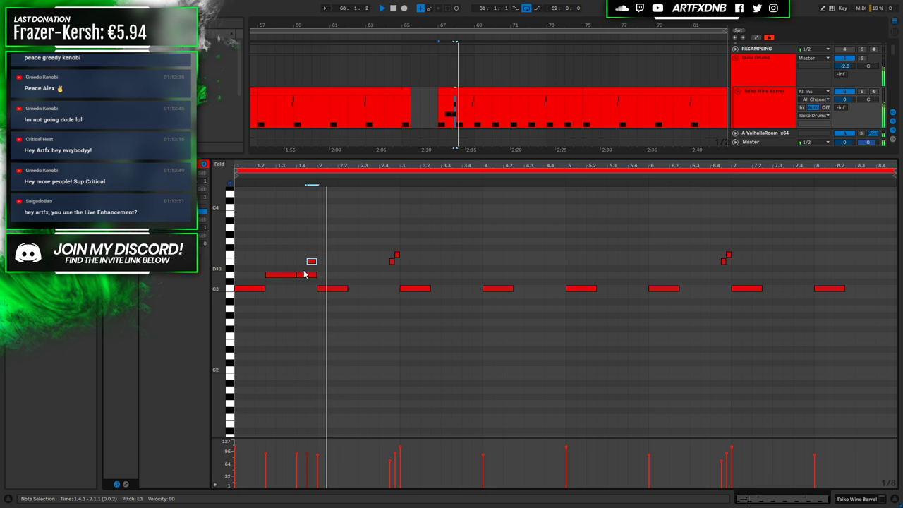
double_click(352, 276)
left_click_drag(362, 265, 383, 271)
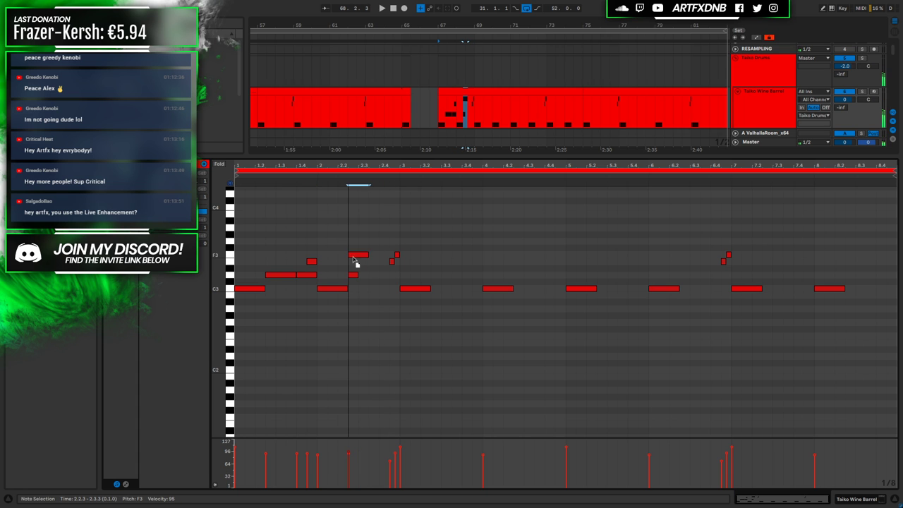
key("space")
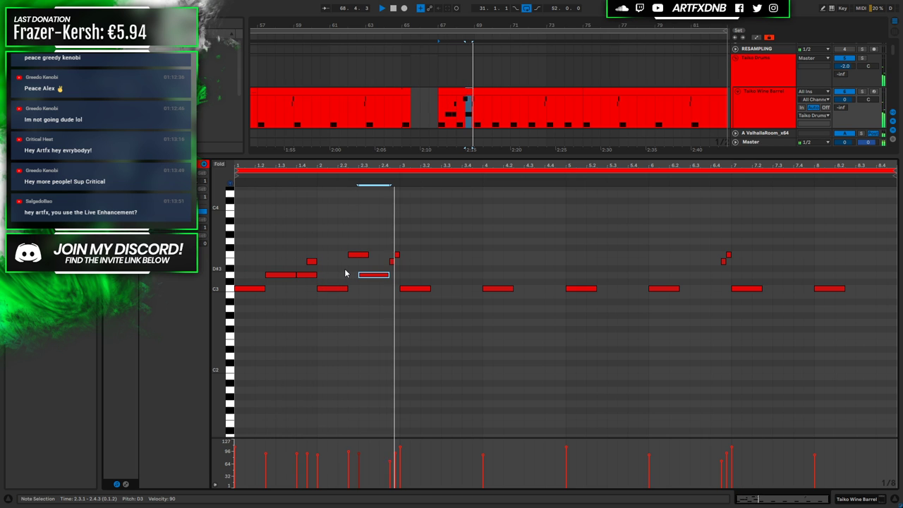
key("space")
left_click(359, 272)
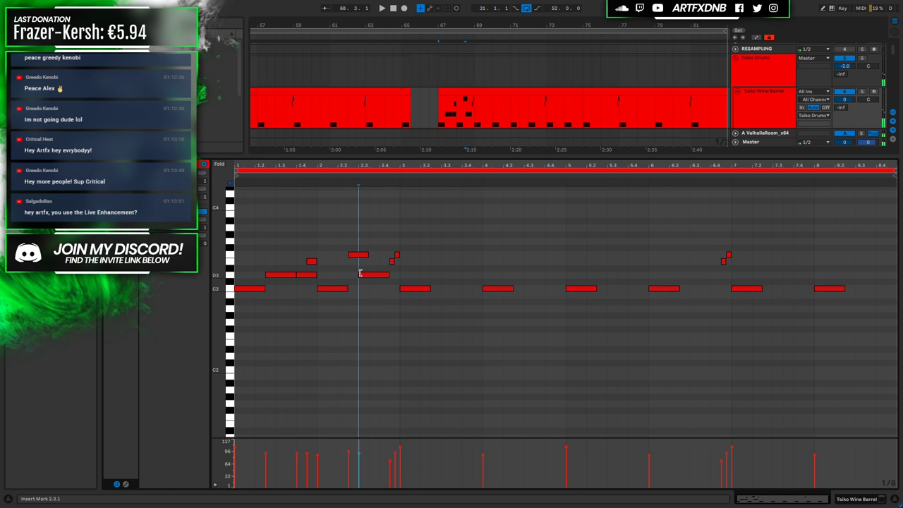
left_click_drag(360, 273, 372, 274)
key("space")
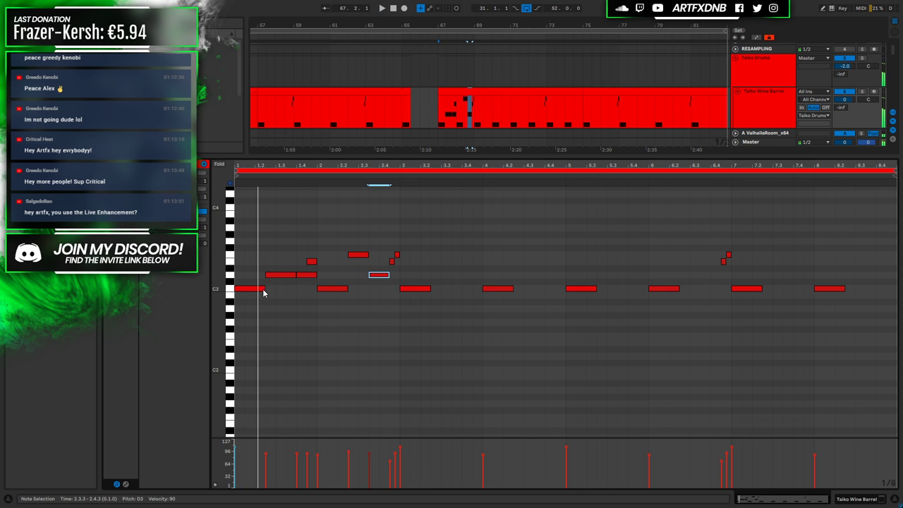
Shorten the opening C3 hit to end at 1.1.3 and follow it with an E3 hit, auditioning the change
left_click_drag(264, 289, 246, 289)
left_click(245, 279)
key("space")
left_click_drag(239, 163, 269, 282)
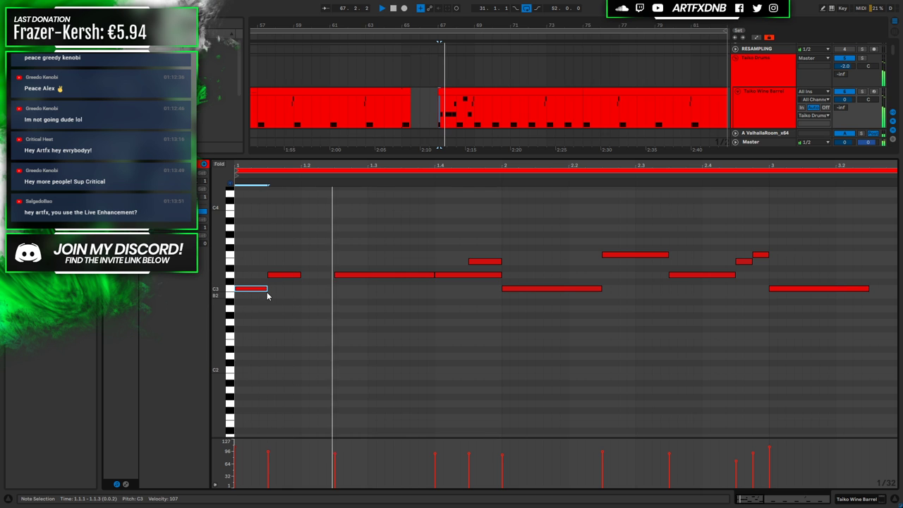
key("space")
left_click_drag(276, 275, 277, 263)
key("space")
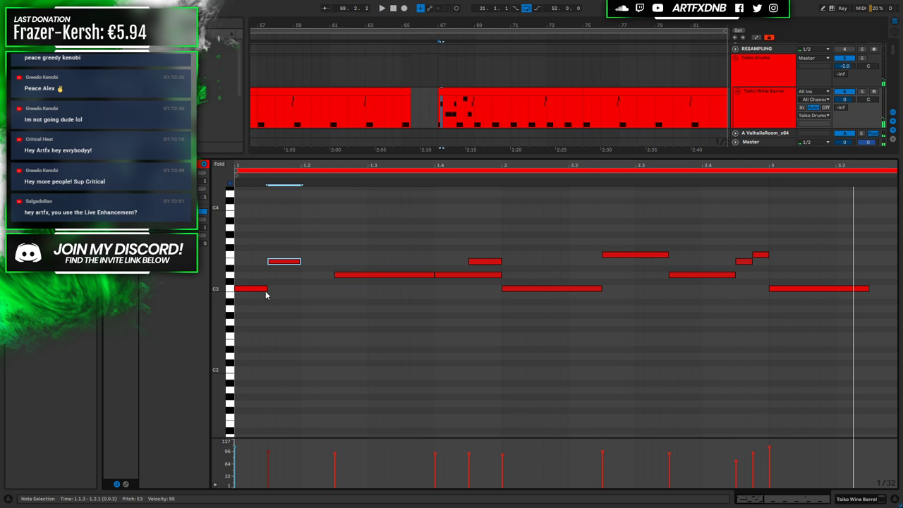
Extend the opening C3 hit to 1.1.4, fit the following E3 hit from there to 1.2.3, and add an E3 hit at 2.1.4
left_click_drag(267, 288, 309, 267)
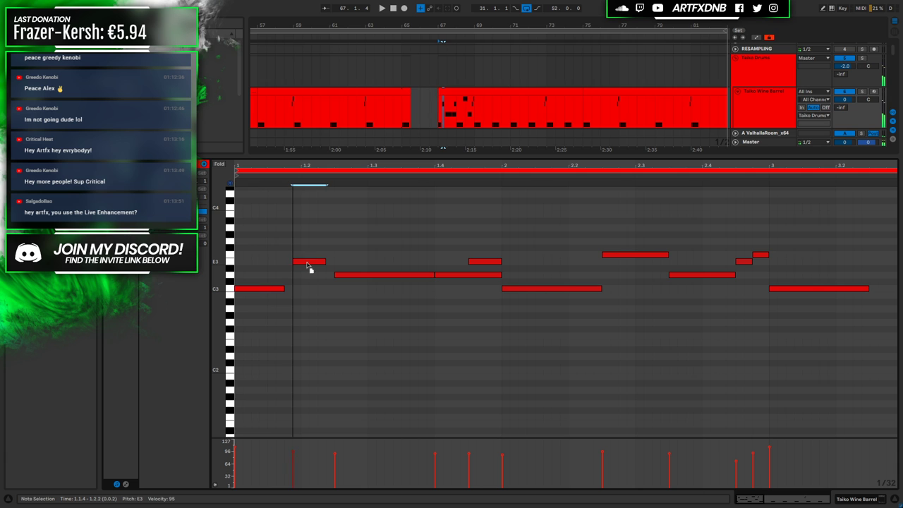
left_click_drag(317, 263, 333, 264)
key("space")
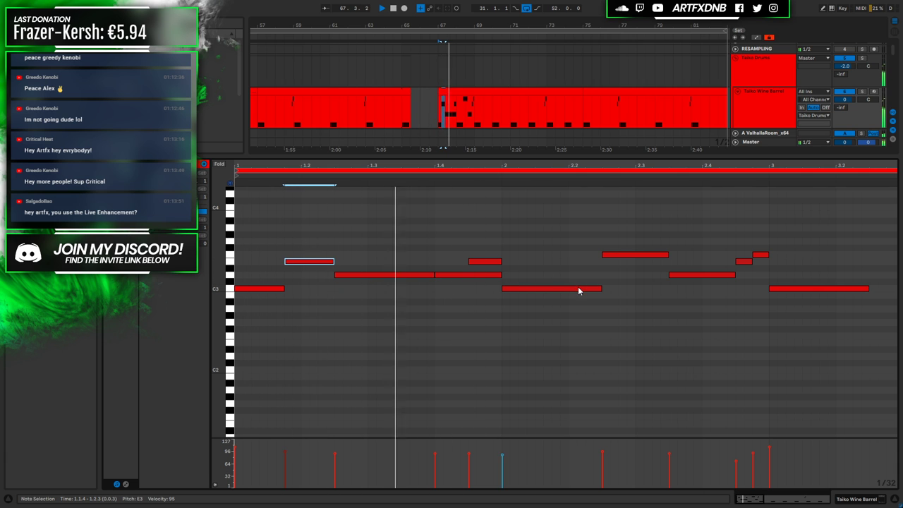
left_click_drag(553, 261, 596, 265)
left_click_drag(556, 166, 377, 163)
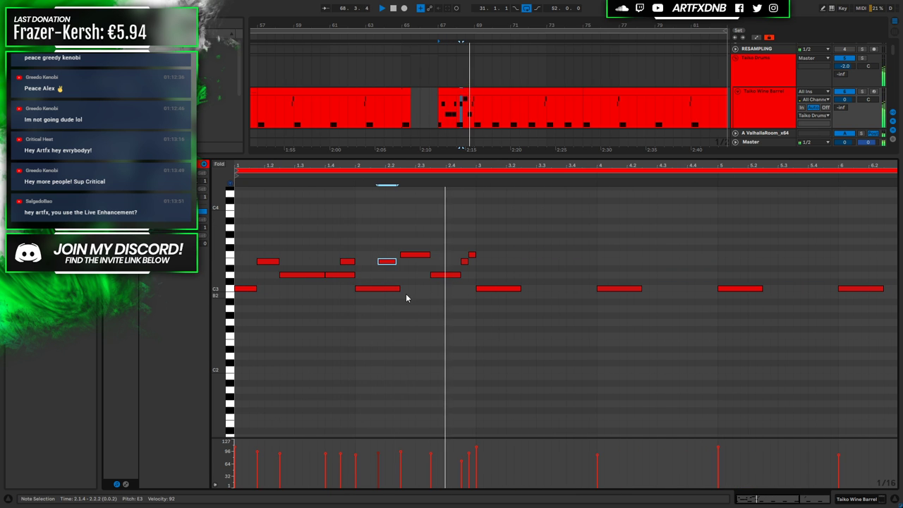
key("space")
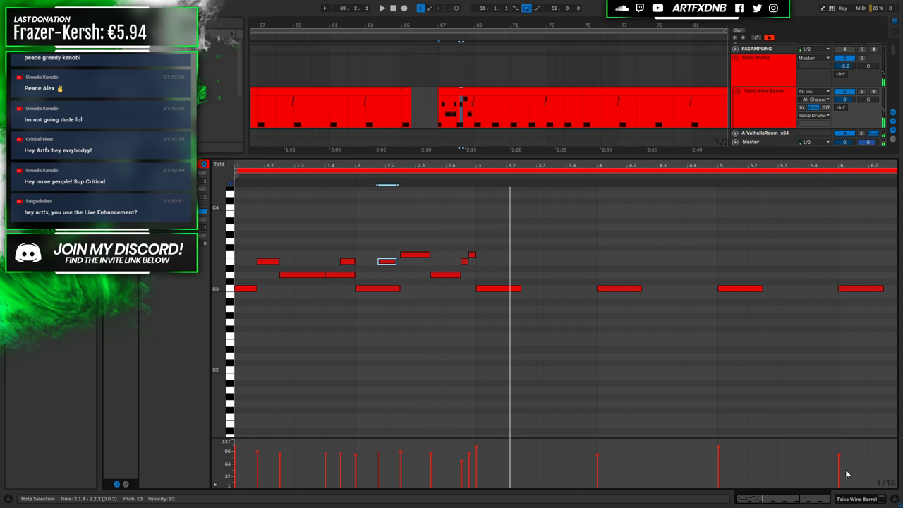
Duplicate the two-bar Taiko pattern to clip bar 3 and delete the two short hits at the end of clip bar 4
key("space")
left_click_drag(476, 232, 229, 299)
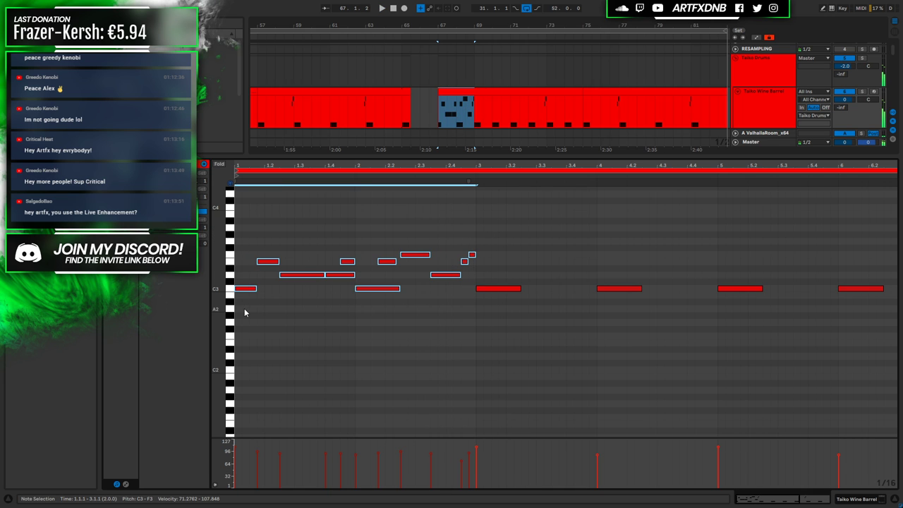
key("ctrl+d")
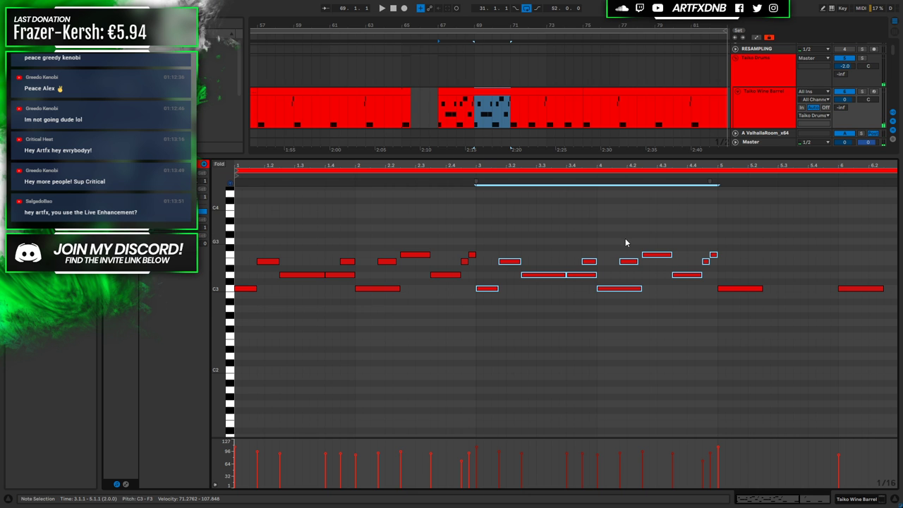
left_click_drag(704, 241, 716, 272)
key("space")
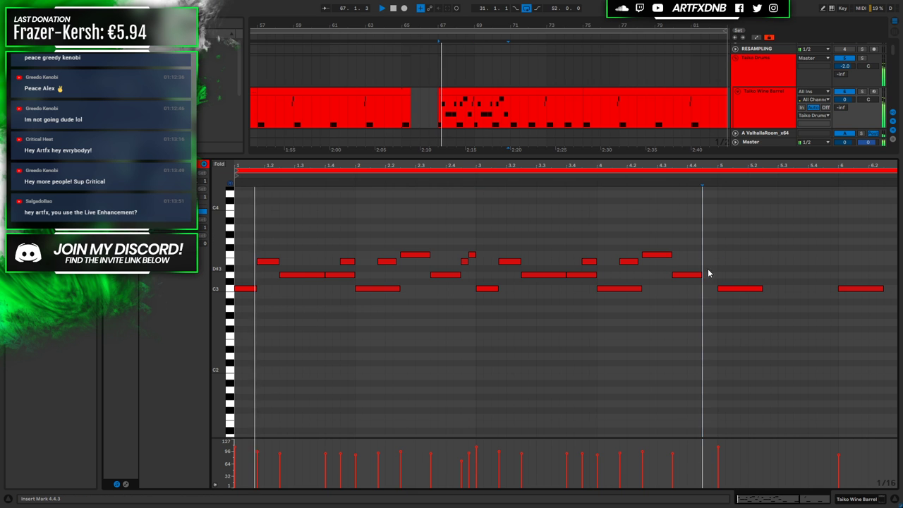
Duplicate the first four bars of the Taiko pattern to fill clip bars 5 to 8
left_click_drag(716, 219, 632, 257)
left_click_drag(716, 240, 256, 322)
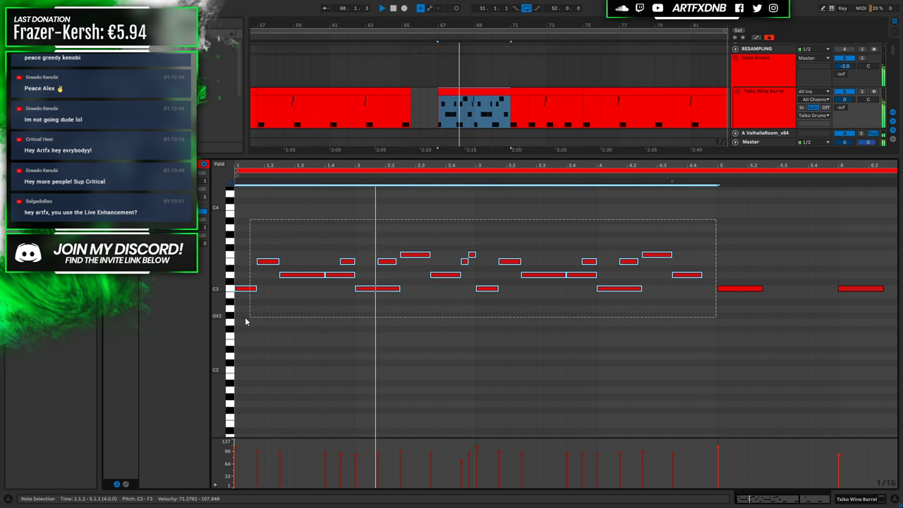
key("ctrl+d")
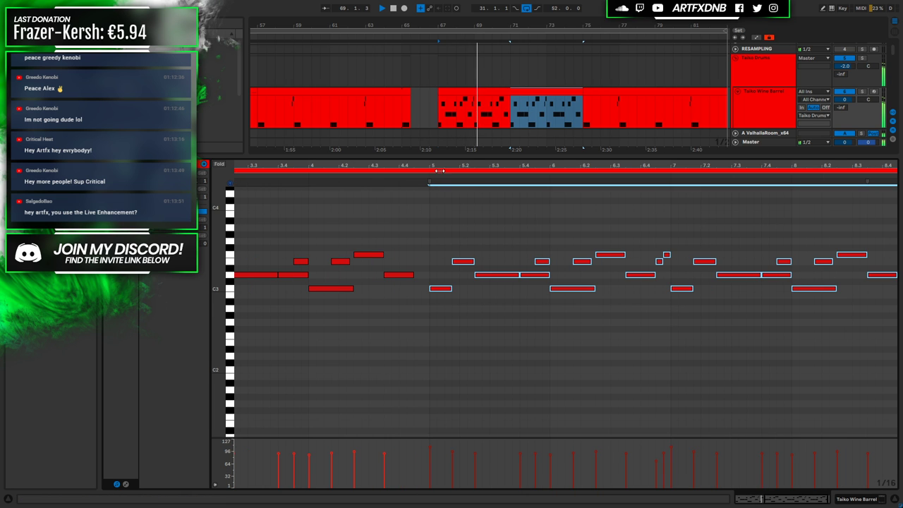
key("minus")
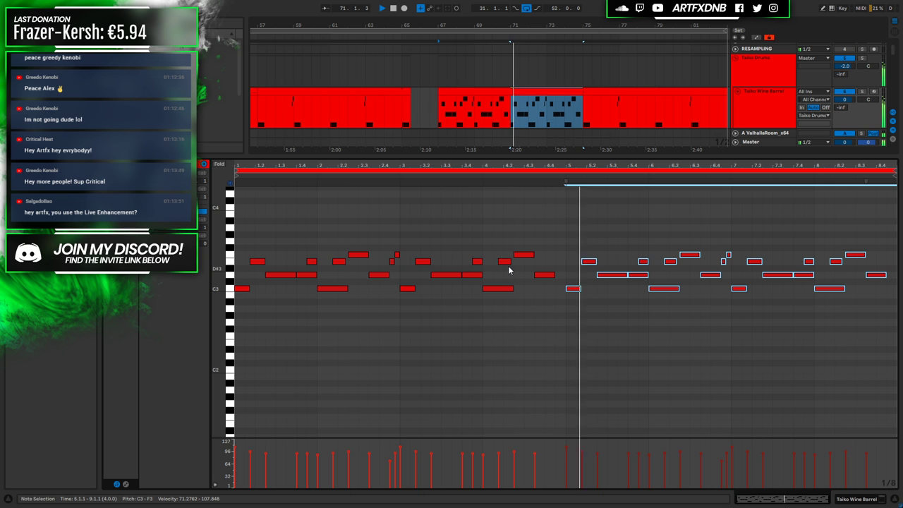
Duplicate the eight-bar Taiko Wine Barrel clip from bar 67 to bar 75 in the arrangement
left_click(868, 500)
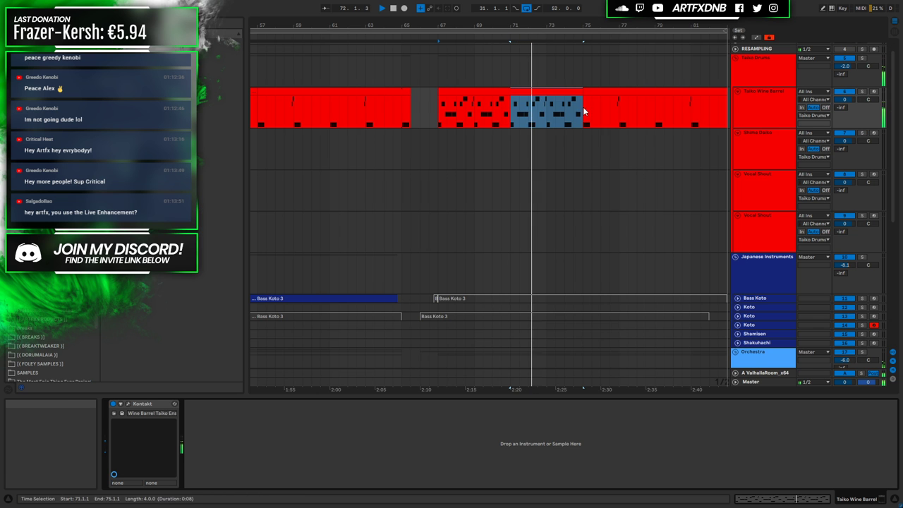
left_click_drag(416, 388, 475, 133)
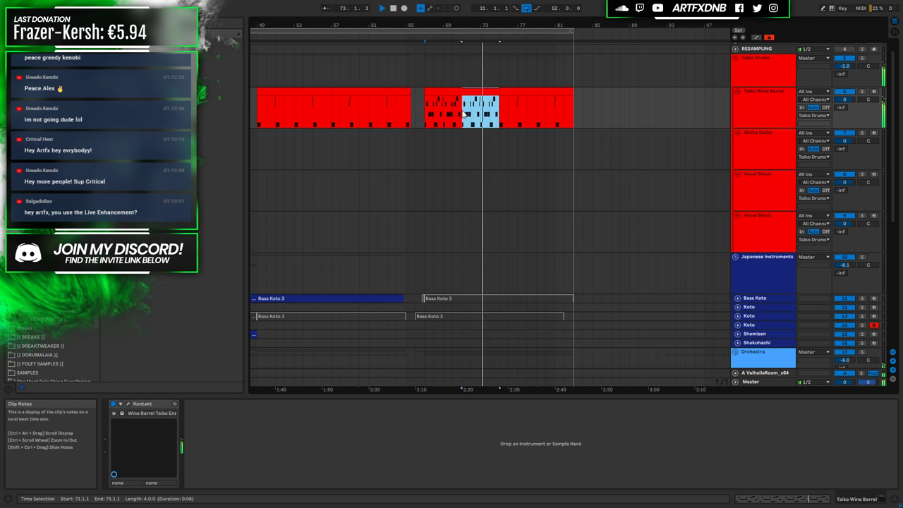
left_click(486, 90)
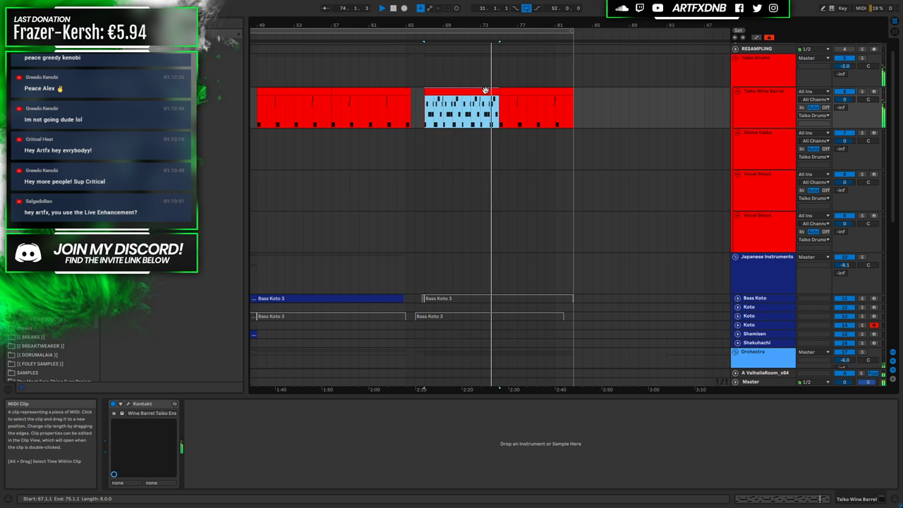
key("ctrl+d")
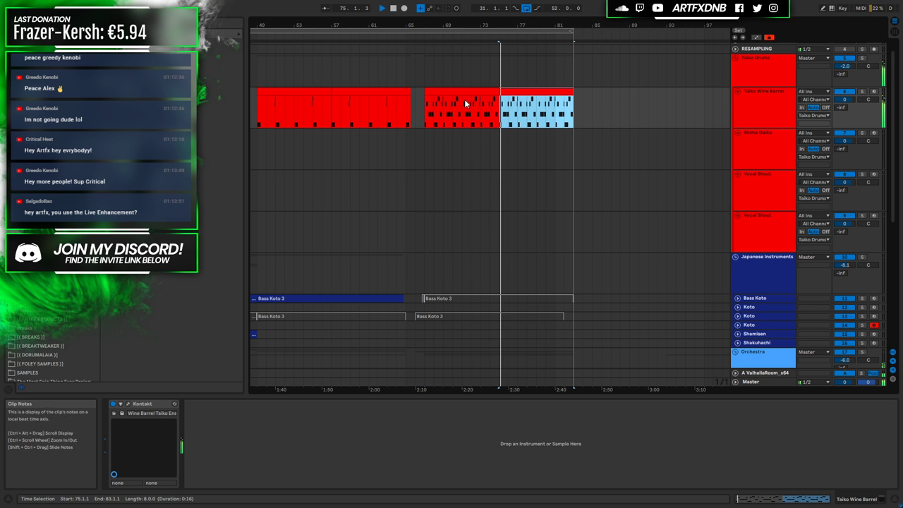
Deactivate the Piano clip at bar 67 and audition the arrangement from bar 66
scroll(481, 157, "down", 5)
key("space")
scroll(493, 194, "down", 1)
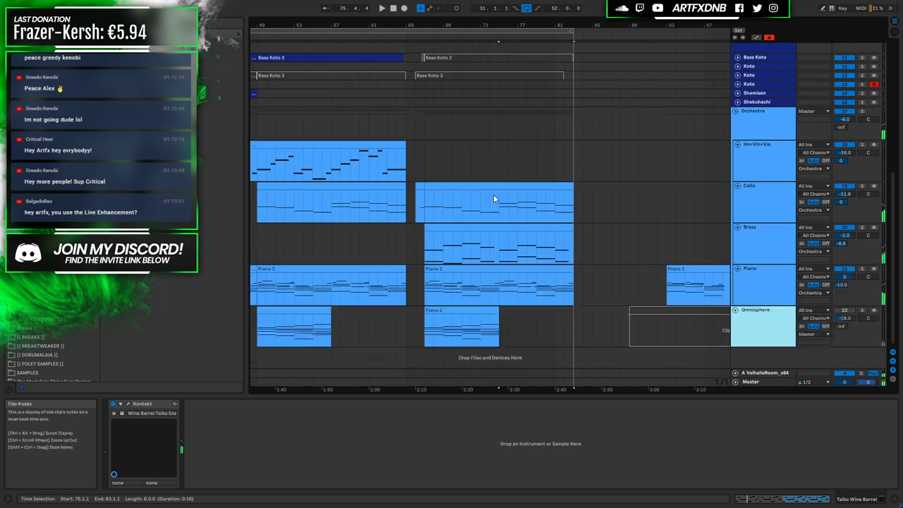
left_click(450, 269)
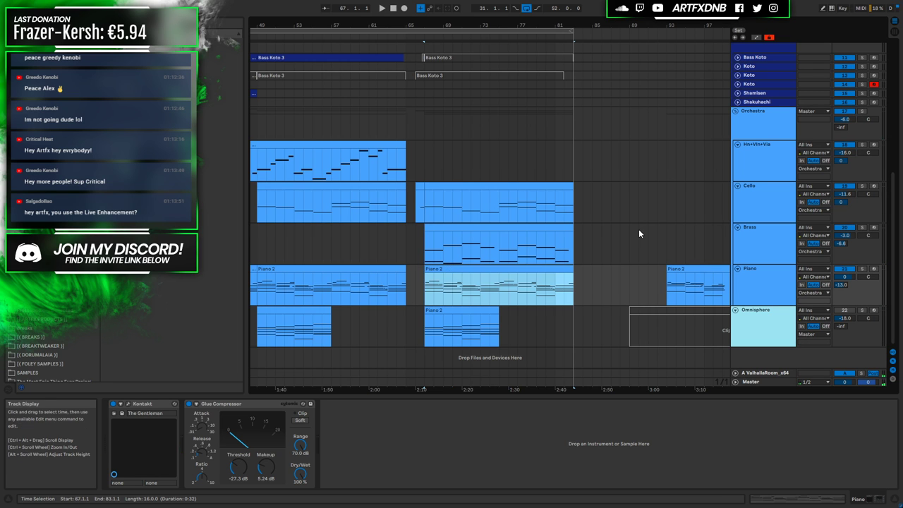
key("0")
left_click(417, 281)
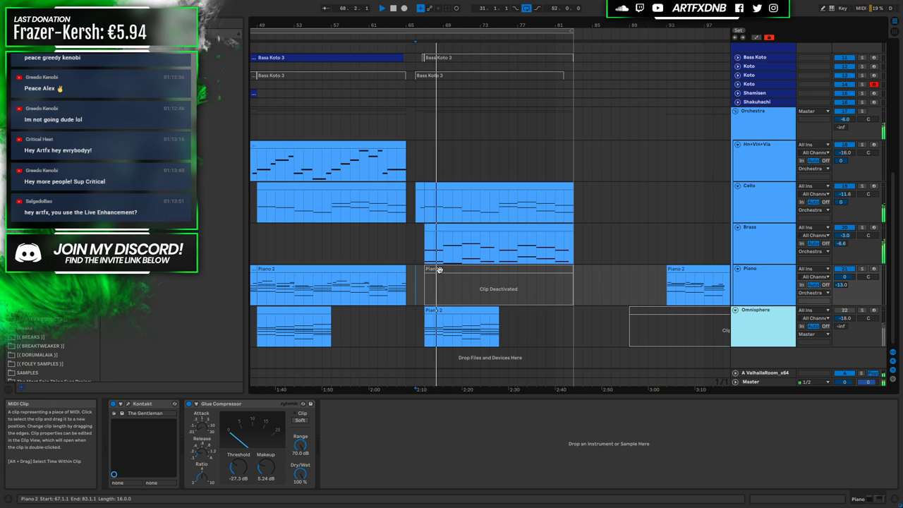
In the Brass clip, extend the lower note at clip bar 7 to bar 9, add a G2 from 8.3, and select both bar 9 notes
left_click(473, 249)
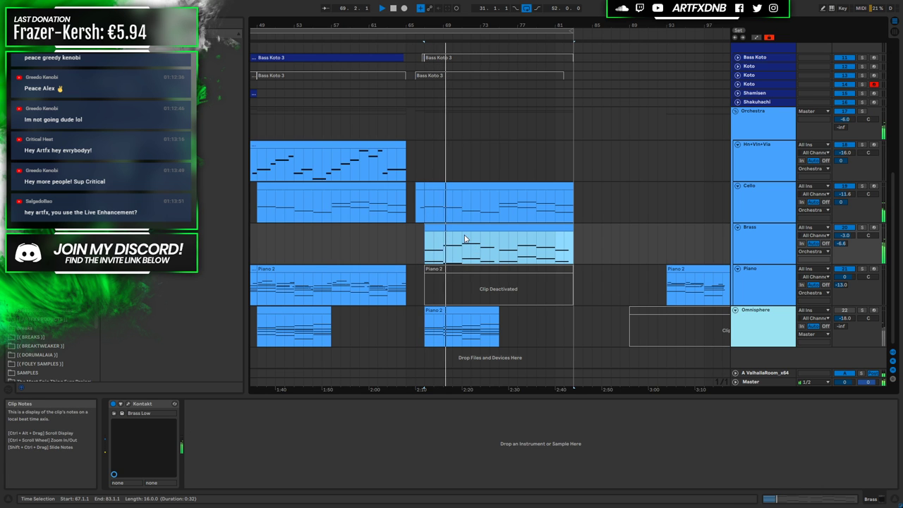
left_click(758, 189)
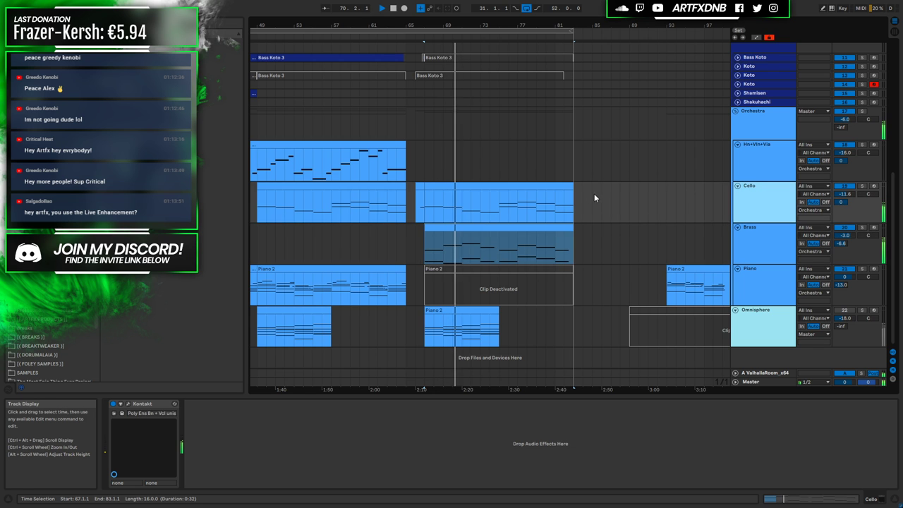
scroll(568, 198, "up", 3)
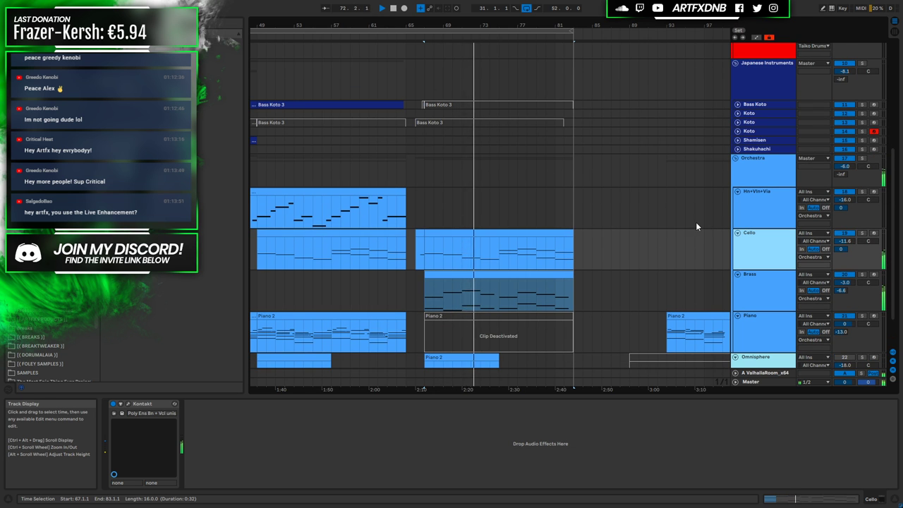
left_click(493, 257)
double_click(491, 263)
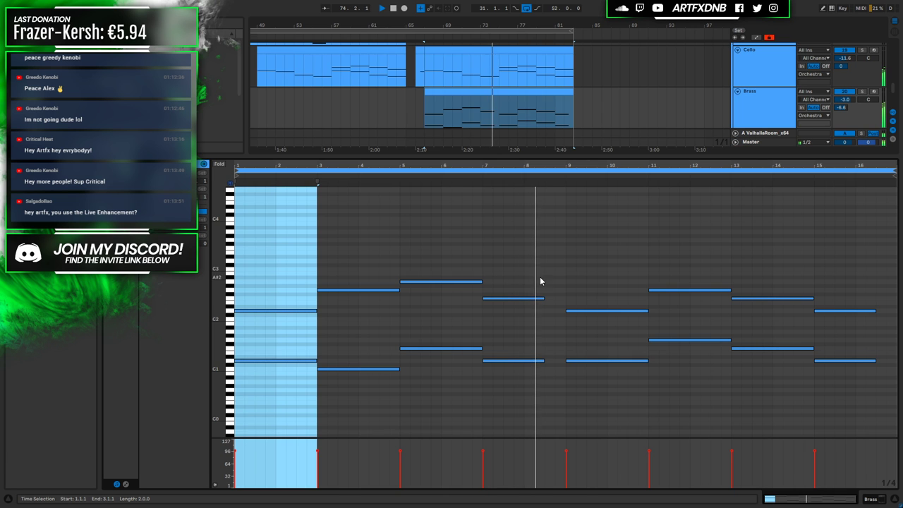
key("space")
left_click_drag(528, 276, 534, 417)
left_click_drag(544, 297, 566, 283)
left_click(570, 298)
double_click(548, 282)
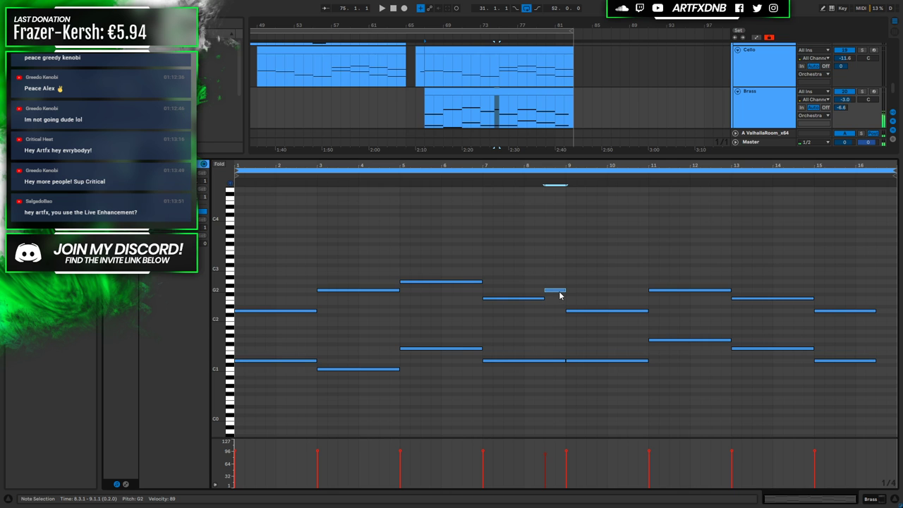
left_click_drag(573, 302, 604, 410)
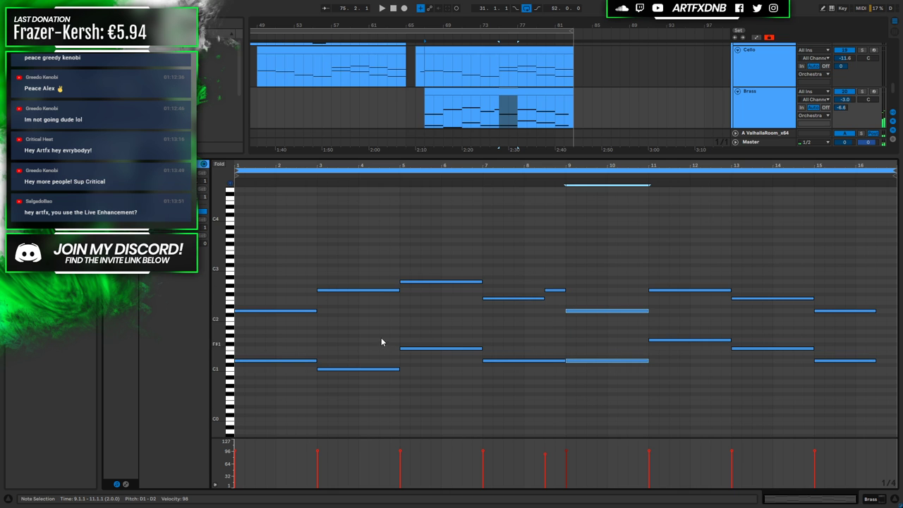
In the Brass clip, duplicate the Modulation envelope of clip bars 1 to 9 onto bars 9 to 17 and audition it
left_click(480, 115)
key("space")
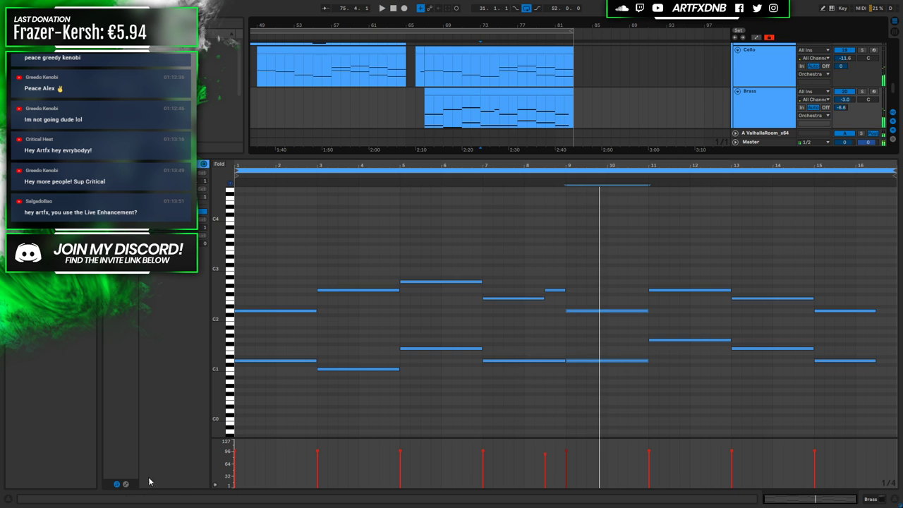
left_click(125, 484)
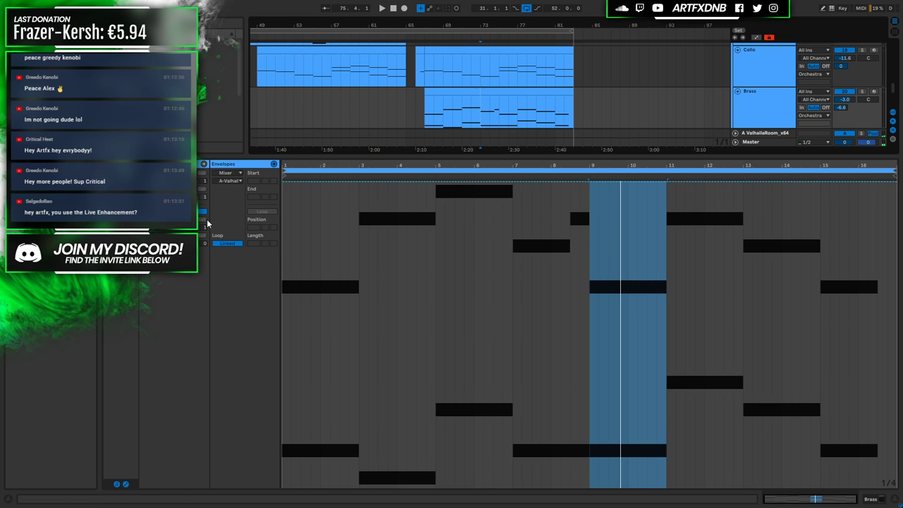
left_click(227, 173)
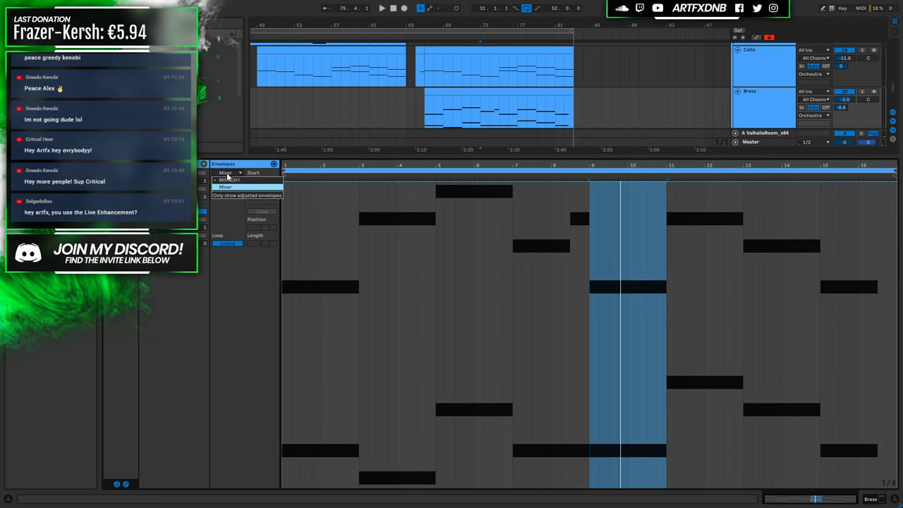
left_click(227, 180)
left_click(590, 240)
left_click_drag(594, 234, 286, 247)
key("ctrl+d")
key("space")
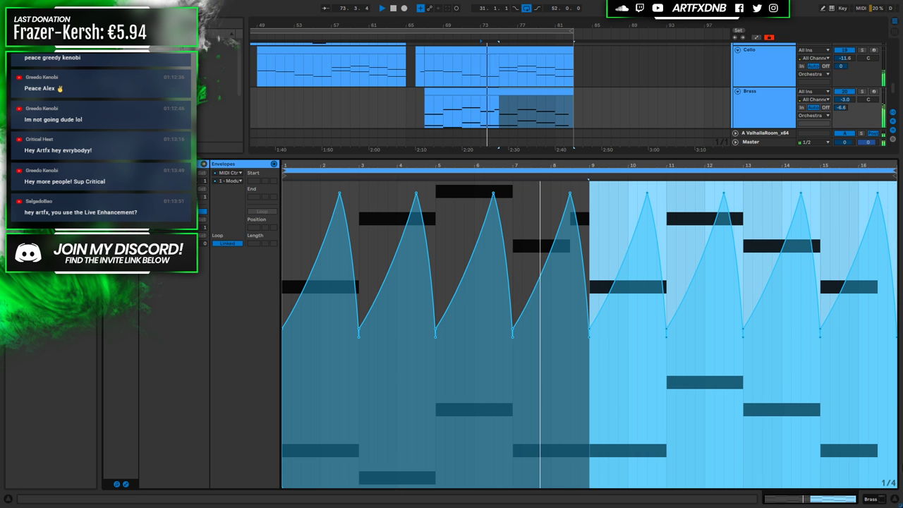
Duplicate the eight-bar Omnisphere clip from bar 67 to bar 75 in the arrangement
left_click(870, 500)
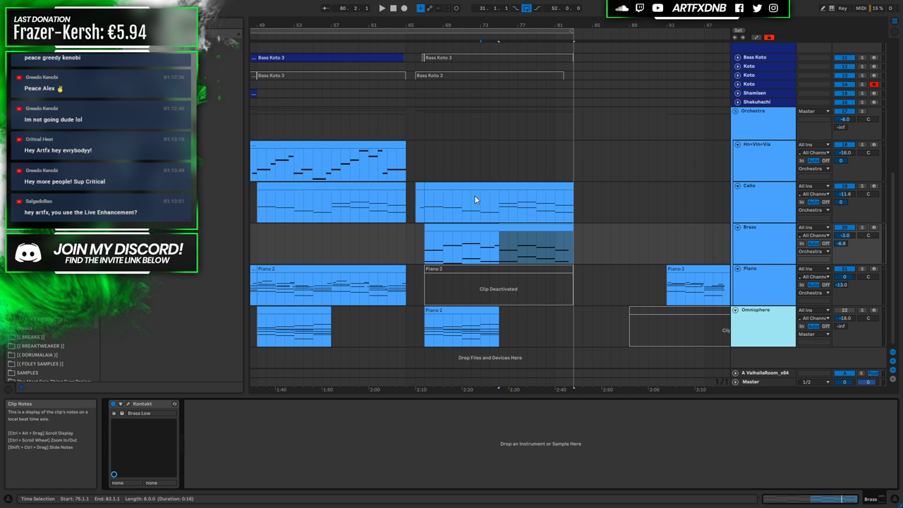
left_click_drag(469, 32, 469, 11)
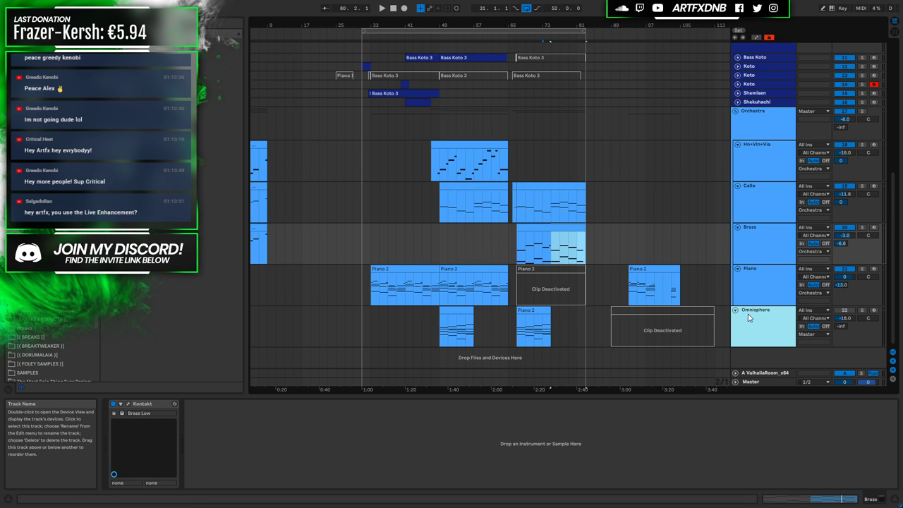
left_click(467, 312)
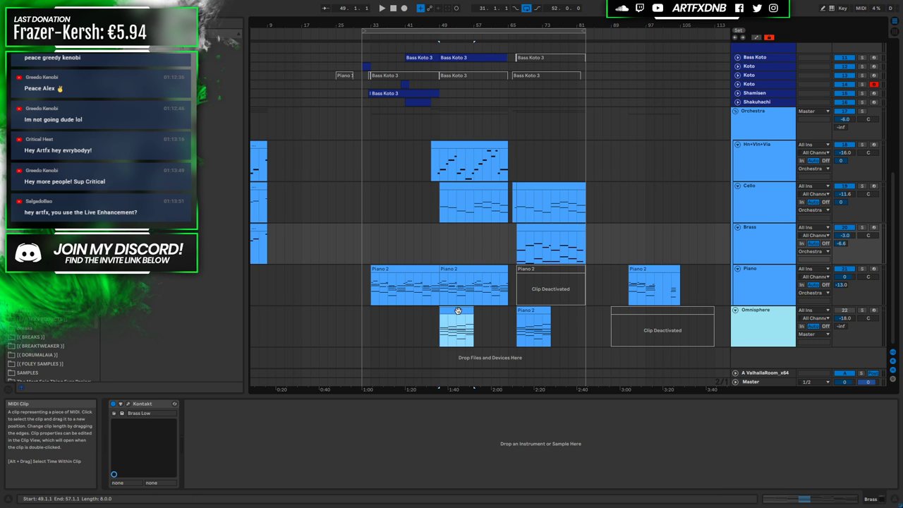
left_click(534, 311)
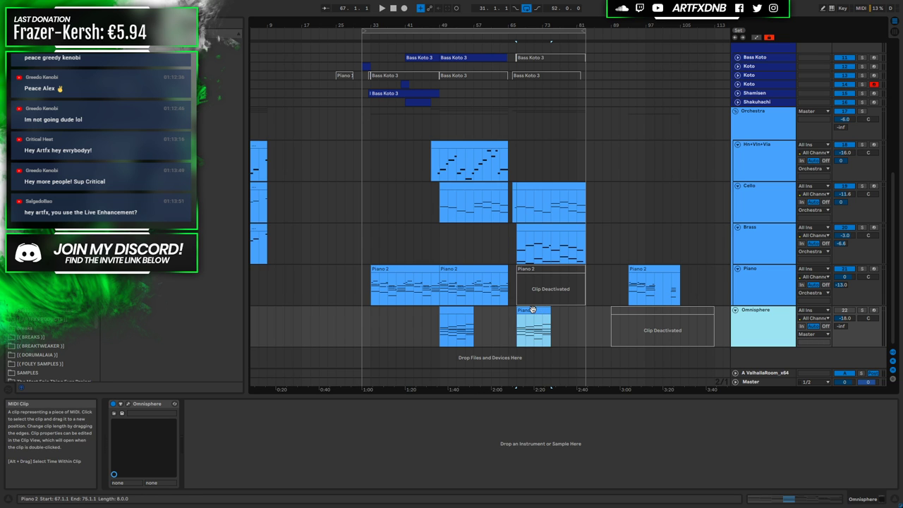
key("ctrl+d")
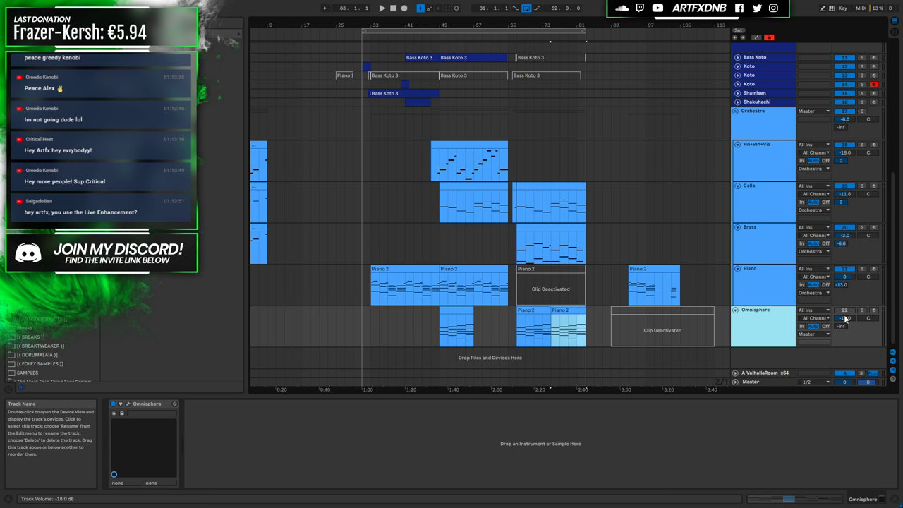
With the Omnisphere track enabled and its clip at bar 49 deactivated, audition the arrangement from bar 67
left_click(465, 312)
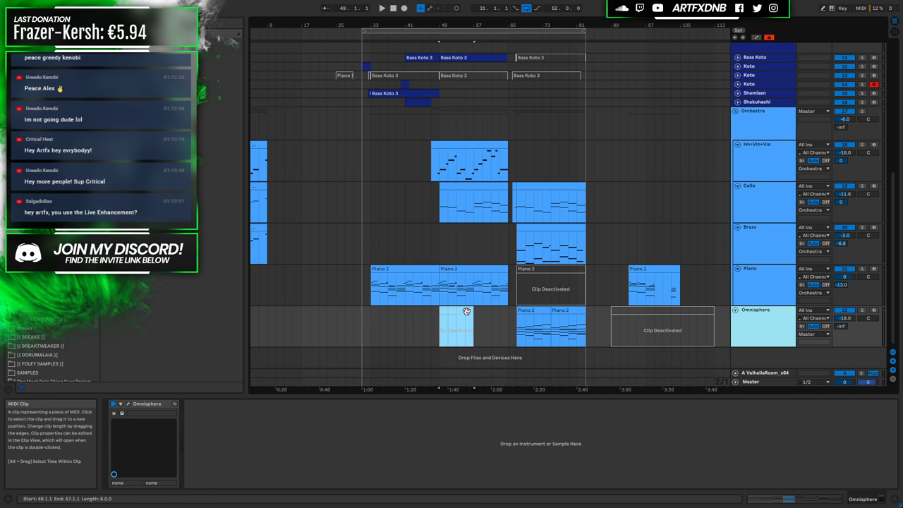
left_click(529, 312)
key("space")
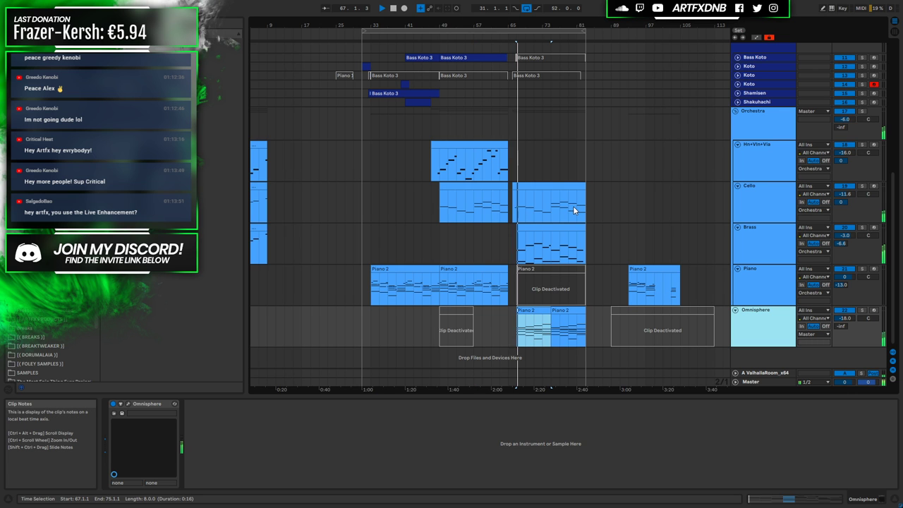
key("space")
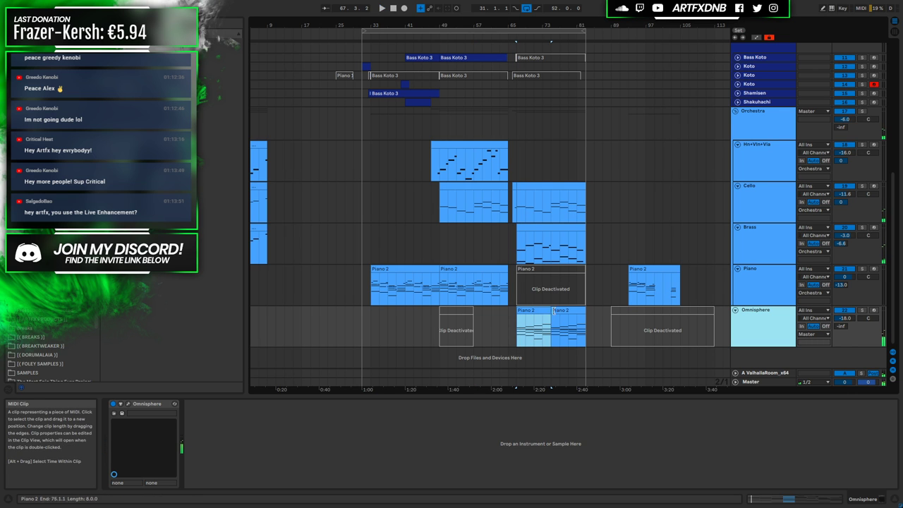
key("space")
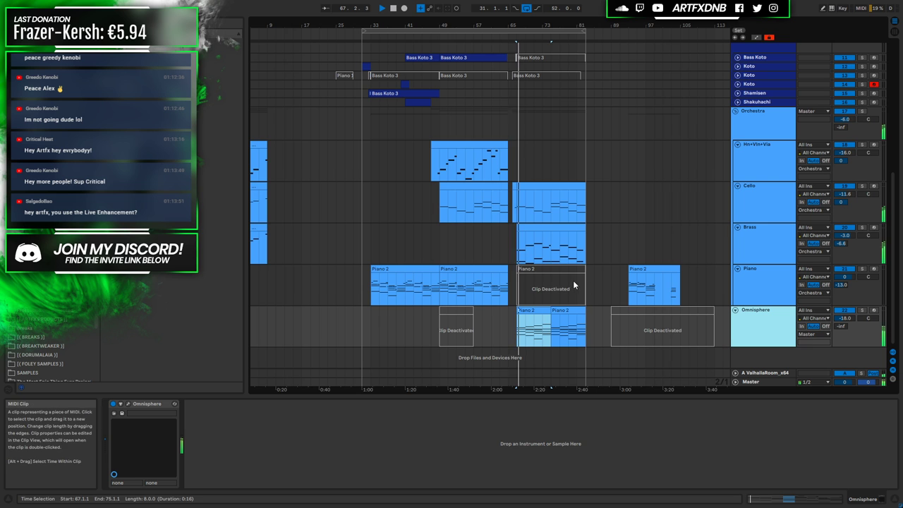
Consolidate the two Omnisphere clips at bars 67 and 75 into one 16-bar clip
scroll(562, 38, "up", 4, "ctrl")
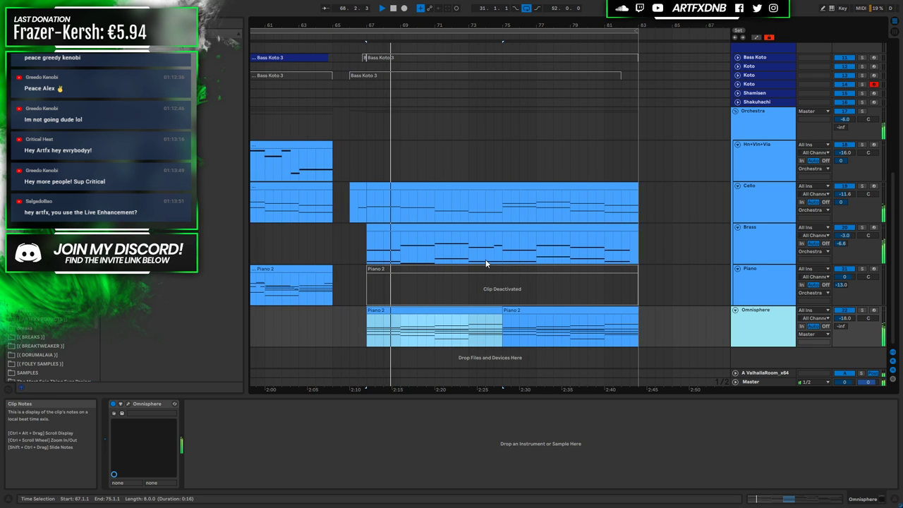
left_click(750, 321)
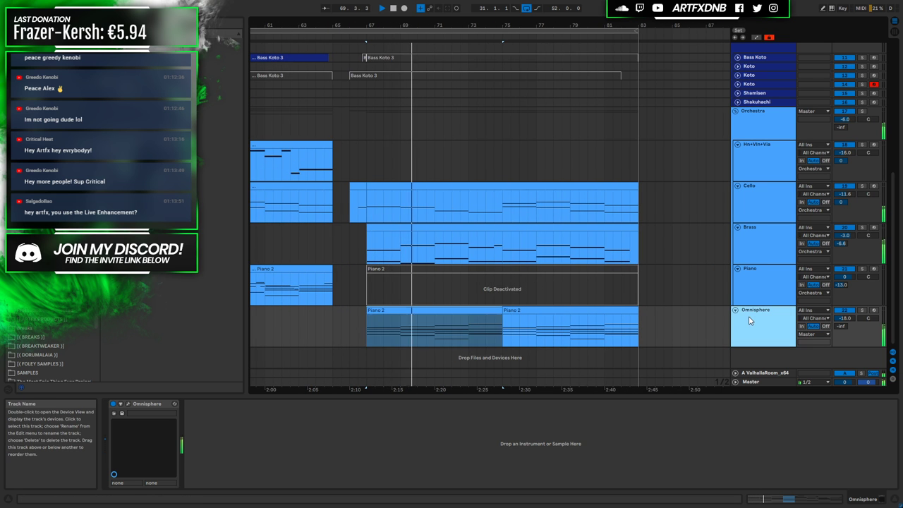
left_click(511, 309)
left_click(511, 310, "shift")
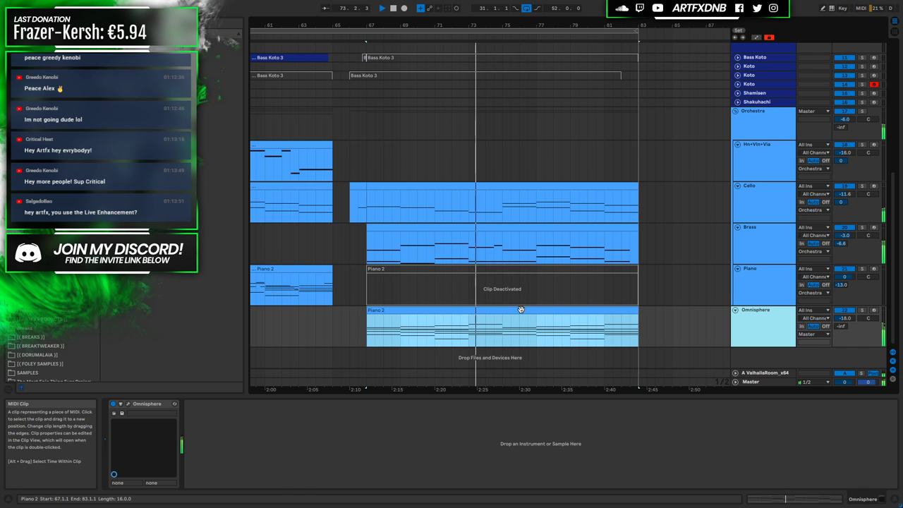
In the consolidated Omnisphere clip, shorten the top C4 at bar 7 to 8.1 and add D4 at 8.1, C4 at 8.3 and G3 at 8.4
double_click(521, 308)
key("space")
left_click_drag(599, 297, 567, 299)
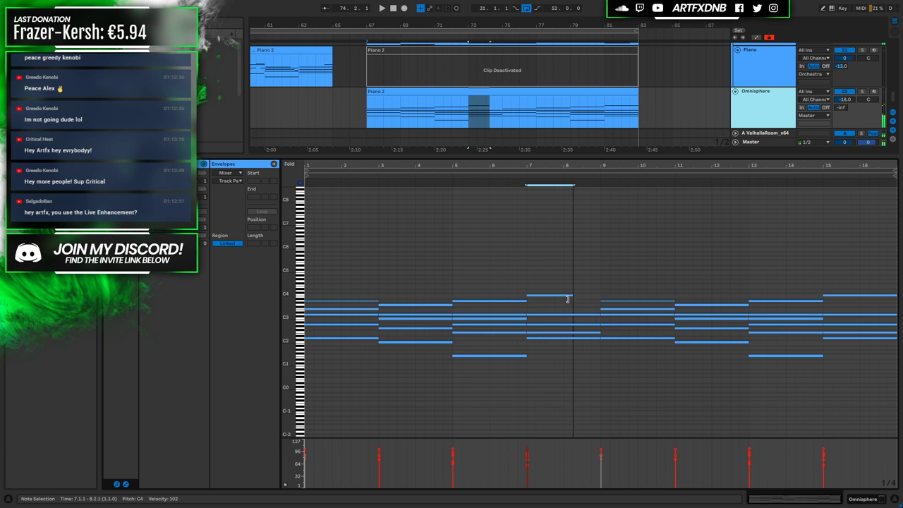
double_click(568, 290)
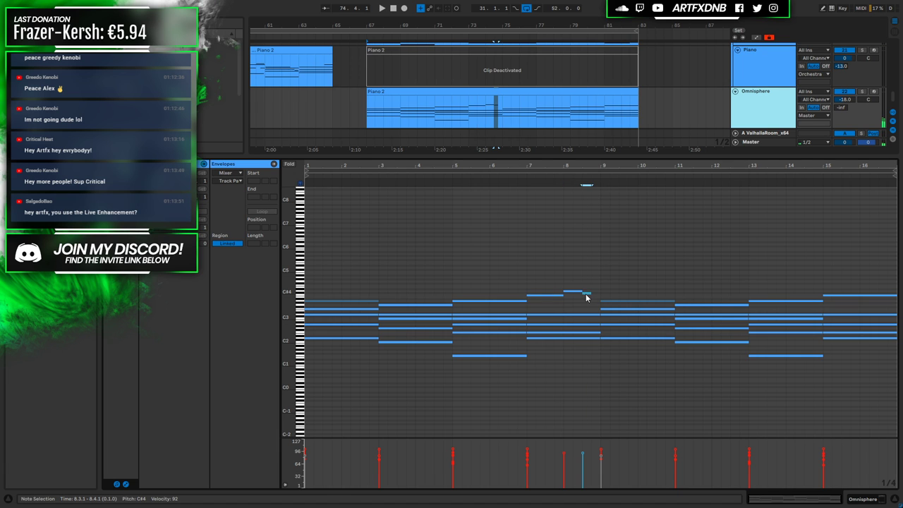
double_click(597, 301)
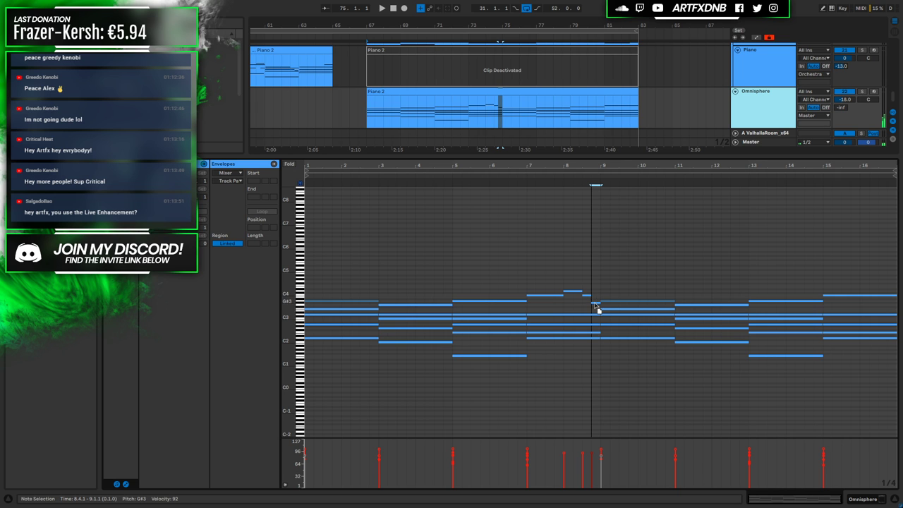
Rework the Omnisphere clip's top line to C4 at bar 11, G3 at bar 12, F3 at bar 13 and D3 at bar 15
left_click(613, 304)
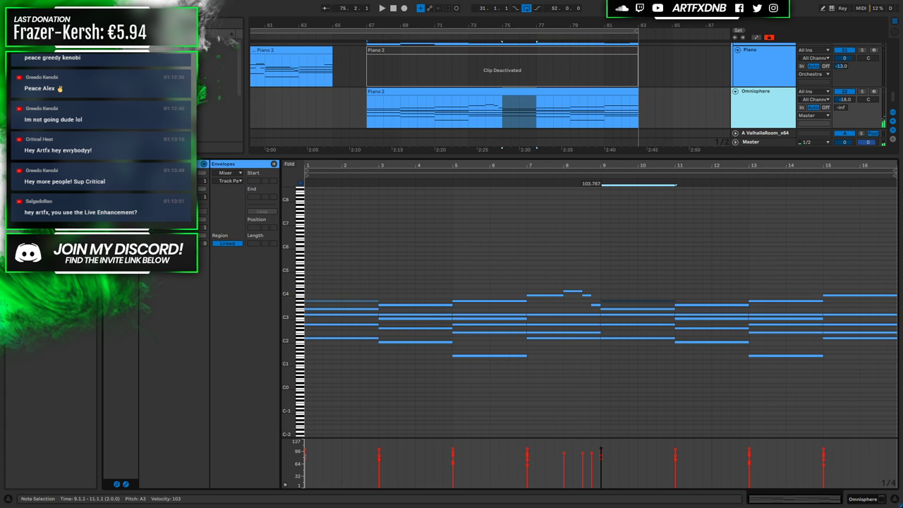
left_click(701, 307)
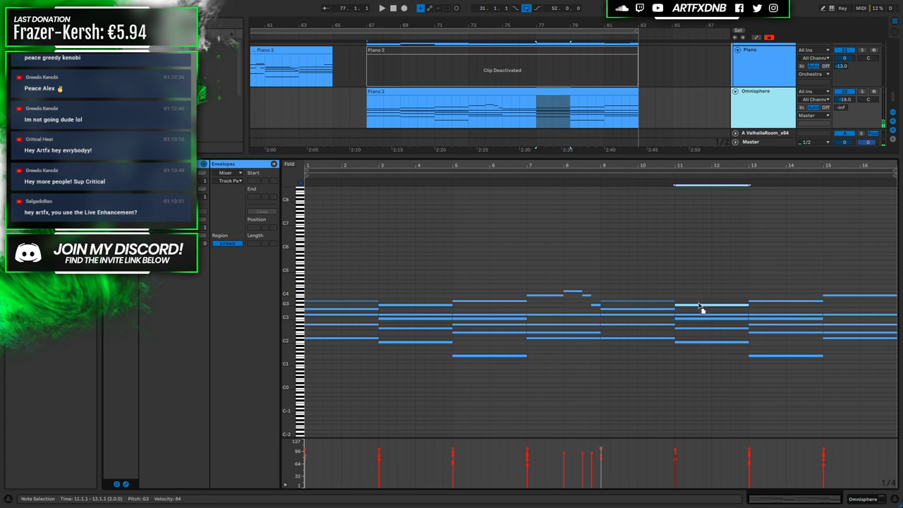
left_click_drag(748, 295, 762, 312)
left_click(760, 302)
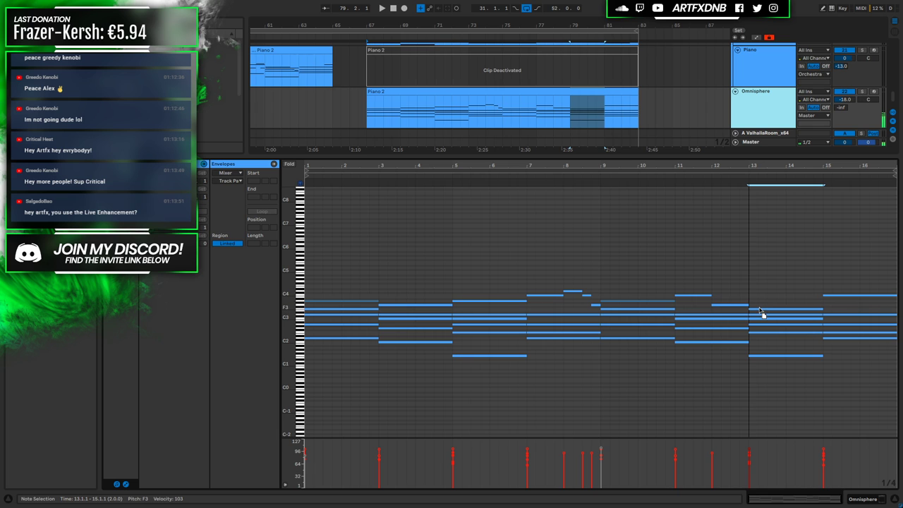
left_click(840, 300)
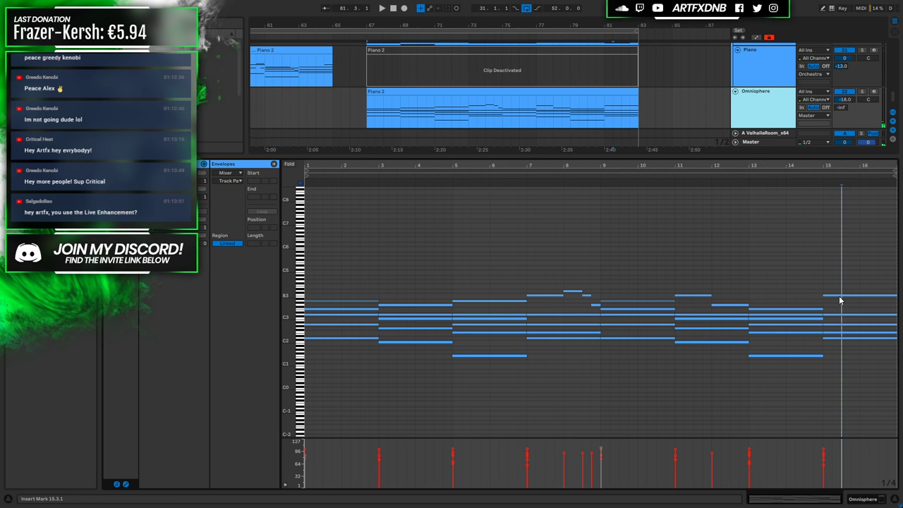
left_click(839, 300)
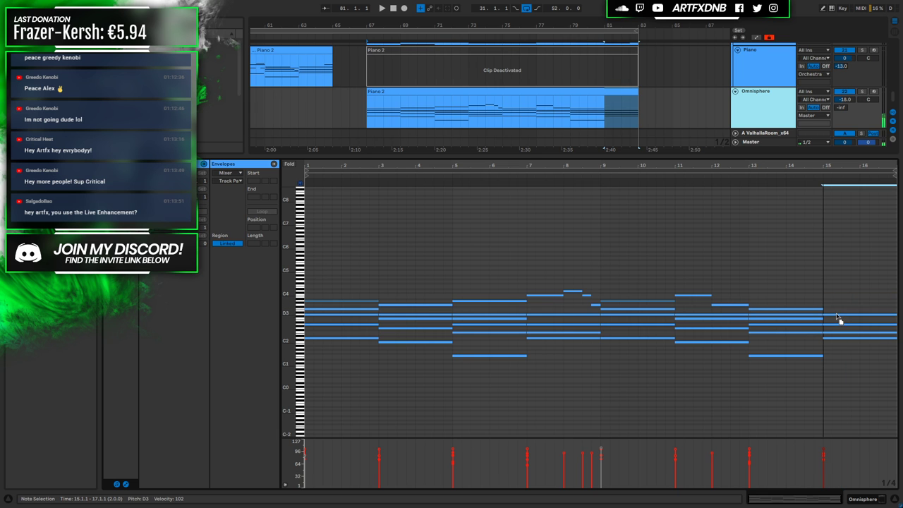
Audition the arrangement with the edited Omnisphere melody from 66.3
left_click(357, 109)
key("space")
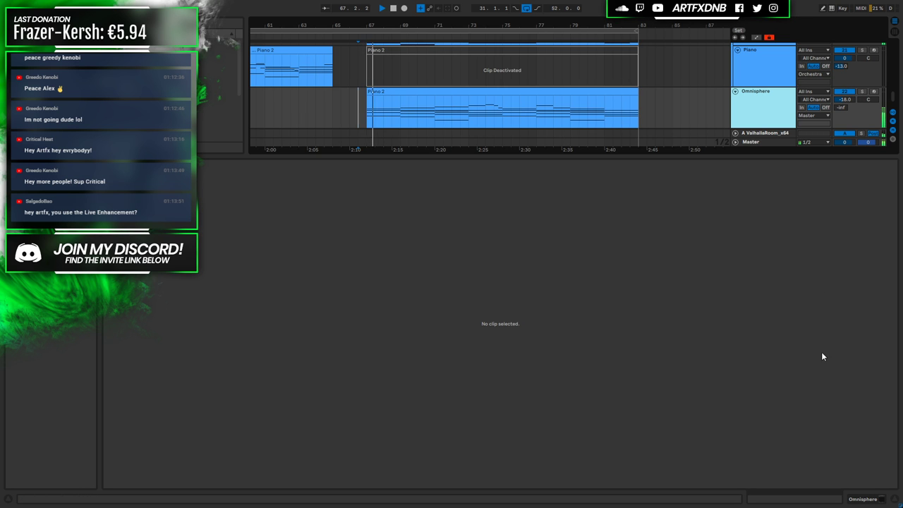
left_click(860, 501)
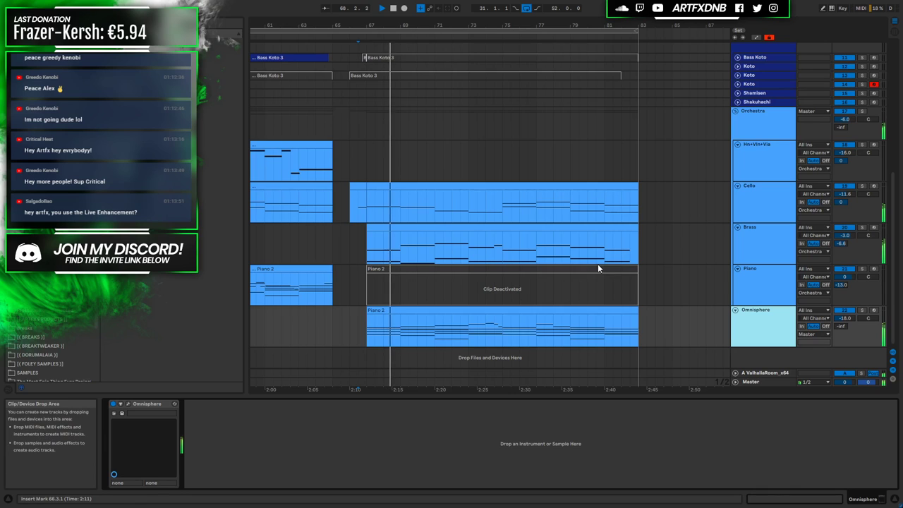
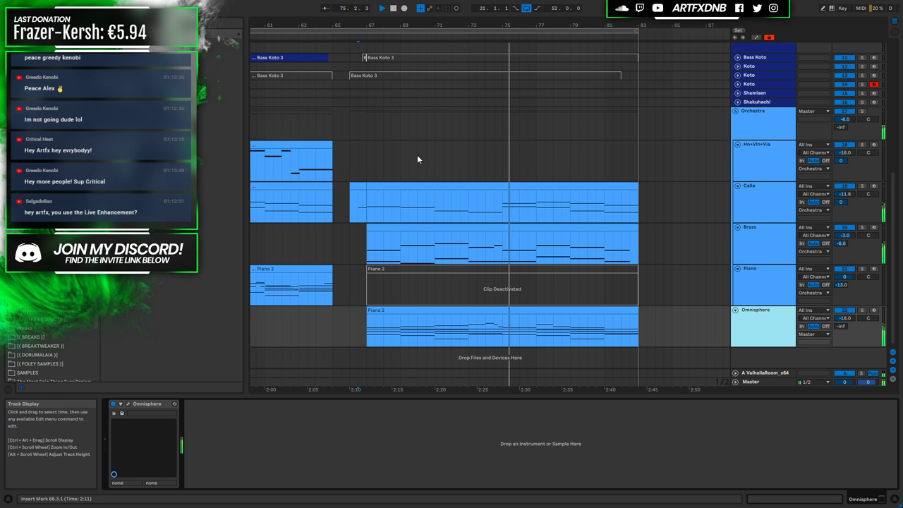
key("space")
In the Omnisphere clip, lower the note at 8.3 to G3 and make it last until bar 9
double_click(534, 316)
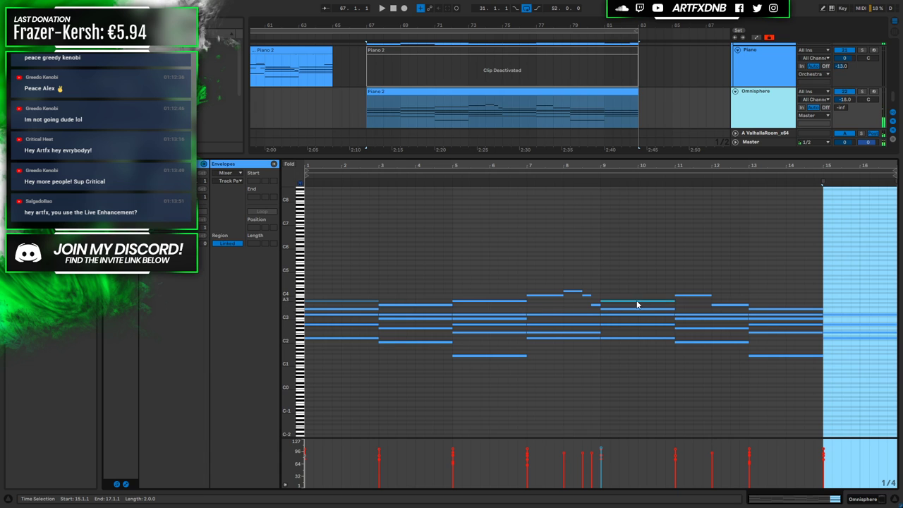
left_click(597, 305)
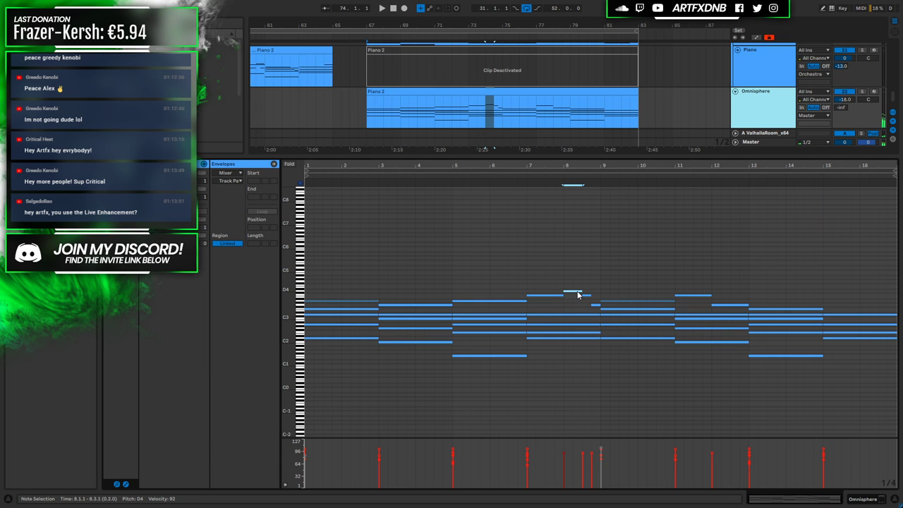
left_click(586, 302)
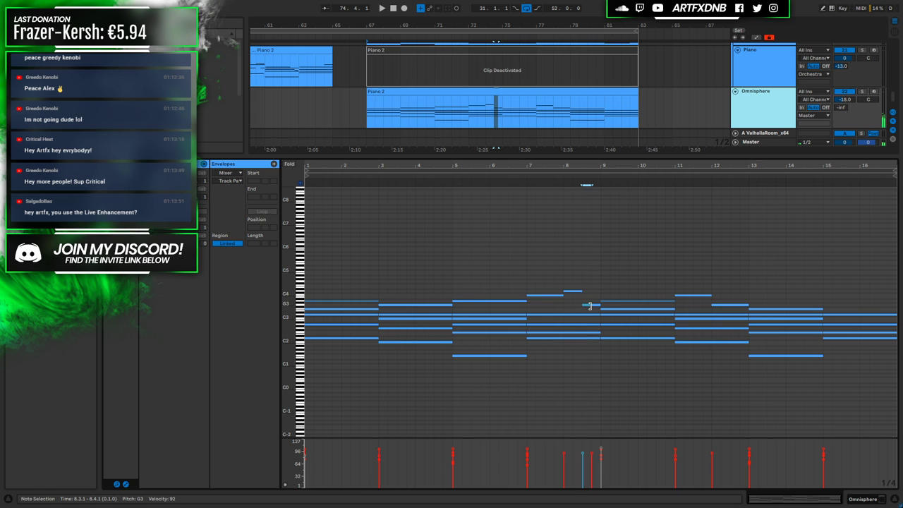
Copy the deactivated A3 at bar 9 of the Omnisphere clip up to F4, activate the copy and audition it
left_click(605, 304)
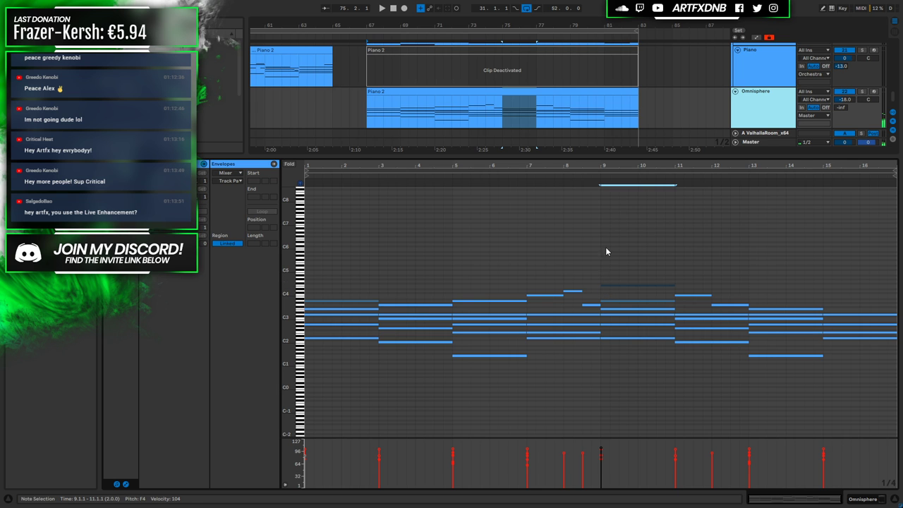
left_click(614, 285)
key("space")
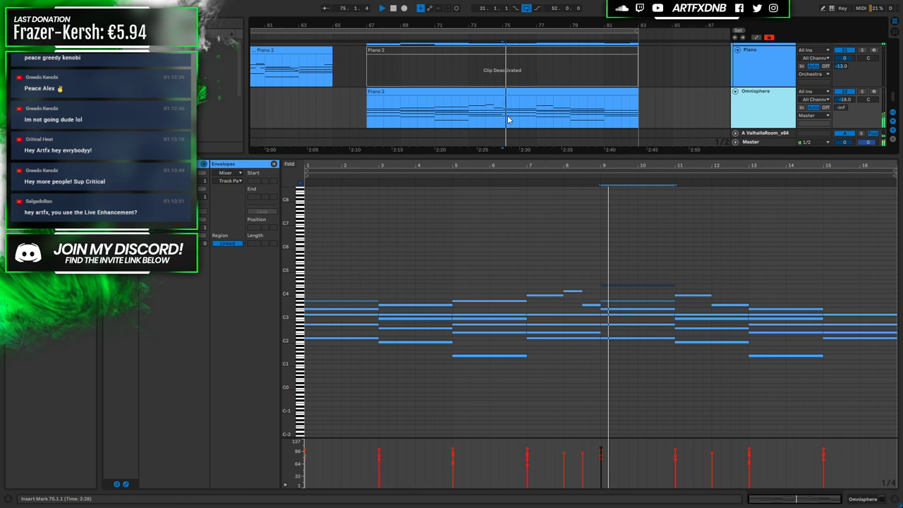
key("space")
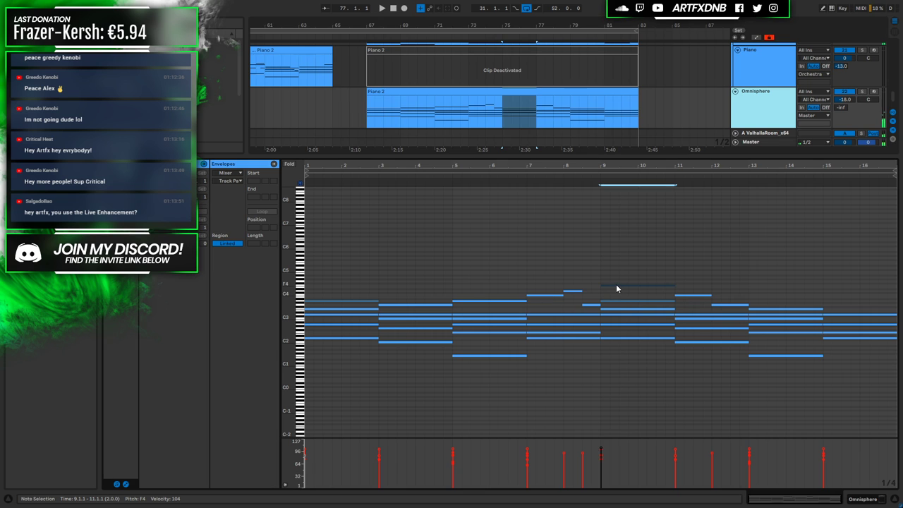
left_click(615, 286)
key("space")
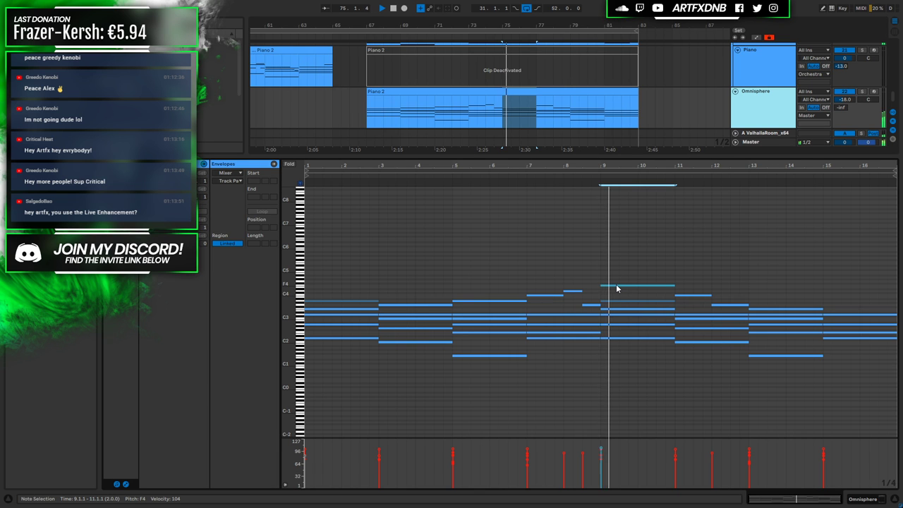
left_click(618, 286)
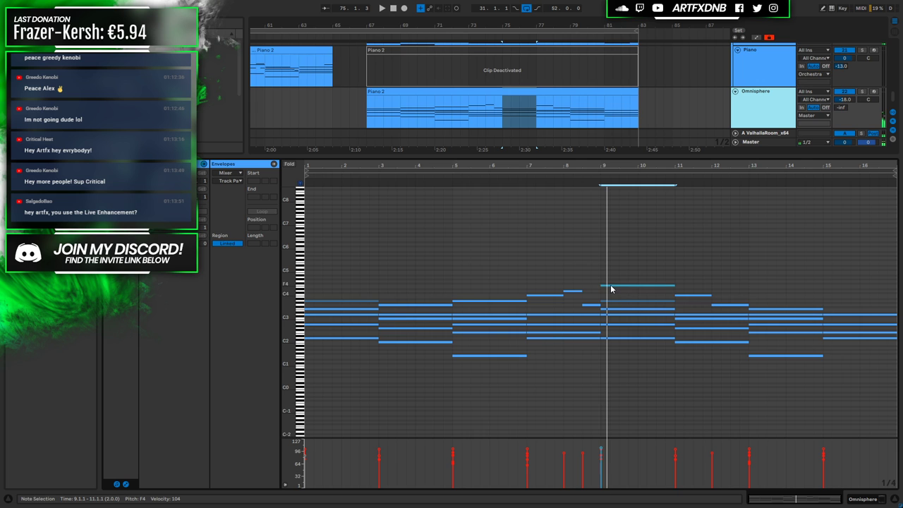
Solo the Omnisphere track, activate both the A3 and the F4 at bar 9 of its clip and audition them together
key("space")
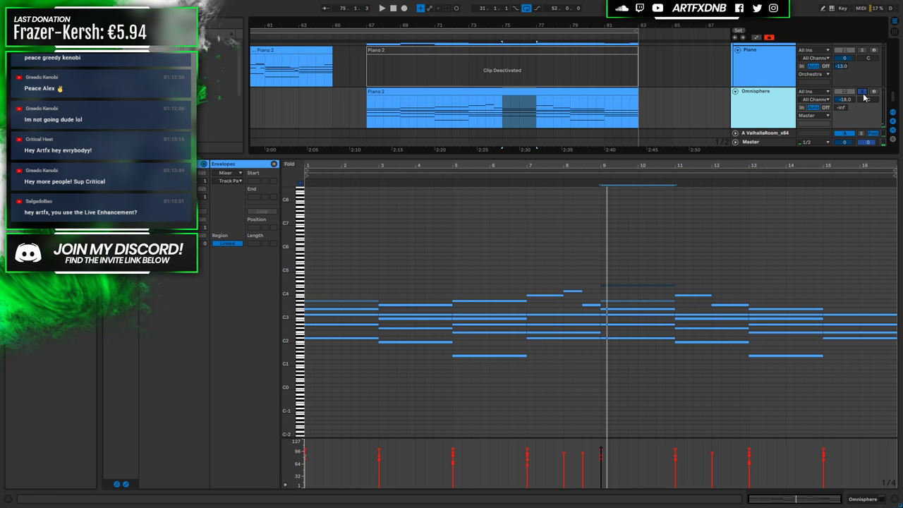
left_click(625, 295)
key("space")
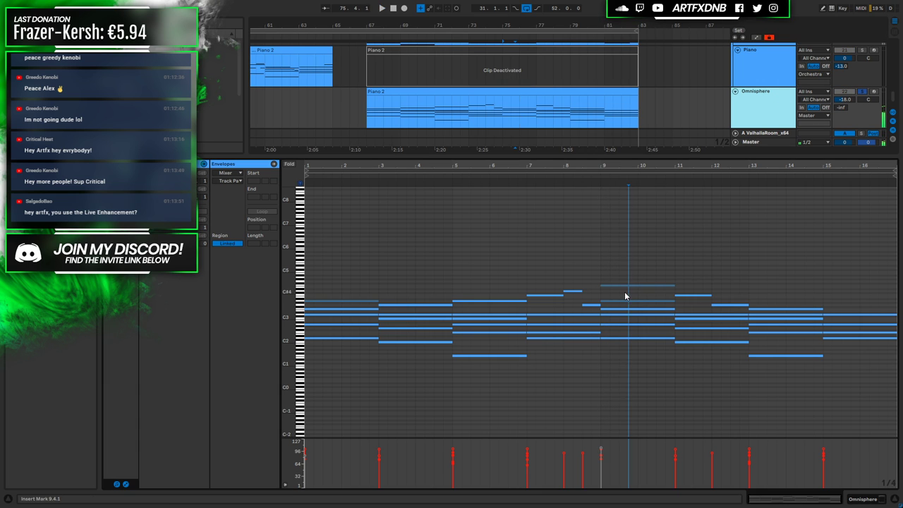
left_click_drag(610, 267, 620, 306)
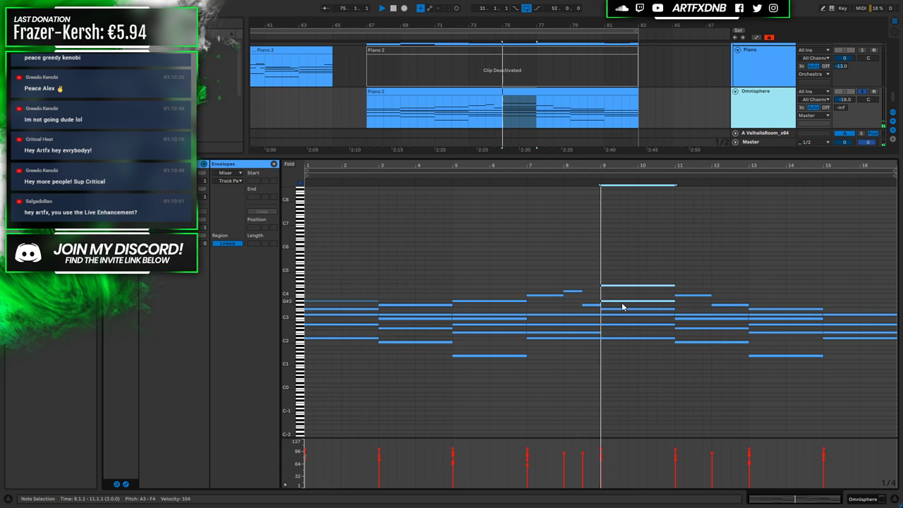
left_click(619, 294)
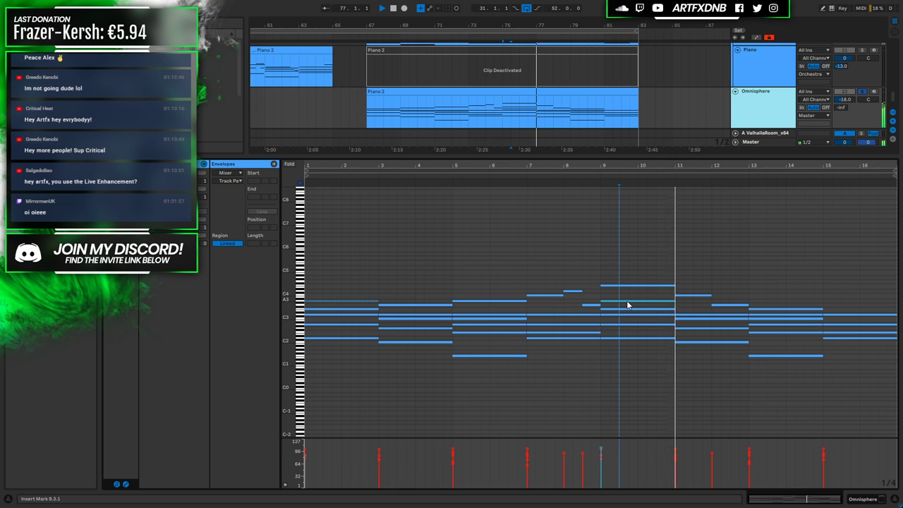
key("space")
left_click(628, 302)
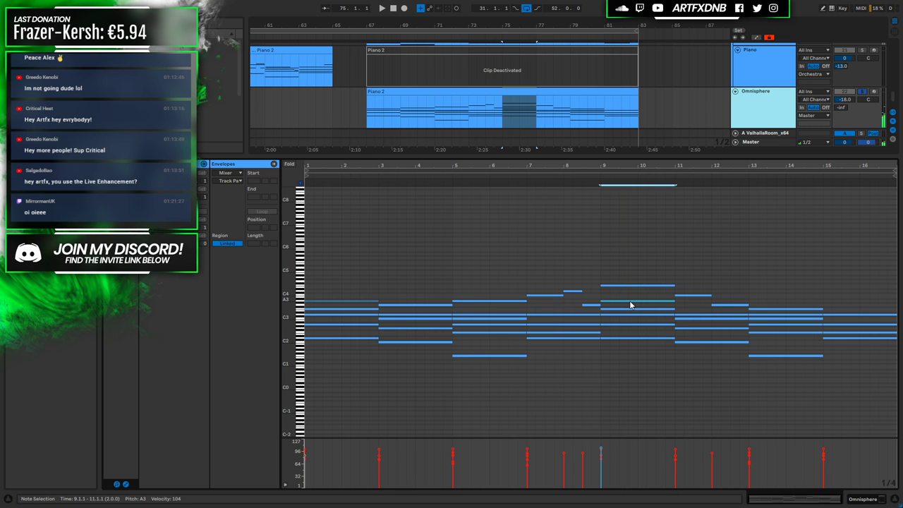
Add a two-bar F4 at bar 11 of the Omnisphere clip's top line and audition it
left_click_drag(677, 292, 744, 285)
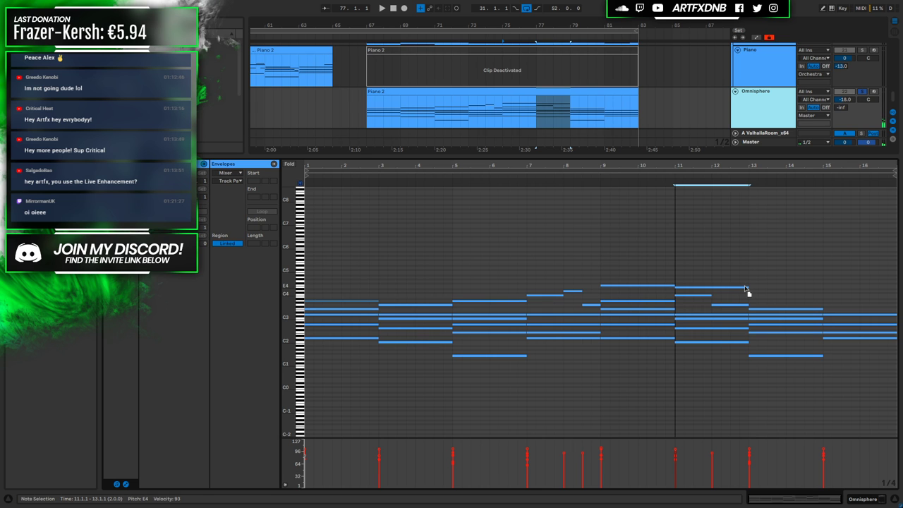
left_click(679, 288)
key("space")
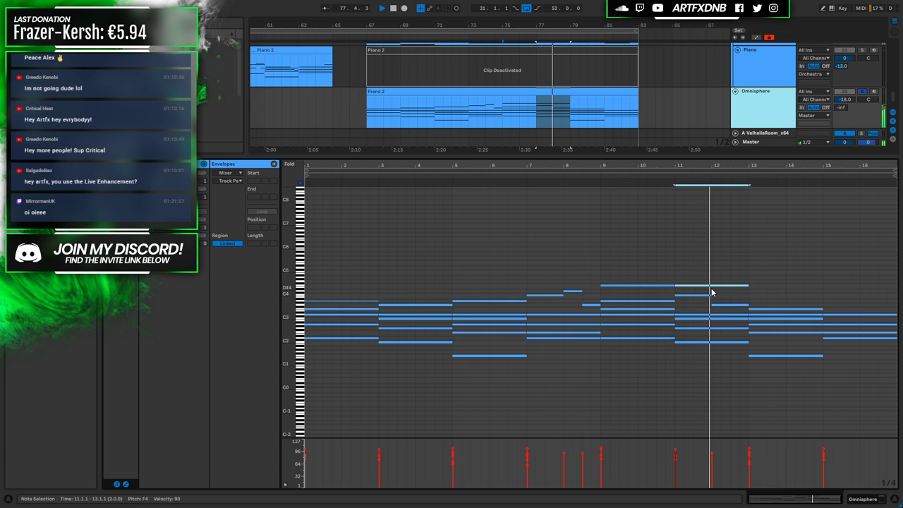
key("space")
Deactivate the A3 at bar 9 and the F4 at bar 11 of the Omnisphere clip, auditioning the passage
left_click(652, 305)
left_click(688, 286)
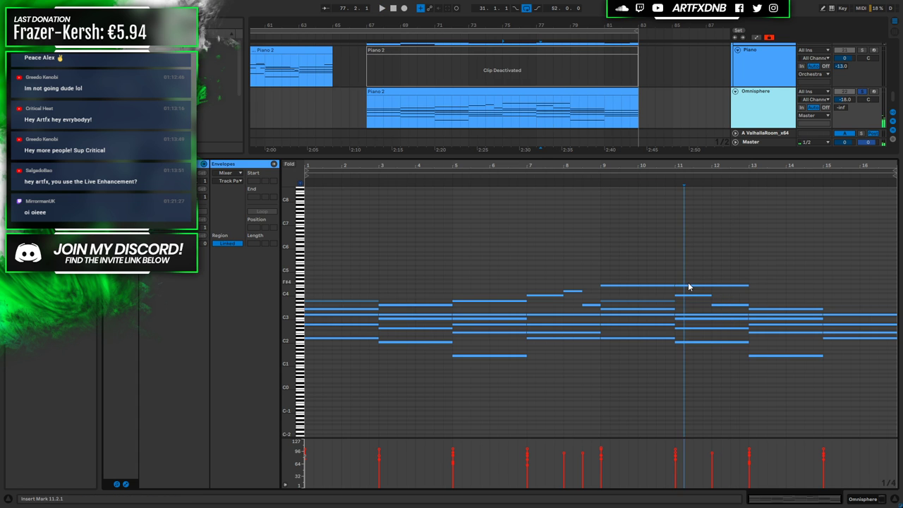
key("space")
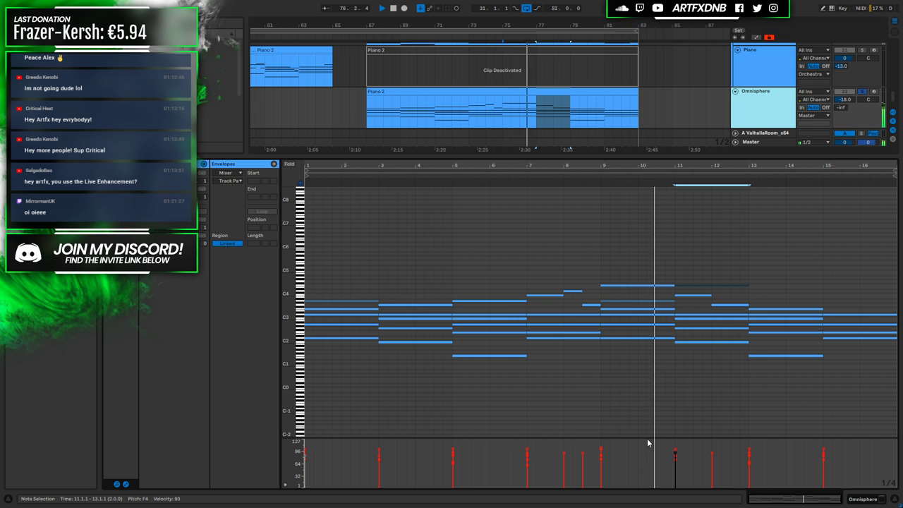
Change the two-bar F4 at bar 11 of the Omnisphere clip to an active E4 and delete the C4 below it
left_click(629, 285)
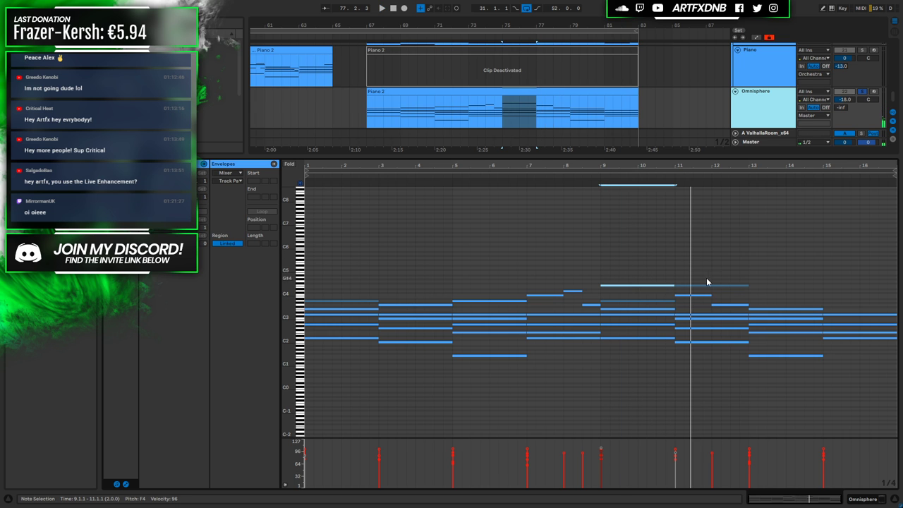
left_click(682, 296)
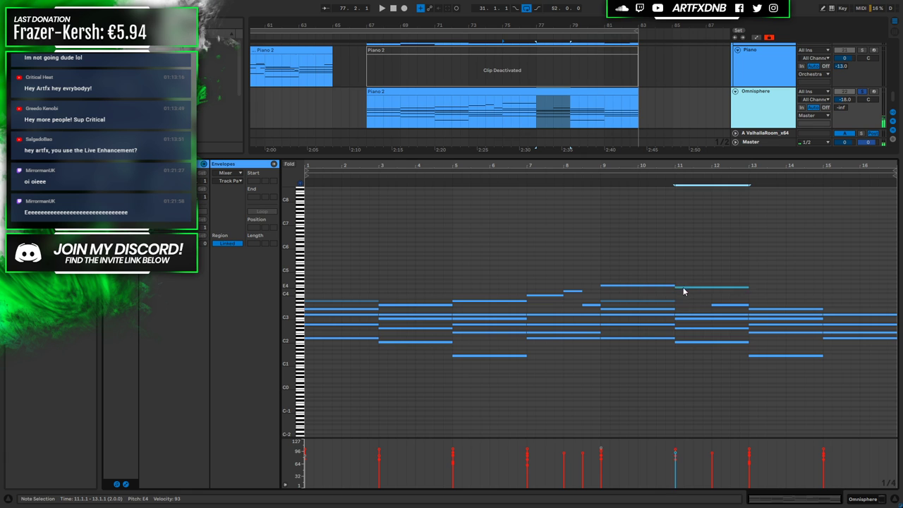
key("0")
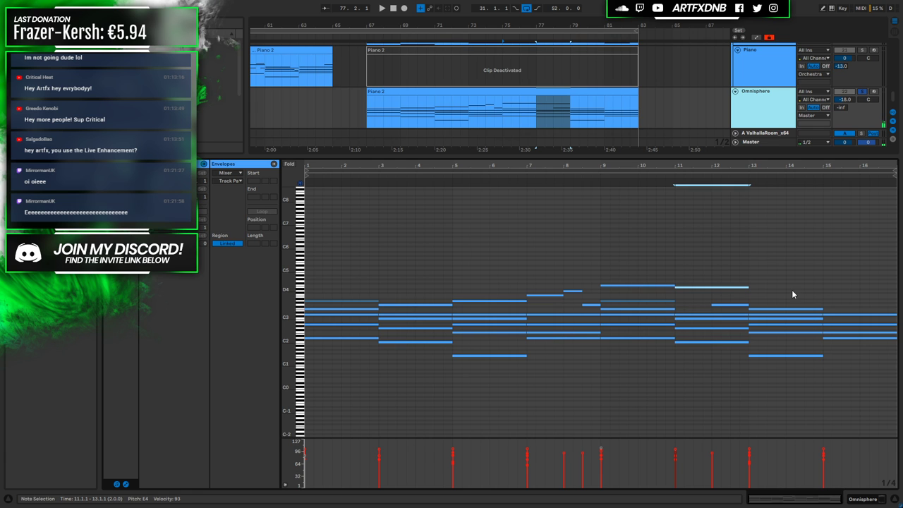
Unsolo the Omnisphere track and audition the full arrangement from bar 75
left_click(502, 112)
key("space")
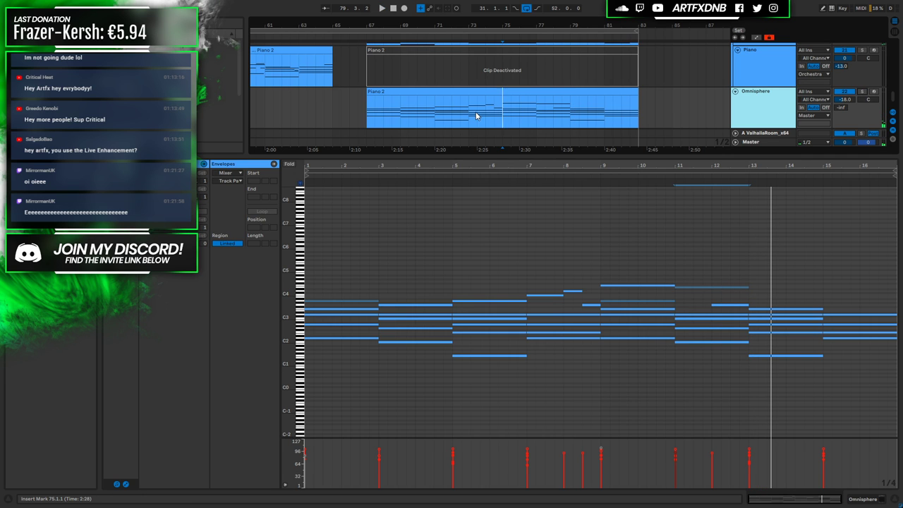
key("space")
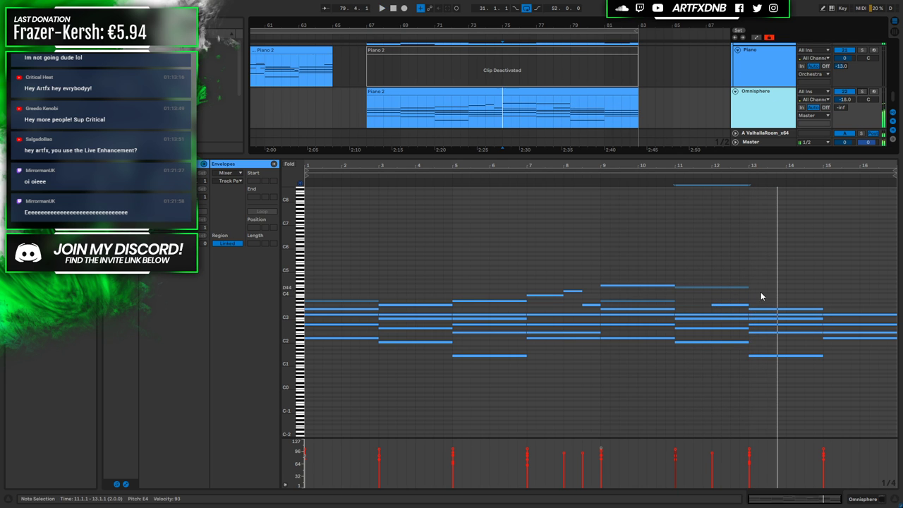
Add a D4 at bar 13 of the Omnisphere clip lasting until the clip's end at bar 17, and play it back
left_click_drag(753, 293, 822, 292)
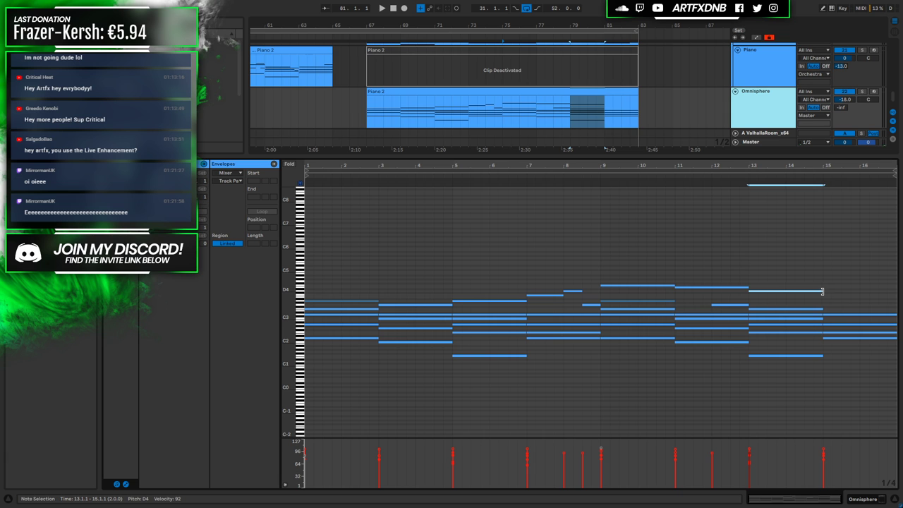
left_click_drag(823, 290, 897, 290)
key("space")
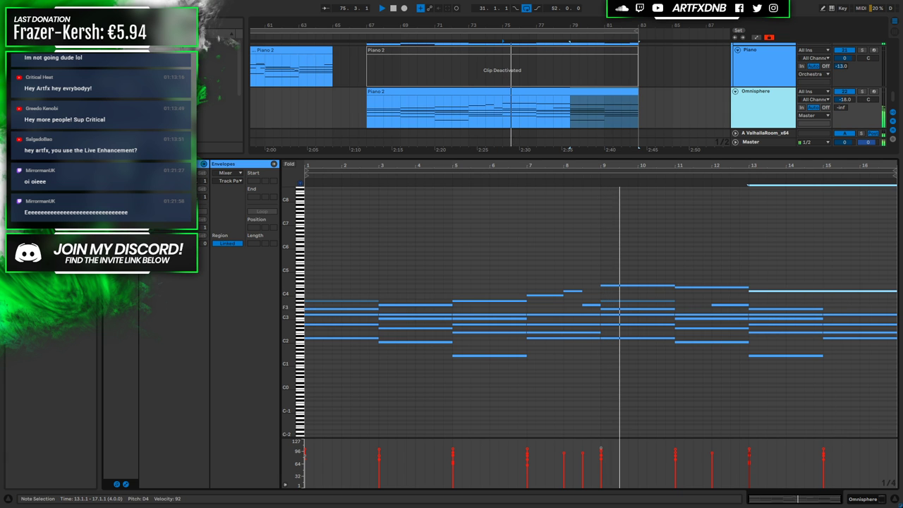
In the Brass clip, extend the D1 and D2 notes at bar 15 to the end of the clip
left_click(865, 499)
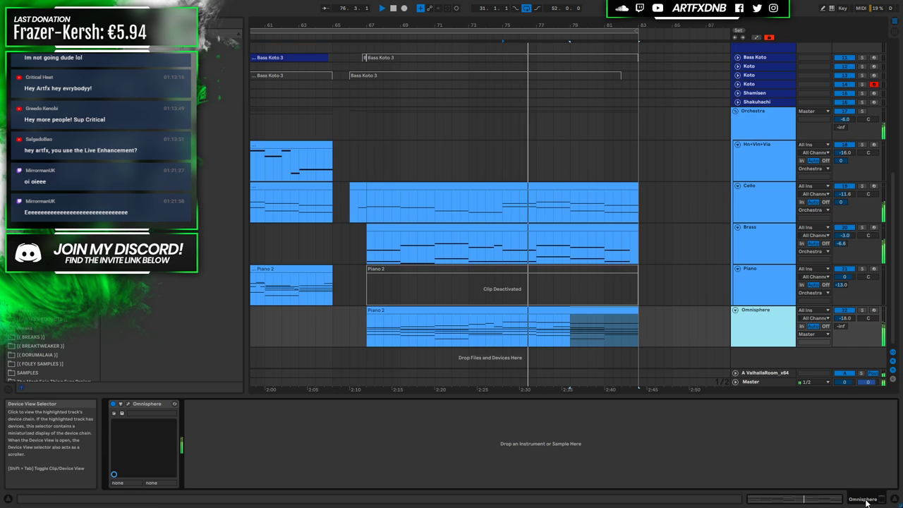
double_click(615, 236)
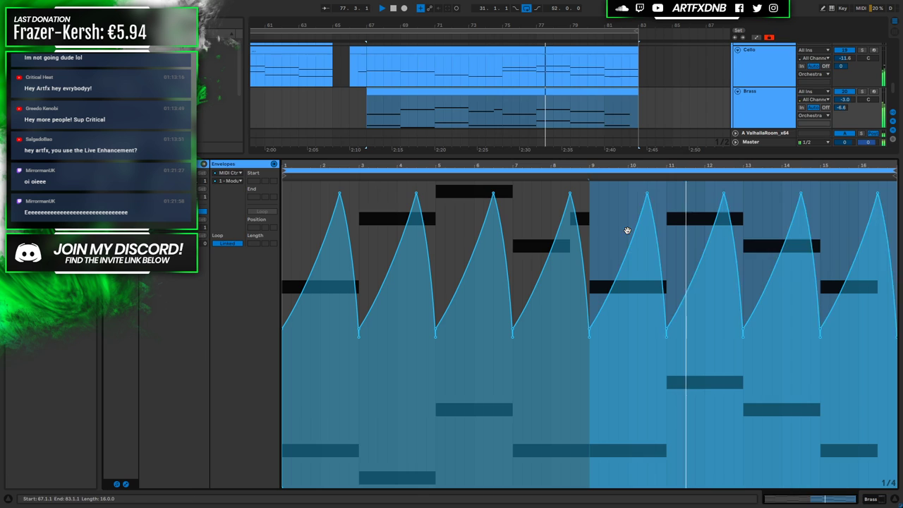
left_click(126, 484)
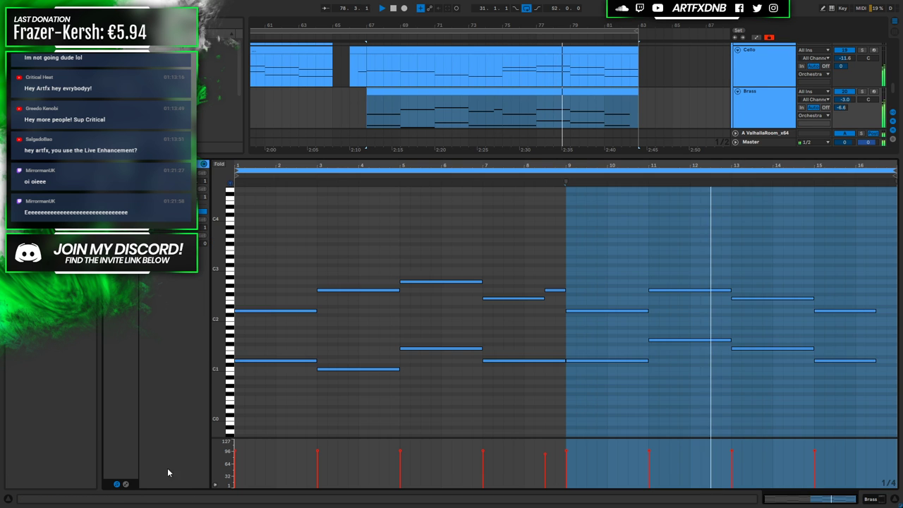
left_click_drag(832, 268, 843, 399)
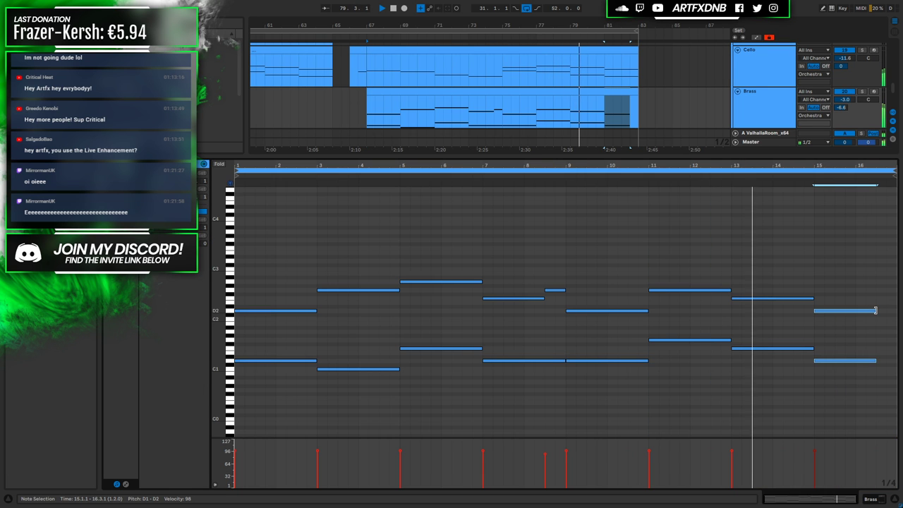
left_click_drag(875, 311, 897, 311)
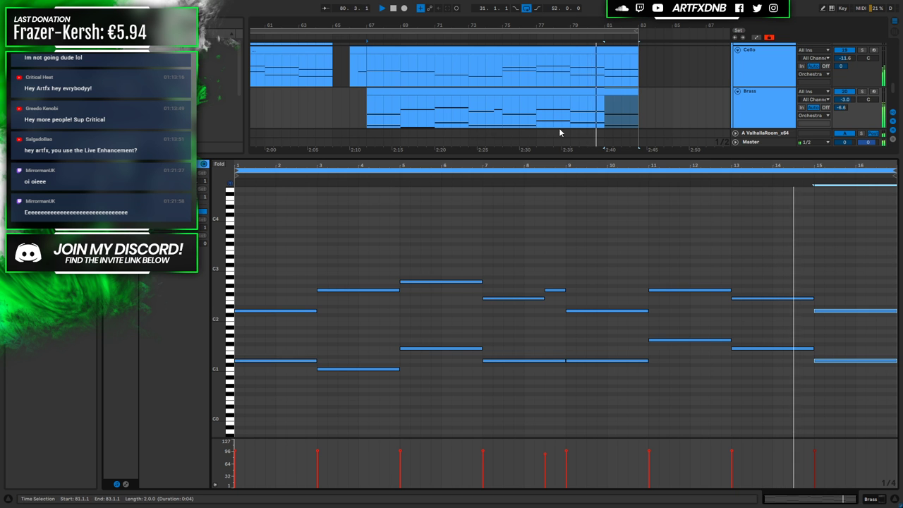
Split the Omnisphere clip's long D4 at bar 15, lower its first part at bar 13 to C4 and audition it
key("shift+Tab")
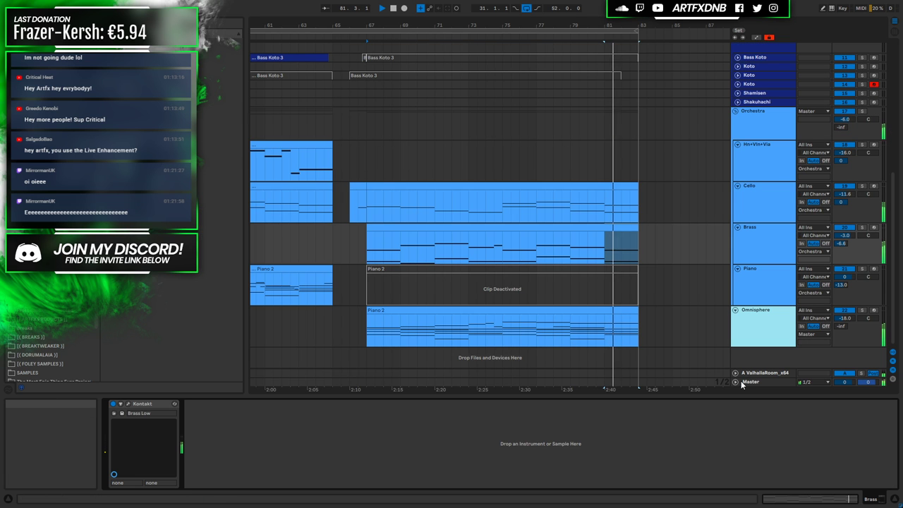
double_click(601, 313)
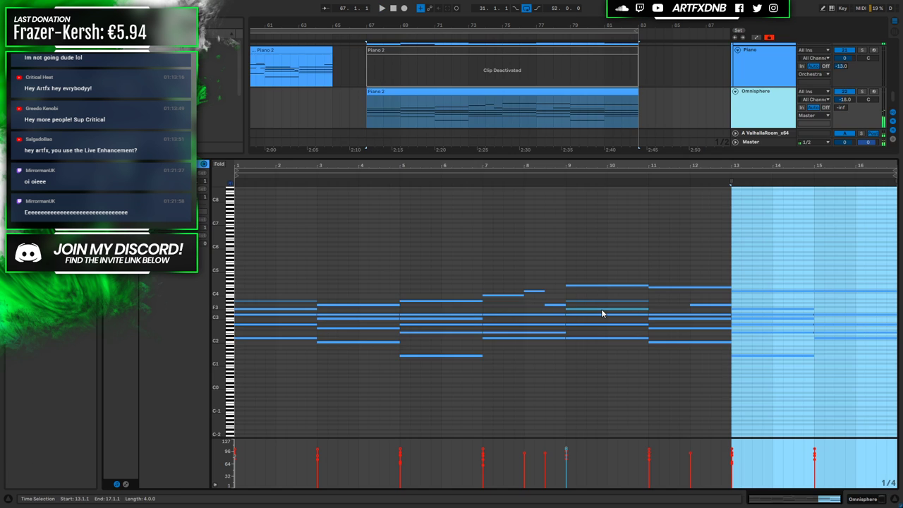
left_click(767, 294)
mouse_move(732, 292)
left_mouse_down()
mouse_move(816, 298)
mouse_move(748, 301)
left_mouse_up()
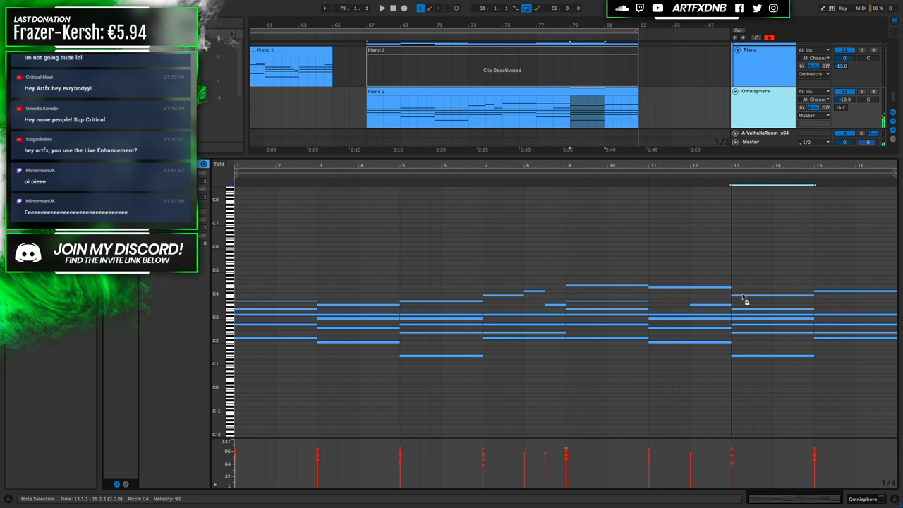
key("space")
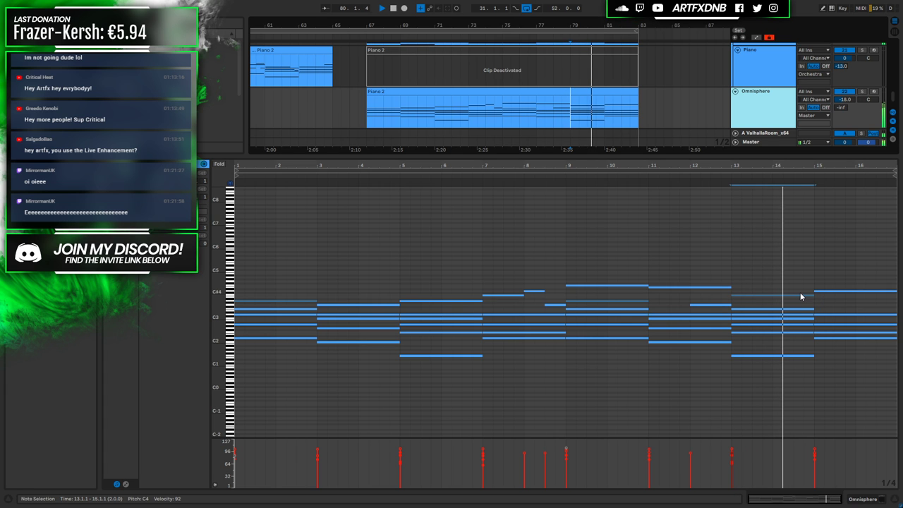
Lower the Omnisphere clip's top note at bar 15 to A3 and audition the ending from bar 81
left_click_drag(824, 291, 824, 301)
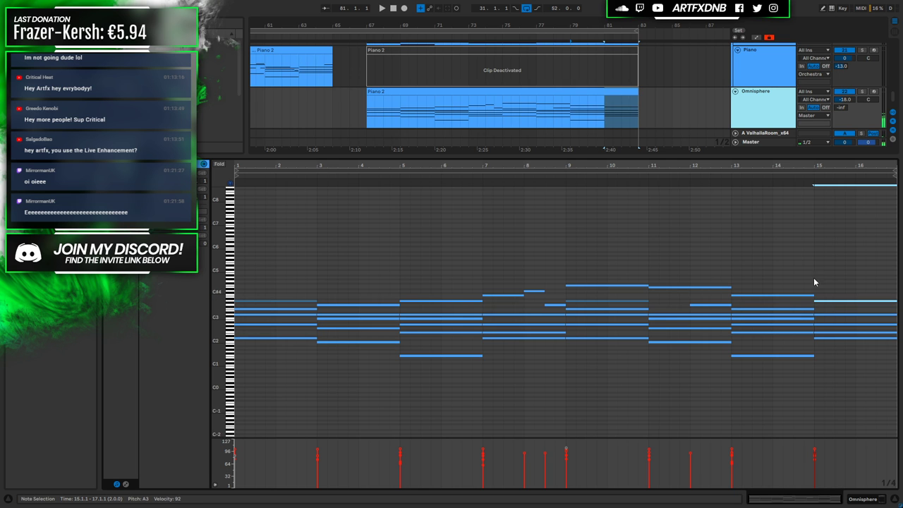
left_click(603, 117)
key("space")
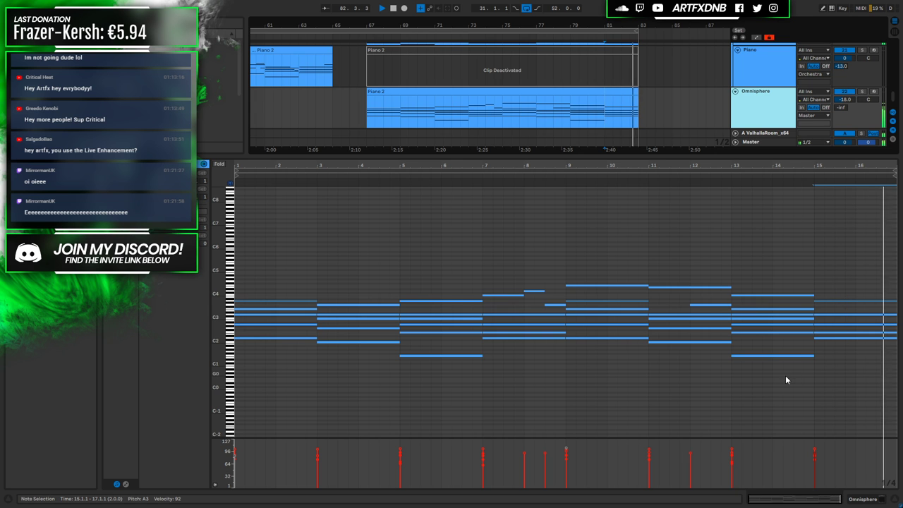
key("space")
Copy the 16-bar Piano 2 clip from bar 33 to bar 83 and delete the leftover Piano clip from bar 99
key("shift+Tab")
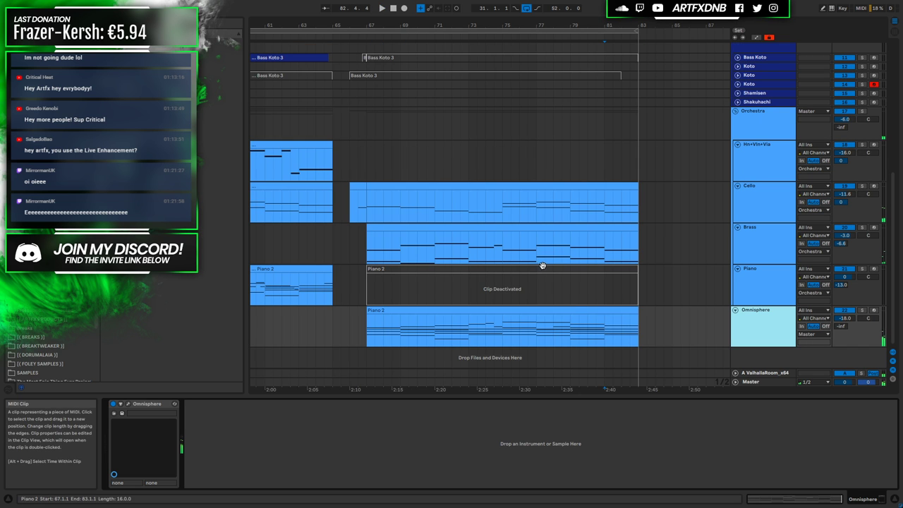
left_click_drag(380, 21, 520, 25)
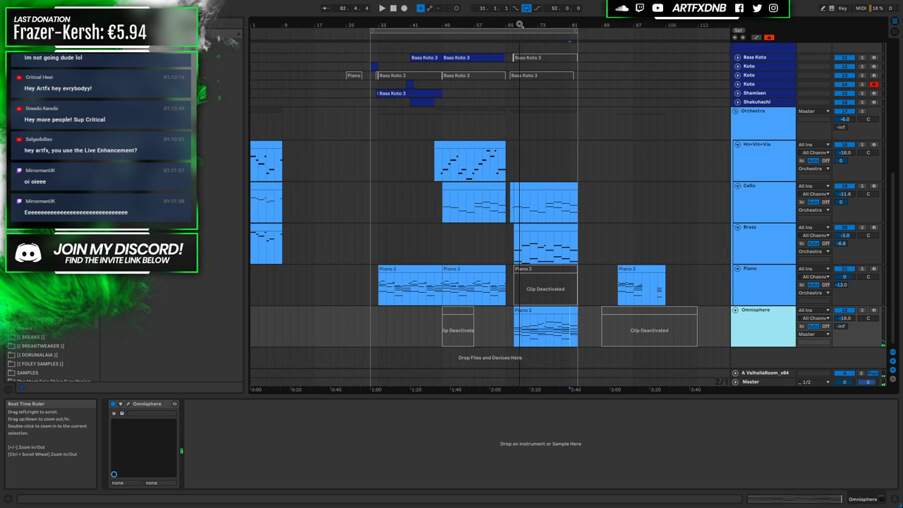
left_click(396, 268)
left_click(465, 270, "shift")
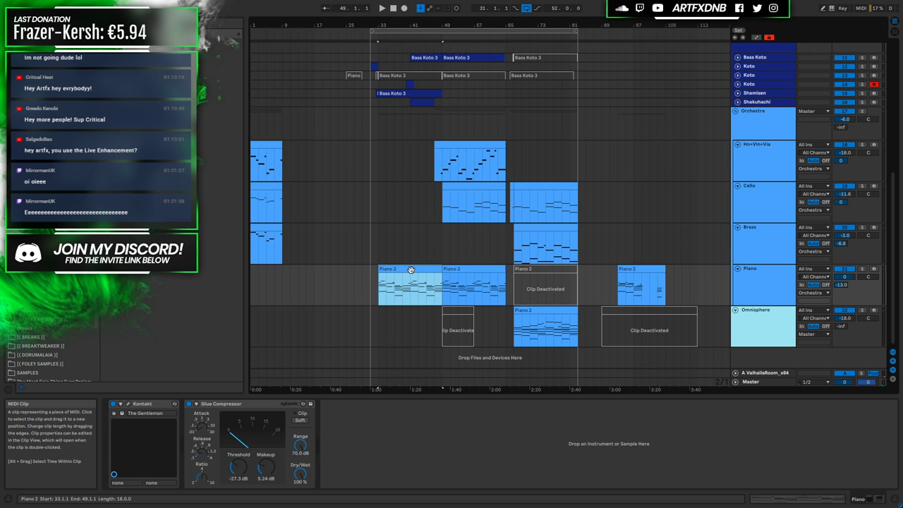
left_click_drag(411, 271, 596, 280)
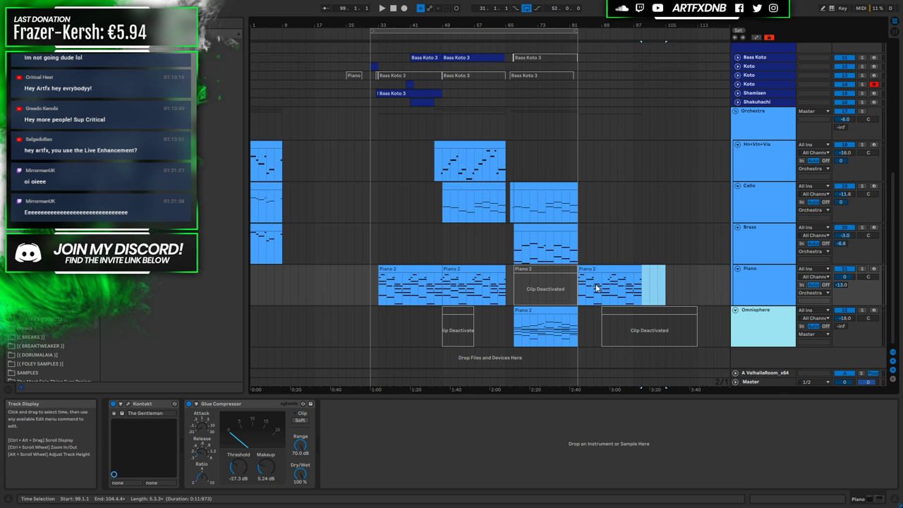
left_click(597, 266)
Copy the deactivated Koto clip at bar 33 with its pickup to 82.3 and activate the copy
scroll(592, 266, "up", 4)
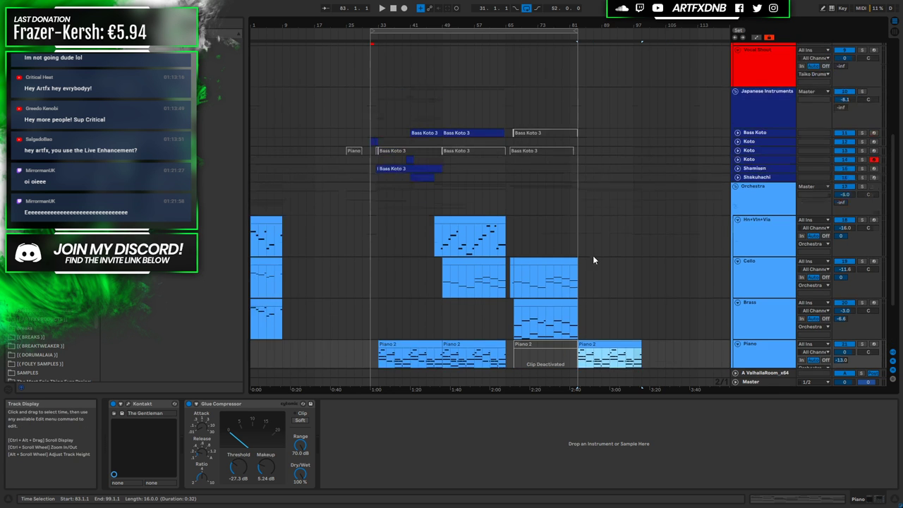
scroll(593, 260, "up", 2)
left_click(394, 195)
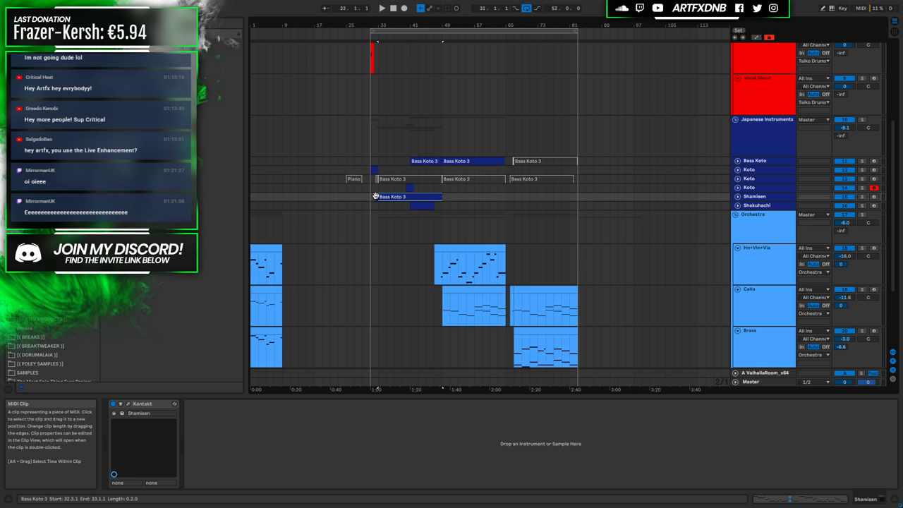
left_click(385, 178)
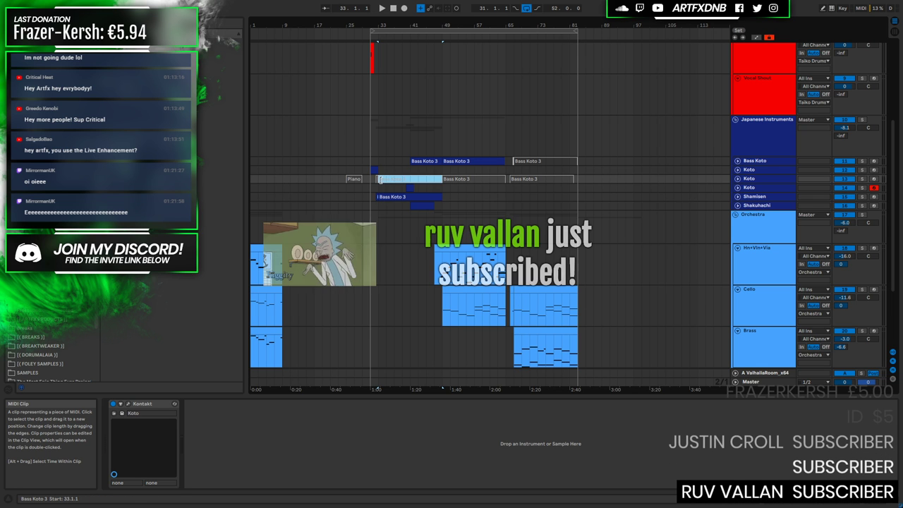
left_click_drag(385, 179, 586, 181)
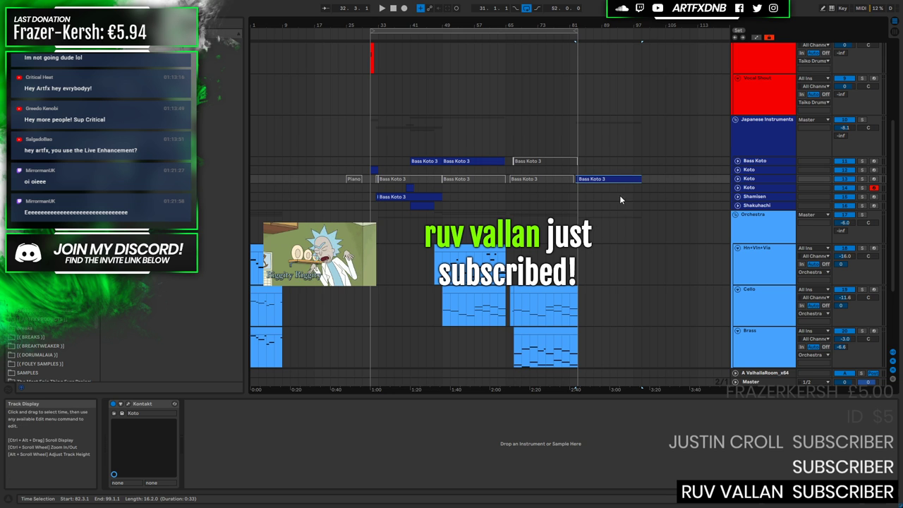
Unfold the Koto track with the copied clip and audition it together with the Piano from 82.3
left_click(737, 178)
scroll(602, 110, "up", 5)
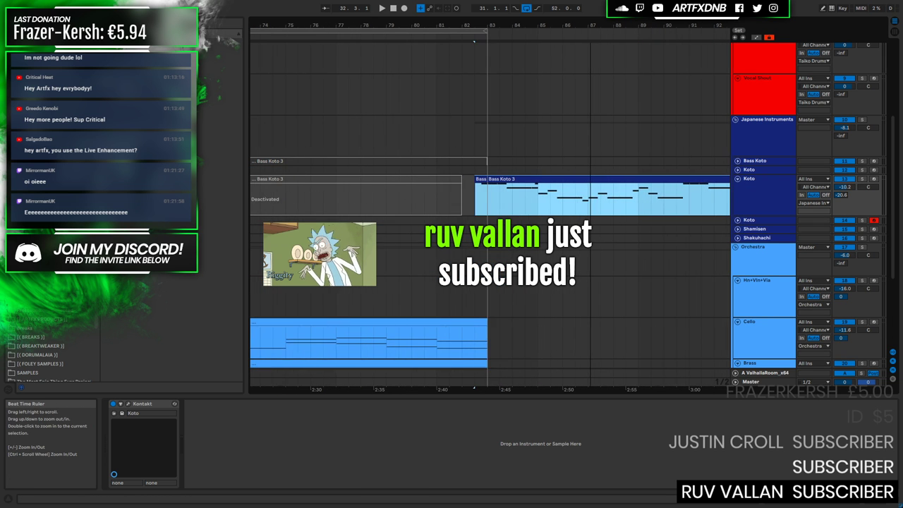
left_click(434, 195)
key("space")
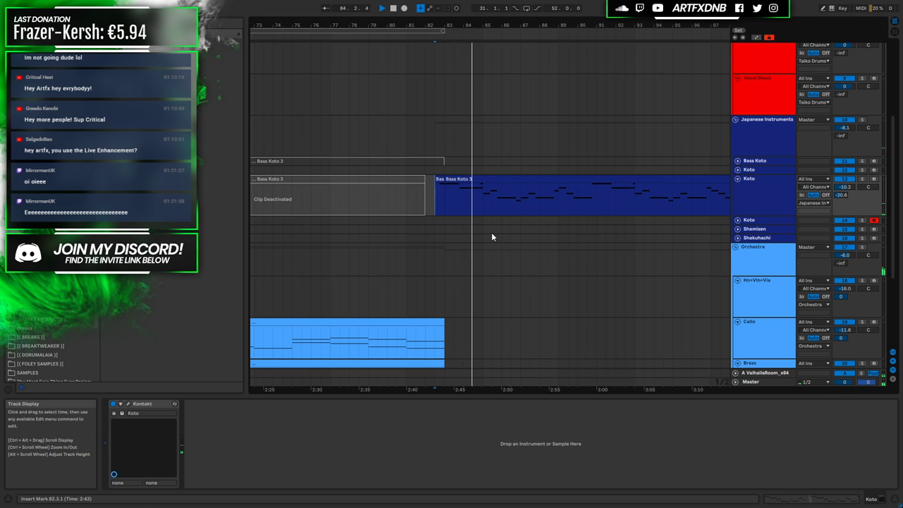
left_click_drag(476, 22, 539, 53)
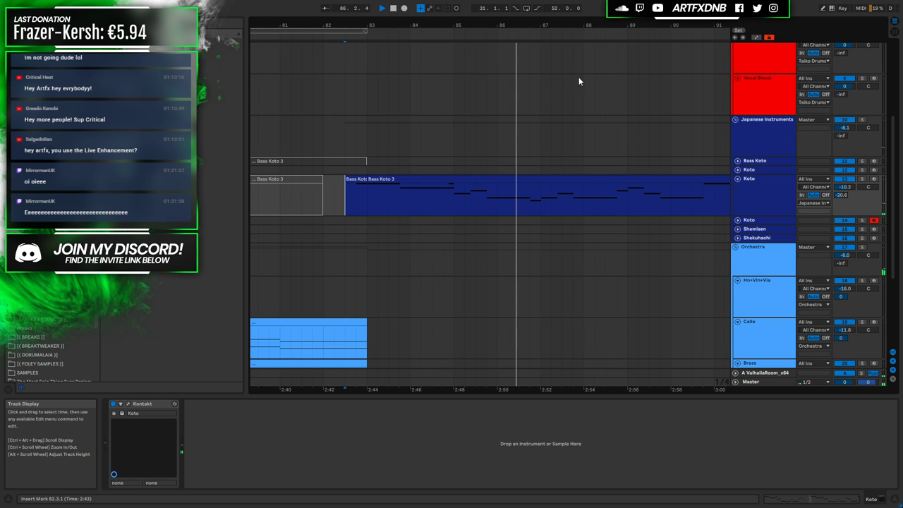
left_click_drag(523, 22, 499, 17)
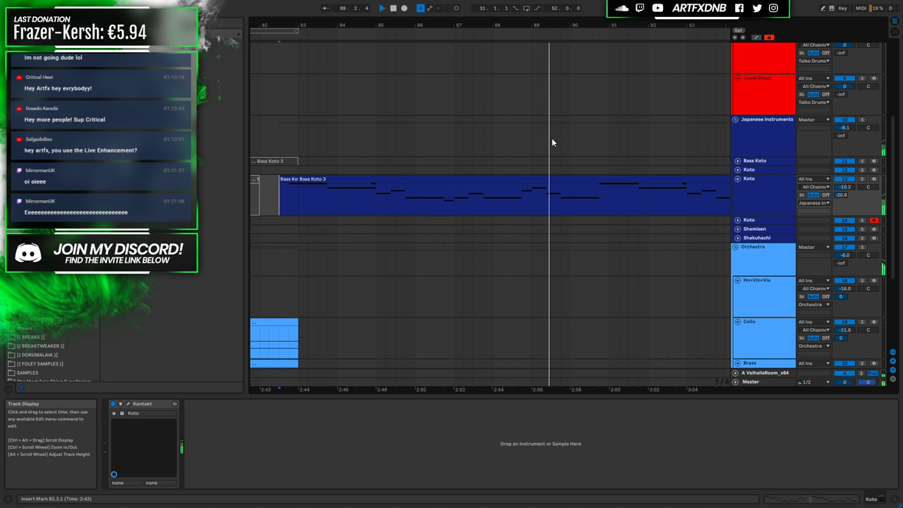
left_click_drag(593, 24, 481, 25)
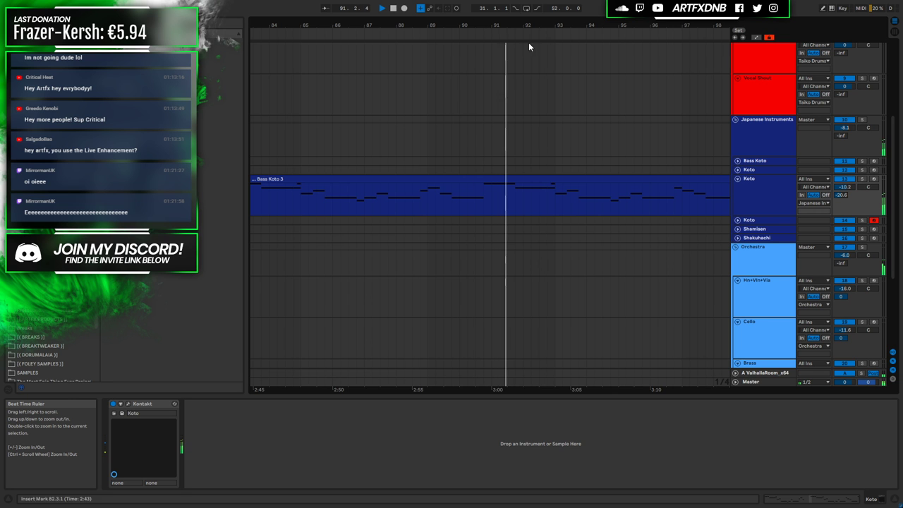
key("minus")
key("minus")
scroll(522, 201, "down", 5)
scroll(540, 198, "up", 2)
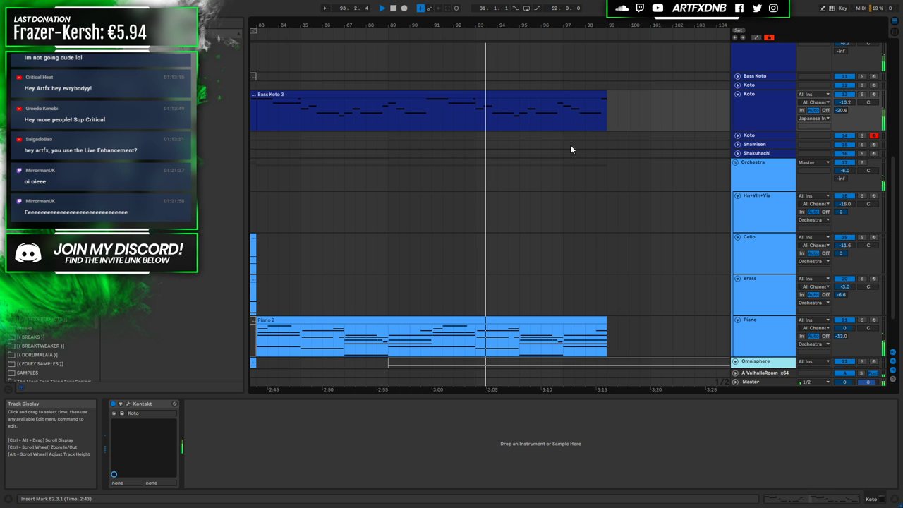
Lower the copied Koto clip's note at 13.2.3 to A2 and audition the phrase from bar 95
double_click(547, 93)
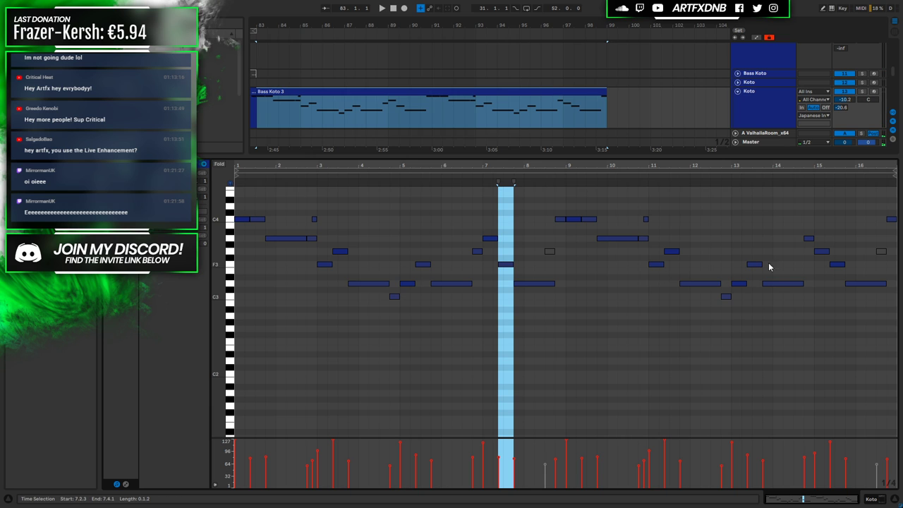
left_click(739, 285)
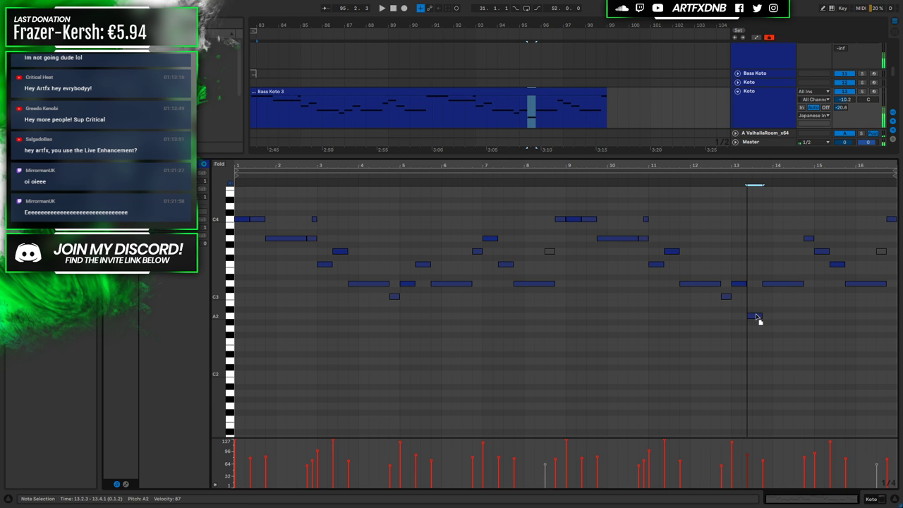
left_click(519, 113)
key("space")
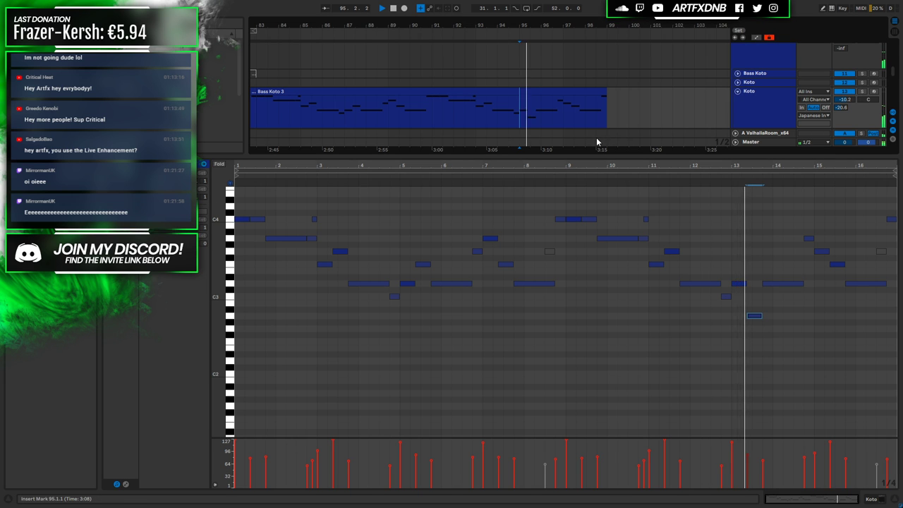
Continue the Koto clip's descending line by lowering the notes at 13.4.1, 14.4.1 and 15.1.1 to G2, F2 and D2
left_click_drag(782, 285, 783, 318)
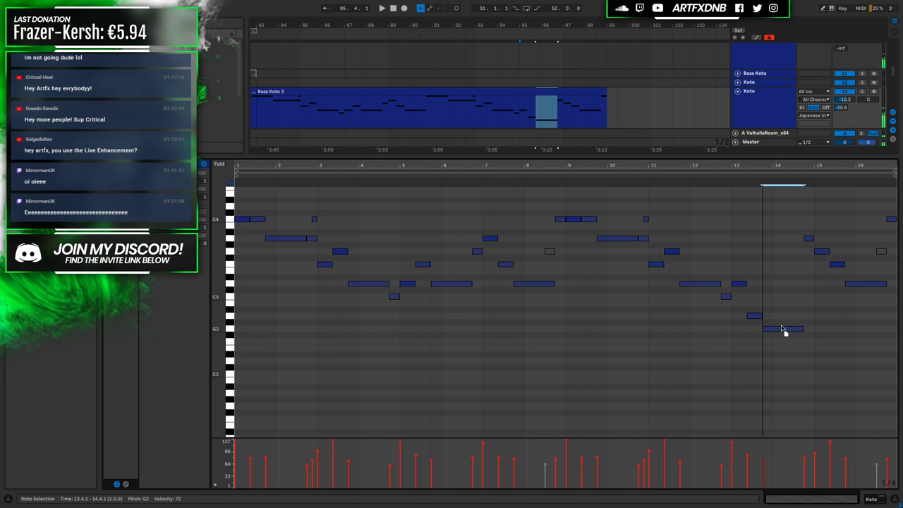
left_click_drag(809, 240, 811, 300)
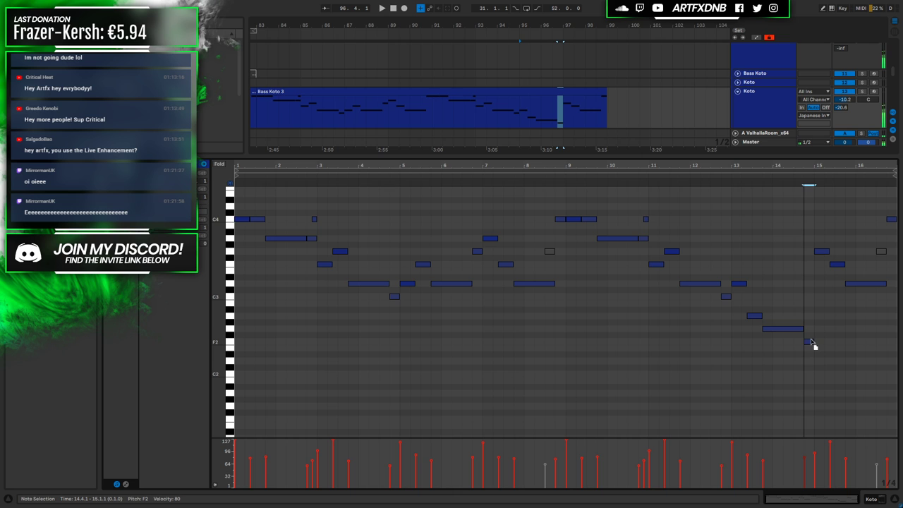
left_click_drag(825, 256, 827, 332)
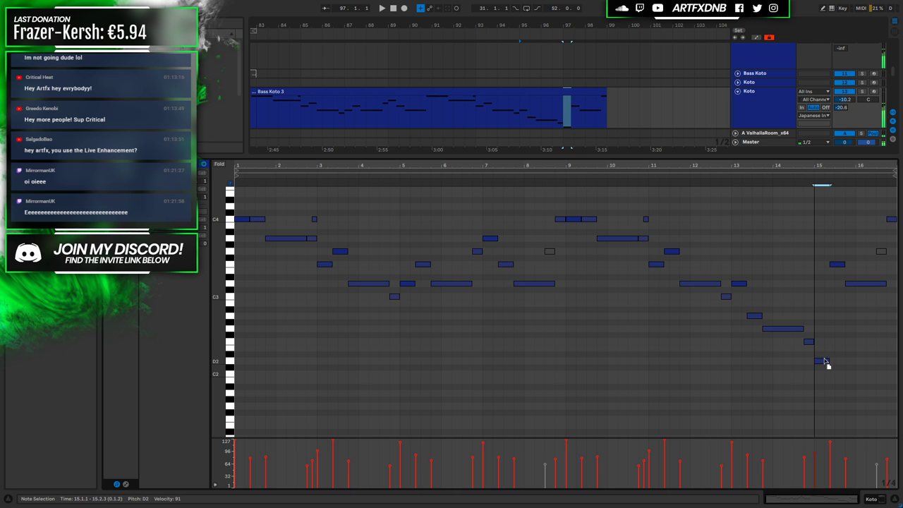
Delete the Koto clip's notes after 15.2.3, extend the final D2 to the clip's end at 17.1.1 and close the note editor
left_click_drag(834, 209, 890, 315)
key("Delete")
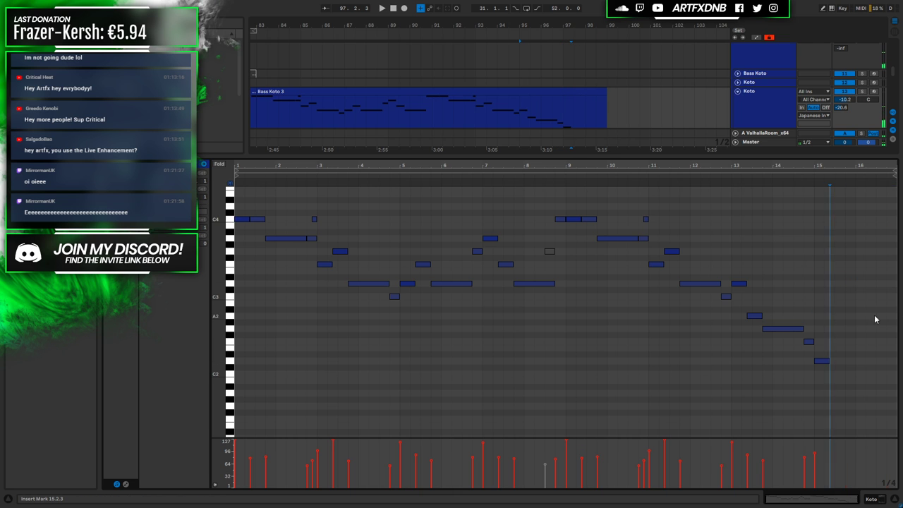
left_click_drag(829, 361, 894, 361)
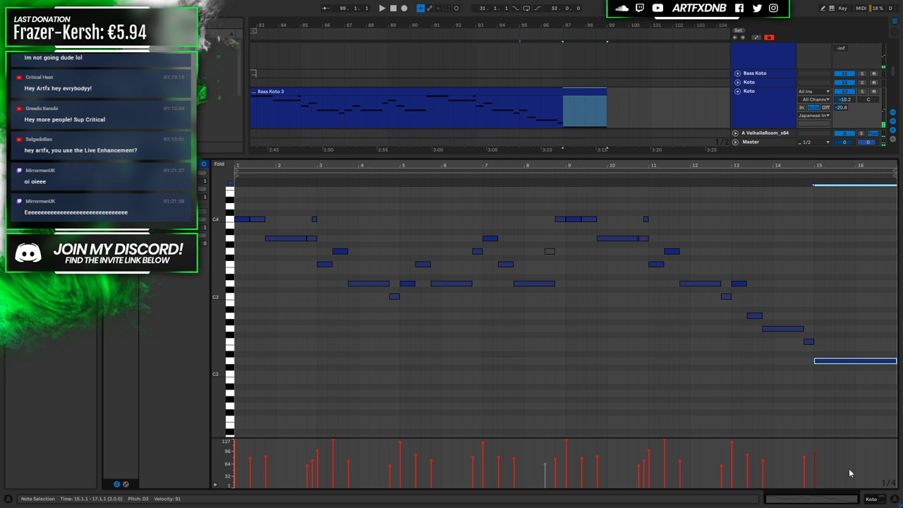
left_click(872, 499)
left_click_drag(645, 26, 645, 3)
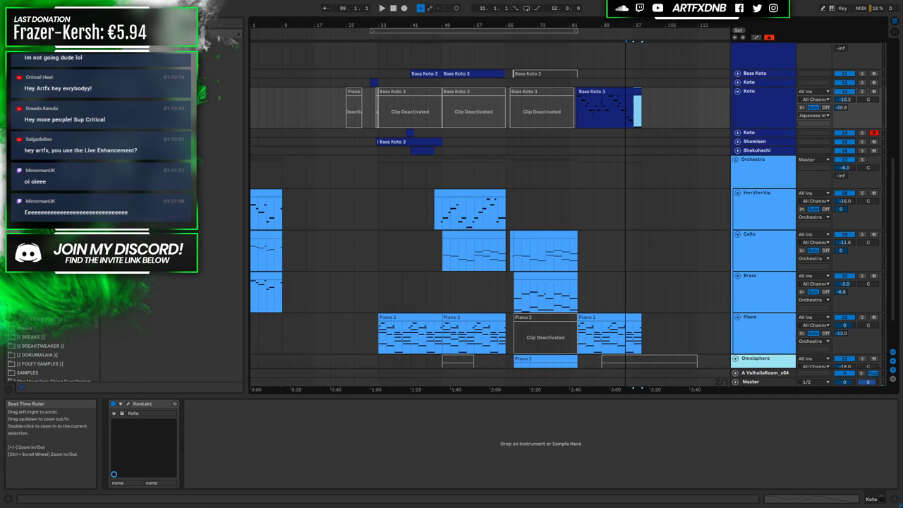
Collapse the individual tracks inside the opened Taiko Drums, Japanese Instruments and Orchestra groups, leaving Omnisphere unfolded for an overview
left_click(735, 160, "alt")
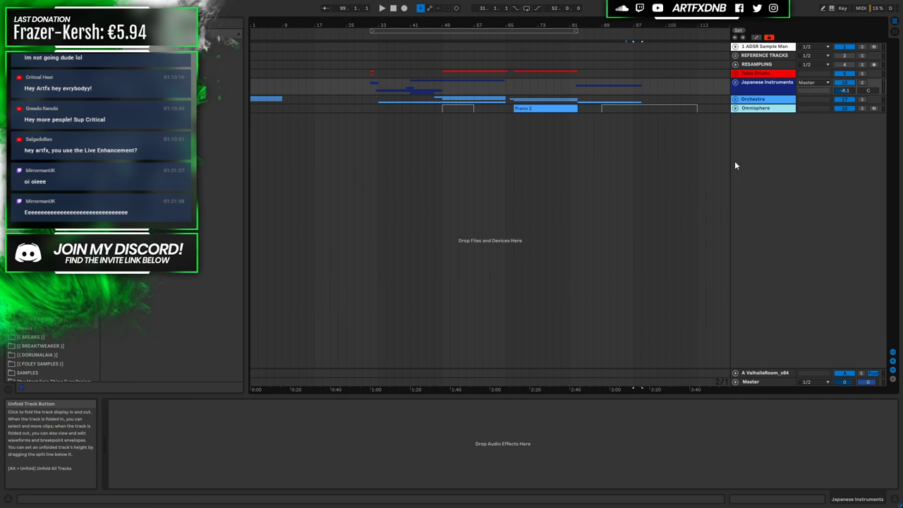
left_click(750, 73)
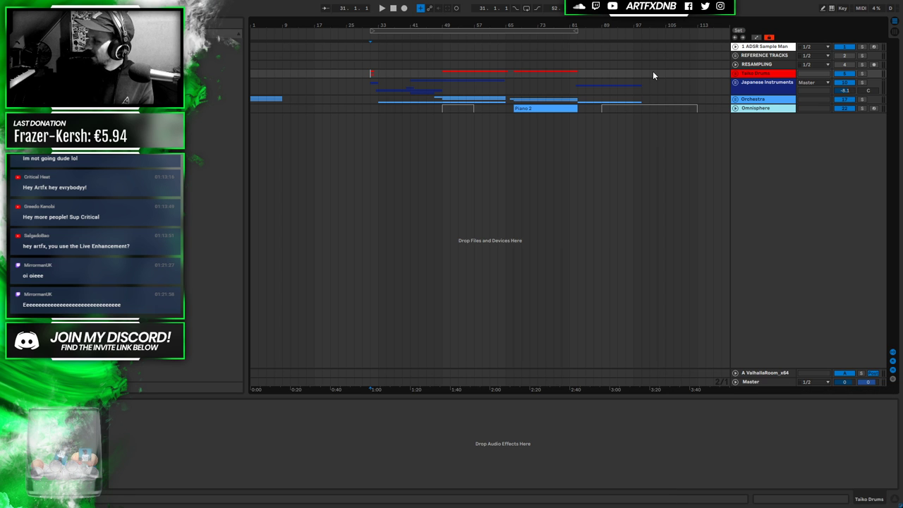
left_click(736, 74)
left_click(738, 107, "alt")
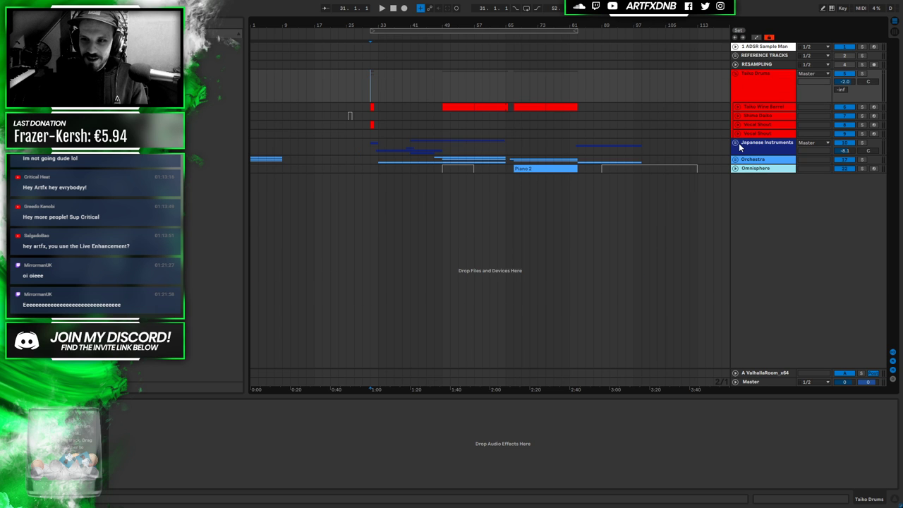
left_click(735, 142)
left_click(740, 206)
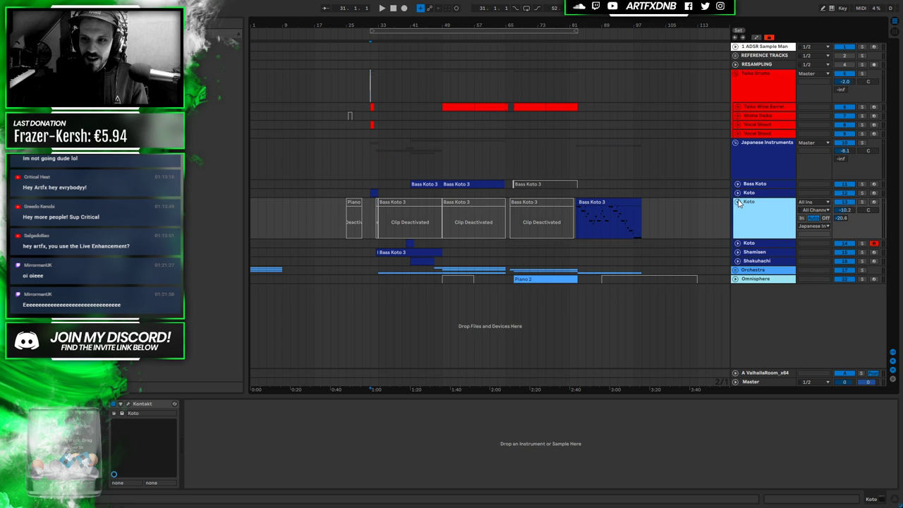
left_click(737, 202)
left_click(736, 238)
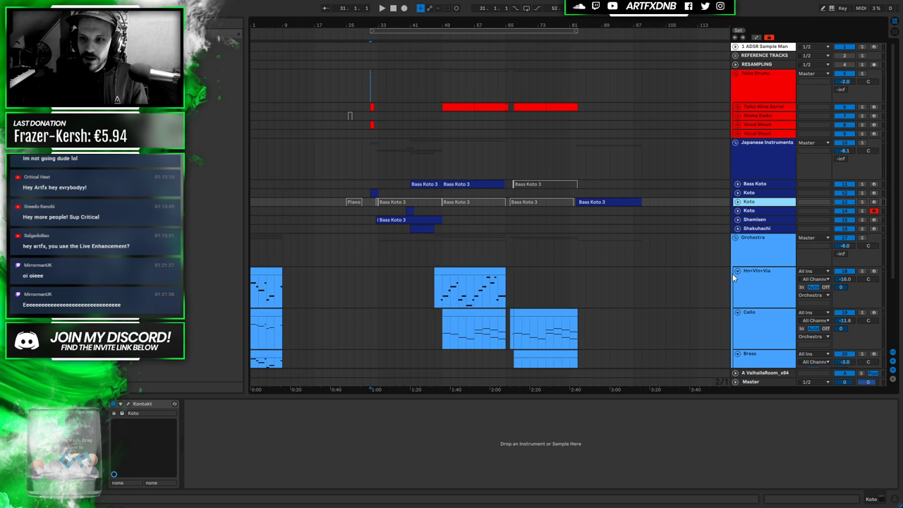
left_click(736, 271, "alt")
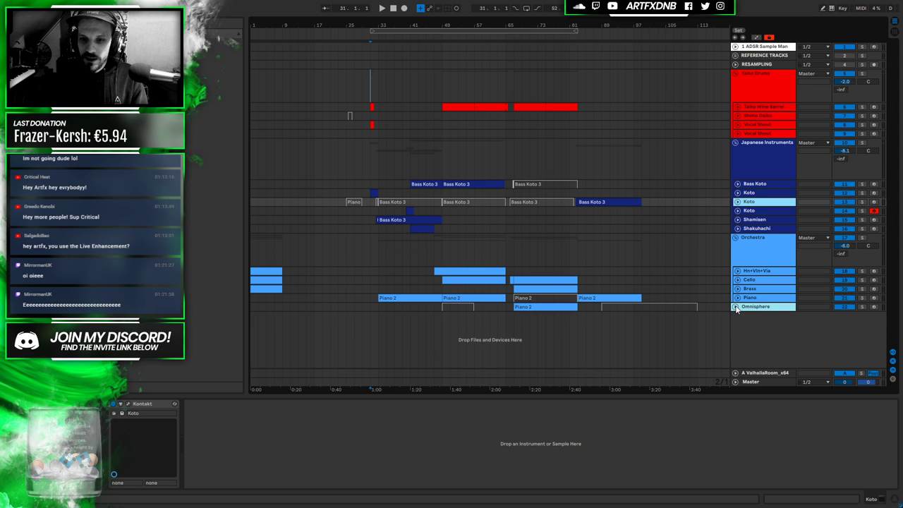
left_click(736, 308)
Play the arrangement from bar 31 through the new Piano and Koto ending to review it
left_click(513, 322)
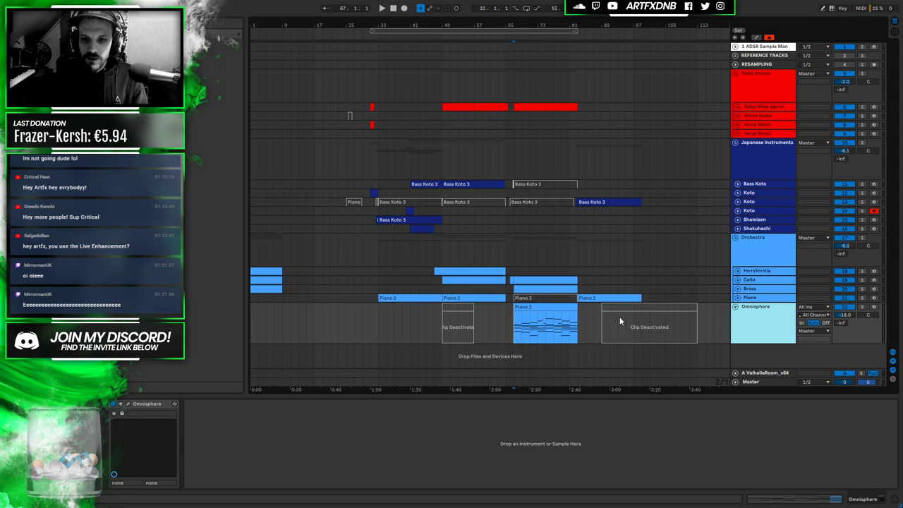
left_click(755, 106)
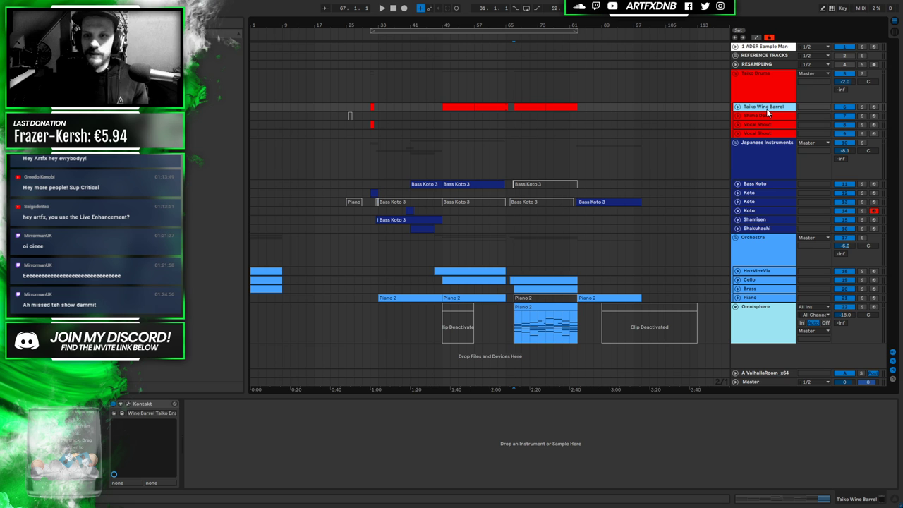
left_click_drag(513, 107, 529, 107)
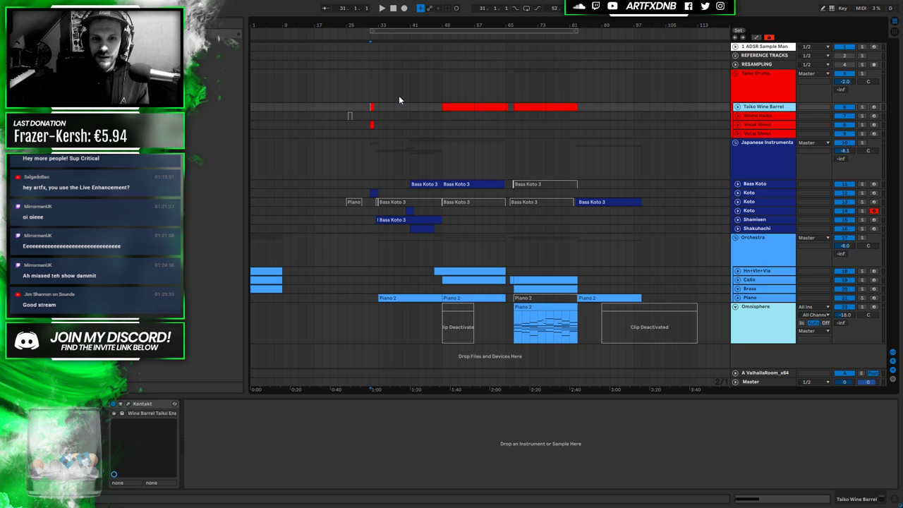
key("space")
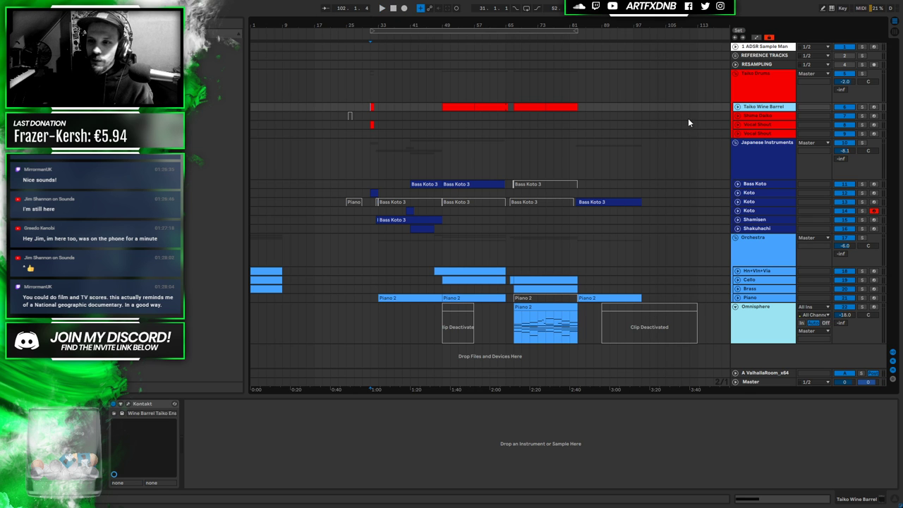
left_click(369, 107)
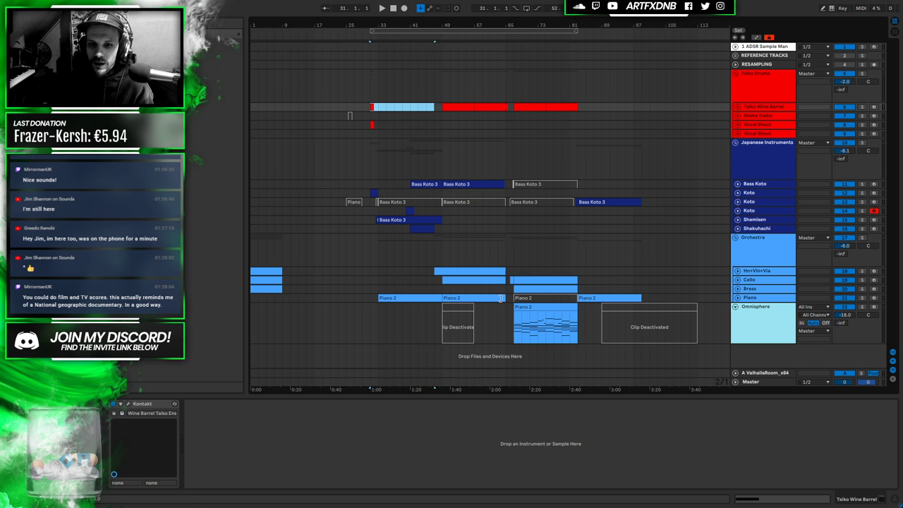
left_click_drag(512, 246, 515, 279)
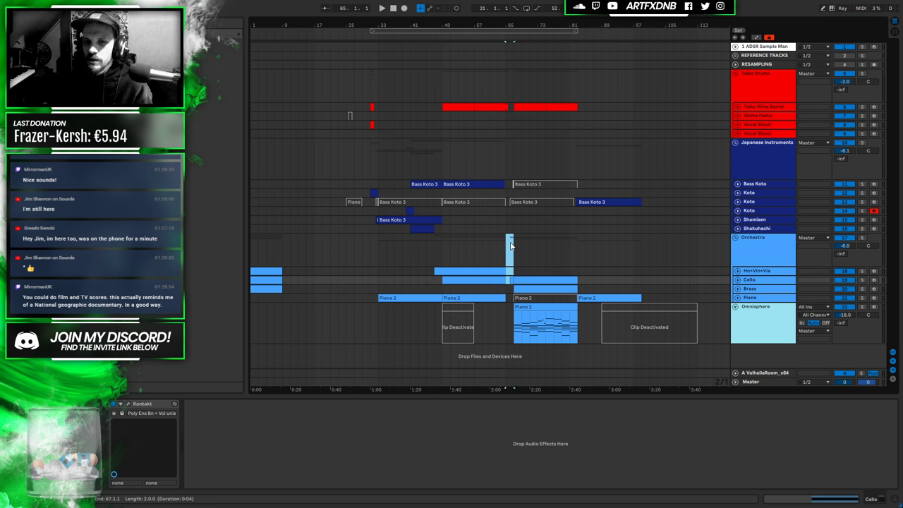
left_click(501, 256)
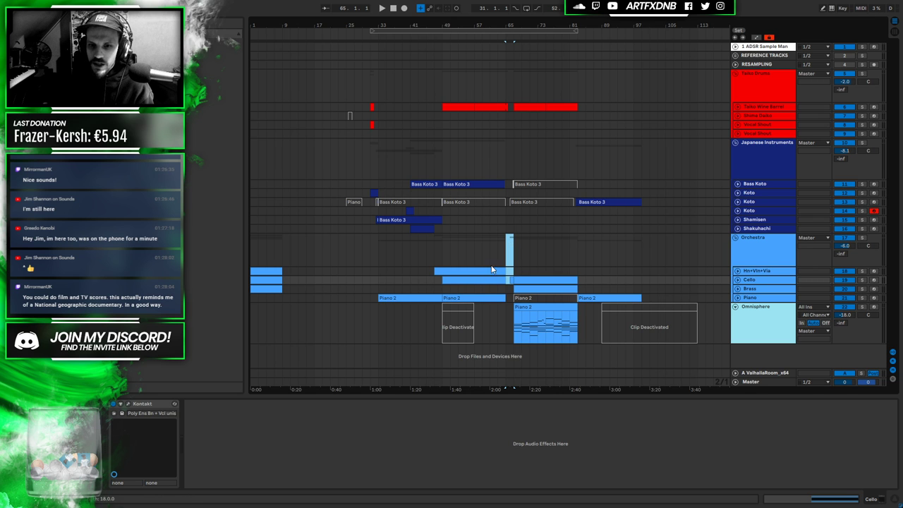
left_click(505, 243)
left_click_drag(507, 240, 515, 252)
left_click(508, 256)
left_click_drag(505, 326, 586, 322)
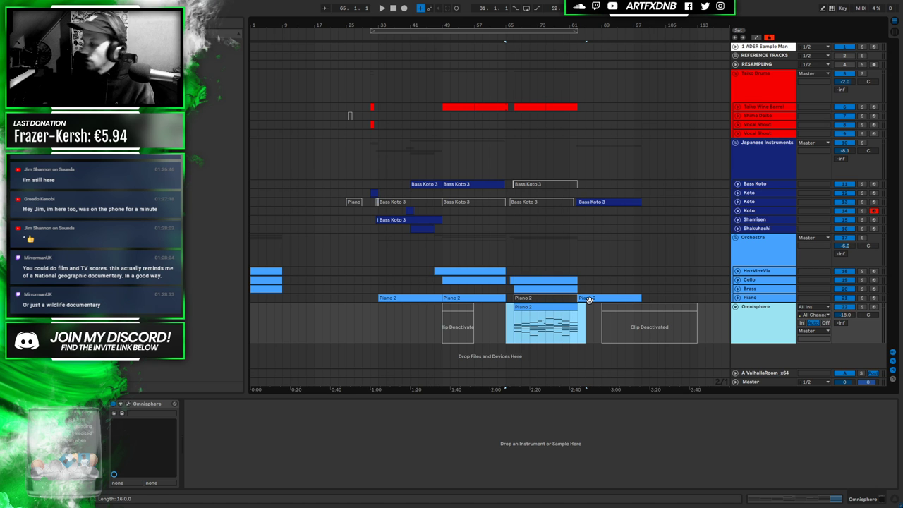
left_click(577, 323)
left_click(379, 316)
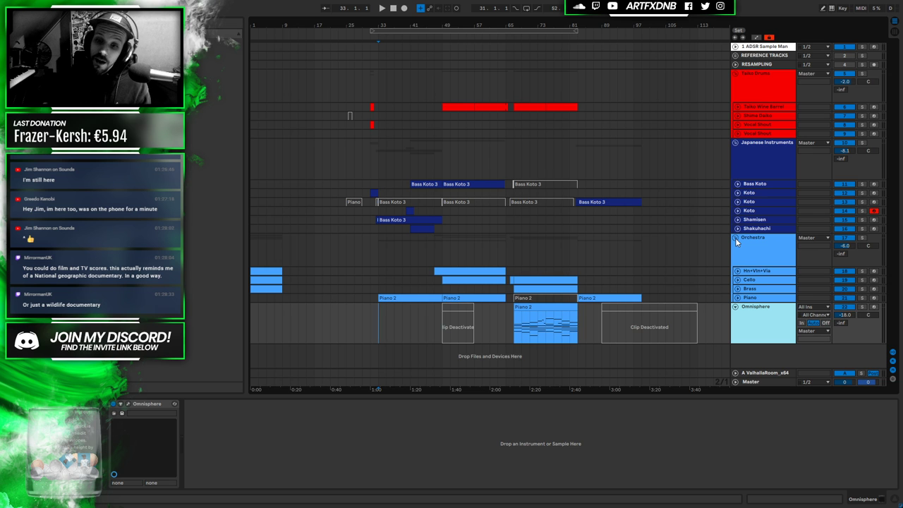
left_click_drag(515, 325, 602, 331)
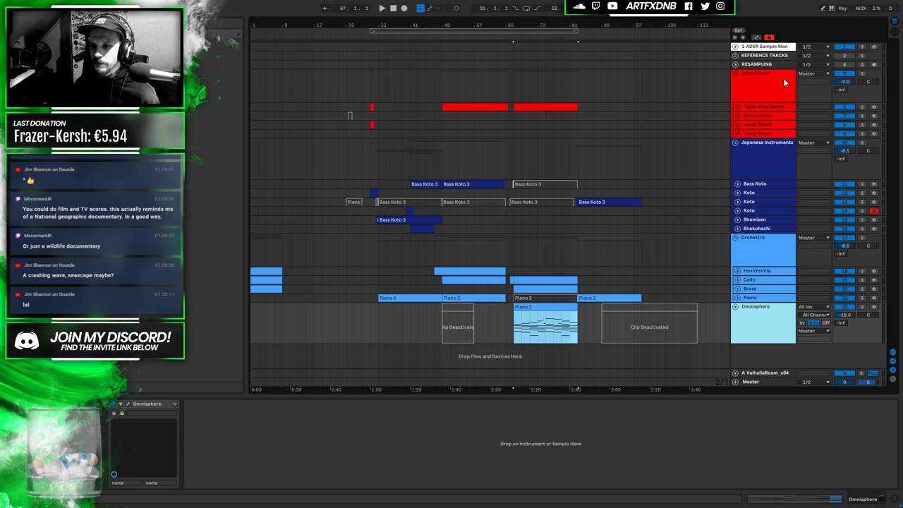
left_click(766, 155)
left_click(761, 93)
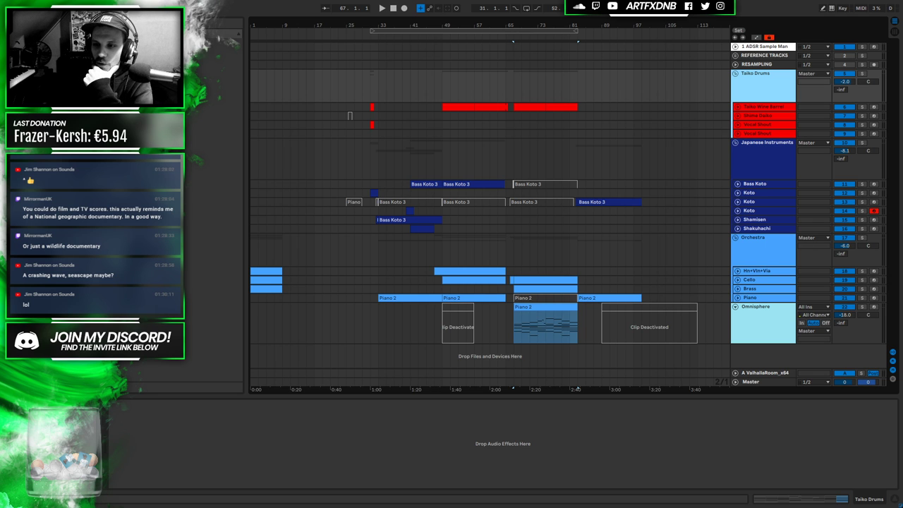
left_click(750, 312)
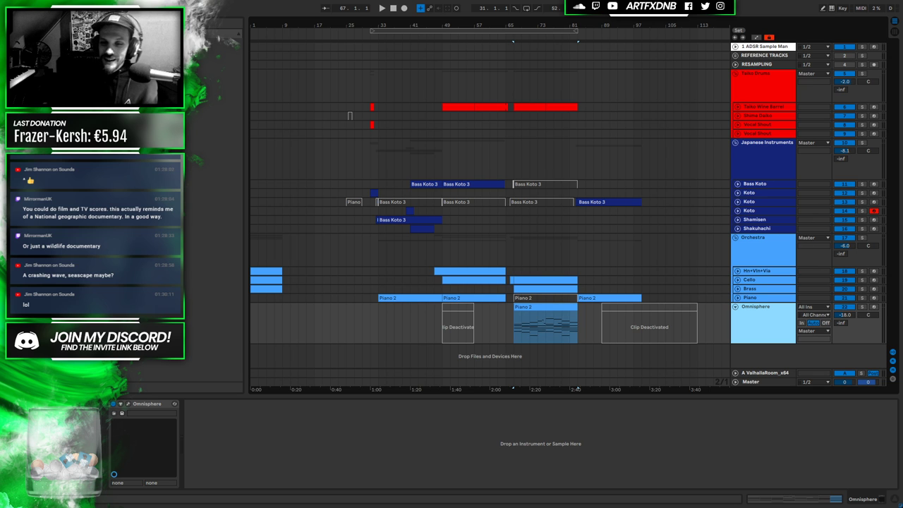
left_click(757, 243)
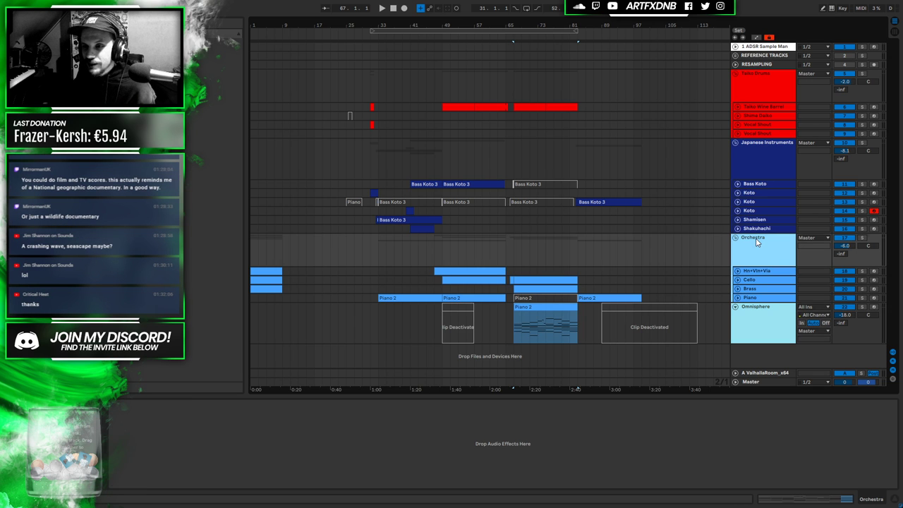
left_click(759, 146)
left_click(753, 88)
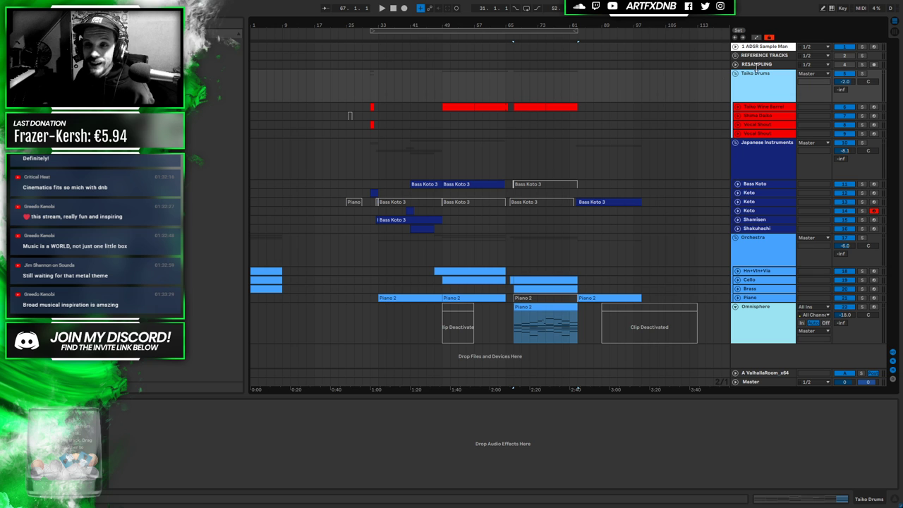
Fold the Taiko Drums, Japanese Instruments and Orchestra groups and the Omnisphere track for a compact overview of the arrangement
left_click(735, 73)
left_click(735, 82)
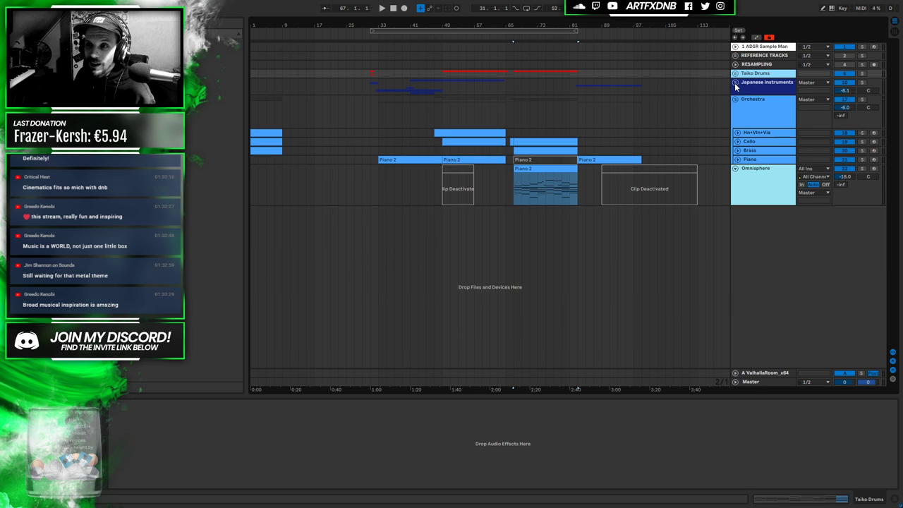
left_click(741, 100)
left_click(735, 100)
left_click(735, 108)
left_click(751, 108)
left_click(752, 89)
left_click(753, 76)
left_click(753, 88)
left_click(754, 100)
left_click(754, 109)
left_click(753, 99)
left_click(753, 89)
left_click(753, 76)
left_click(754, 88)
left_click(753, 100)
left_click(753, 109)
left_click(753, 99)
left_click(754, 90)
left_click(761, 65)
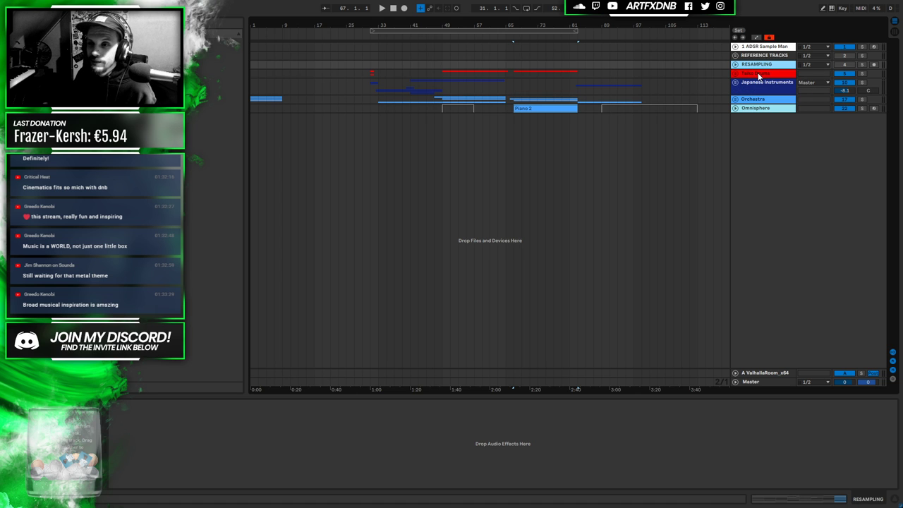
left_click(759, 75)
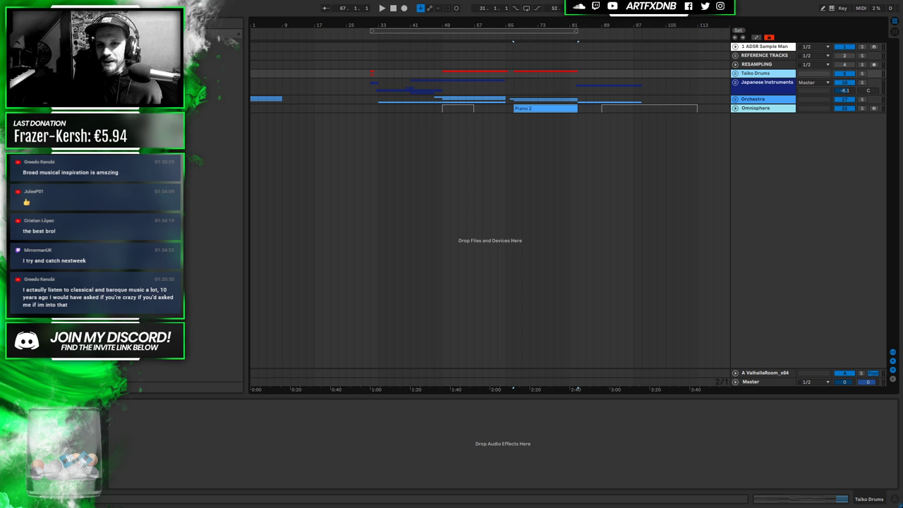
left_click(759, 85)
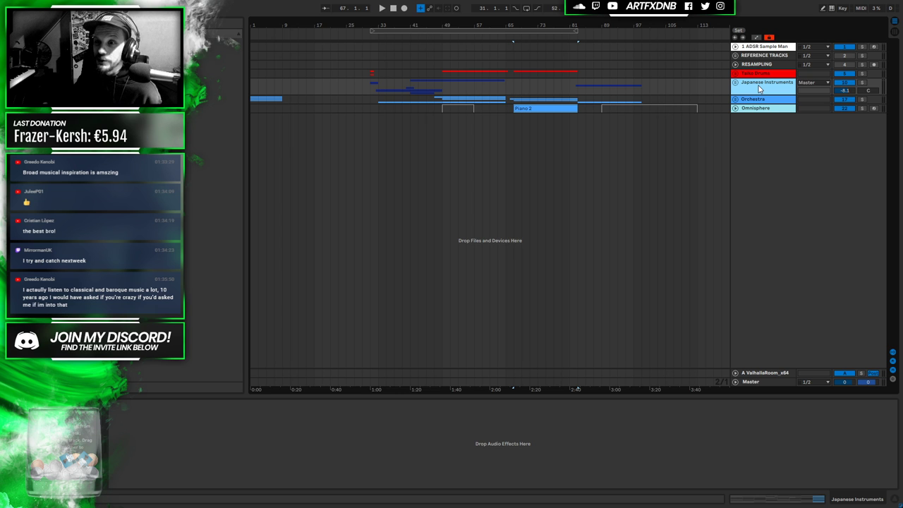
left_click(762, 76)
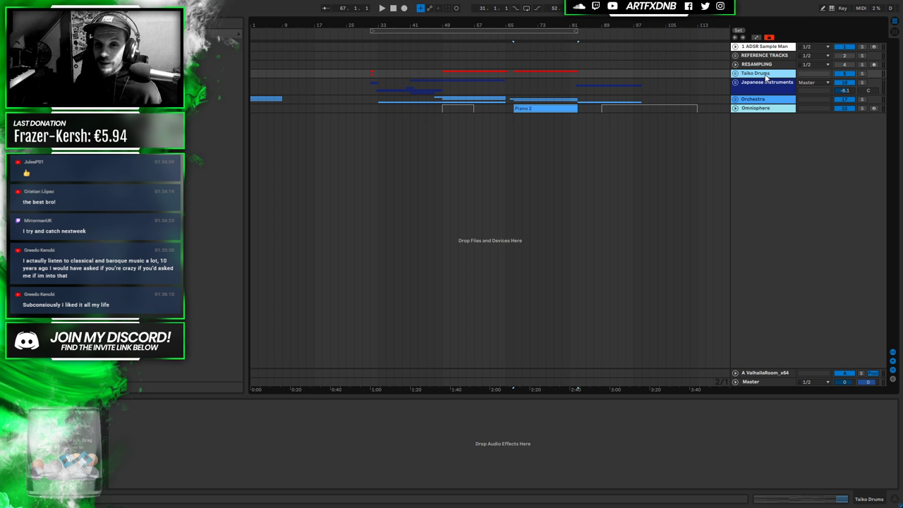
left_click(768, 82)
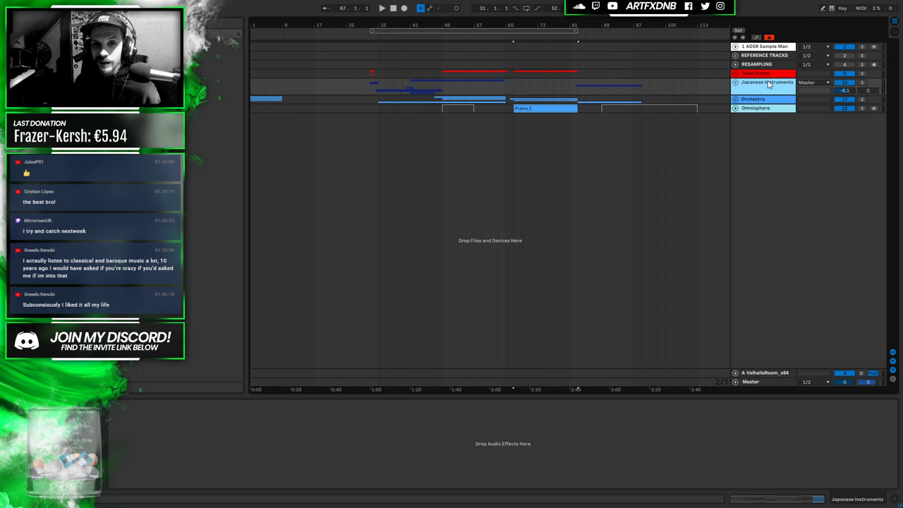